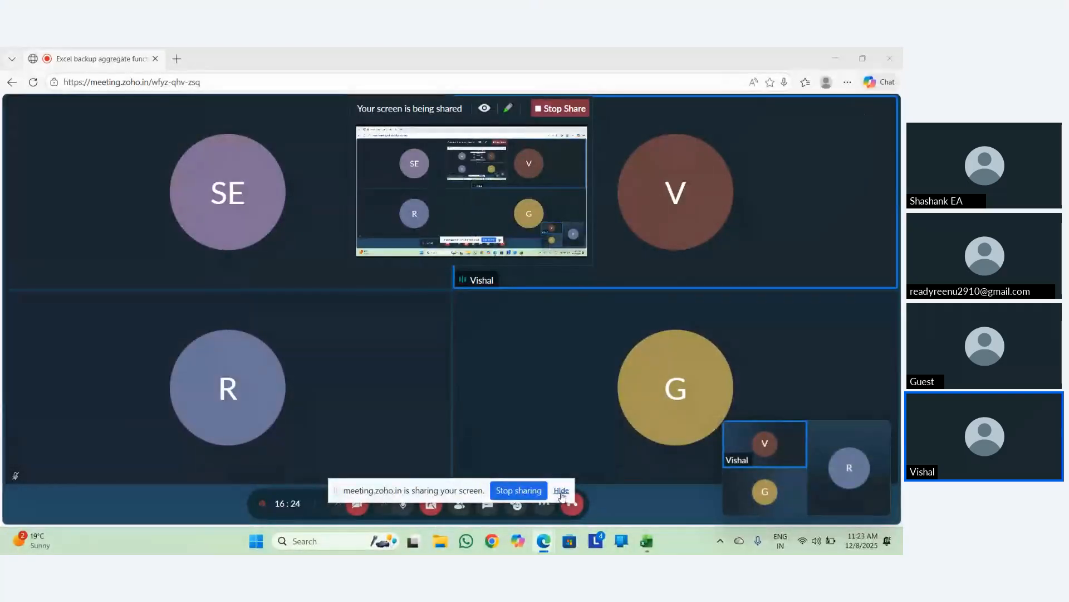
Clear the screen-sharing notice and floating meeting preview, and switch to the Aggregate fuction workbook in Excel.
click(561, 491)
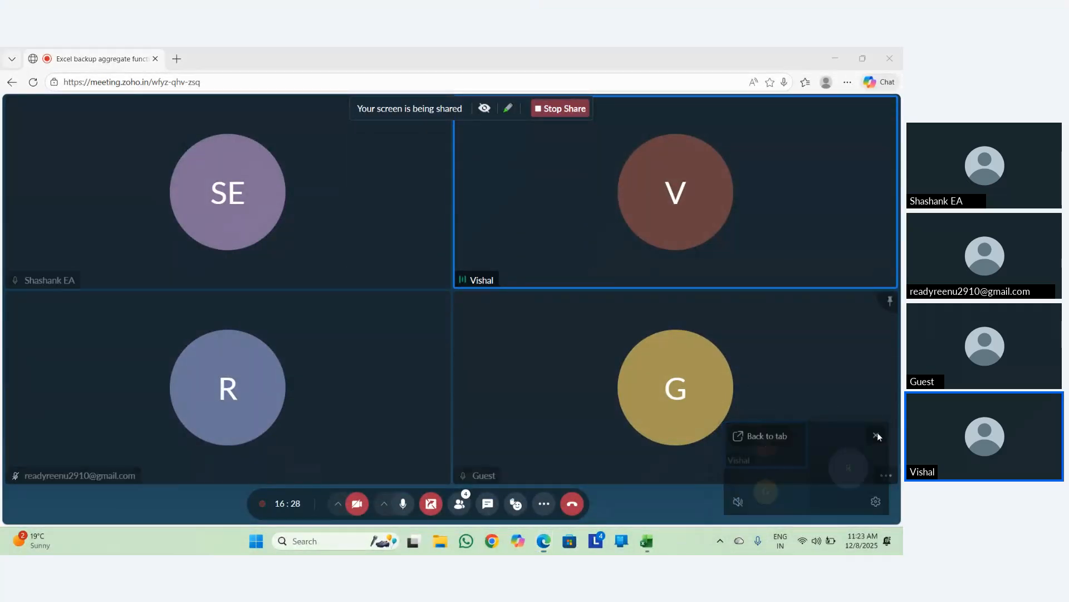
click(878, 434)
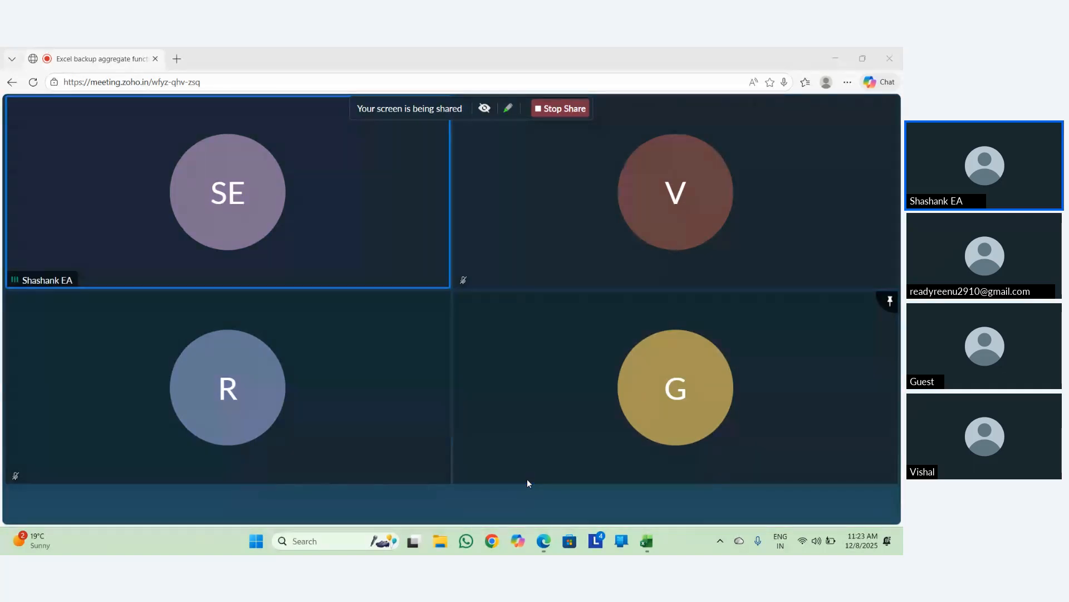
key(alt+Tab)
key(alt+Tab)
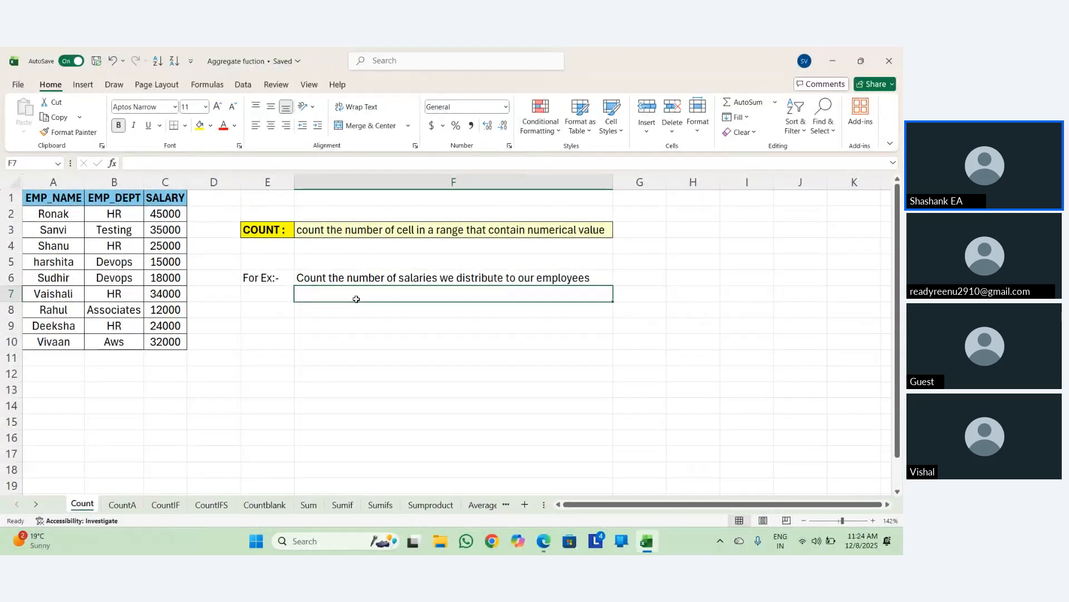
mouse_move(543, 537)
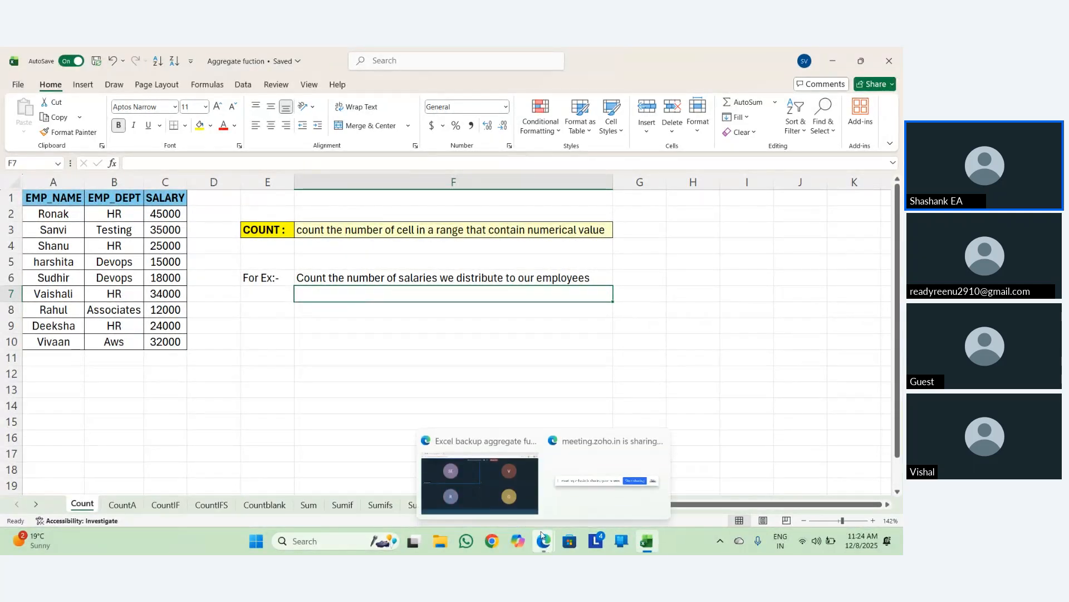
click(493, 473)
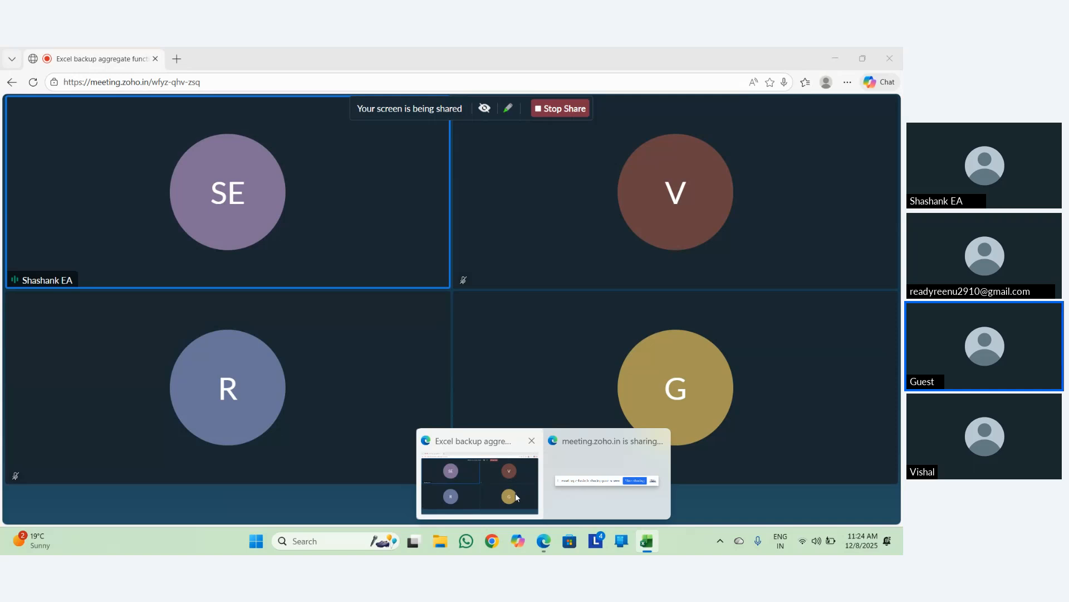
click(644, 540)
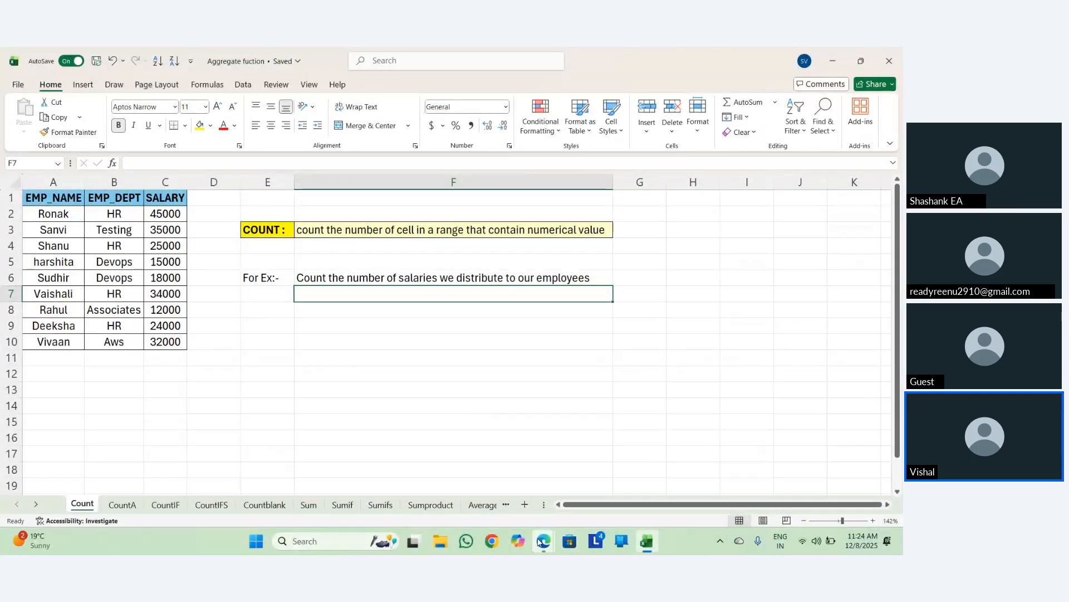
mouse_move(540, 544)
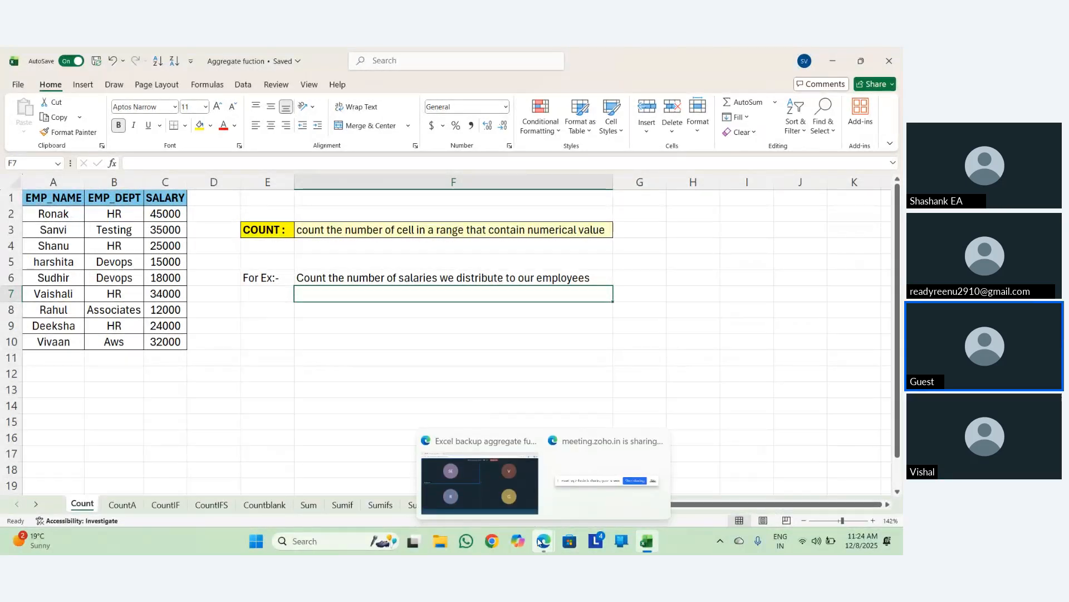
click(459, 305)
click(459, 298)
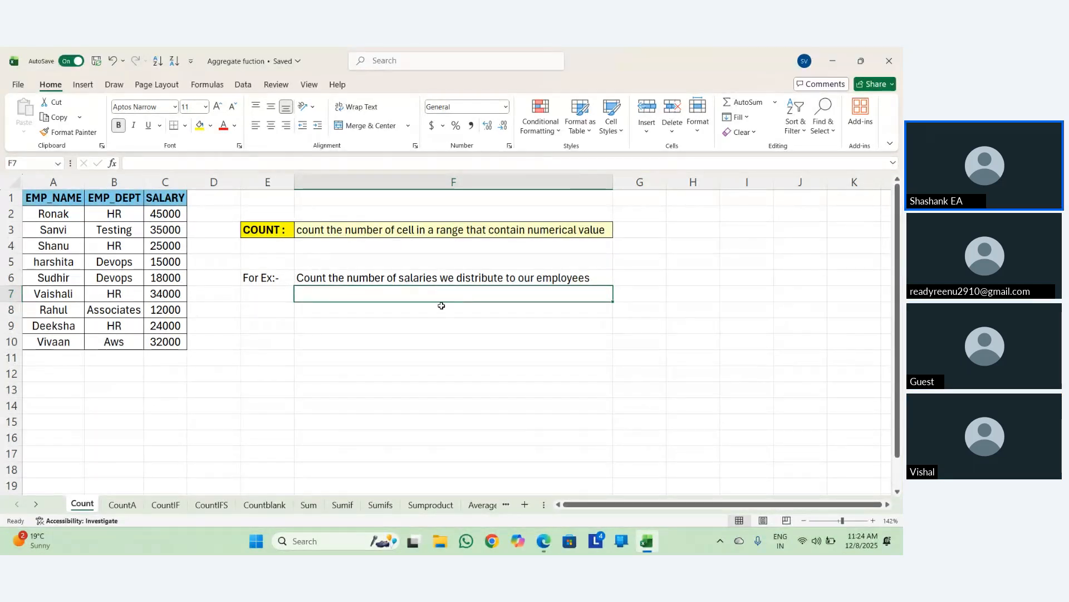
click(441, 305)
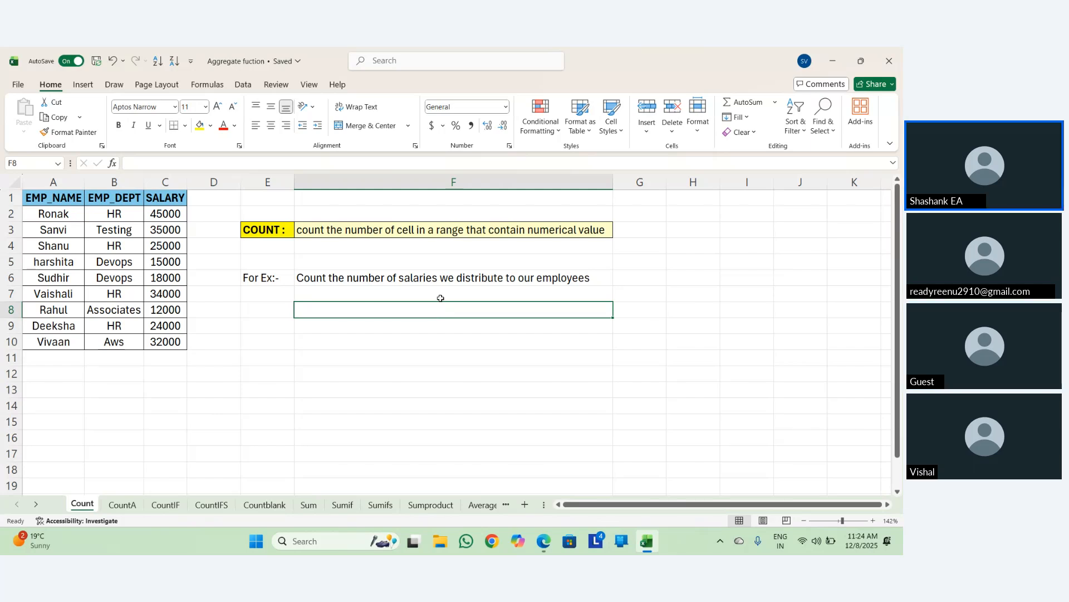
key(Up)
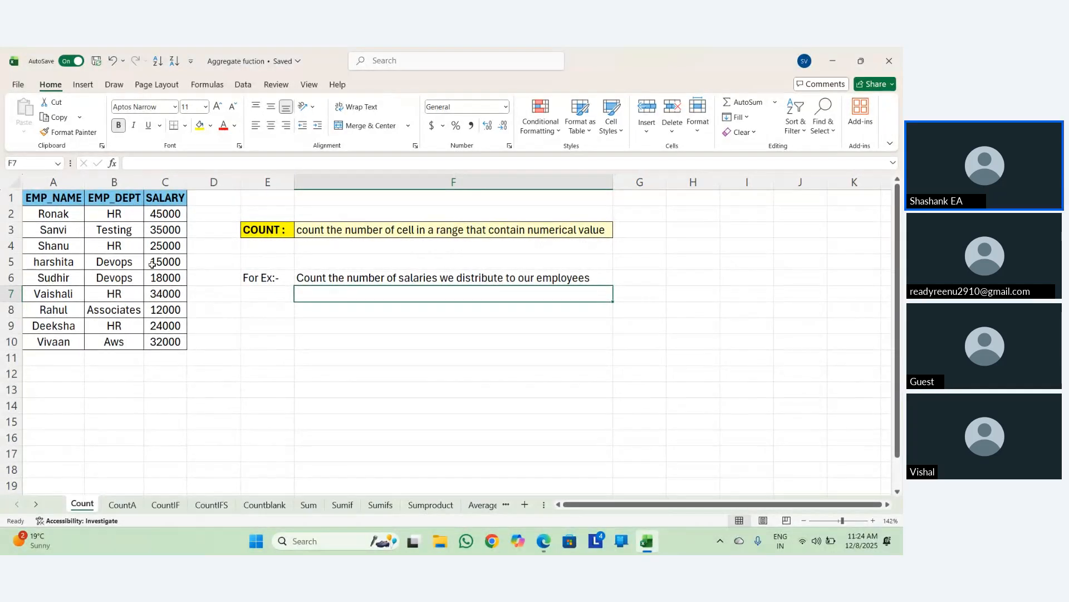
Examine the employee table, the COUNT definition and the example question about counting distributed salaries.
click(132, 257)
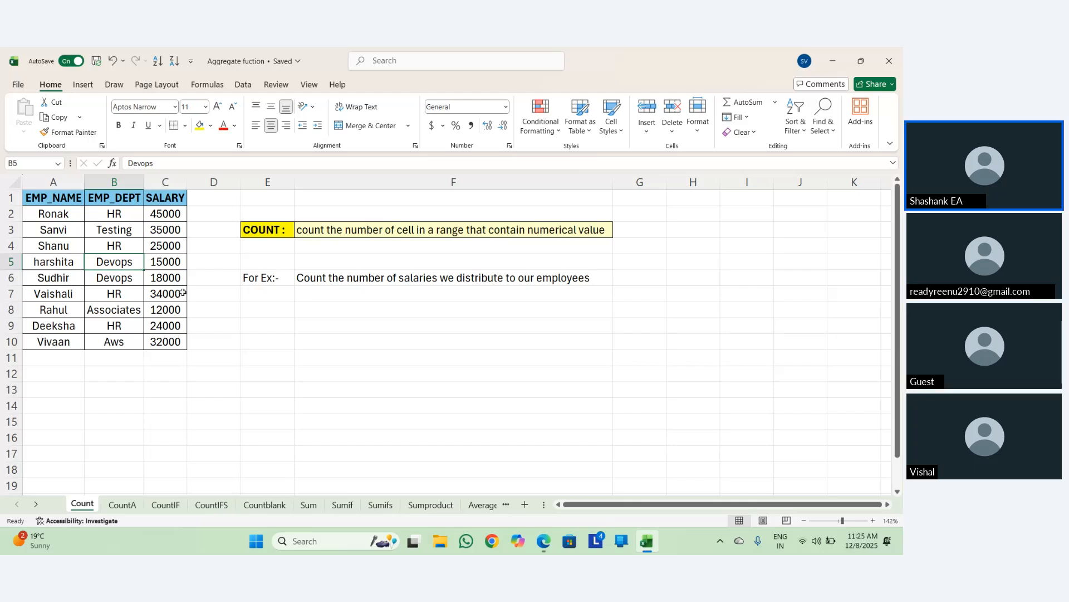
click(275, 229)
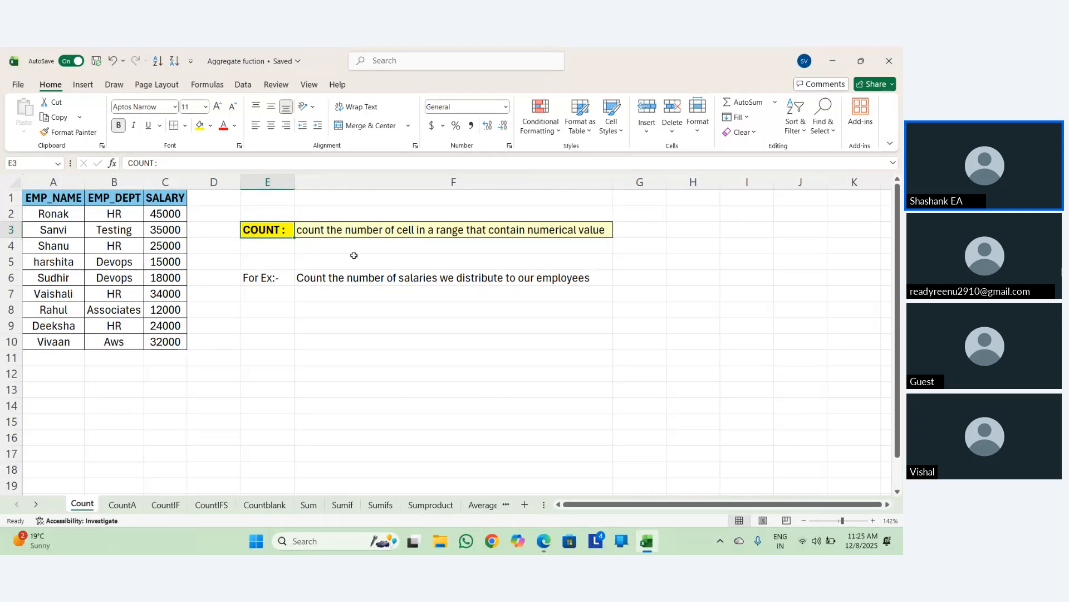
click(357, 231)
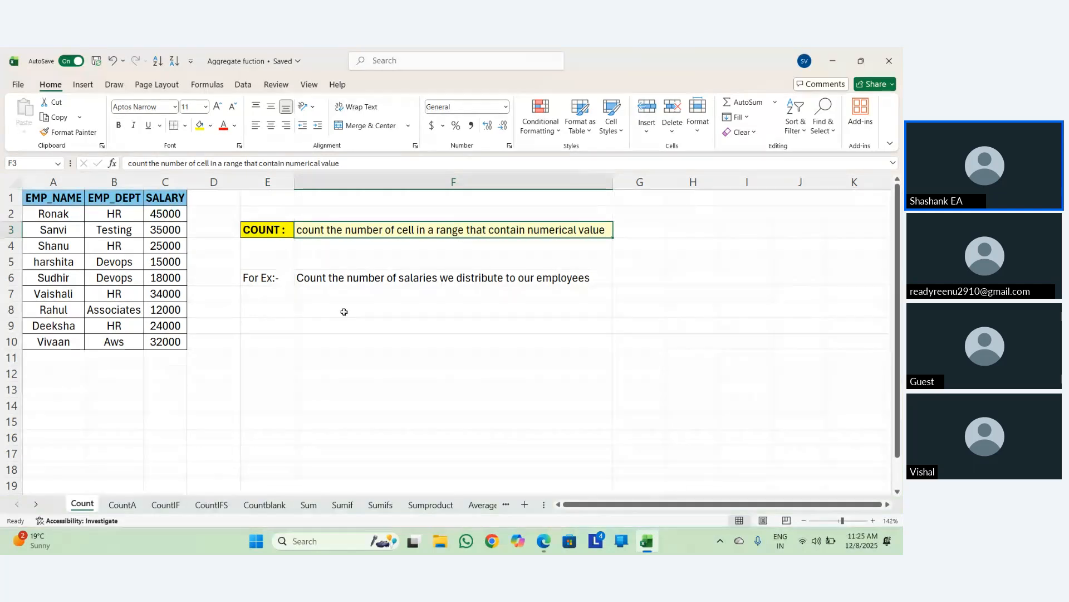
click(410, 309)
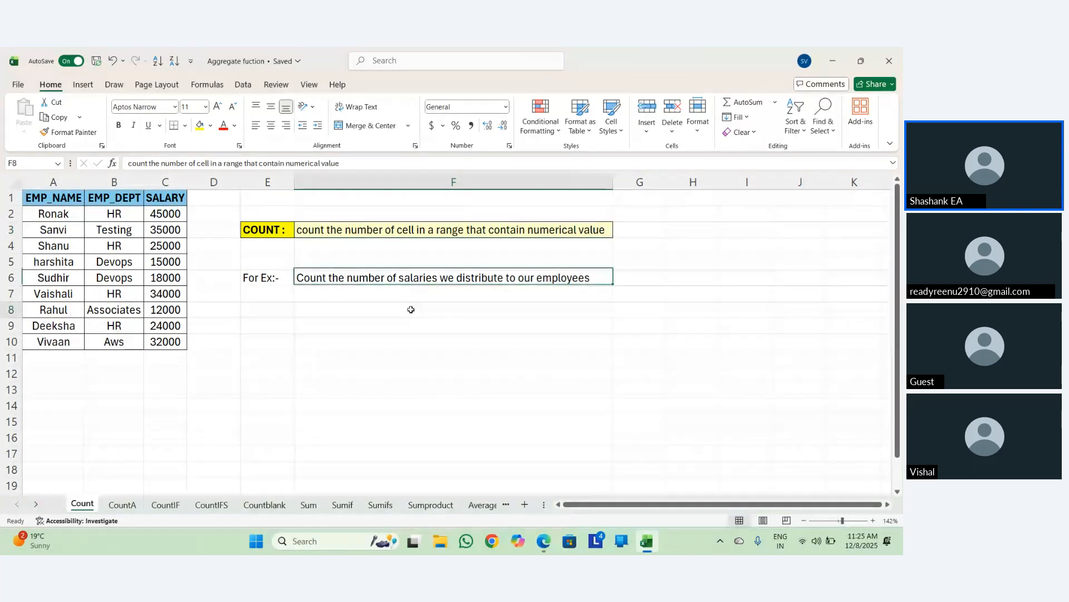
click(417, 298)
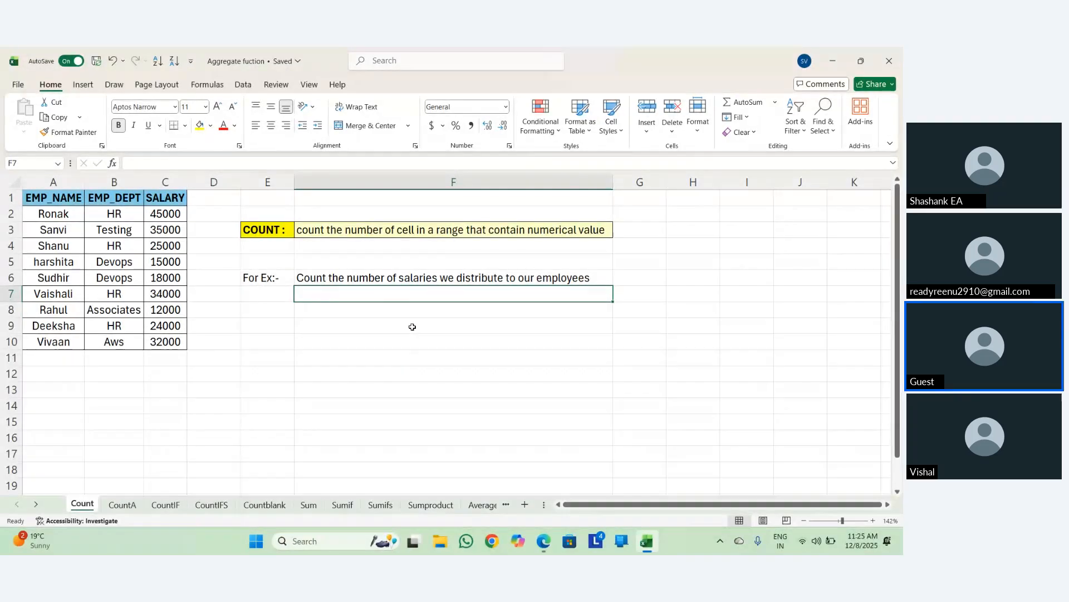
click(403, 412)
key(Up)
key(Up)
key(Up)
key(Up)
key(Up)
key(Up)
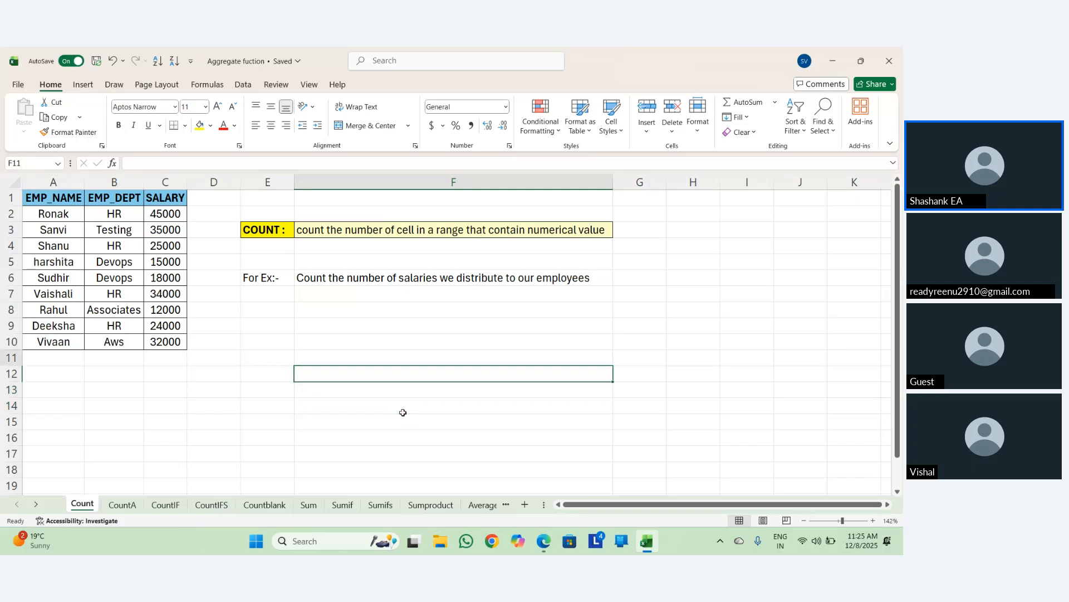
key(Up)
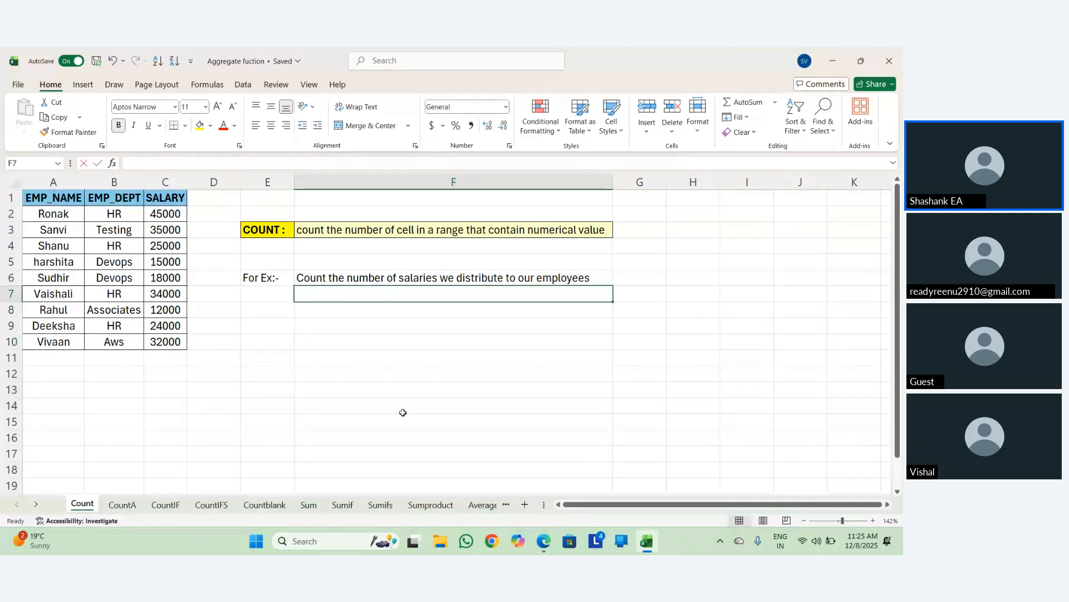
Try a COUNT formula without arguments in cell F7, and complete it as =COUNT(45).
text(=)
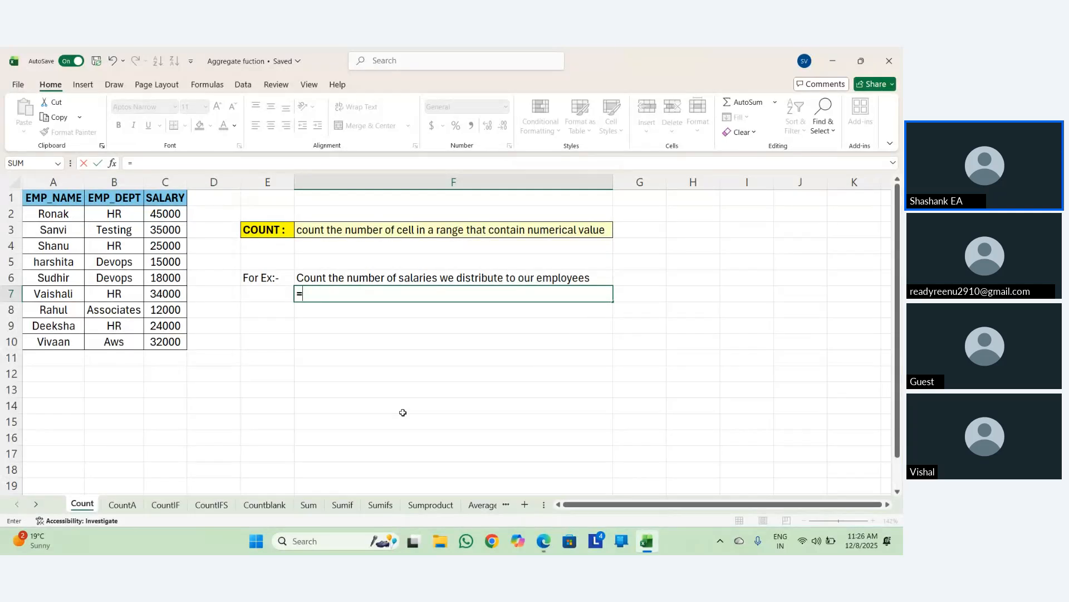
text(count)
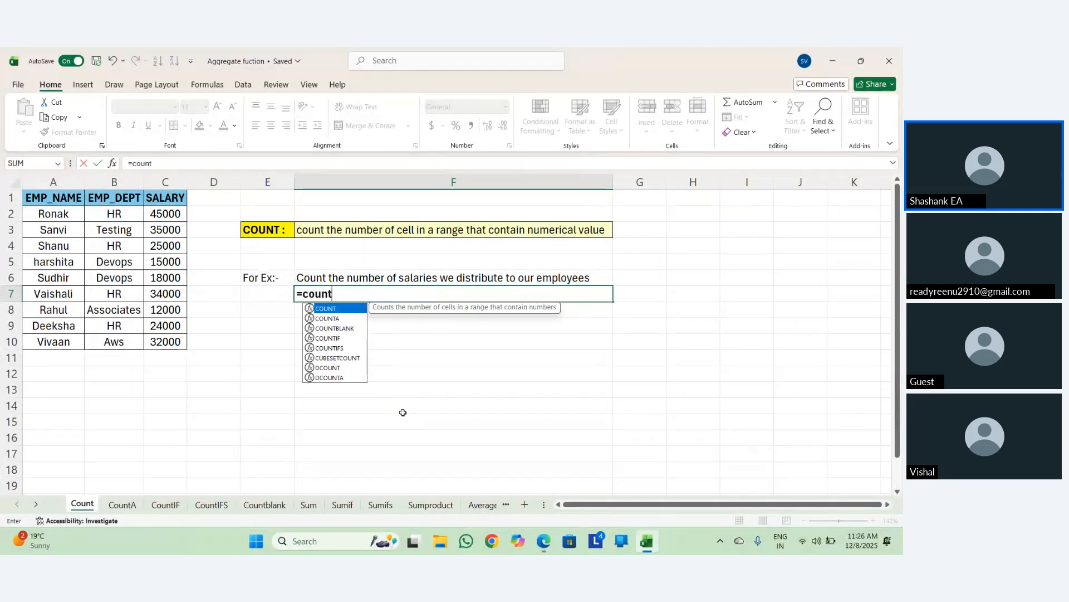
key(Tab)
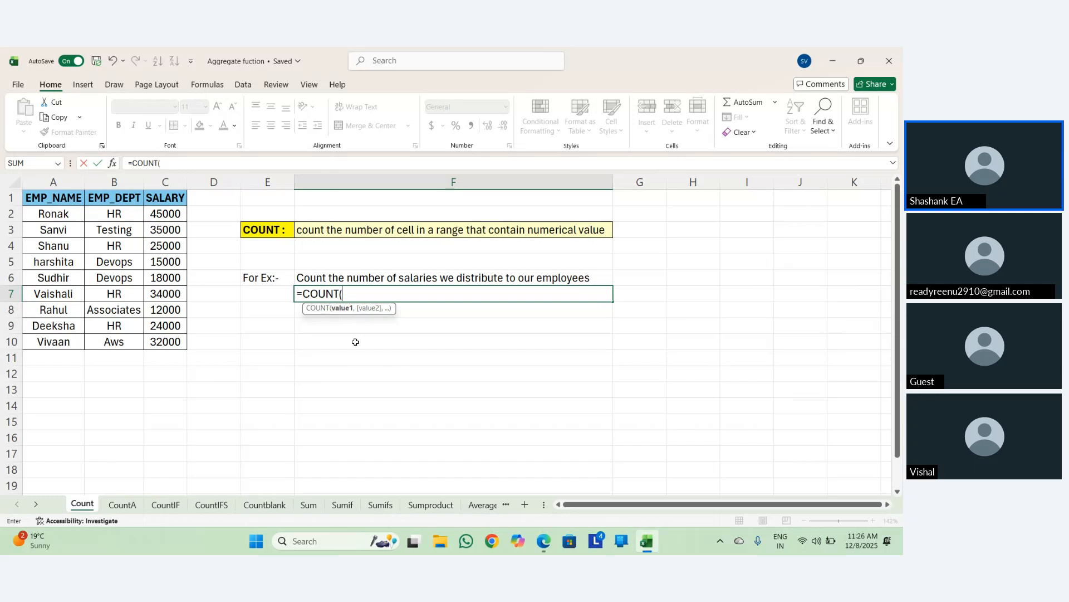
text())
key(Return)
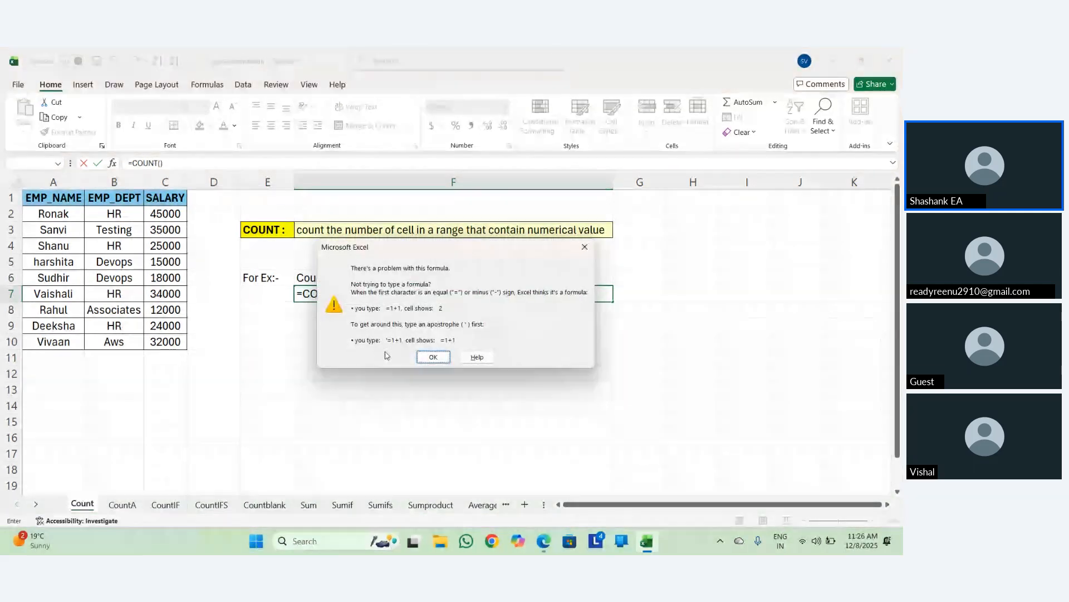
click(433, 358)
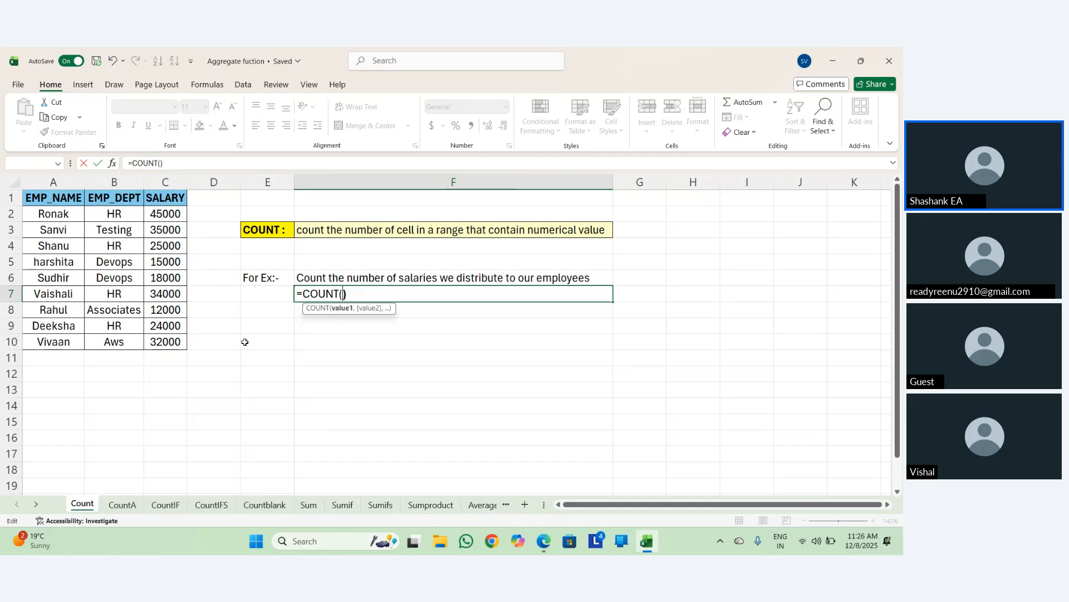
text(45)
key(Return)
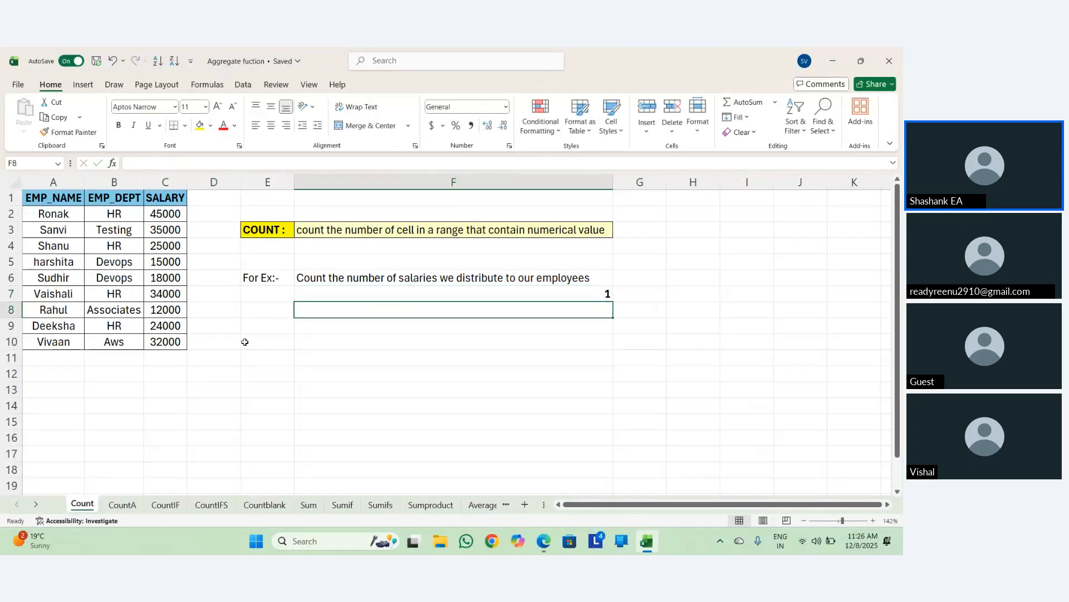
Replace the 45 in cell F7's COUNT formula with the salary range C2:C10.
key(Up)
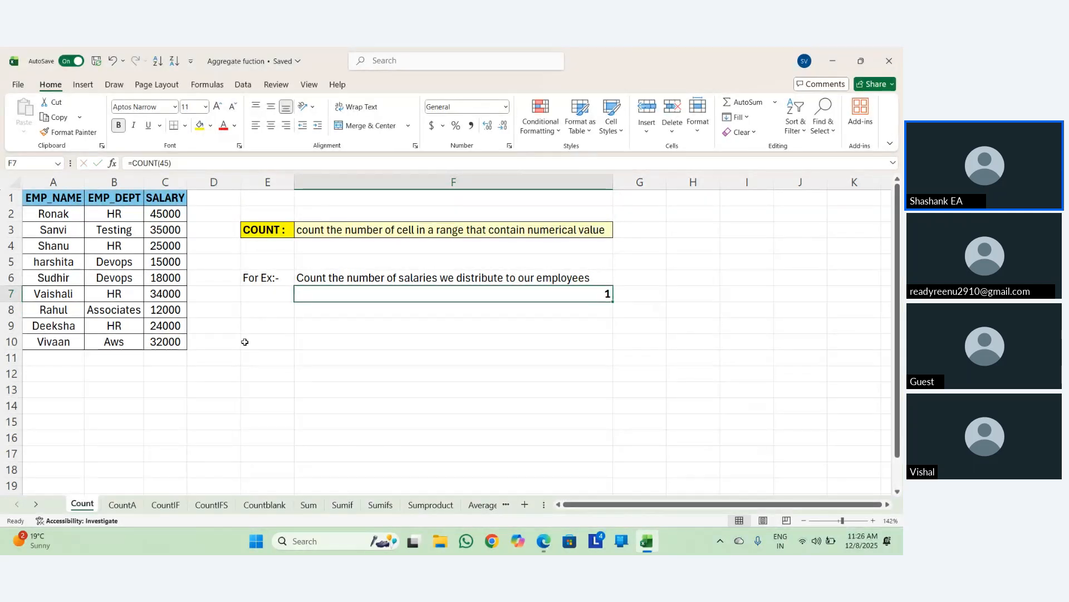
key(F2)
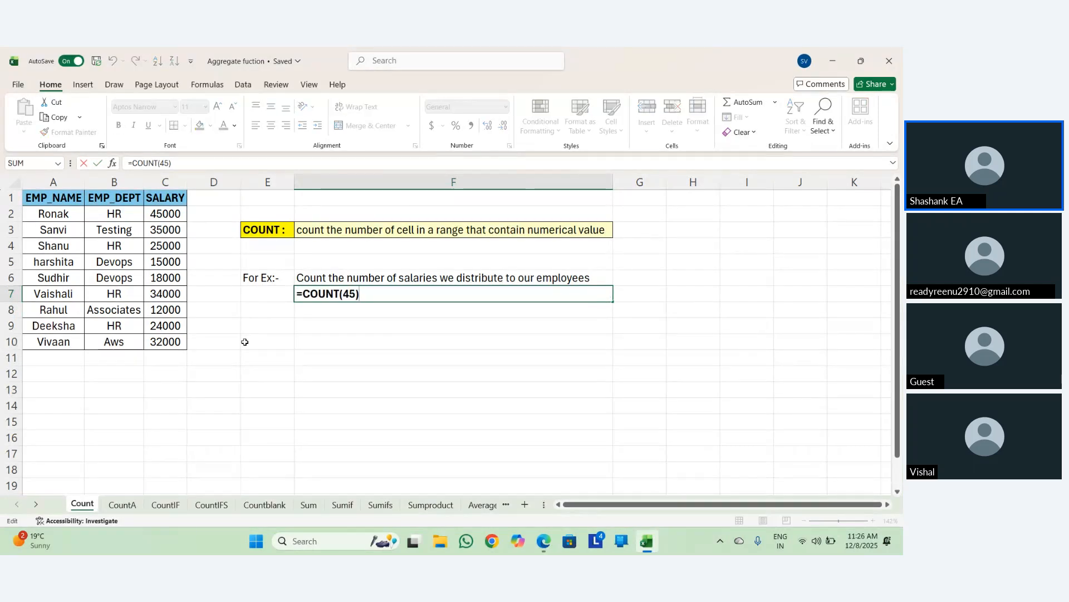
key(Left)
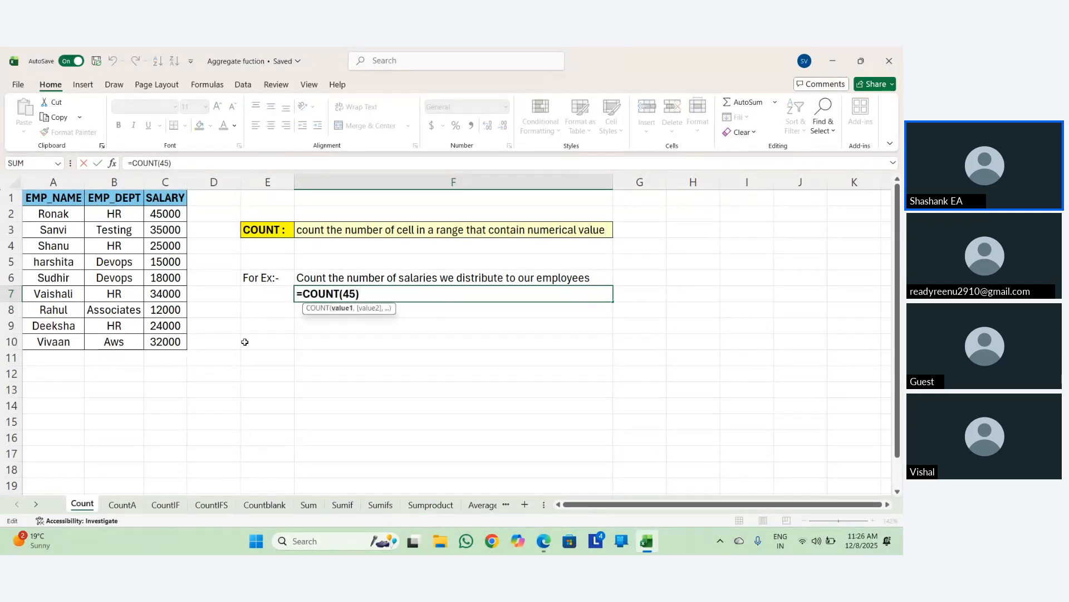
key(BackSpace)
key(BackSpace)
drag(161, 210, 164, 342)
key(Return)
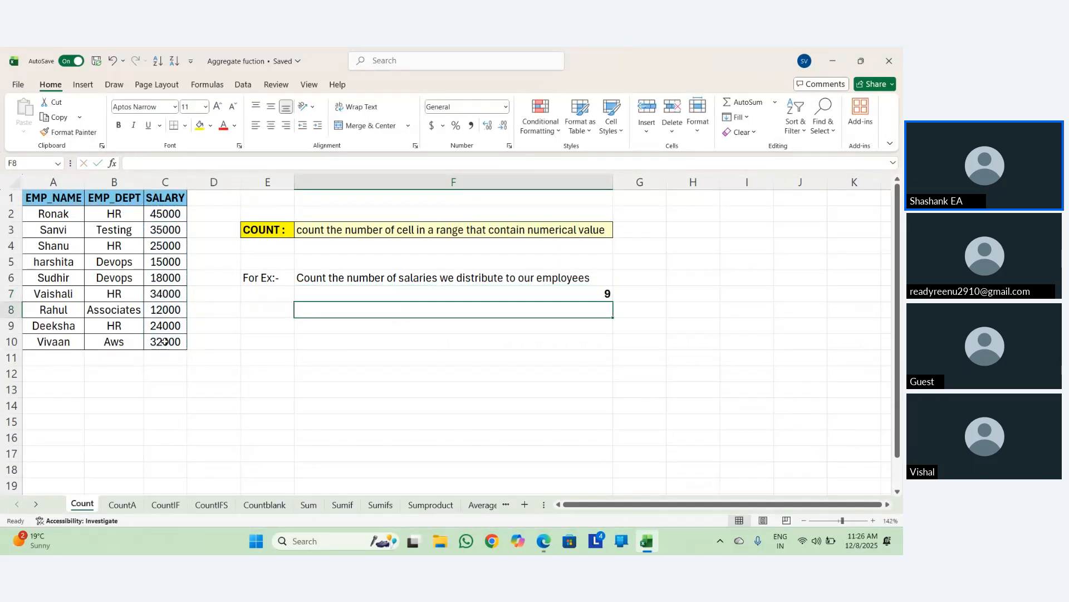
key(Up)
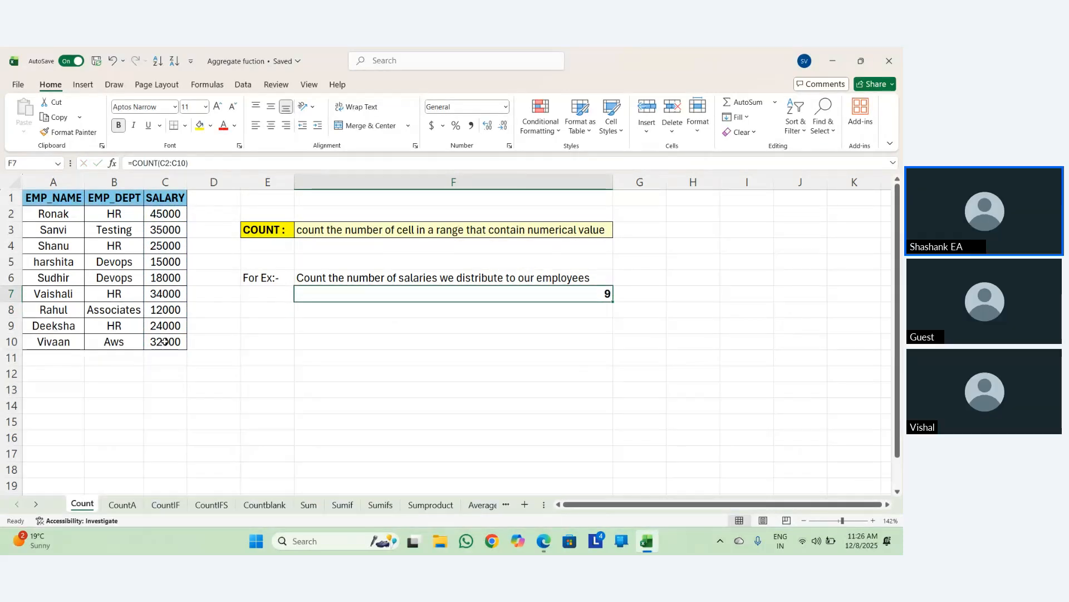
key(Left)
key(Right)
key(Right)
key(Right)
key(Up)
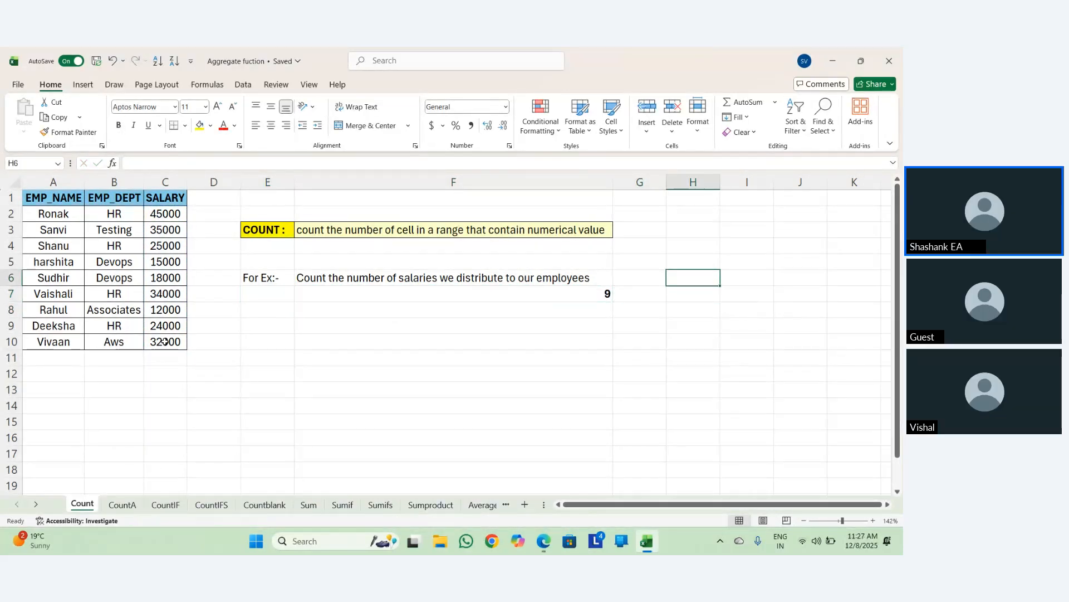
key(Left)
key(Down)
Center the COUNT result horizontally in cell F7.
key(Left)
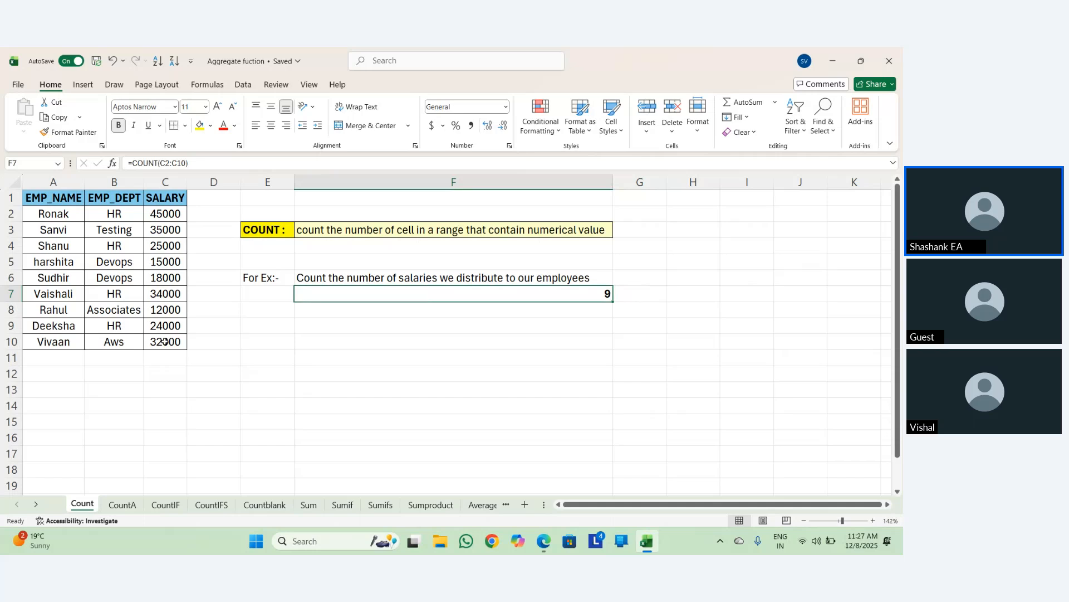
key(F6)
key(Return)
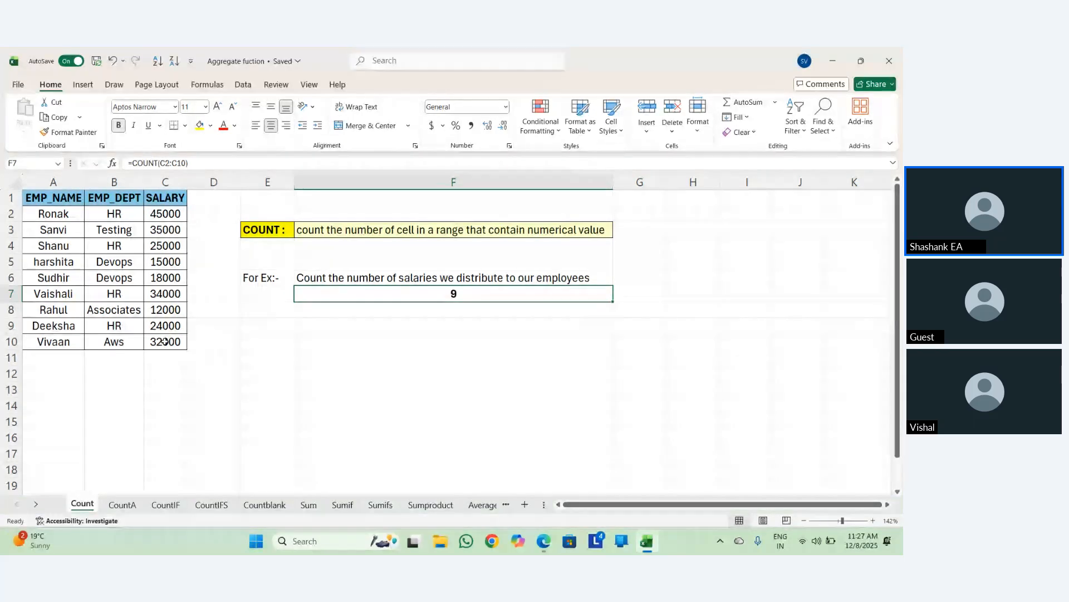
key(Right)
key(Up)
key(Left)
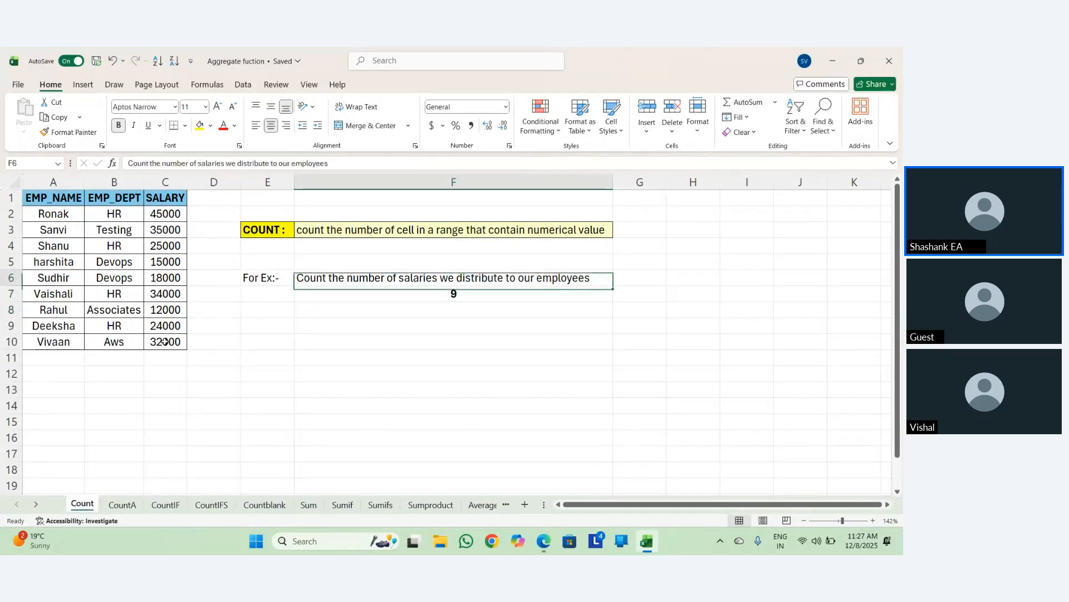
key(Left)
key(Right)
key(Right)
key(Left)
key(Down)
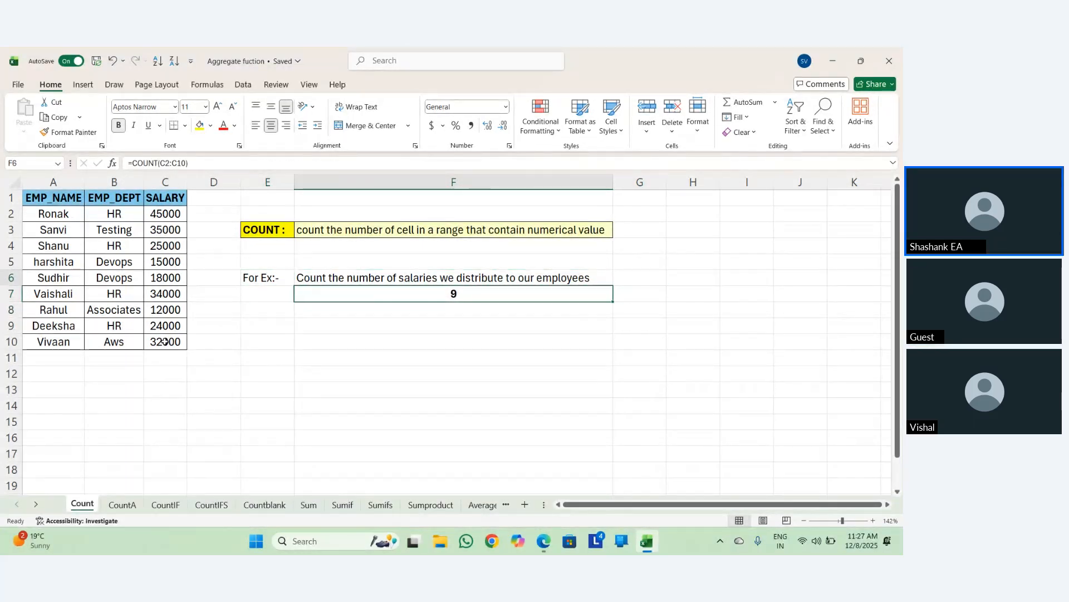
key(Up)
key(Left)
key(Right)
key(Left)
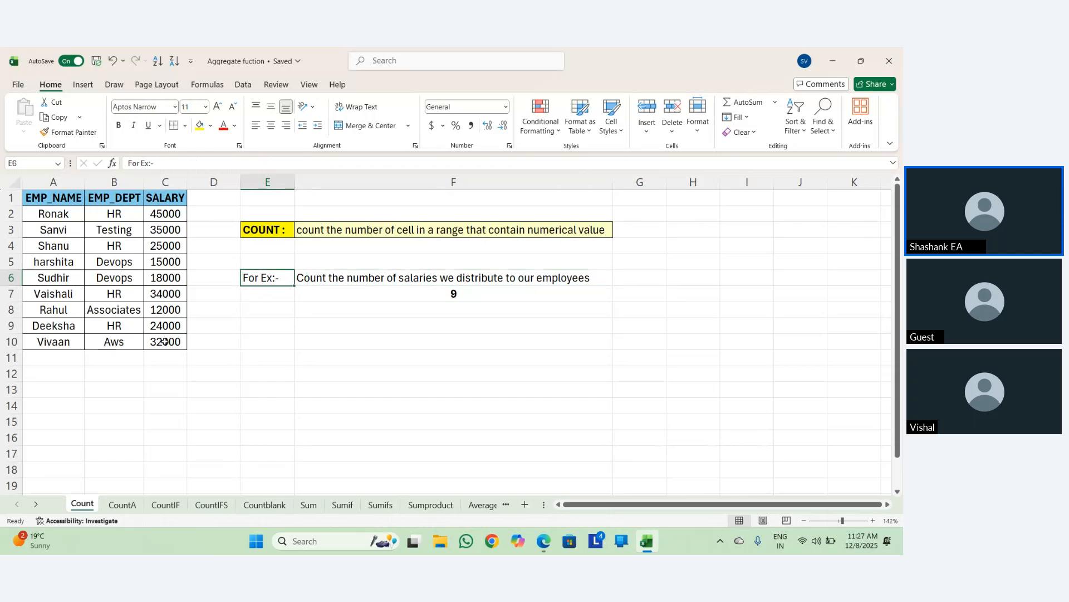
key(Right)
key(Left)
key(Right)
key(Down)
key(Left)
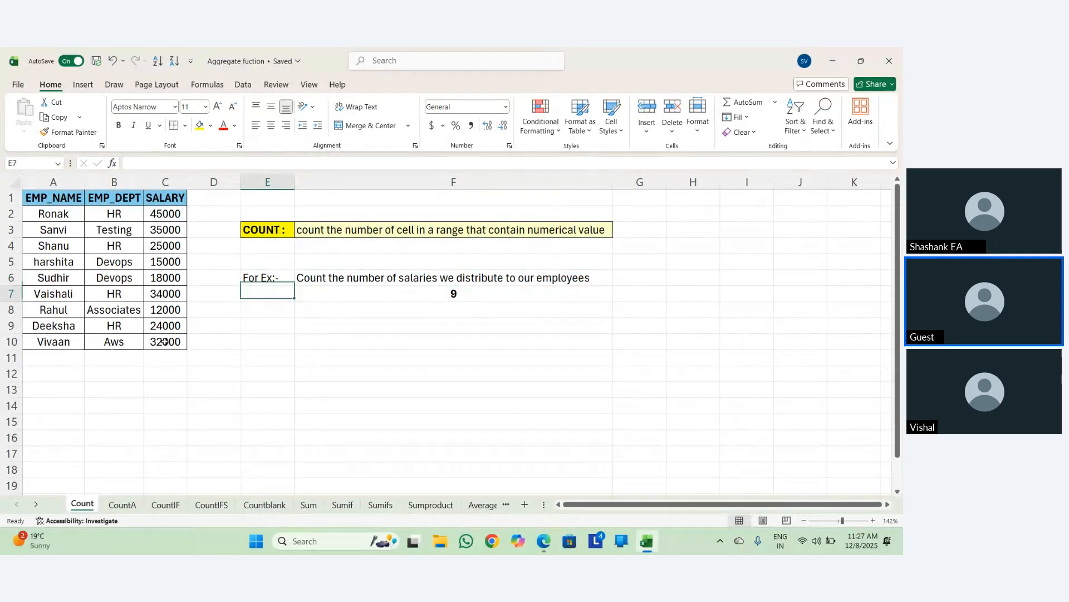
Enter the COUNT argument label "(Value 1" in cell E10.
key(Up)
key(Right)
key(Left)
key(Down)
key(Down)
key(Down)
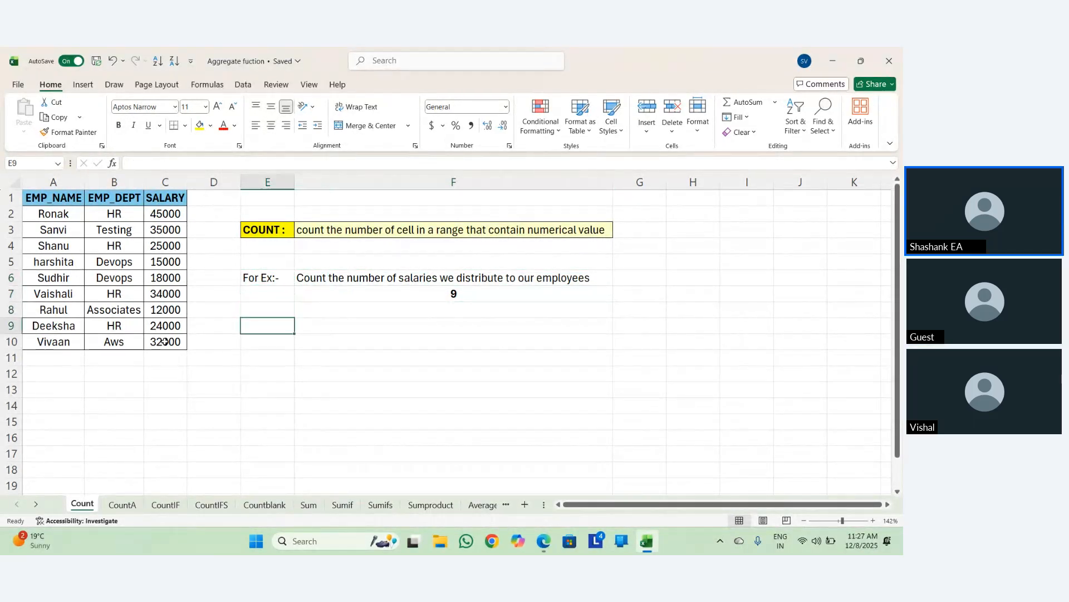
key(Down)
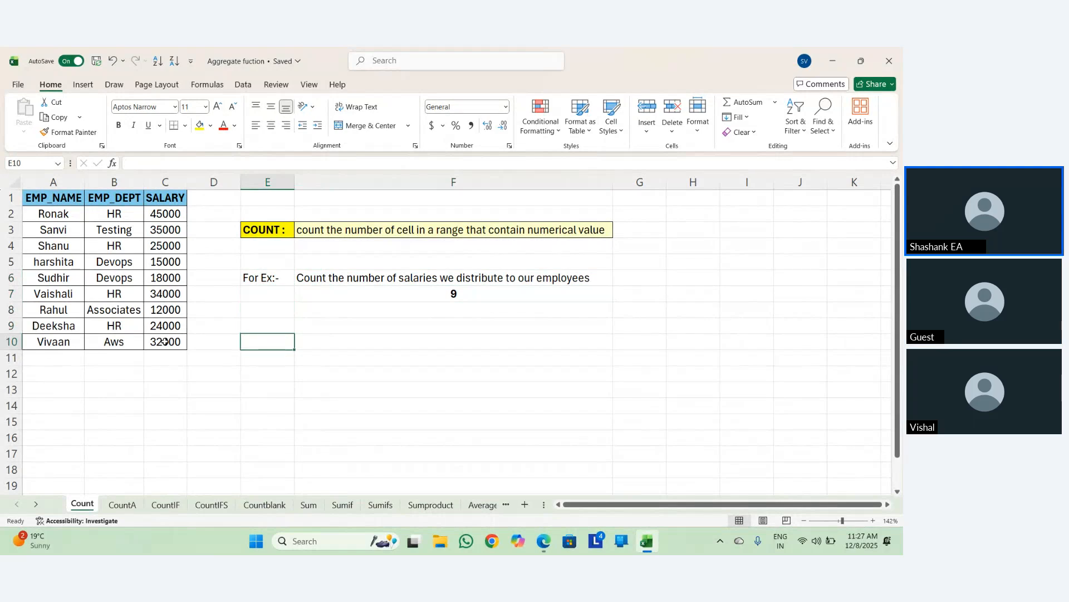
text(()
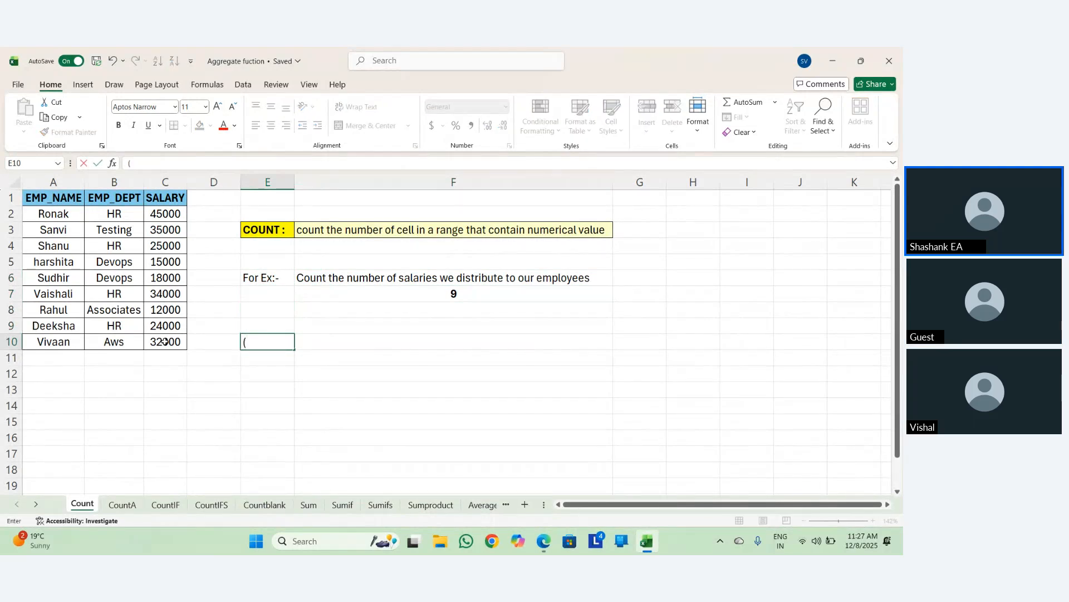
key(Right)
key(Left)
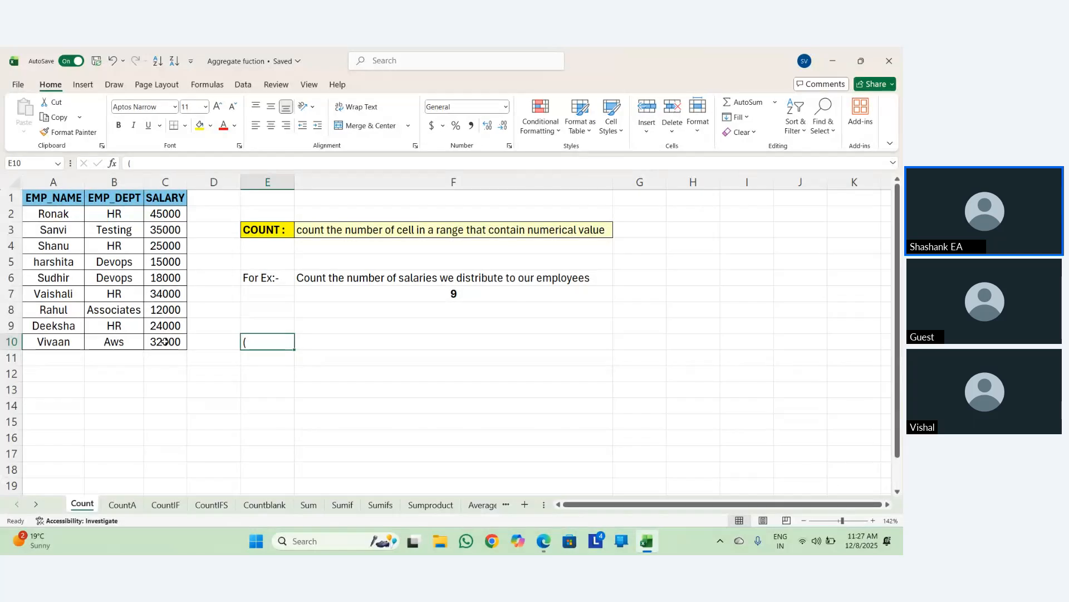
key(F2)
text(Val)
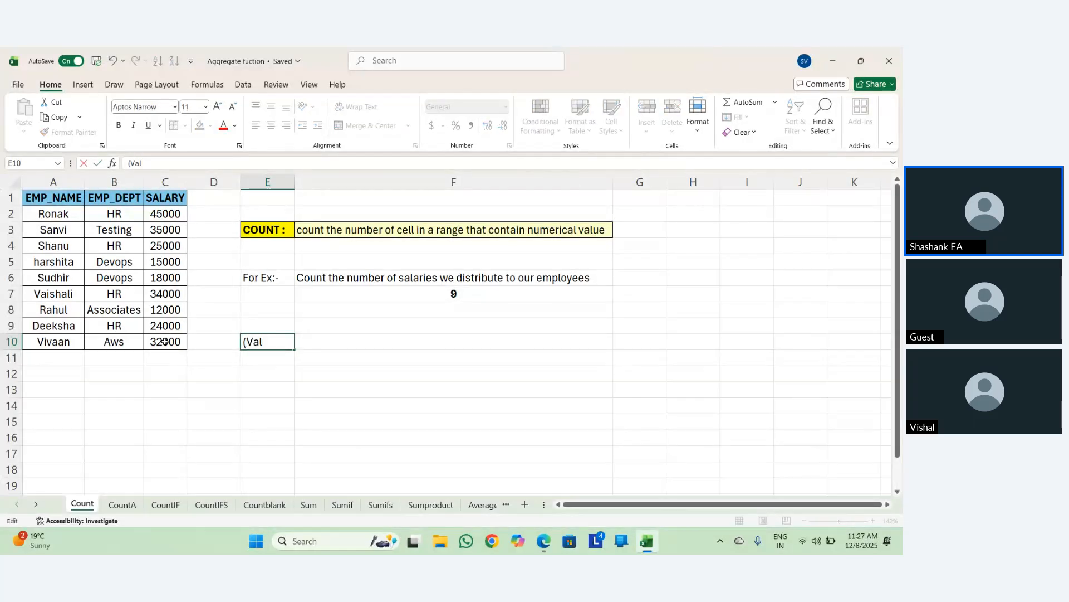
text(ue 1)
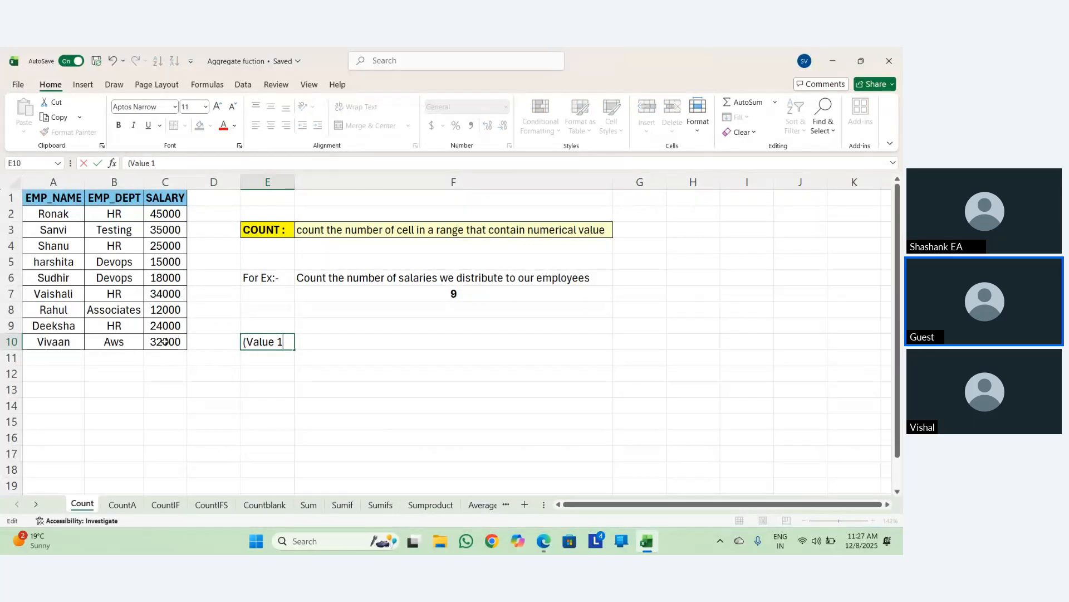
key(Return)
Describe the first COUNT argument as "Compulsory parameter" in cell F10.
key(Up)
key(Right)
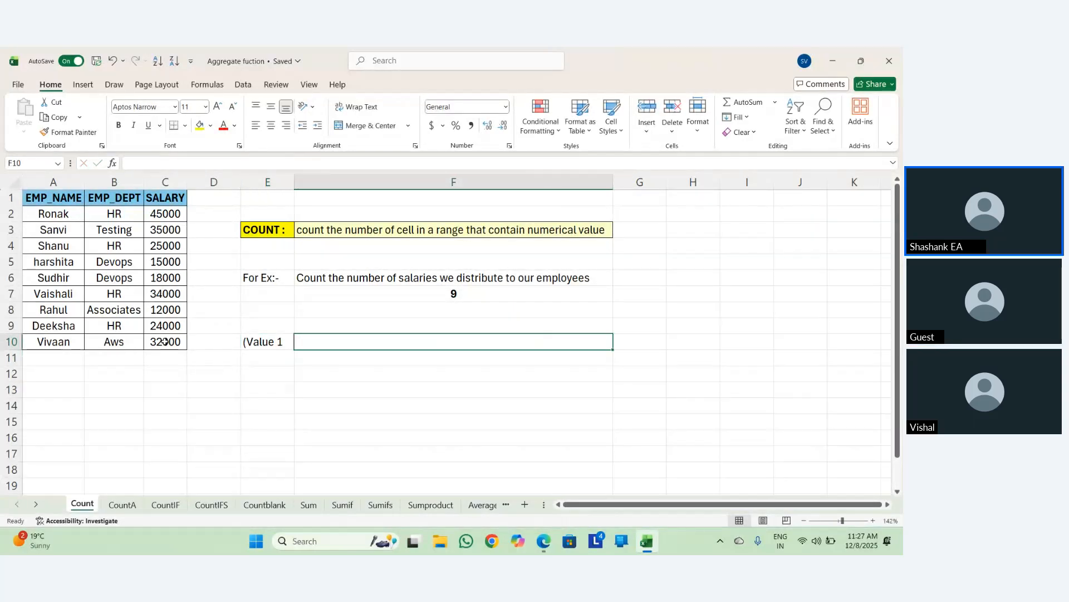
text(C)
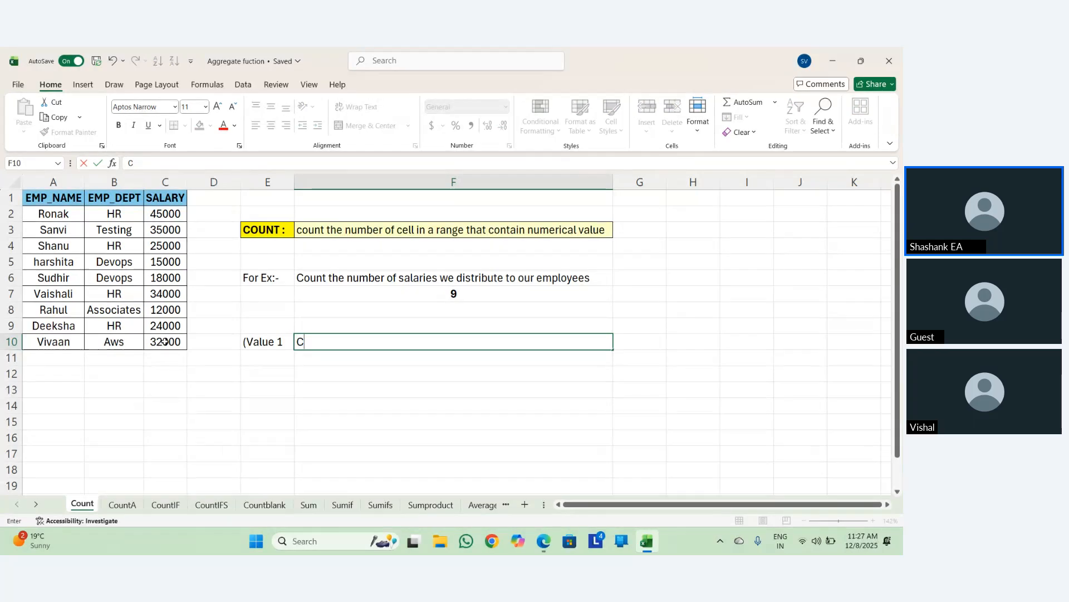
text(ompukl)
key(BackSpace)
key(BackSpace)
text(lsory)
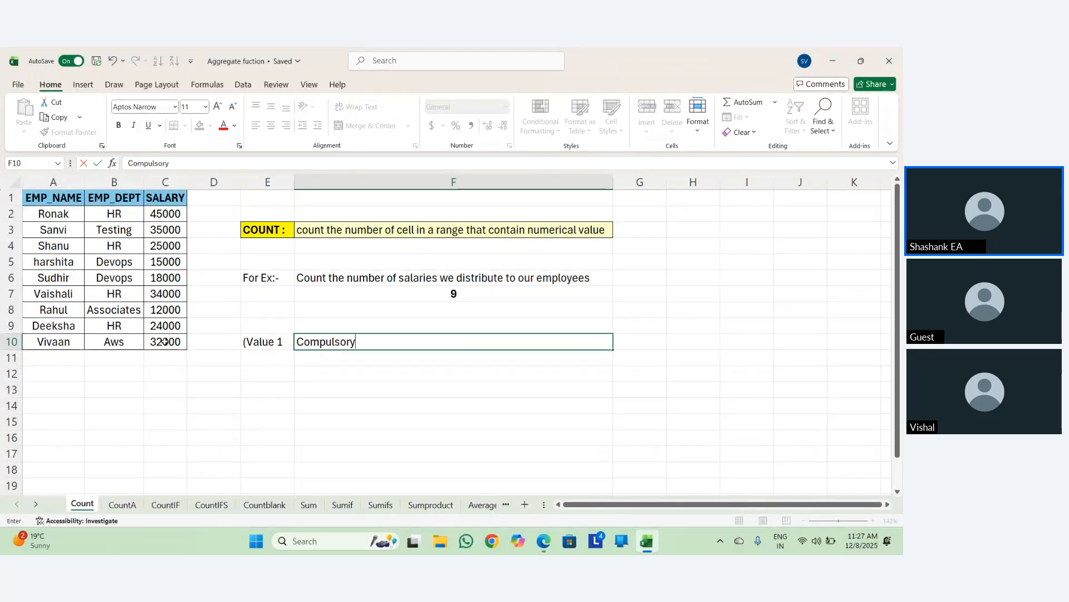
text( paramters)
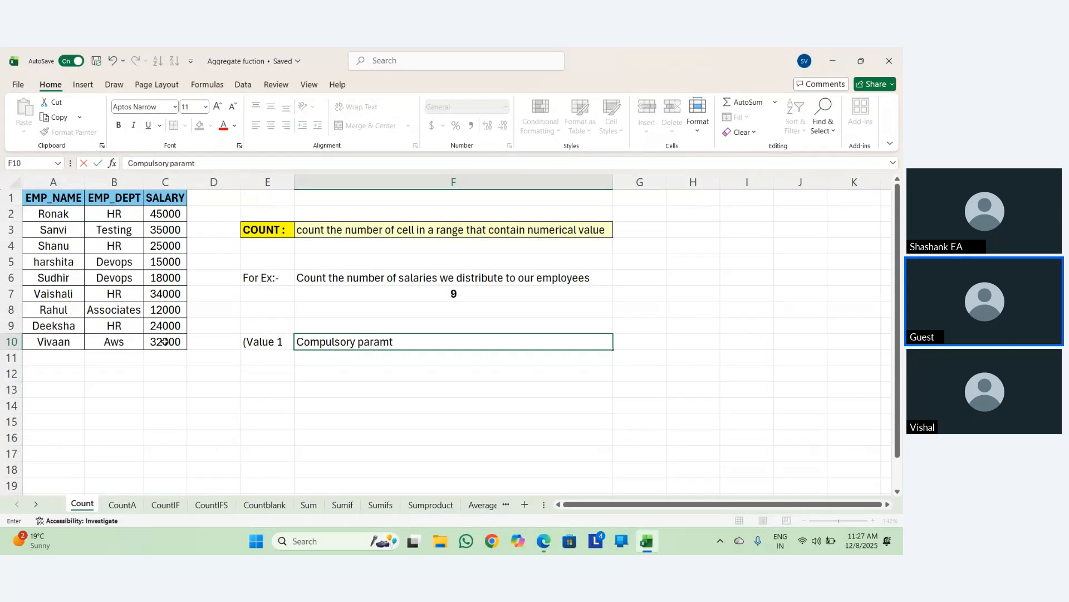
key(BackSpace)
key(BackSpace)
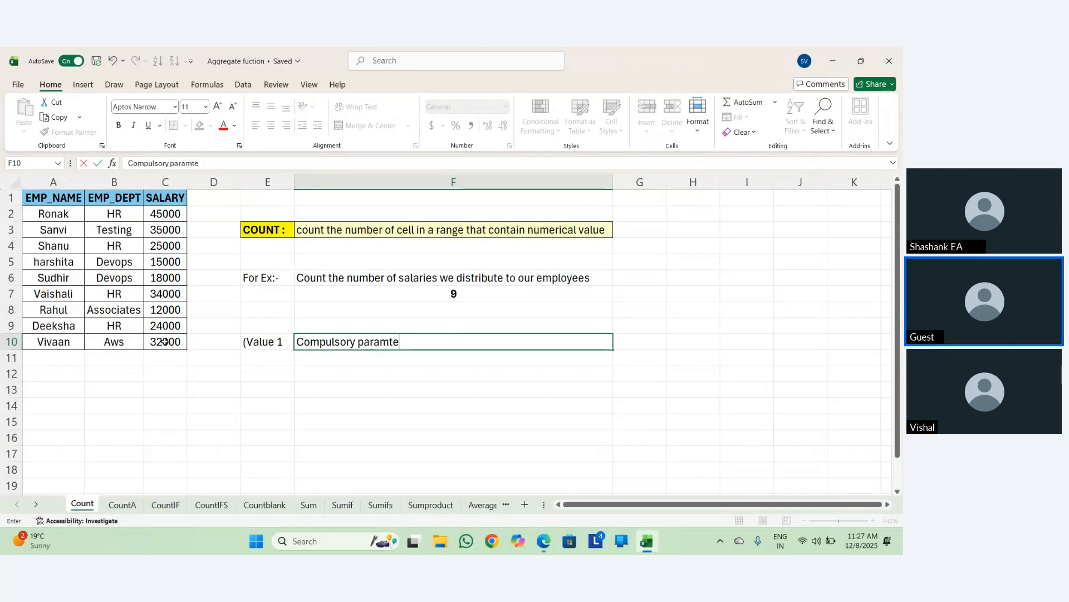
key(BackSpace)
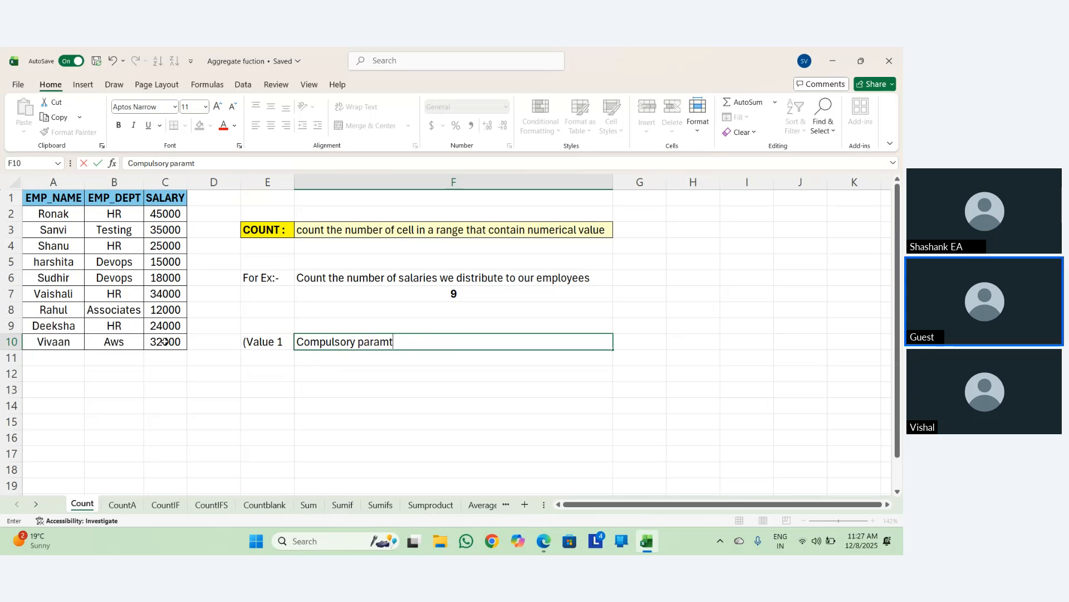
text(eter)
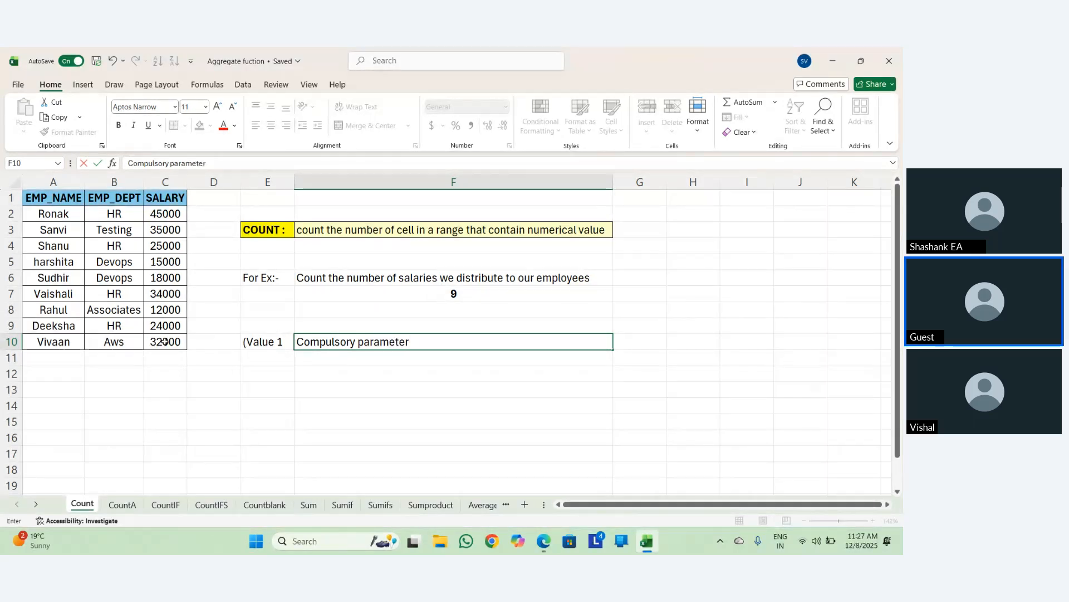
key(Return)
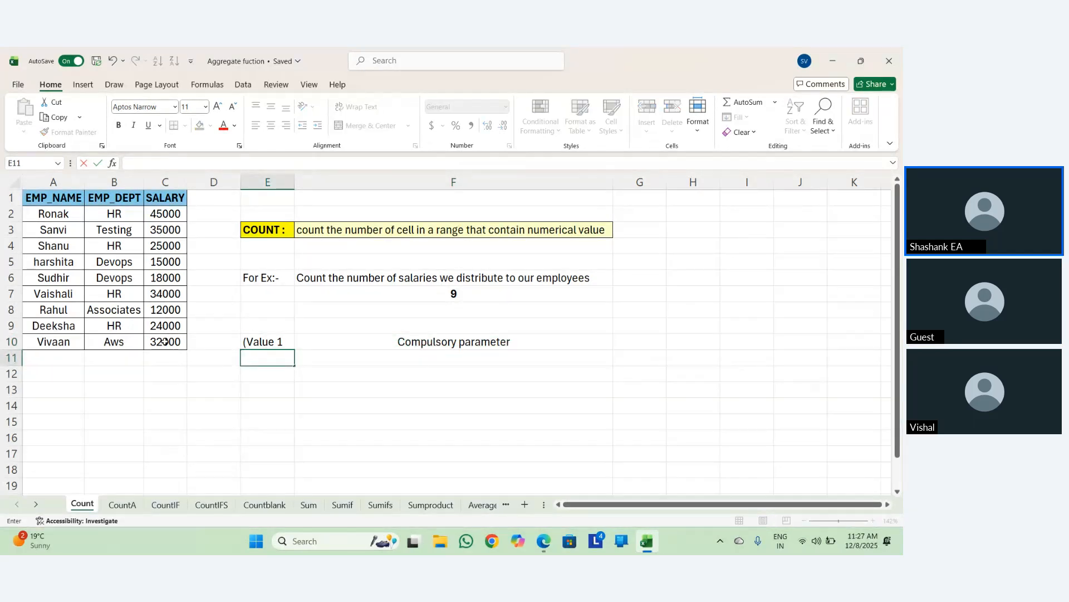
Enter "[ Value 2]" in cell E11 and describe it as "Optional Parameter" in cell F11.
text([V)
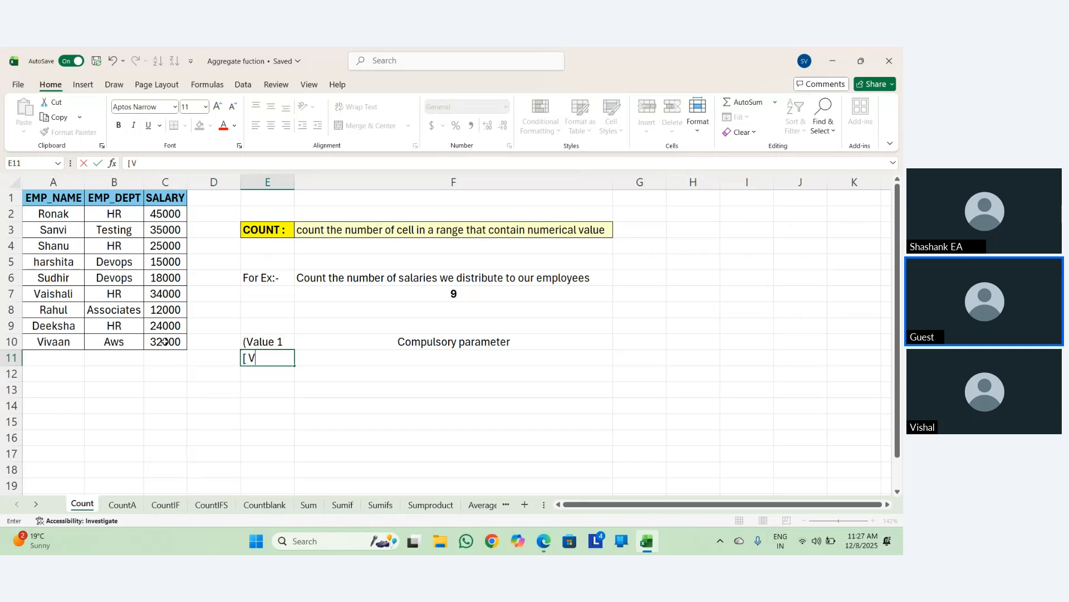
text(alue 2])
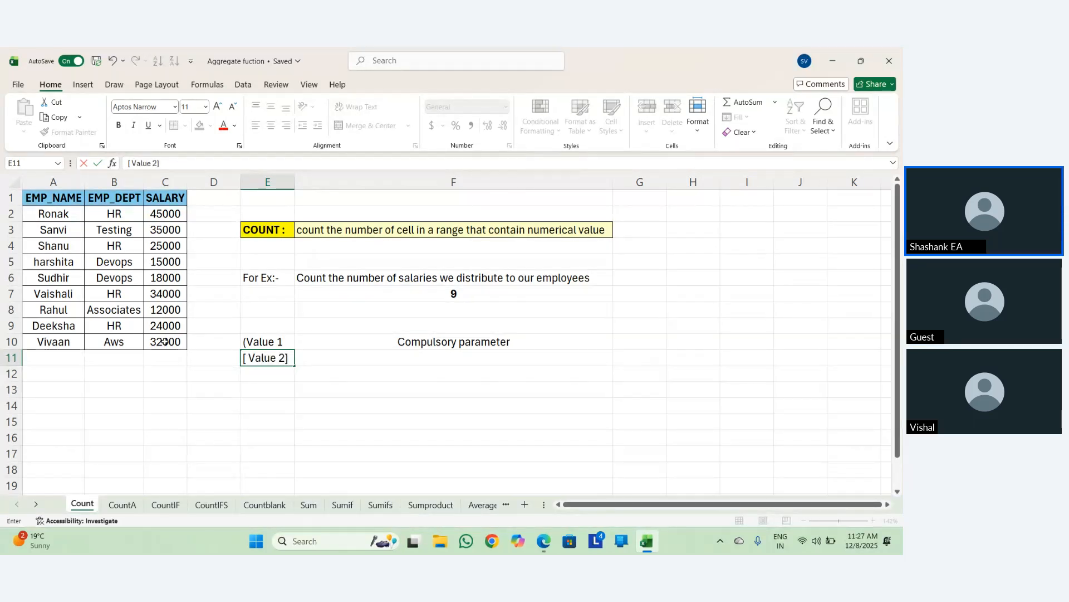
key(Return)
key(Up)
key(Right)
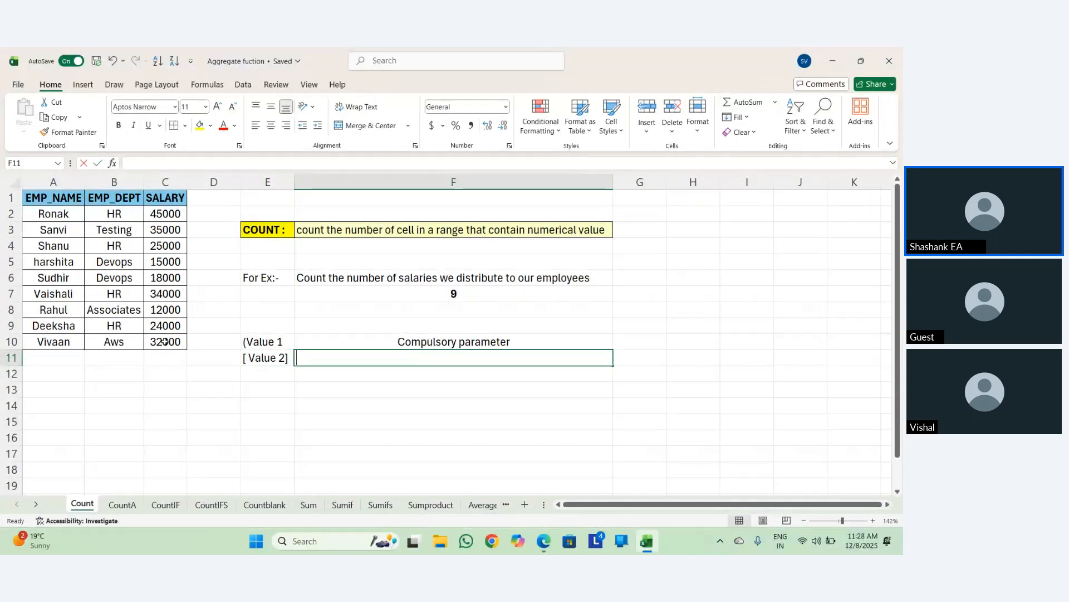
text(Optionl)
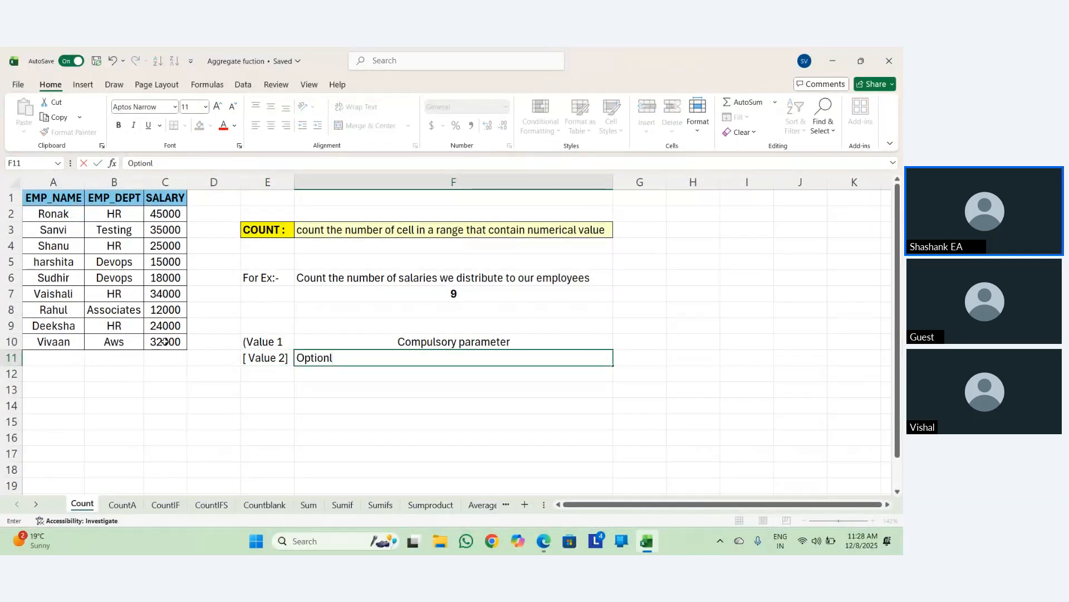
key(BackSpace)
text(al Parameter)
key(Return)
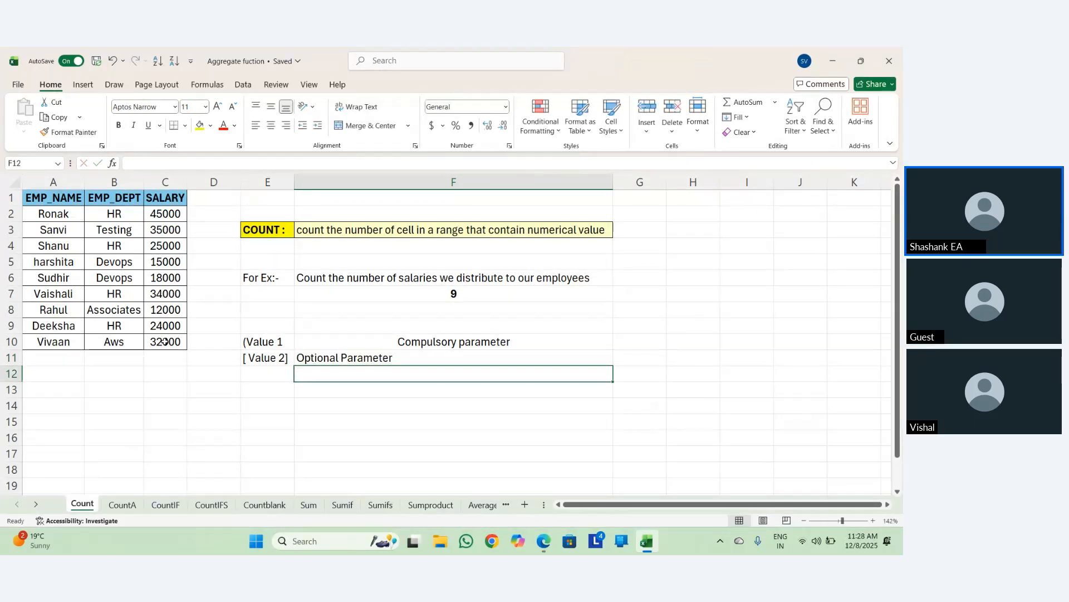
Center the "Optional Parameter" text horizontally in cell F11.
key(Up)
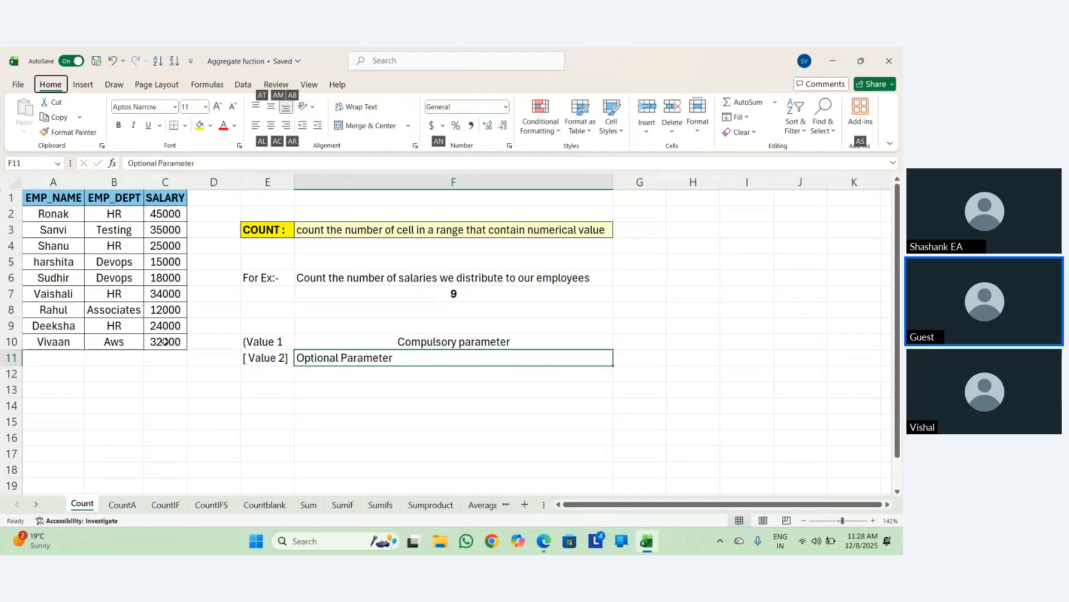
key(ctrl+e)
key(Return)
Review the argument notes, the example question in cell F6 and the COUNT formula in cell F7.
key(Up)
key(Left)
key(Up)
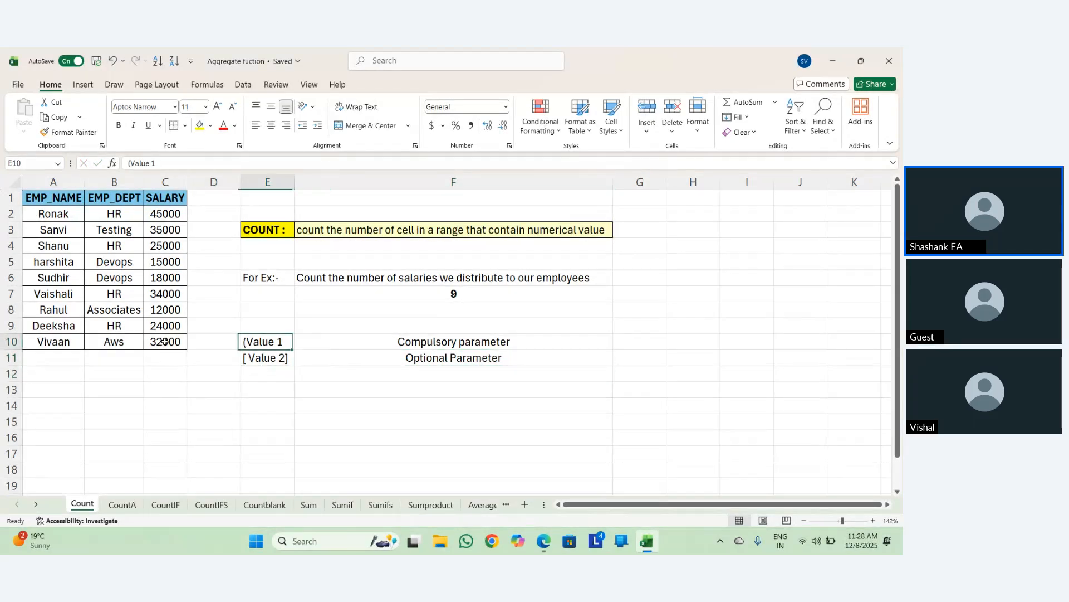
key(Right)
key(Up)
key(Up)
key(Up)
key(Up)
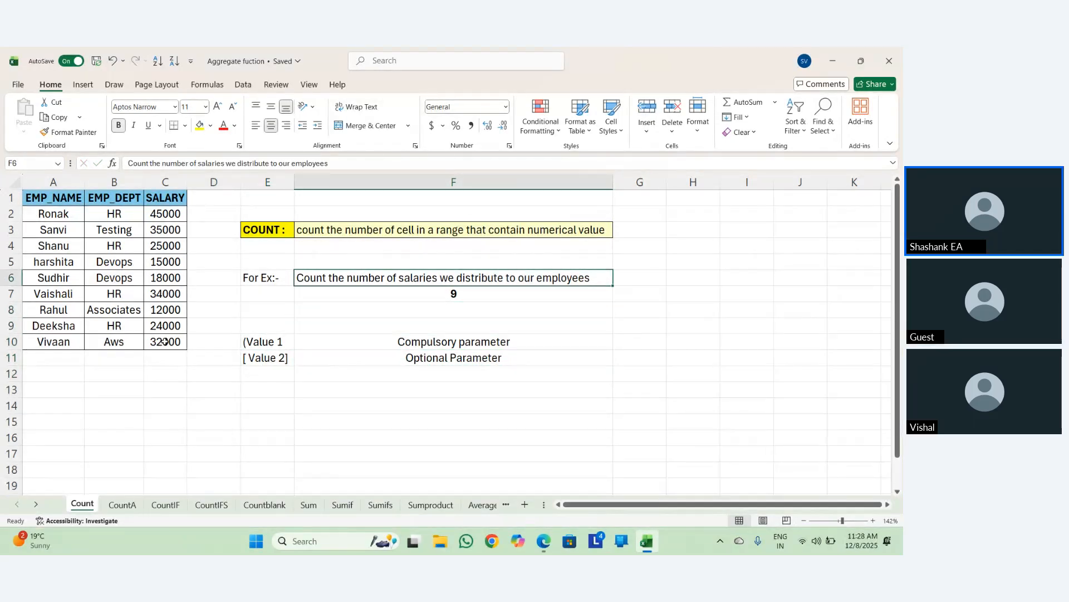
key(Right)
key(Down)
key(Left)
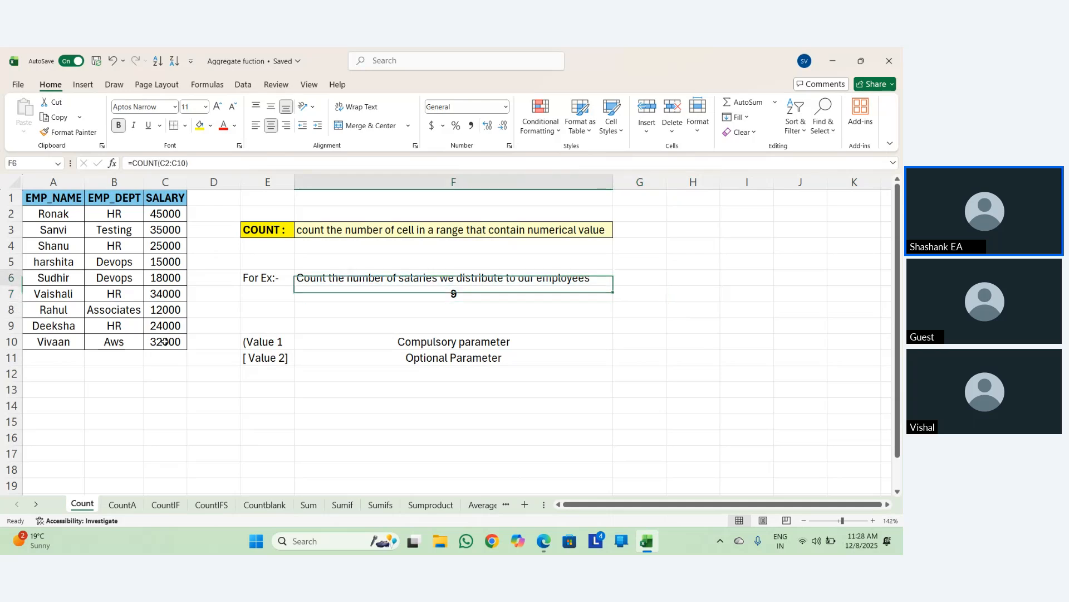
key(Up)
key(Up)
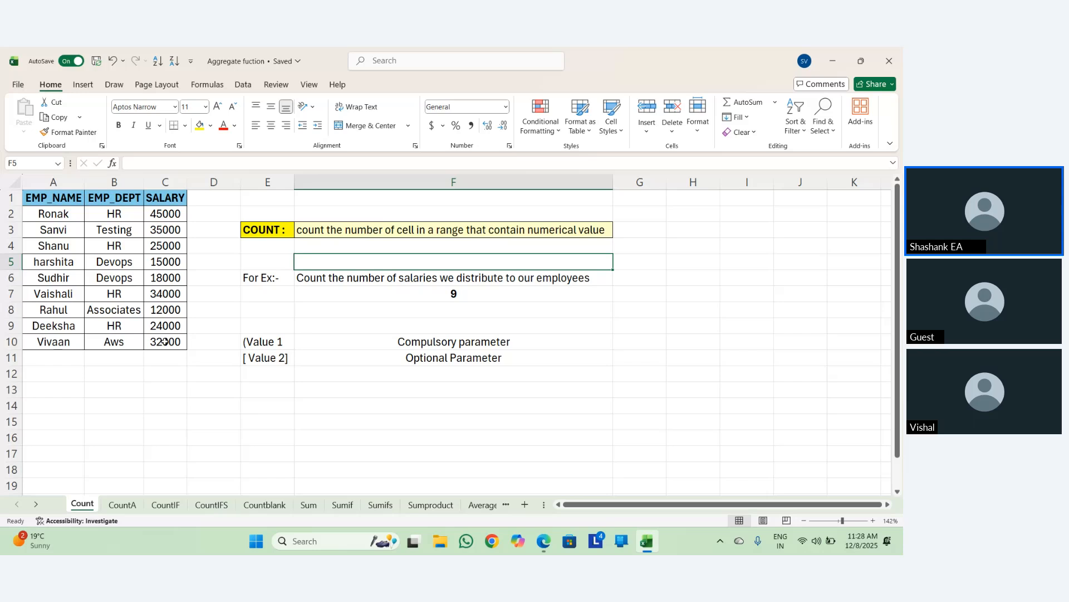
Highlight the whole employee table and the salary range C2:C10 to inspect the data being counted.
click(58, 284)
key(ctrl+a)
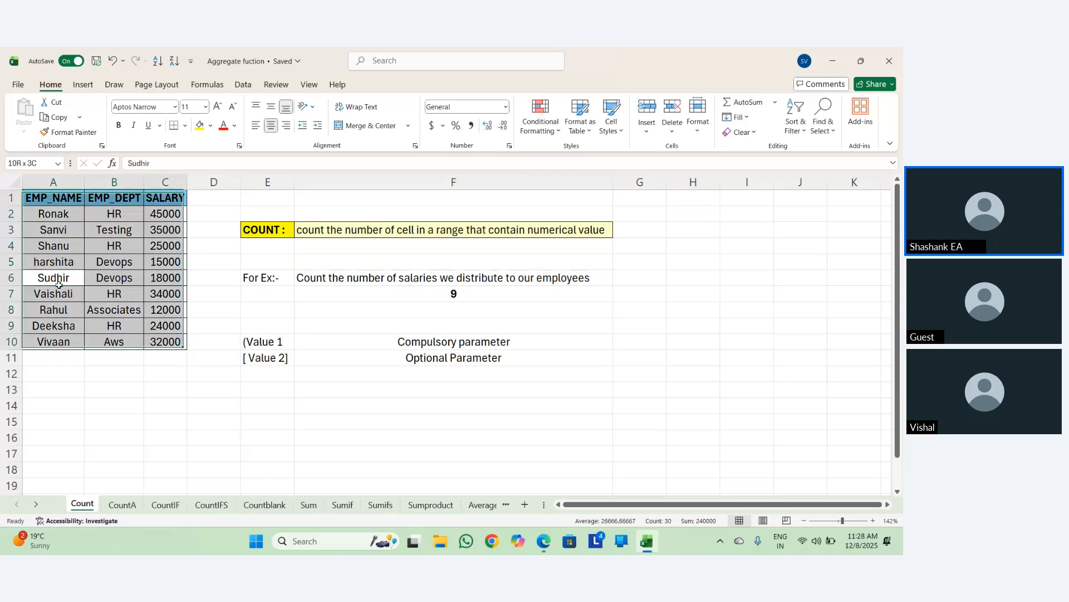
click(172, 211)
click(173, 229)
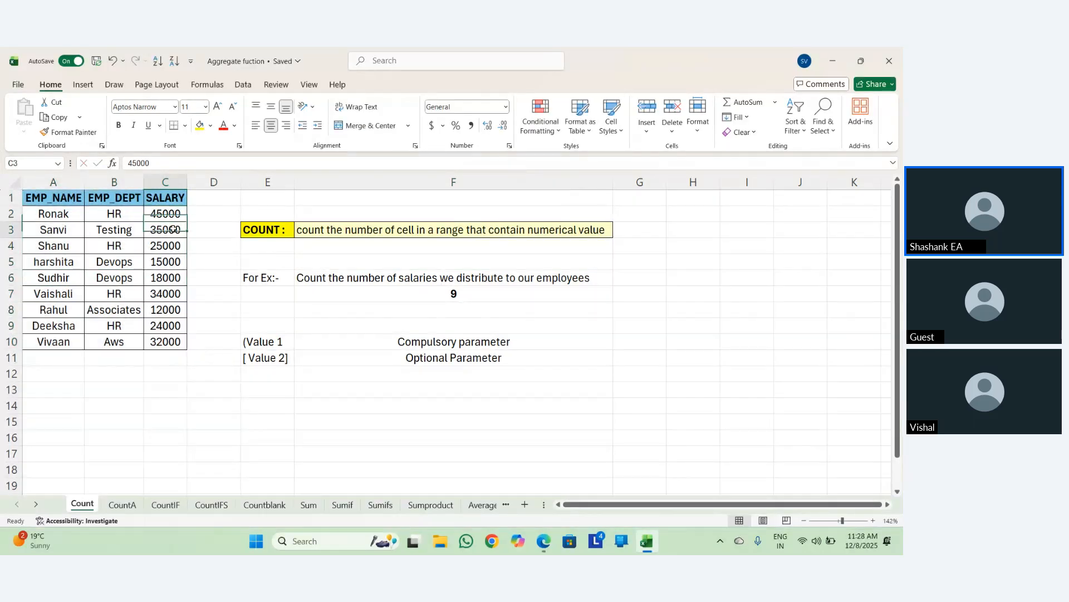
key(Up)
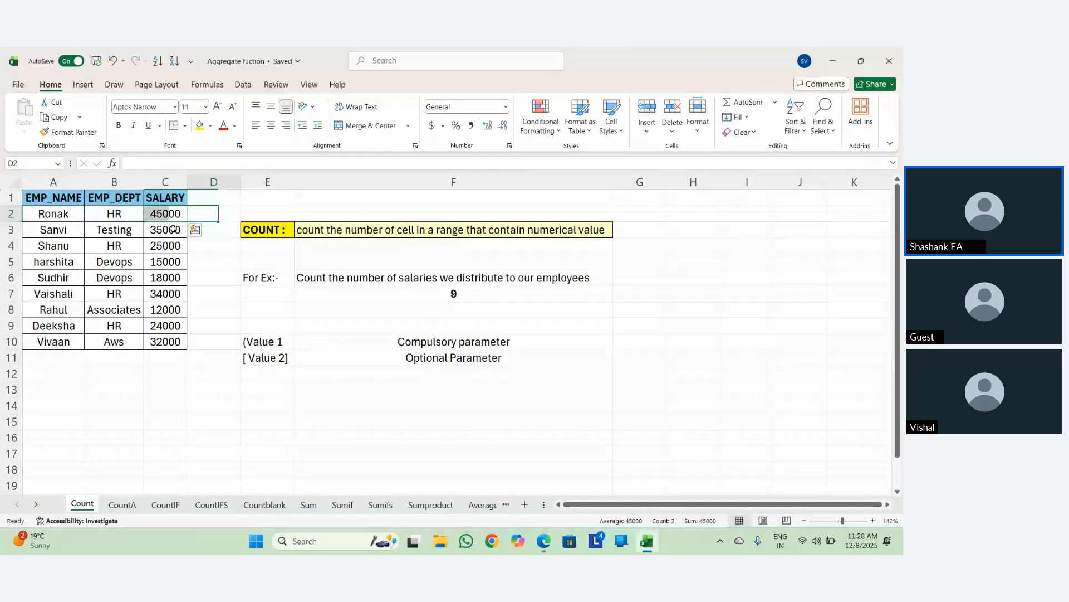
key(ctrl+shift+Down)
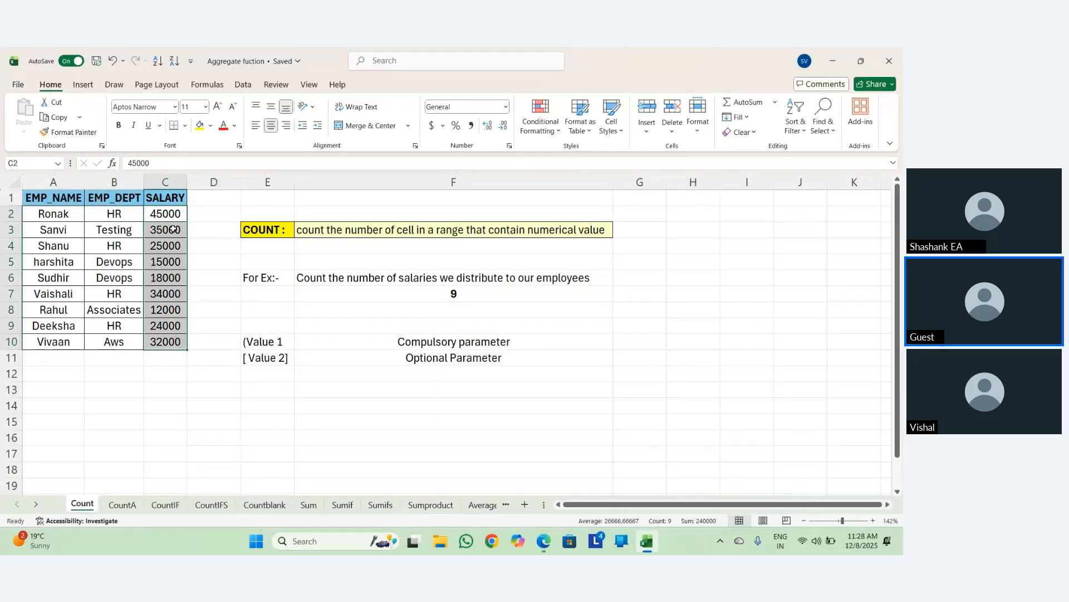
key(Down)
key(Down)
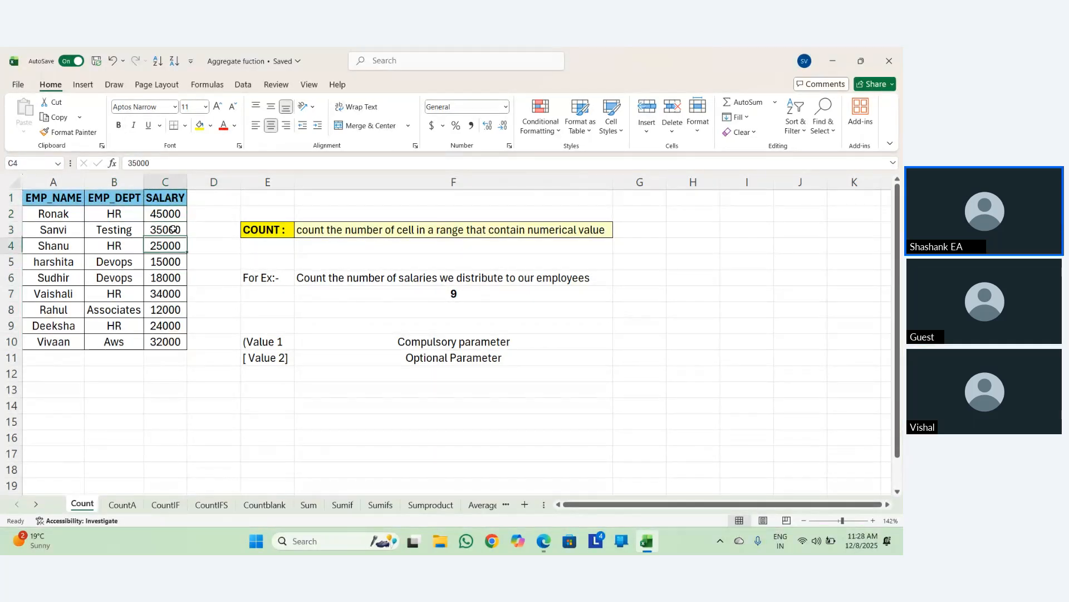
Examine the example question in cell F6 and the COUNT result in cell F7.
key(Down)
key(Right)
key(Right)
key(Right)
key(Right)
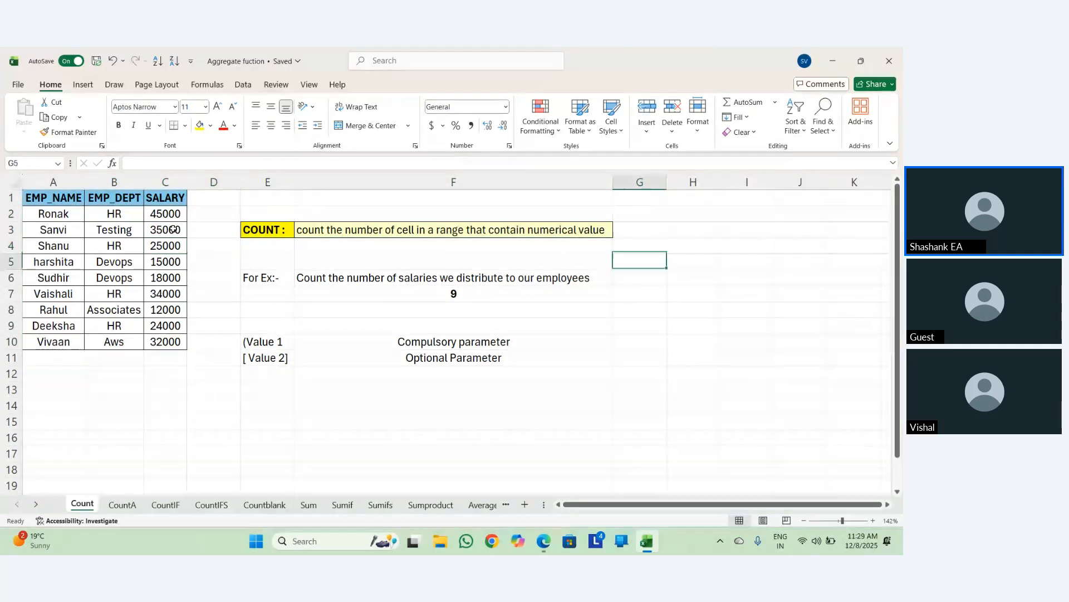
key(Left)
key(Left)
key(Left)
key(Down)
key(Right)
key(Right)
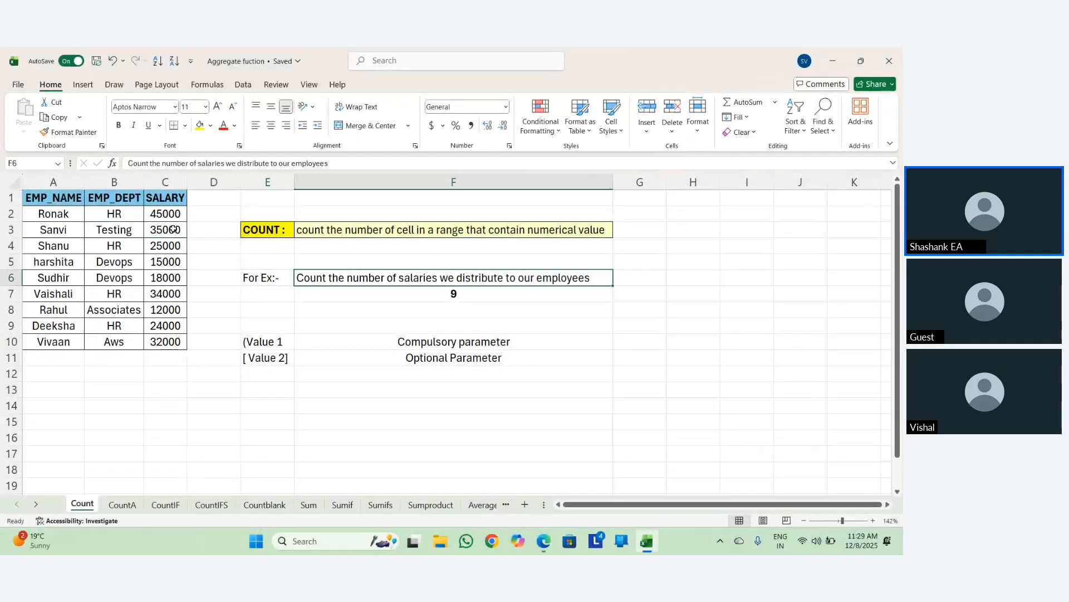
key(Down)
key(Right)
key(Left)
Examine the compulsory and optional COUNT parameter notes in cells E10:F11.
key(Down)
key(Down)
key(Down)
key(Left)
key(Right)
key(Right)
key(Left)
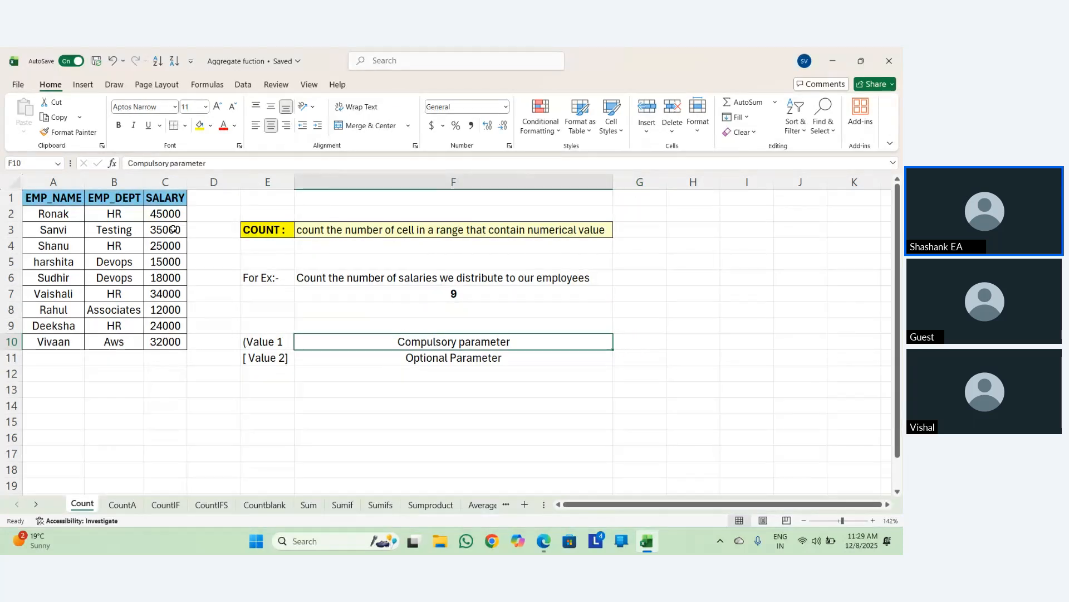
key(Left)
key(Right)
key(Down)
key(Up)
key(Down)
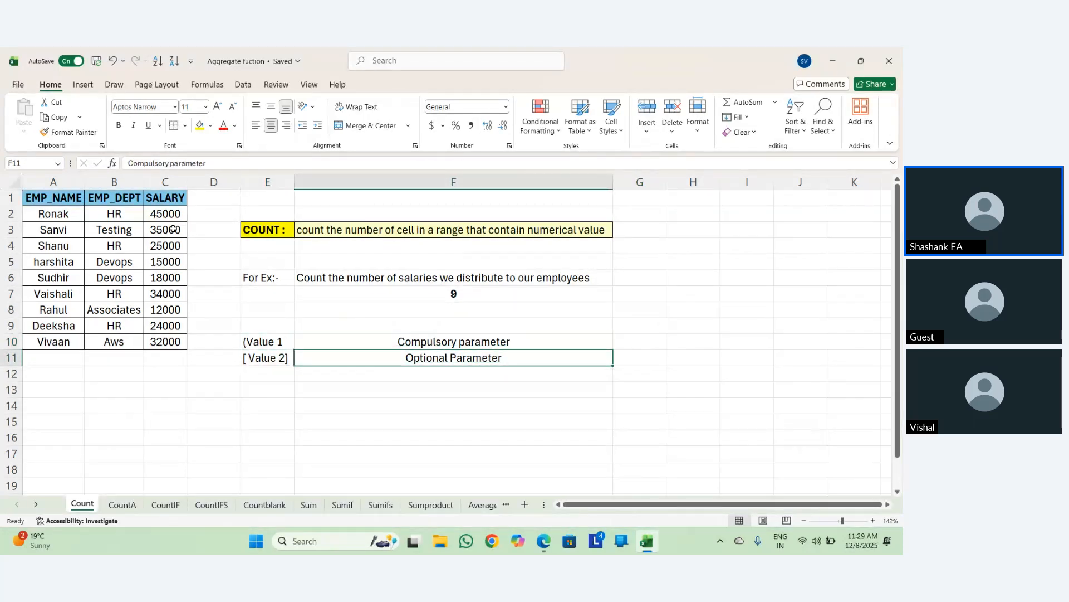
key(Left)
key(Up)
key(Right)
key(Down)
key(Up)
key(Left)
key(Up)
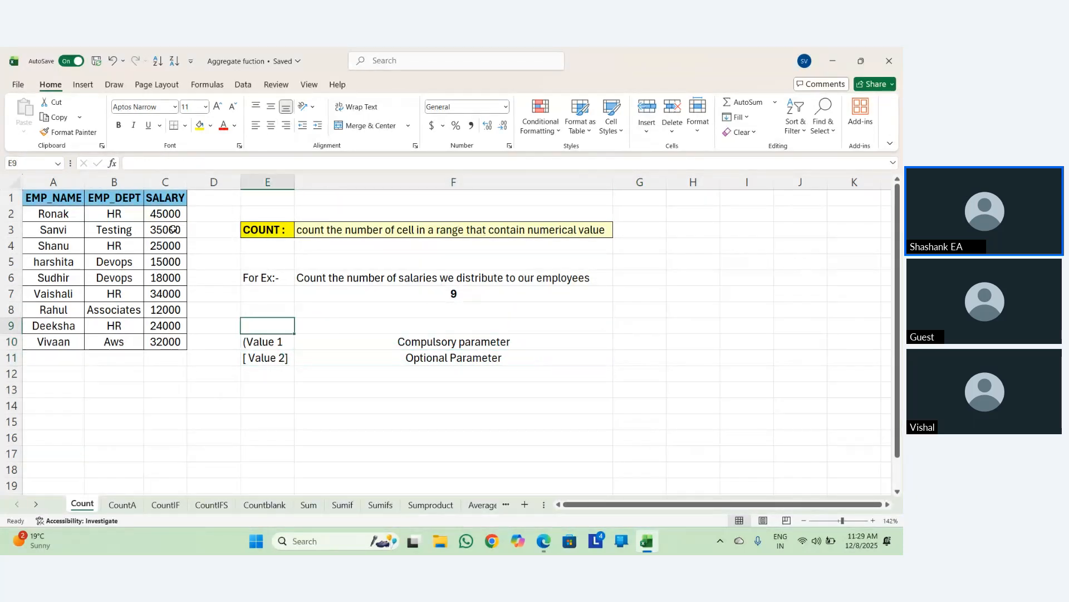
key(Down)
key(Right)
key(Left)
key(Right)
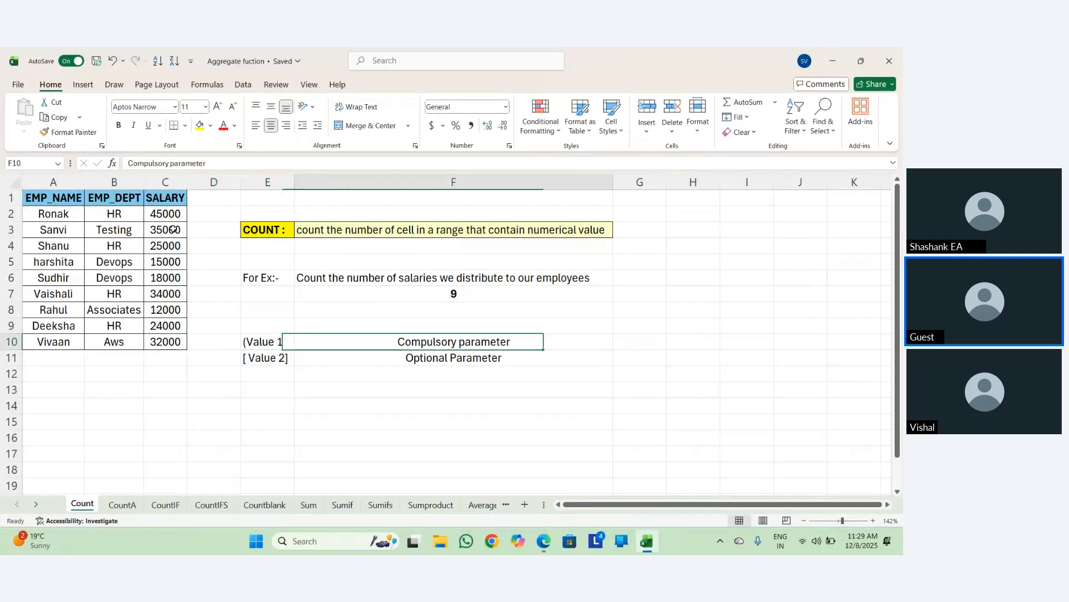
Go over the Value 1 and Value 2 argument labels beside their parameter notes in rows 10 and 11.
key(Down)
key(Left)
key(Right)
key(Right)
key(Up)
key(Left)
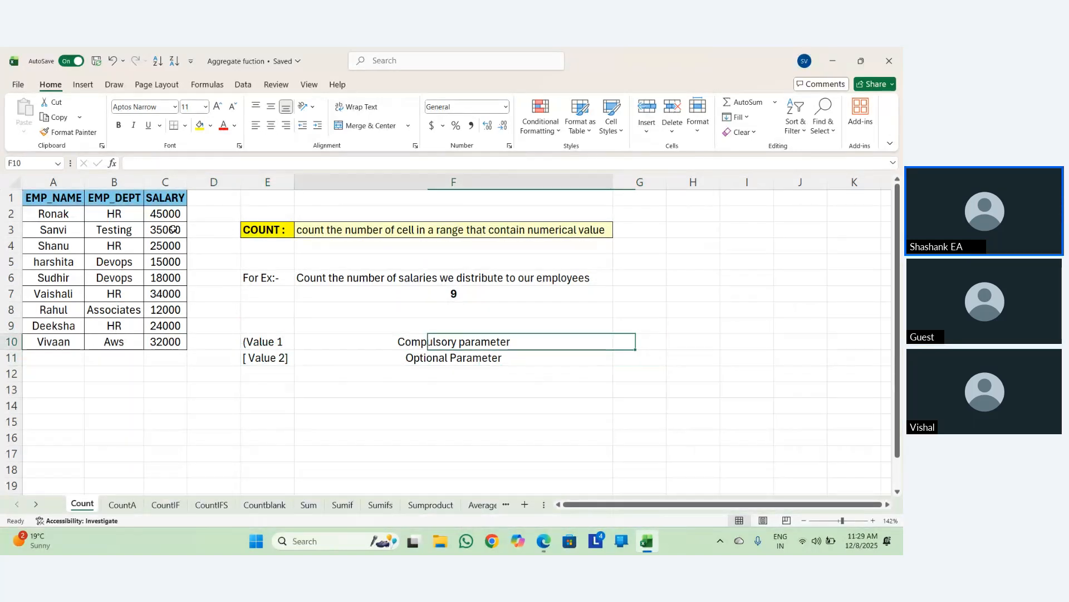
key(Left)
key(Down)
key(Down)
key(Up)
key(Up)
key(Up)
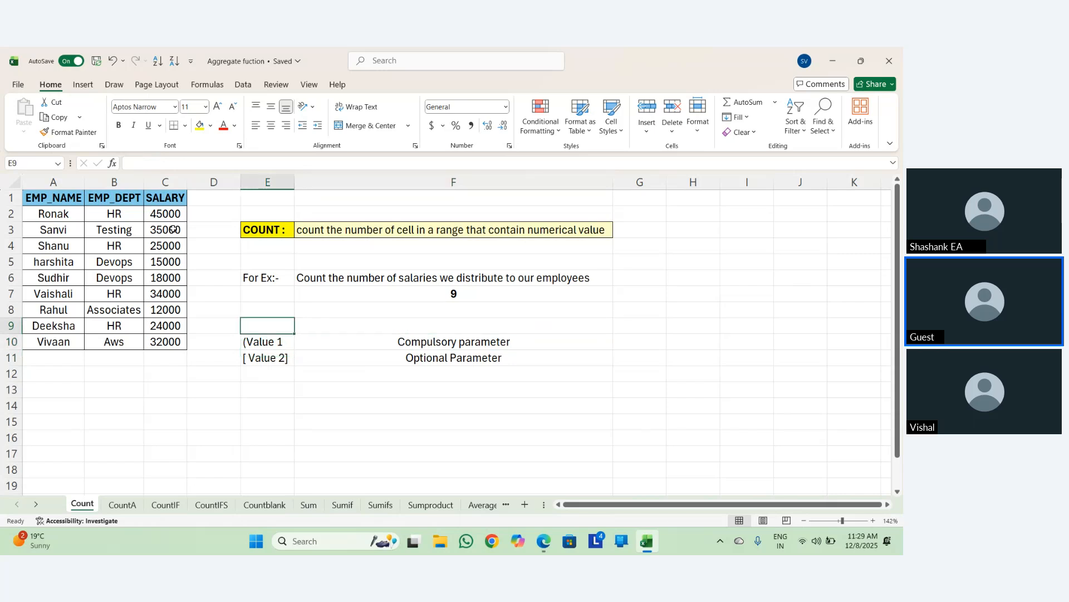
key(Down)
key(Right)
key(Down)
key(Left)
key(Up)
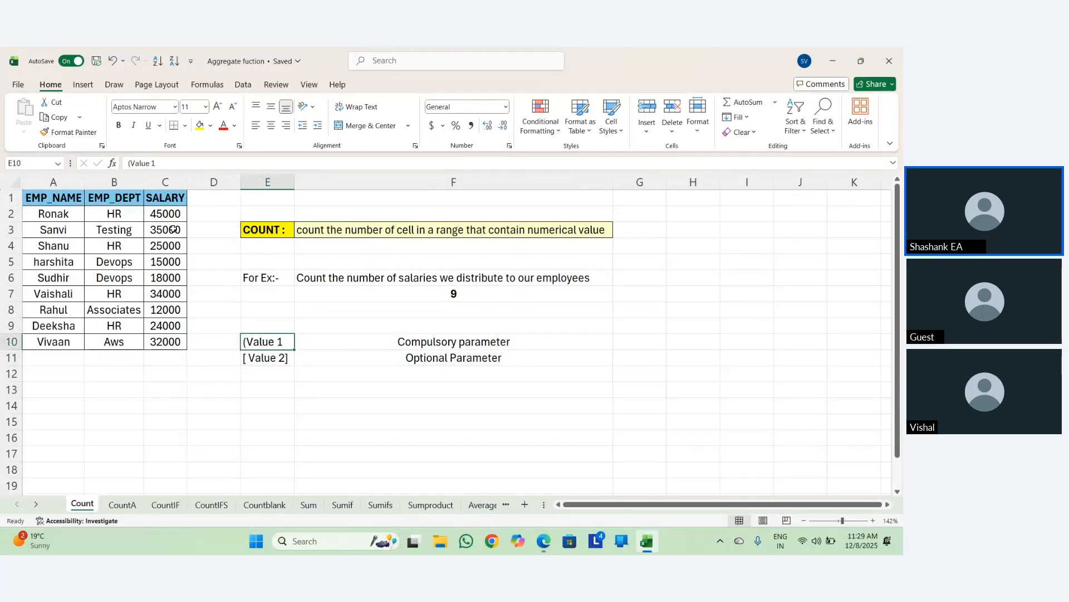
key(Right)
key(Left)
key(Right)
key(Left)
key(Right)
key(Left)
key(Up)
key(Down)
key(Up)
key(Down)
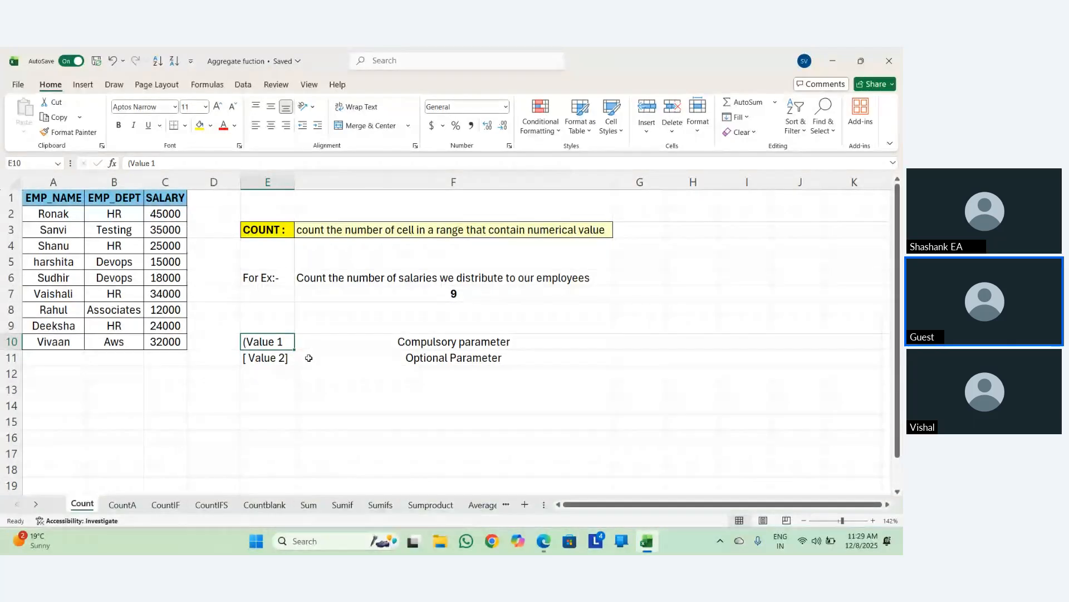
Switch to the CountA sheet and inspect the example formula in cell F8.
key(ctrl+Page_Down)
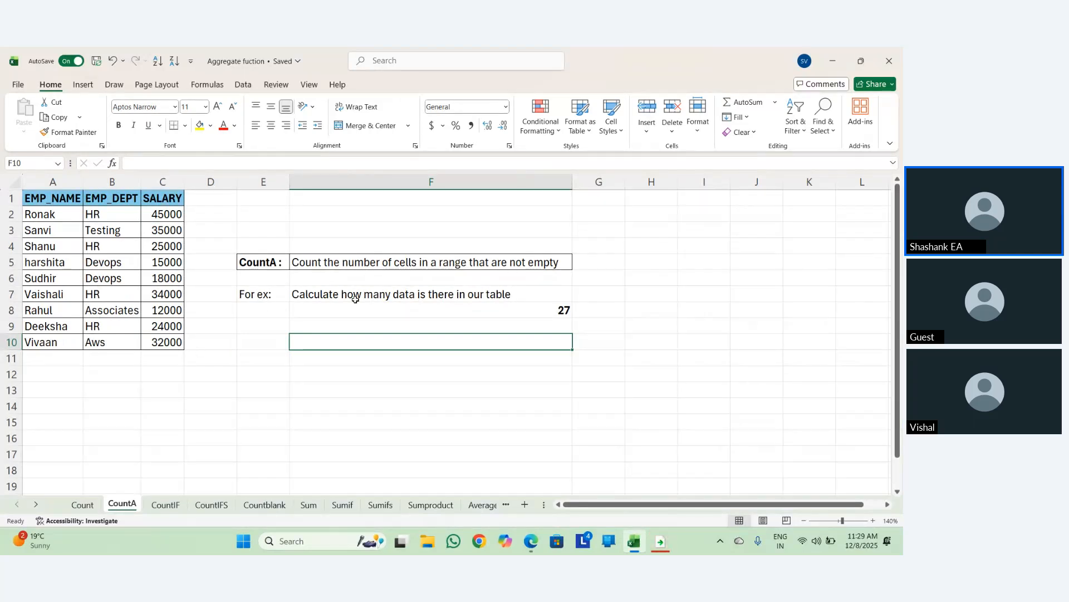
key(Up)
key(Up)
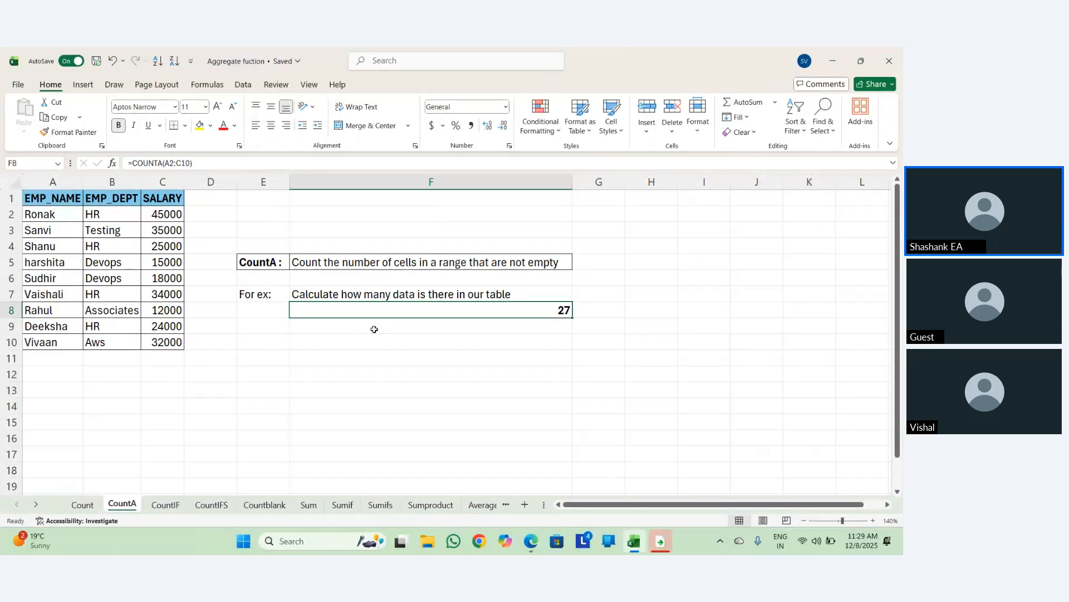
double_click(358, 341)
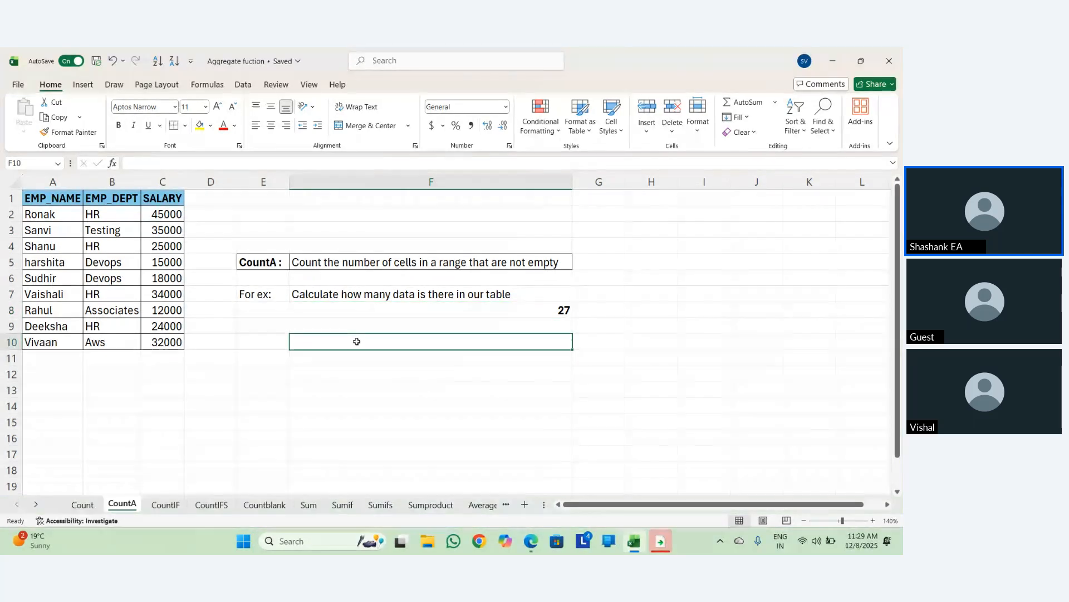
click(358, 341)
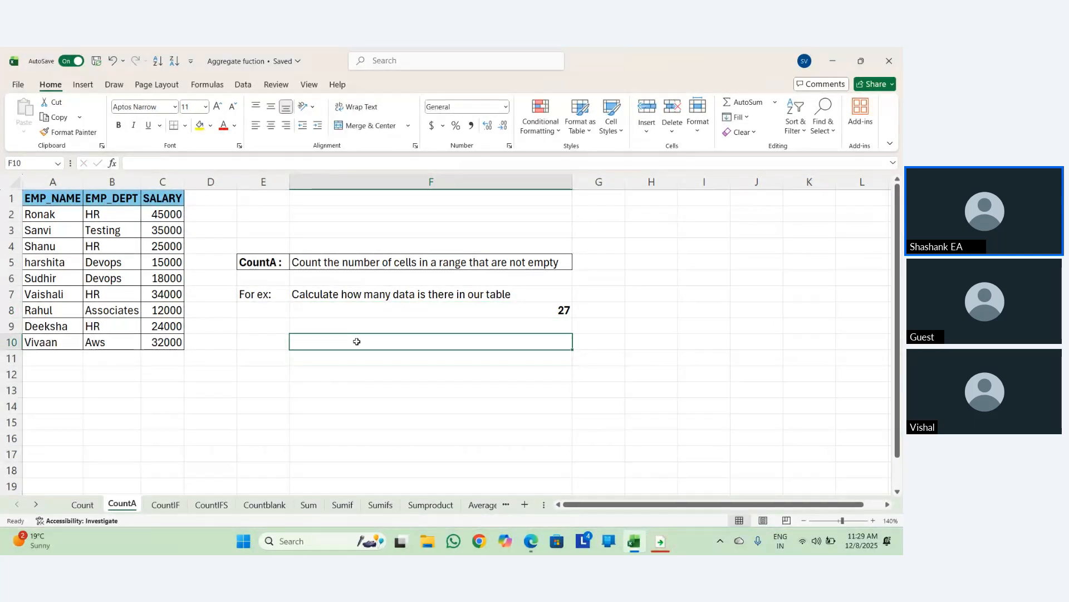
key(Escape)
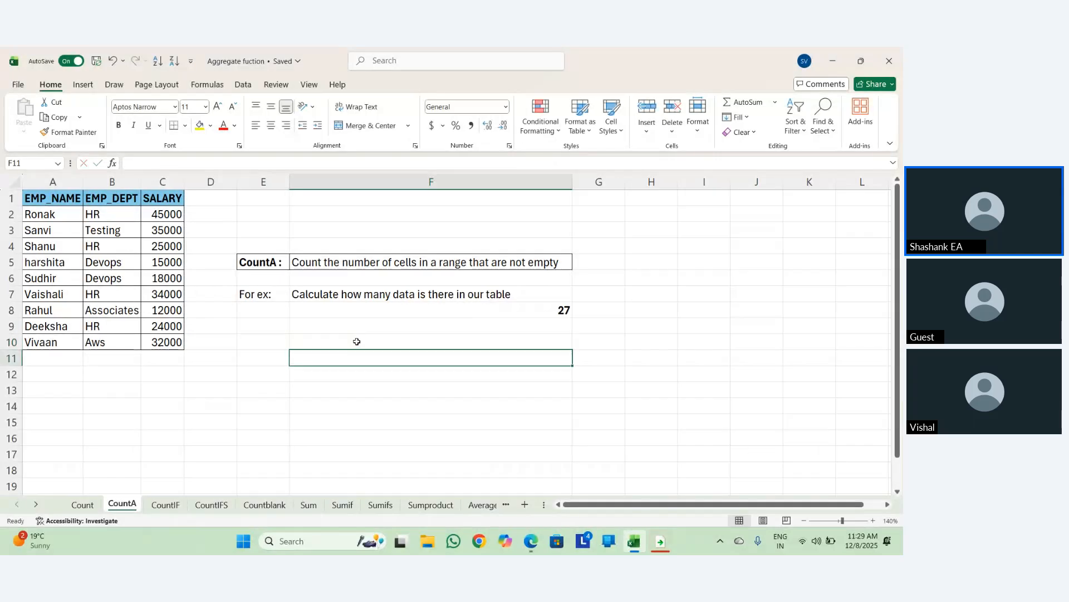
key(Up)
key(Up)
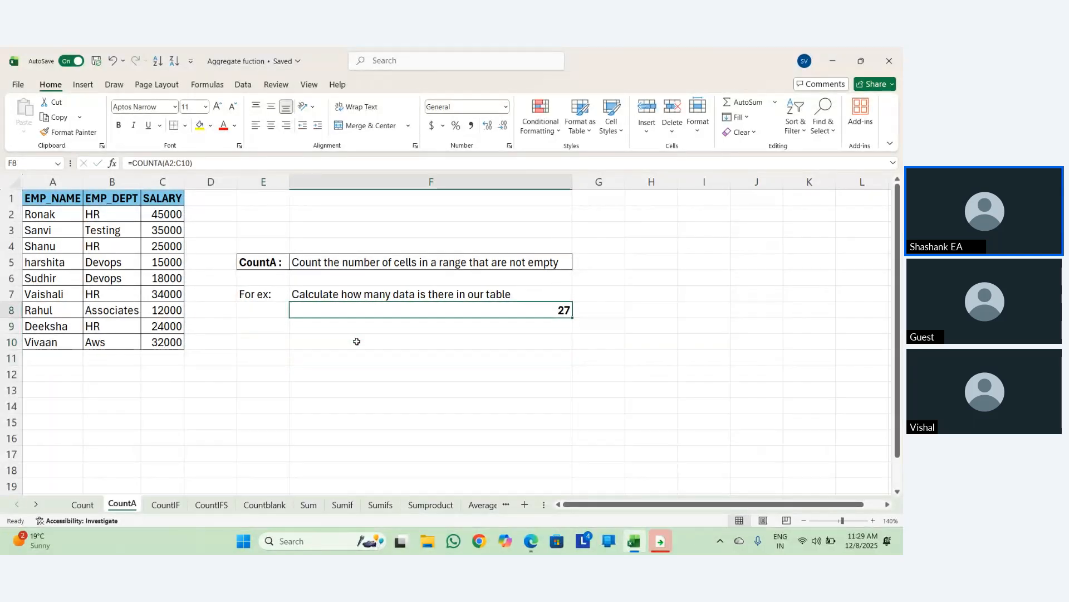
key(Left)
key(Down)
key(Up)
key(Right)
key(Left)
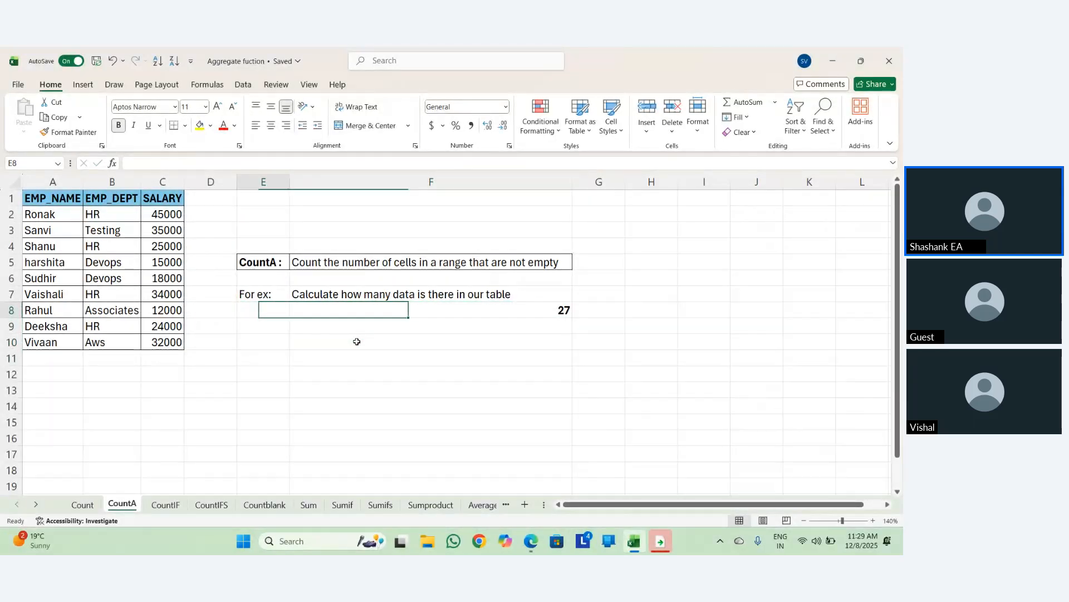
key(Down)
key(Right)
key(Up)
key(Left)
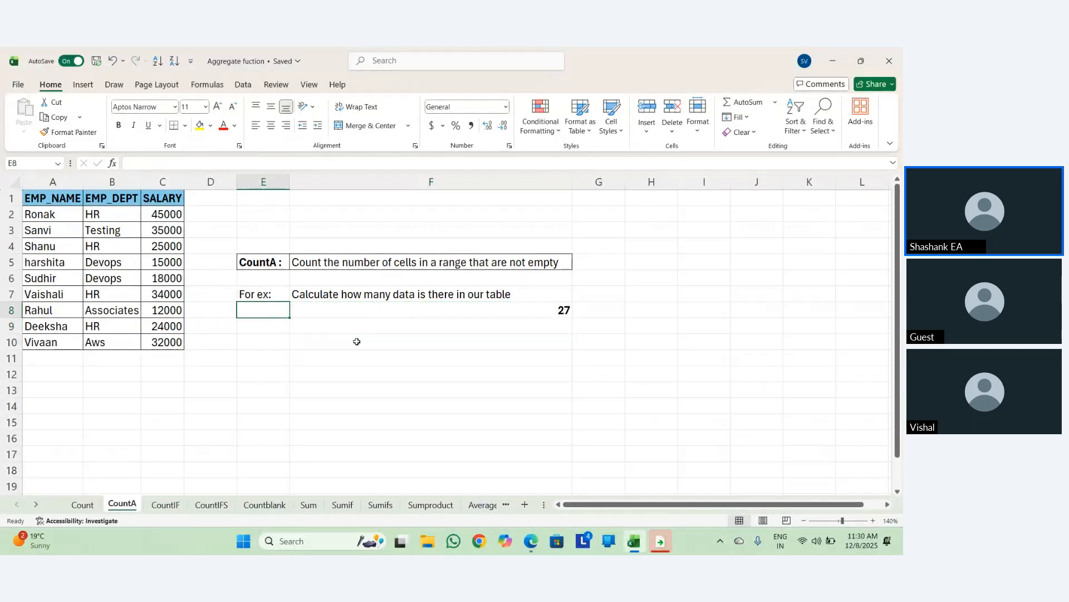
key(Right)
key(Left)
key(Right)
key(Left)
key(Down)
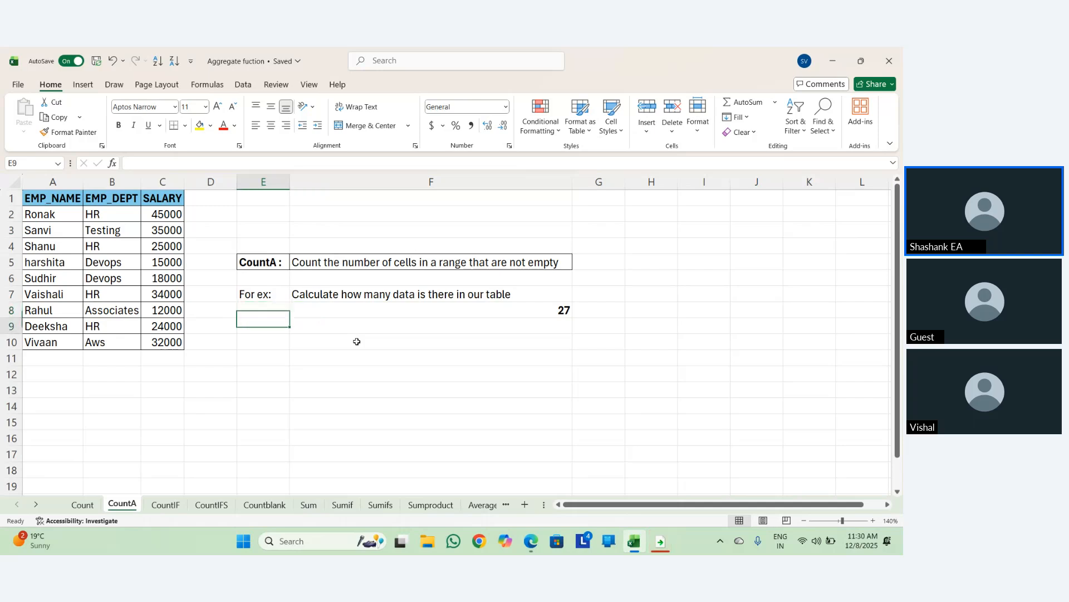
key(Up)
key(Down)
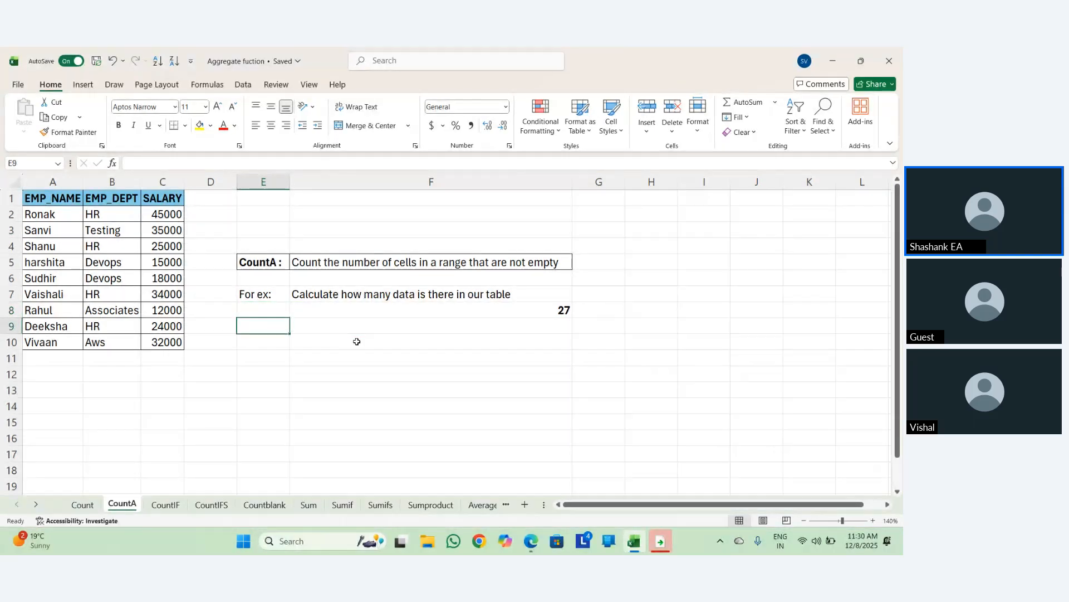
Clear the COUNTA example formula from cell F8.
key(Right)
key(Up)
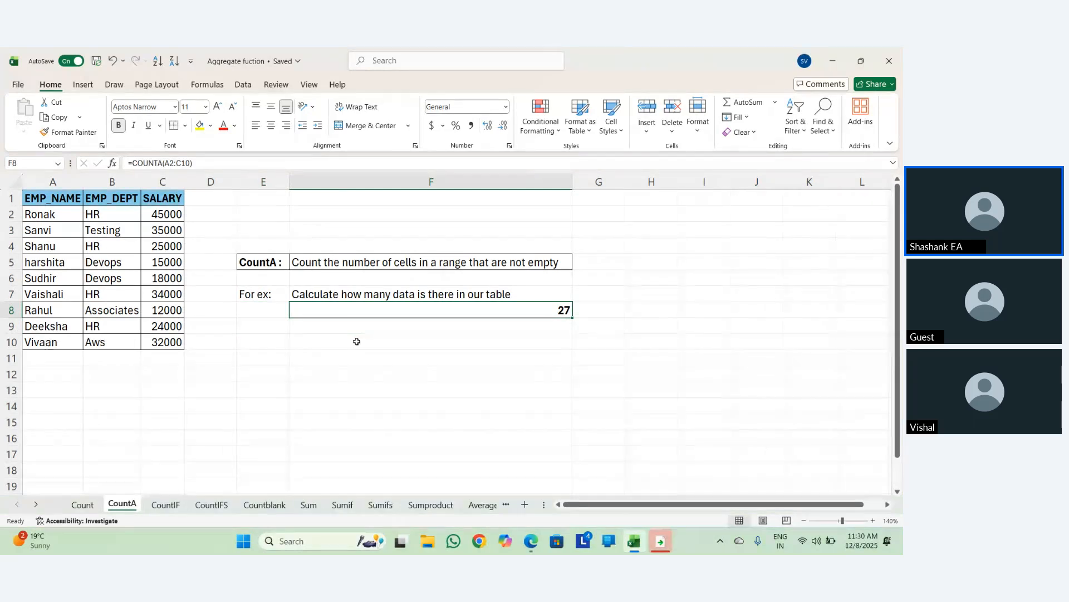
key(Delete)
Highlight the whole employee table on the CountA sheet and look over the data being counted.
key(Up)
key(Left)
key(Left)
key(Left)
key(Up)
key(Left)
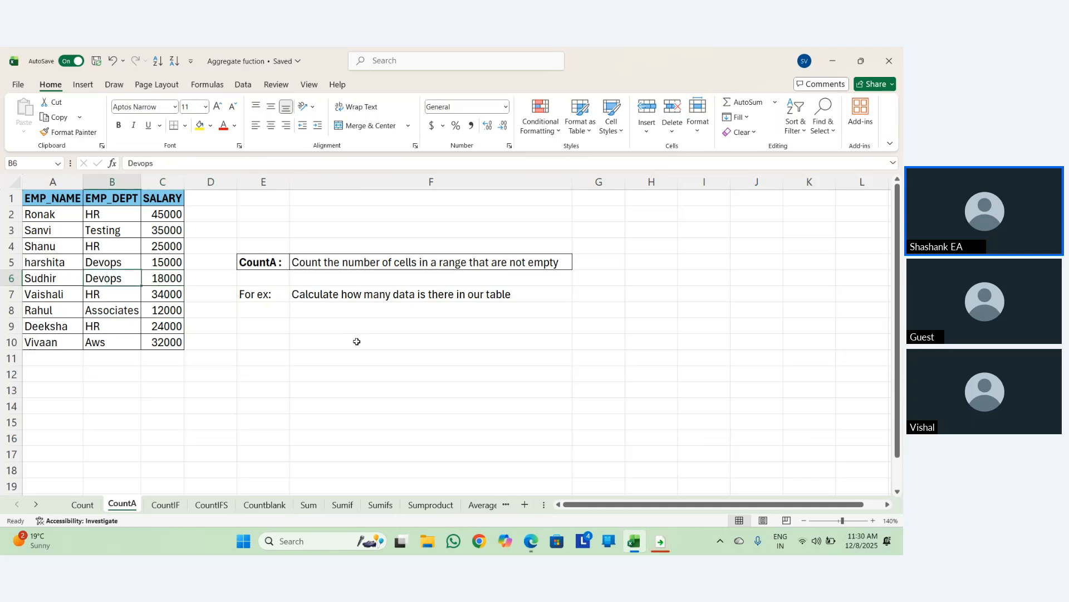
key(ctrl+a)
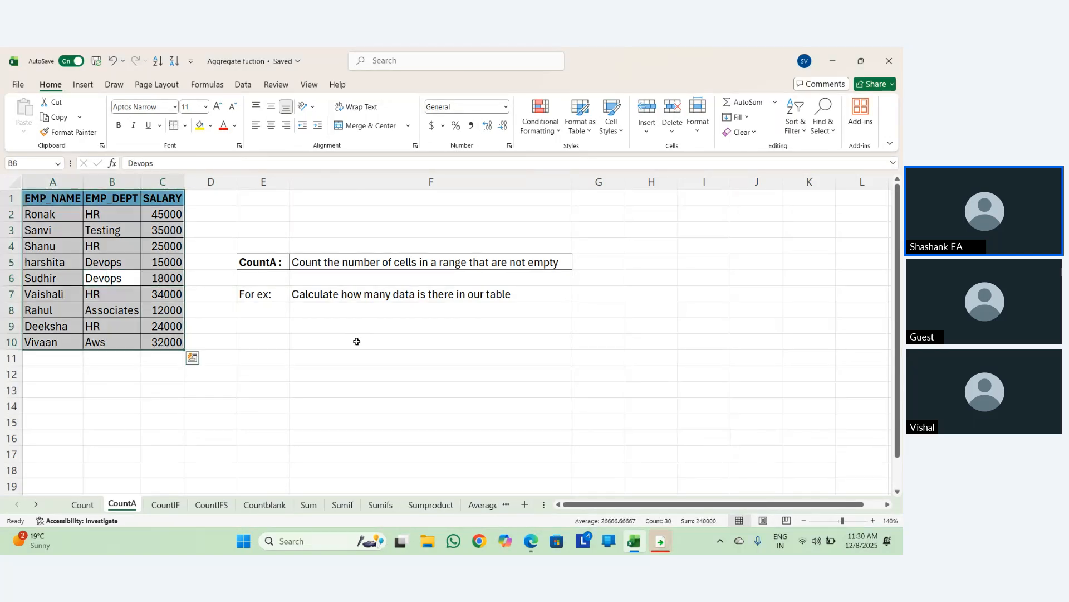
key(Down)
key(Left)
key(Right)
key(Right)
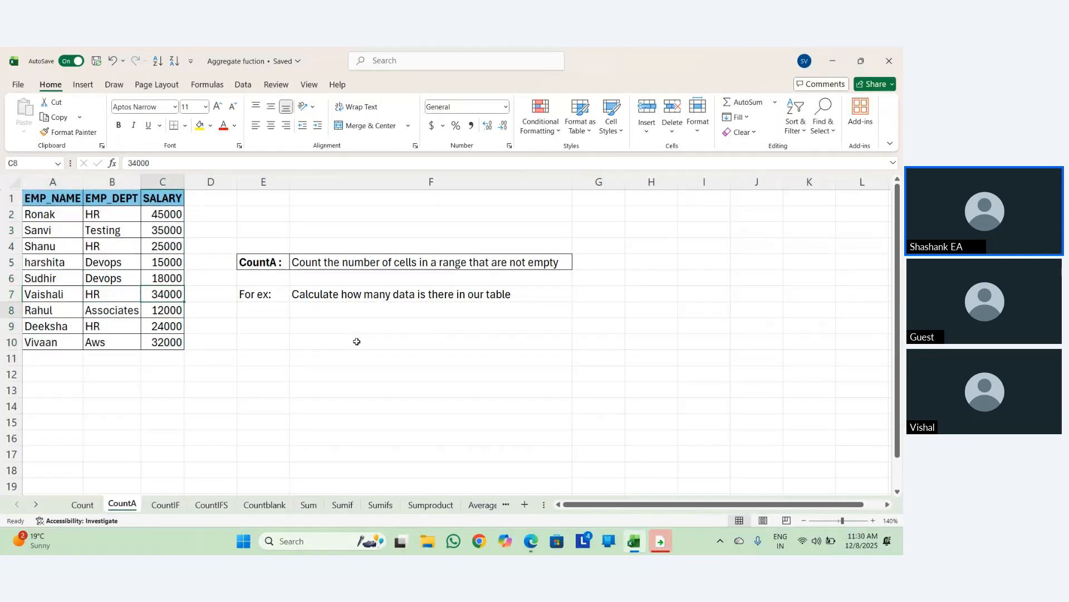
Enter =COUNTA(A2:C10) in cell F8 to count the non-empty cells of the employee table.
key(Down)
key(Down)
key(Right)
key(Right)
key(Right)
key(Down)
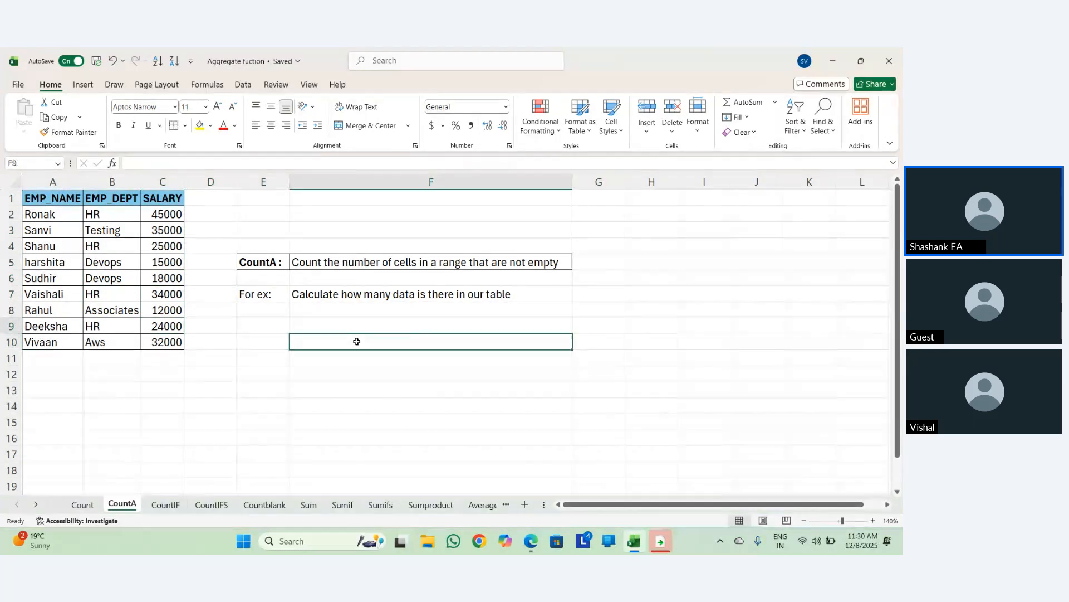
key(Up)
key(Up)
text(=cou)
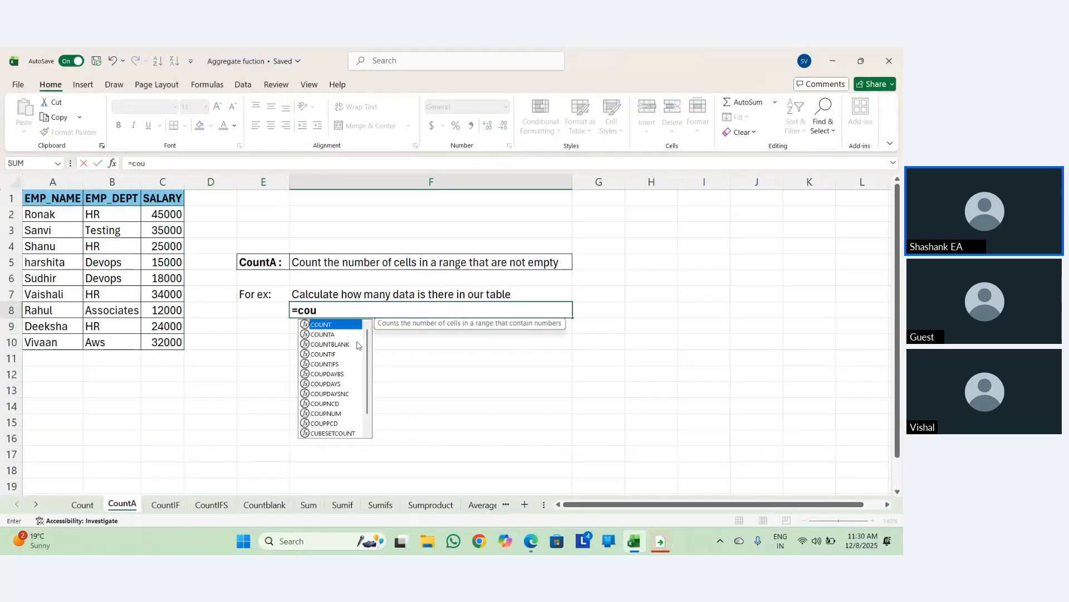
text(ntA)
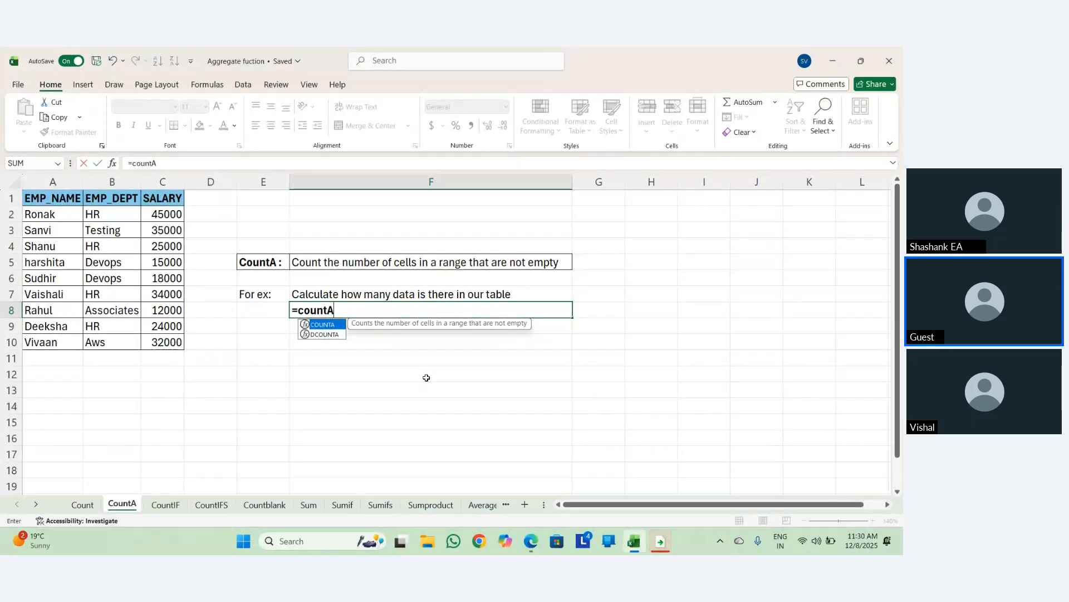
key(Tab)
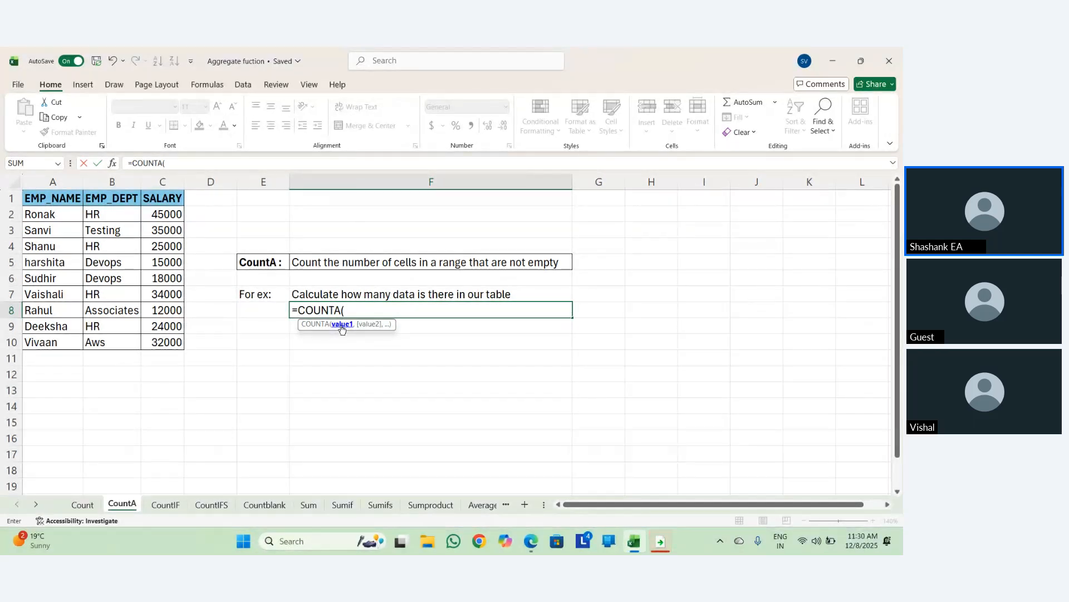
drag(74, 213, 166, 338)
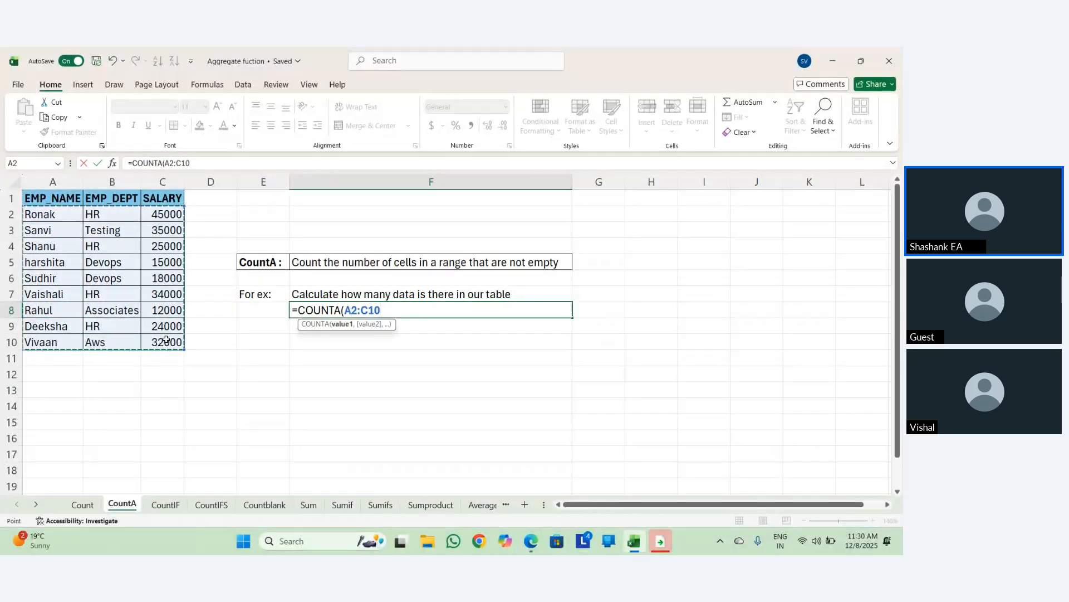
key(ctrl+Return)
key(Right)
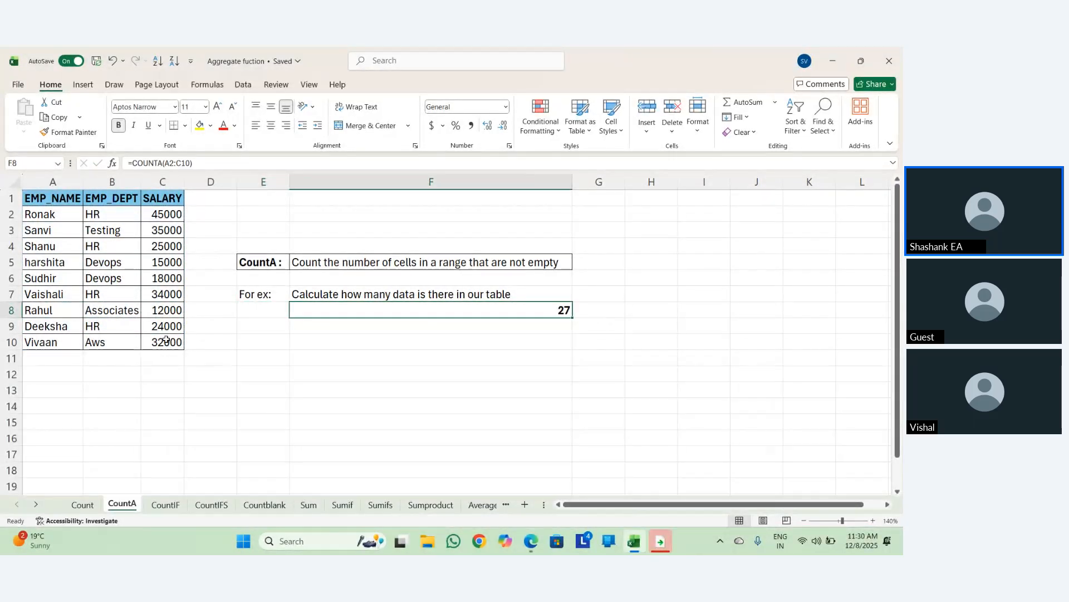
key(Right)
key(Left)
On the CountIF sheet, clear the department counts in F7:F11 and the percentages in G7:G11.
key(ctrl+Page_Down)
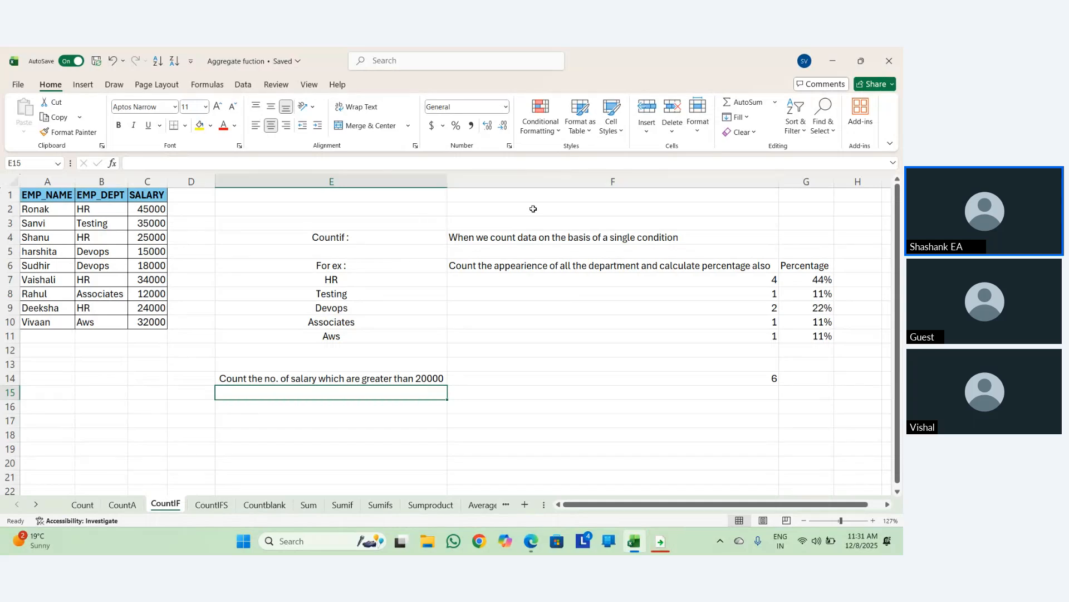
drag(593, 275, 605, 337)
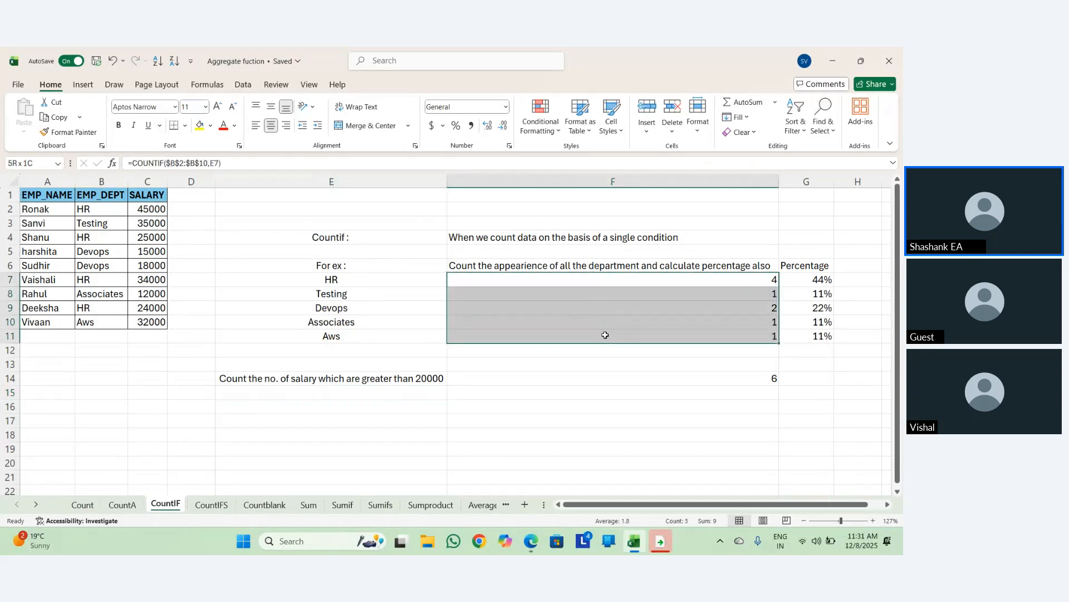
key(Delete)
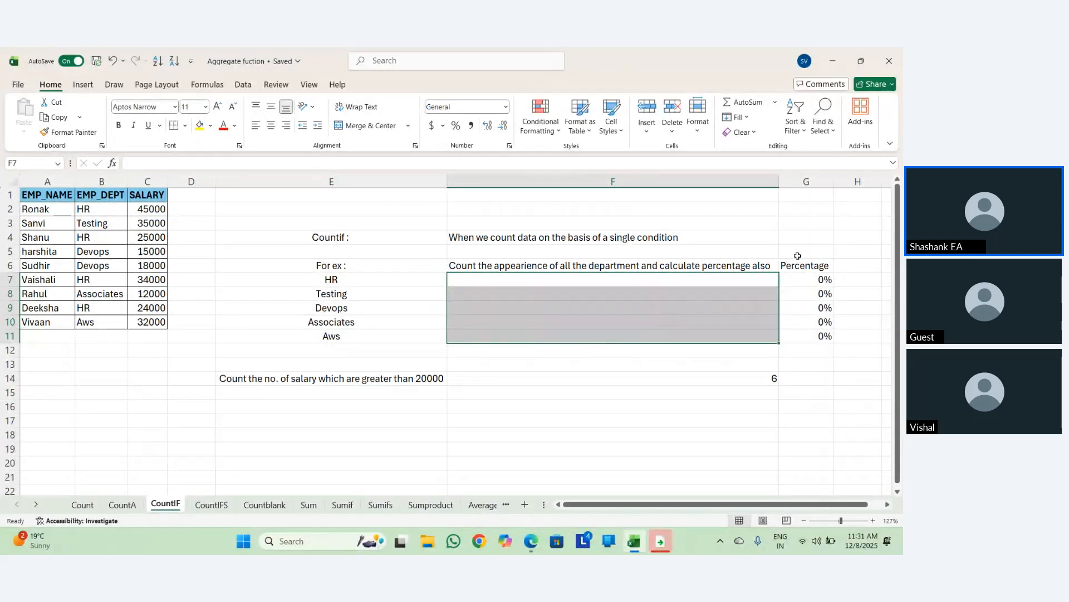
drag(813, 279, 807, 339)
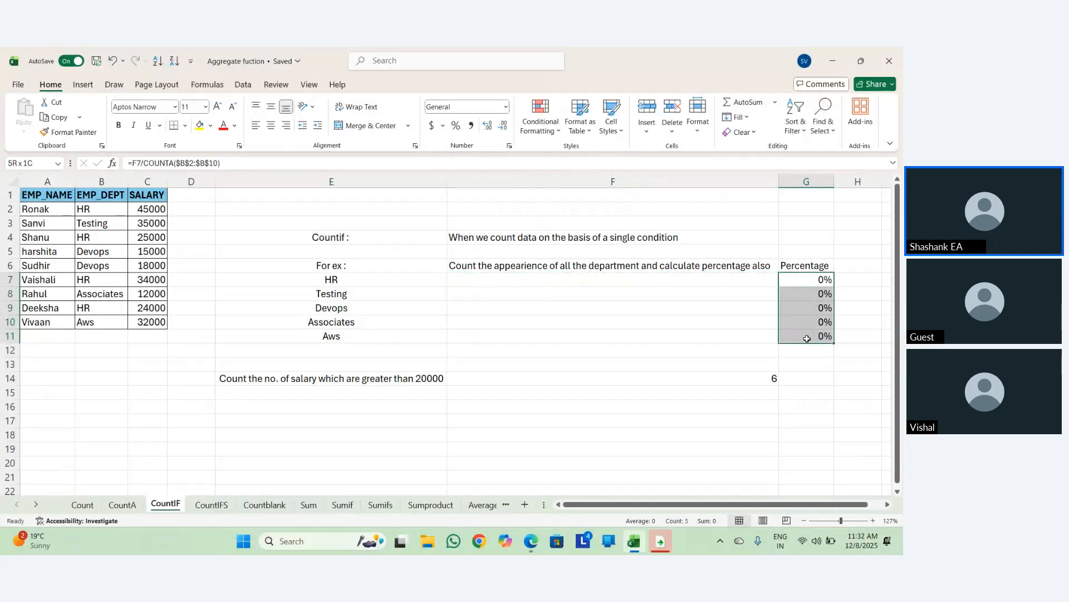
key(Delete)
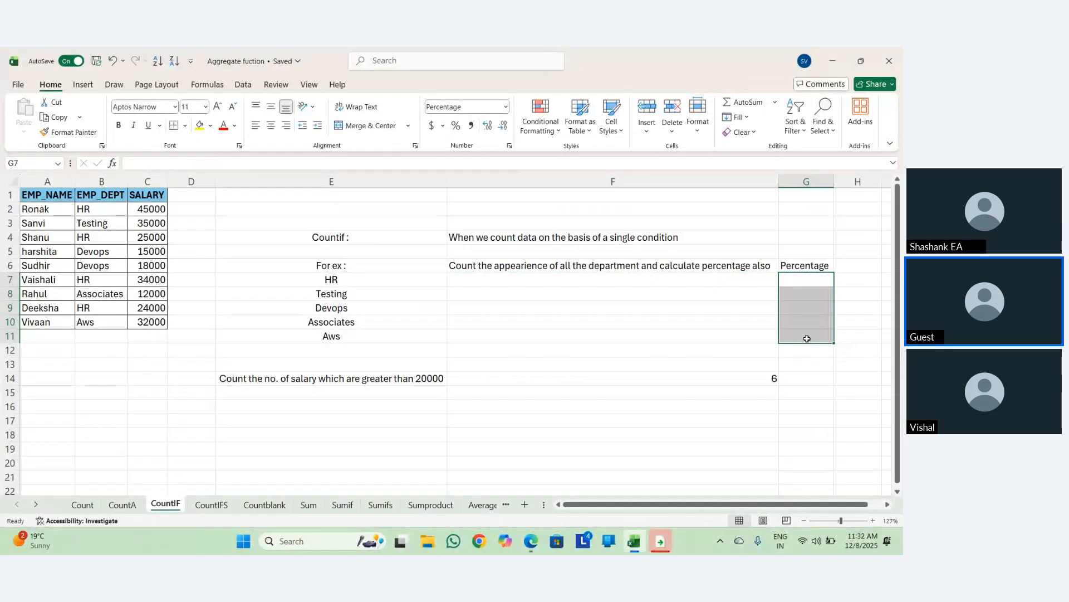
Clear the COUNTIF formula in cell F14 for salaries greater than 20000.
click(735, 376)
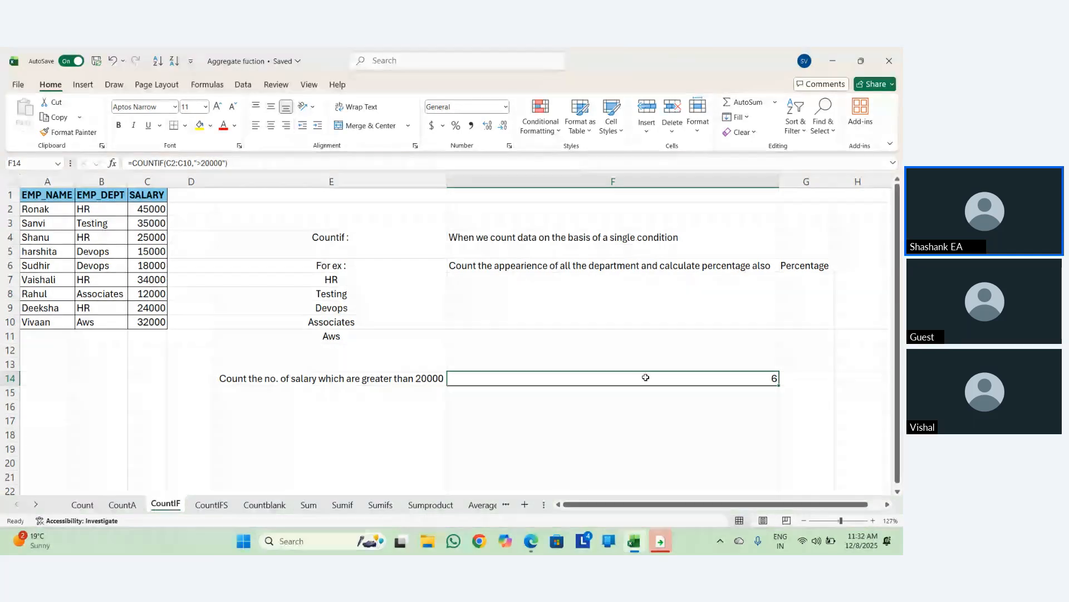
key(ctrl+z)
key(ctrl+z)
key(ctrl+z)
key(ctrl+z)
key(ctrl+z)
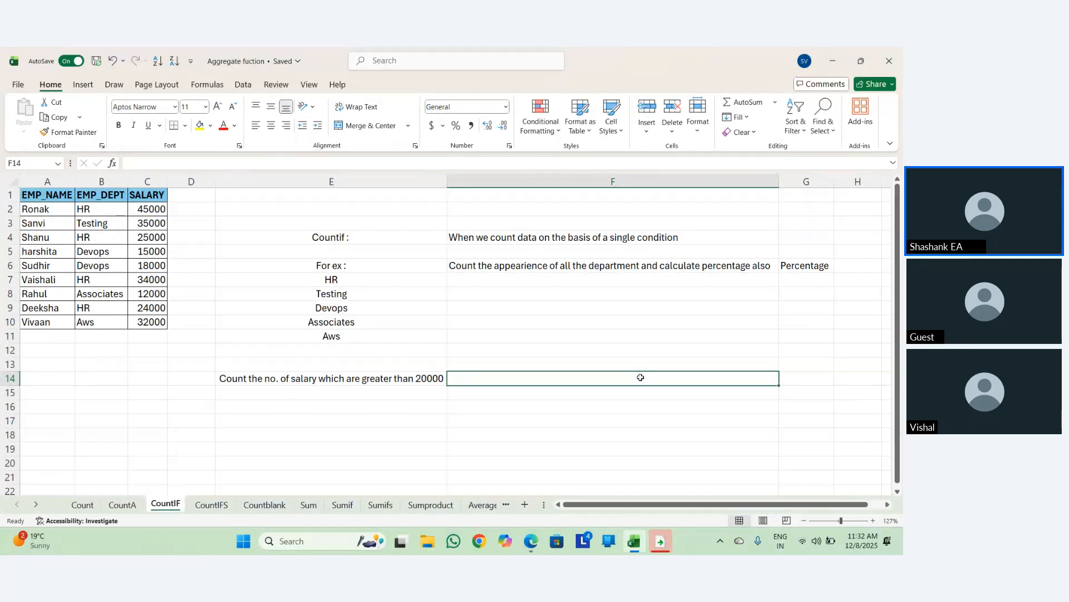
Look over the employee table on the CountIF sheet, going through the department entries in column B.
key(ctrl+z)
key(ctrl+z)
key(ctrl+z)
key(ctrl+z)
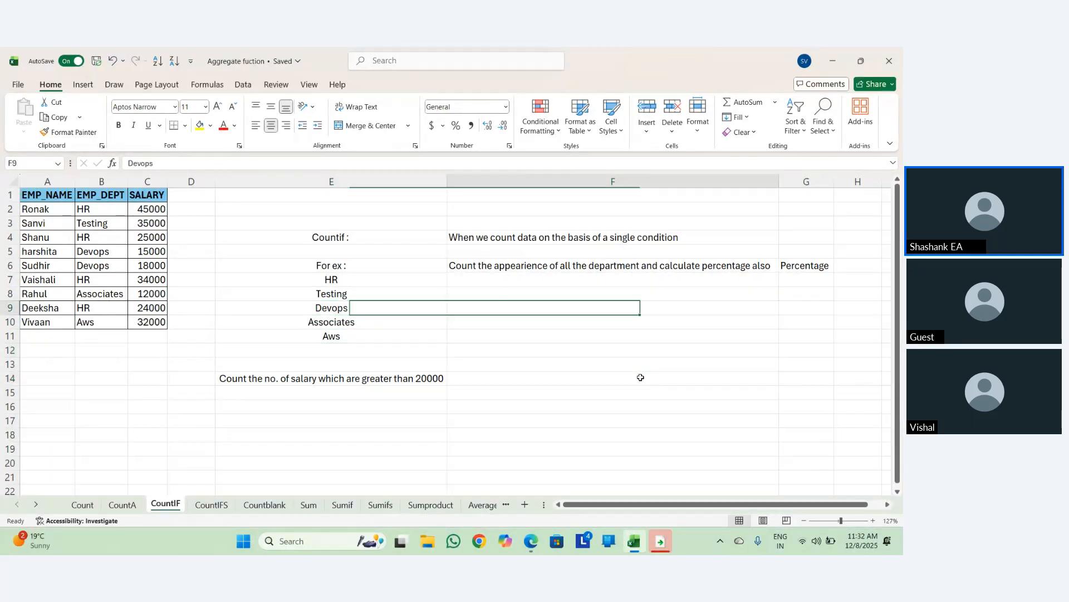
key(ctrl+z)
key(ctrl+z)
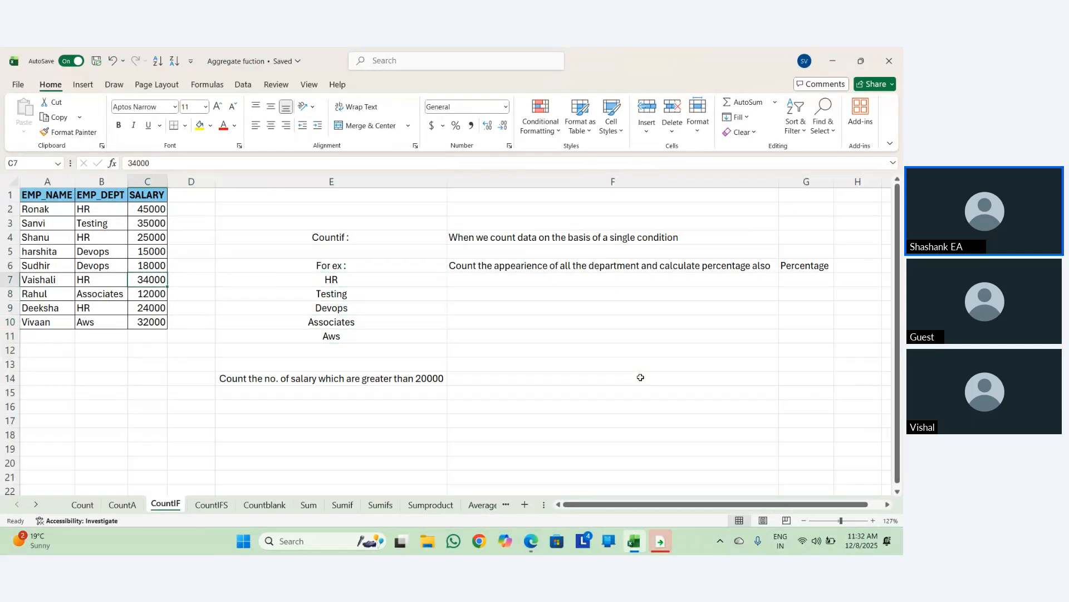
key(ctrl+z)
key(ctrl+z)
key(ctrl+z)
key(ctrl+z)
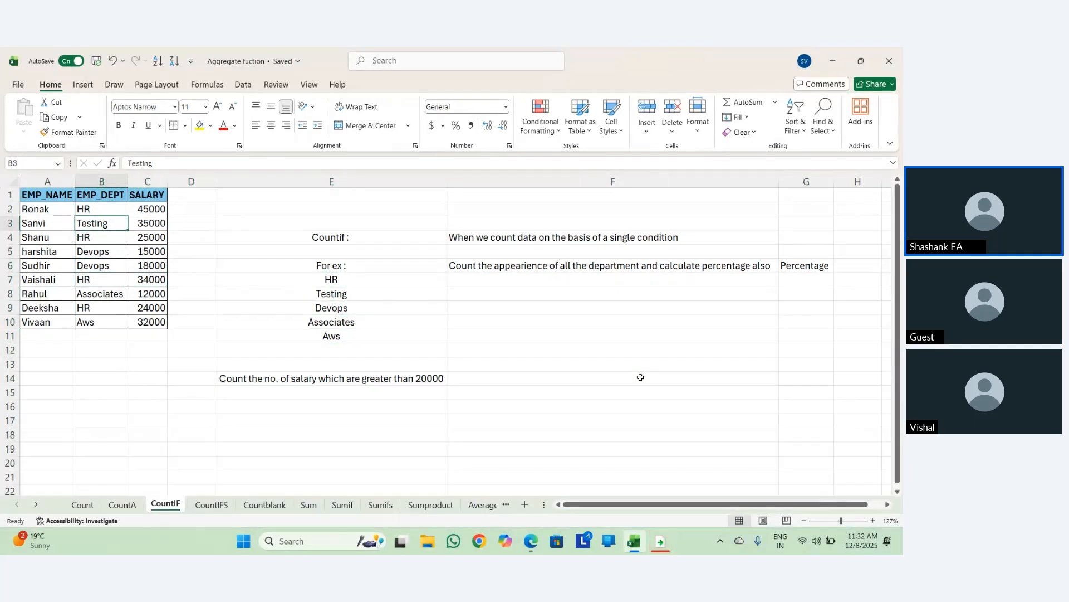
key(ctrl+z)
key(ctrl+z)
key(ctrl+z)
key(Down)
key(Down)
key(Down)
key(Down)
key(Down)
key(Down)
key(Down)
key(Down)
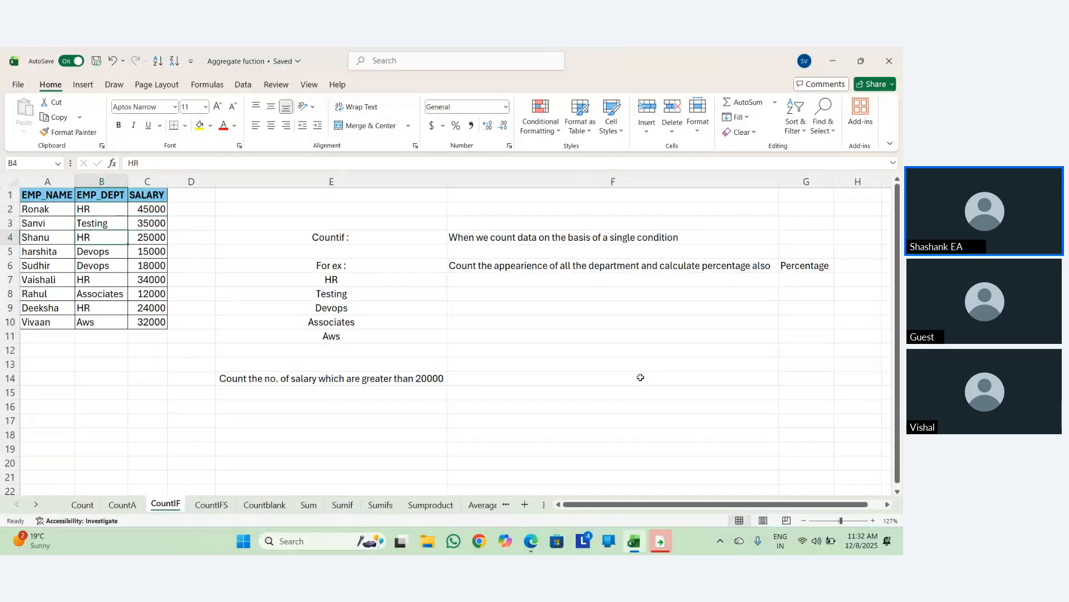
Examine the employee table's name, department and salary entries row by row, ending at the last department in B10.
key(Up)
key(Up)
key(Up)
key(Left)
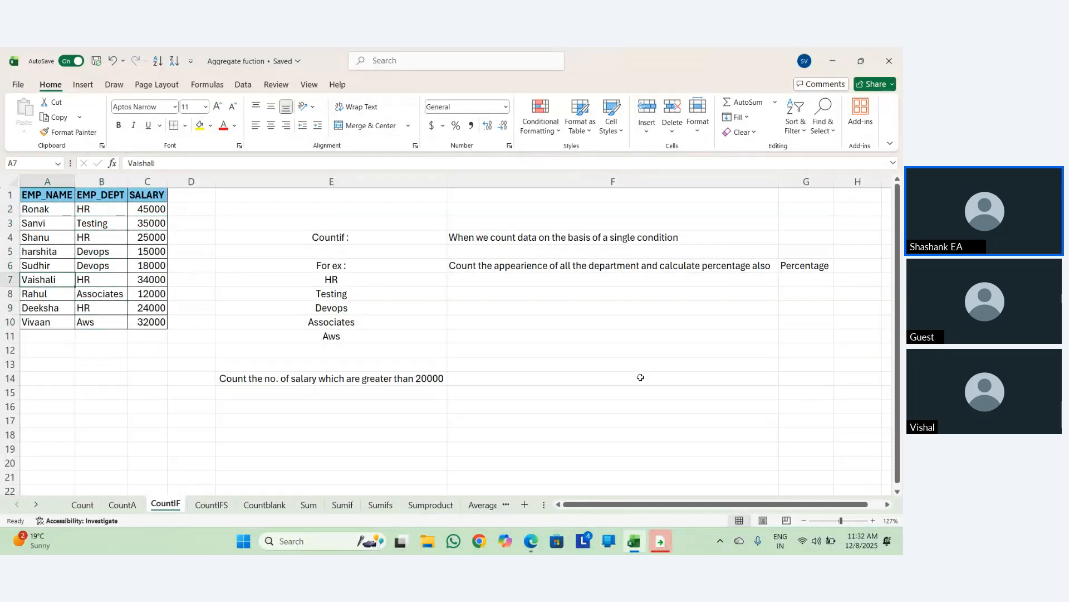
key(Up)
key(Up)
key(Up)
key(Up)
key(Up)
key(Down)
key(Right)
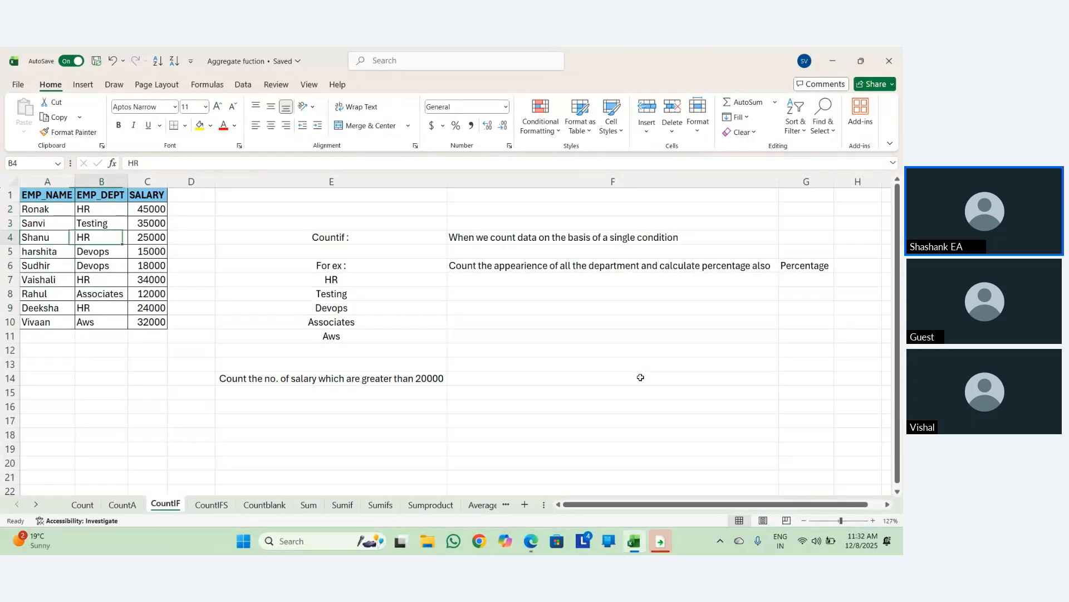
key(Left)
key(Down)
key(Right)
key(Right)
key(Left)
key(Up)
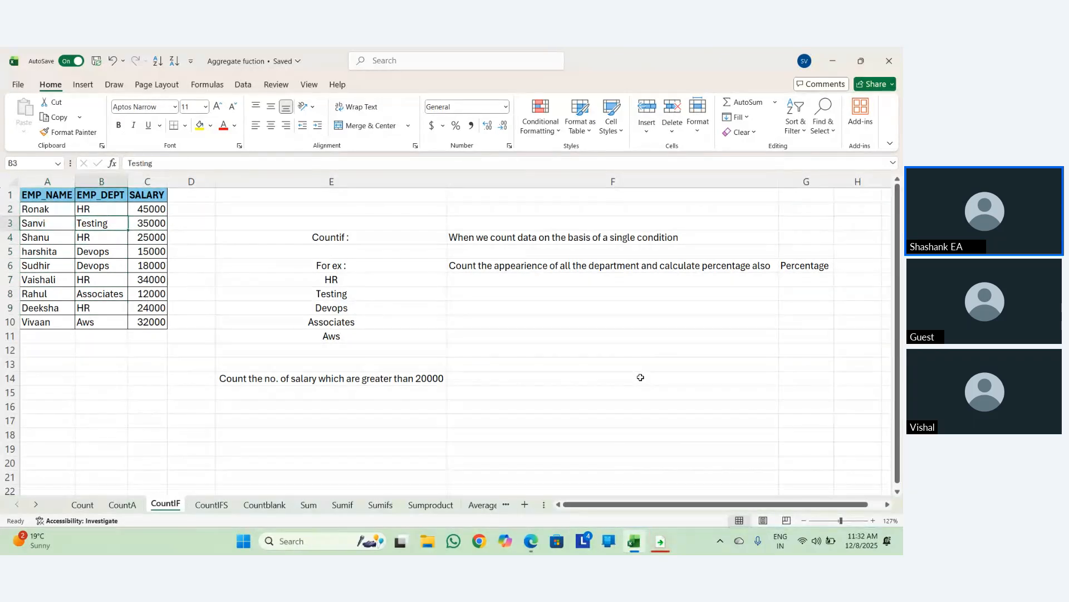
key(Down)
key(Up)
key(Up)
key(Down)
key(Down)
key(Up)
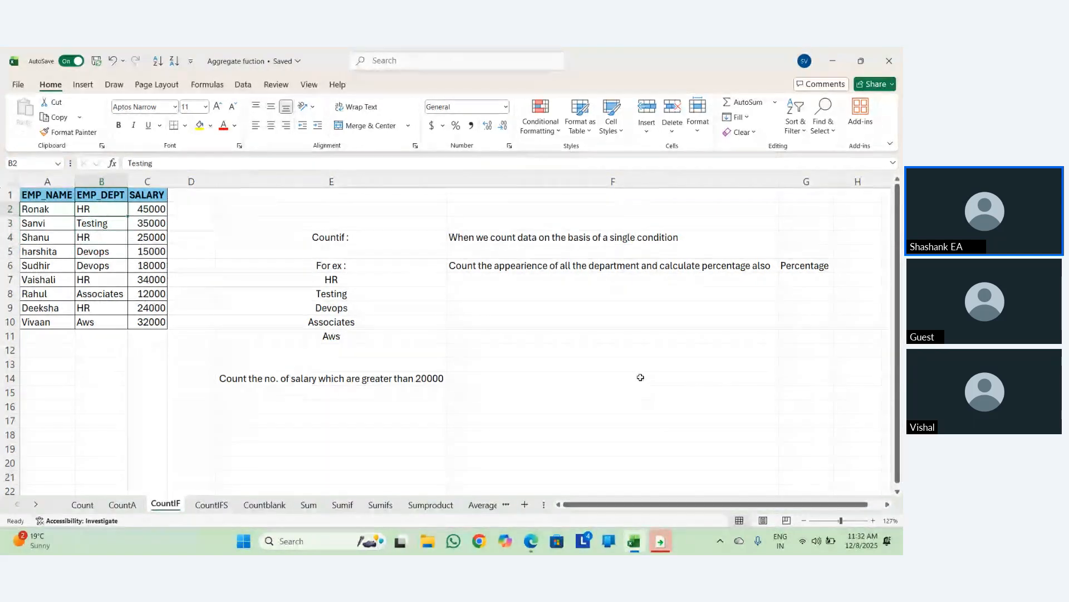
key(Down)
key(Down)
key(Down)
key(Down)
key(Down)
key(Down)
key(Down)
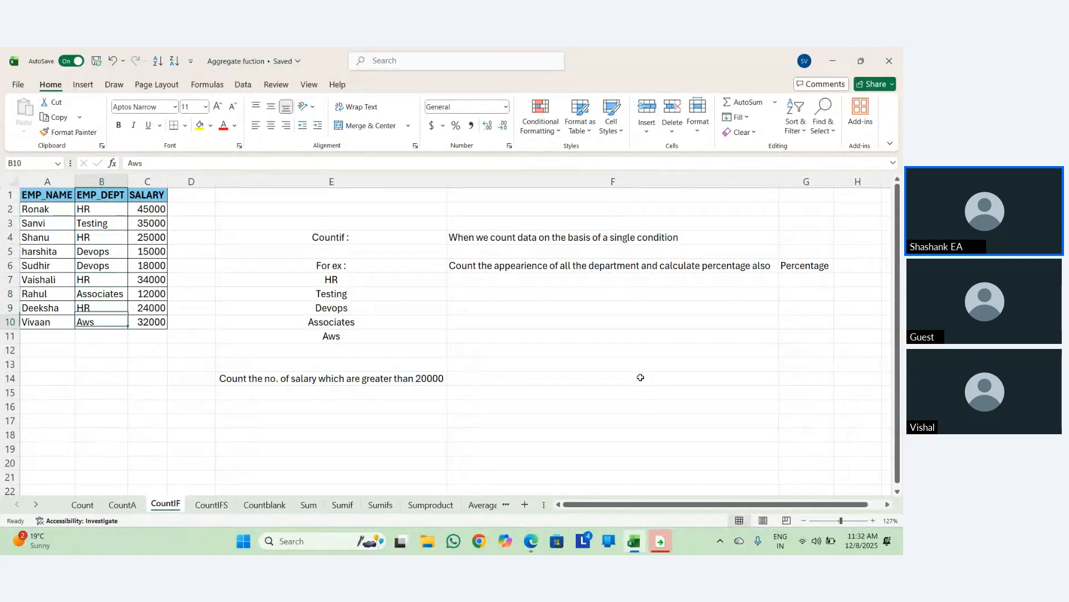
Enter =COUNTIF($B$2:$B$10,"HR") in cell F7 to count the HR entries with an absolute department range.
key(Right)
key(Right)
key(Right)
key(Right)
key(Right)
key(Left)
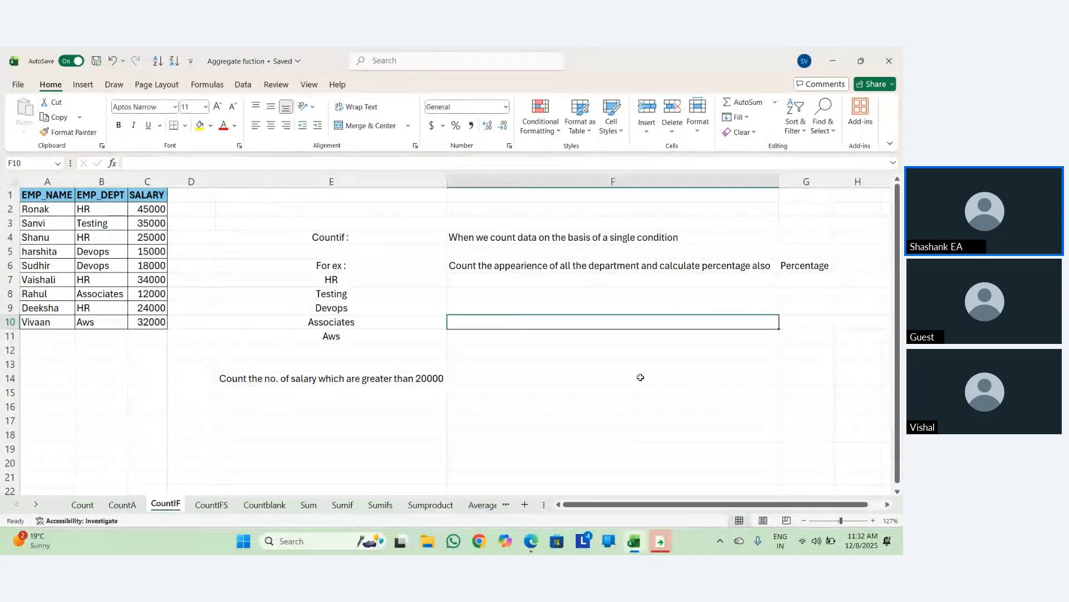
key(Up)
key(Up)
key(Up)
key(Down)
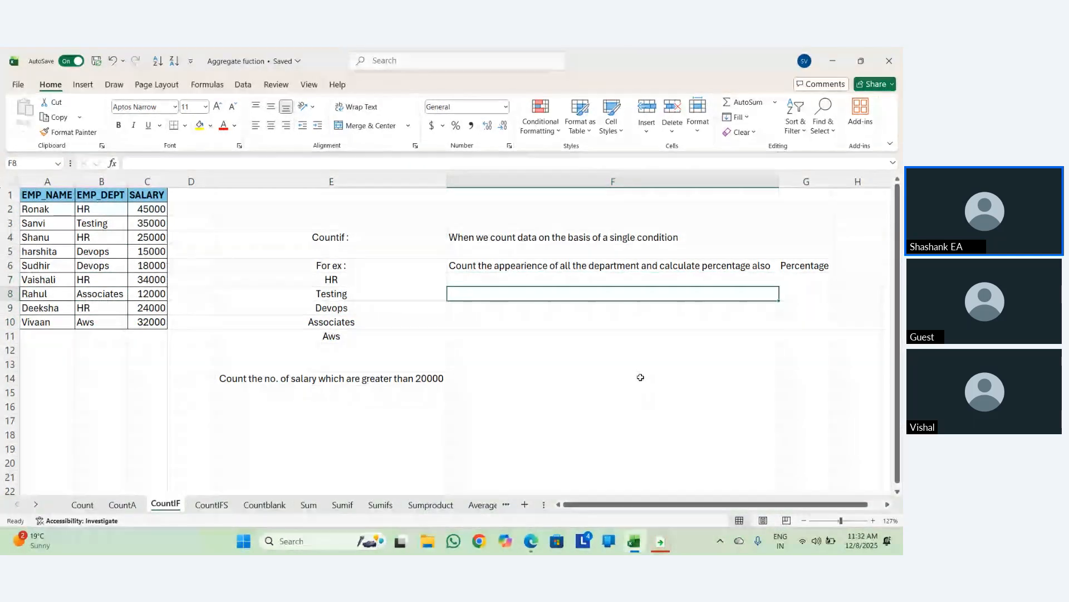
key(Up)
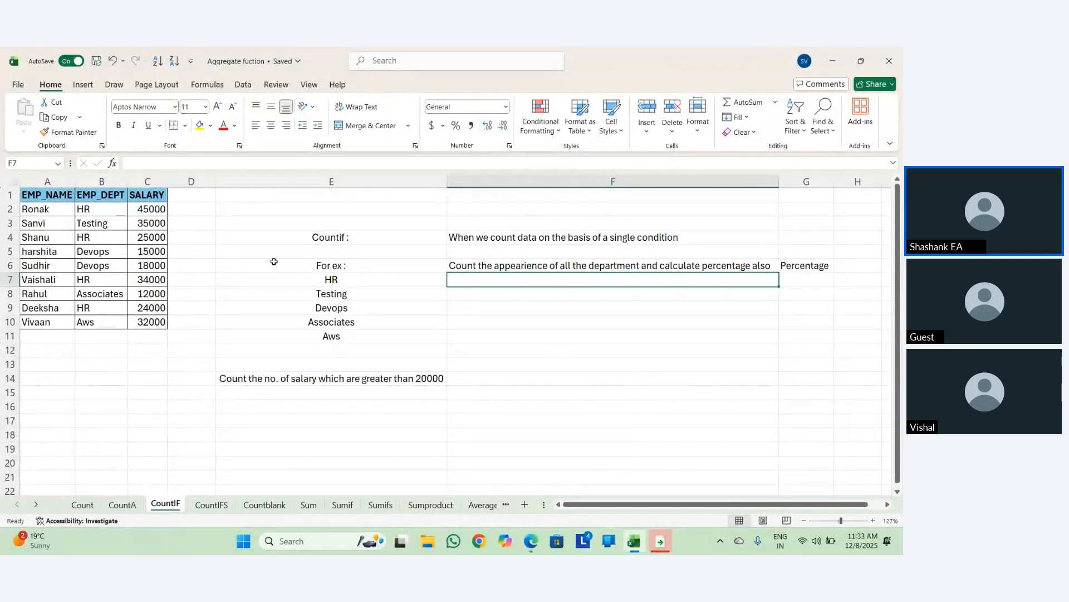
drag(103, 209, 105, 318)
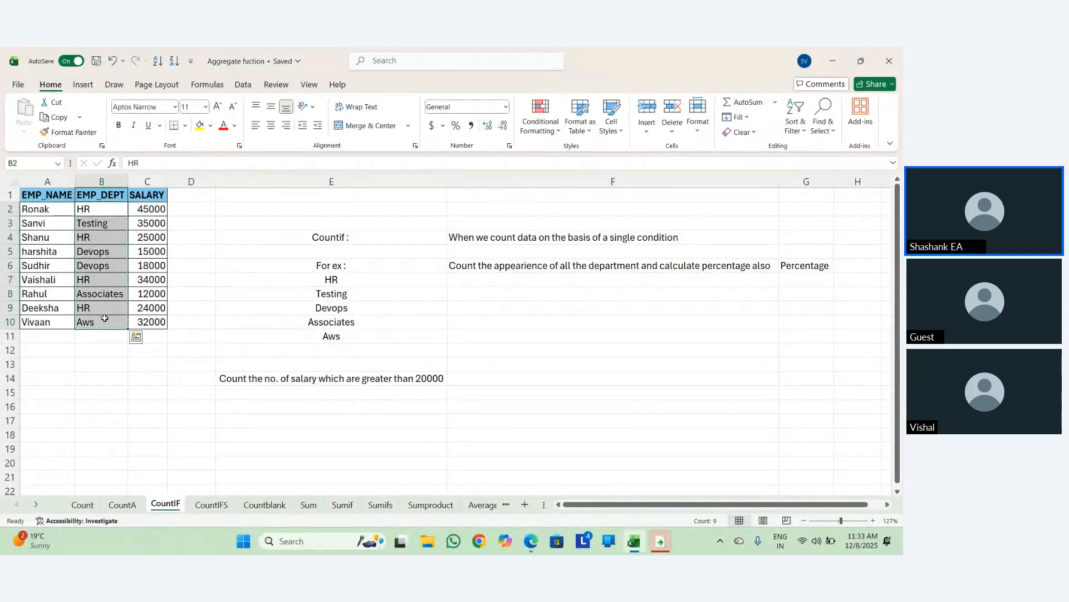
click(640, 279)
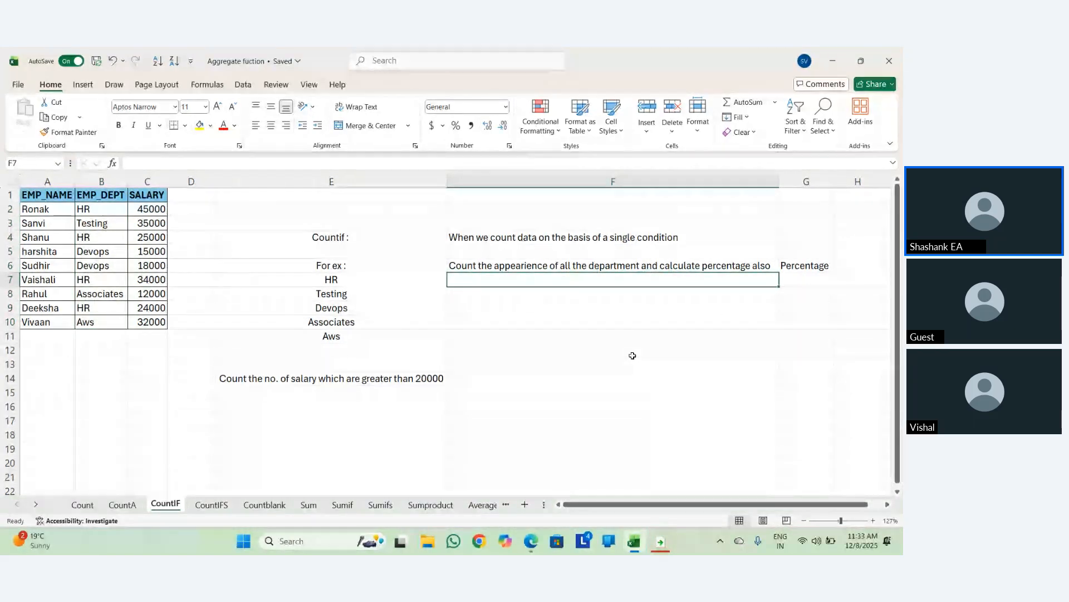
text(=countif)
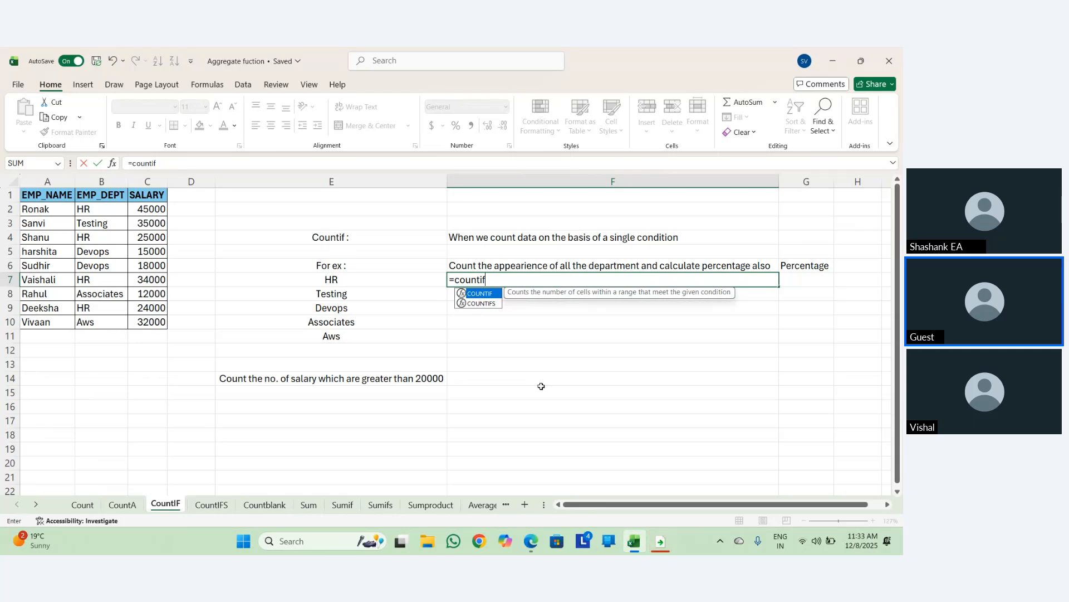
key(Tab)
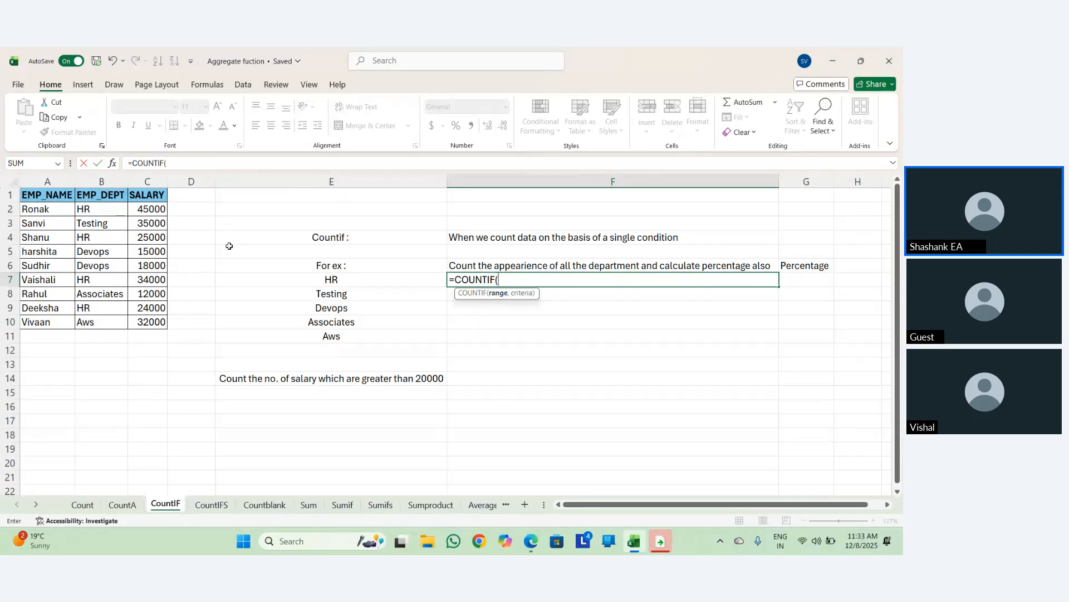
drag(112, 205, 115, 317)
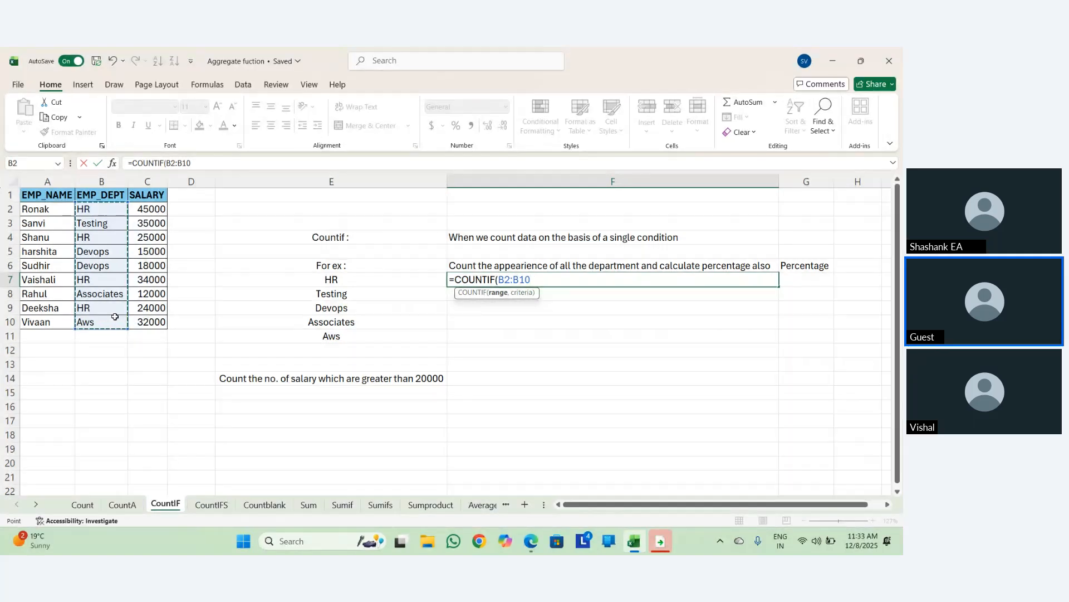
key(F4)
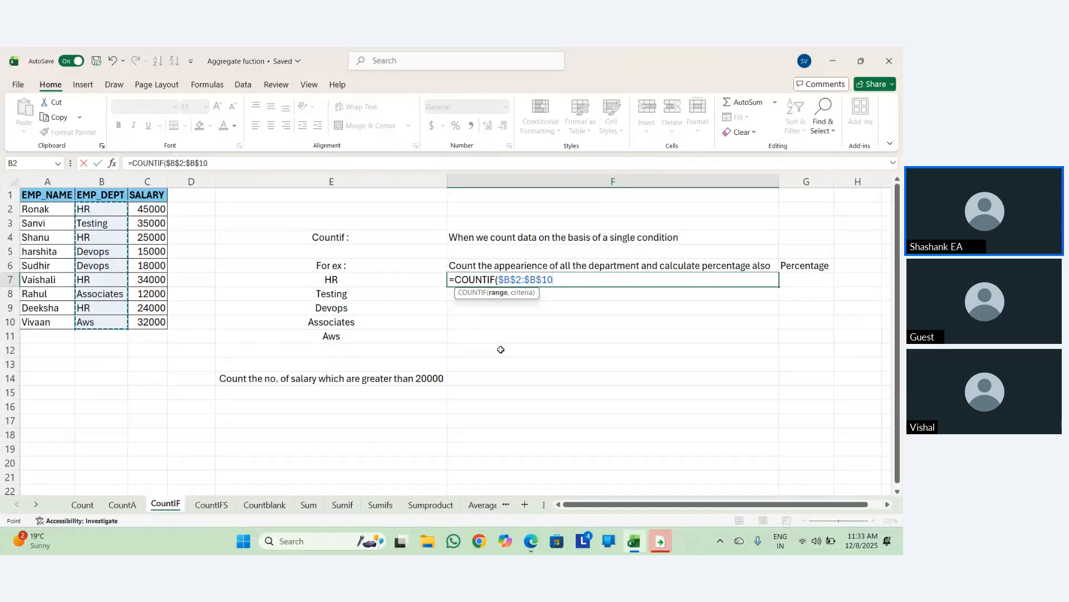
text(,)
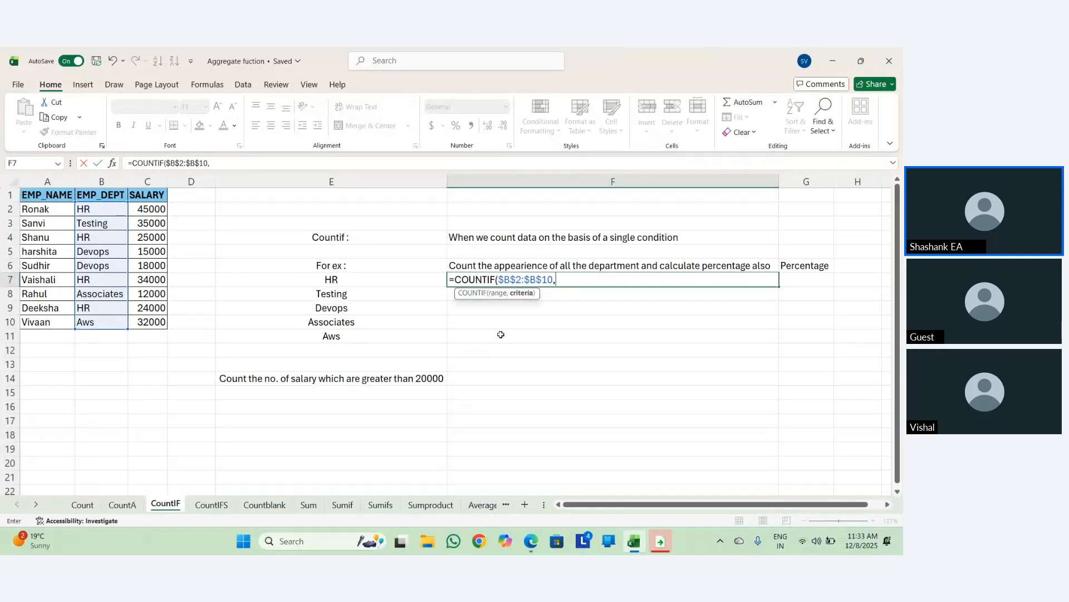
text("HR"))
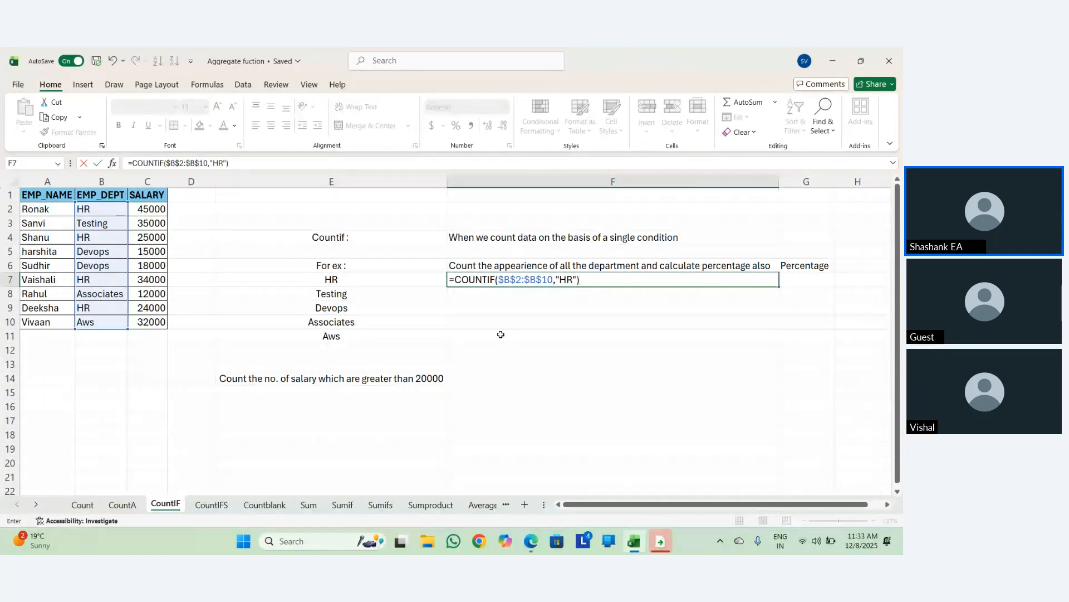
key(Return)
click(623, 281)
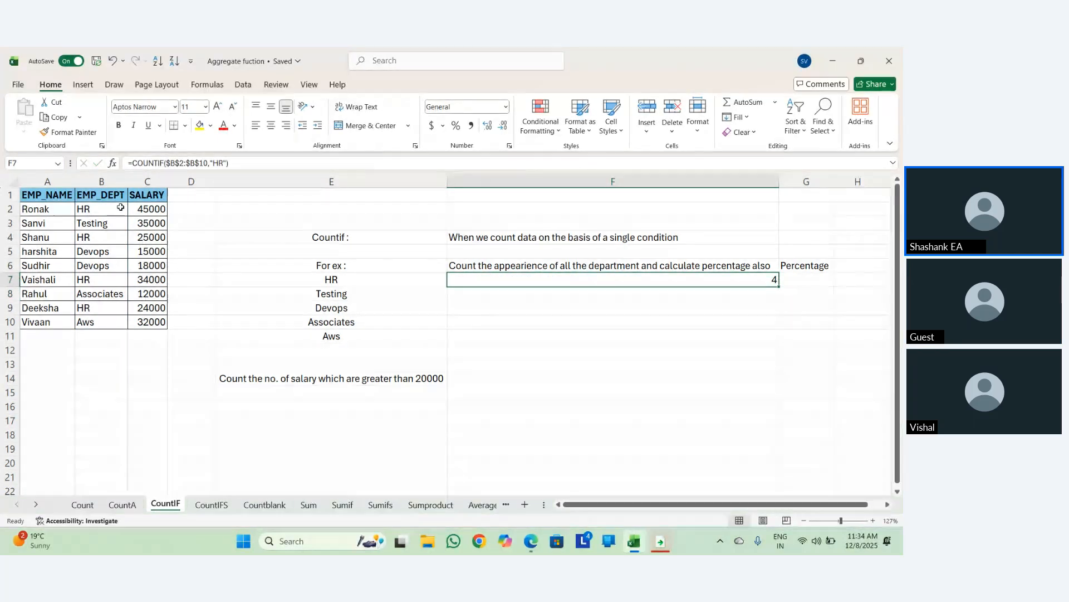
Fill the HR count formula from F7 down to F11.
drag(126, 208, 125, 321)
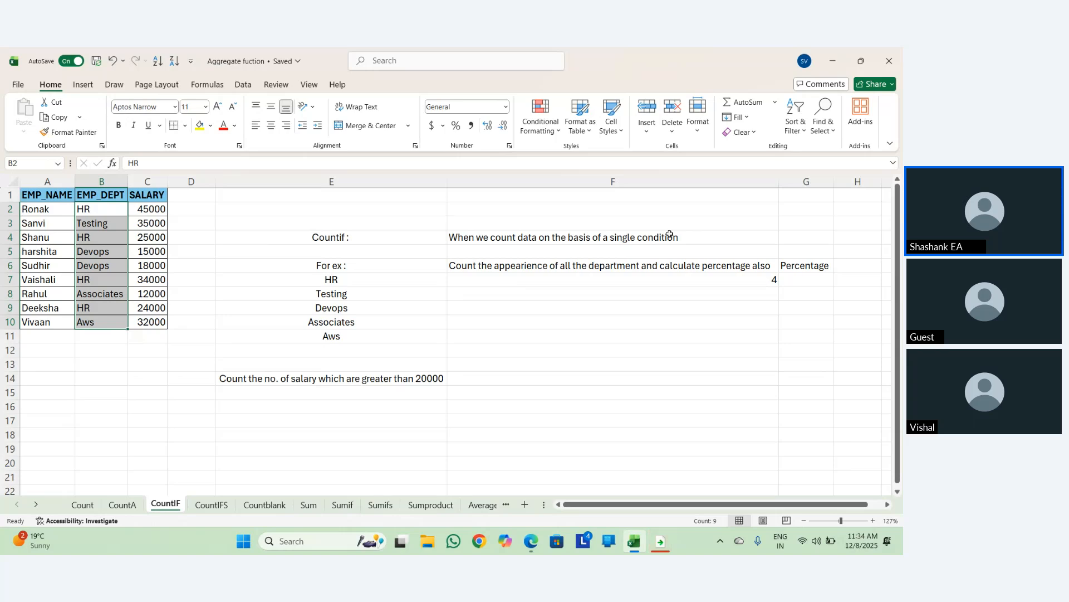
click(658, 280)
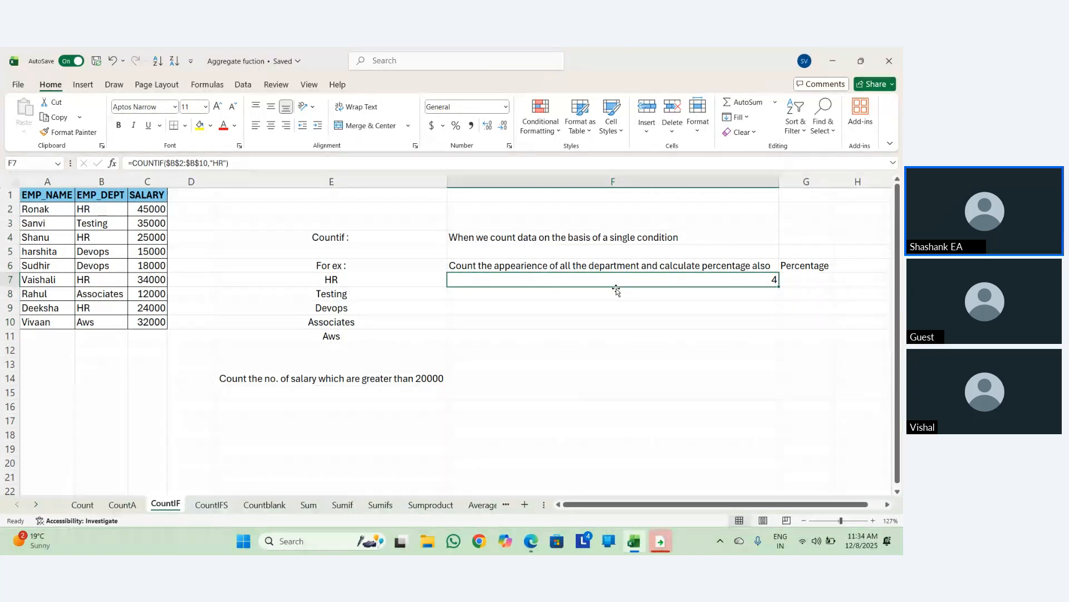
key(shift+Down)
key(shift+Down)
key(shift+Down)
key(shift+Down)
key(ctrl+d)
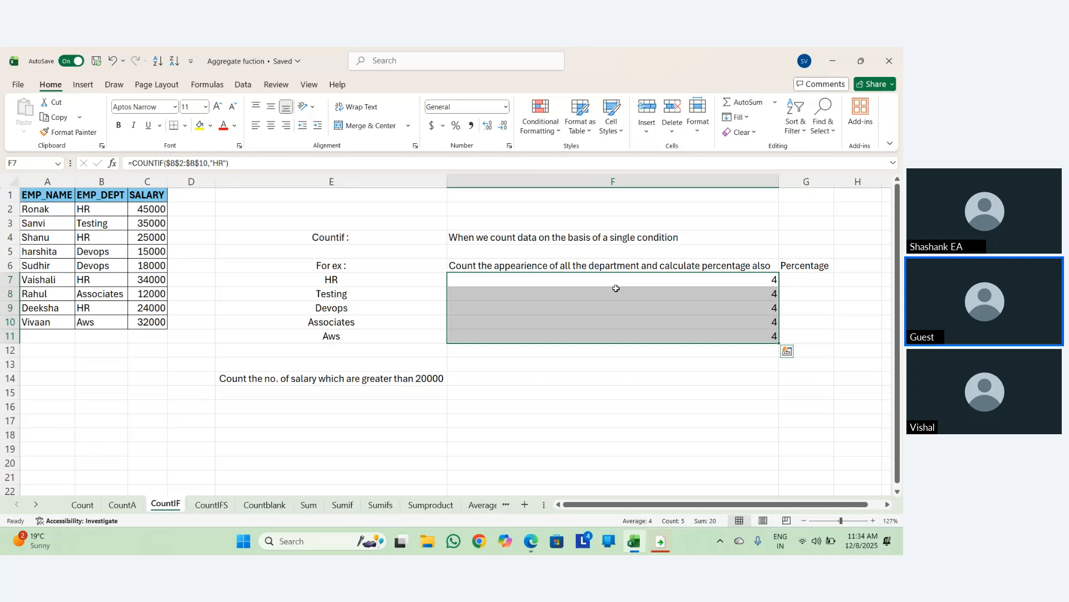
Clear the copied HR formulas from cells F8:F11, keeping the one in F7.
key(shift+Up)
key(shift+Up)
key(shift+Up)
key(shift+Up)
key(Down)
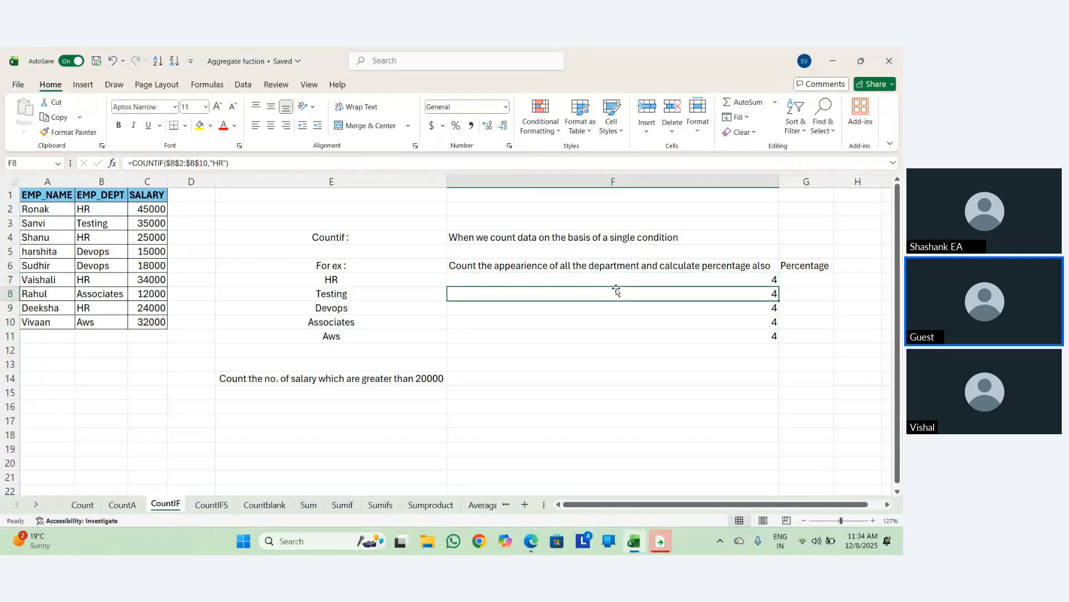
key(shift+Down)
key(shift+Down)
key(shift+Down)
key(BackSpace)
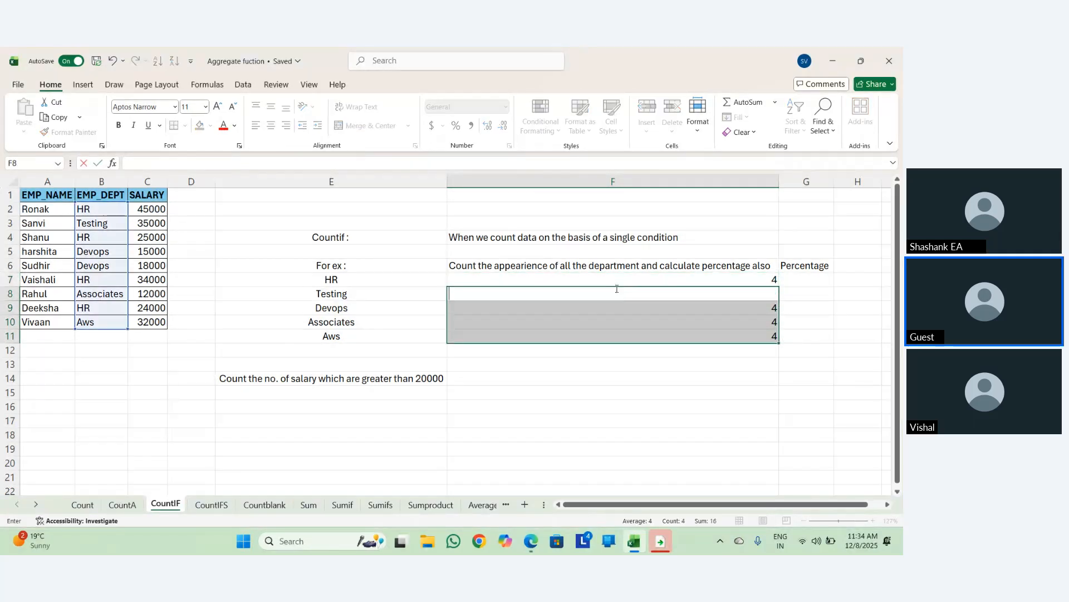
key(Return)
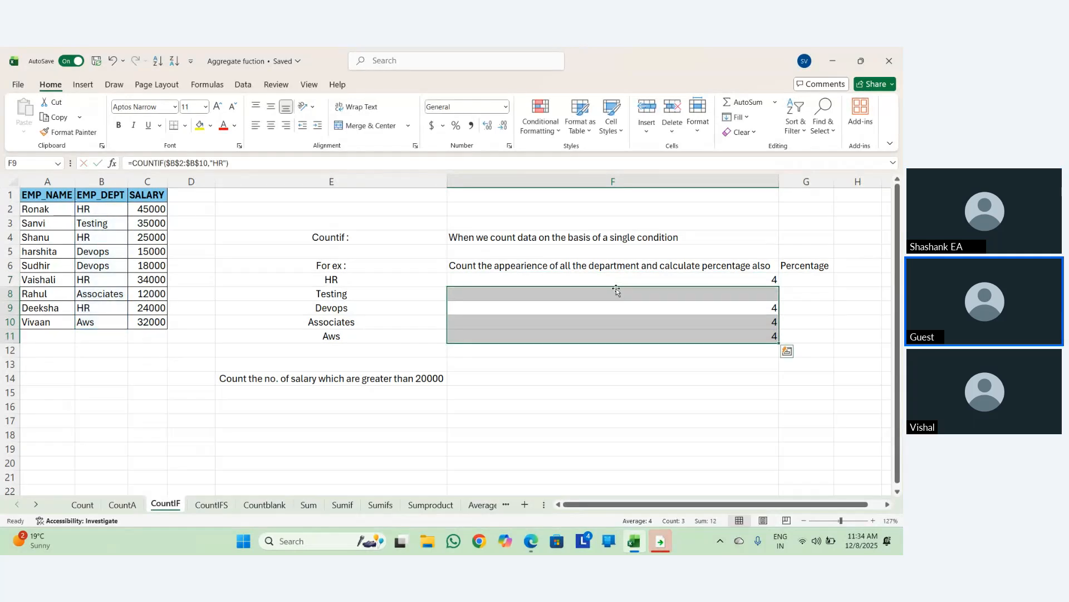
key(Up)
key(Down)
key(shift+Down)
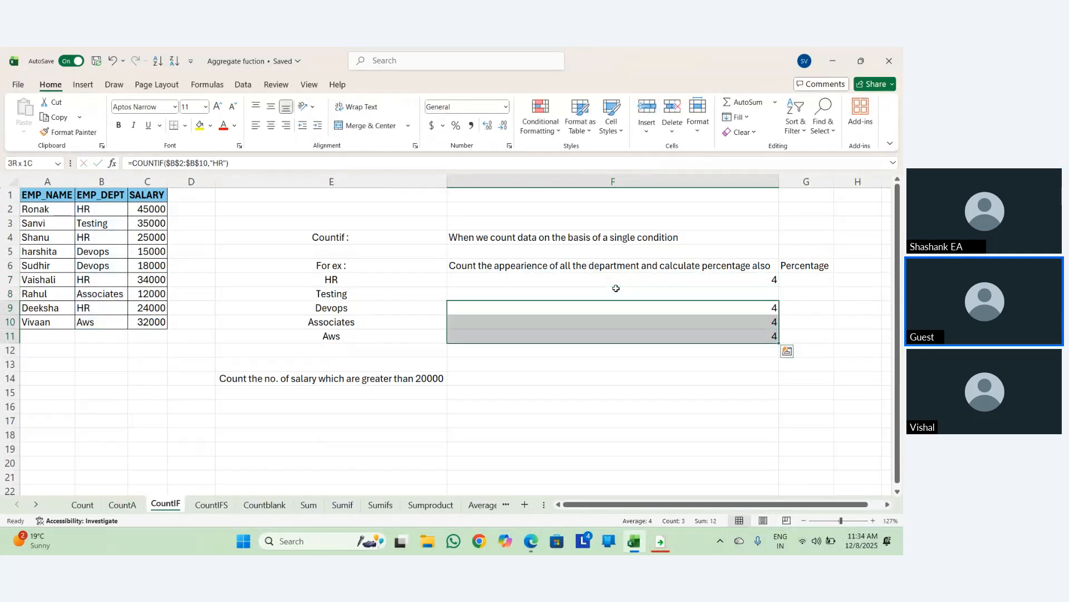
key(BackSpace)
key(Up)
key(Up)
key(Up)
key(Down)
key(Down)
key(Down)
key(Down)
key(Down)
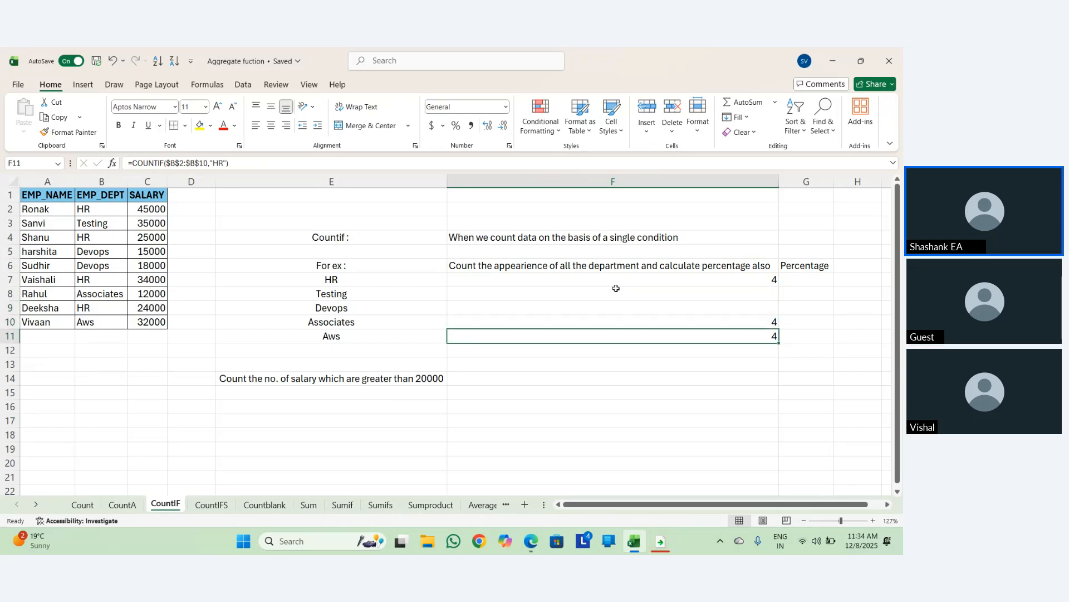
key(Delete)
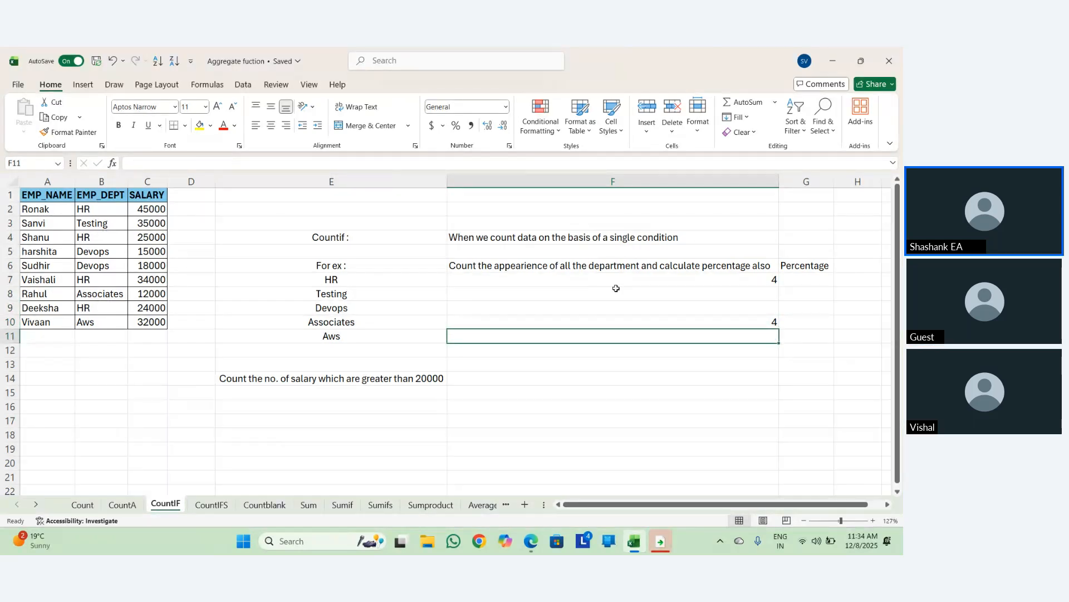
key(Up)
key(Delete)
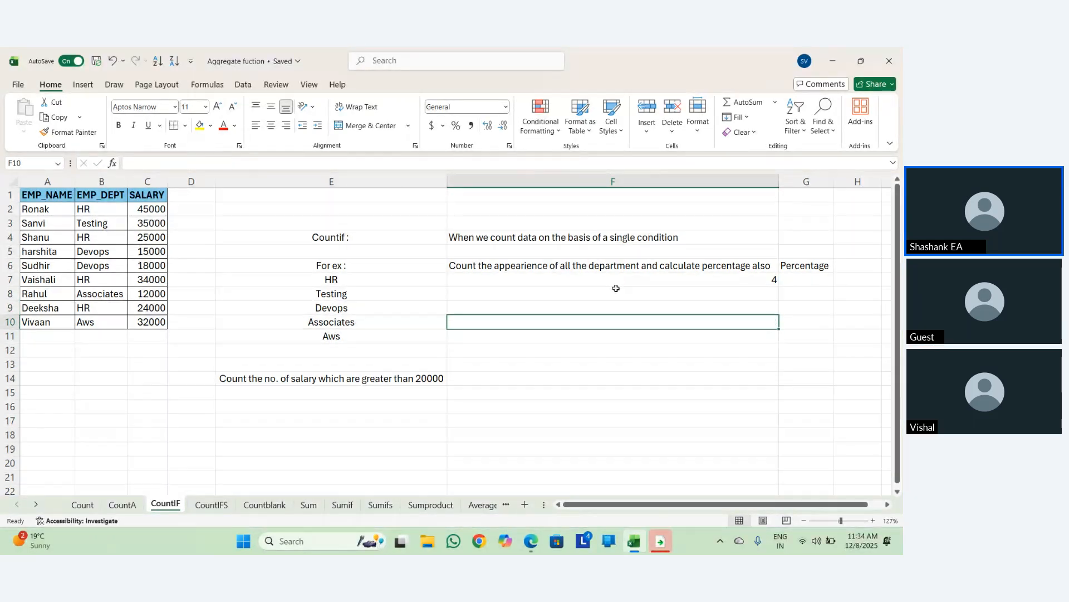
Replace the "HR" criterion in F7 with a reference to cell E7, giving =COUNTIF($B$2:$B$10,E7).
key(Up)
key(Up)
key(Up)
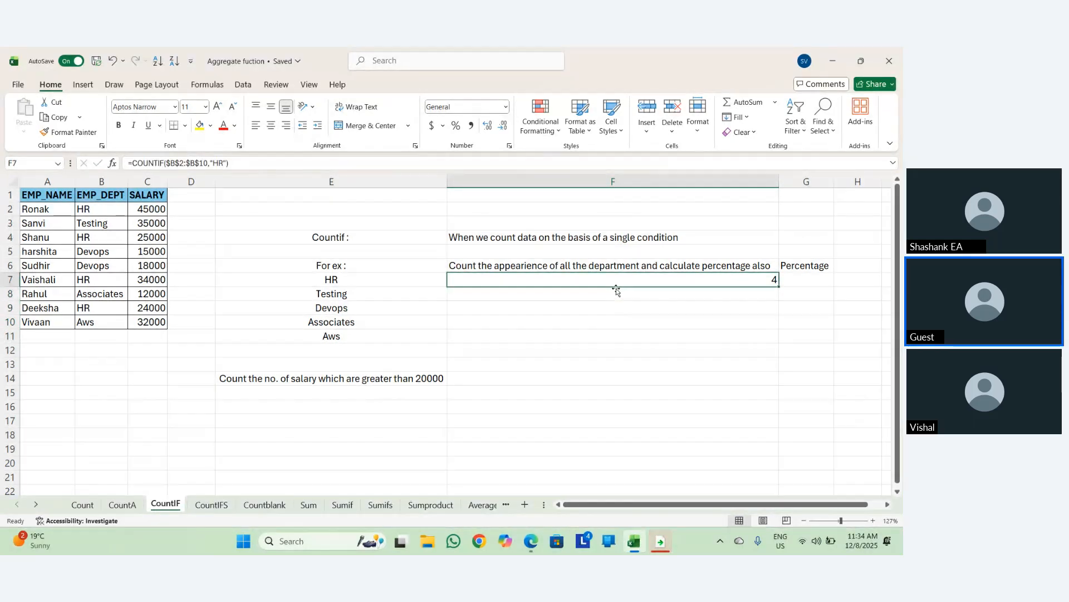
key(F2)
key(Left)
key(Left)
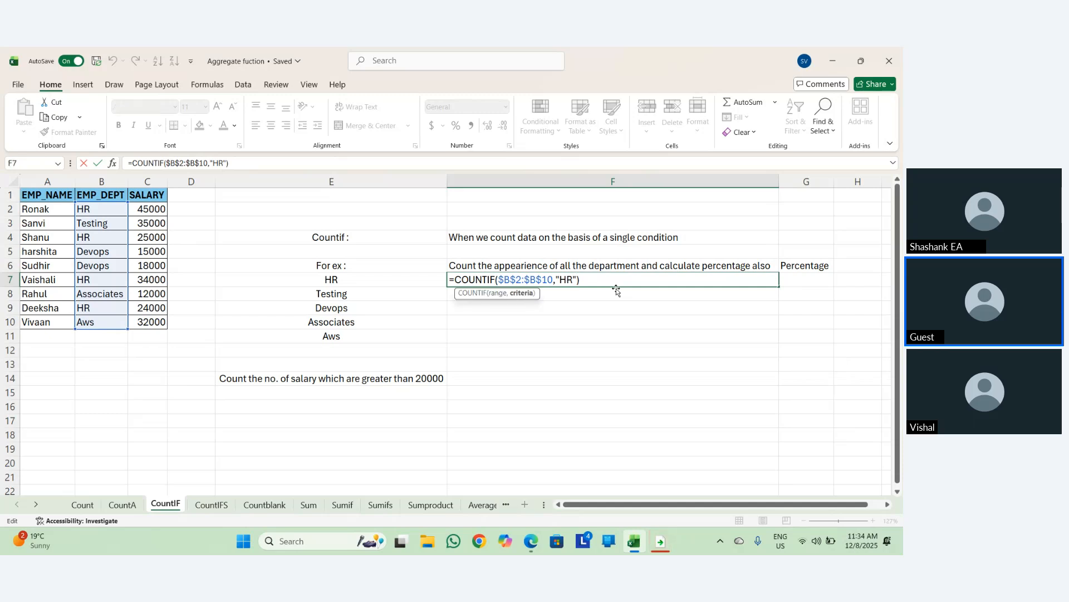
key(BackSpace)
key(BackSpace)
key(BackSpace)
key(BackSpace)
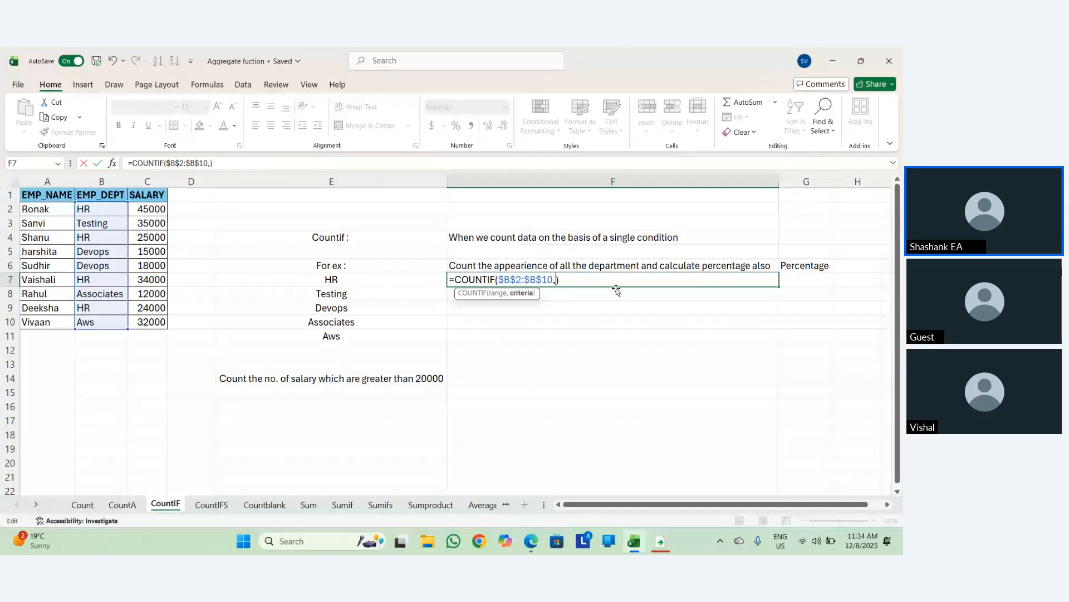
click(322, 279)
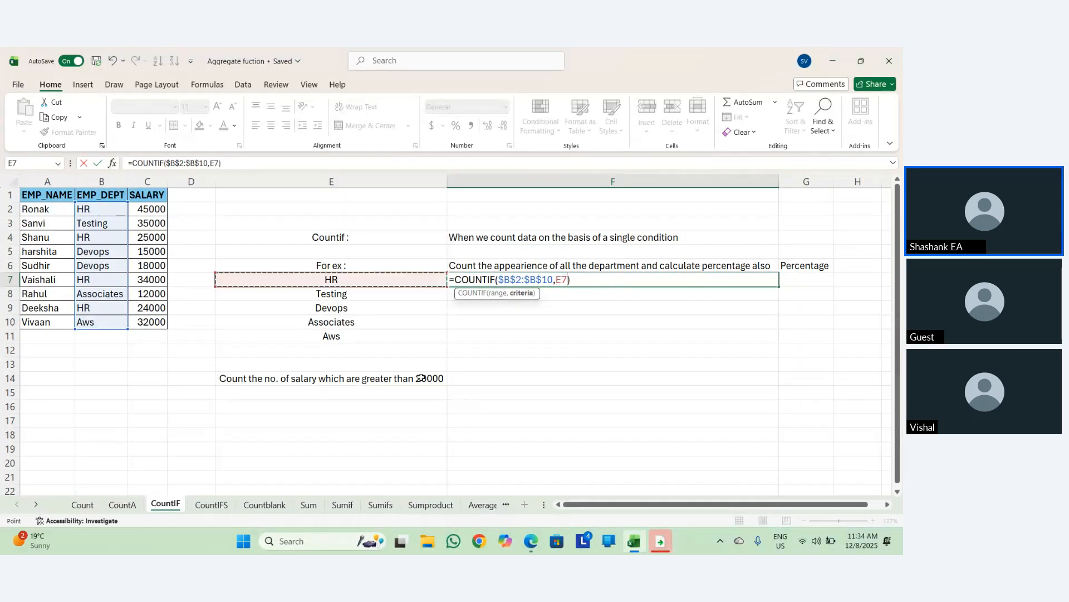
key(ctrl+Return)
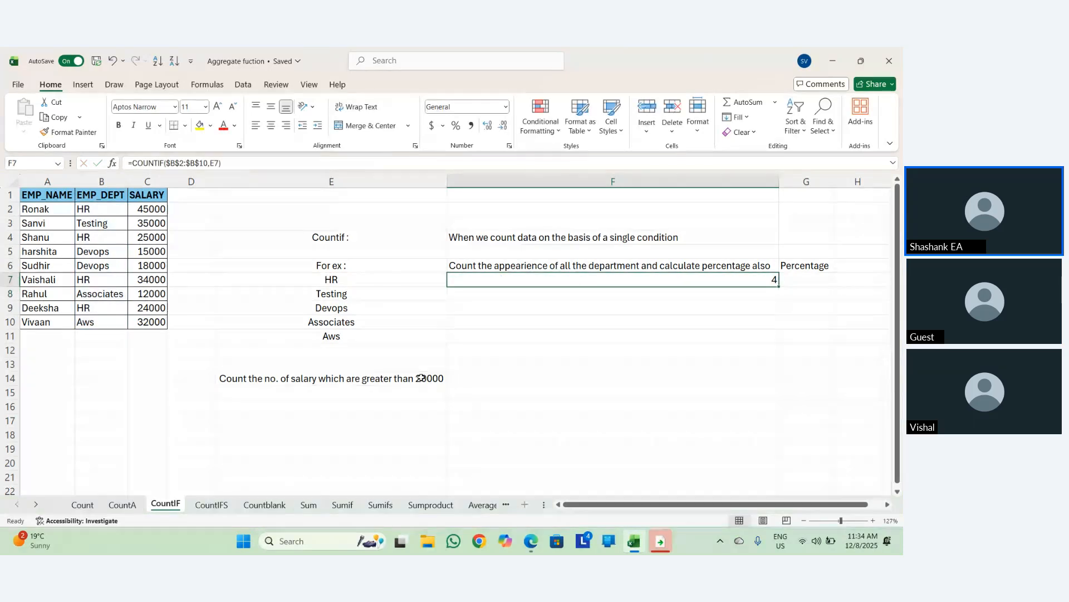
Fill the COUNTIF formula from F7 down to F11 for the remaining departments and check the copied formulas.
key(shift+Down)
key(shift+Down)
key(shift+Down)
key(shift+Down)
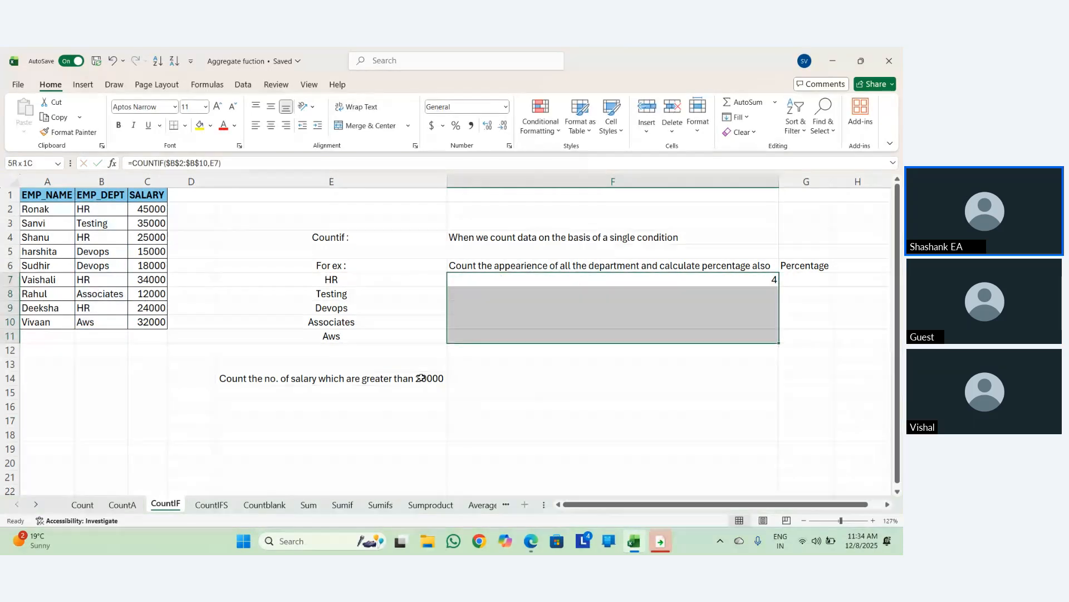
key(ctrl+d)
key(Down)
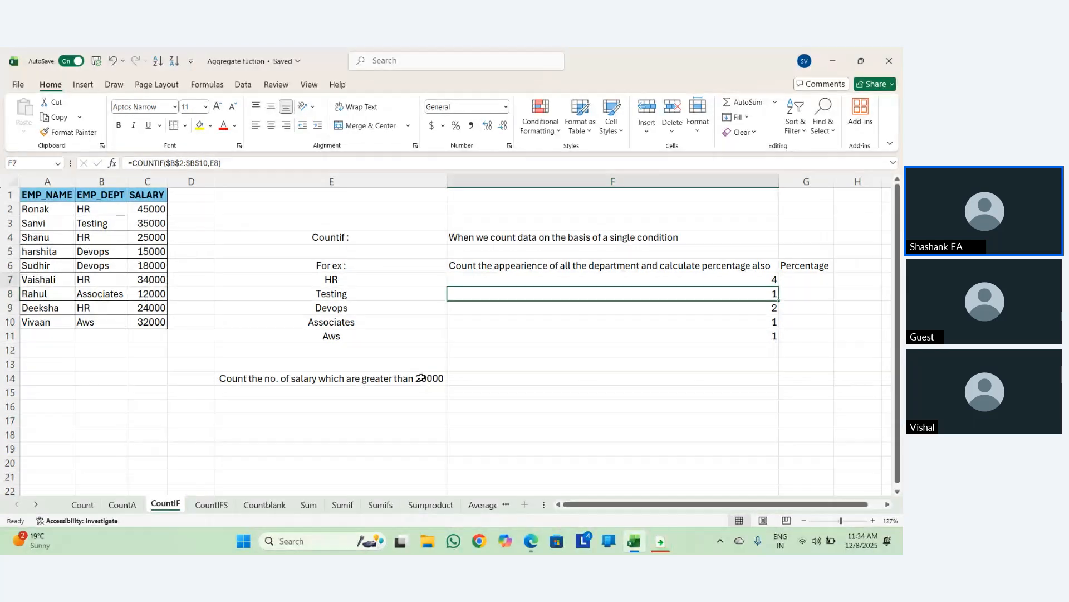
key(Left)
key(Right)
key(Down)
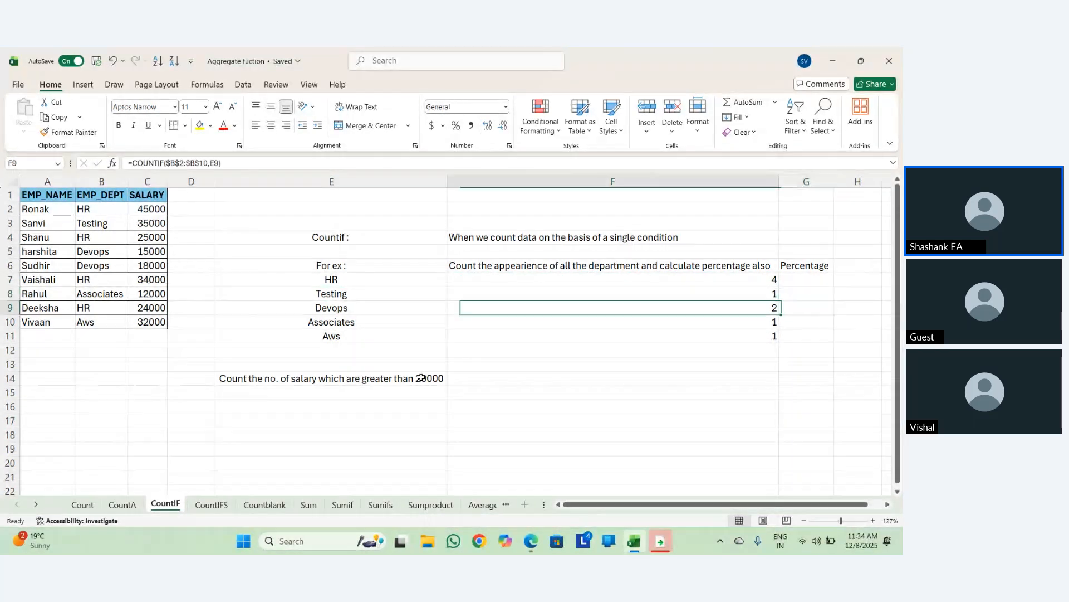
Compare the department criteria in E7:E9 with the COUNTIF formulas beside them in F7:F9.
key(Left)
key(Up)
key(Right)
key(Down)
key(Up)
key(Left)
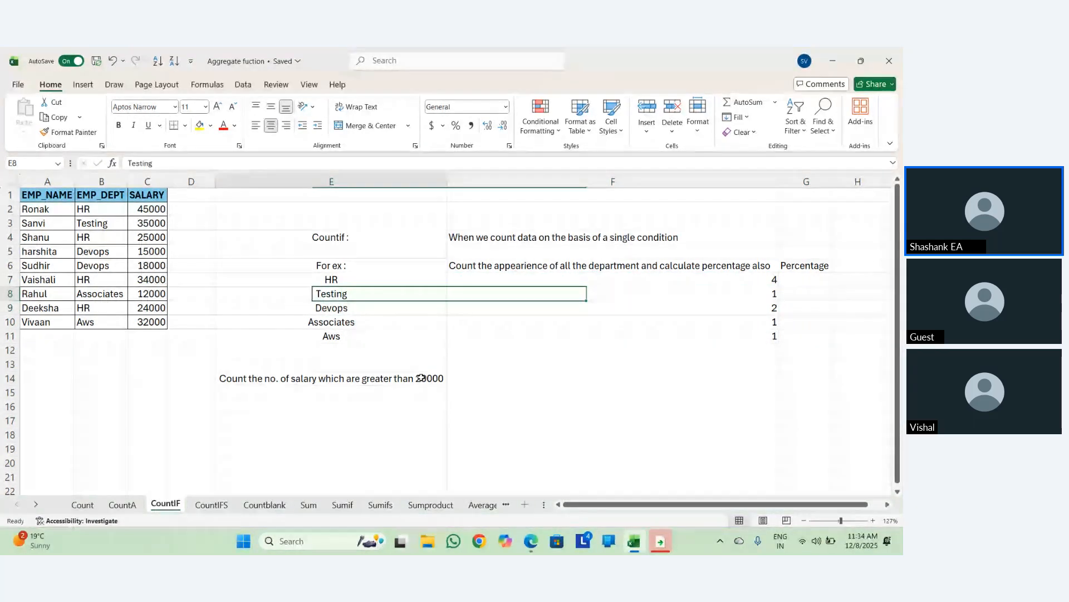
key(Up)
key(Right)
key(Down)
key(Left)
key(Right)
key(Down)
key(Left)
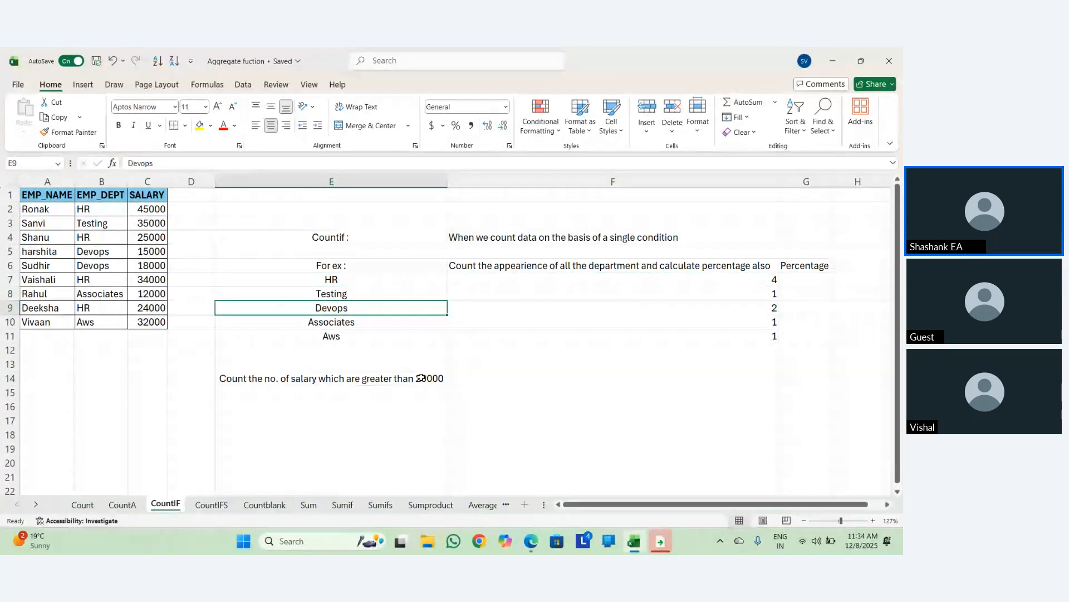
key(Up)
key(Right)
key(Down)
key(Up)
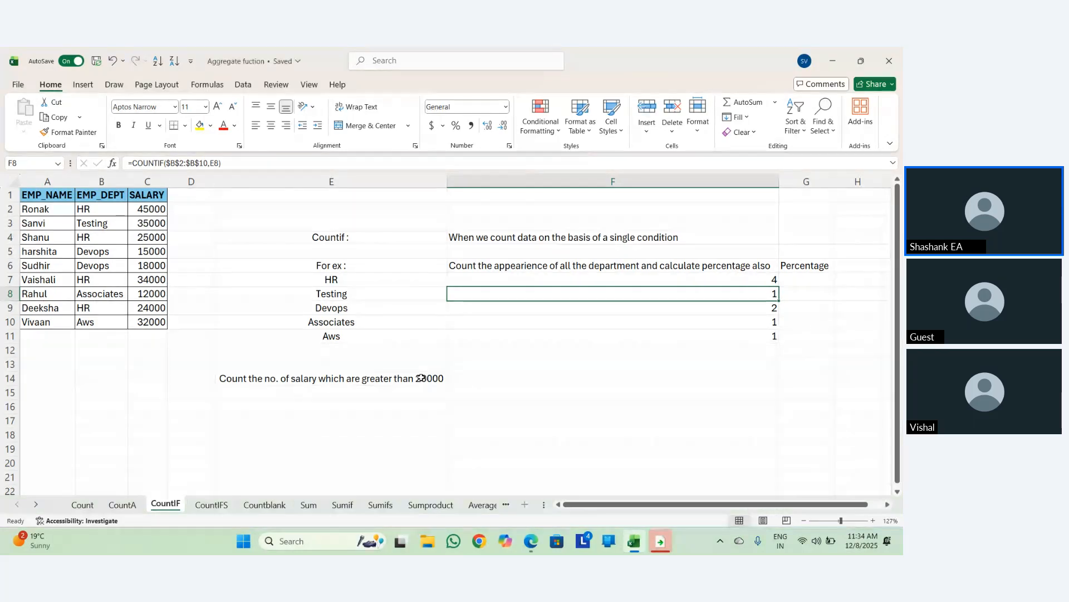
Try calculating the HR percentage in G7 with the formula =F7/SUM(F7:F11)*100.
key(Up)
key(Right)
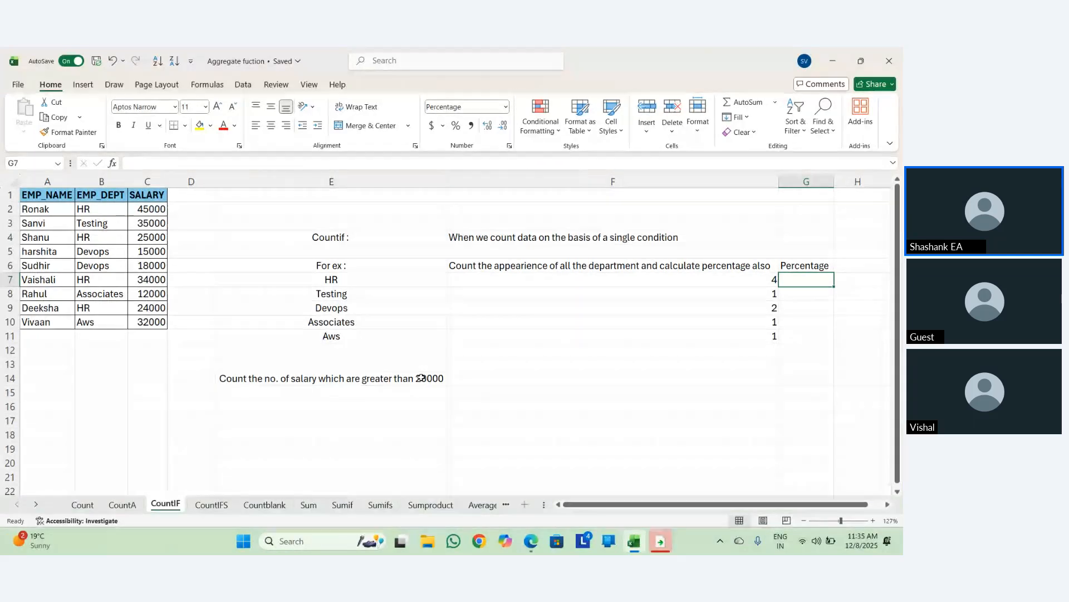
text(=)
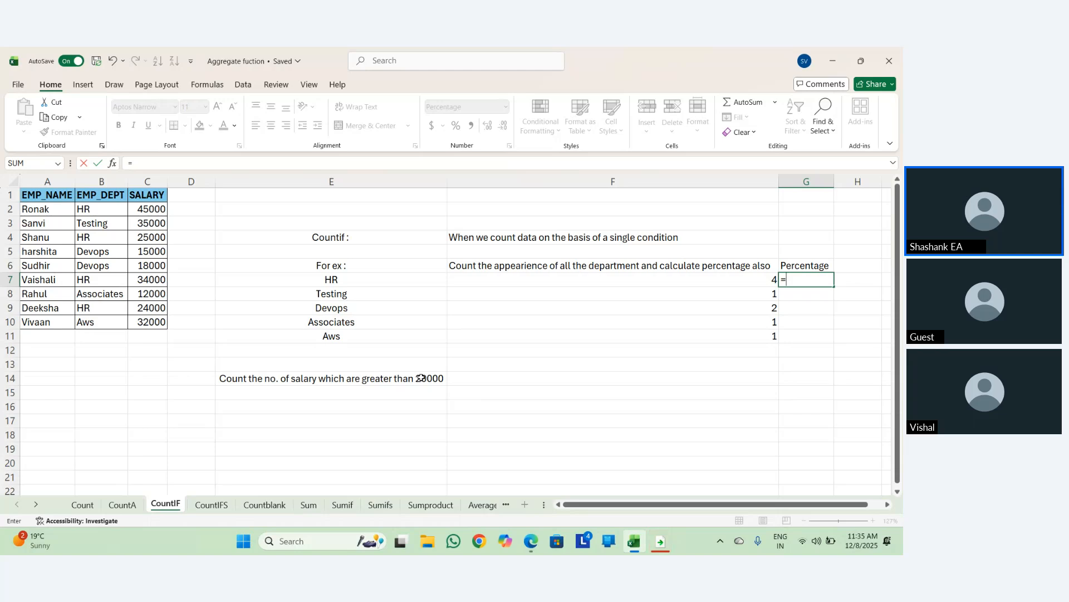
key(Left)
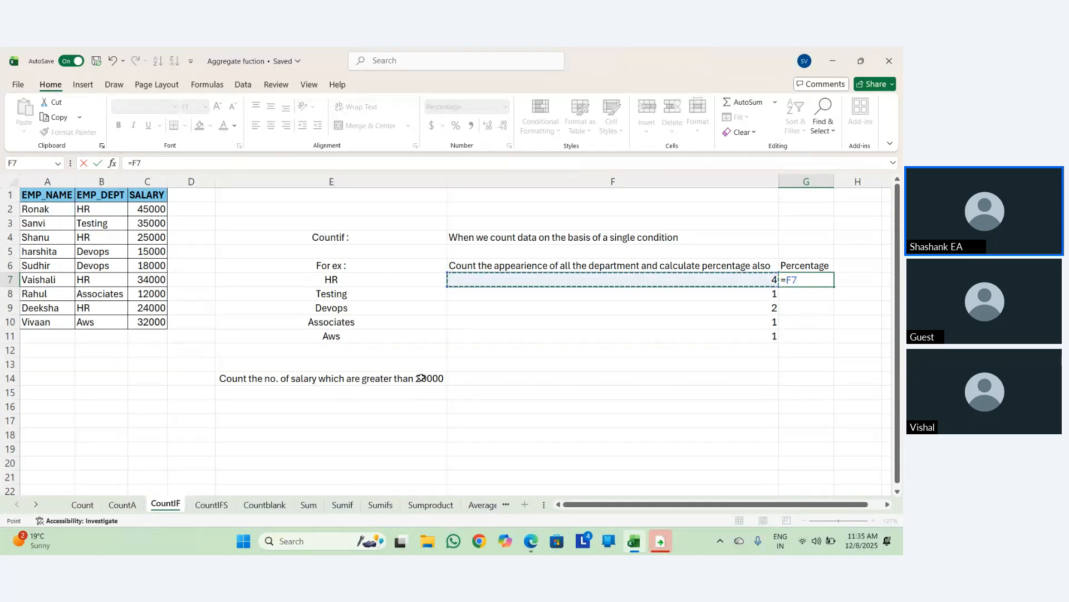
text(/)
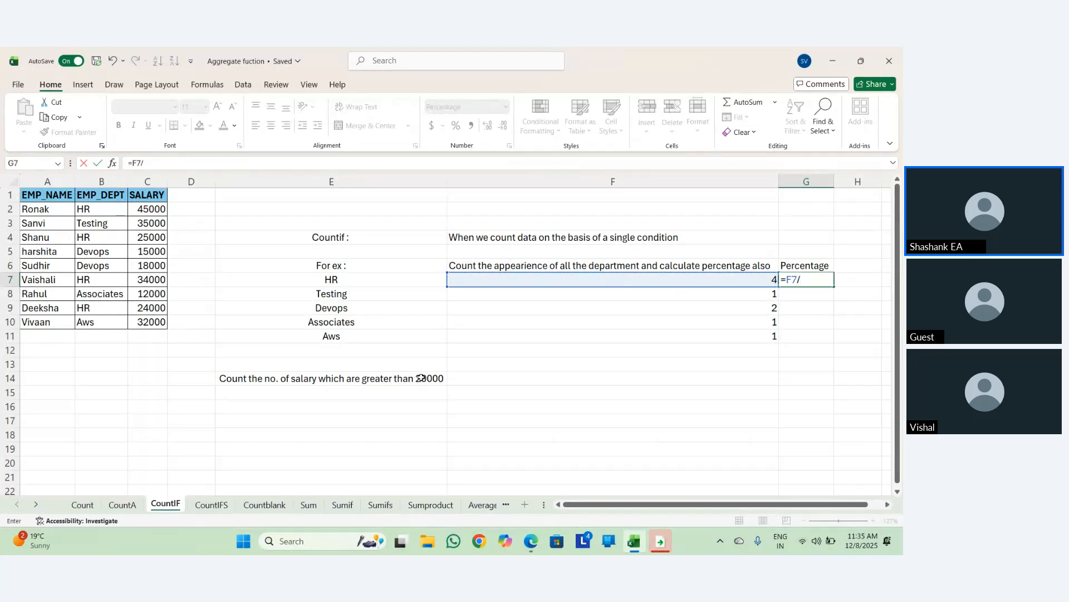
text(SUM()
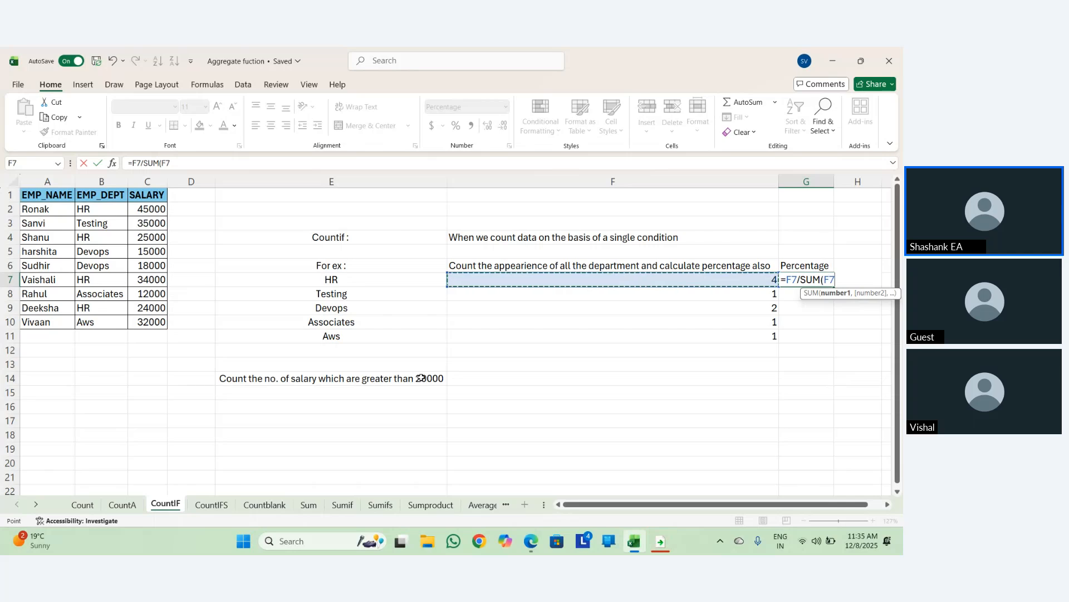
drag(769, 279, 769, 336)
text()*100)
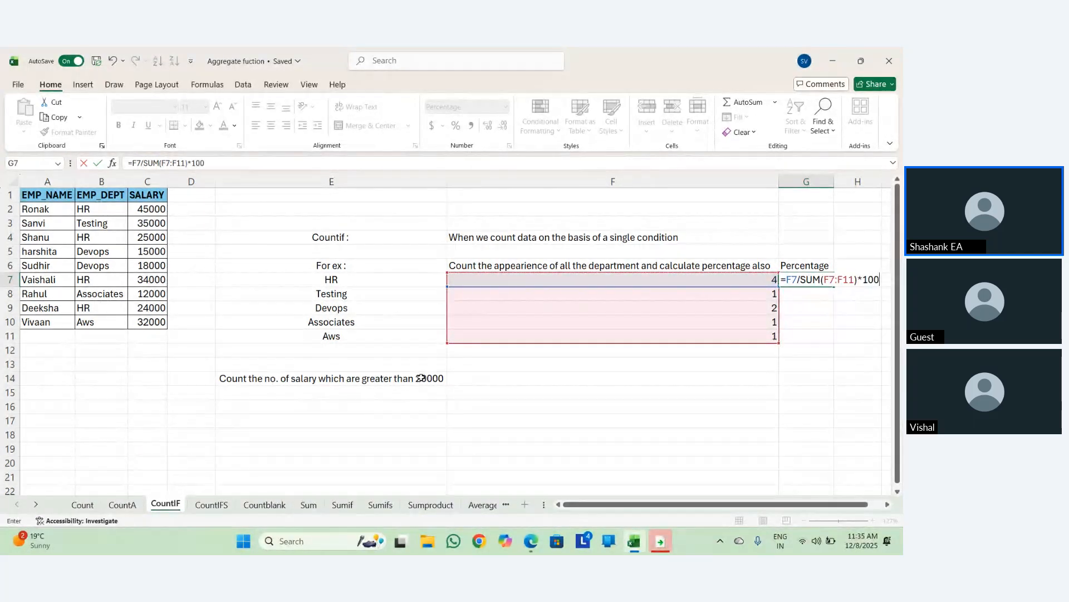
key(Return)
key(Up)
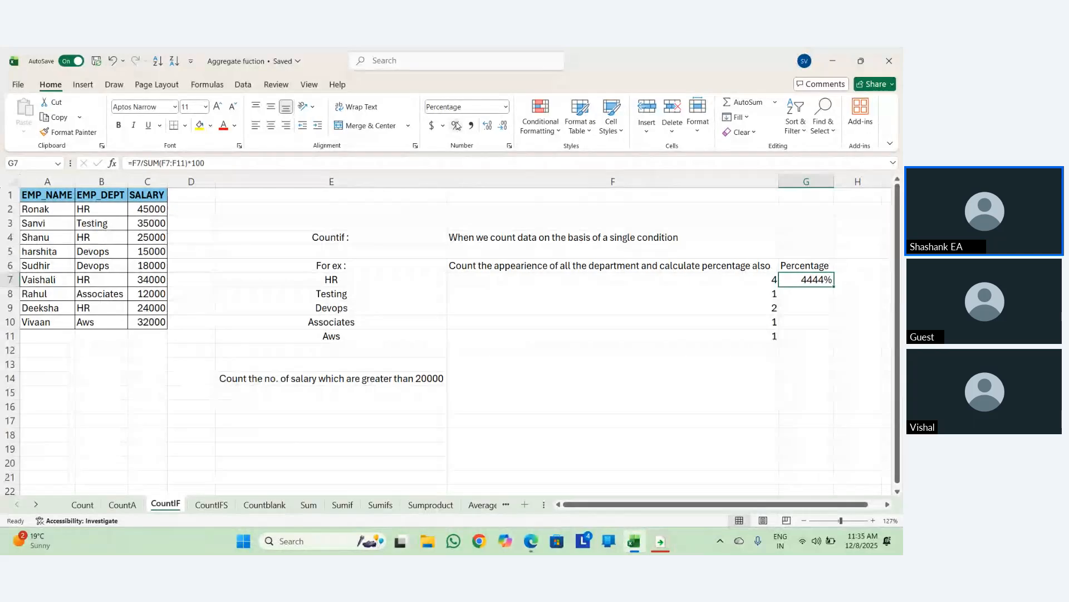
Erase the whole SUM-based percentage formula from G7.
key(F2)
key(BackSpace)
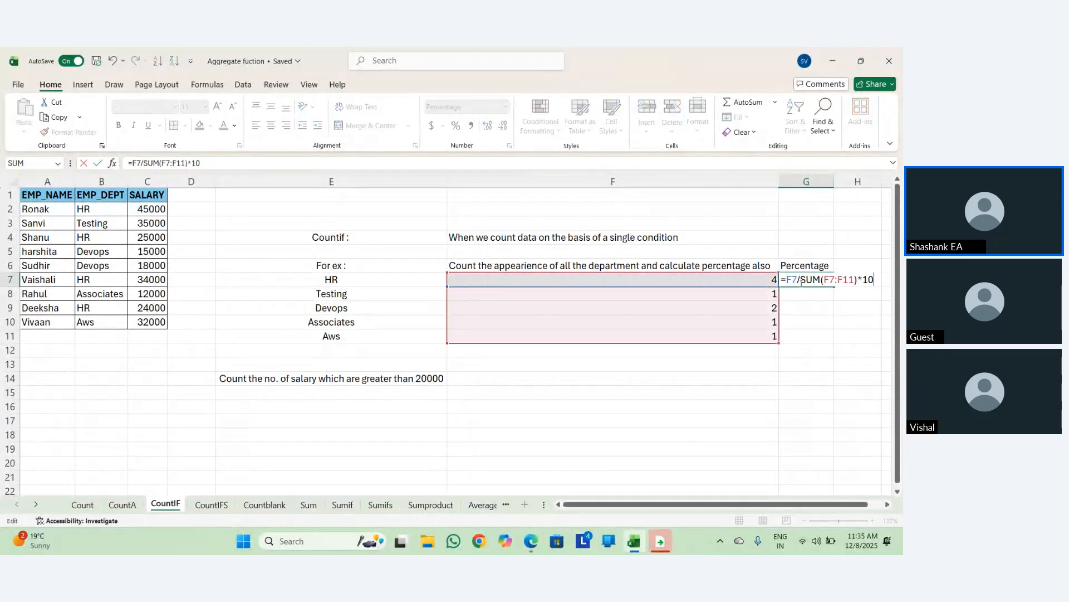
key(BackSpace)
key(BackSpace)
key(BackSpace)
key(BackSpace)
key(BackSpace)
key(BackSpace)
key(BackSpace)
key(BackSpace)
key(BackSpace)
key(BackSpace)
key(BackSpace)
key(BackSpace)
key(BackSpace)
key(BackSpace)
key(BackSpace)
key(BackSpace)
key(BackSpace)
key(Return)
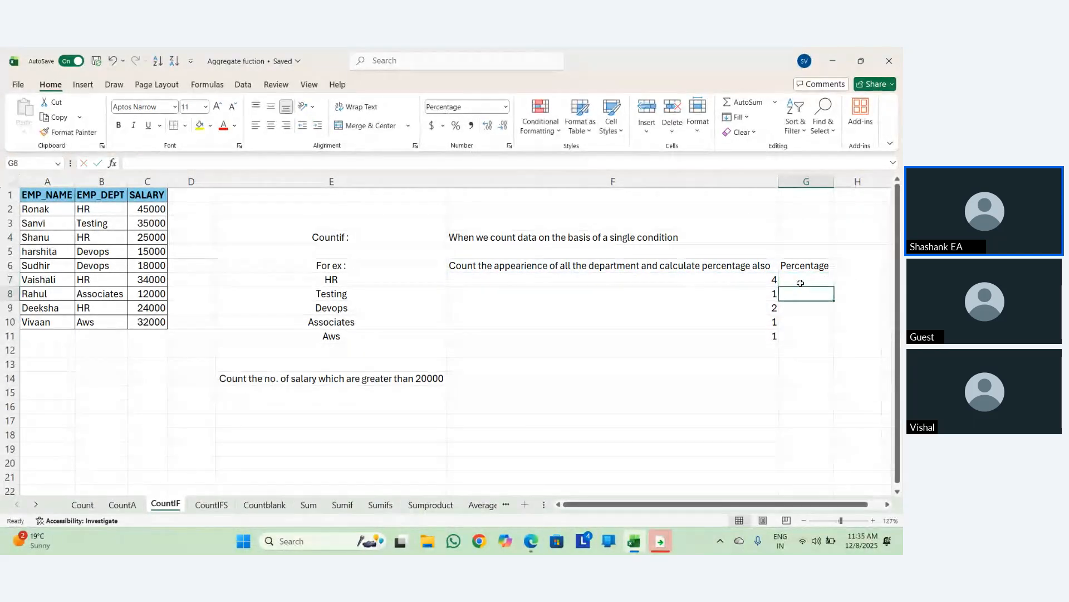
Begin a new percentage formula in G7 with =COUNTIF($B$2:$B$10,E7) followed by the division operator.
key(Up)
text(=)
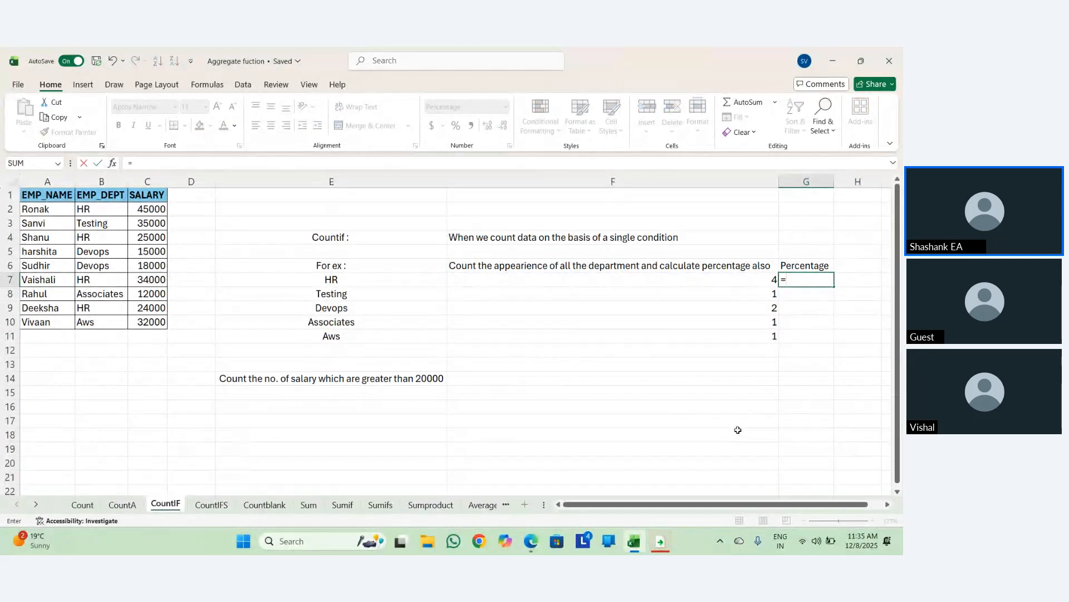
text(cou)
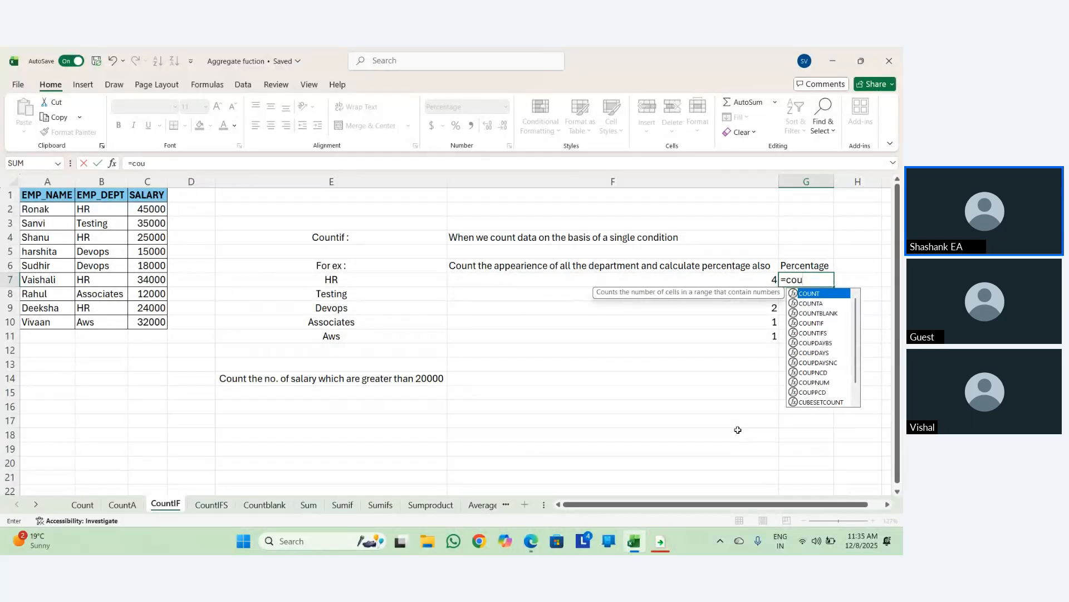
text(ntif)
key(Tab)
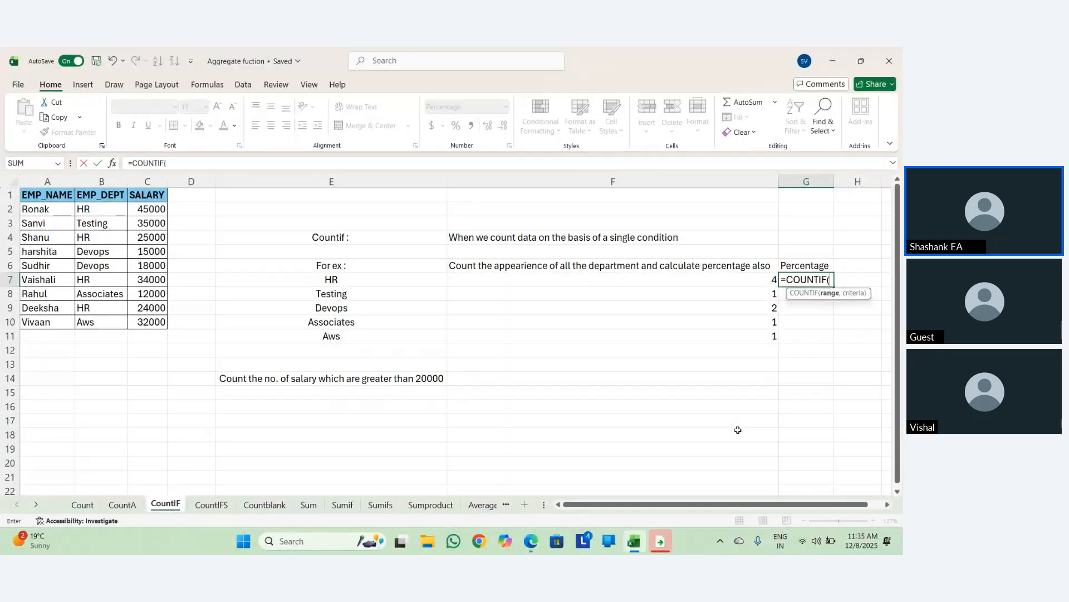
key(Left)
key(Left)
key(Left)
key(Left)
key(Up)
key(Up)
key(Up)
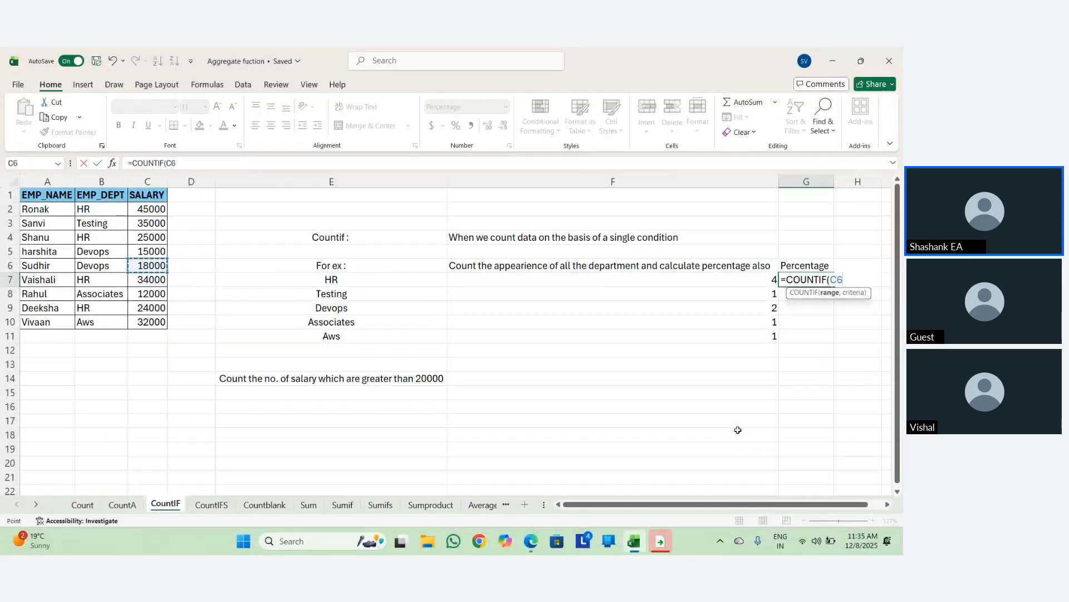
key(Up)
key(Up)
key(Left)
key(ctrl+shift+Down)
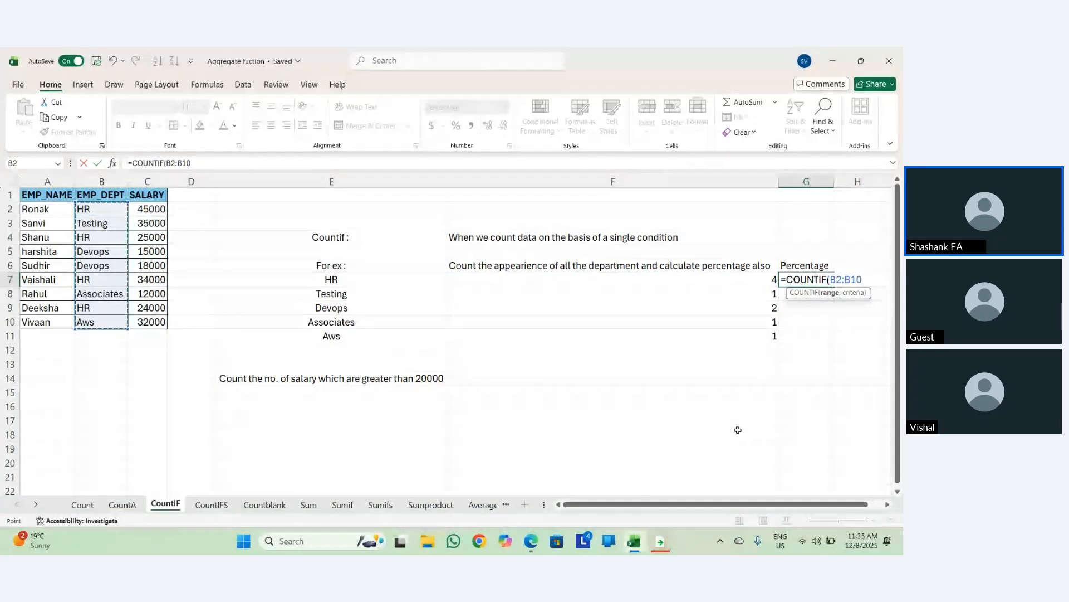
key(F4)
text(,)
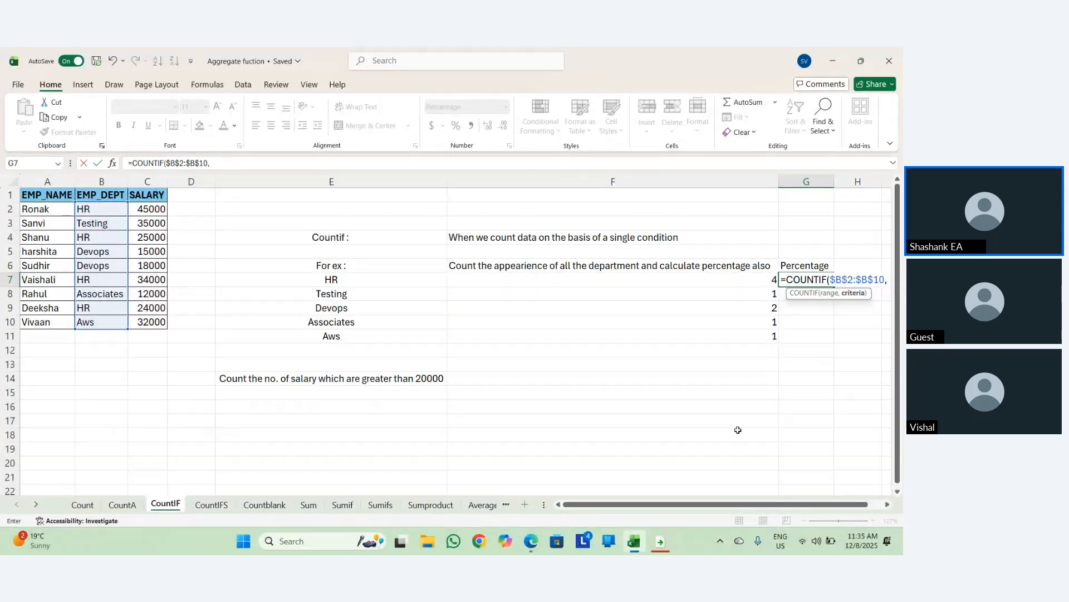
scroll(738, 430, right, 1)
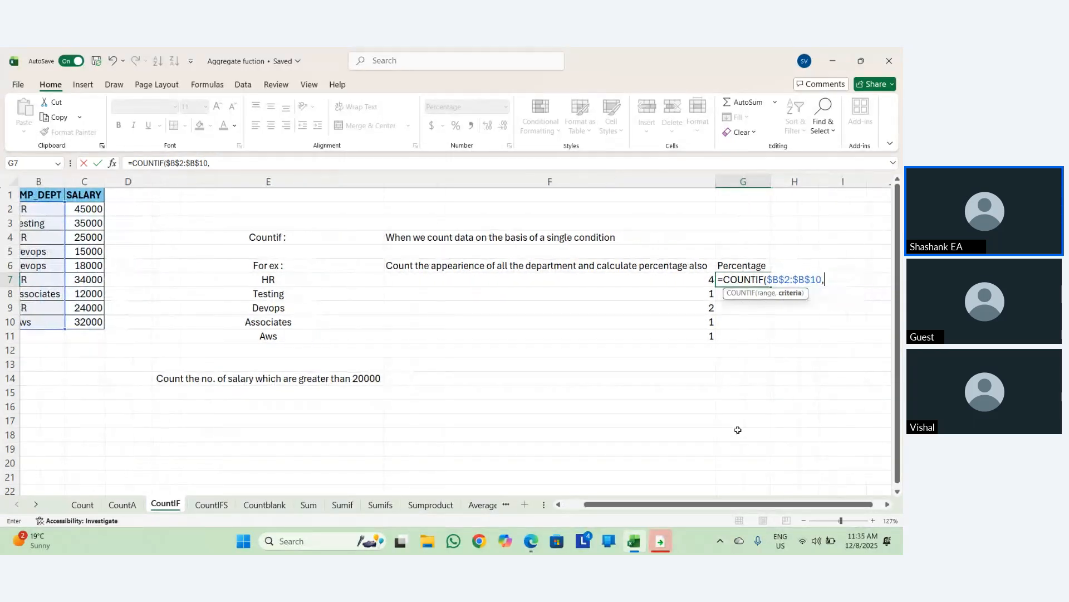
click(360, 281)
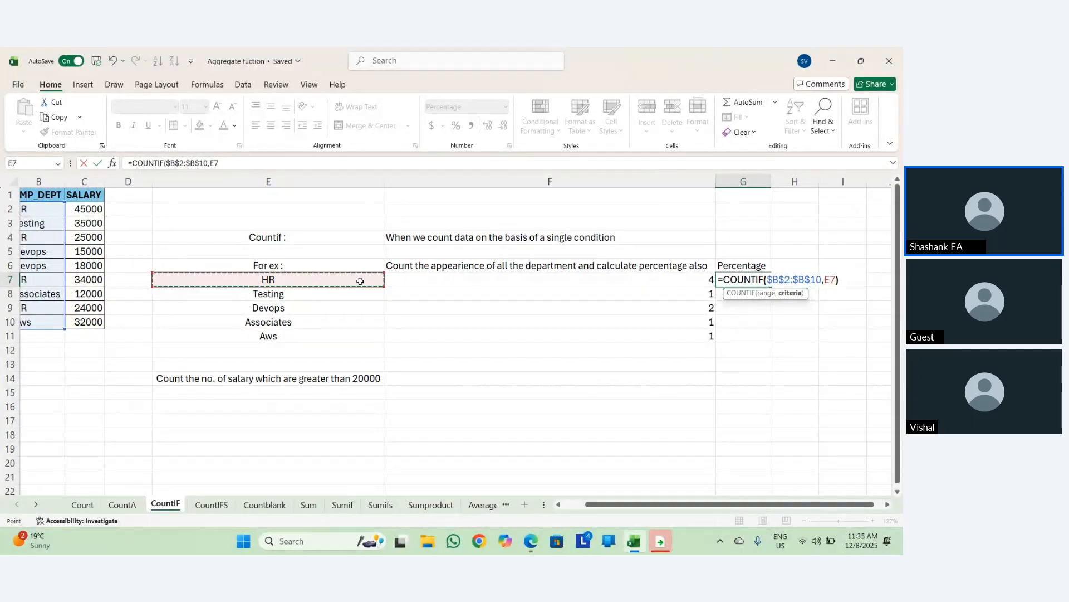
text()/)
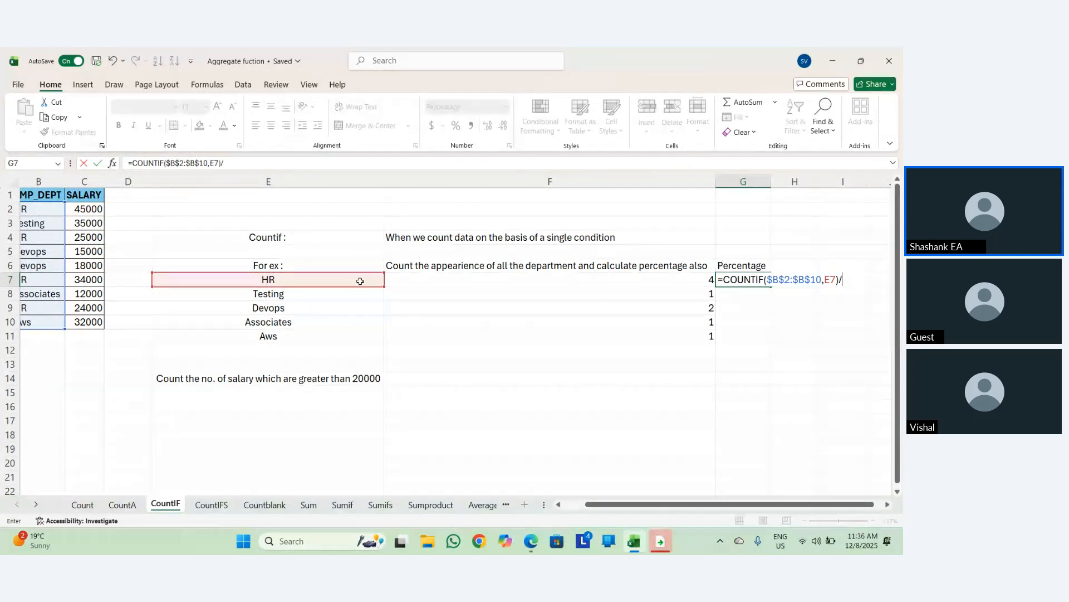
Complete the G7 formula with COUNTA(B2:B10) as the divisor and accept the suggested closing-bracket correction.
text(Count)
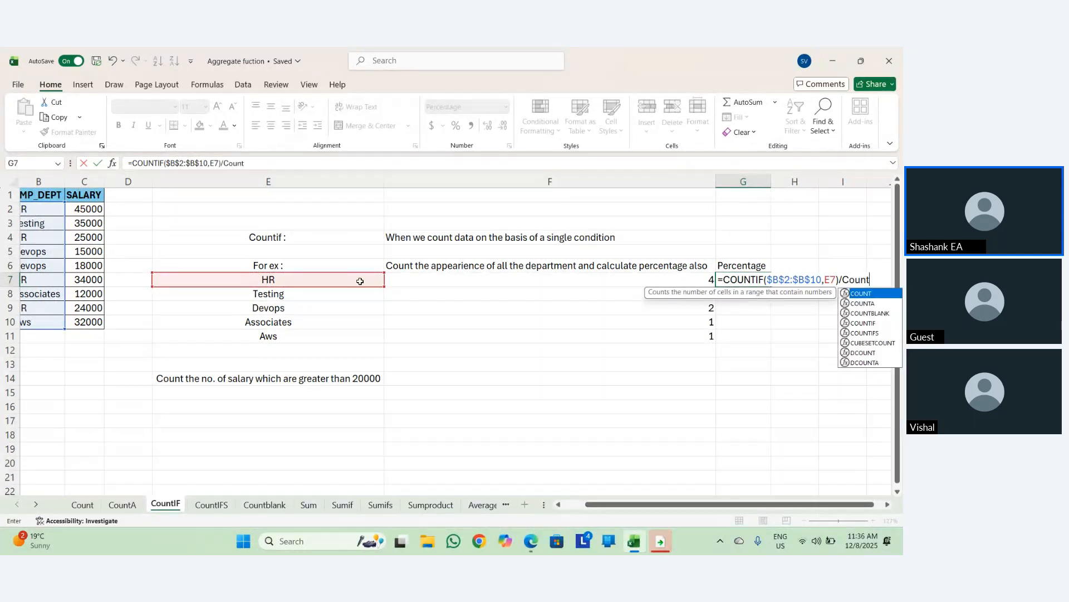
text(A)
key(Tab)
key(Left)
key(Left)
key(Left)
key(Left)
key(Left)
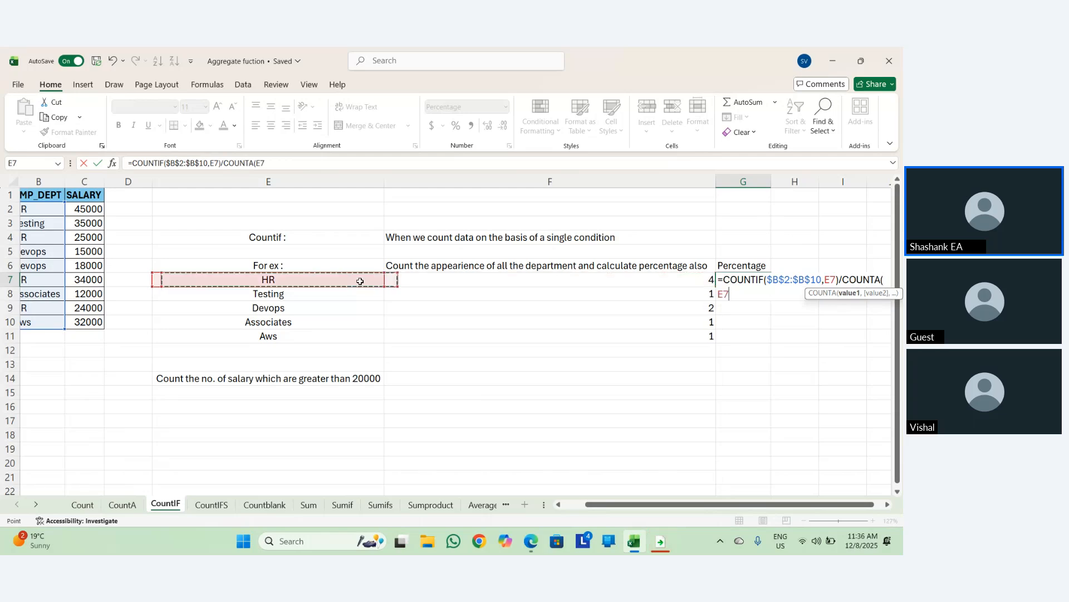
key(Down)
key(Down)
key(Down)
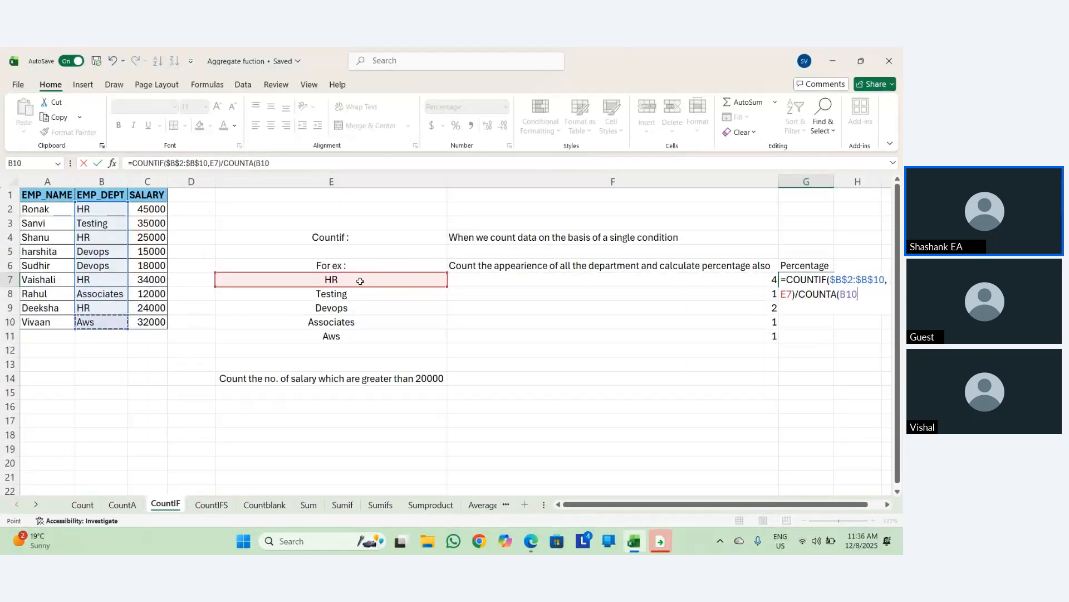
key(shift+Up)
key(shift+Up)
key(shift+Up)
key(shift+Up)
key(shift+Up)
key(shift+Up)
key(shift+Up)
key(shift+Up)
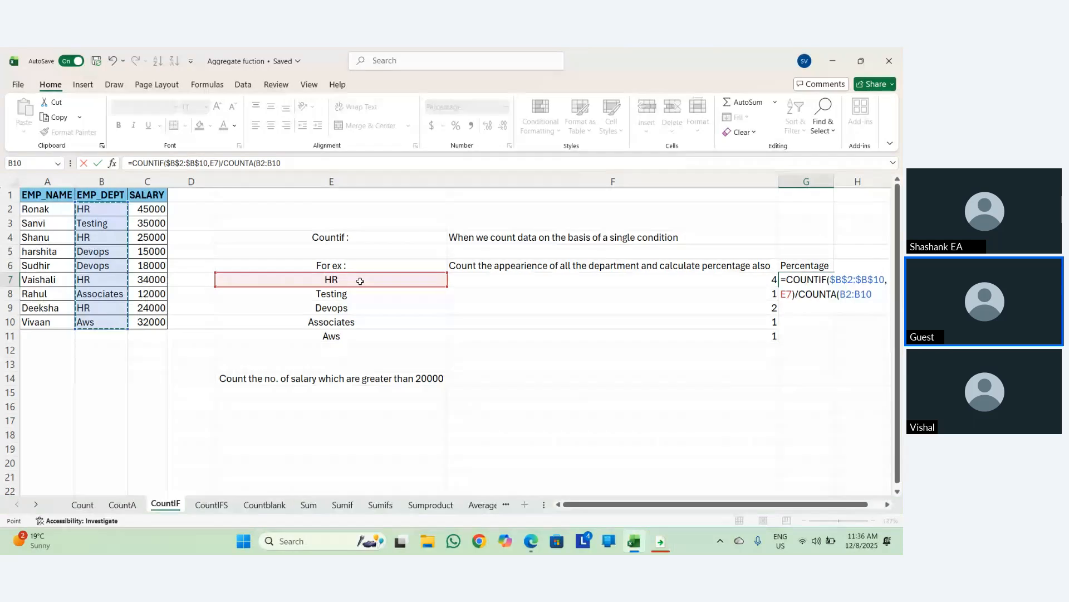
text())
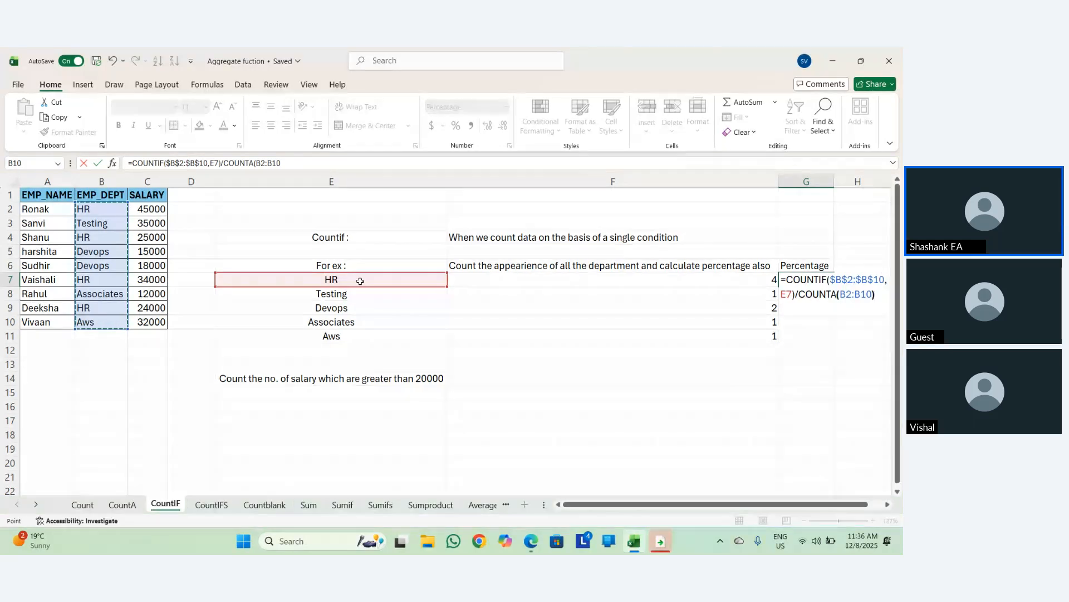
text(*)
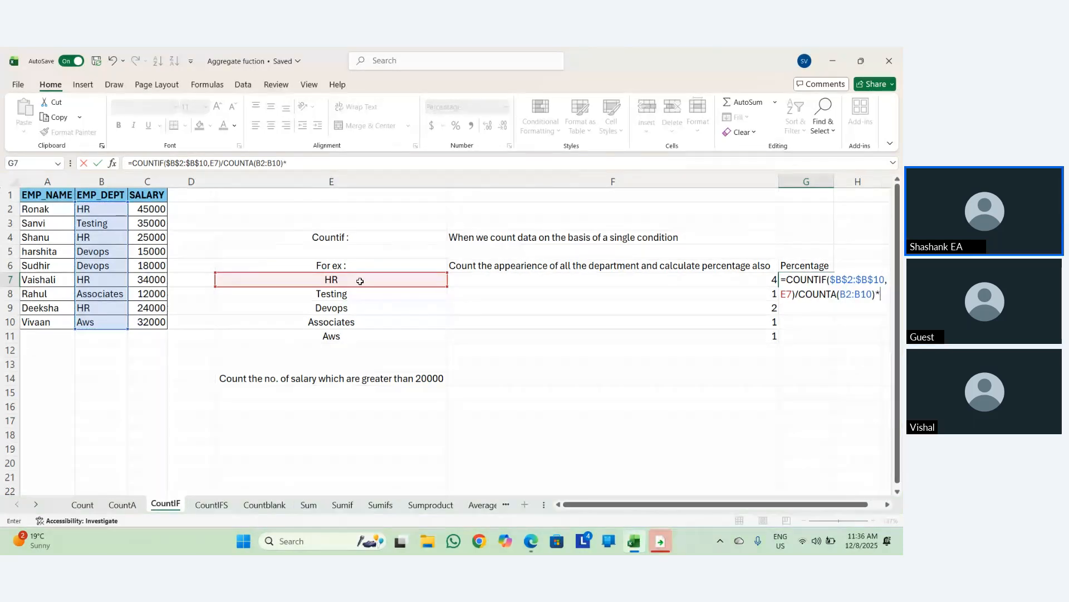
key(BackSpace)
key(BackSpace)
key(Return)
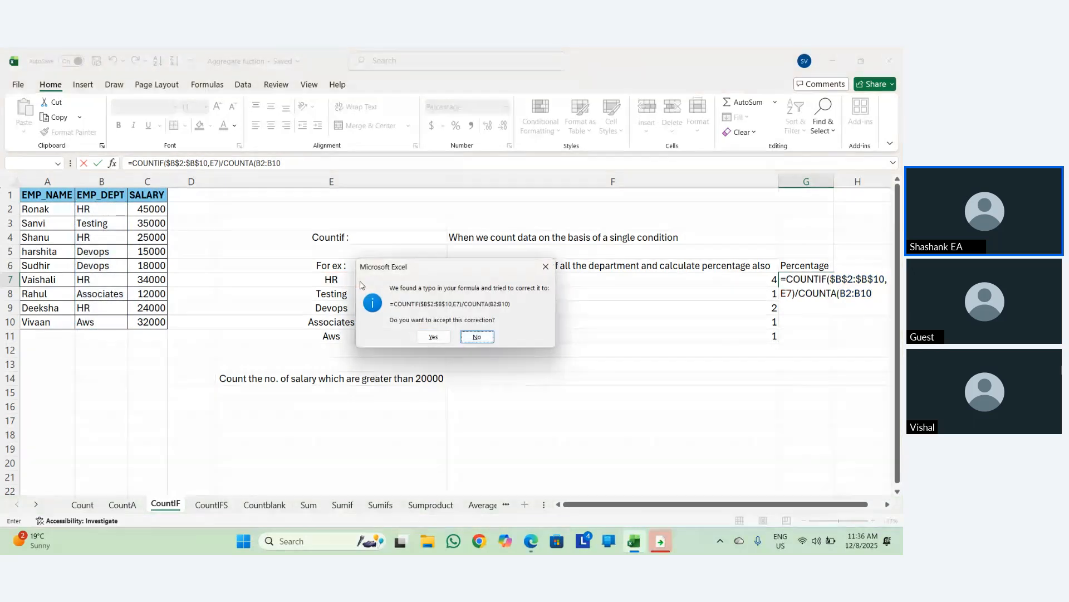
click(433, 336)
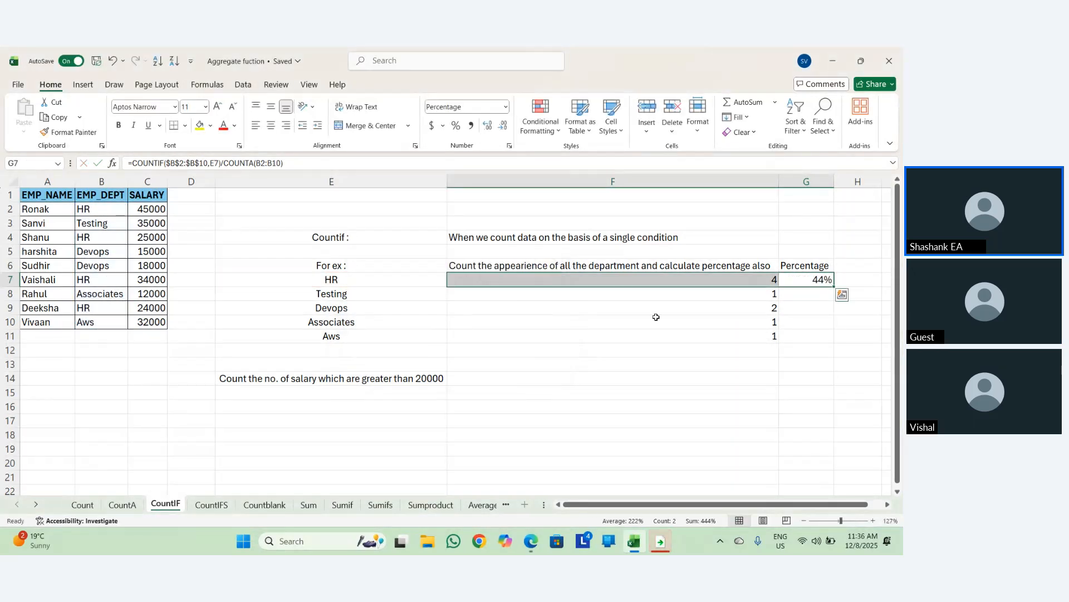
Make the COUNTA range in G7 absolute, giving =COUNTIF($B$2:$B$10,E7)/COUNTA($B$2:$B$10).
click(806, 274)
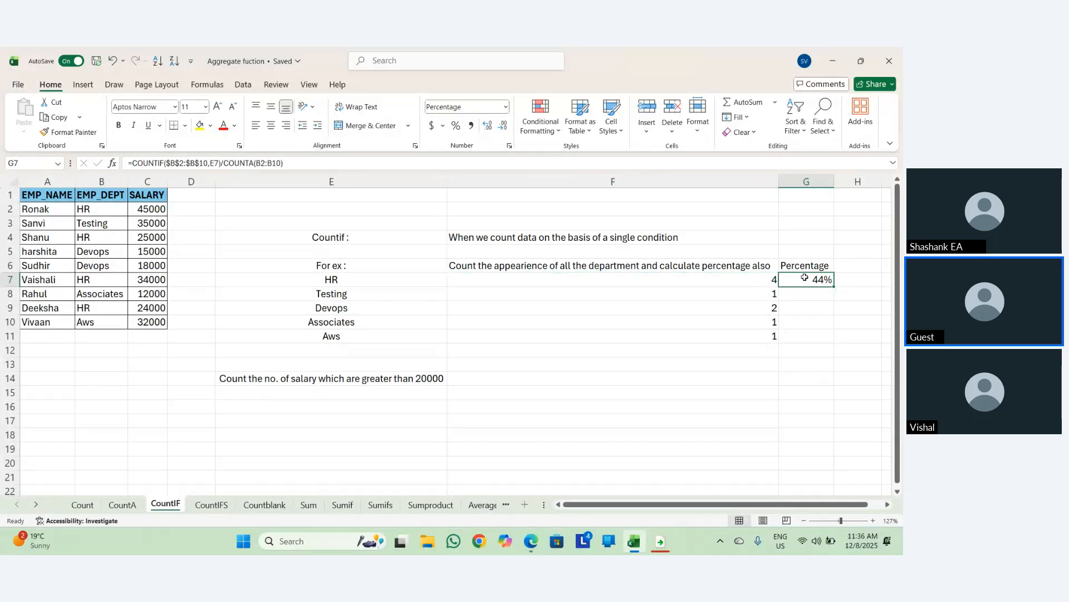
double_click(806, 276)
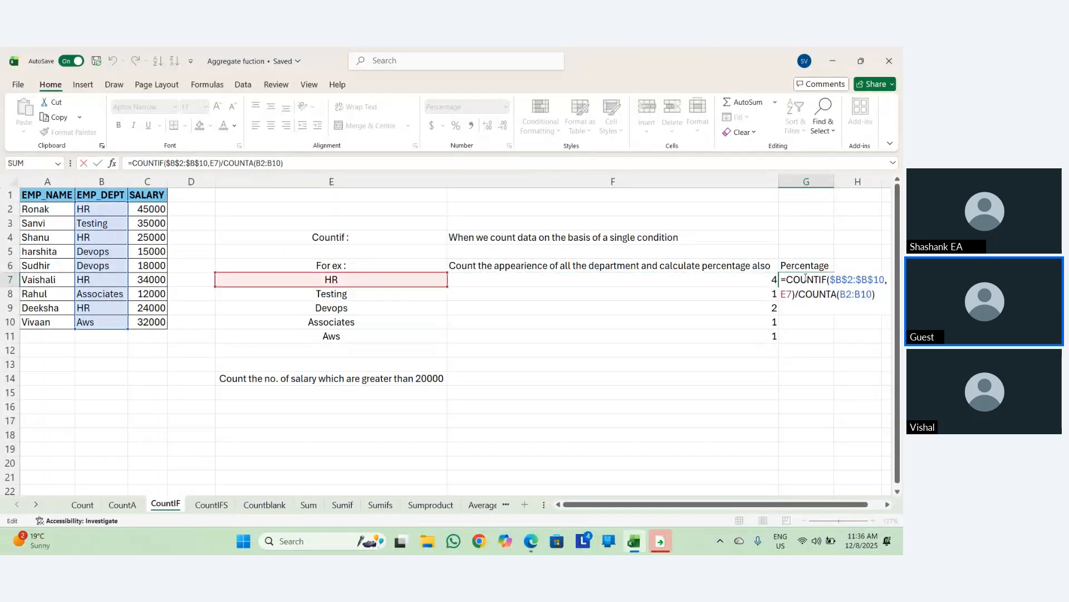
key(Left)
key(shift+Left)
key(shift+Left)
key(shift+Left)
key(shift+Left)
key(shift+Left)
key(shift+Left)
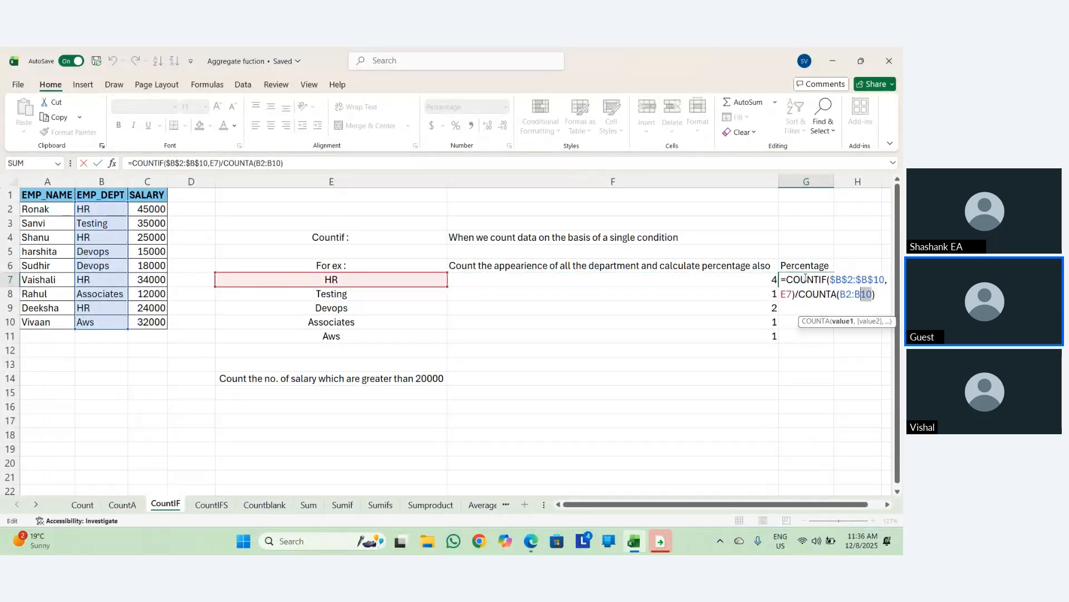
key(F4)
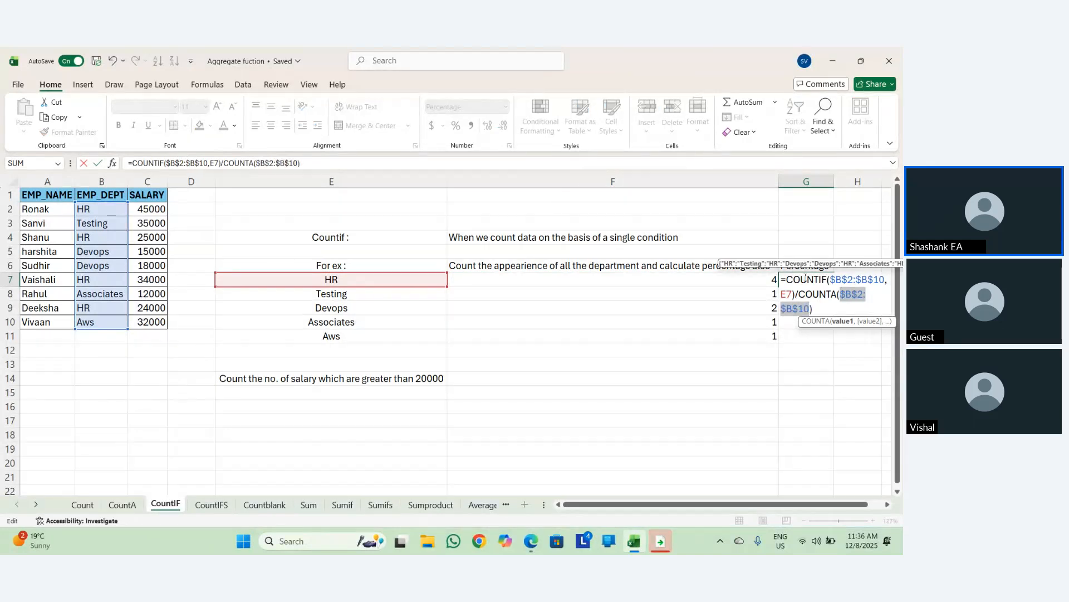
key(Return)
Fill the percentage formula from G7 down to G11 for the remaining departments.
click(805, 278)
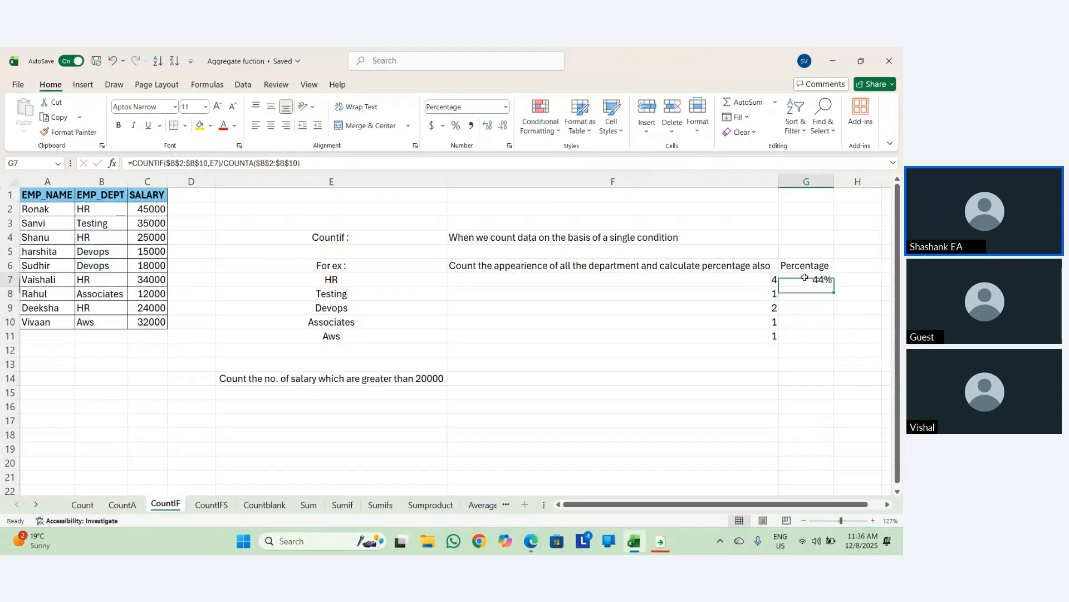
key(shift+Down)
key(shift+Down)
key(shift+Down)
key(ctrl+d)
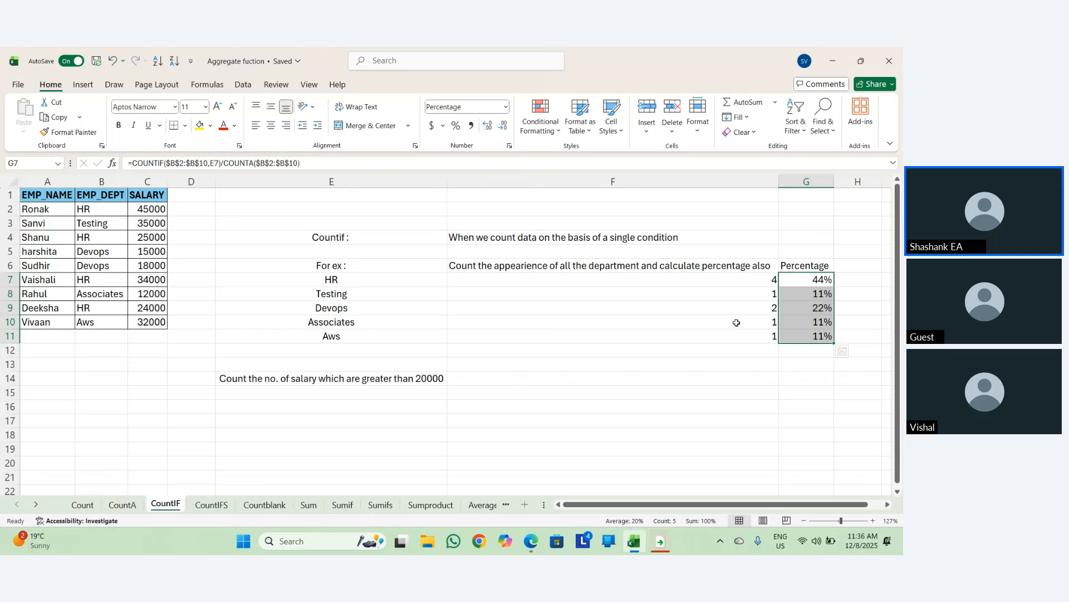
key(Left)
key(Down)
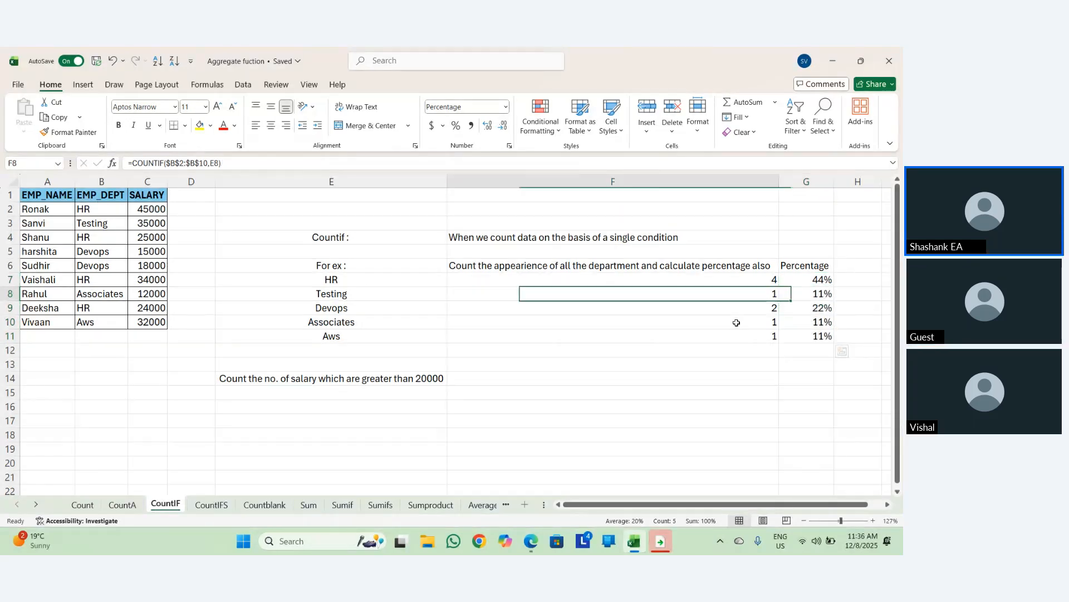
key(Left)
key(Down)
key(Right)
key(Up)
key(Right)
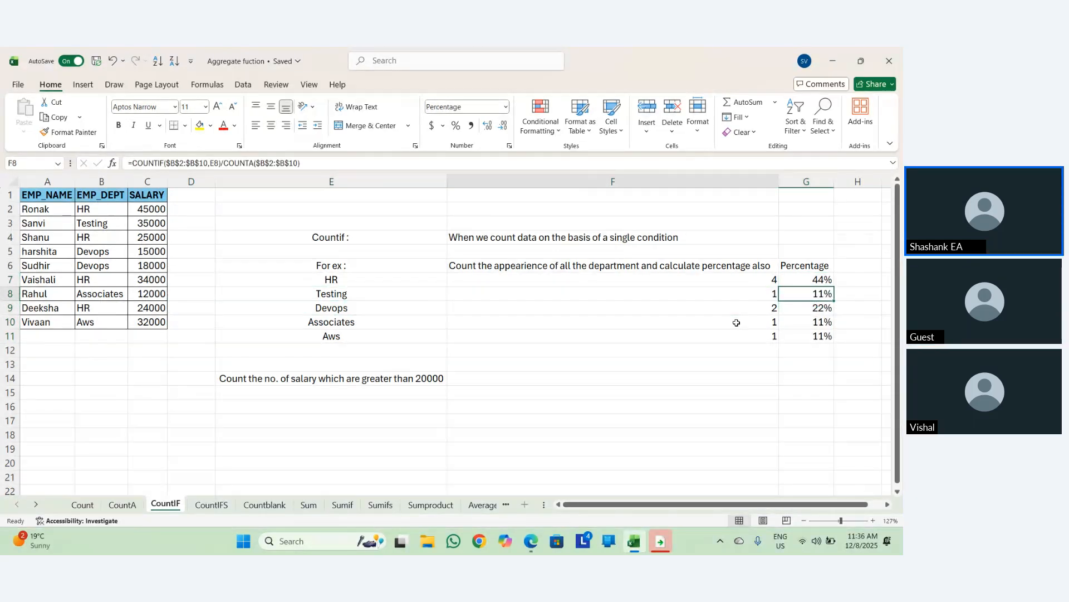
Start a COUNTIF formula in F14, beside the question about salaries greater than 20000.
key(Left)
key(Down)
key(Down)
key(Down)
key(Down)
key(Down)
key(Down)
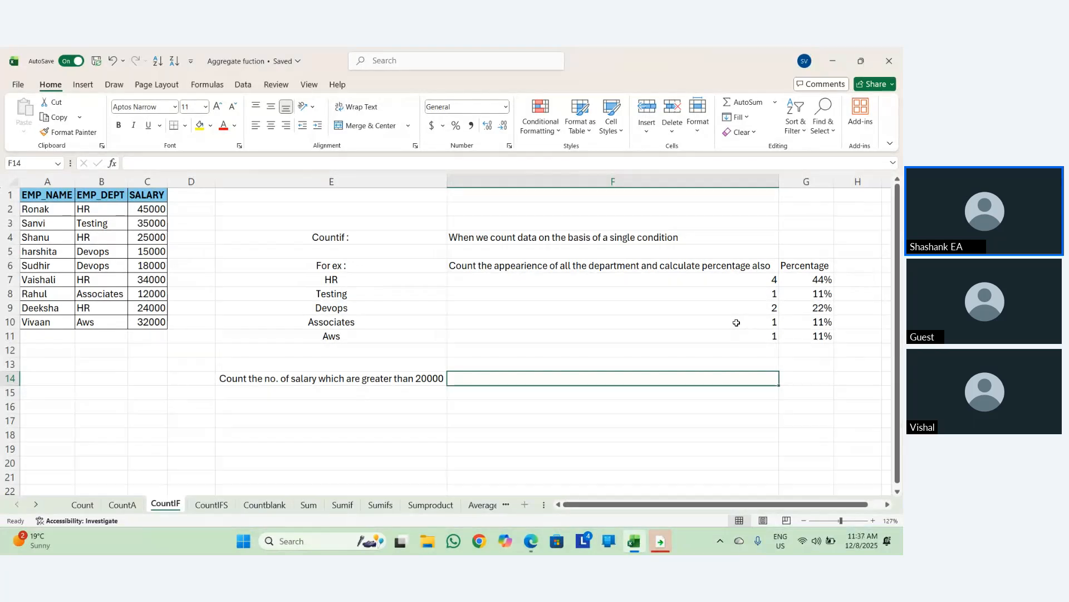
text(=)
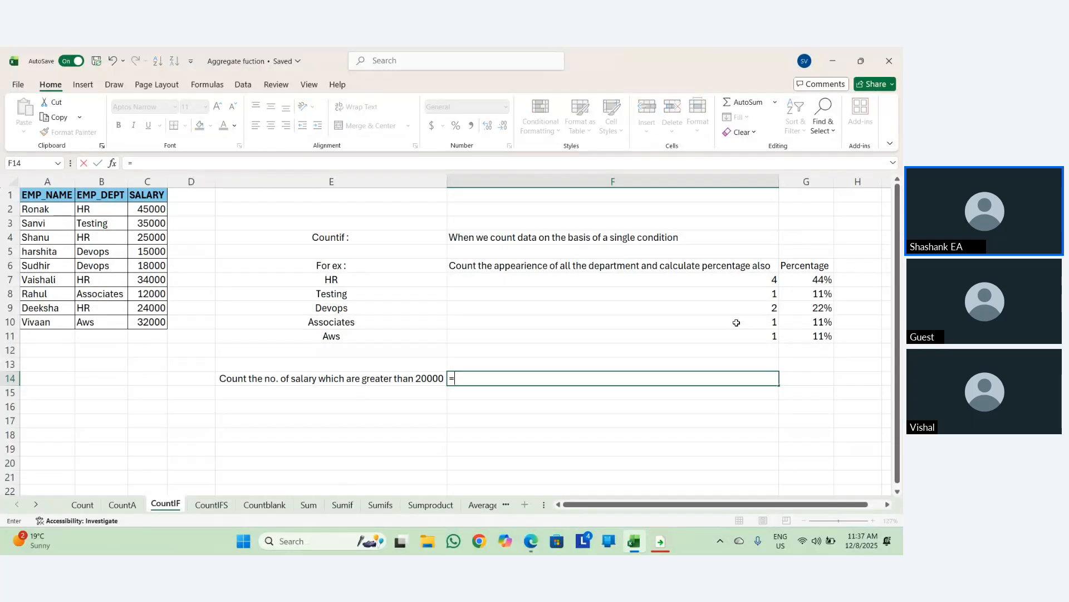
text(countif)
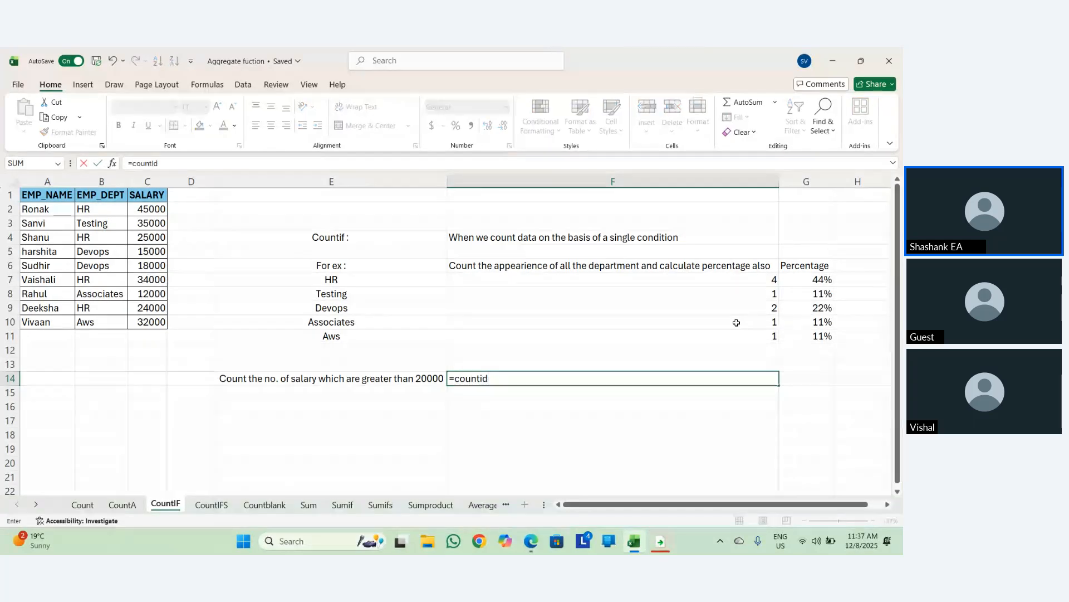
key(Tab)
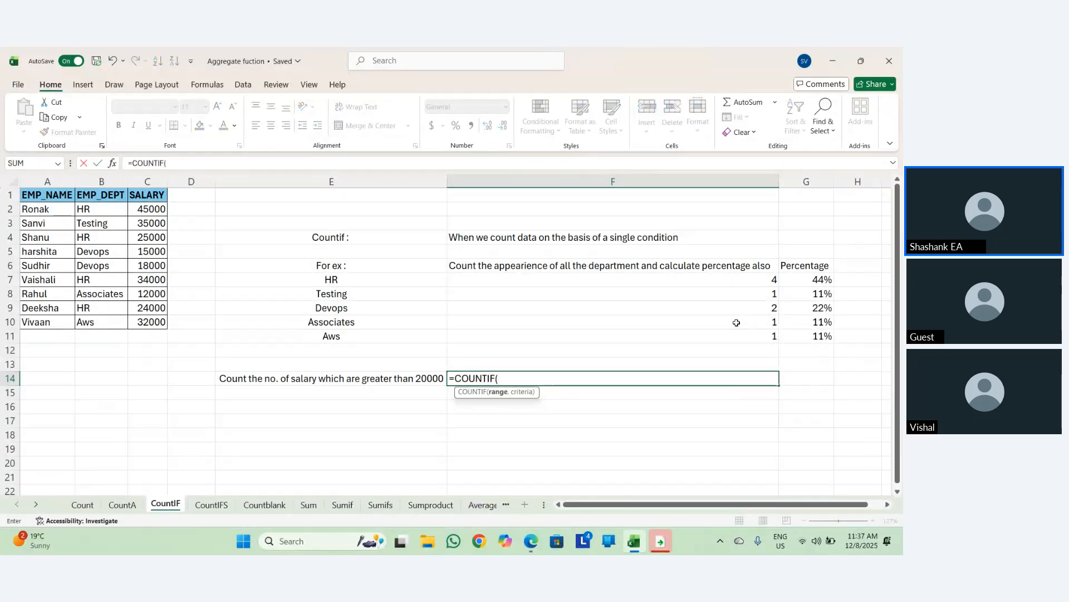
Complete the F14 formula as =COUNTIF(C2:C10,">20000"), using the salary column as the range.
key(Up)
key(Left)
key(Left)
key(Up)
key(Up)
key(Up)
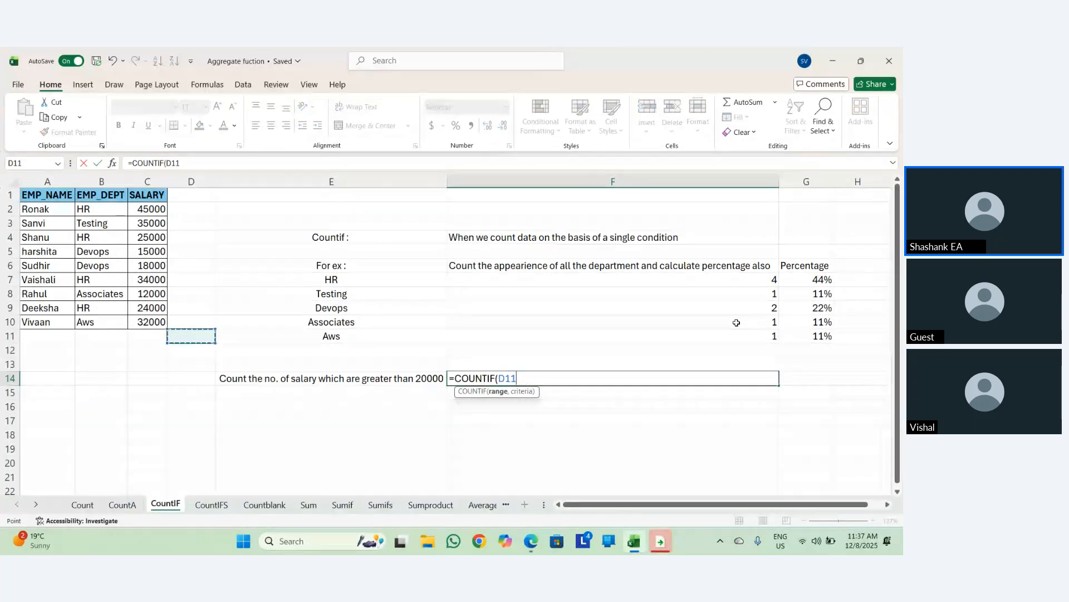
key(ctrl+shift+Up)
key(shift+Down)
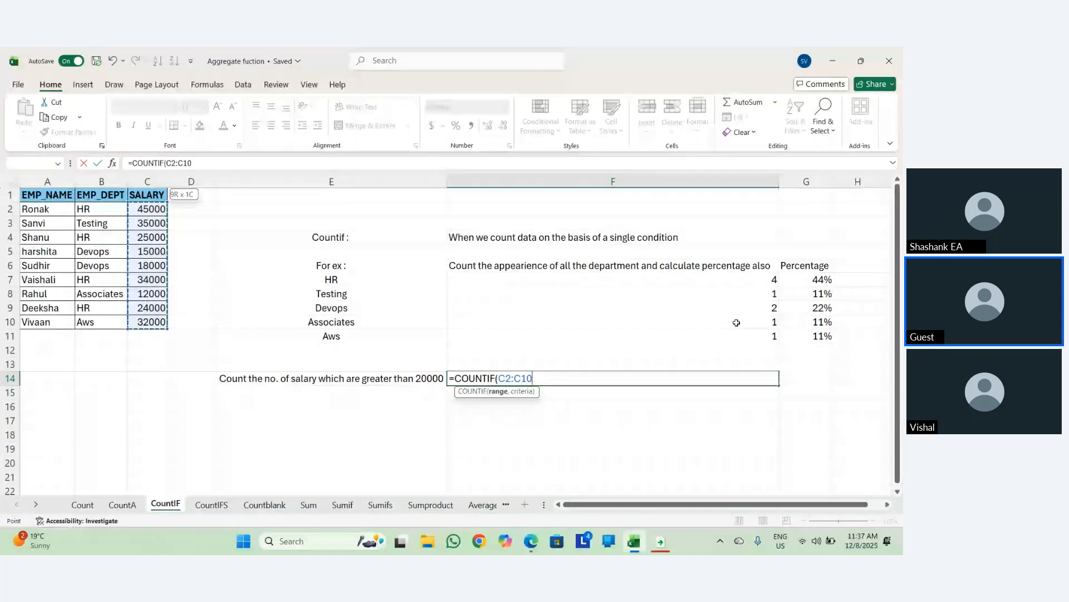
text(,)
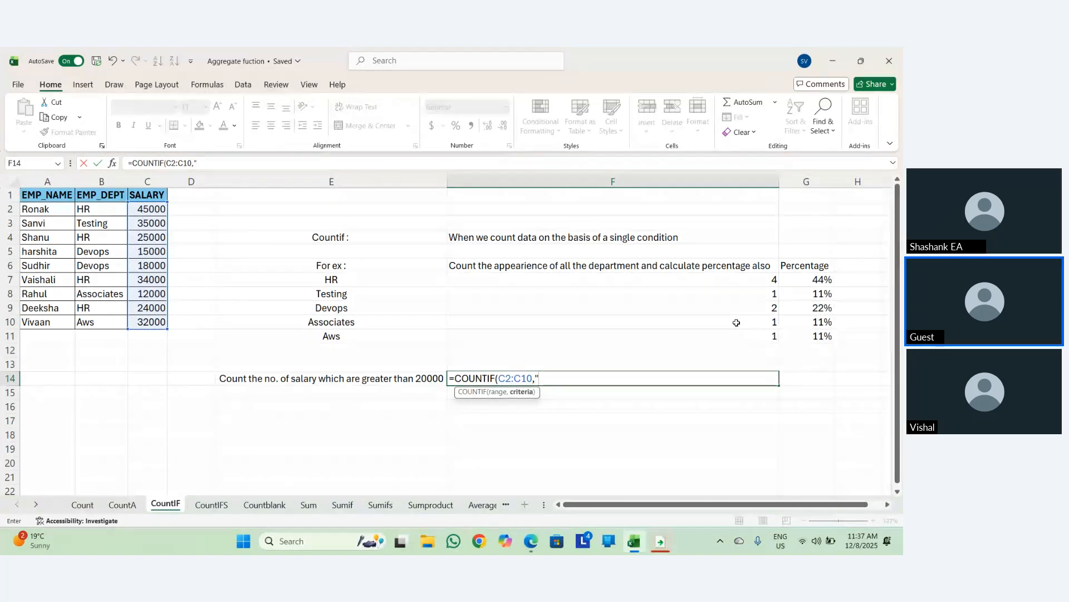
text(>20000")
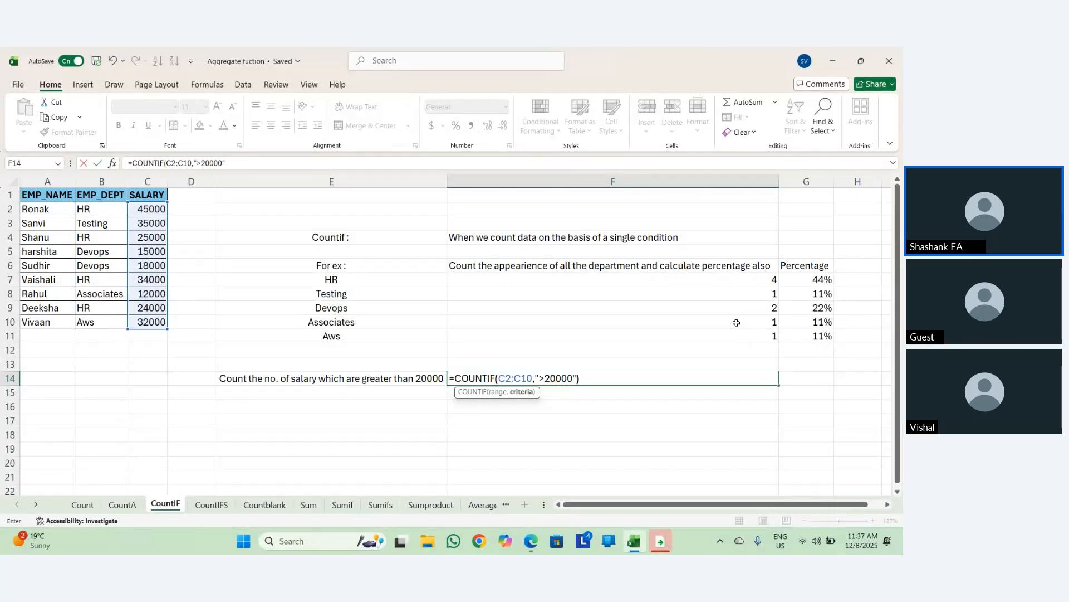
text())
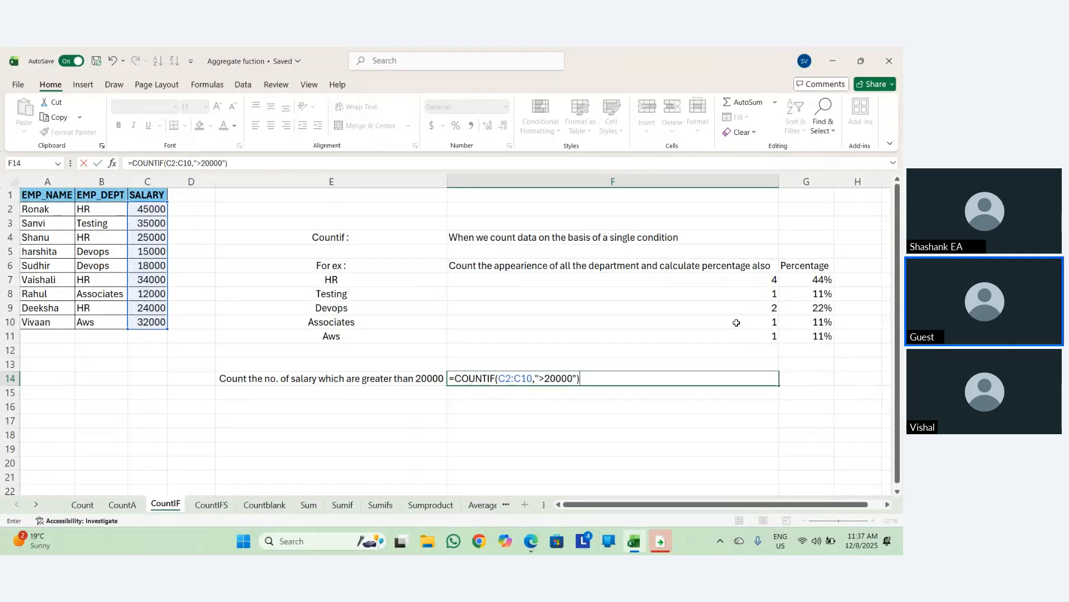
key(Return)
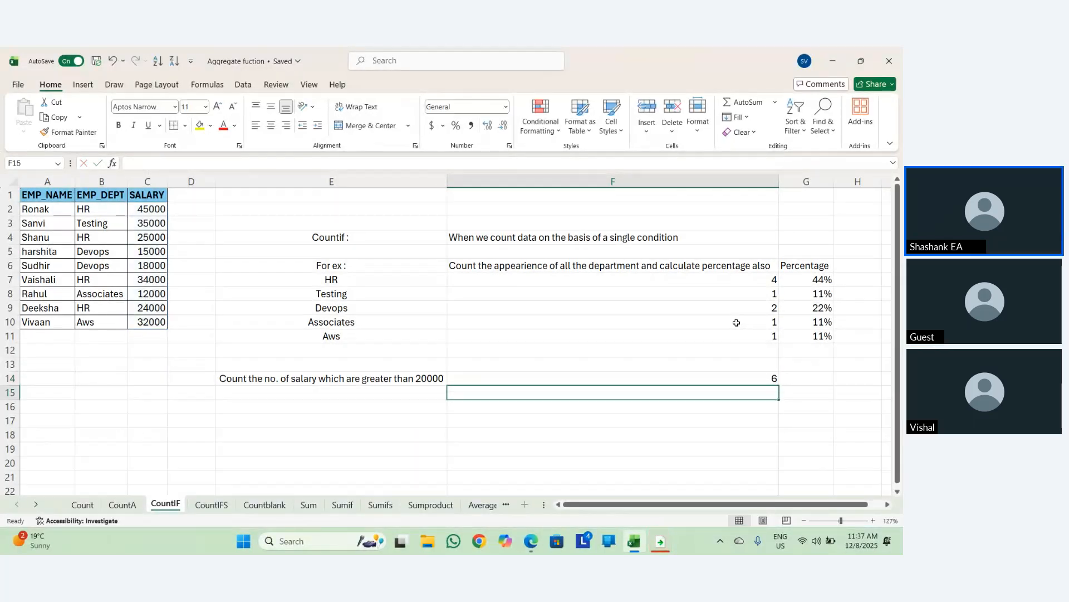
Center the result in F14 horizontally.
key(Up)
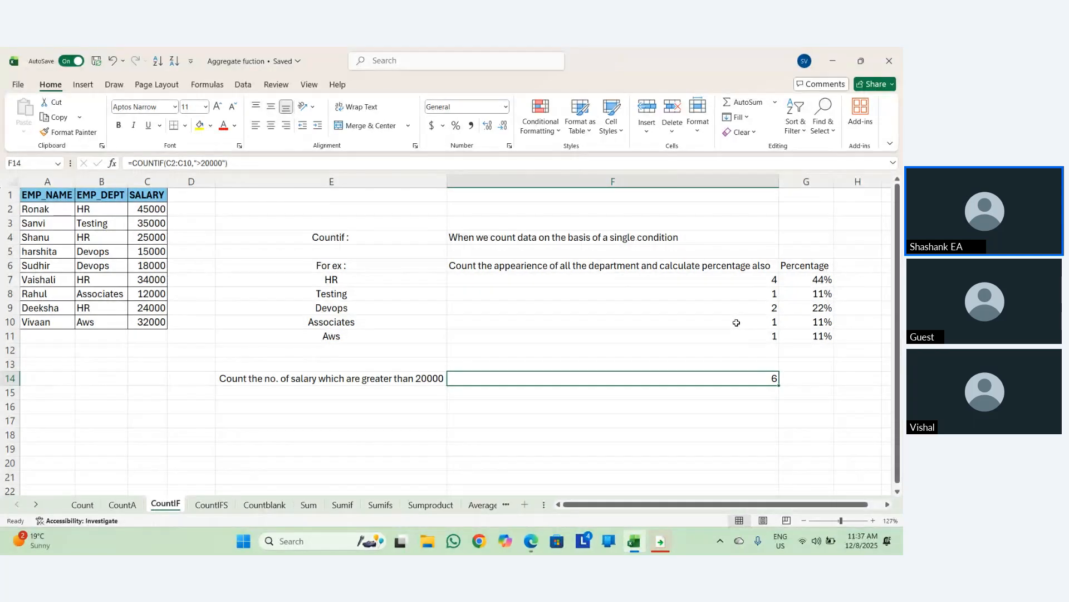
key(alt)
key(h)
key(a)
key(c)
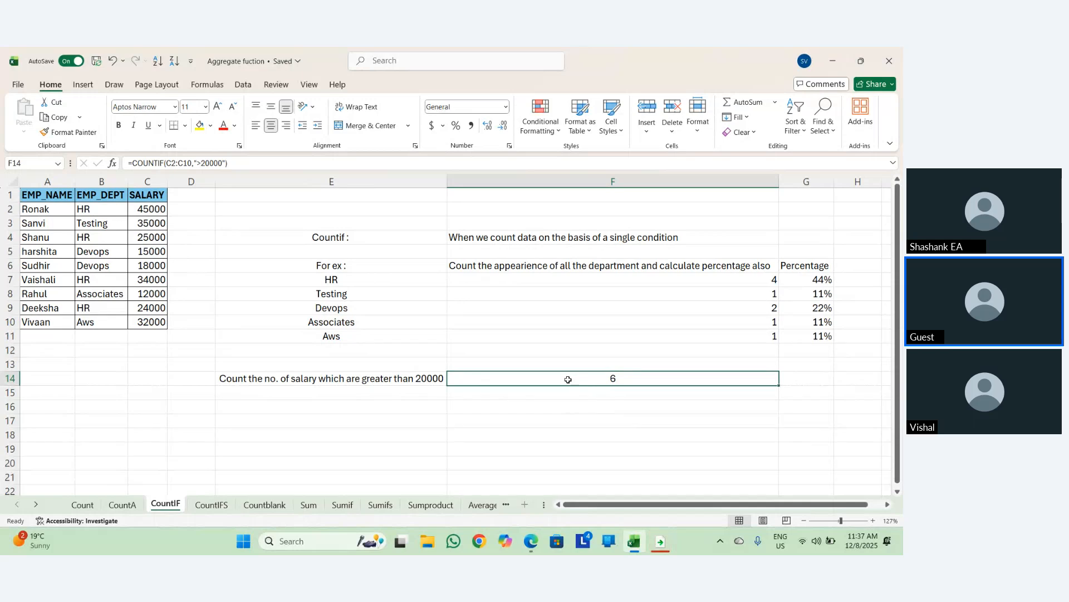
Open the CountIFS sheet and clear the existing formula from F6.
click(206, 506)
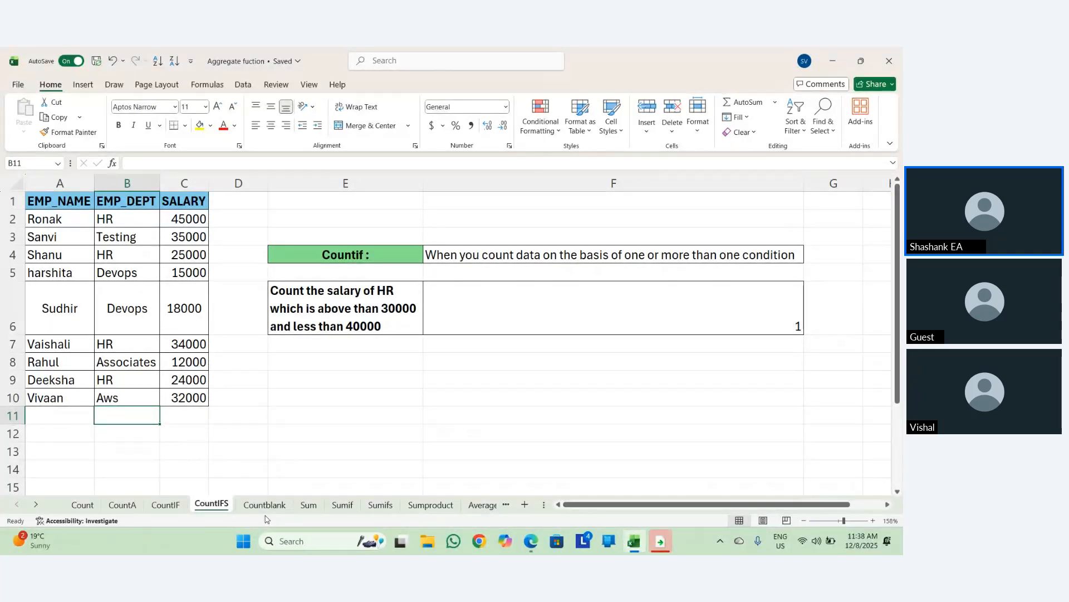
key(Up)
key(Right)
key(Right)
key(Right)
key(Right)
key(Right)
key(Right)
key(Up)
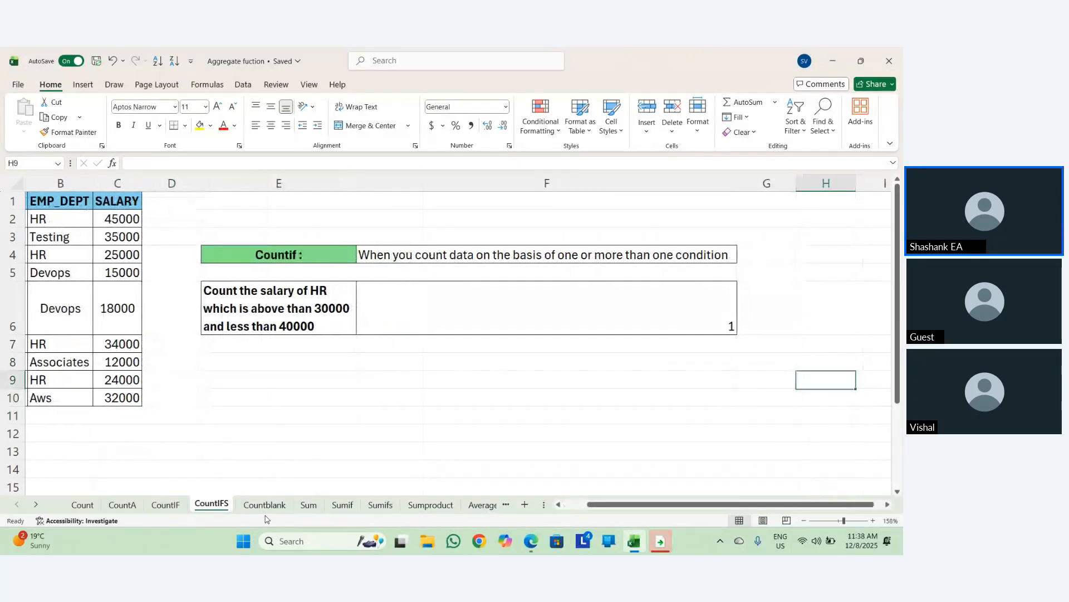
key(Up)
key(Left)
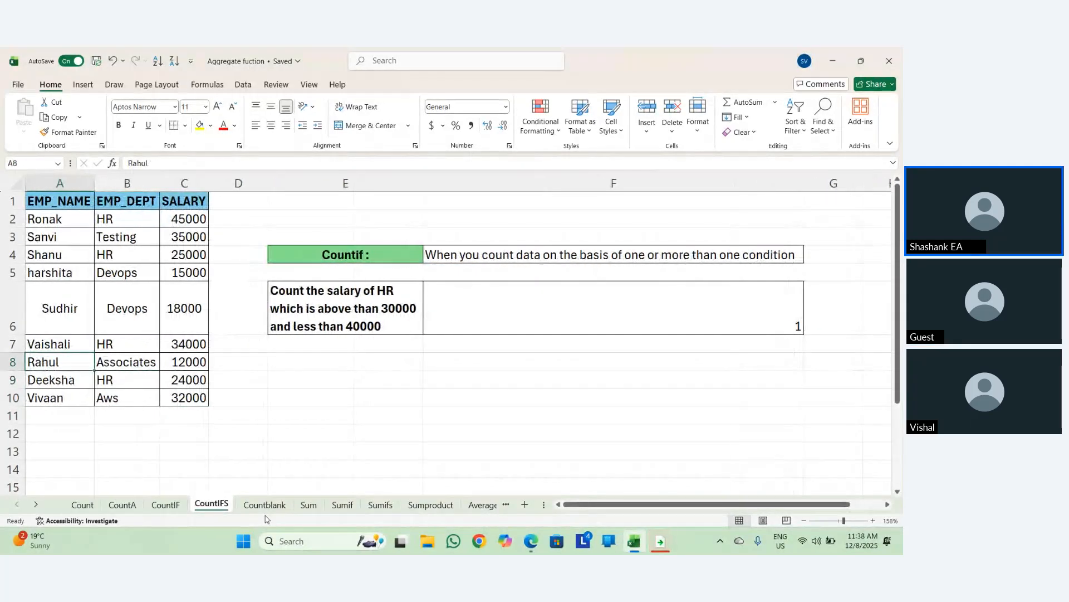
key(Up)
key(Up)
key(Left)
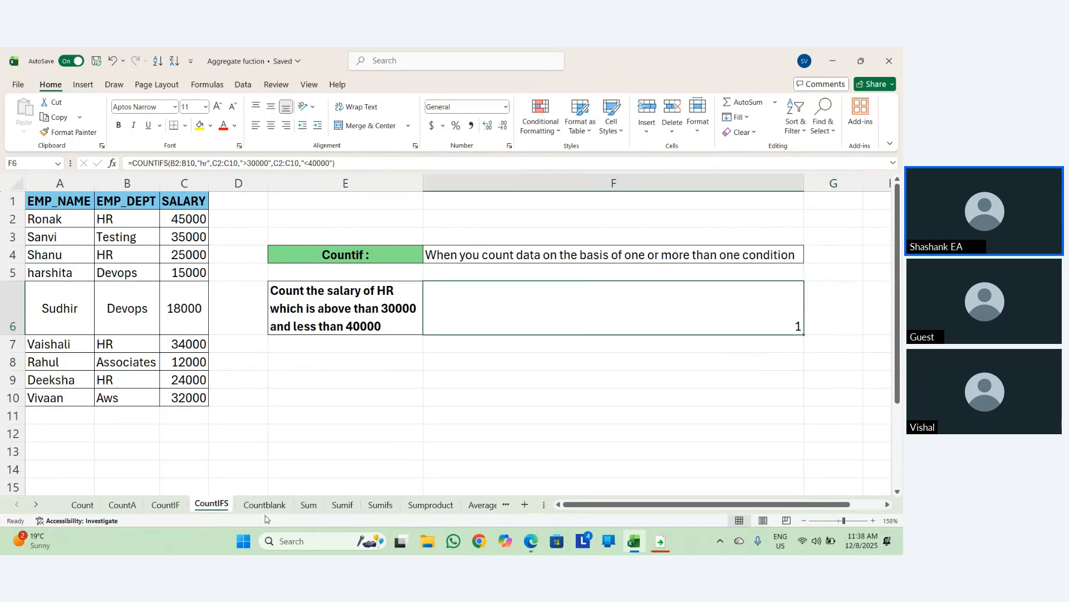
key(Delete)
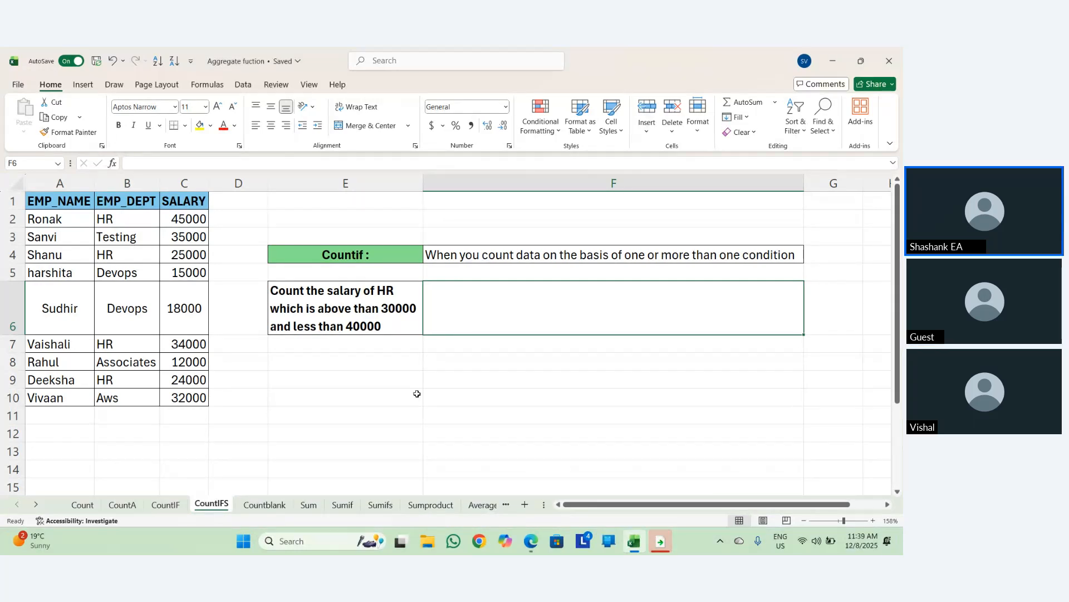
Begin a COUNTIFS formula in F6 with department range B2:B10 and the criterion "HR".
text(=cou)
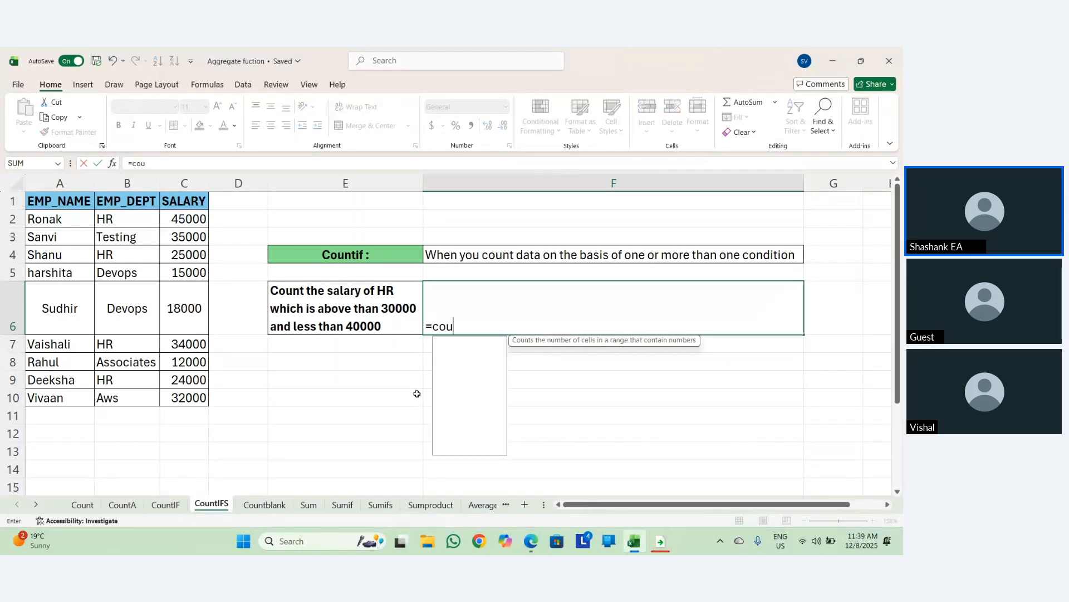
text(ntifs)
key(Tab)
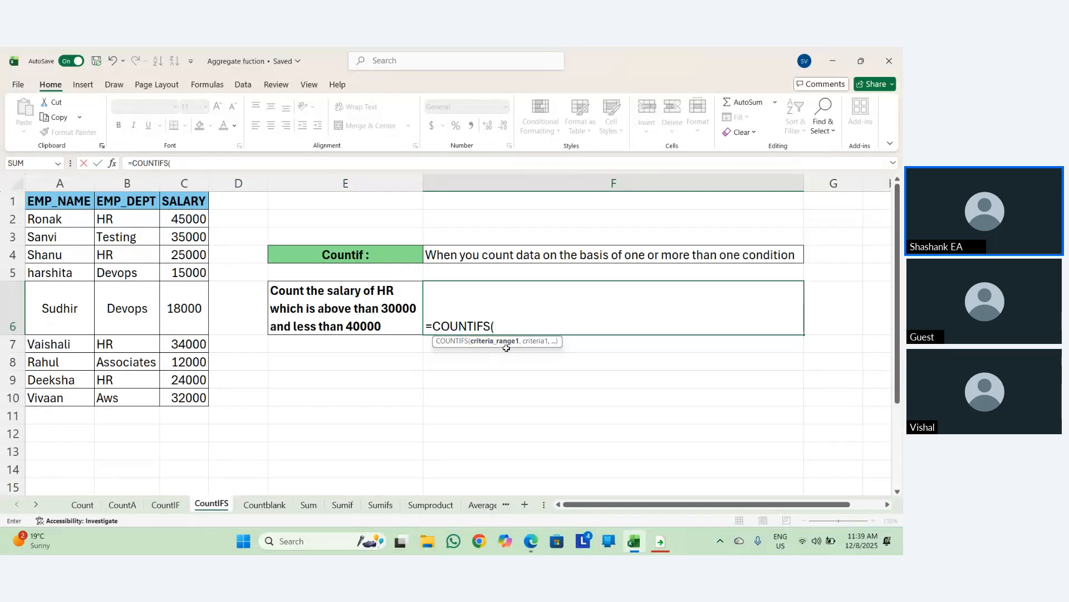
drag(119, 399, 141, 225)
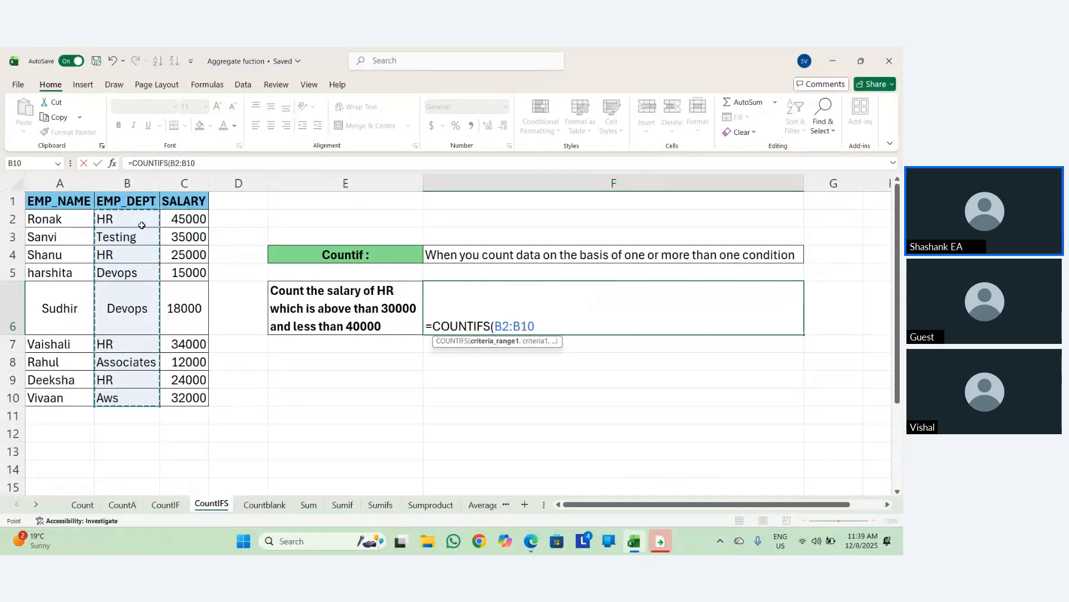
text(,)
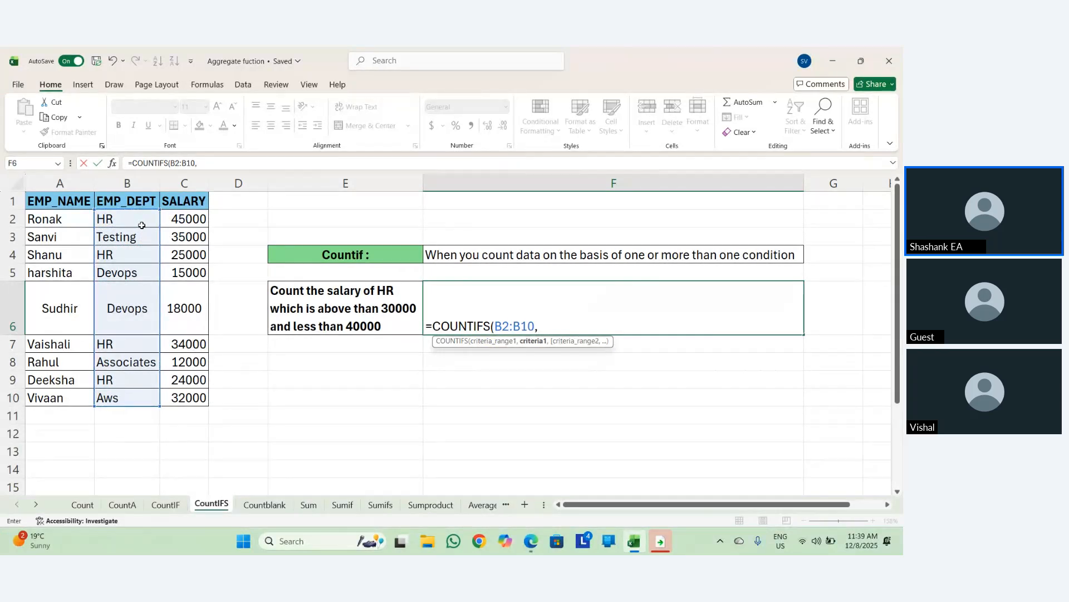
text("HR",)
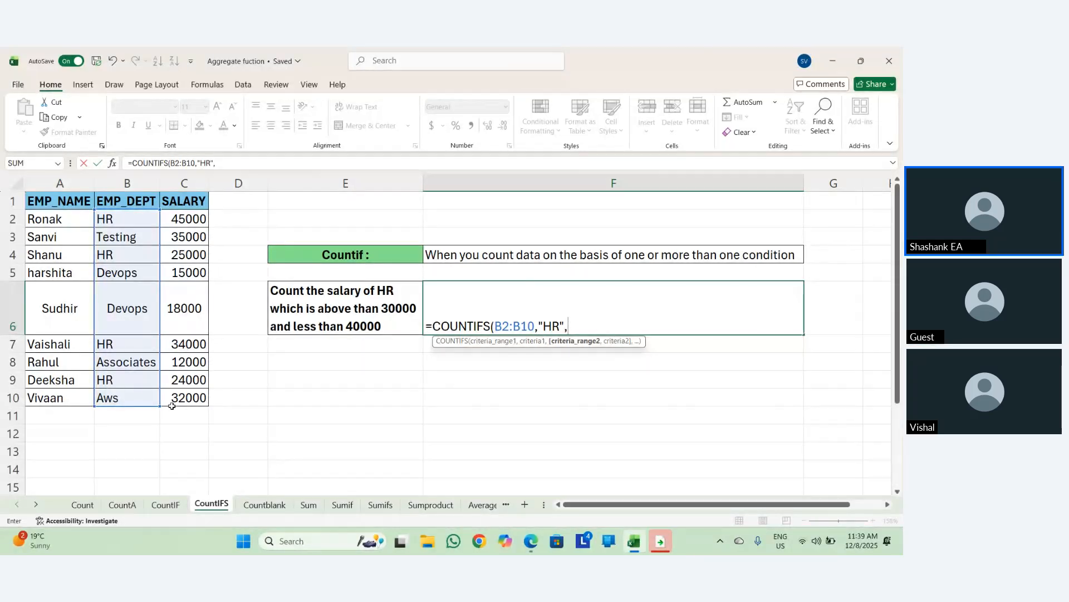
Add salary range C2:C10 with the criterion ">30000" as the second condition of the F6 formula.
drag(176, 399, 179, 219)
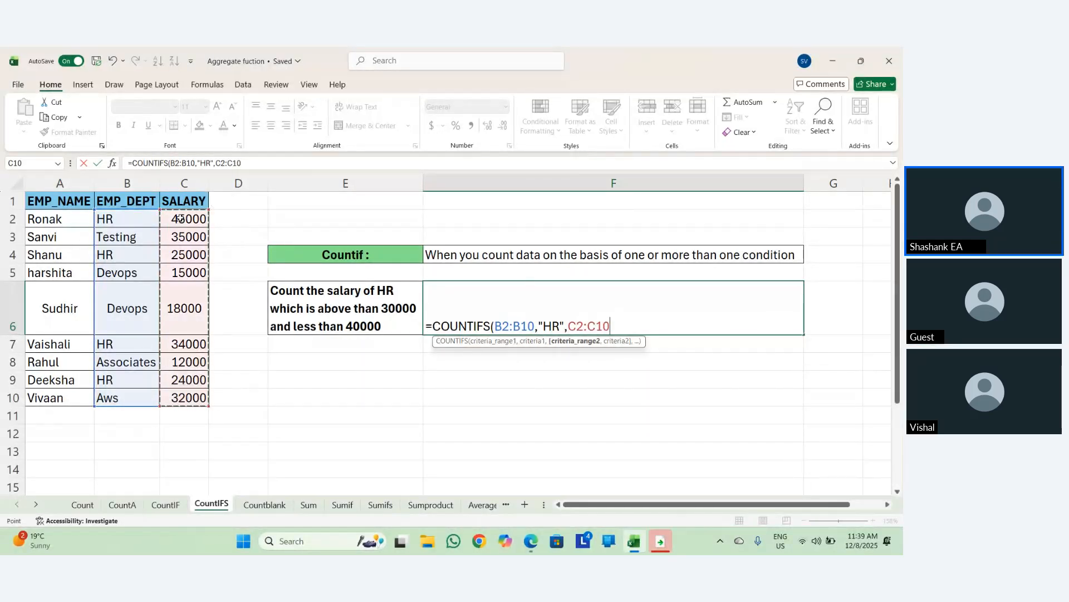
text(,)
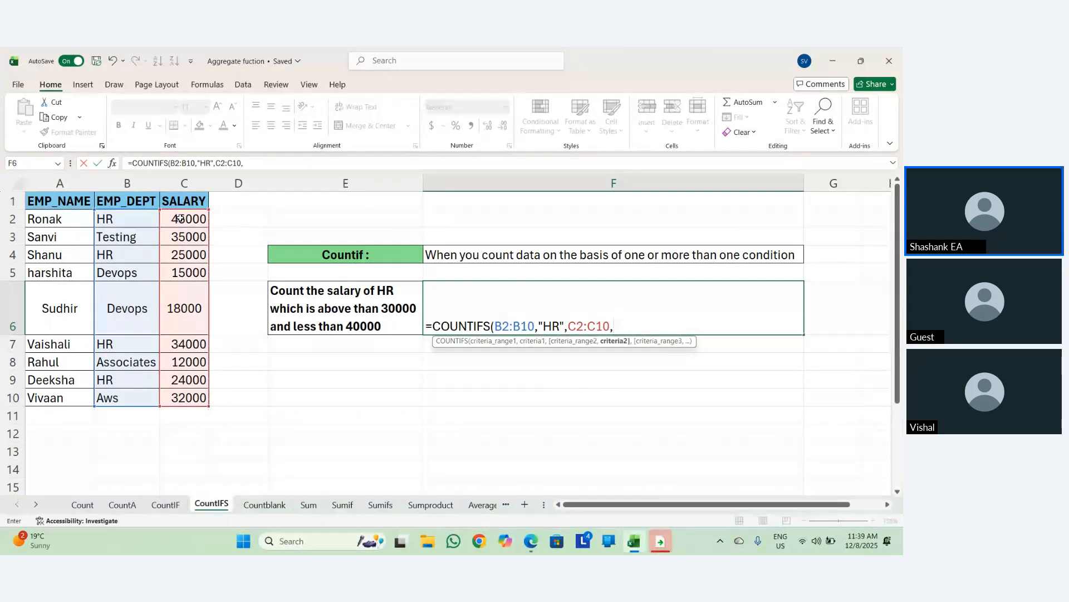
text(")
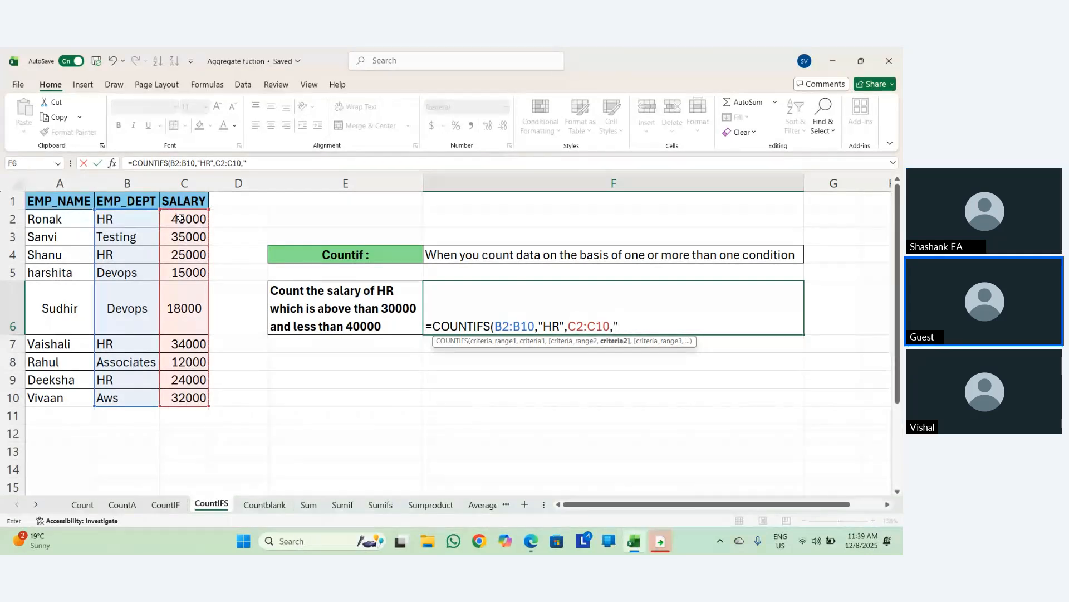
text(>30)
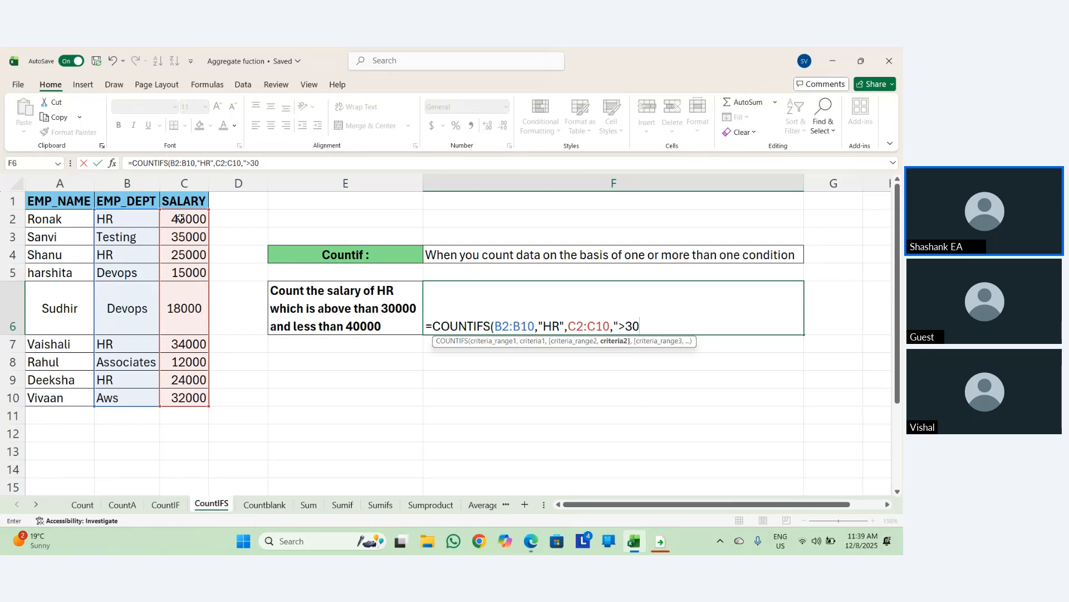
text(000")
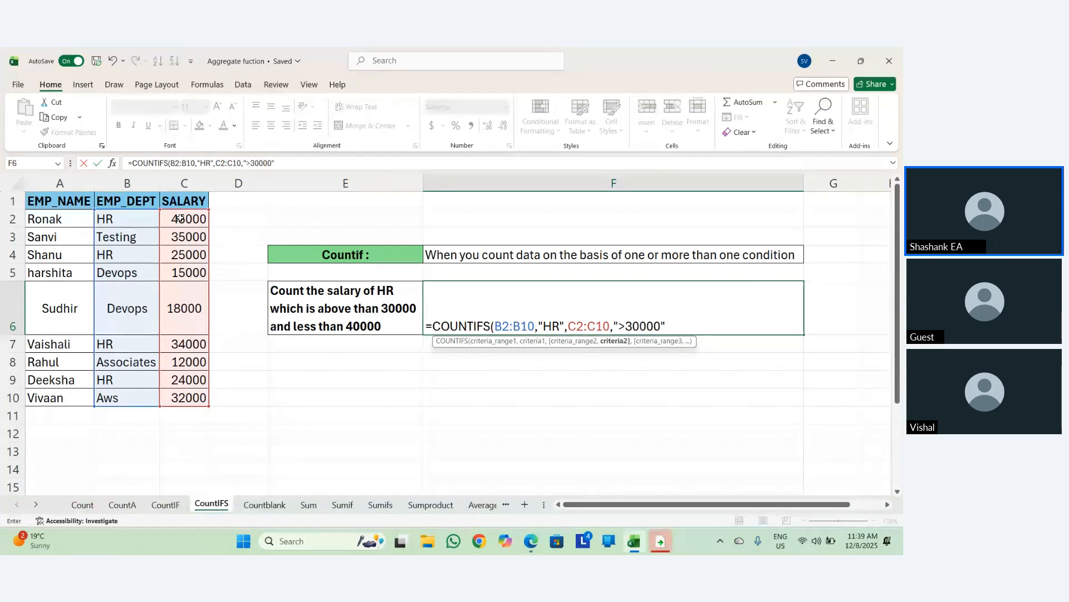
text(,)
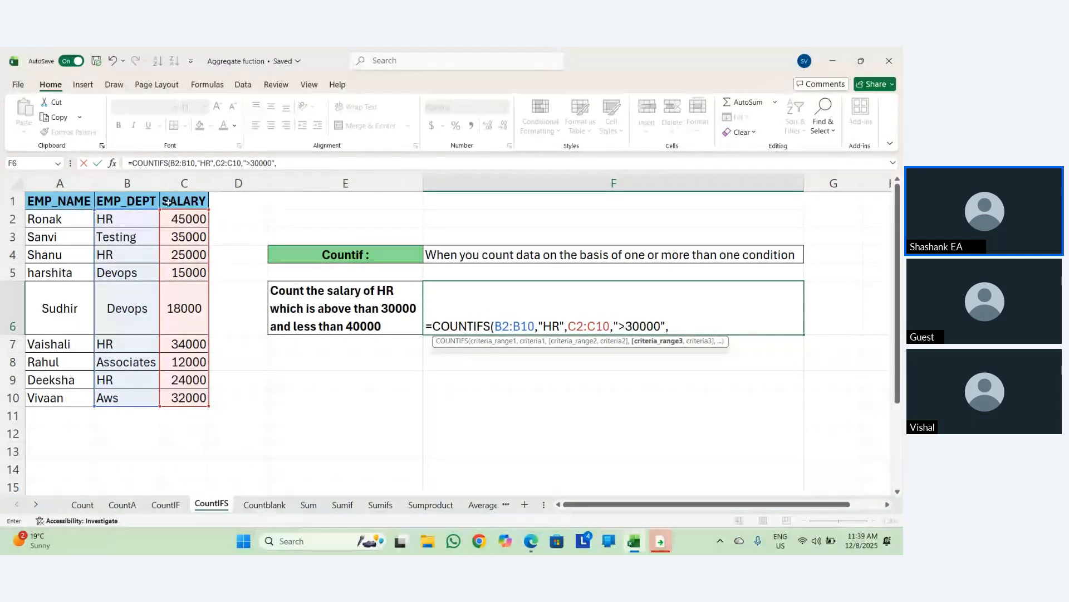
Add C2:C10 with "<40000" as the third condition and enter the completed COUNTIFS formula in F6.
click(199, 222)
drag(198, 222, 202, 396)
text(,")
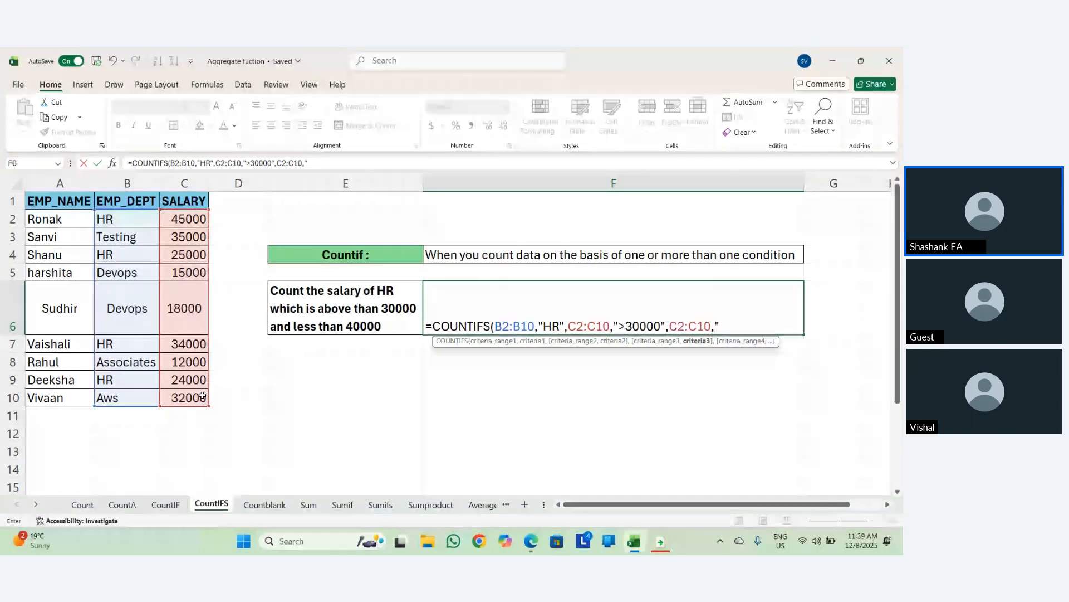
text(<)
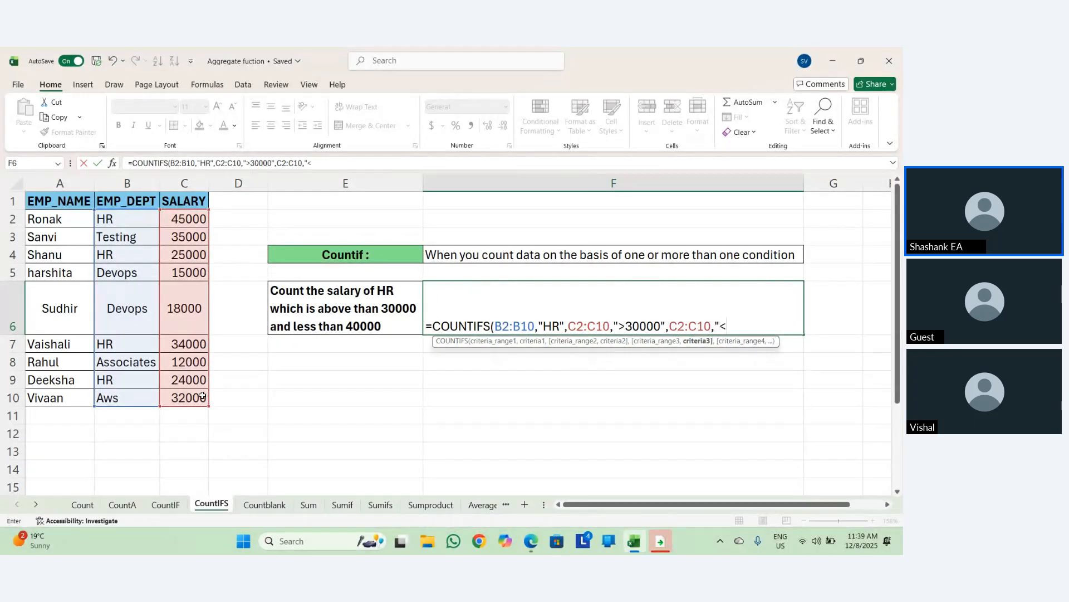
text(40000")
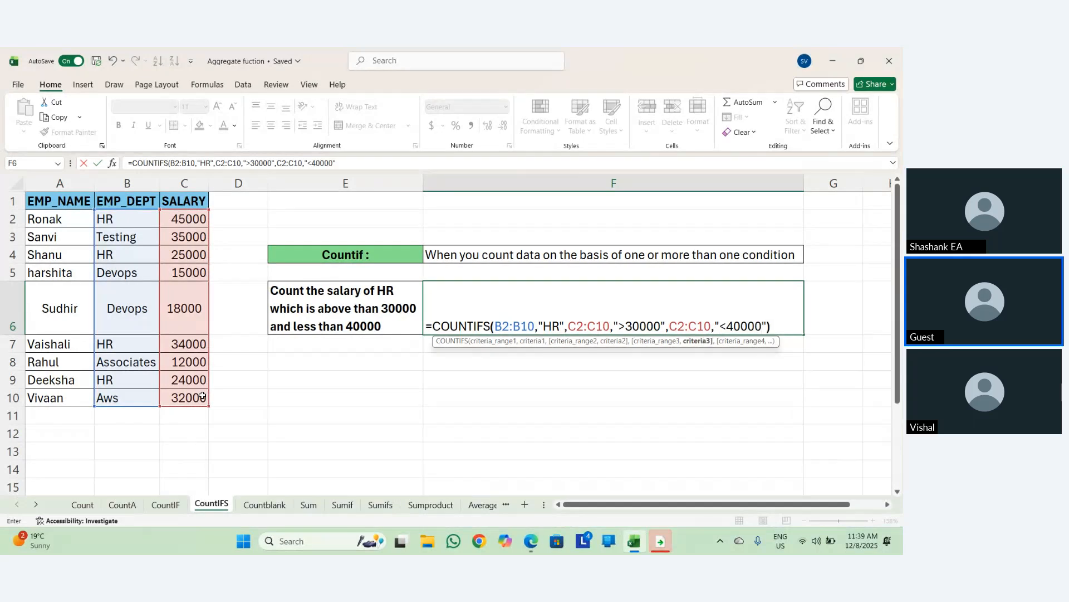
text())
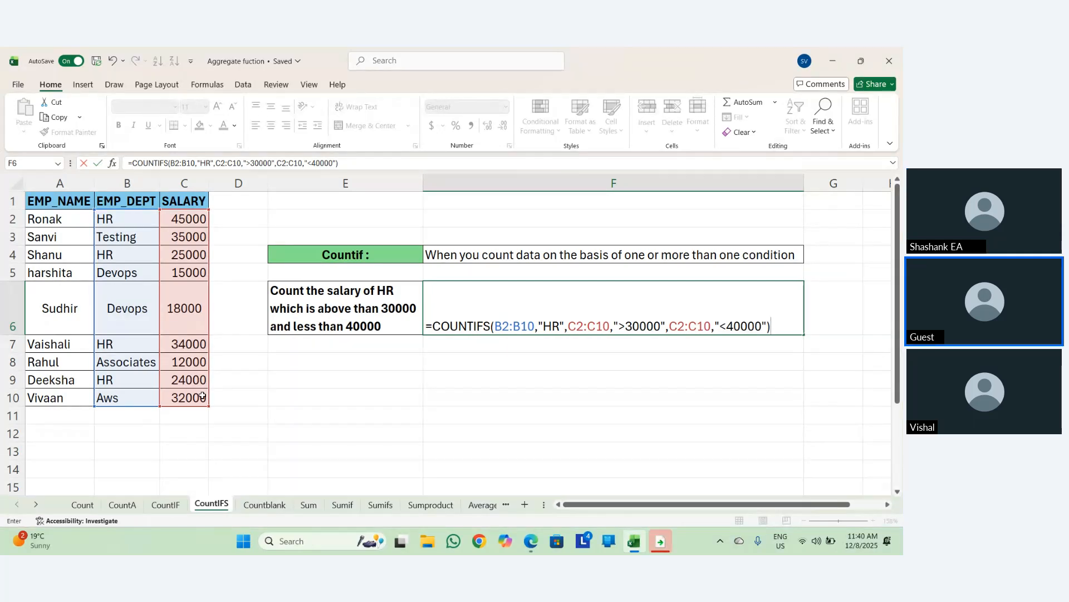
key(ctrl+Return)
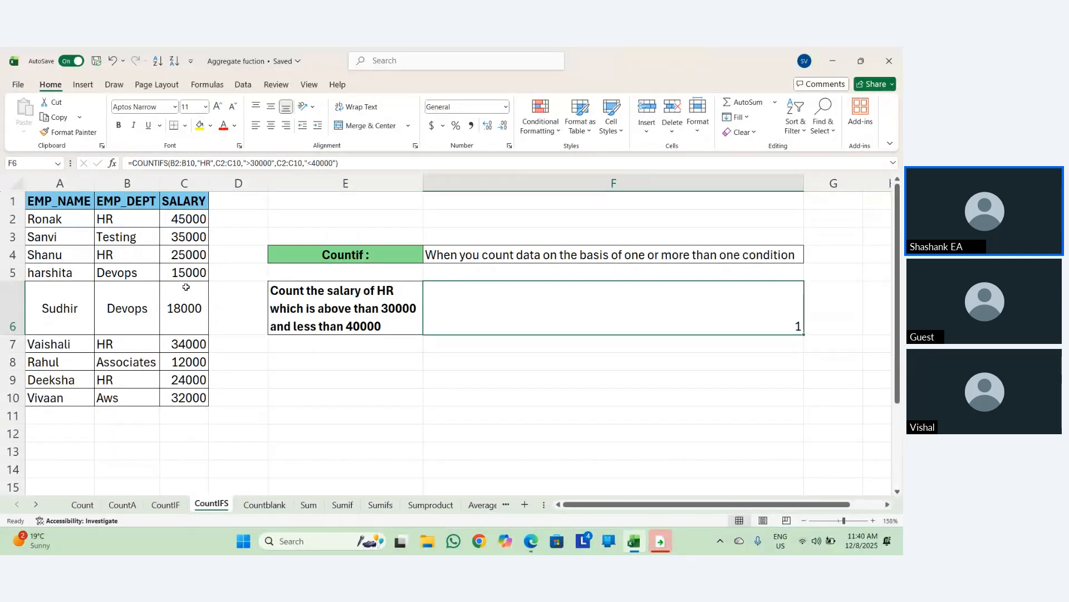
Examine the employee record in row 7 against the salary conditions and review the COUNTIFS formula in F6.
click(191, 342)
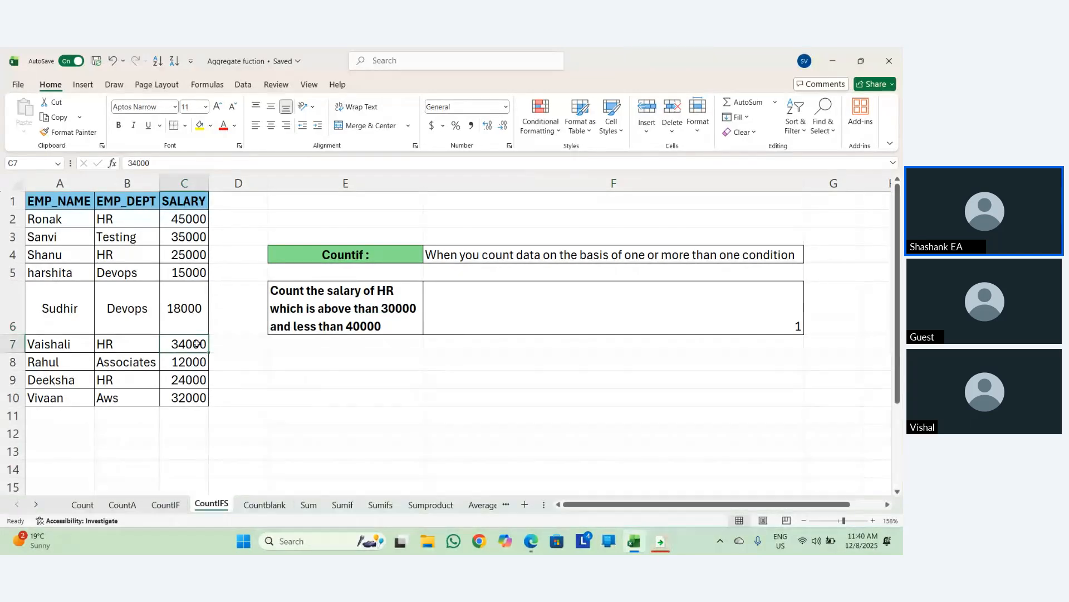
drag(85, 343, 191, 348)
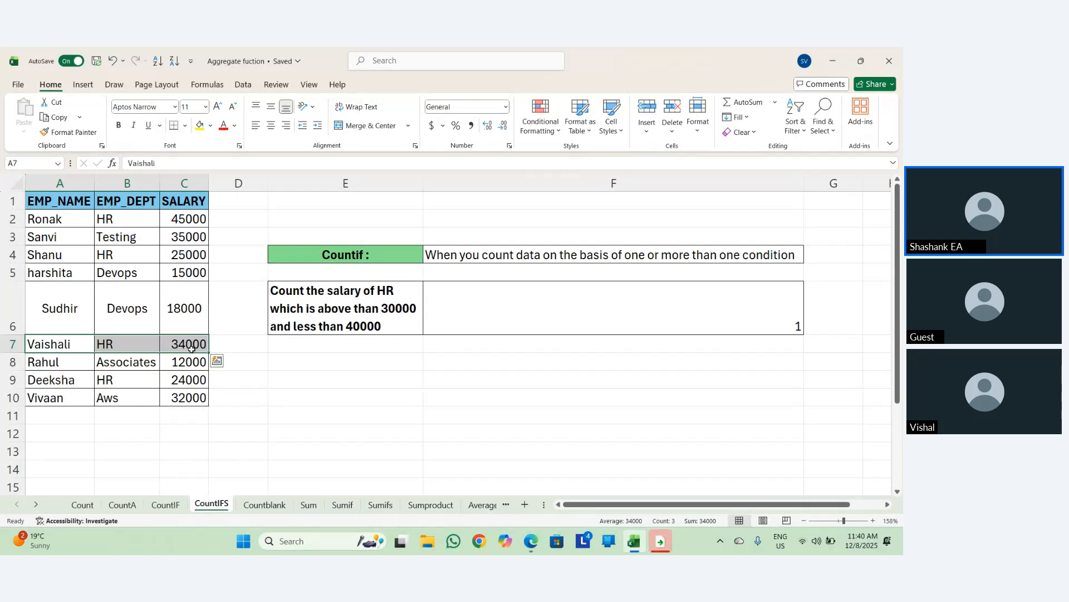
click(368, 346)
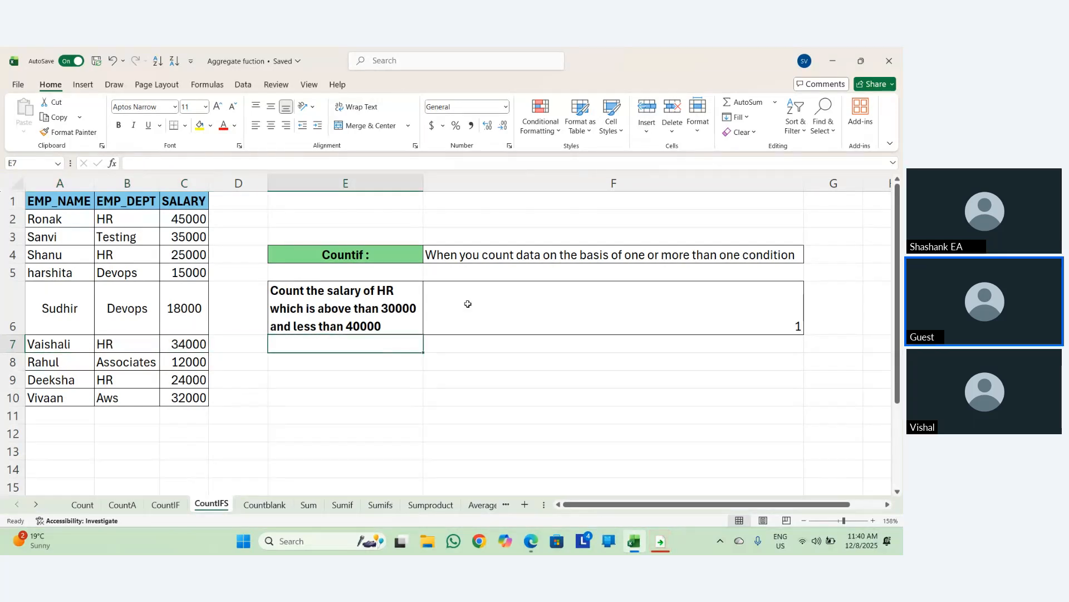
click(528, 294)
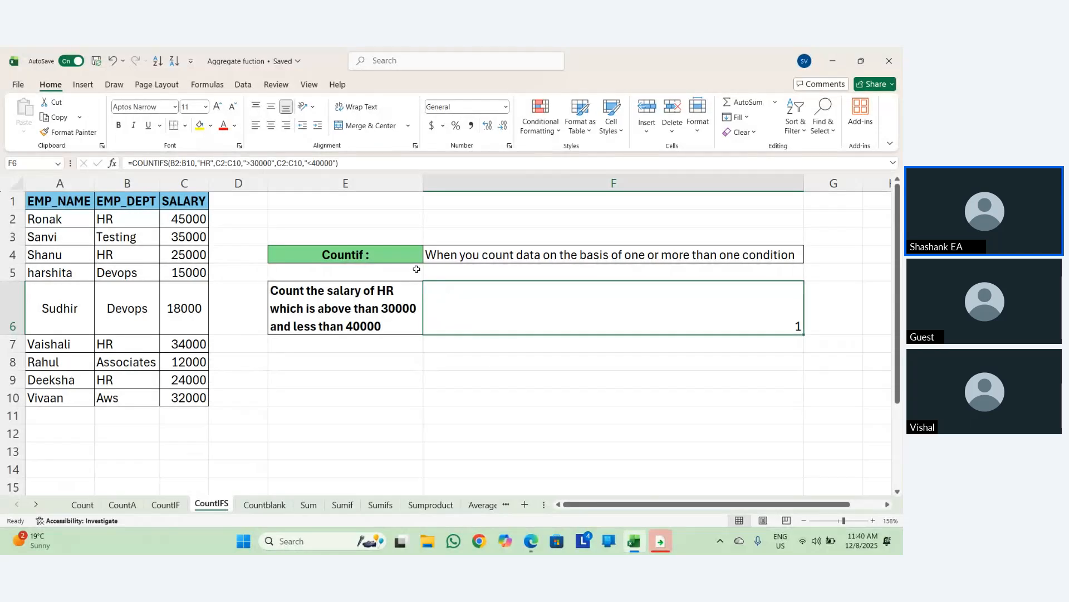
Correct the heading in E4 to "Countifs :".
double_click(357, 243)
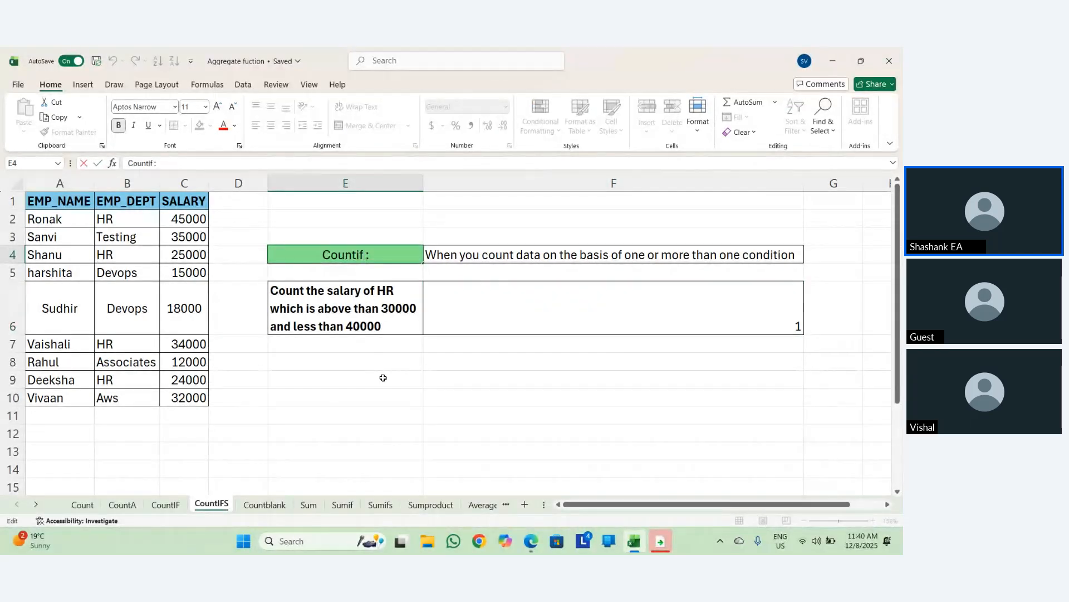
text(s)
key(Return)
key(Up)
key(Right)
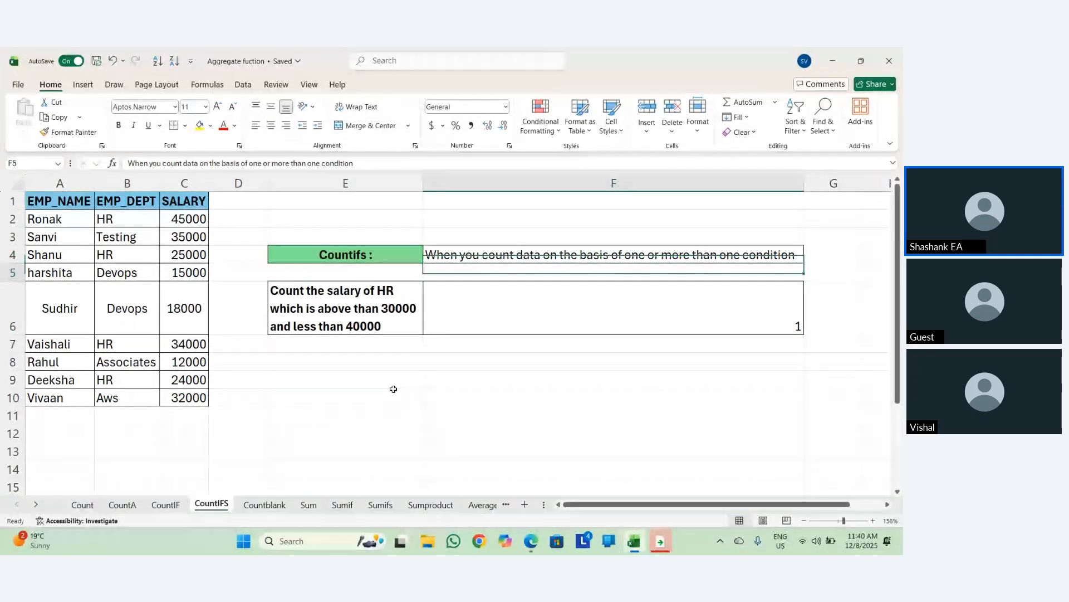
key(Down)
key(Down)
key(Left)
key(Left)
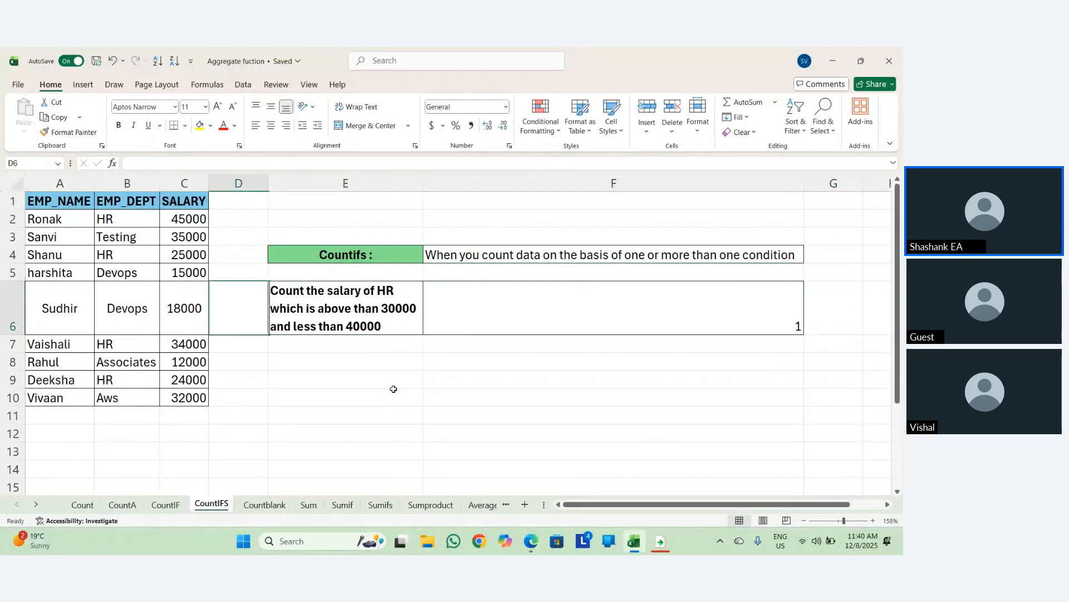
key(Right)
key(Down)
key(Left)
key(Down)
key(Right)
key(Up)
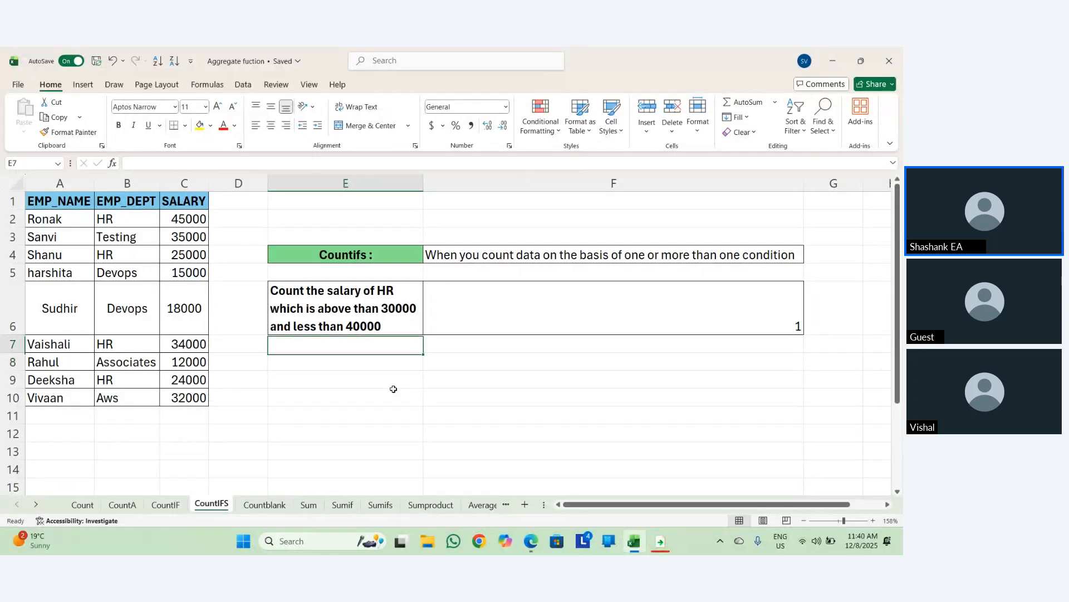
key(Up)
key(Left)
key(Left)
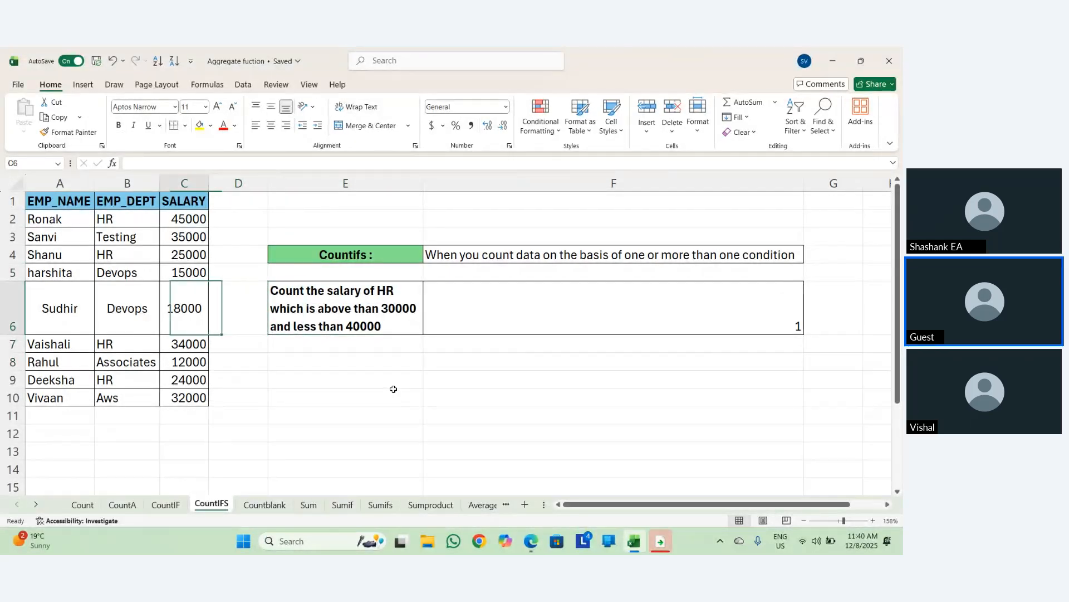
key(Right)
key(Right)
key(Left)
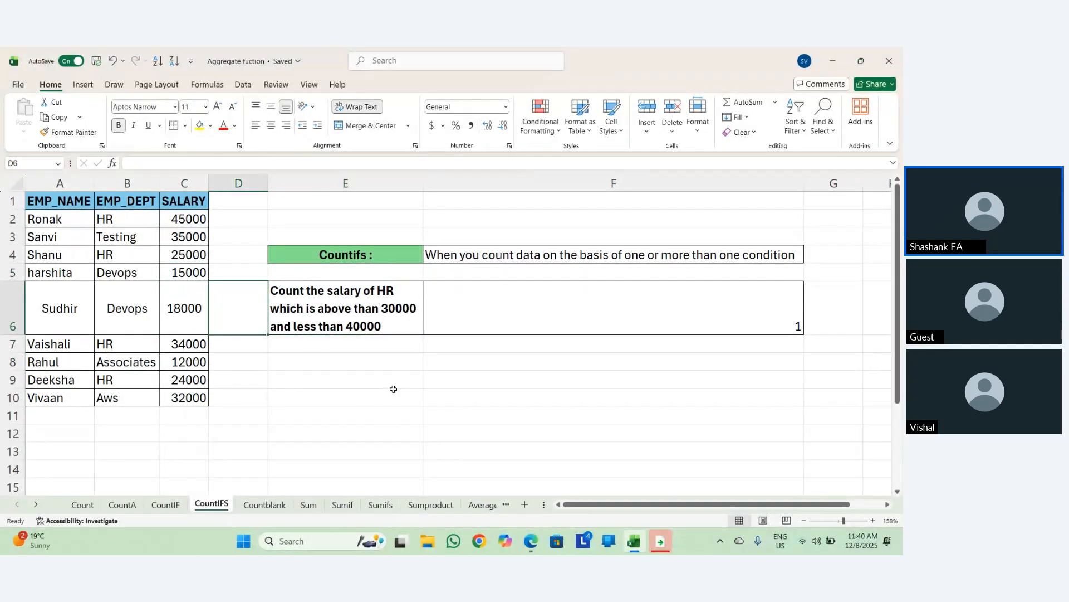
key(Right)
key(Right)
key(Up)
key(Down)
key(Up)
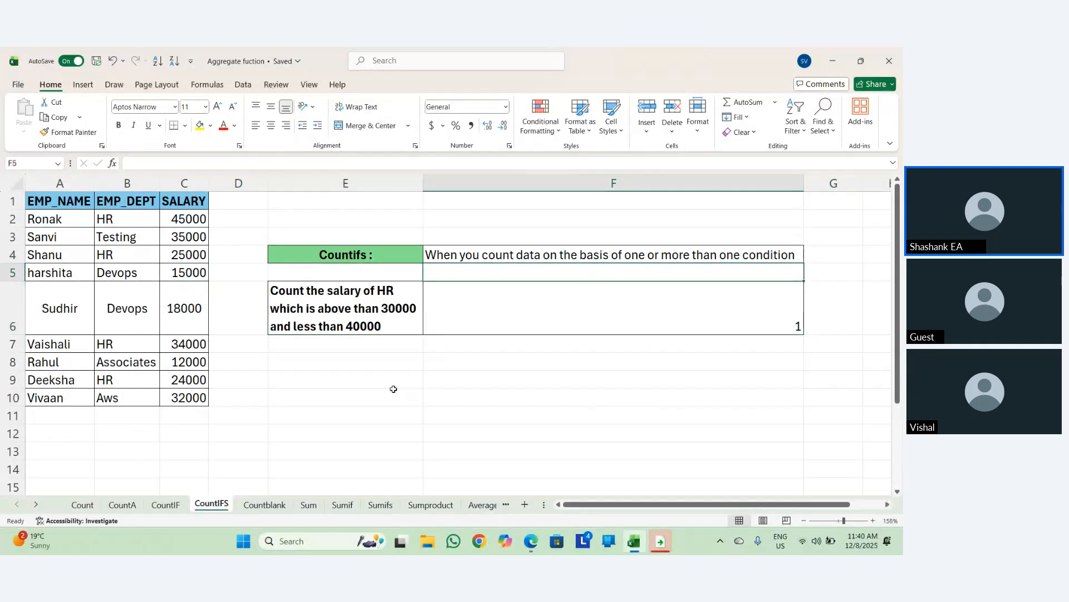
key(Down)
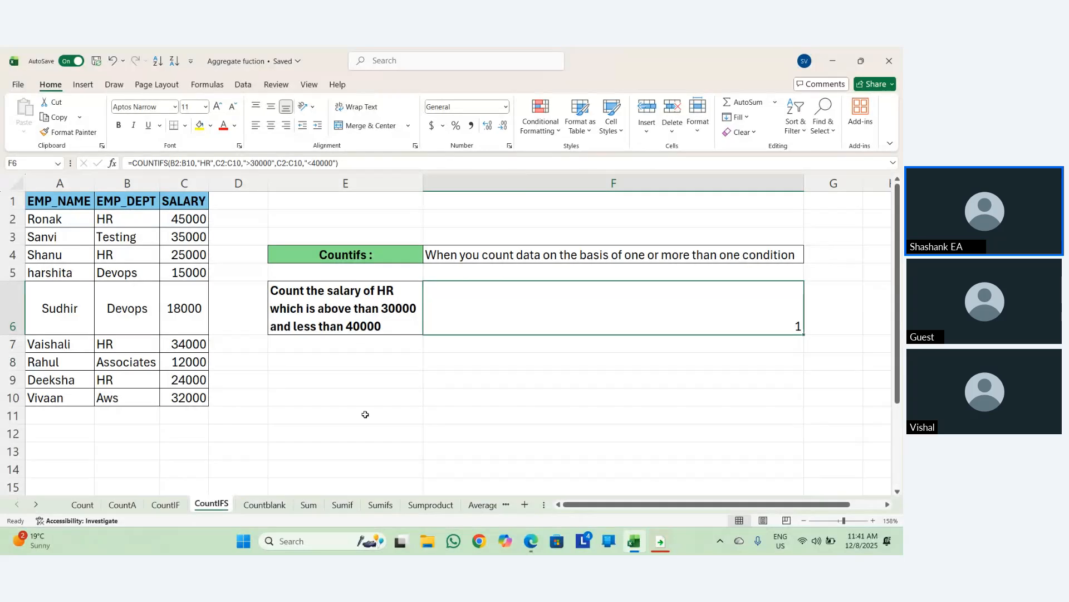
Open the Countblank sheet and clear the existing formula from G9.
click(268, 505)
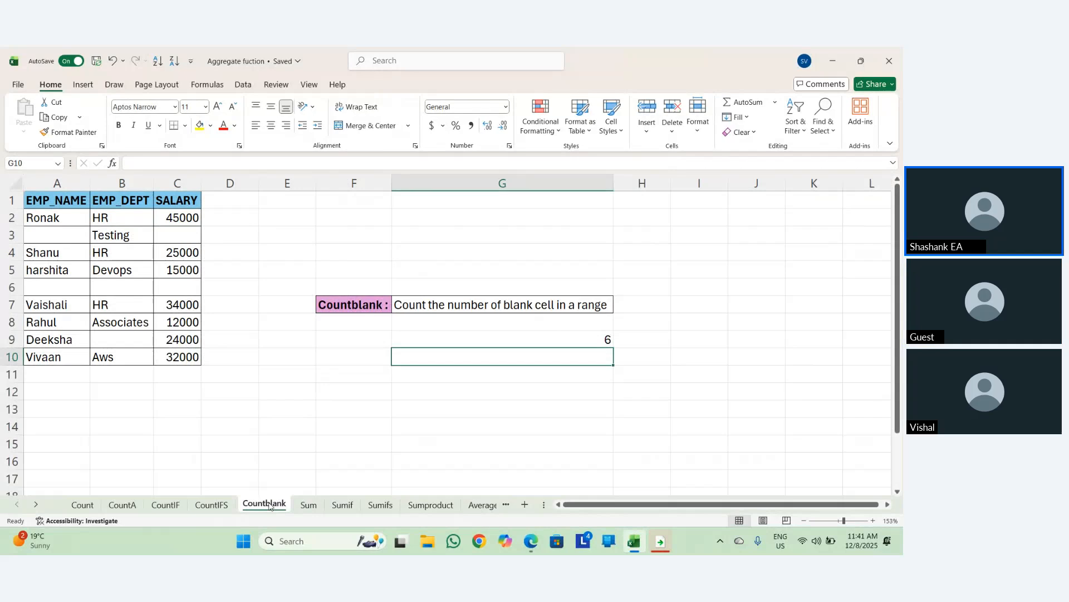
click(475, 341)
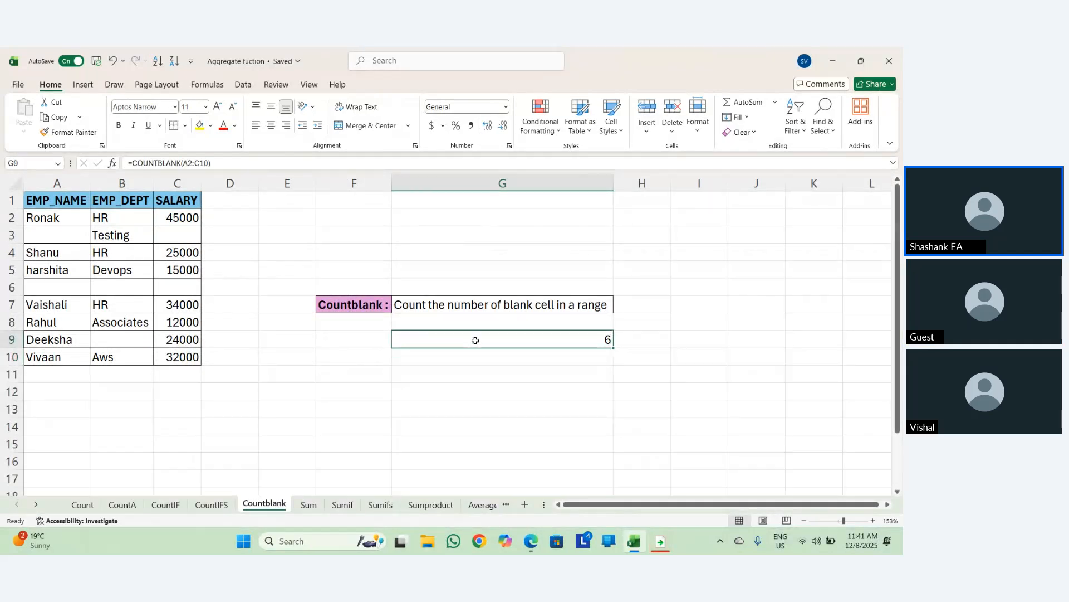
key(Delete)
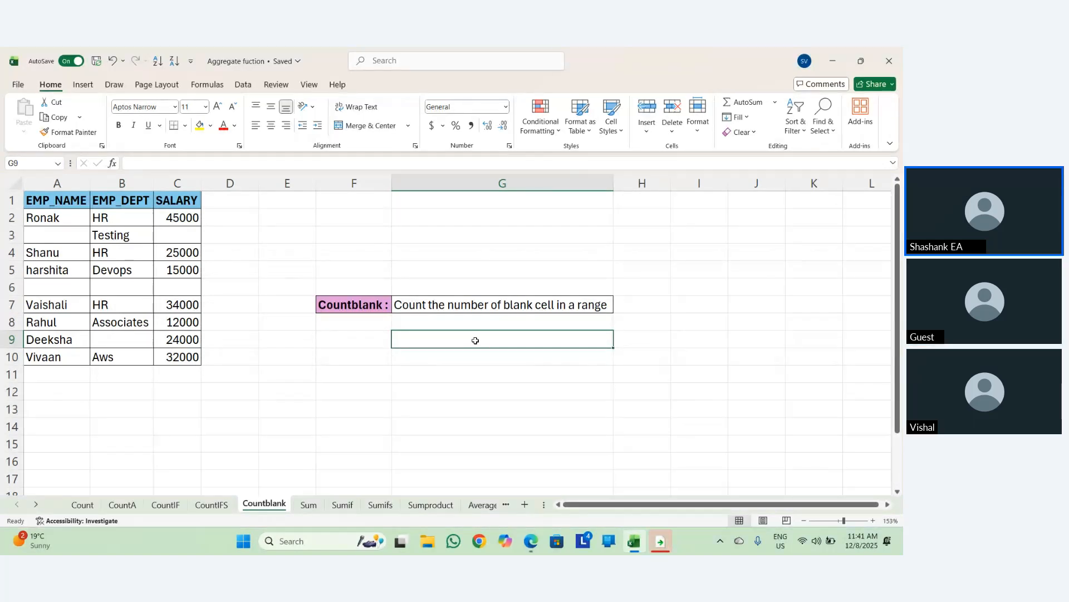
Enter a COUNTBLANK formula in G8 for the employee table range A2:C10.
key(Up)
text(=)
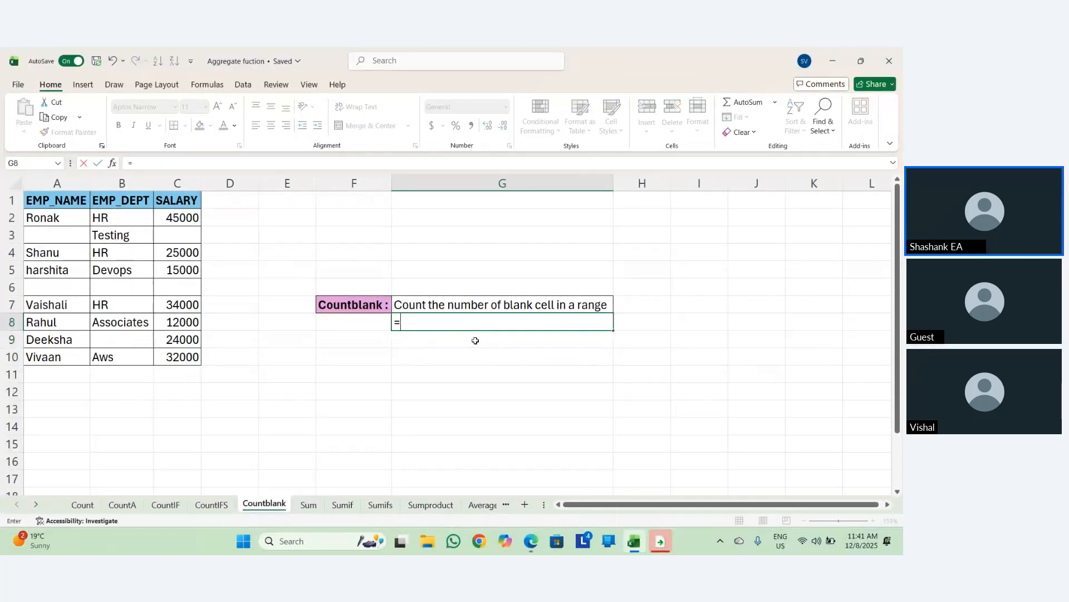
text(countbl)
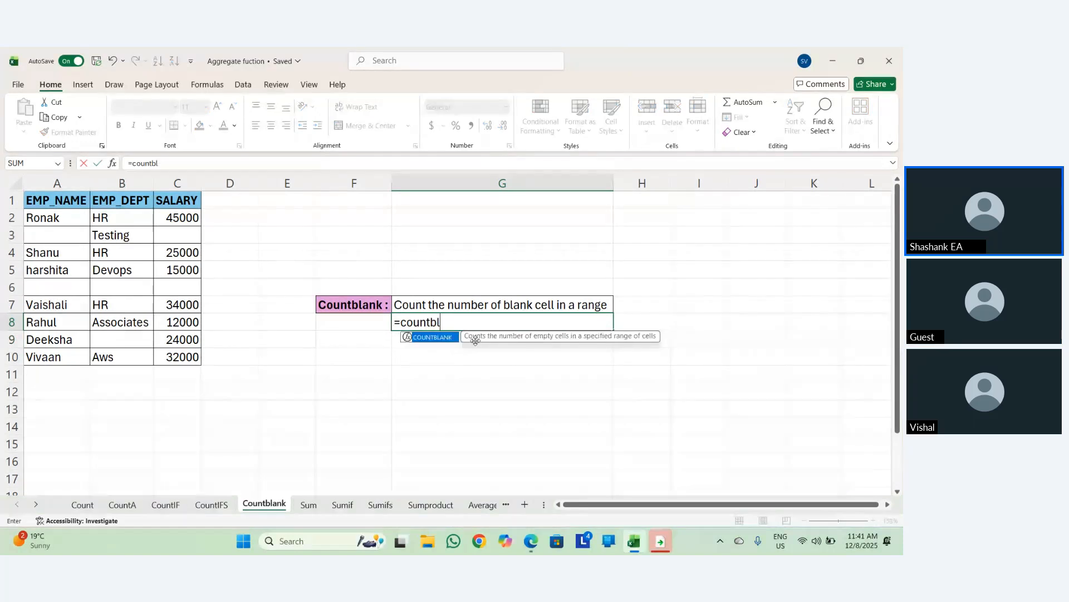
text(ank)
key(Tab)
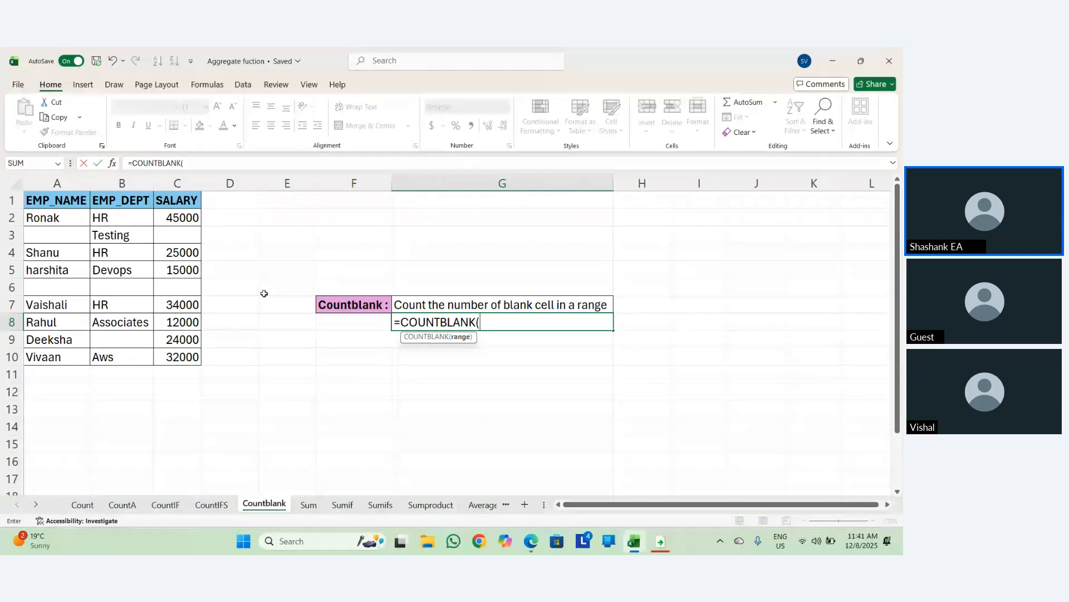
drag(70, 221, 182, 354)
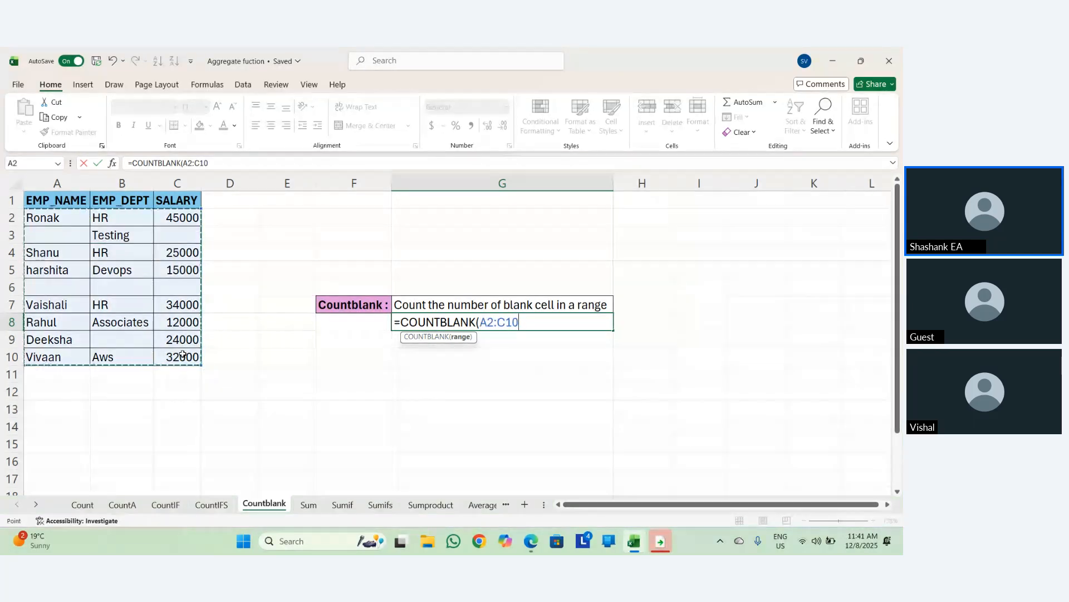
text())
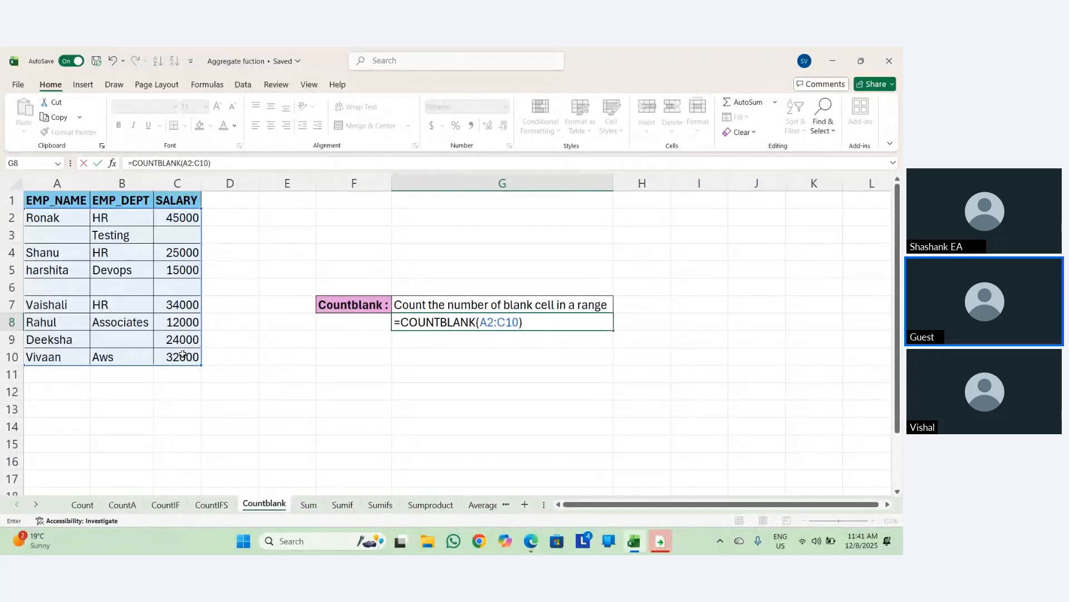
key(Return)
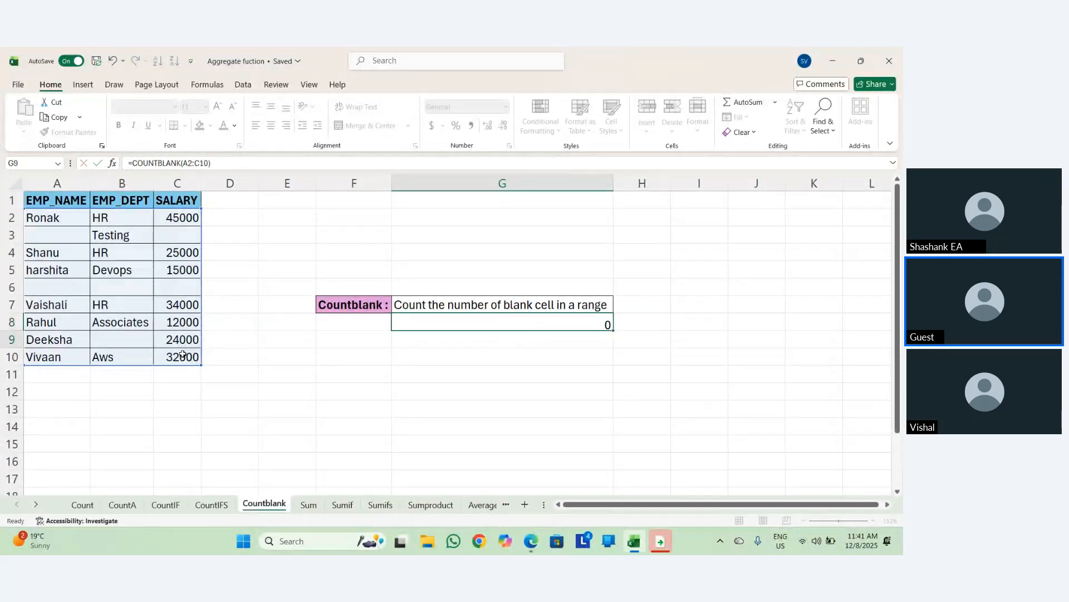
Center the COUNTBLANK result horizontally in G8.
key(Up)
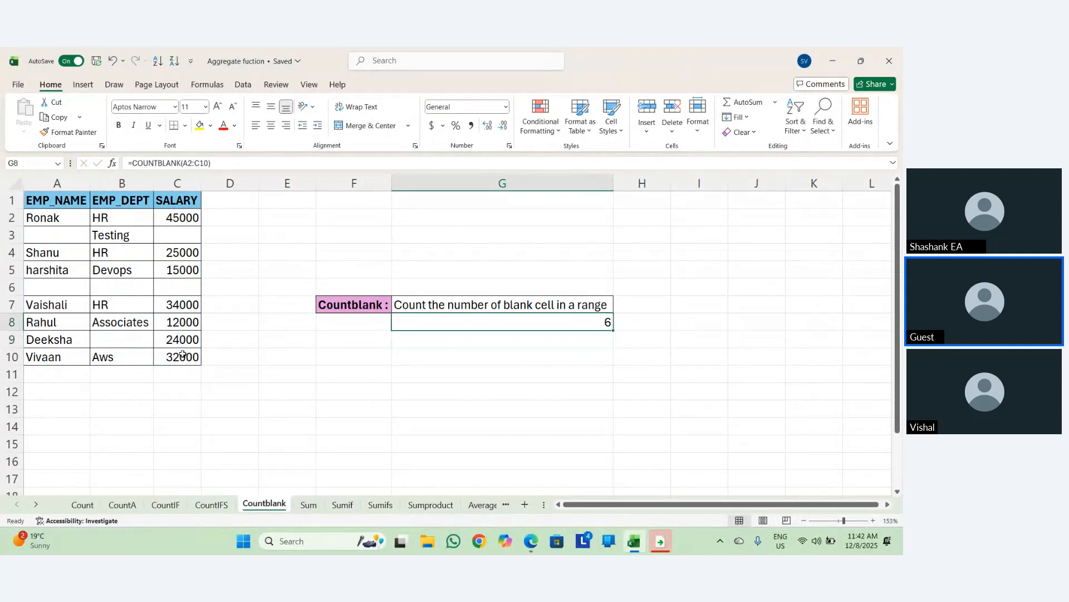
key(alt)
key(a)
key(c)
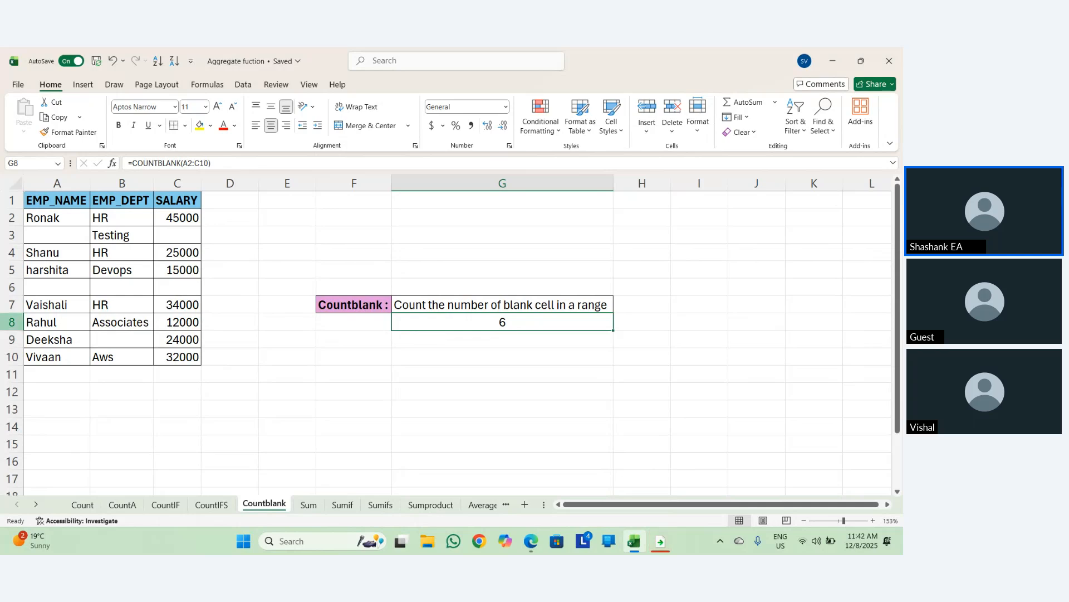
Check the blank cells in rows 3 and 6 of the employee table against the COUNTBLANK result in G8.
click(176, 234)
click(65, 237)
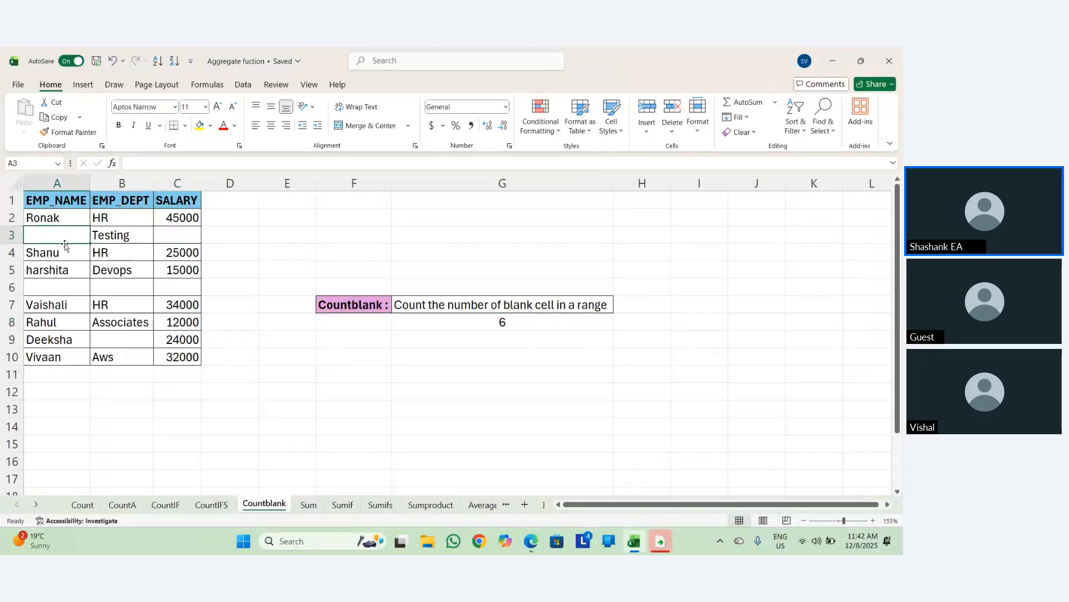
click(77, 282)
click(144, 281)
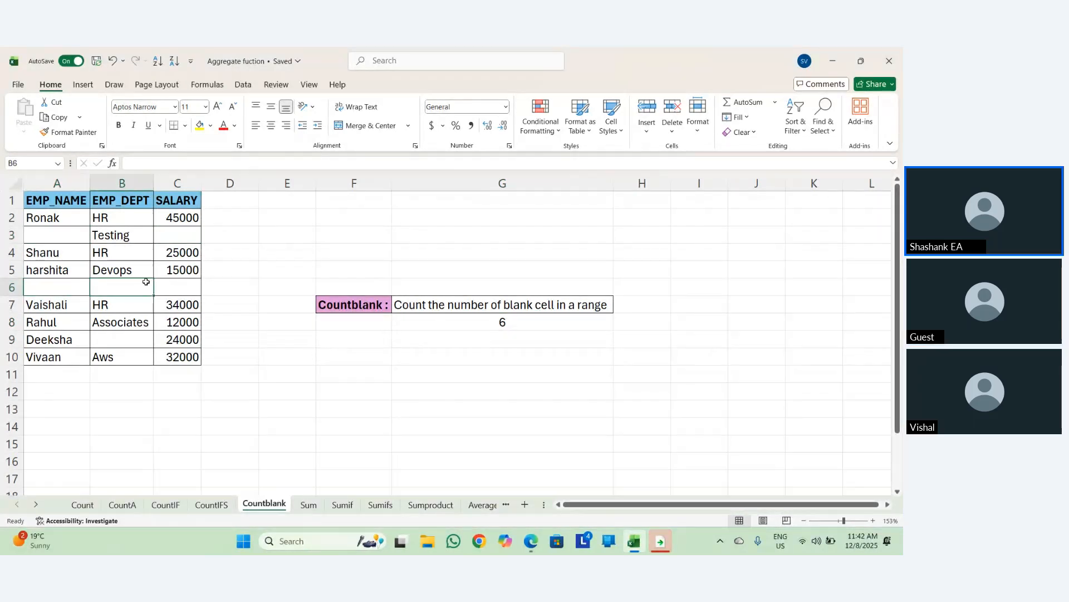
click(195, 283)
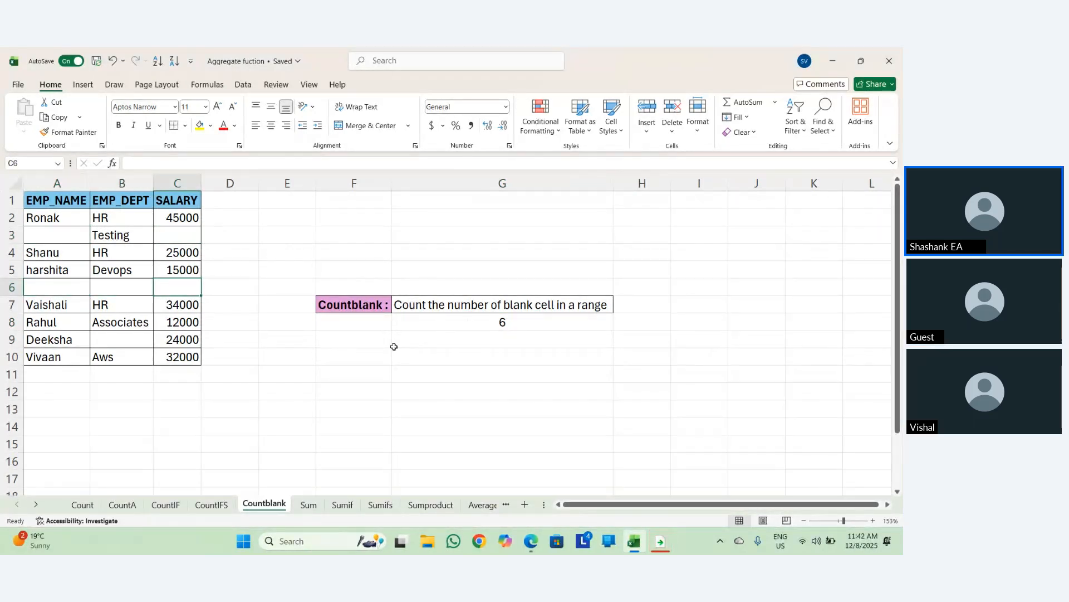
click(440, 329)
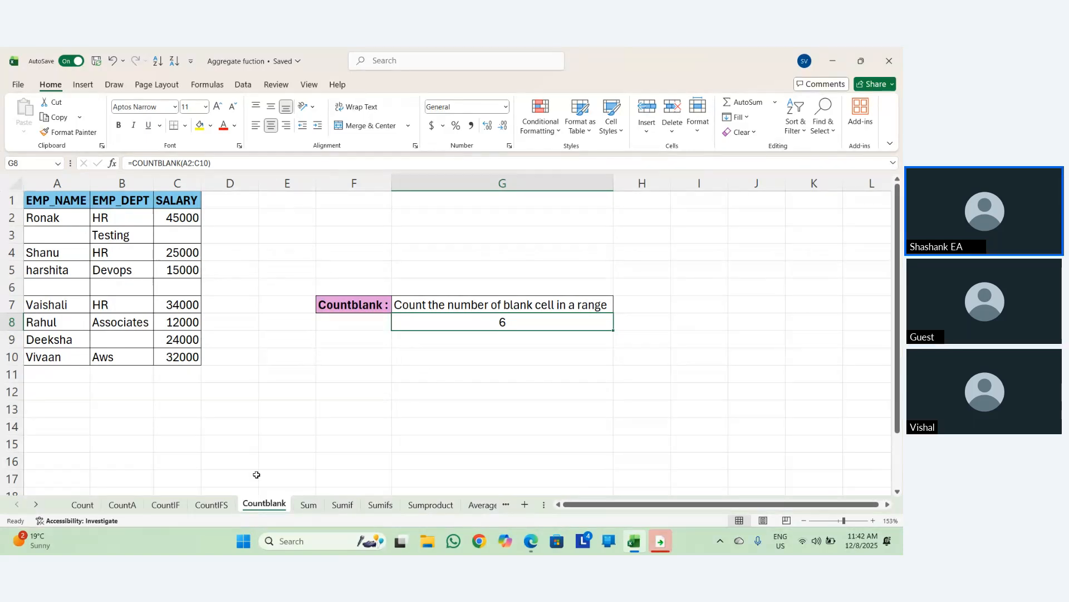
Open the Sum sheet and clear the existing formula from the Total salary cell G7.
click(308, 504)
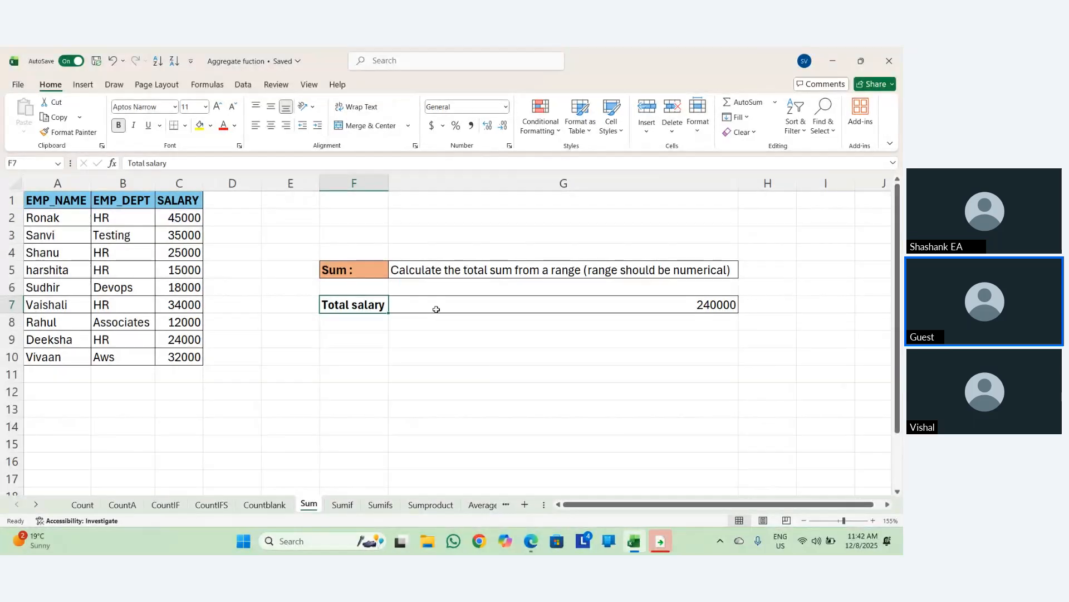
click(436, 309)
double_click(439, 308)
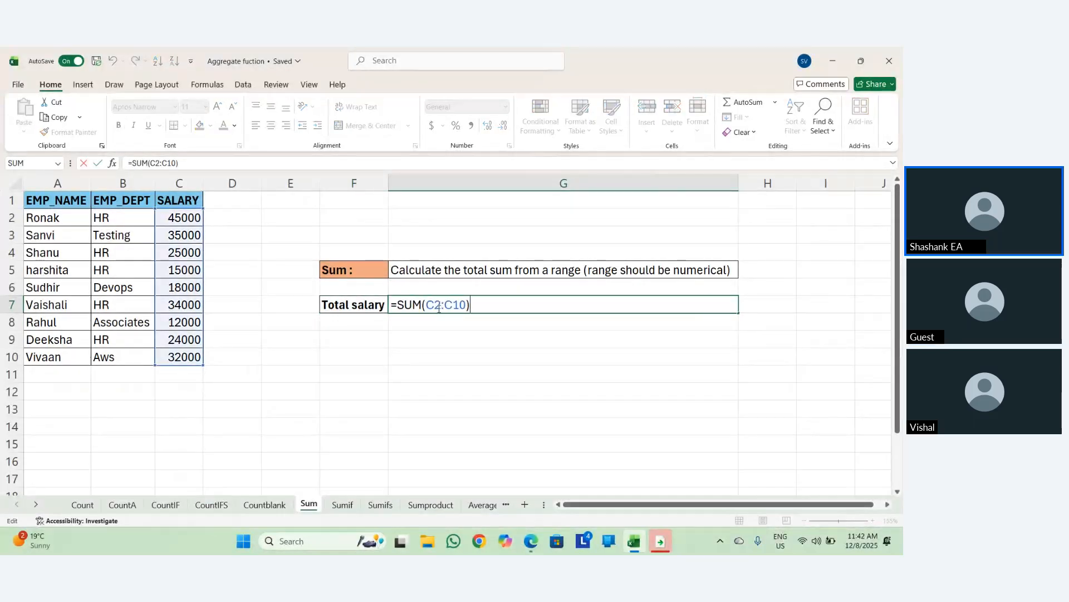
key(BackSpace)
key(BackSpace)
key(BackSpace)
key(BackSpace)
key(BackSpace)
key(BackSpace)
key(BackSpace)
key(BackSpace)
key(BackSpace)
key(BackSpace)
key(BackSpace)
key(BackSpace)
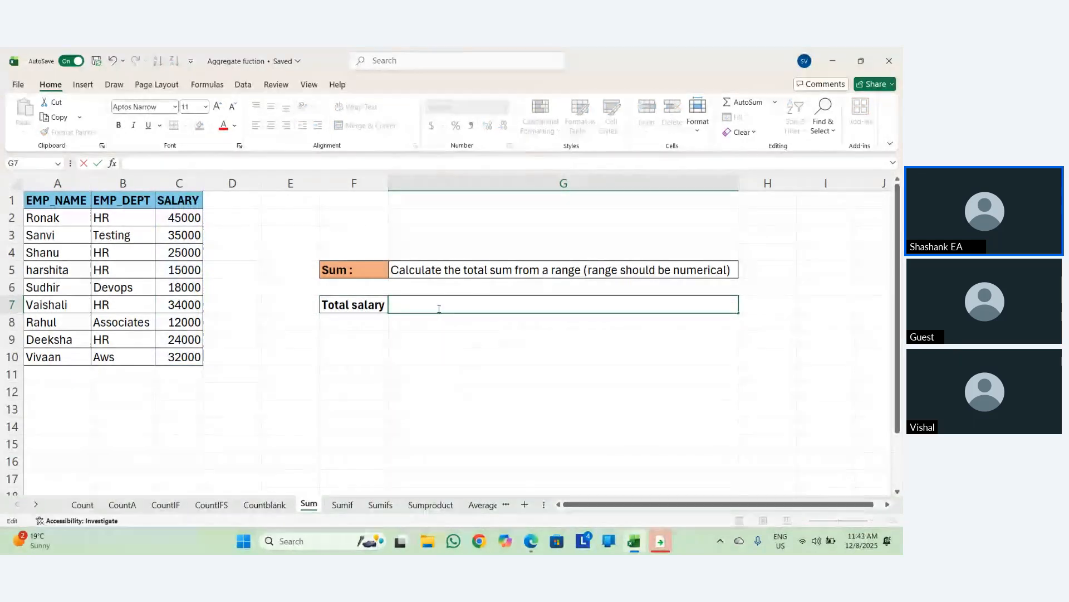
key(Return)
key(Left)
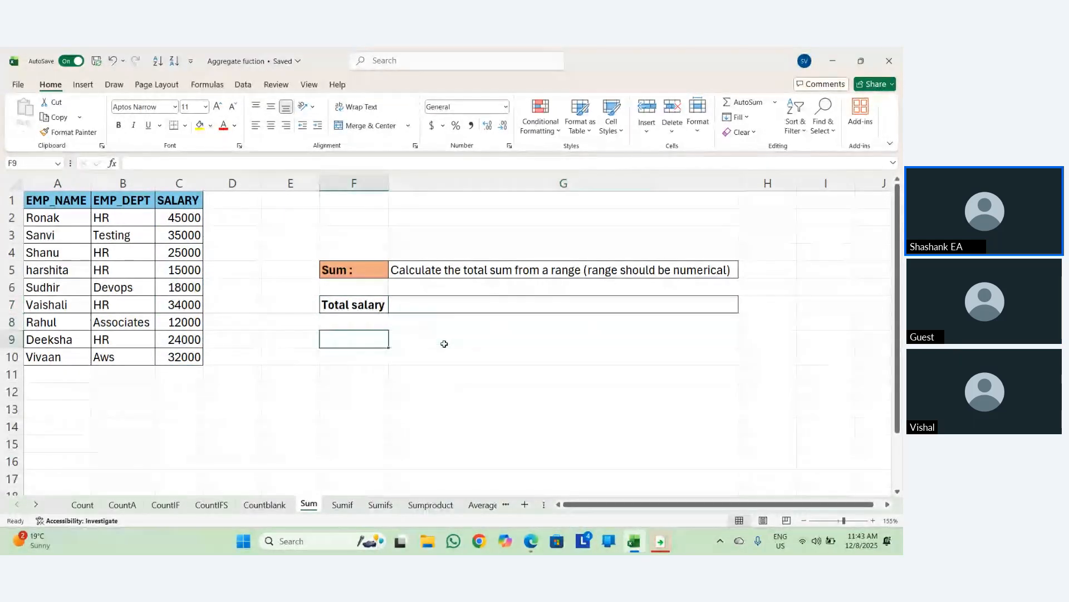
key(Right)
key(Right)
key(Up)
key(Left)
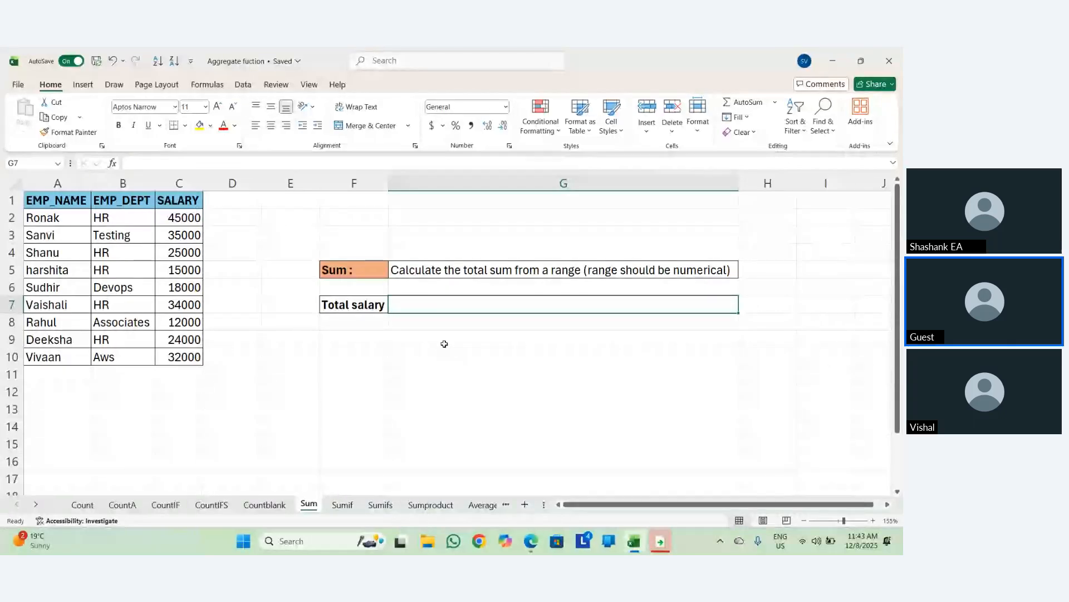
key(Down)
key(Up)
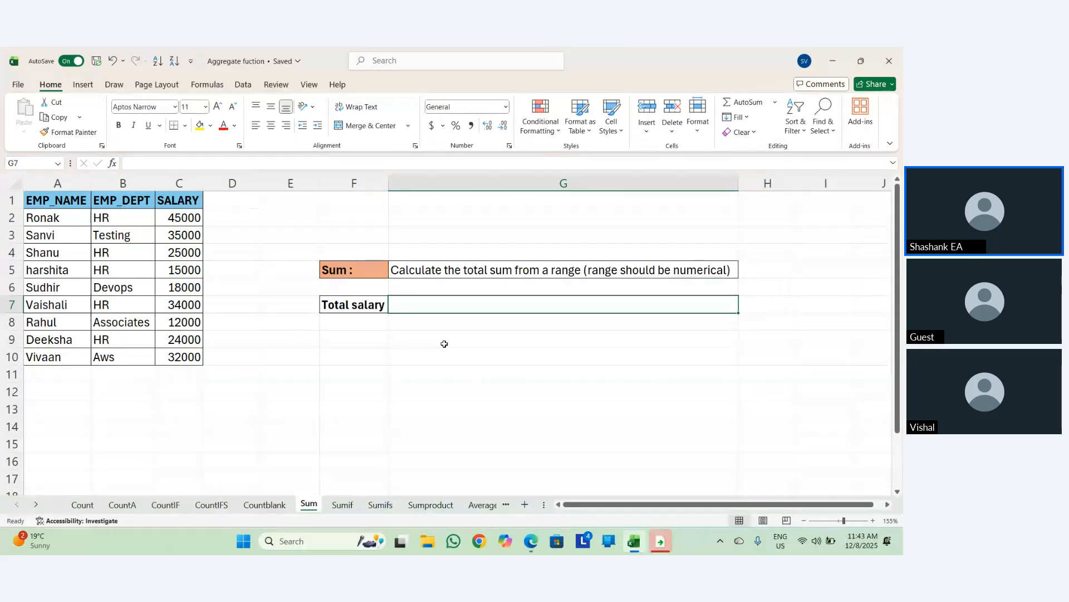
Try to enter a SUM formula without any arguments in the Total salary cell G7.
text(=SUM()
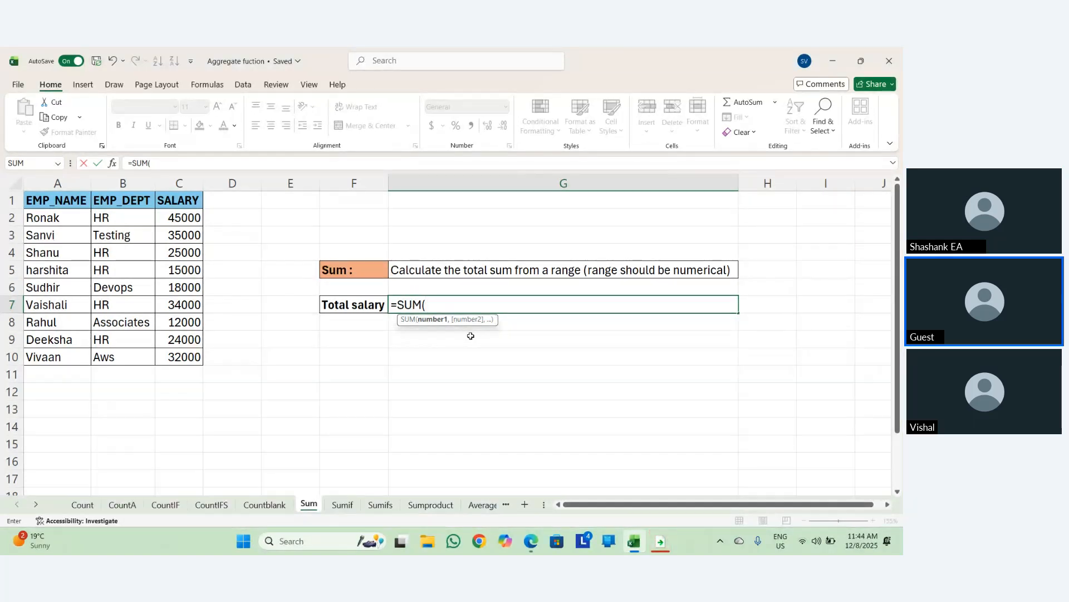
mouse_move(665, 539)
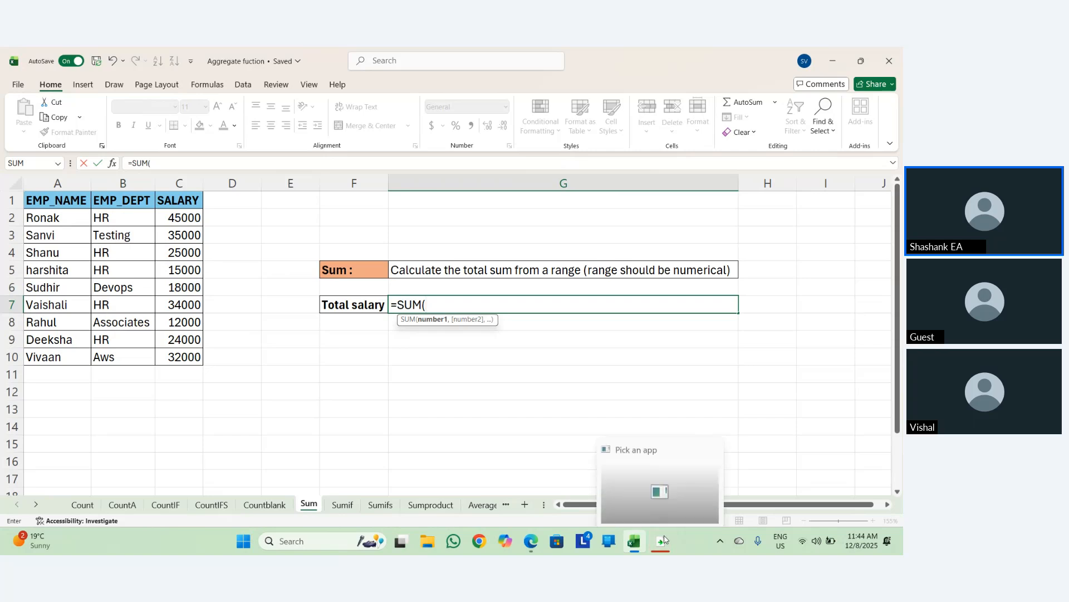
click(568, 357)
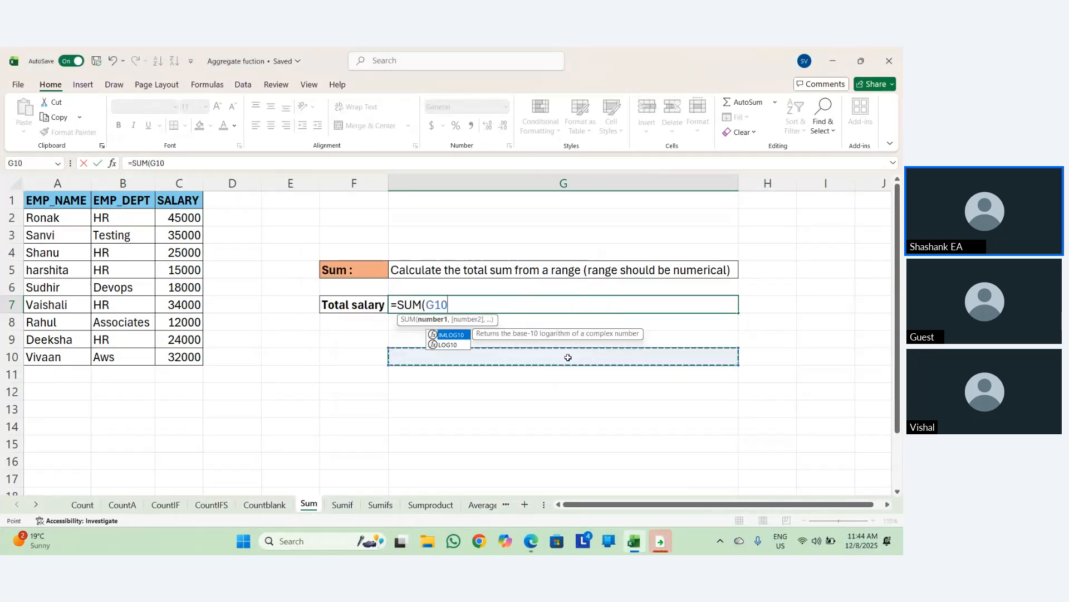
key(BackSpace)
key(BackSpace)
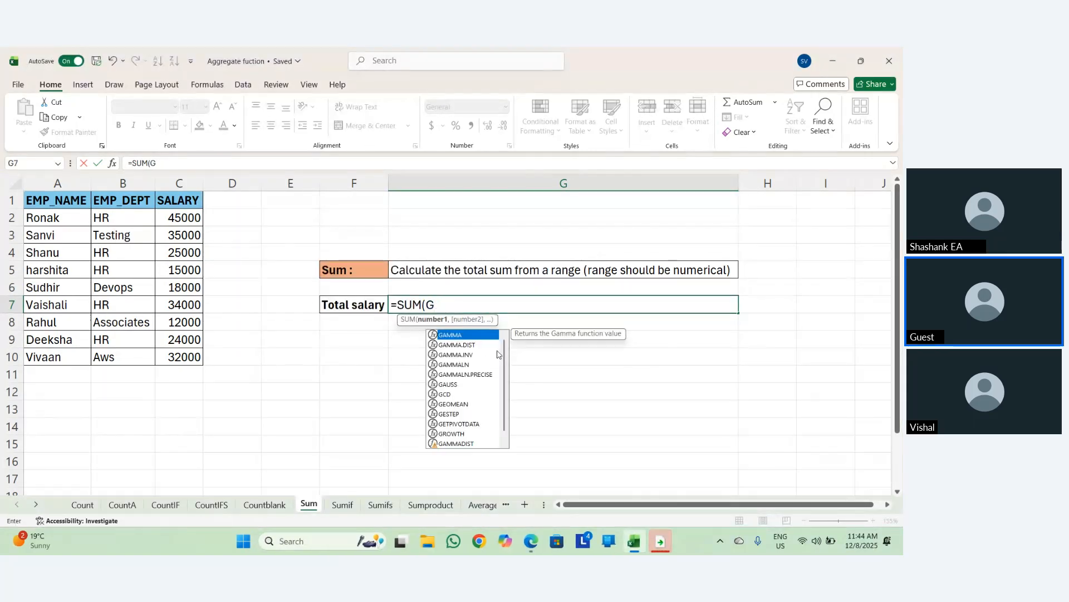
key(BackSpace)
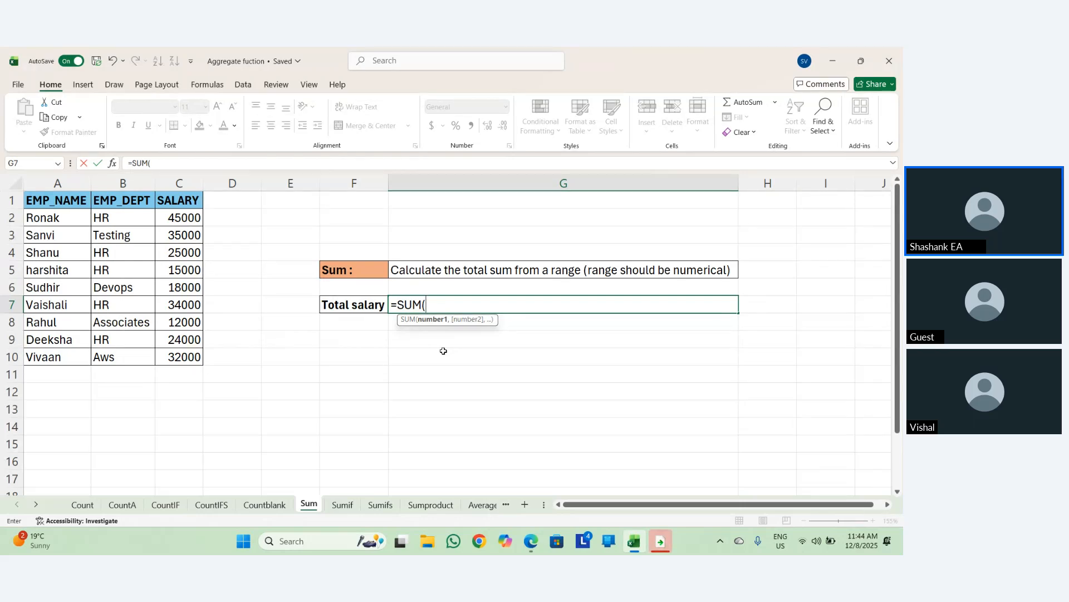
text())
key(Return)
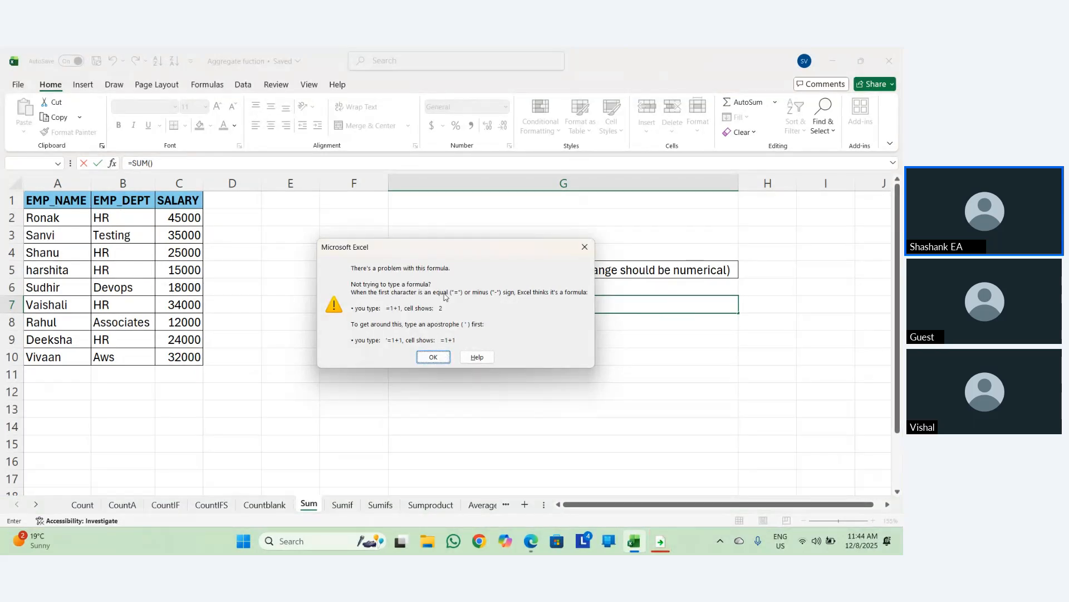
click(439, 358)
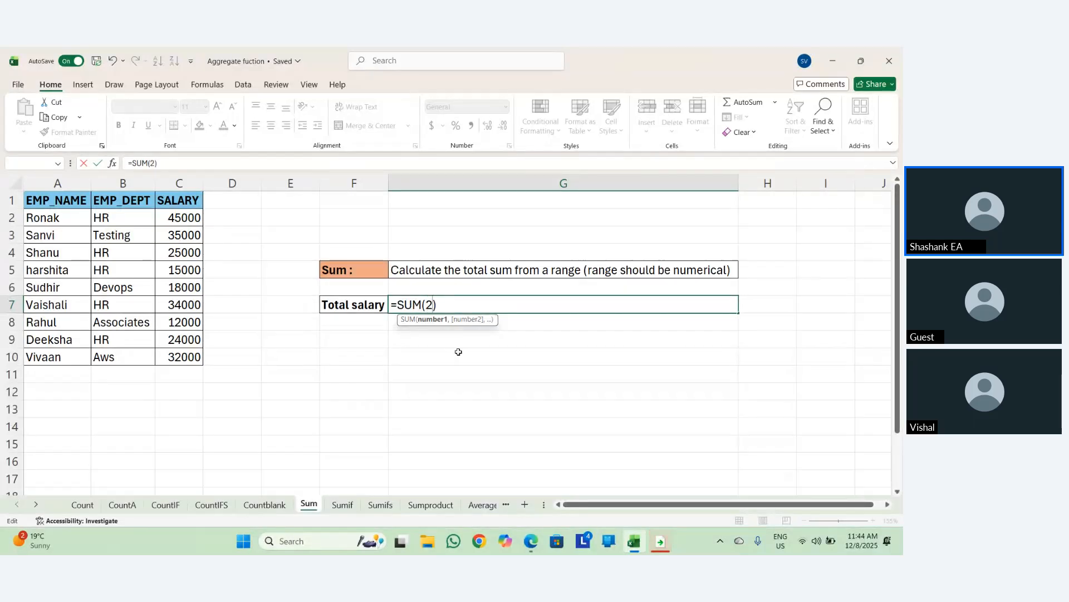
Enter 2 as the SUM argument in G7 and extend the formula to =SUM(2,5).
key(Return)
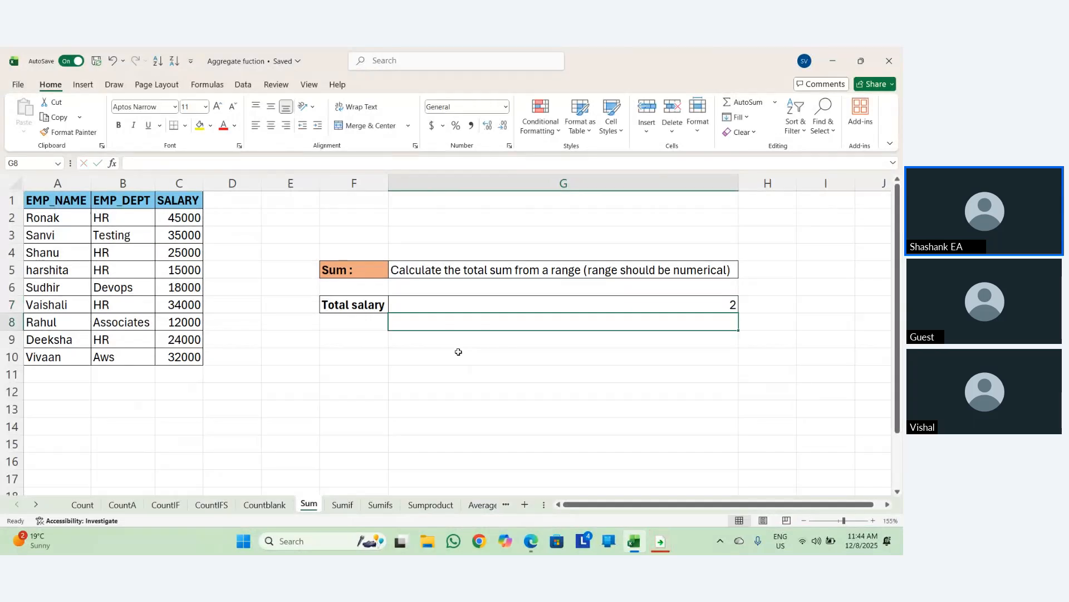
key(Up)
key(F2)
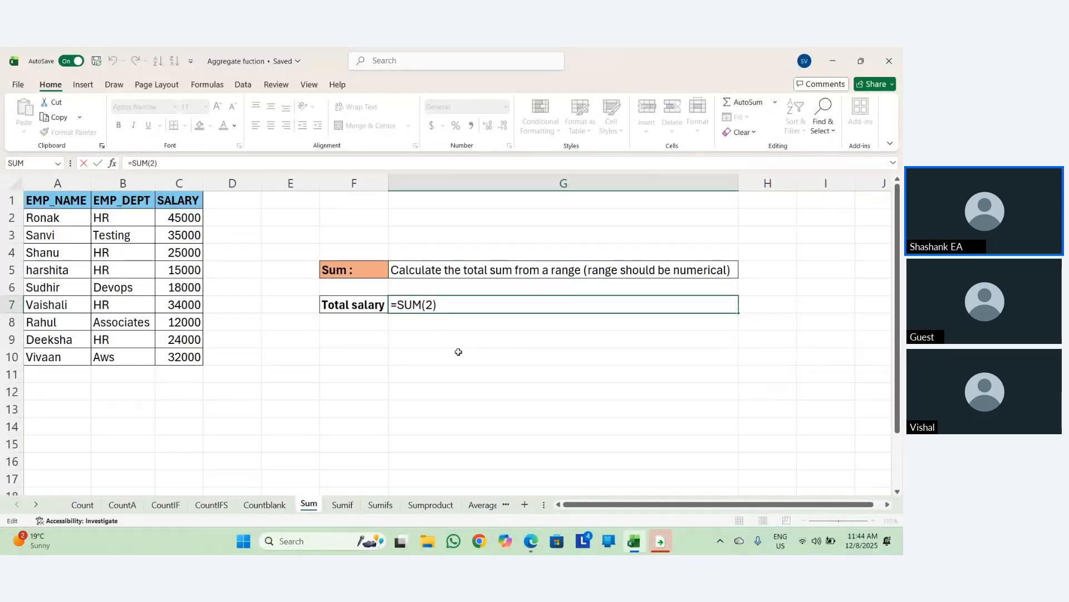
key(Left)
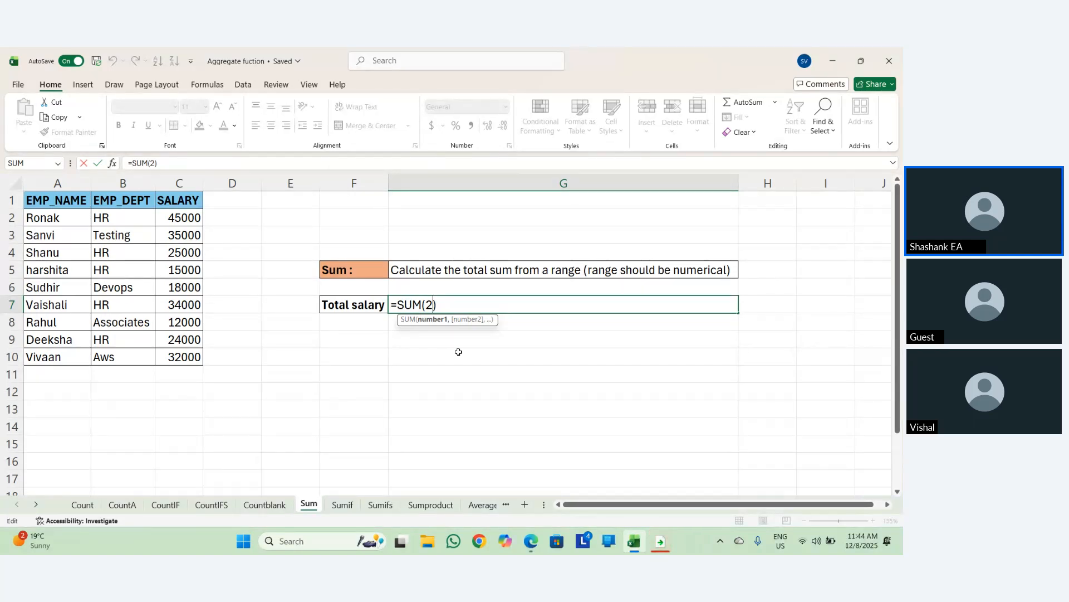
text(,5)
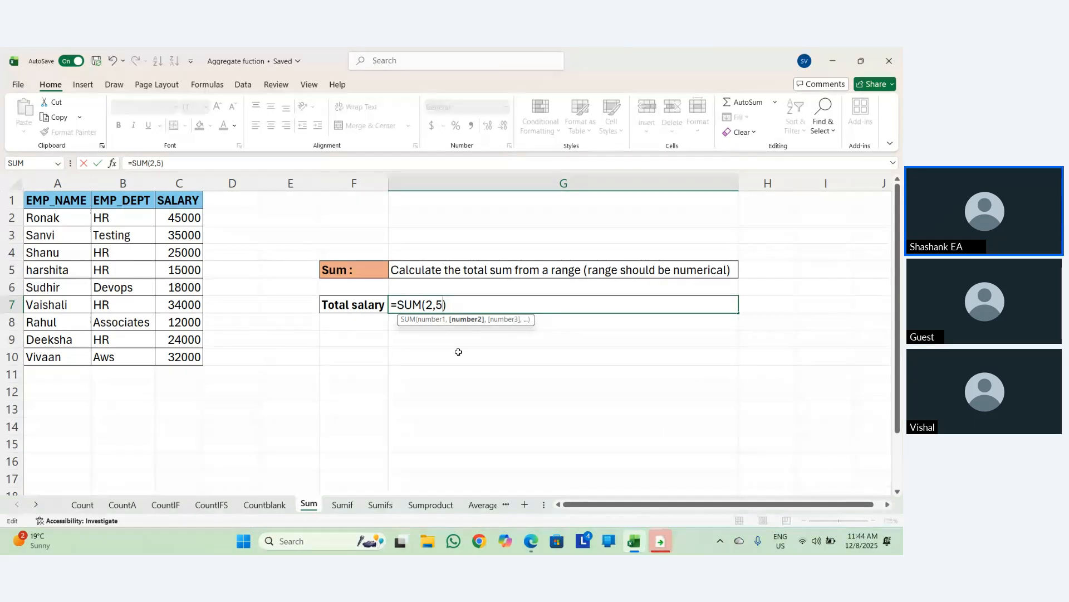
key(Return)
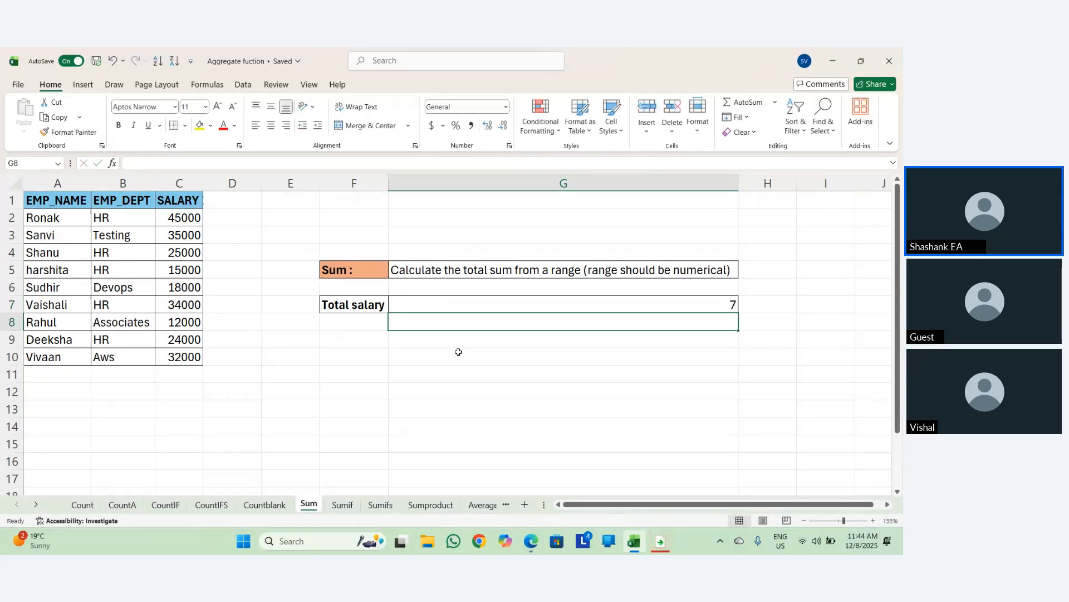
Replace the SUM arguments in the Total salary cell G7 with the salary range C2:C10.
key(Up)
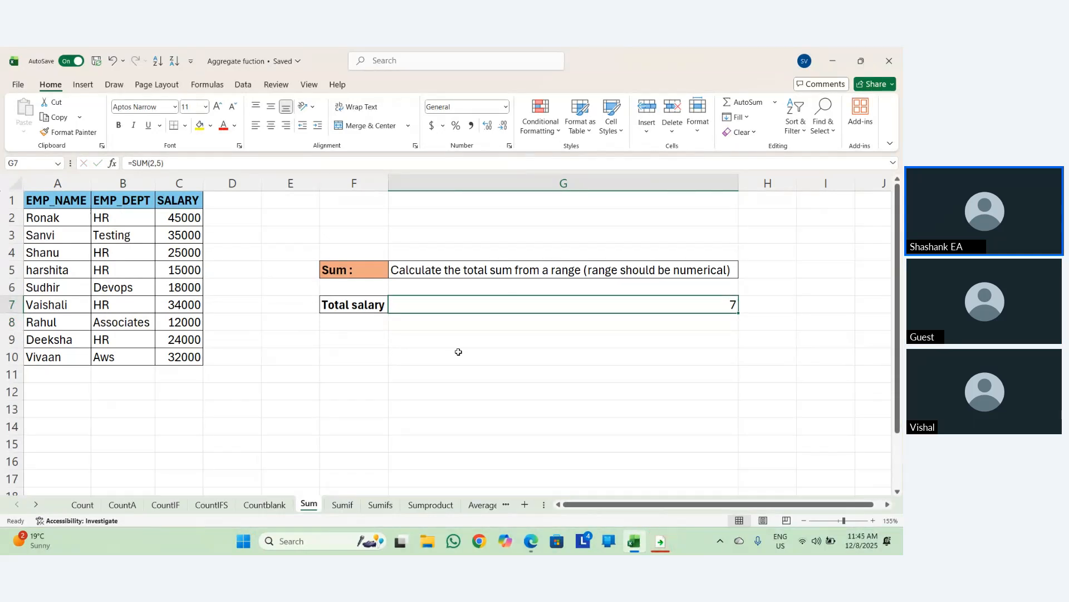
key(F2)
key(BackSpace)
key(BackSpace)
key(BackSpace)
key(BackSpace)
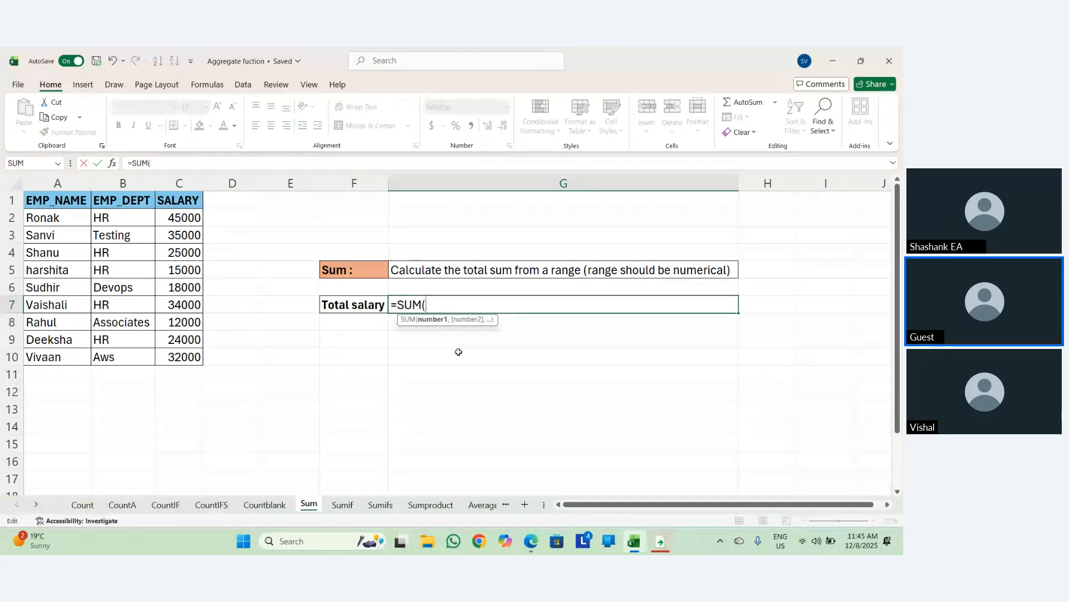
drag(170, 219, 182, 354)
key(Return)
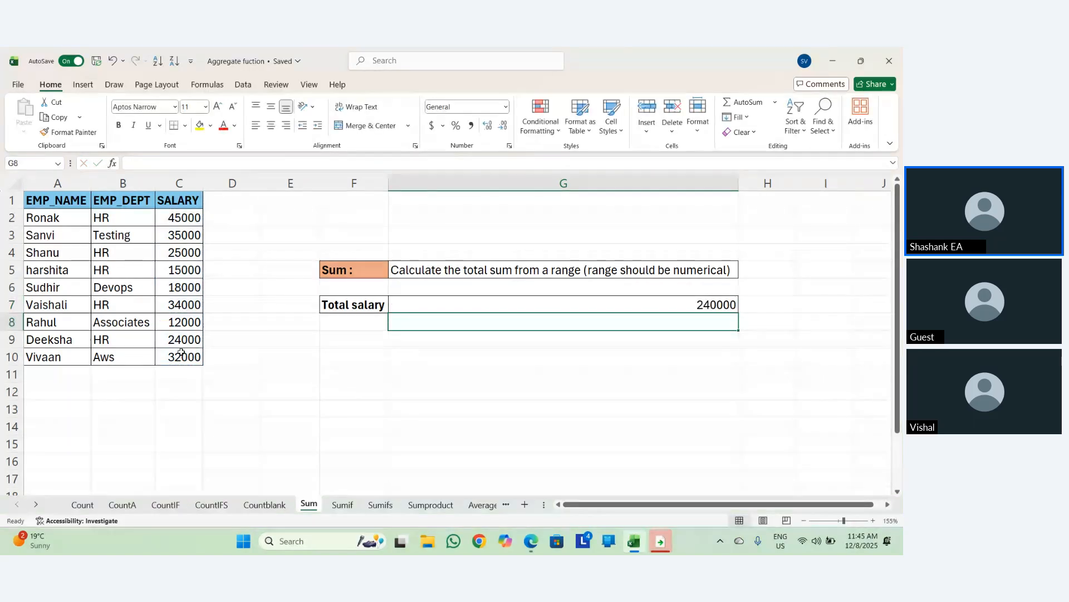
Center the total salary result in G7 horizontally and make it bold.
key(Up)
key(alt+h)
key(a)
key(c)
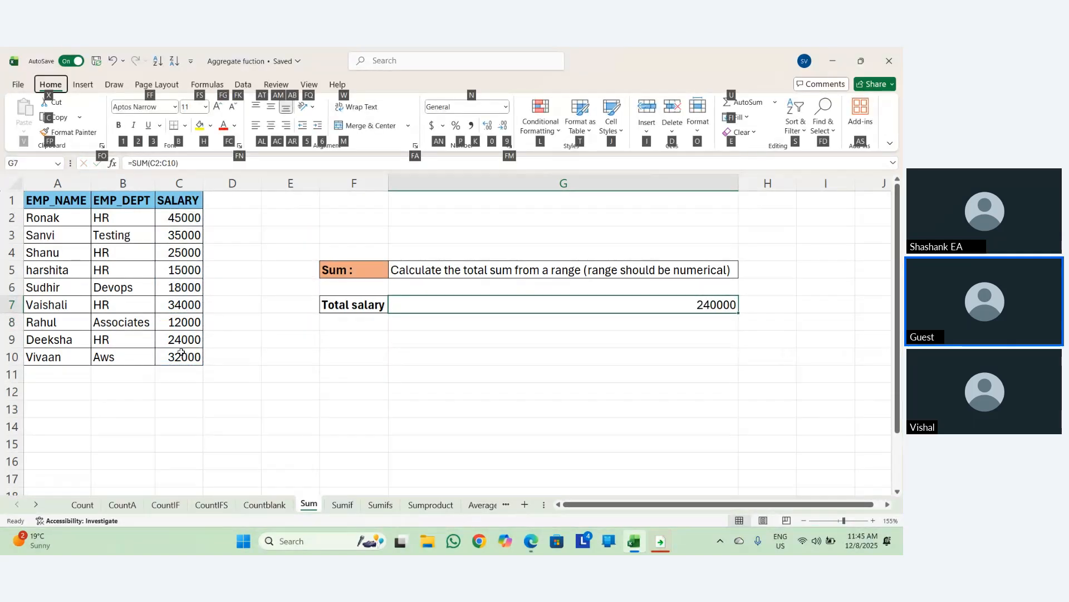
key(ctrl+b)
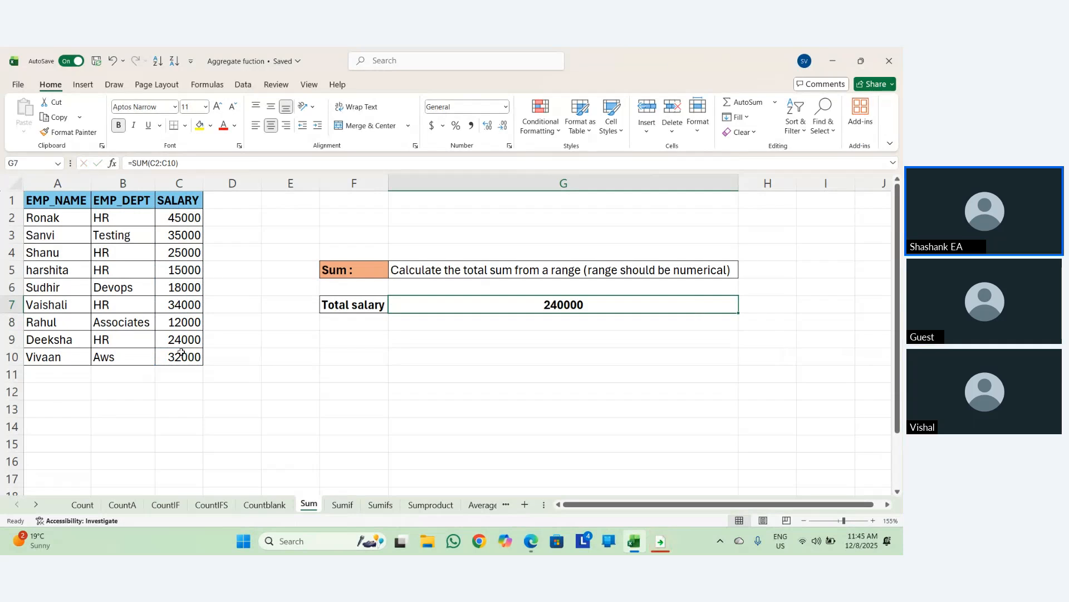
key(Down)
key(Left)
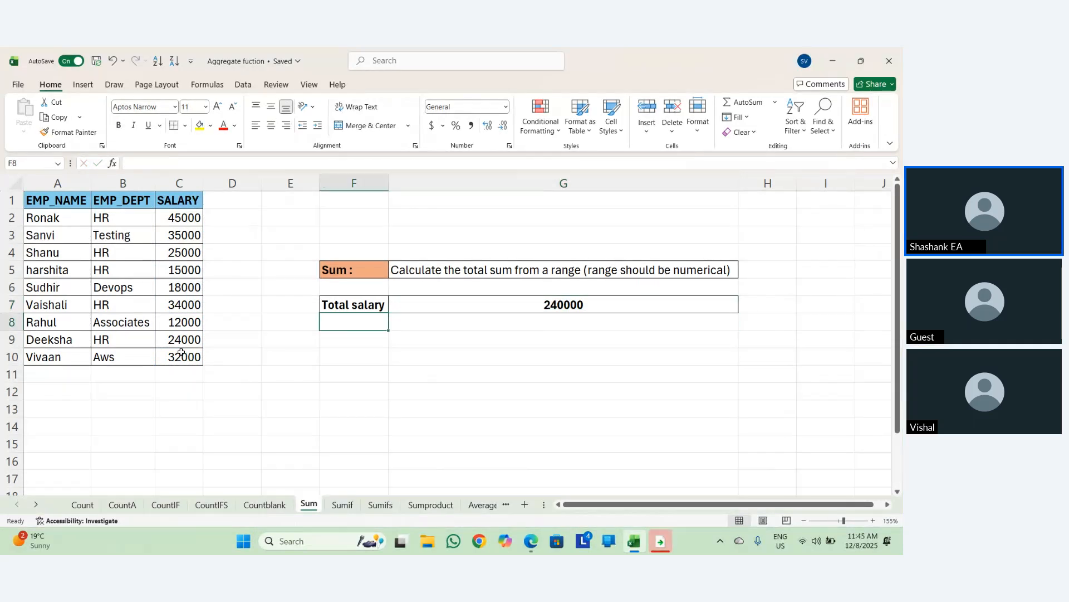
key(Right)
key(Up)
key(Down)
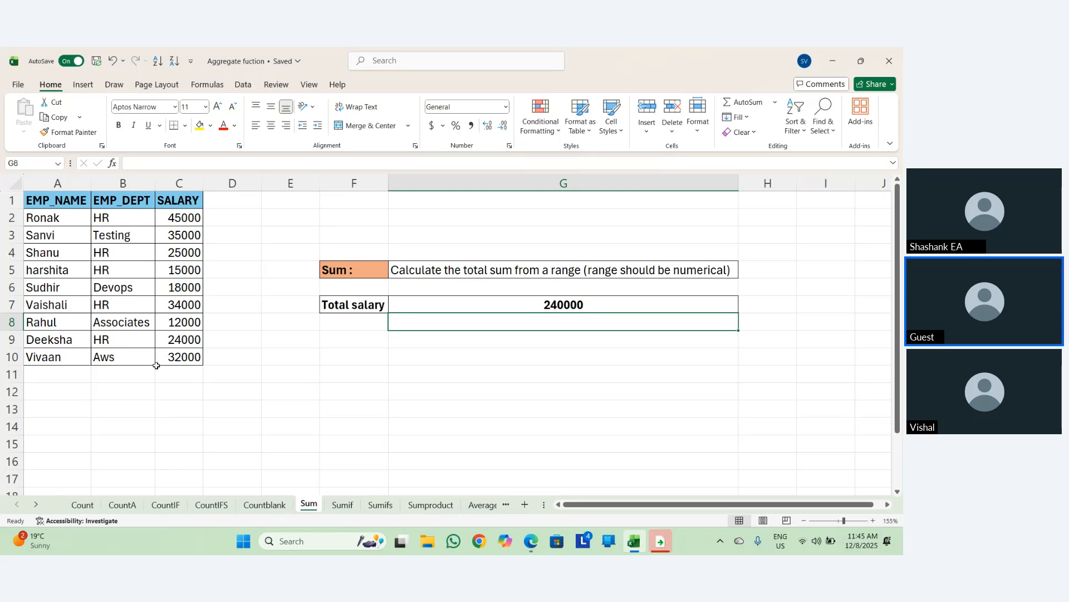
Examine the SUMIF description and HR salary formula on the Sumif sheet, and revisit the CountIF, Countblank and Sum sheets.
click(350, 504)
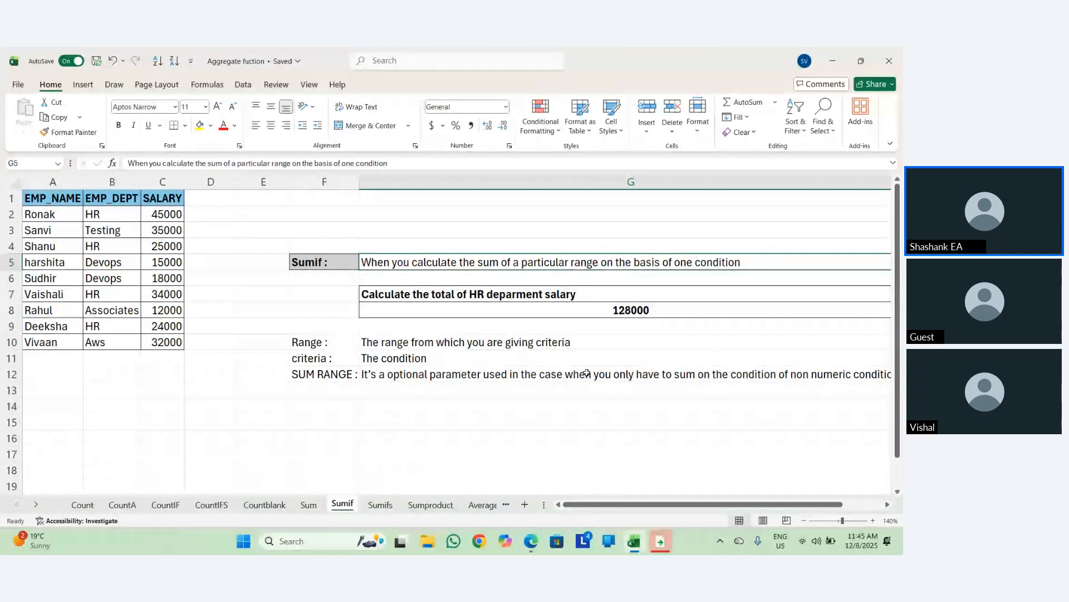
click(566, 310)
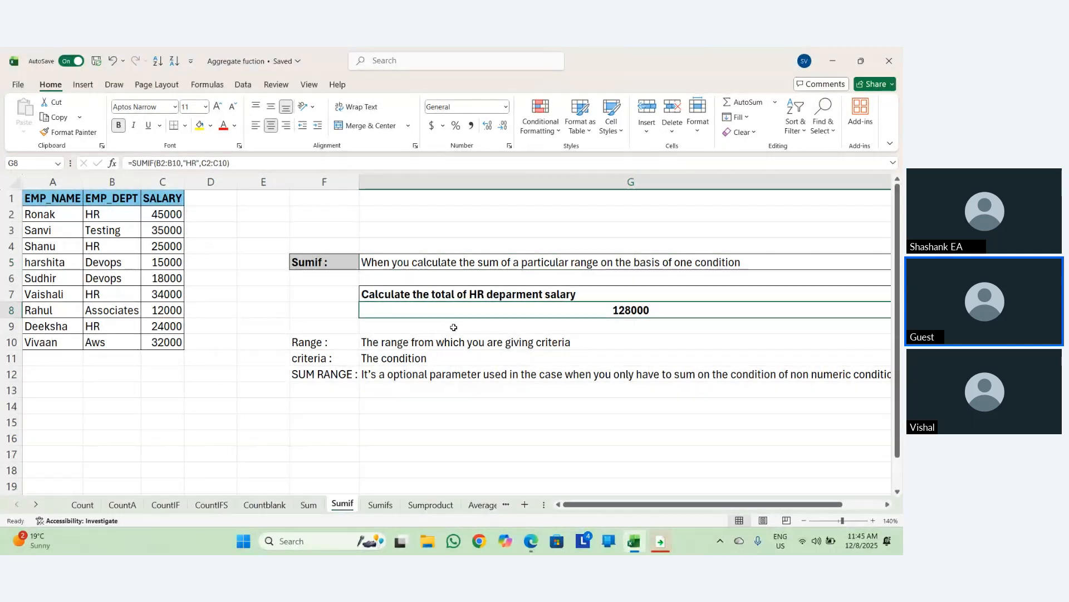
click(524, 262)
click(166, 505)
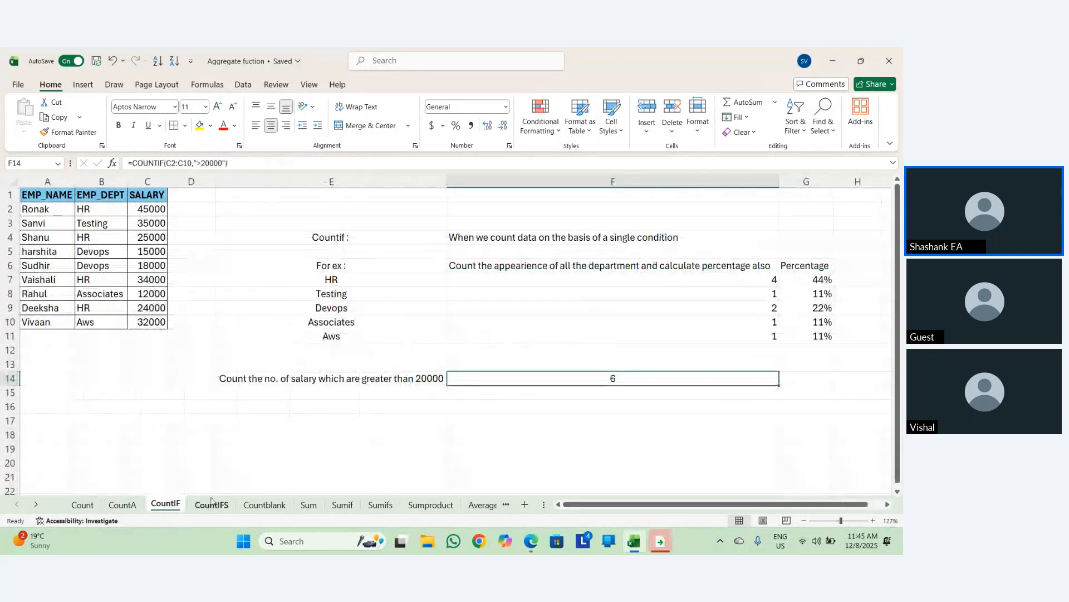
click(265, 504)
click(308, 504)
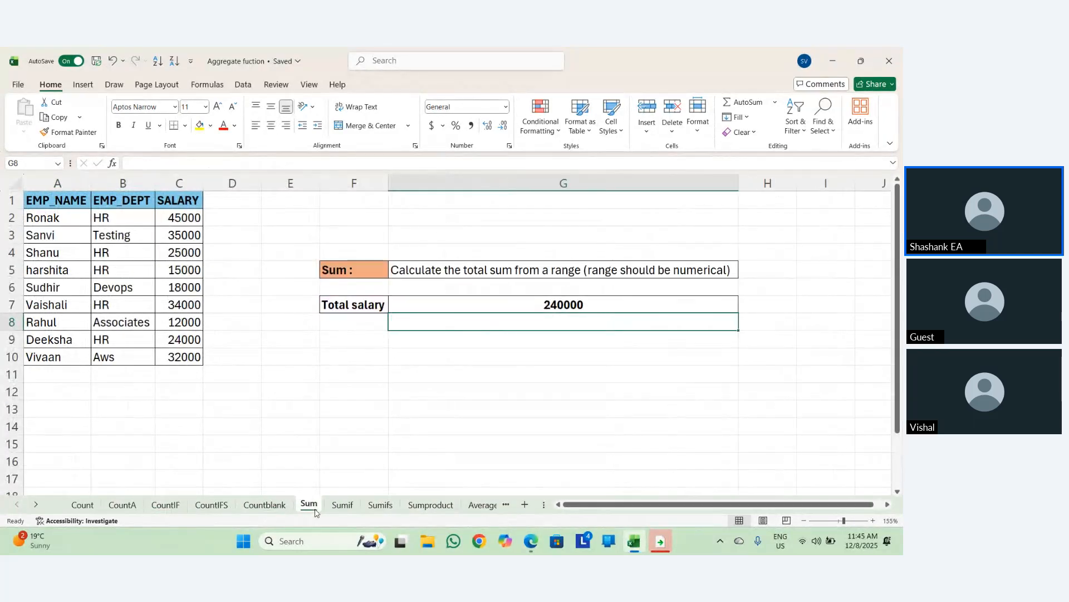
Return to the Sumif sheet and clear the HR department salary total from G8.
click(342, 504)
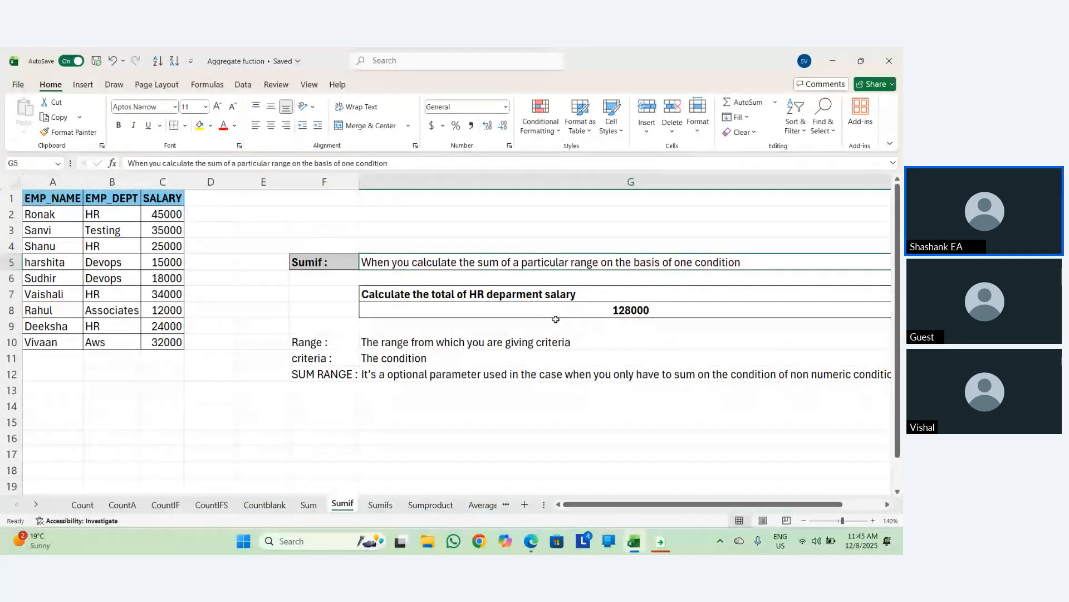
click(566, 310)
key(Delete)
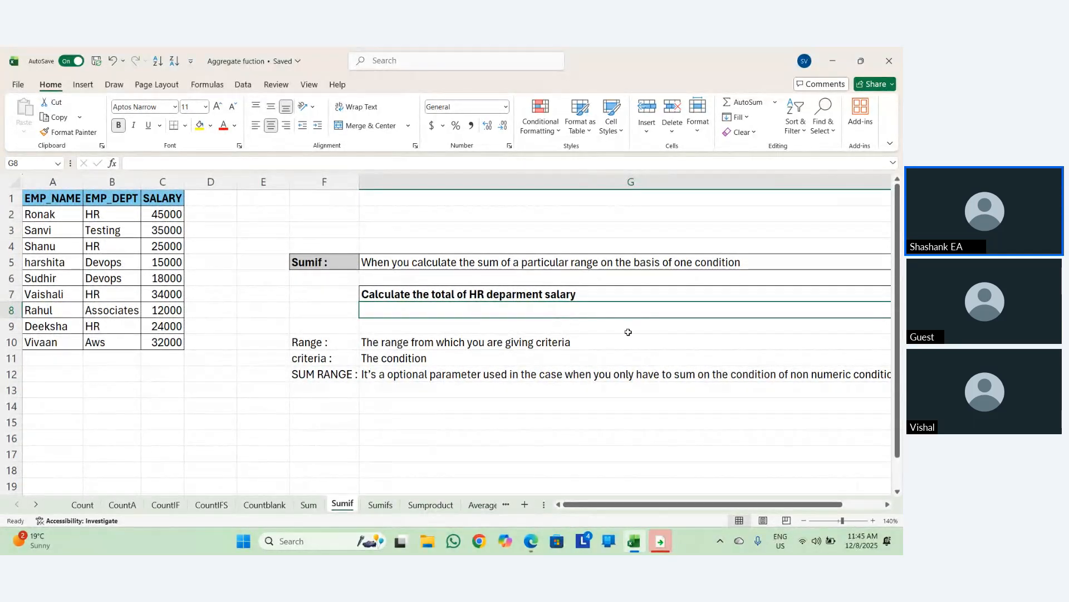
Calculate the HR department salary total in G8 with SUMIF, using range B2:B10, criteria "HR" and sum range C2:C10.
scroll(629, 332, right, 1)
scroll(628, 332, left, 1)
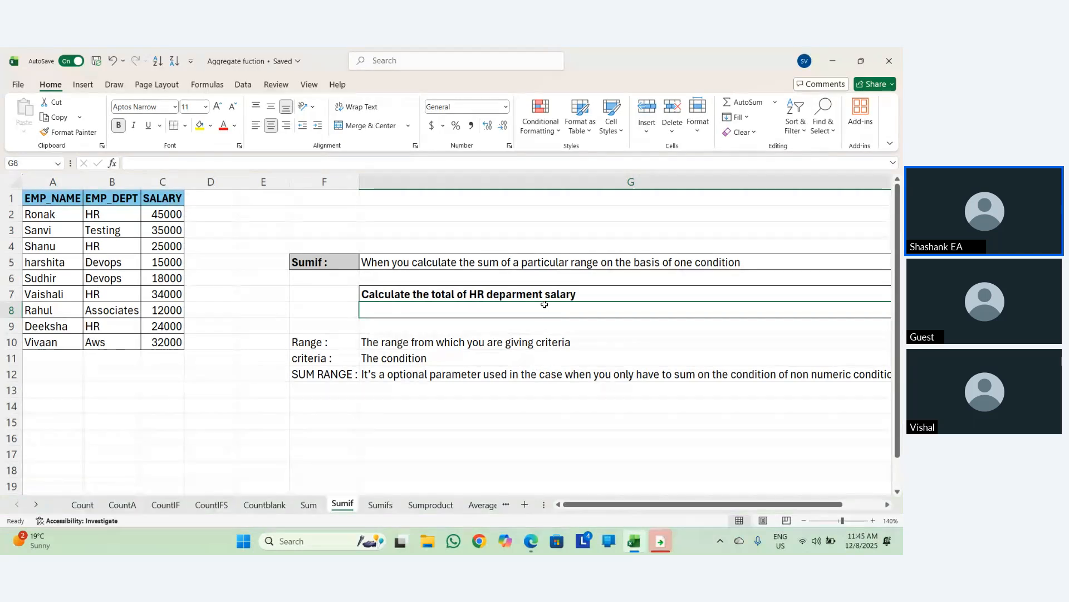
text(=sumif)
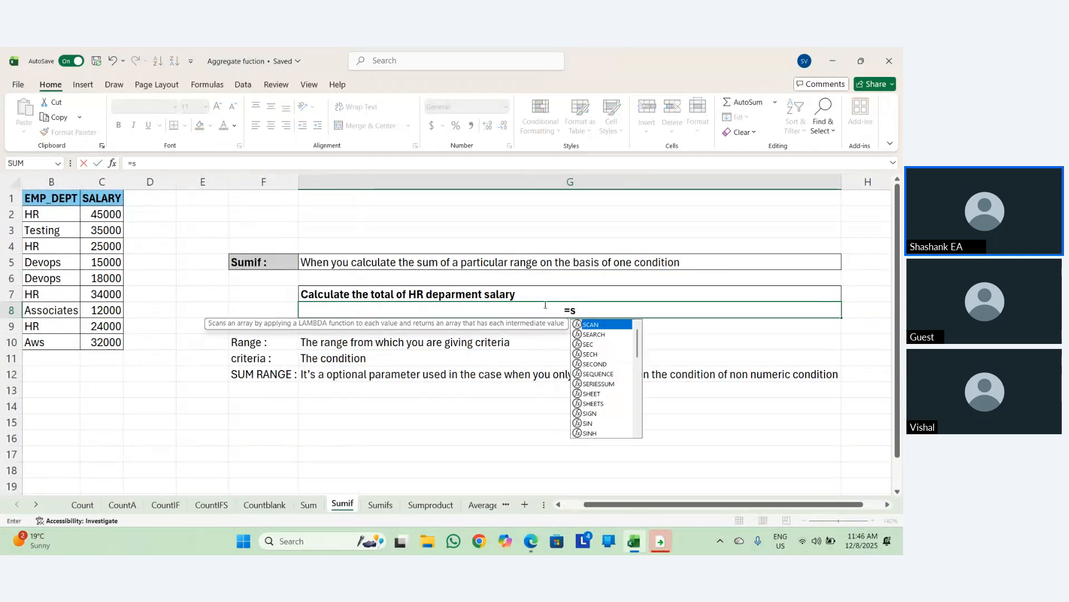
key(Tab)
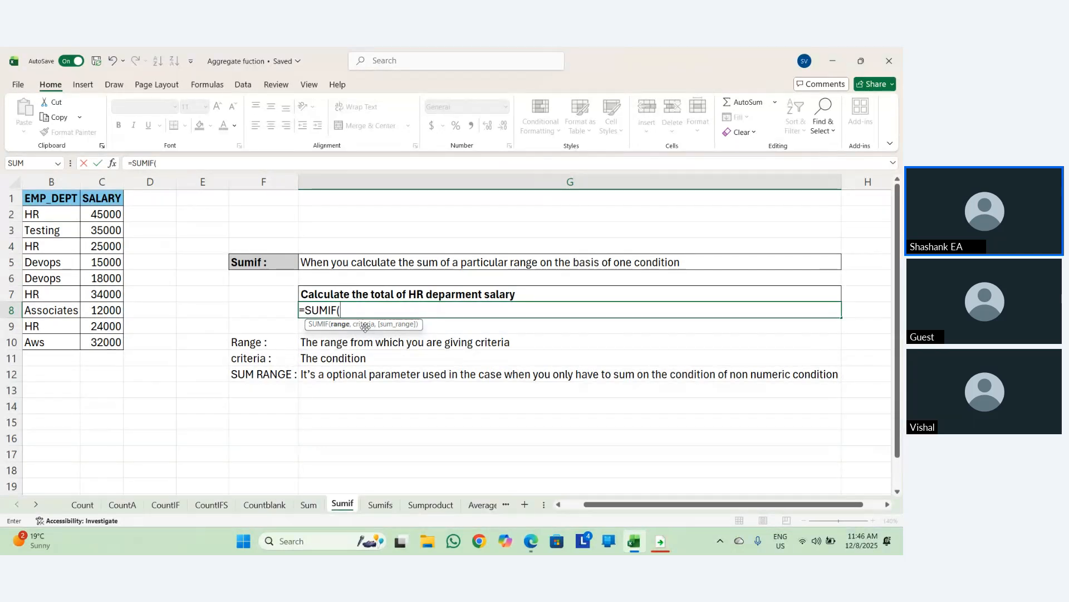
scroll(309, 371, left, 2)
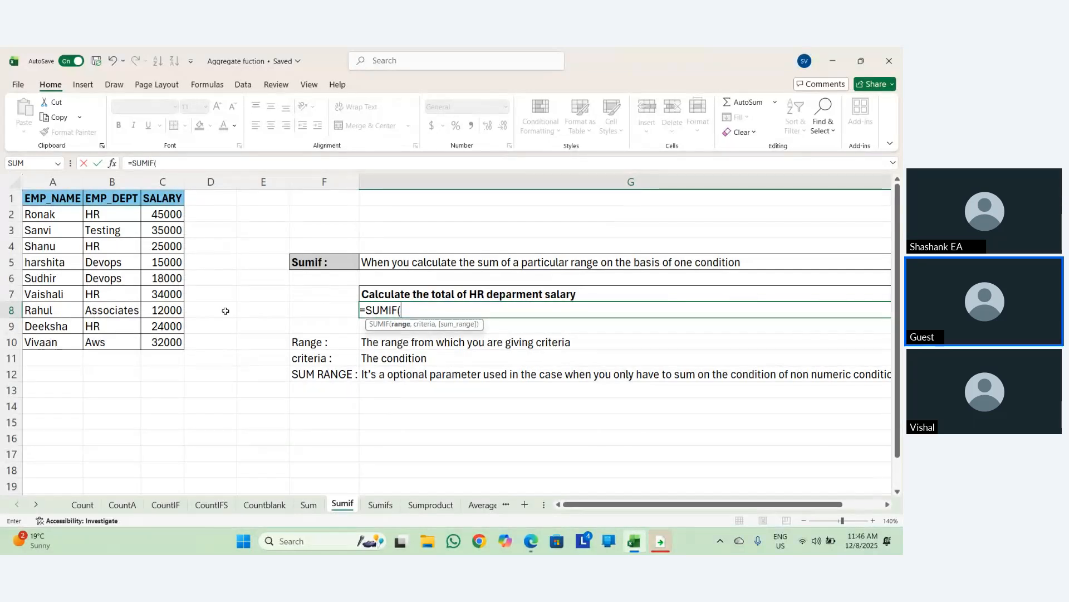
drag(114, 217, 138, 337)
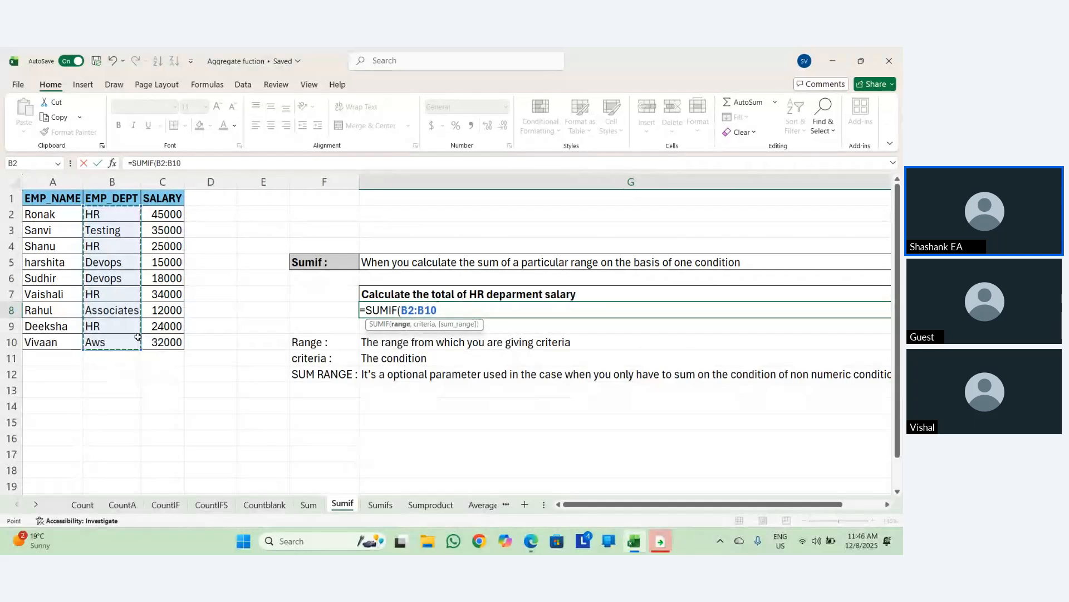
text(,")
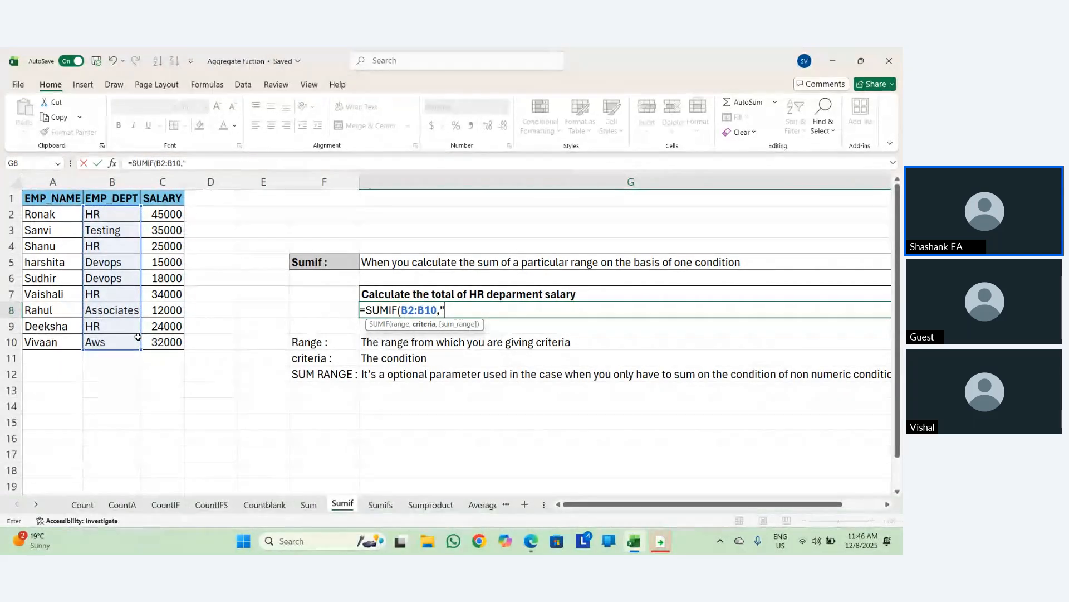
text(HR)
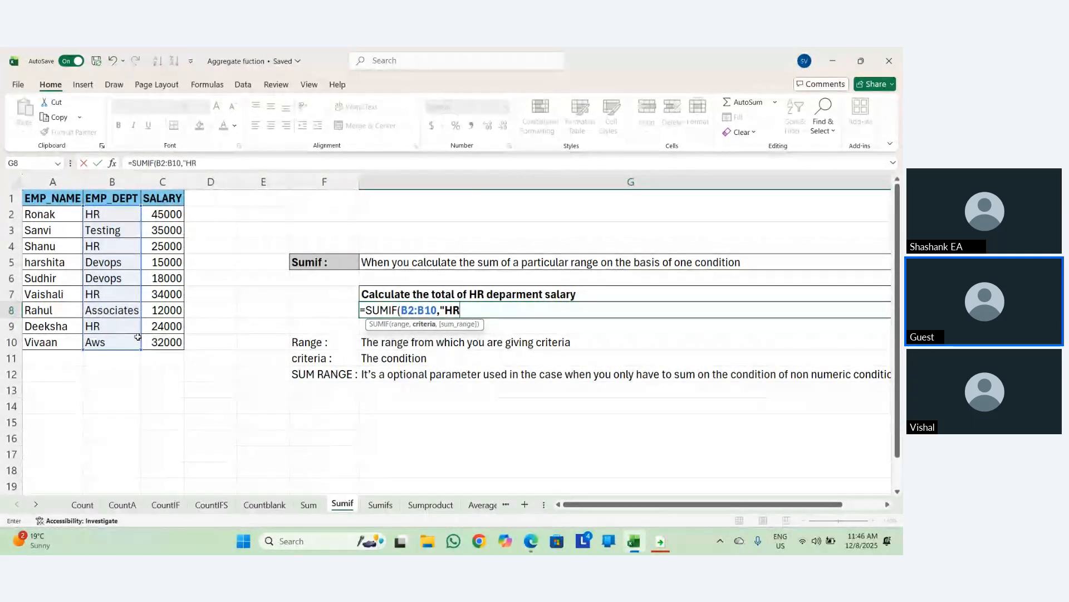
text(",)
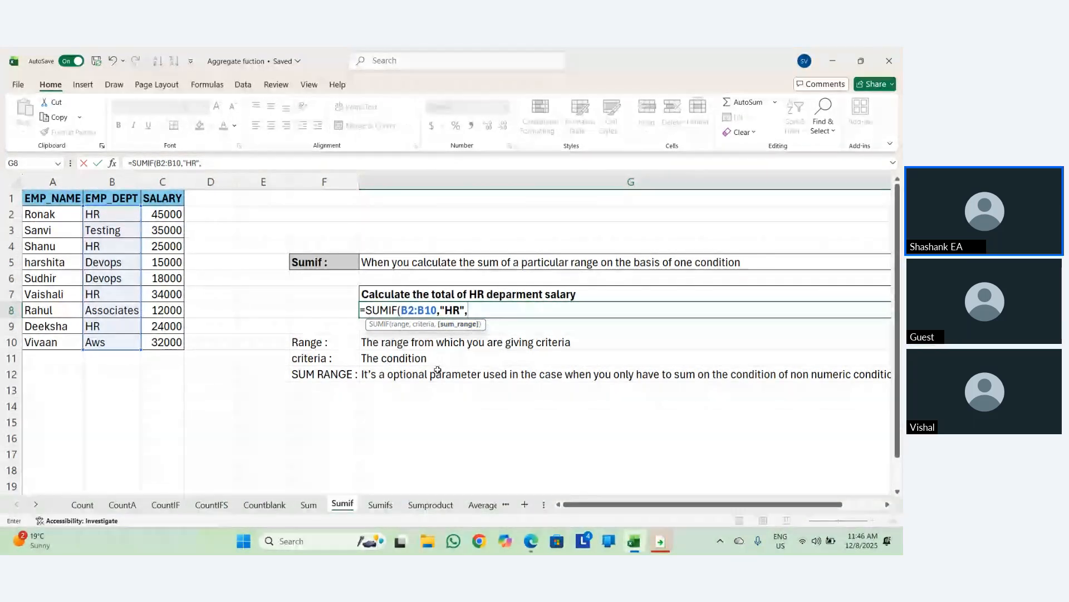
drag(162, 215, 175, 346)
text())
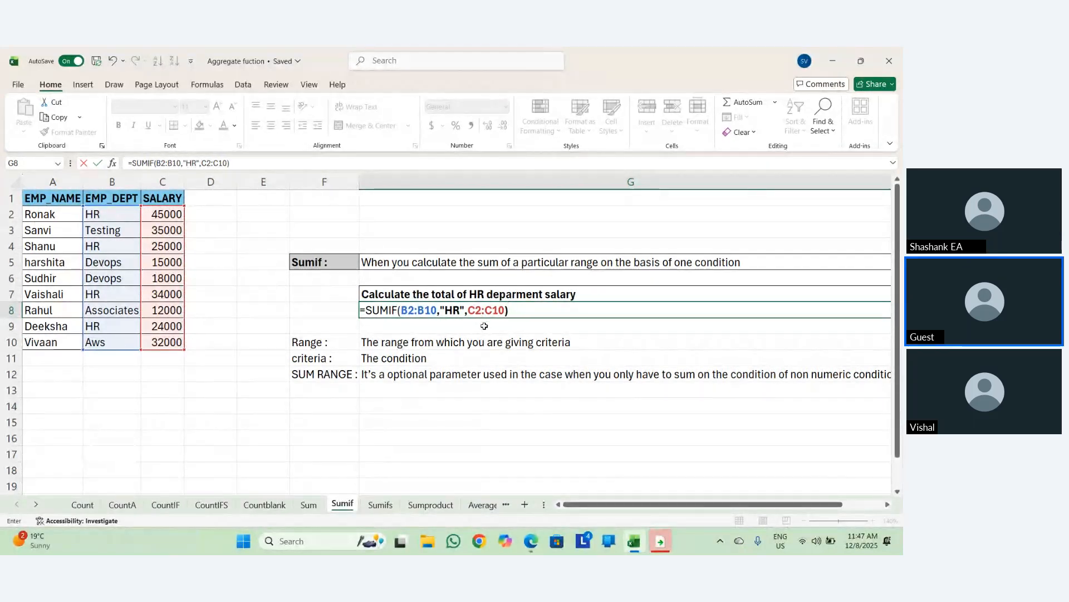
key(Return)
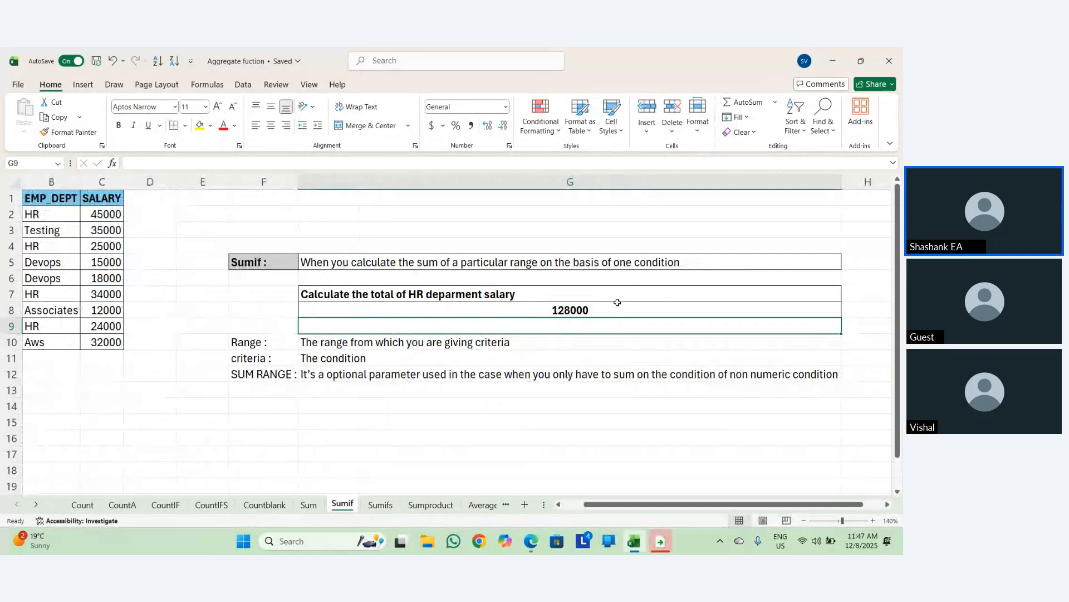
Review the SUMIF formula in G8 and the sum range note against the department values in B2:B10 and the salary column.
click(617, 304)
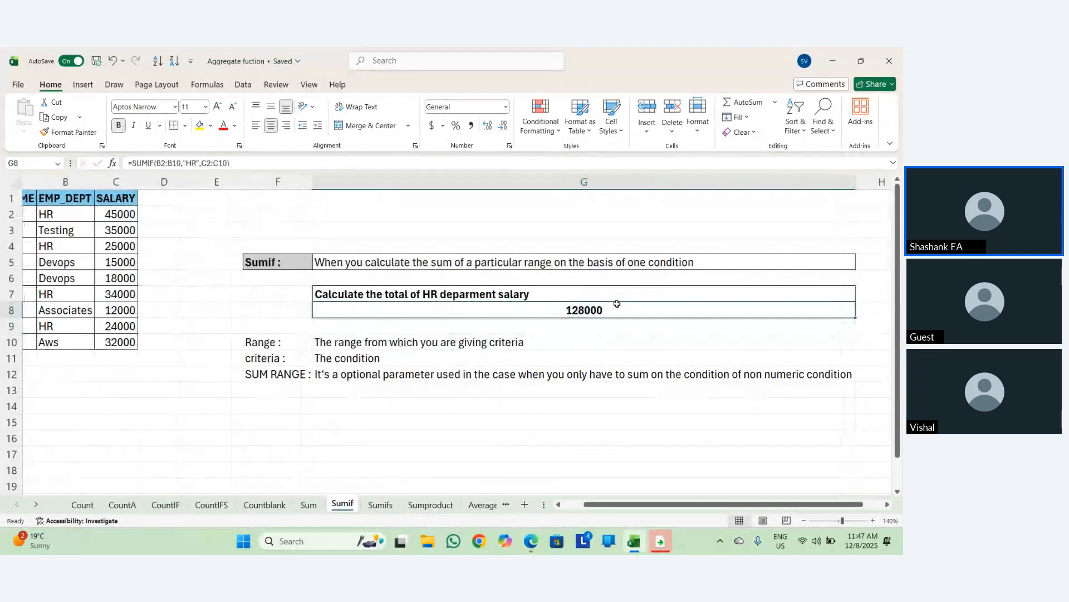
scroll(617, 304, left, 1)
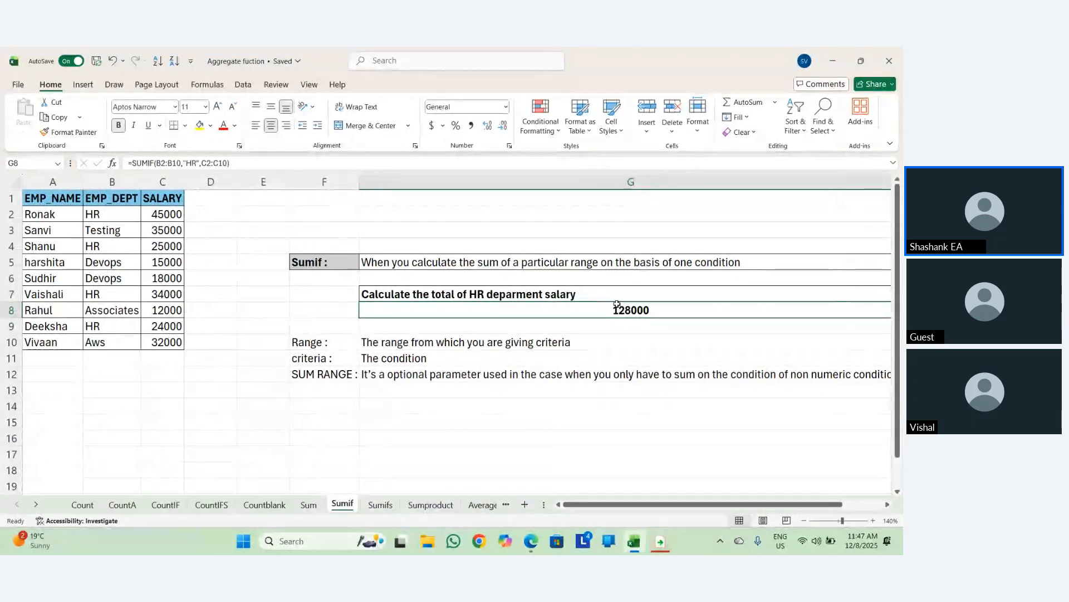
scroll(617, 304, right, 1)
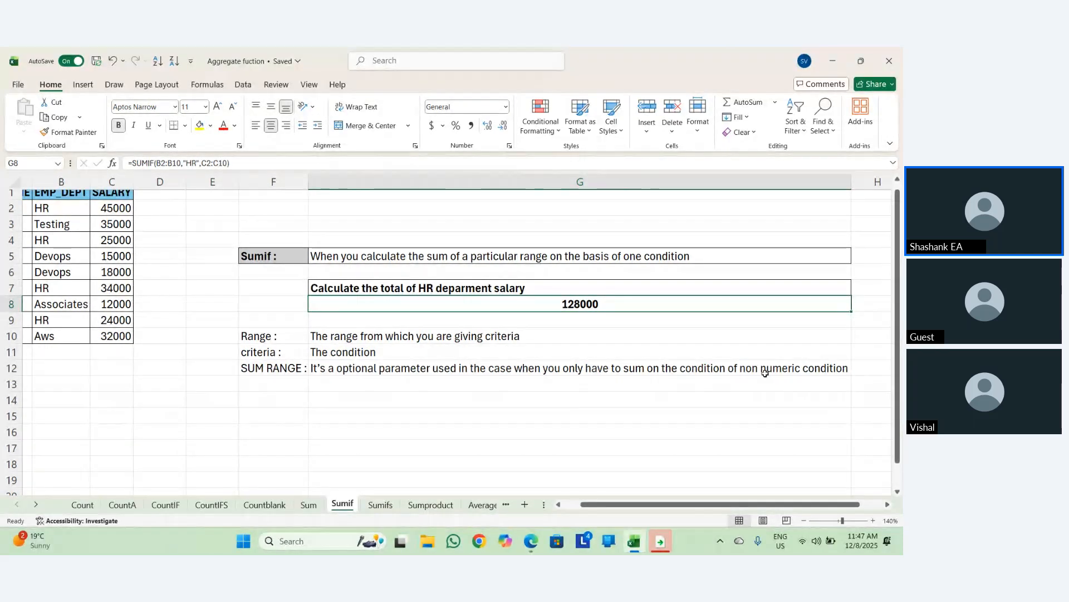
scroll(589, 308, left, 1)
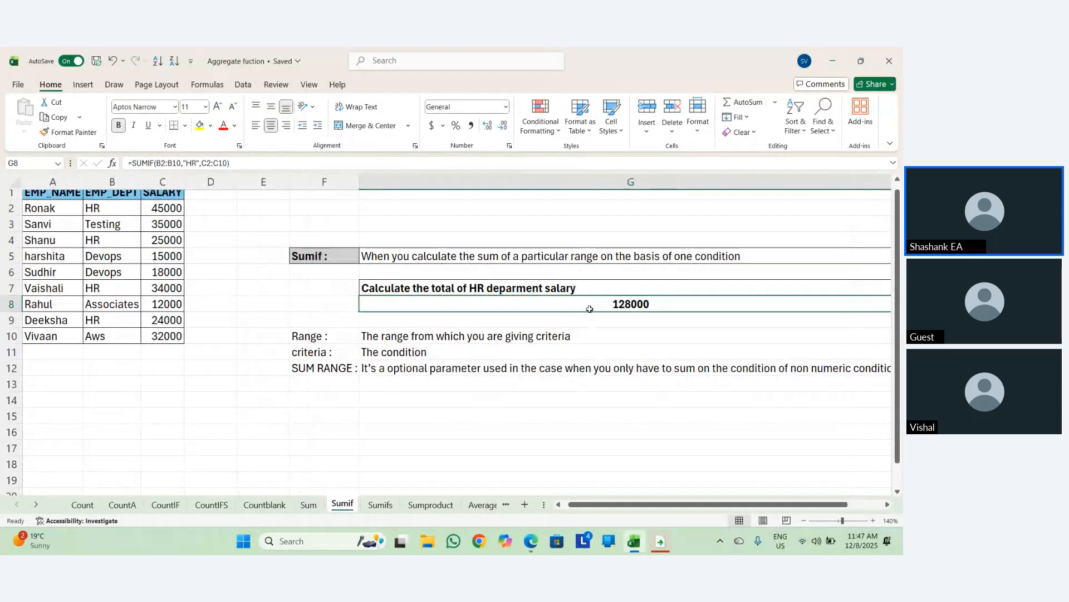
key(Down)
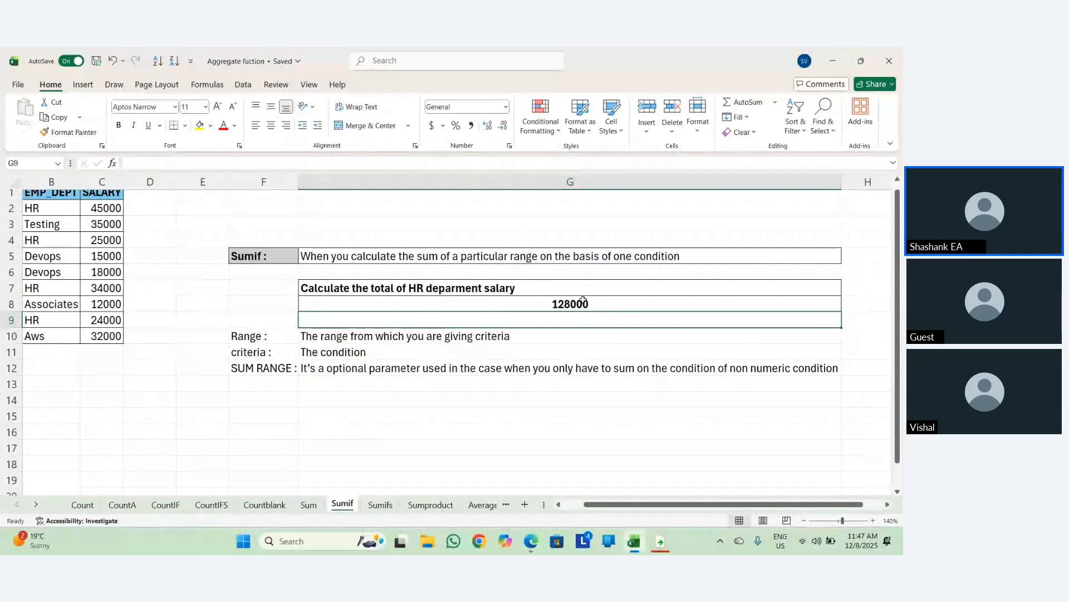
click(582, 300)
scroll(580, 299, left, 1)
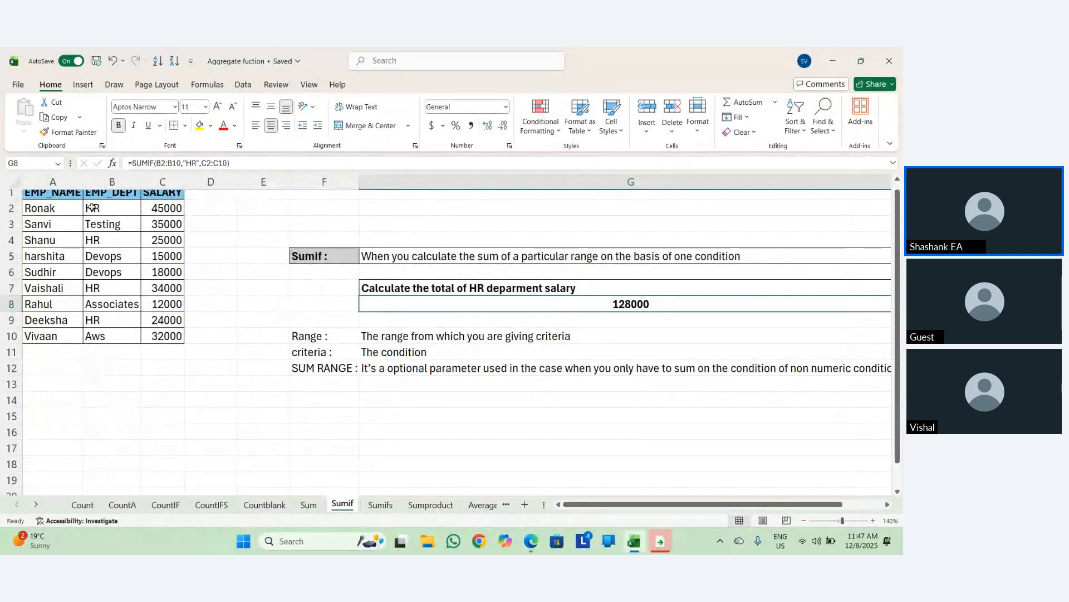
drag(92, 208, 113, 340)
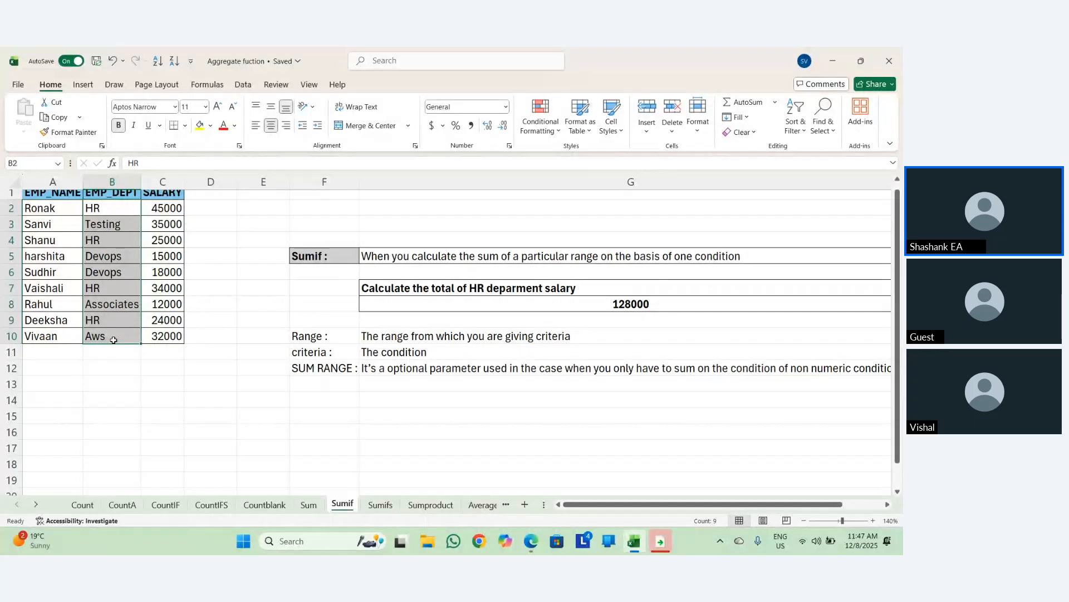
click(154, 255)
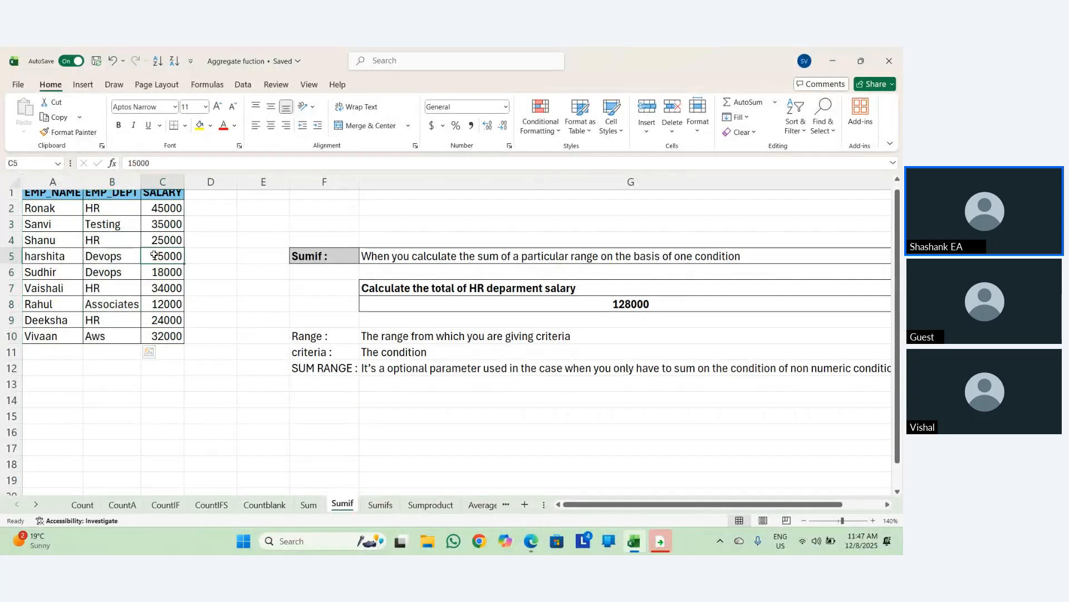
drag(131, 210, 128, 340)
scroll(577, 248, up, 1)
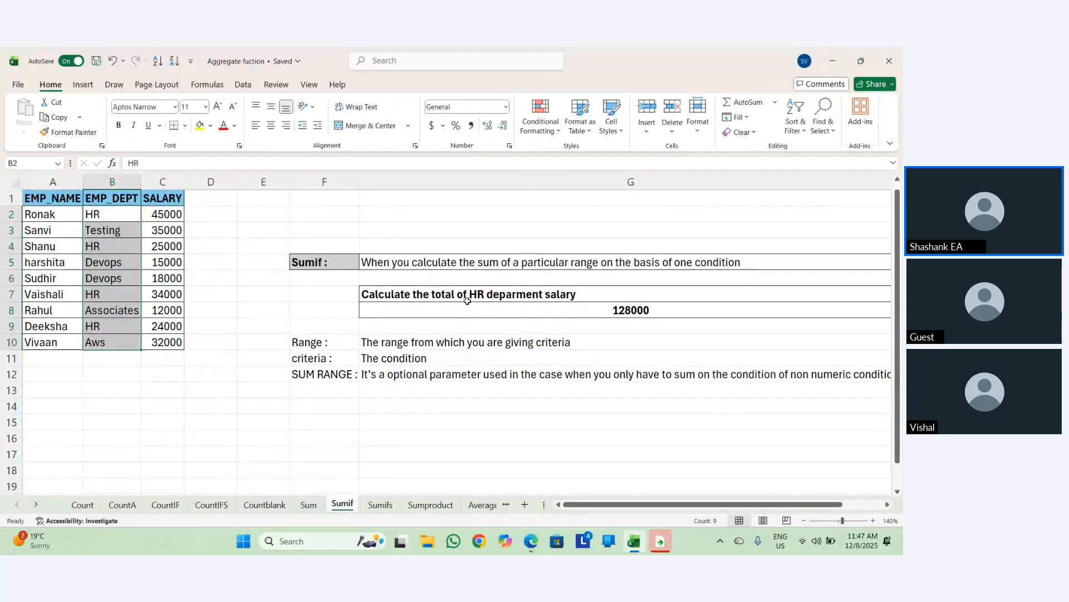
click(120, 255)
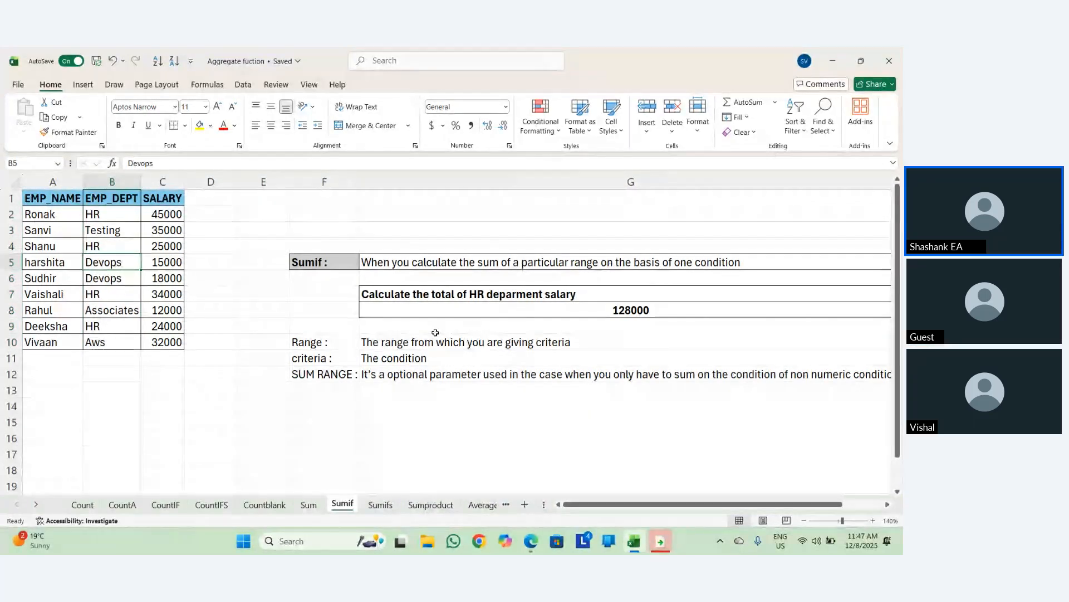
Sum the salaries above 20000 in F8 with SUMIF, using range C2:C10 and criteria ">20000" without a sum range.
click(319, 309)
text(=)
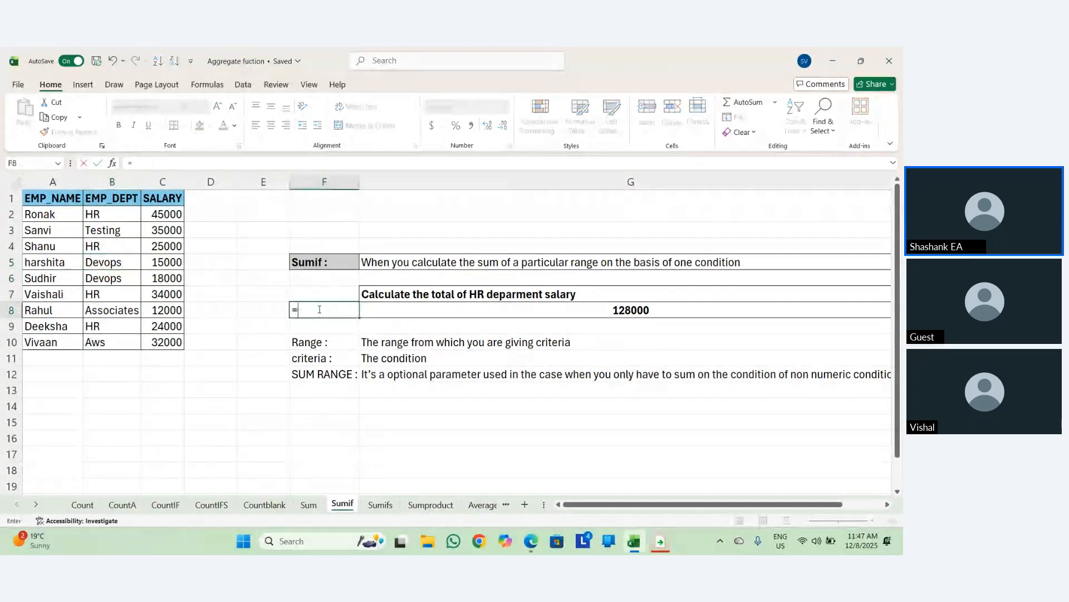
text(sumif)
key(Tab)
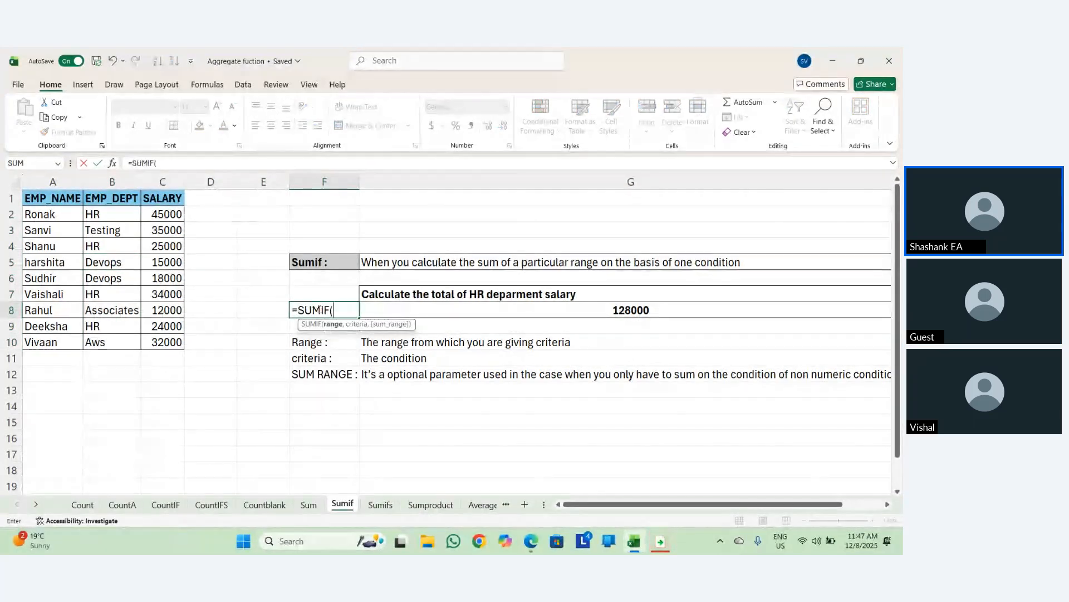
drag(166, 214, 173, 343)
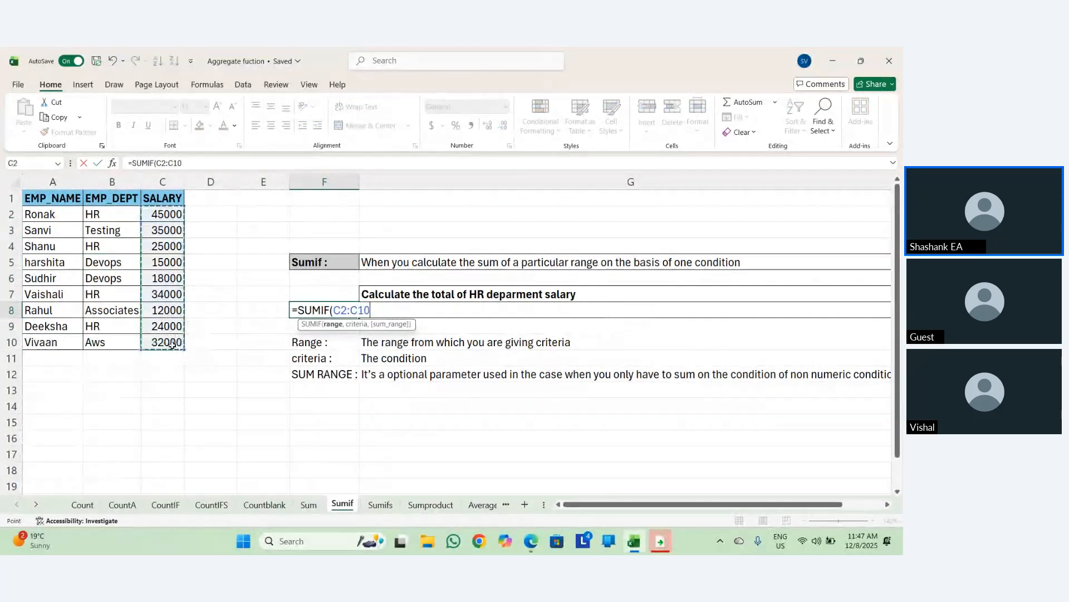
text(,)
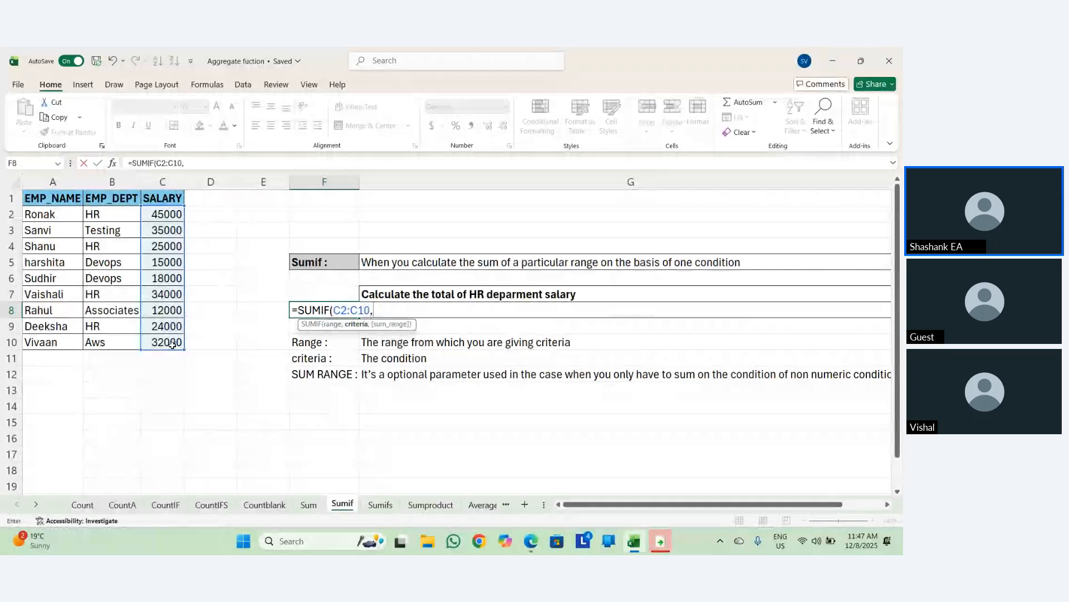
text(")
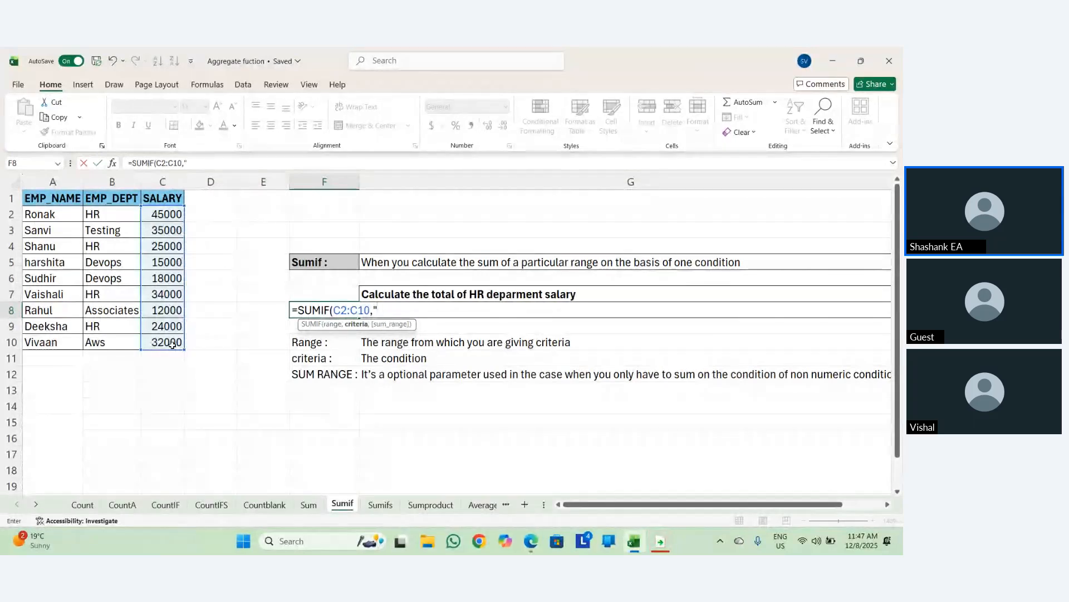
text(<)
key(BackSpace)
text(>20000)
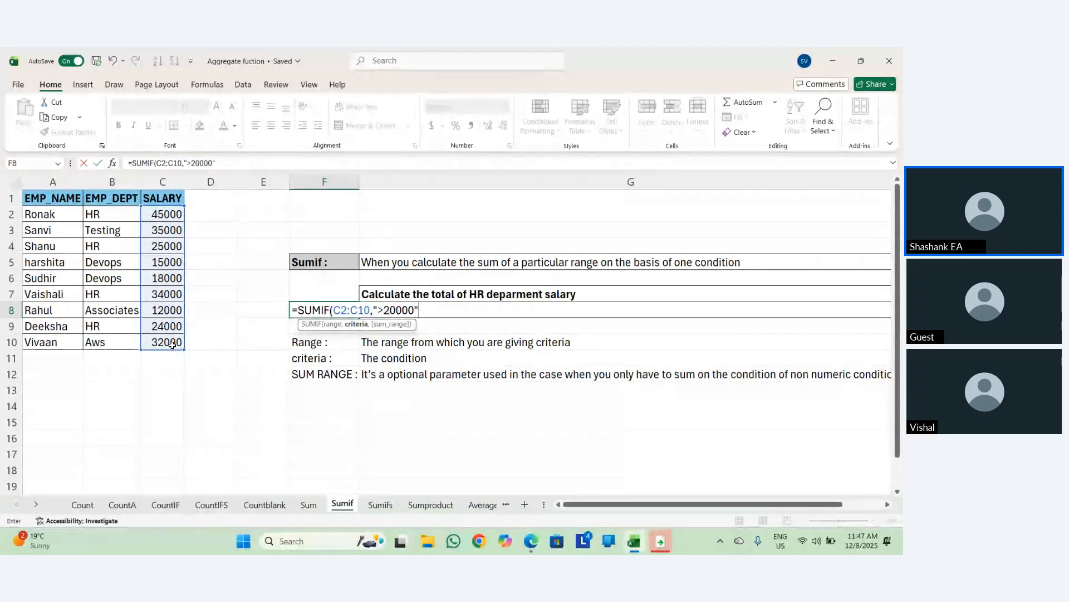
text("))
key(Return)
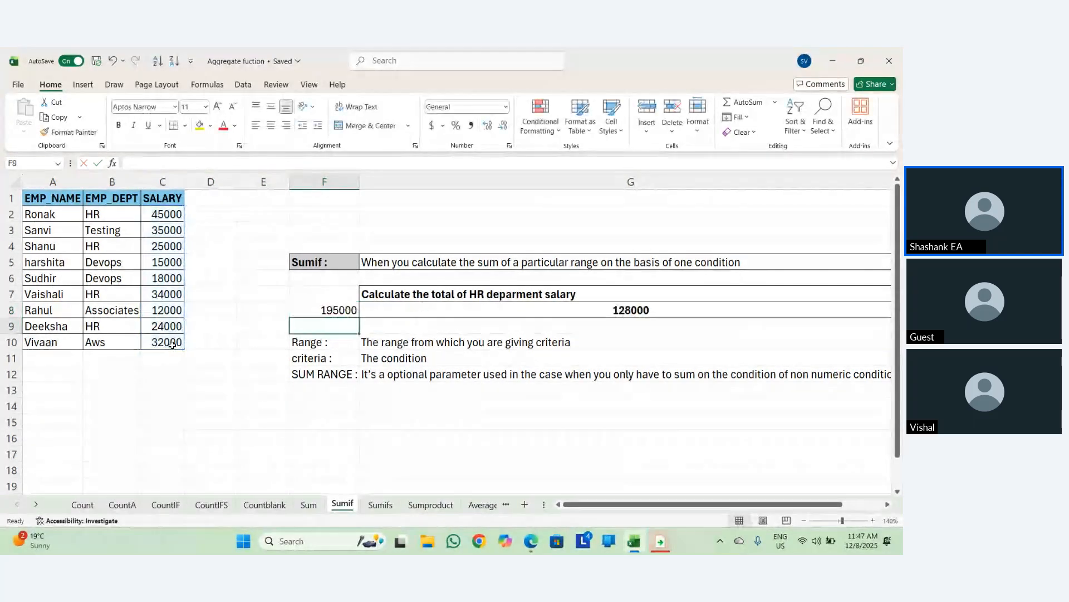
key(Up)
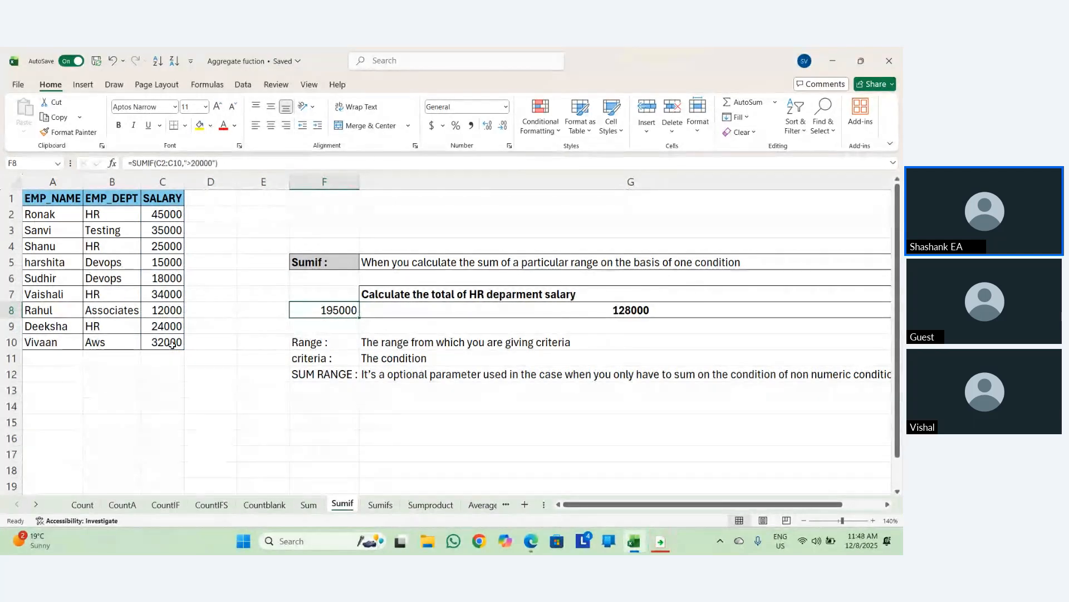
Examine the SUMIF formula in cell F8 and the salary range it refers to.
key(F2)
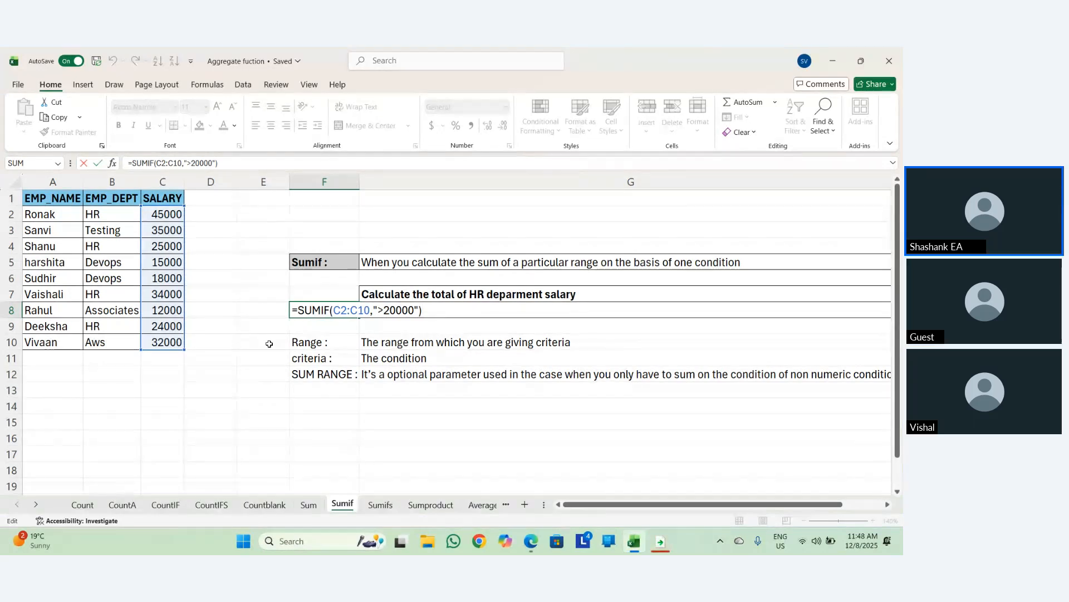
key(Return)
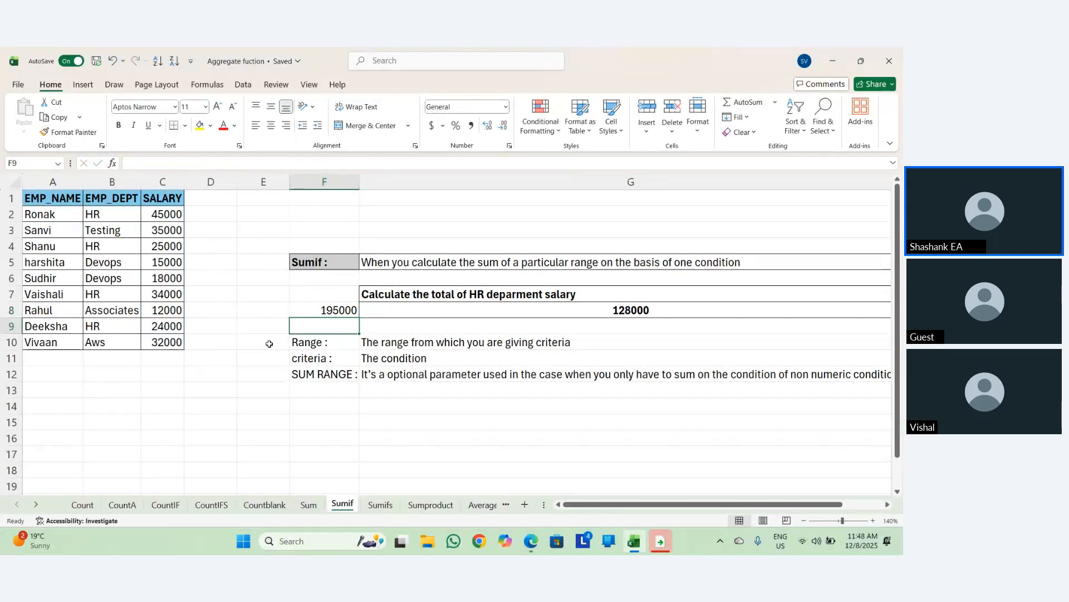
key(Up)
key(Left)
key(Down)
key(Right)
key(Up)
key(Left)
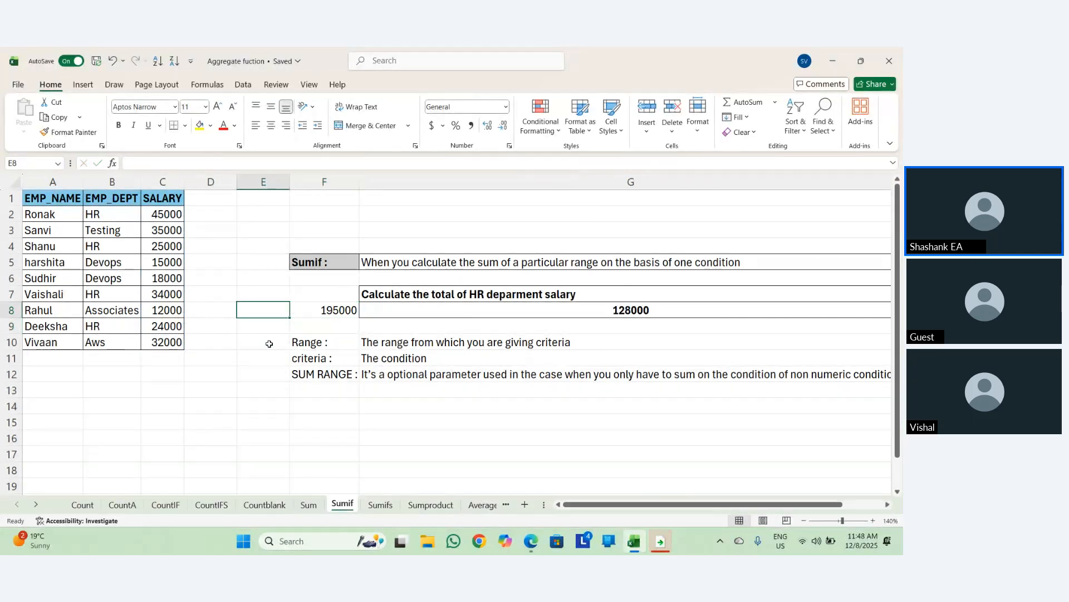
key(Right)
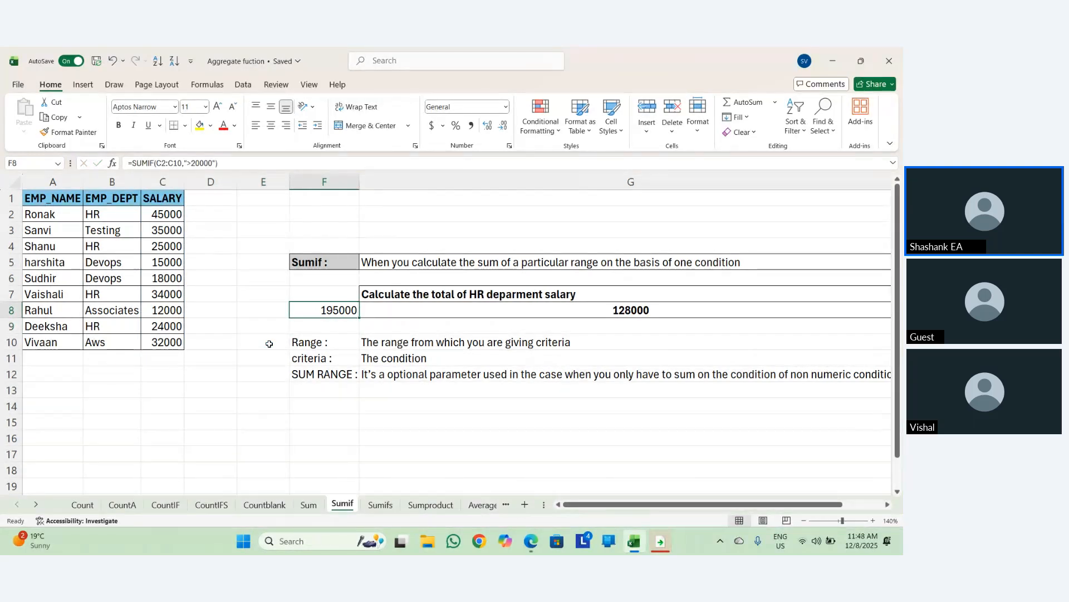
Examine the HR salary SUMIF formula in cell G8, including its criteria range and sum range.
key(Right)
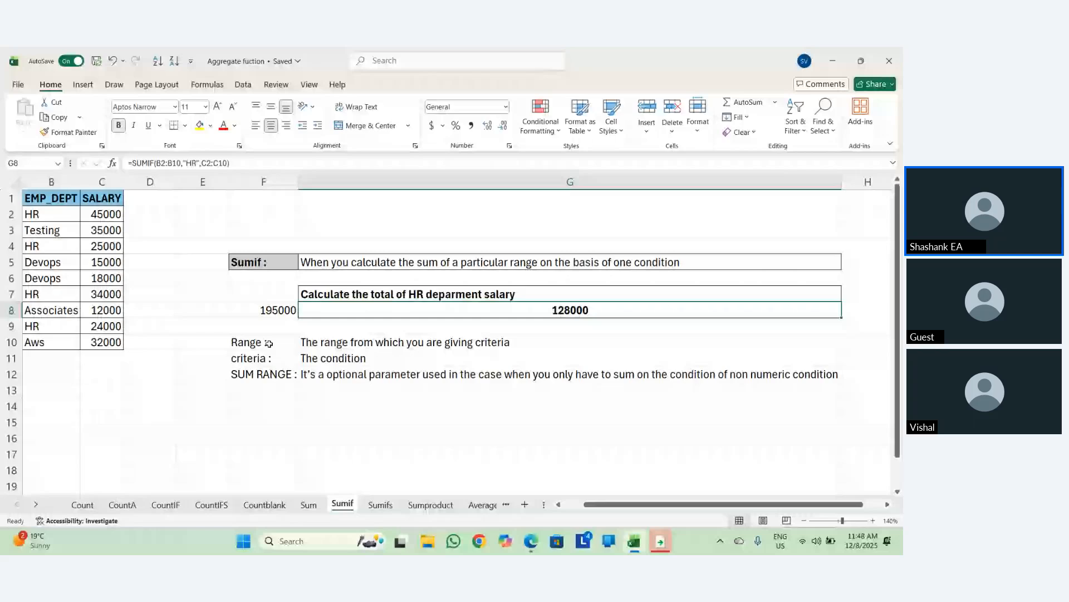
key(Home)
key(Right)
key(Right)
key(Right)
key(Right)
key(Right)
key(Right)
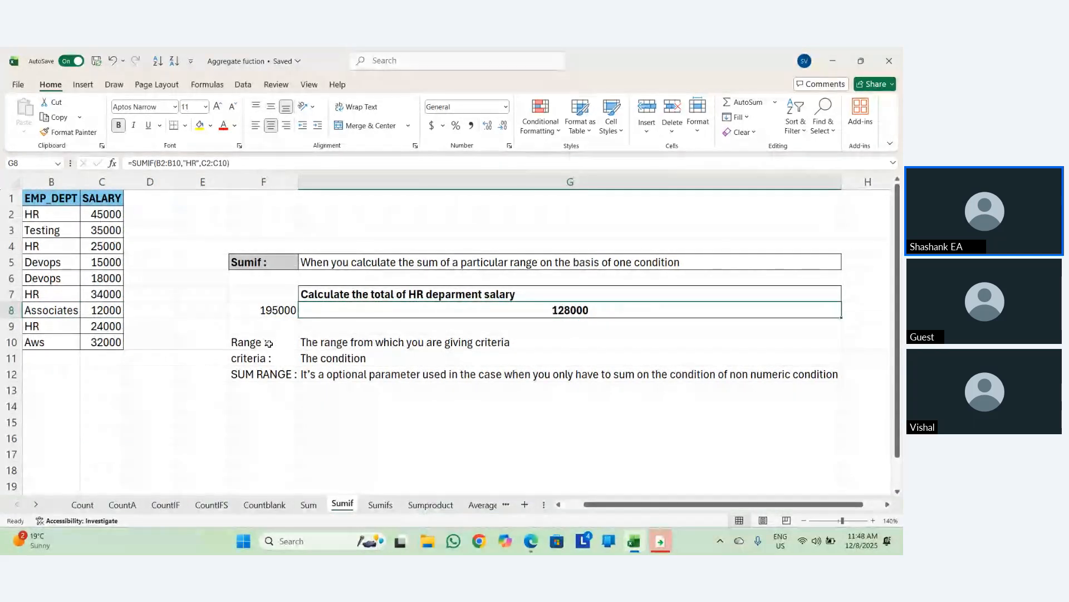
key(F2)
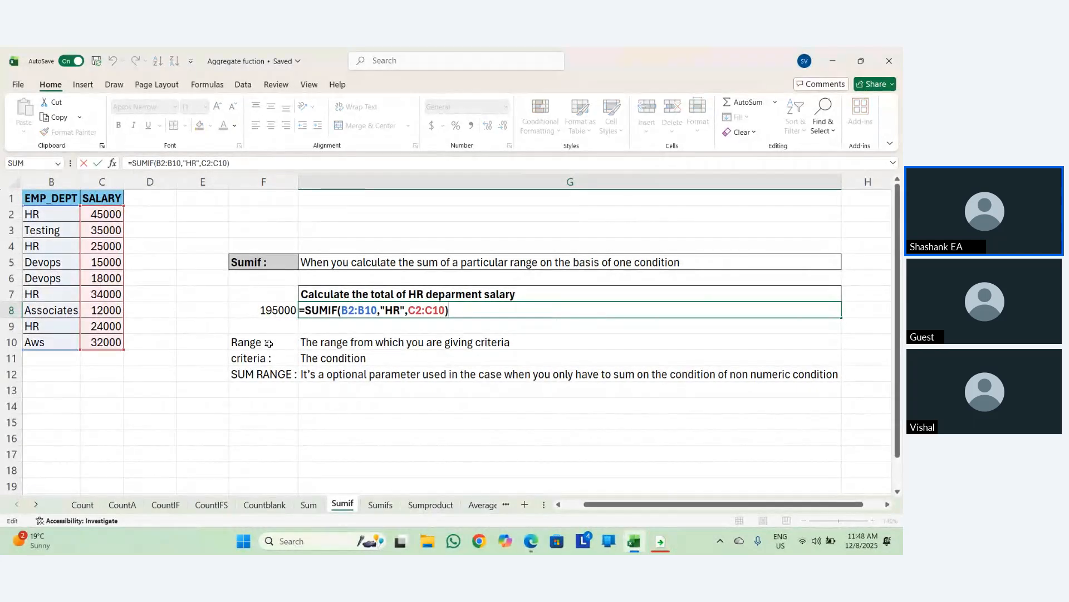
scroll(269, 344, left, 2)
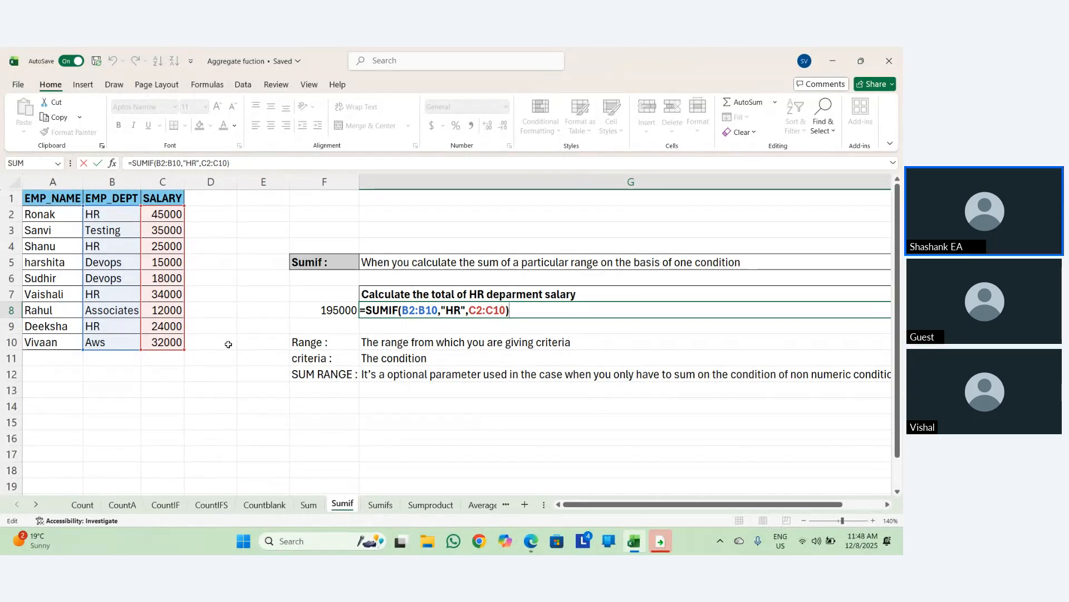
key(Return)
scroll(229, 344, right, 2)
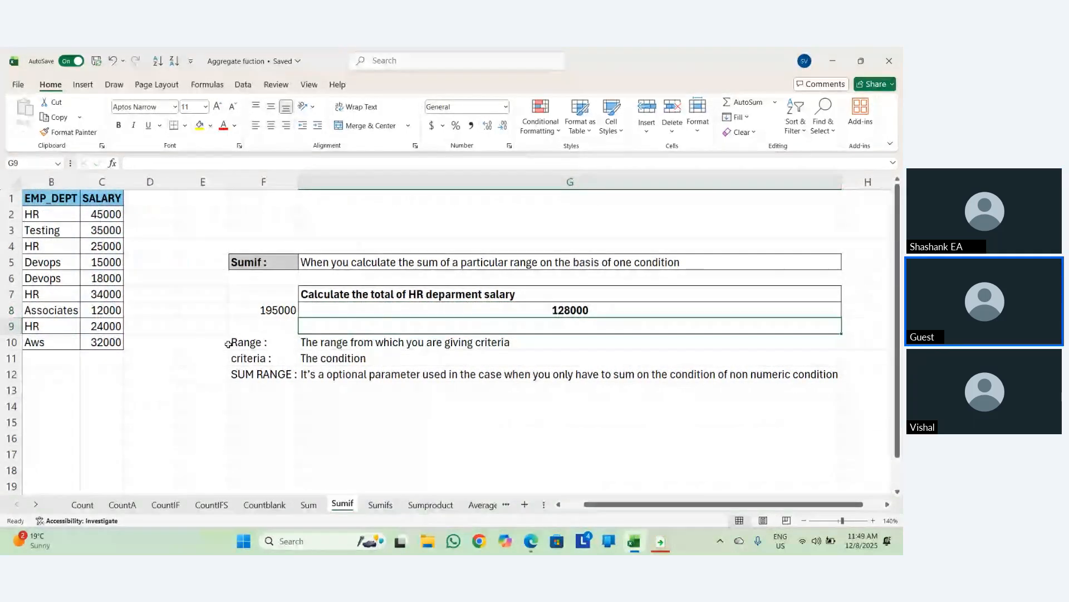
scroll(229, 344, left, 3)
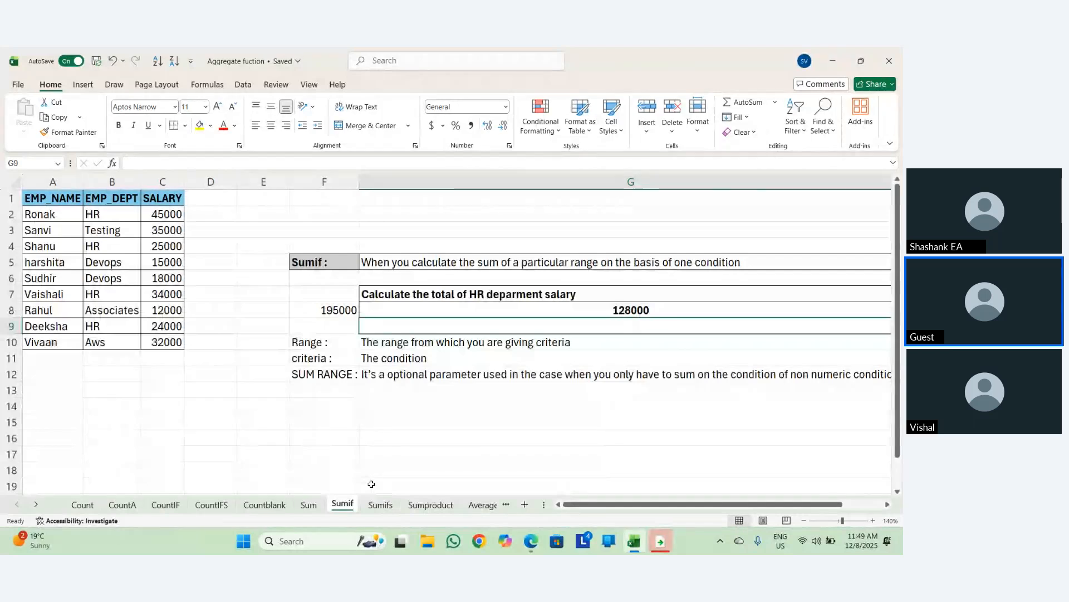
Switch to the Sumifs sheet and clear the existing result in cell G9.
click(382, 506)
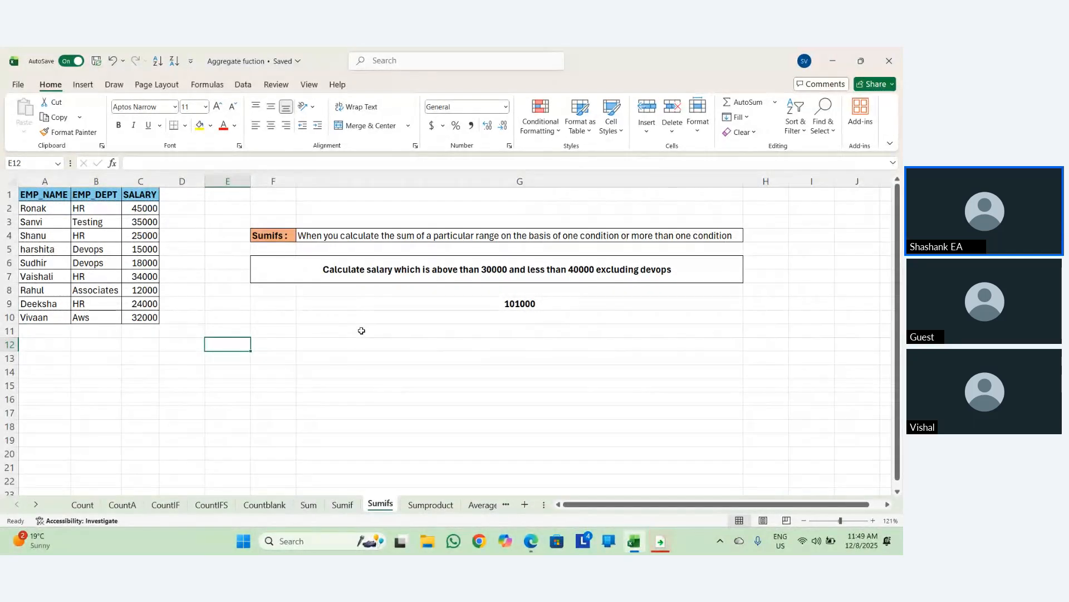
click(424, 302)
key(Delete)
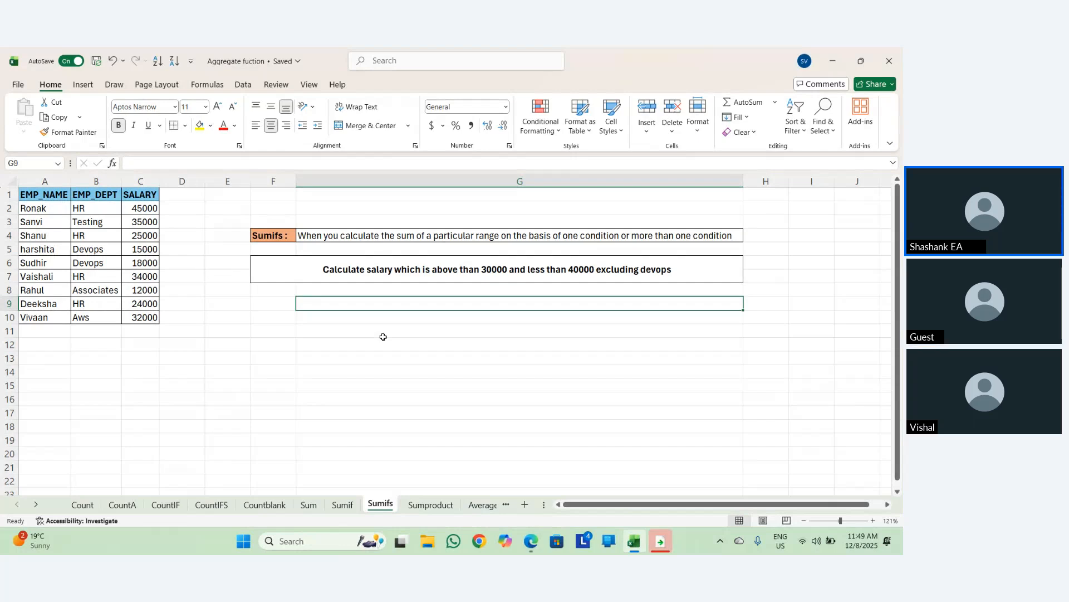
key(Down)
key(Up)
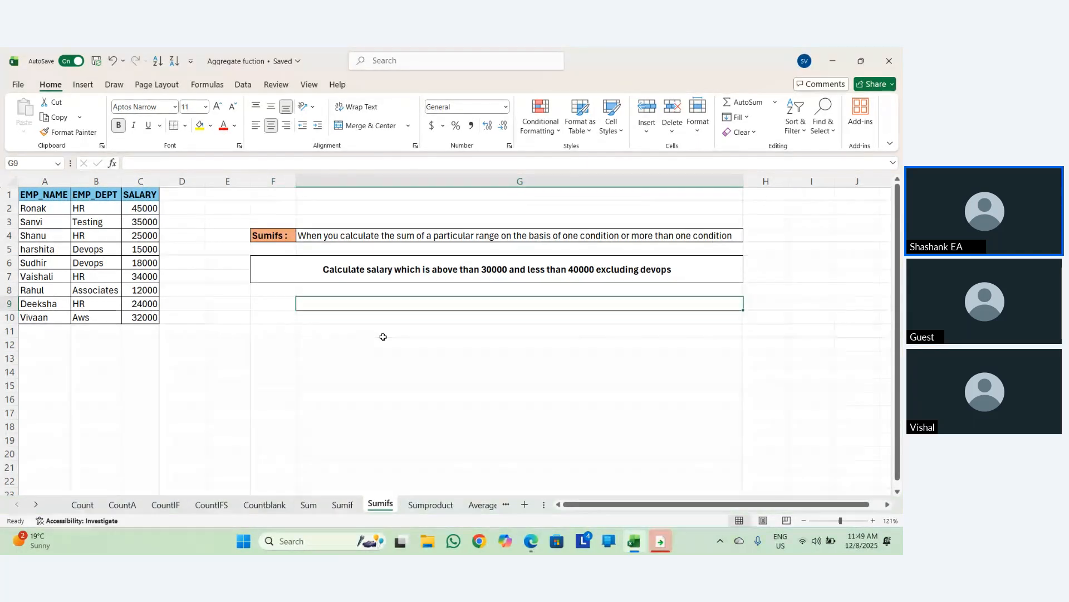
key(Up)
key(Down)
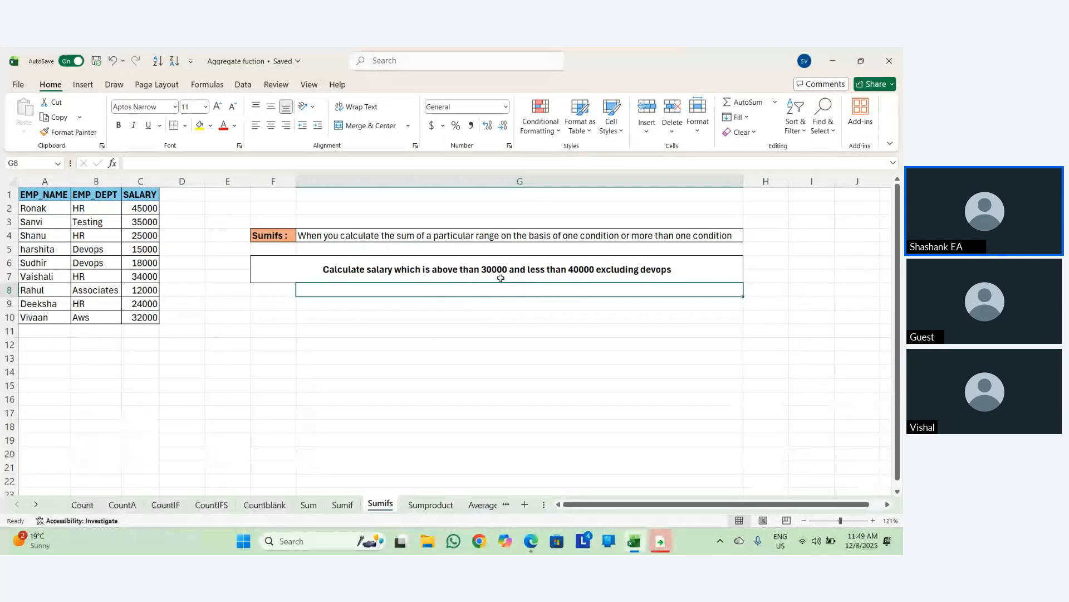
Change the end of the task text in merged cell F6 so that it reads "excluding HR".
click(670, 272)
double_click(670, 272)
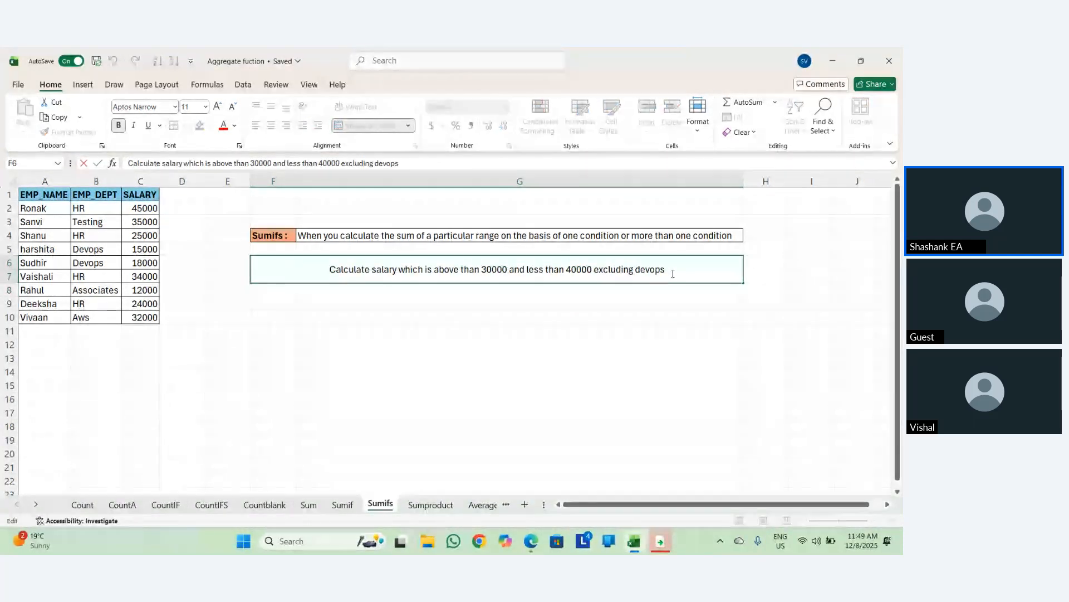
key(BackSpace)
key(BackSpace)
key(BackSpace)
key(BackSpace)
key(BackSpace)
key(BackSpace)
text(HR)
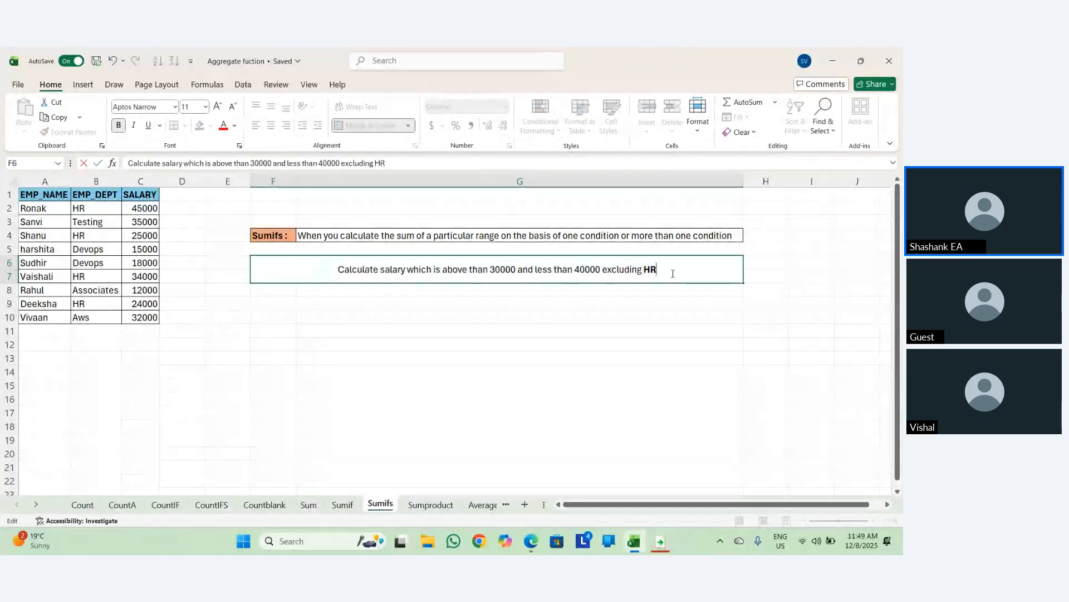
key(Return)
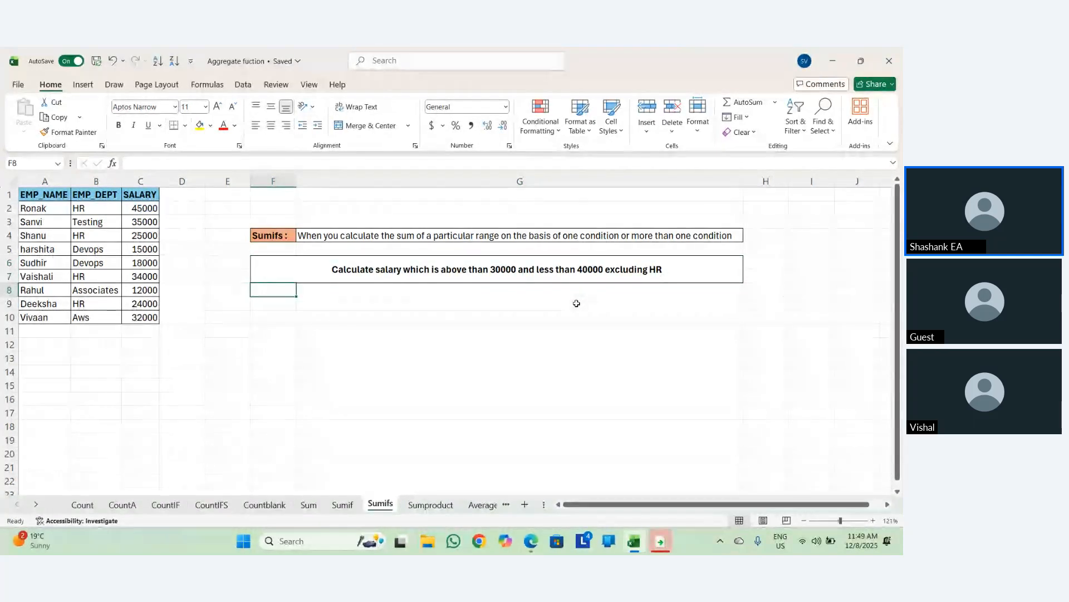
Start a SUMIFS formula in cell G9 with the salaries C2:C10 as the sum range.
click(573, 303)
text(=)
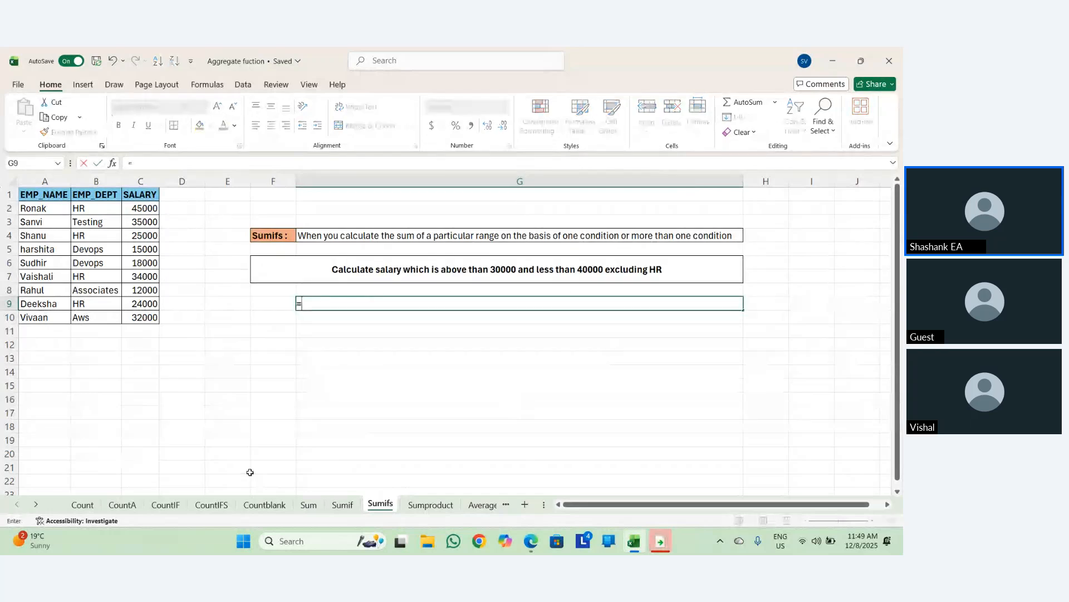
text(sumifs)
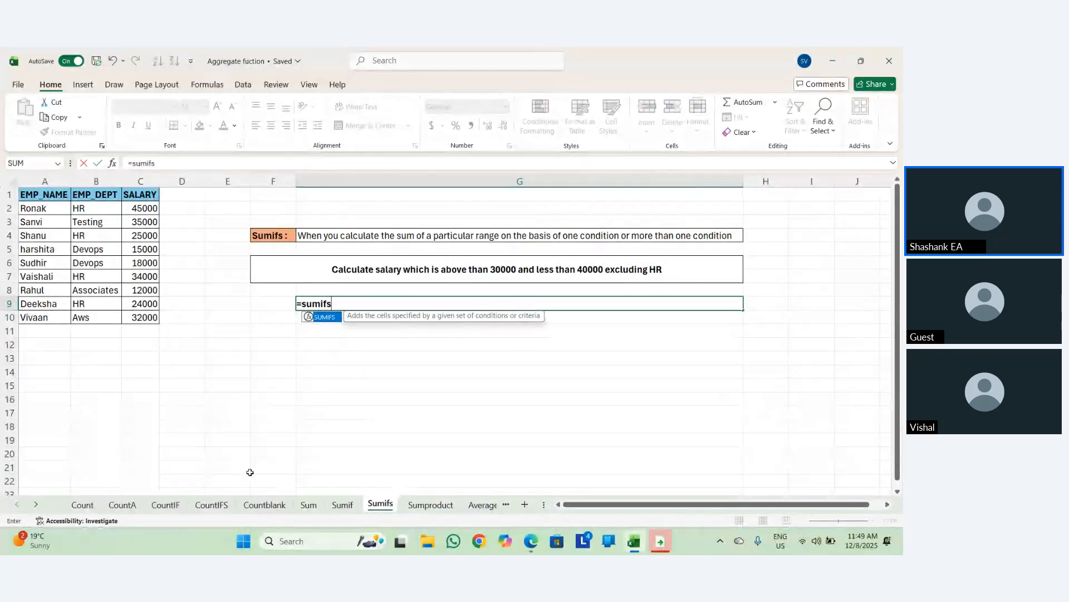
key(Tab)
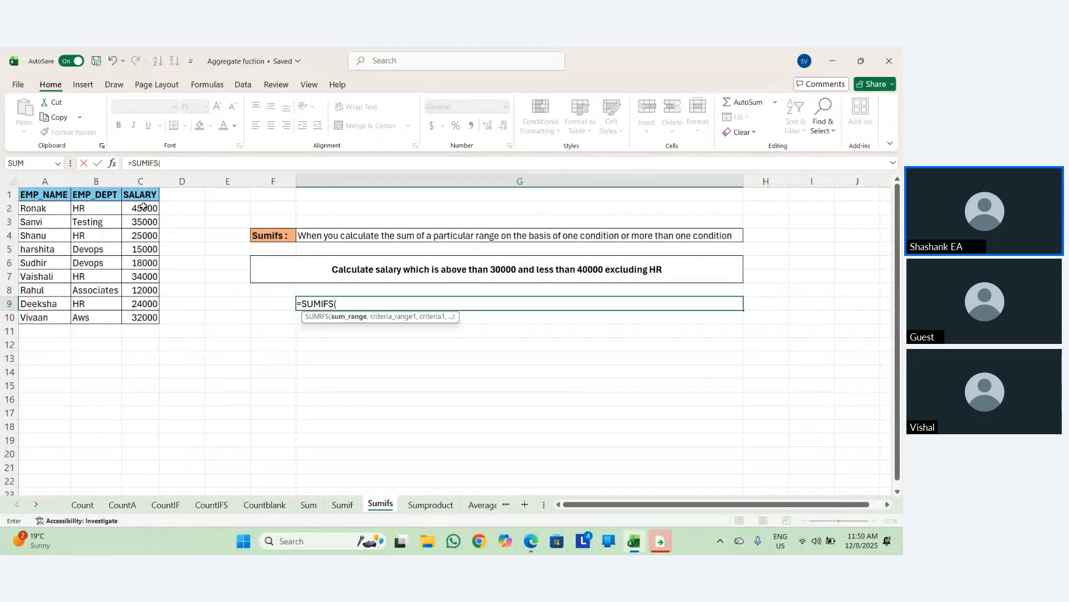
drag(143, 206, 152, 313)
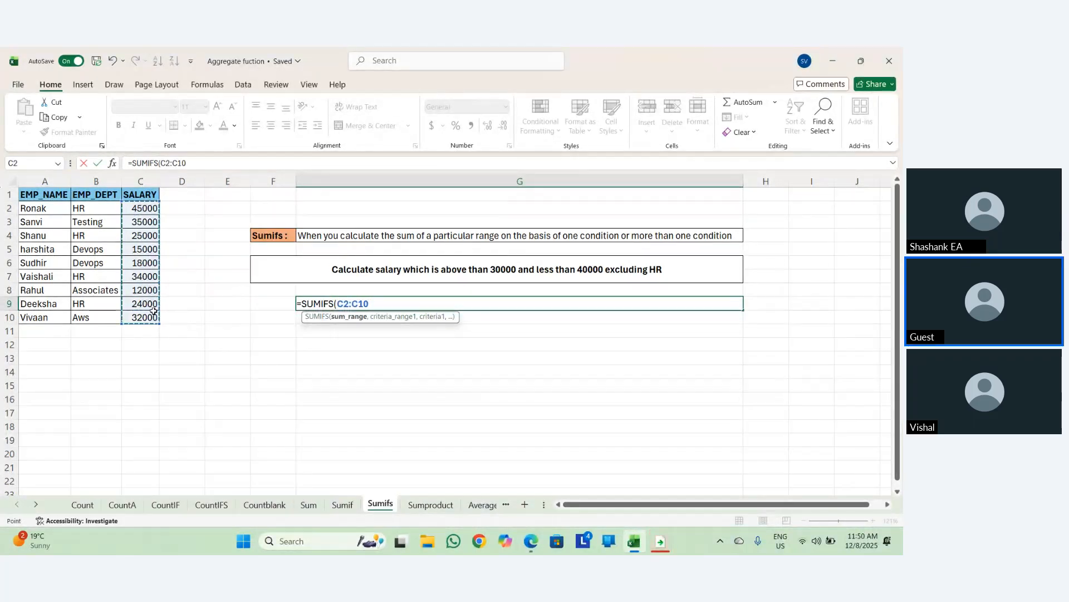
text(,)
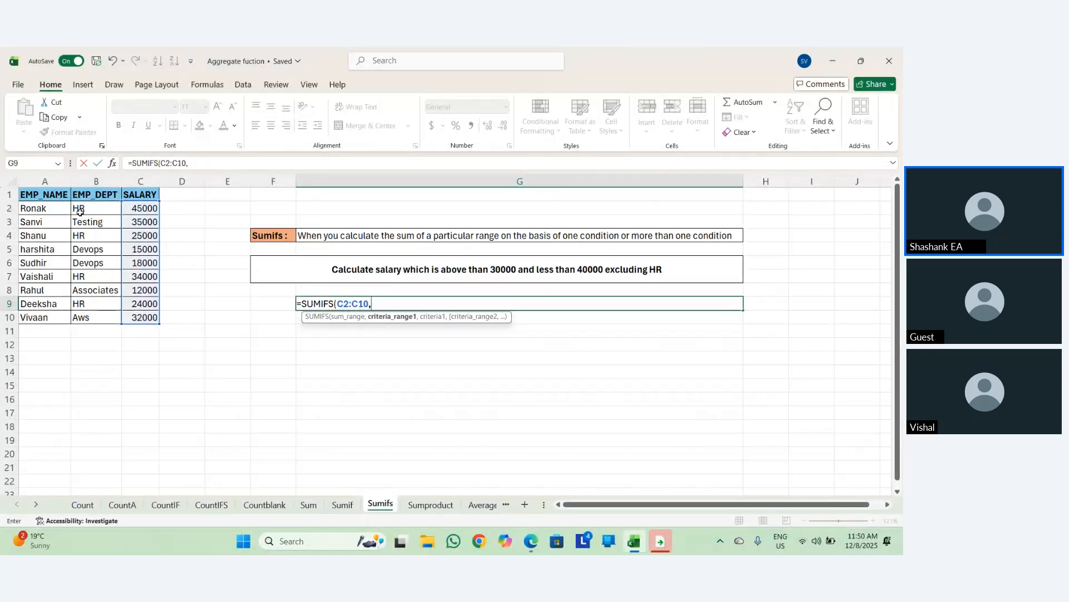
Add two conditions to the SUMIFS formula: B2:B10 with "<>HR" and C2:C10 with ">30000".
drag(79, 211, 99, 313)
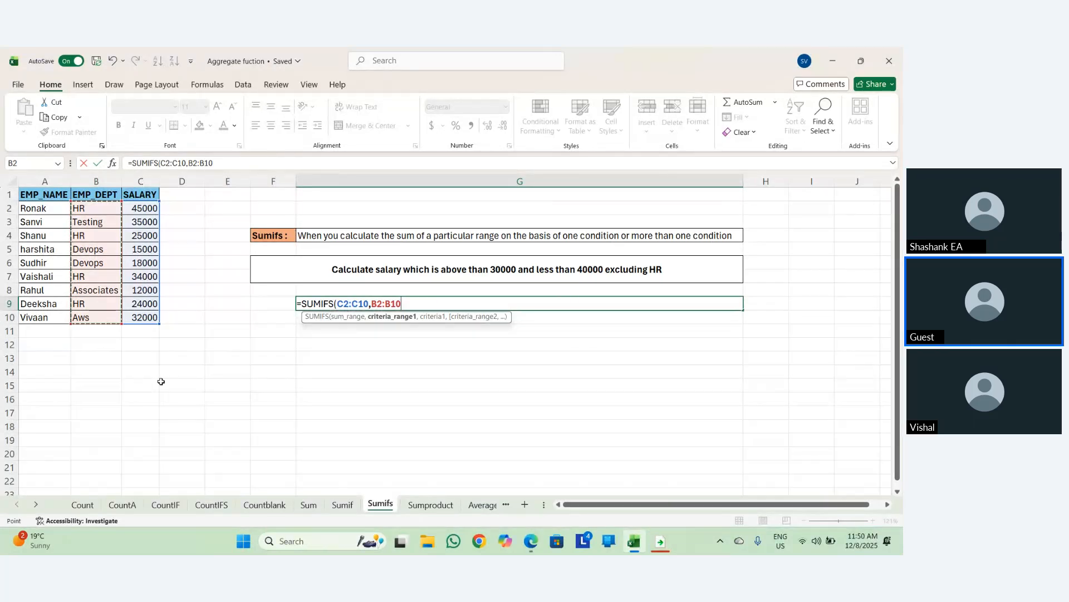
text(,)
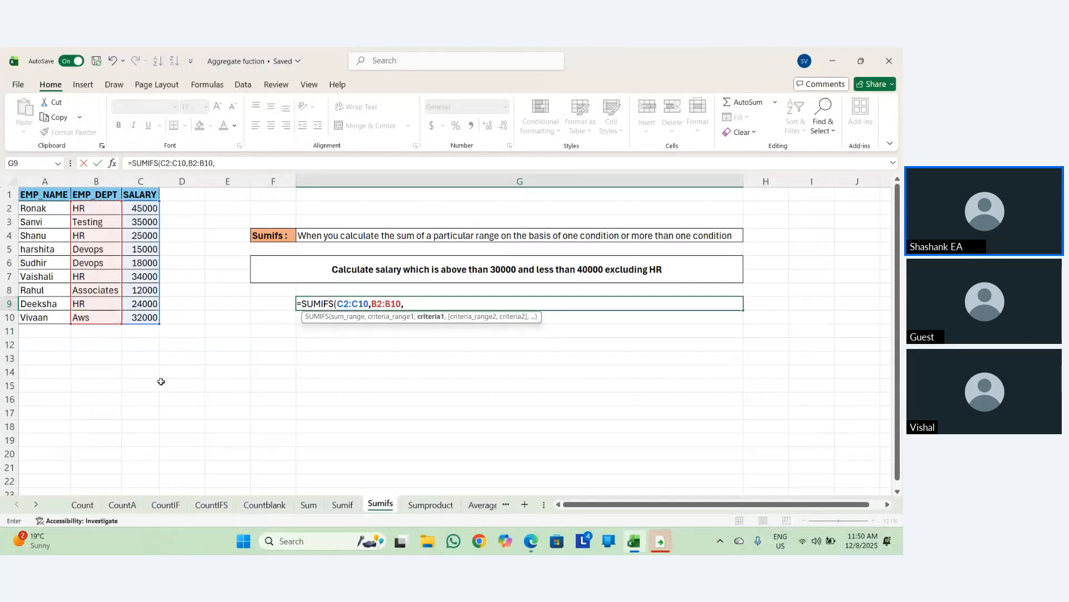
text("<>HR")
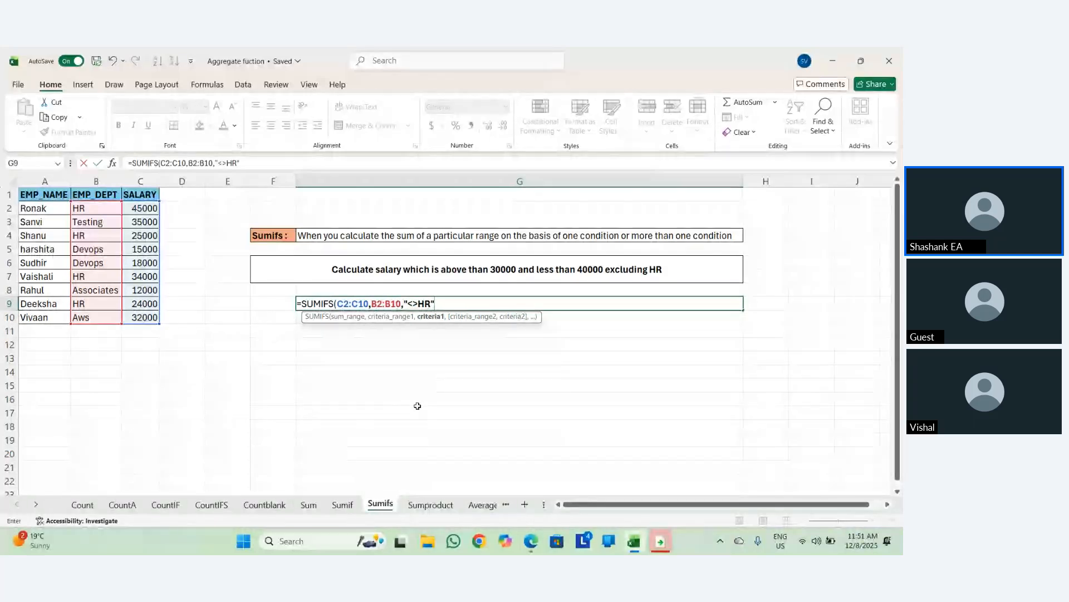
text(,)
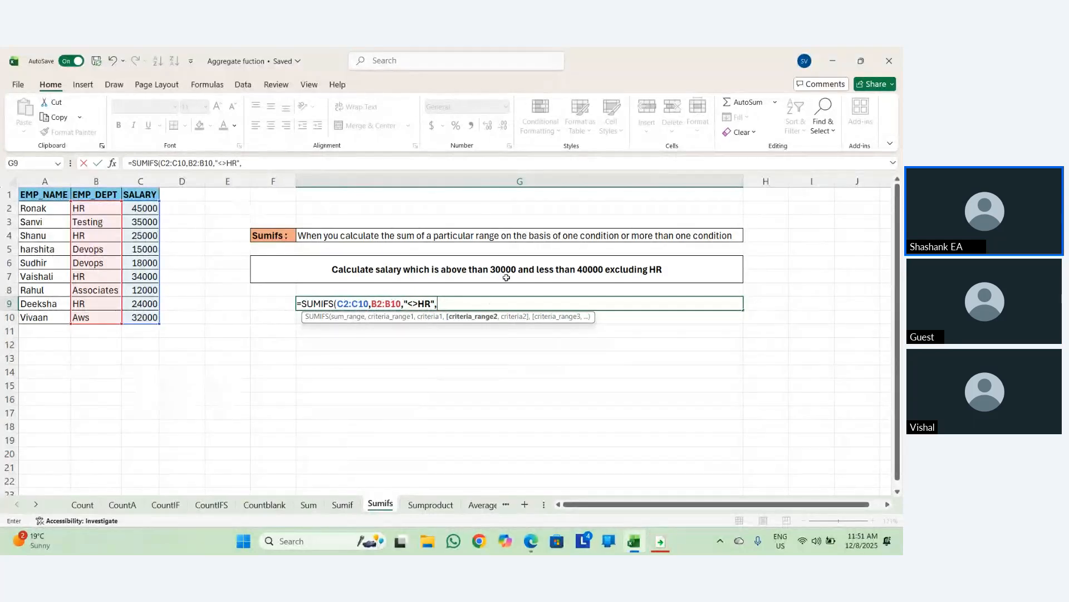
drag(140, 210, 141, 317)
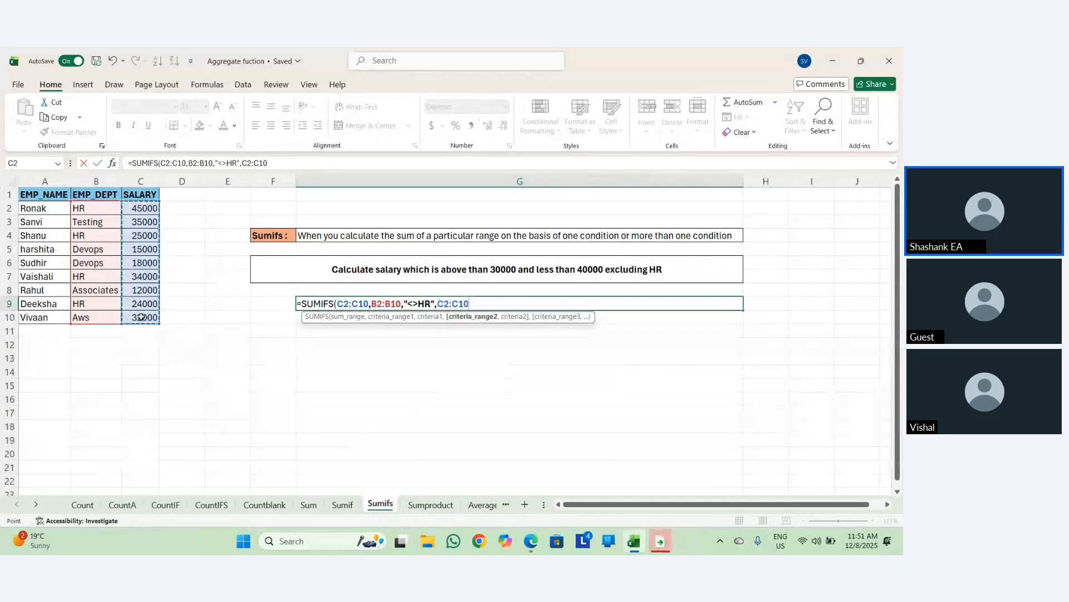
text(,")
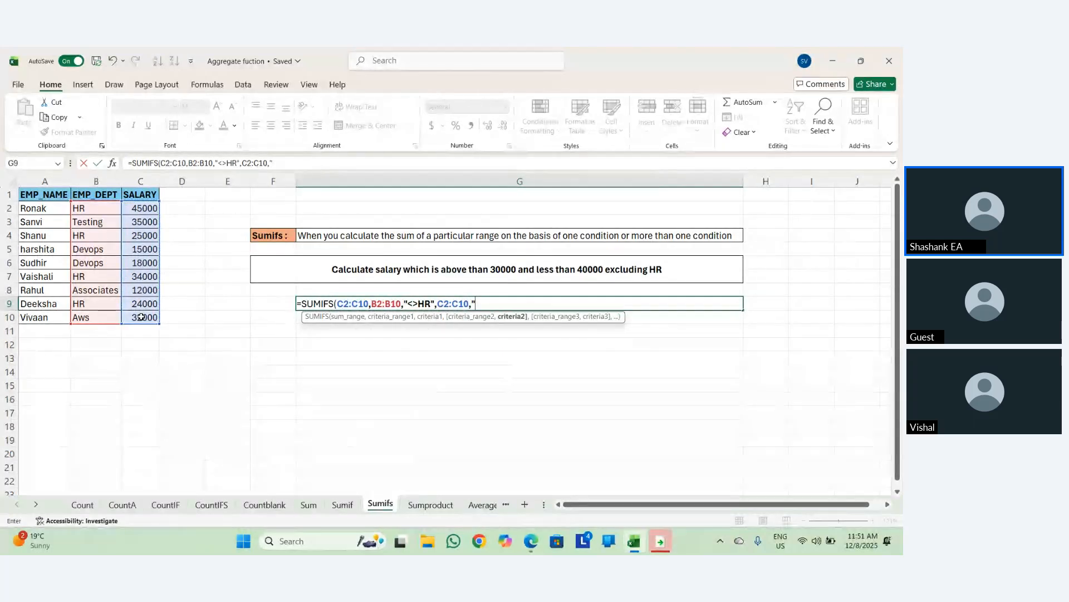
text(>30000)
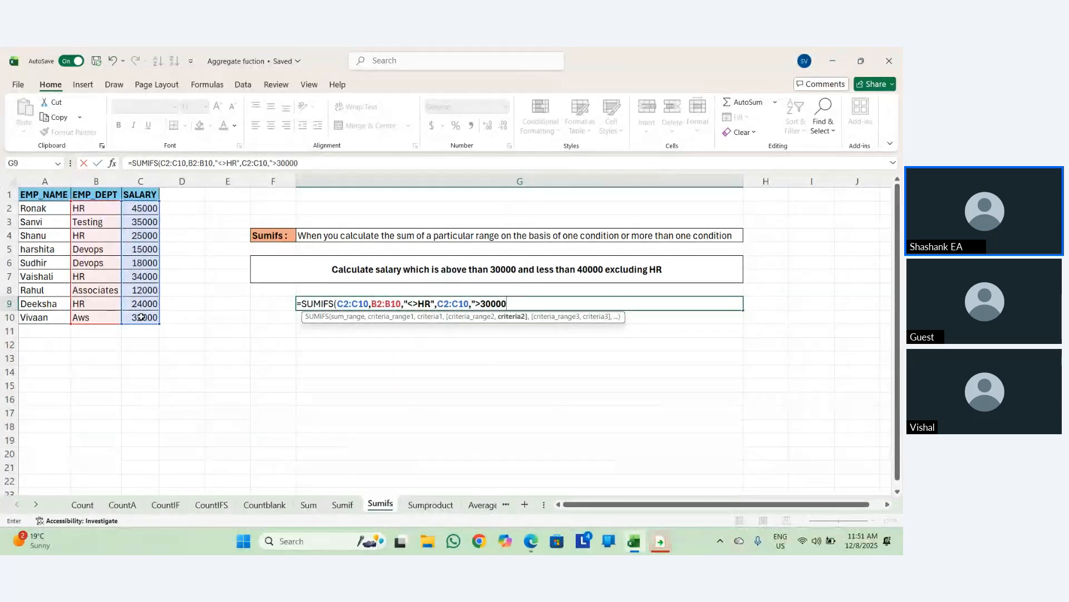
text(",)
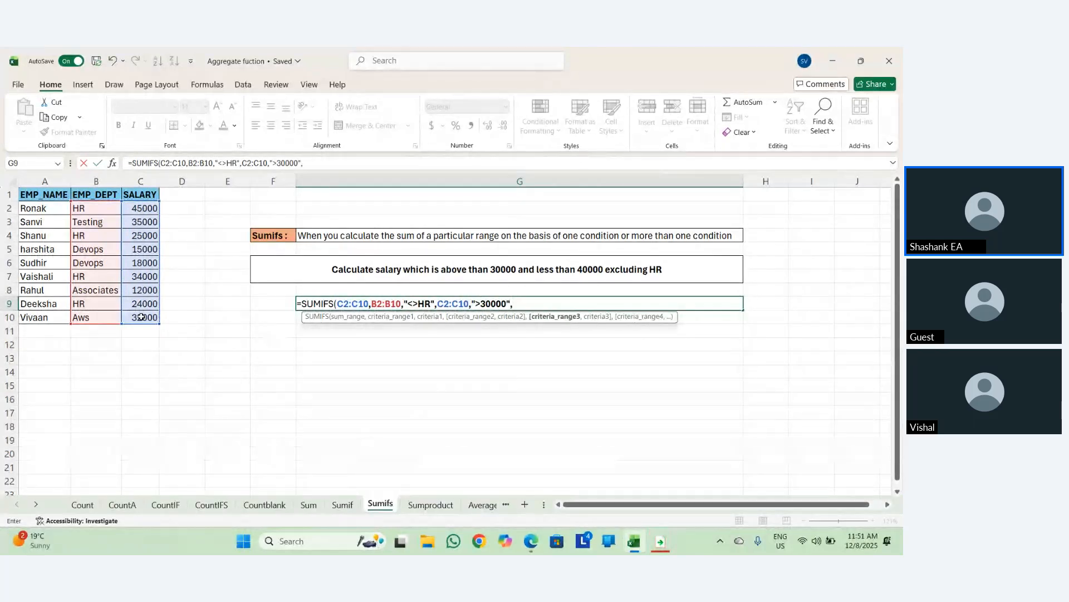
Add the third condition, C2:C10 with "<40000", and complete the SUMIFS formula in G9.
drag(142, 209, 157, 313)
text(,"<)
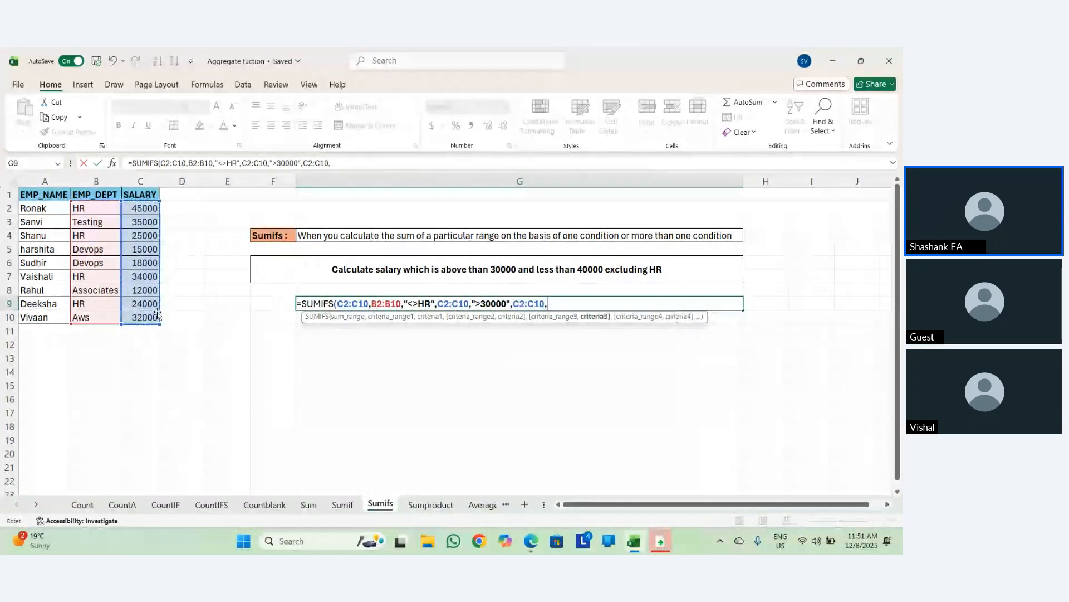
key(BackSpace)
text(>)
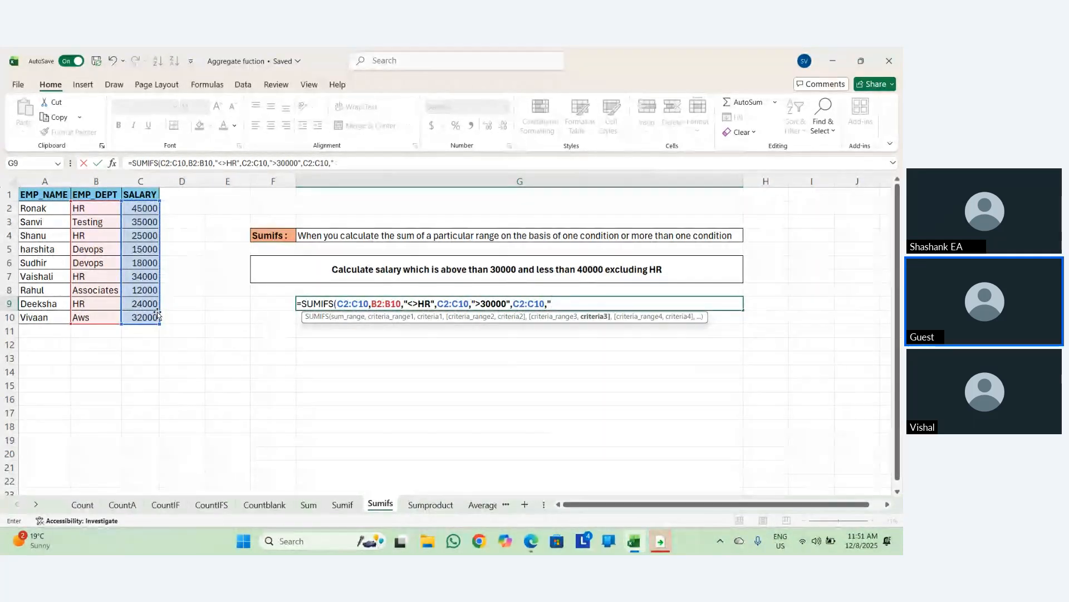
key(BackSpace)
text(<)
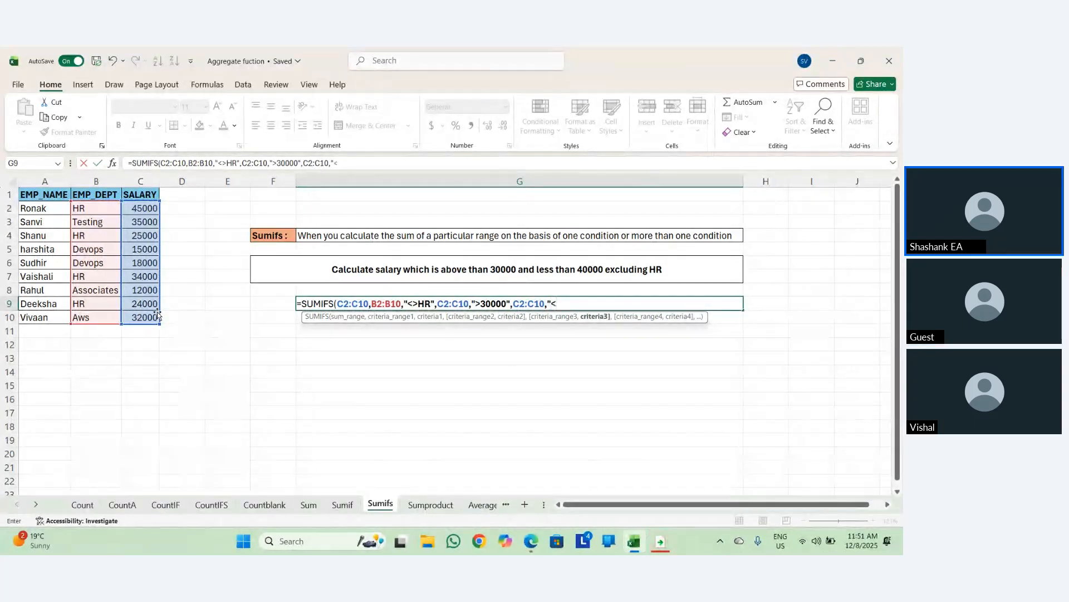
text(40000")
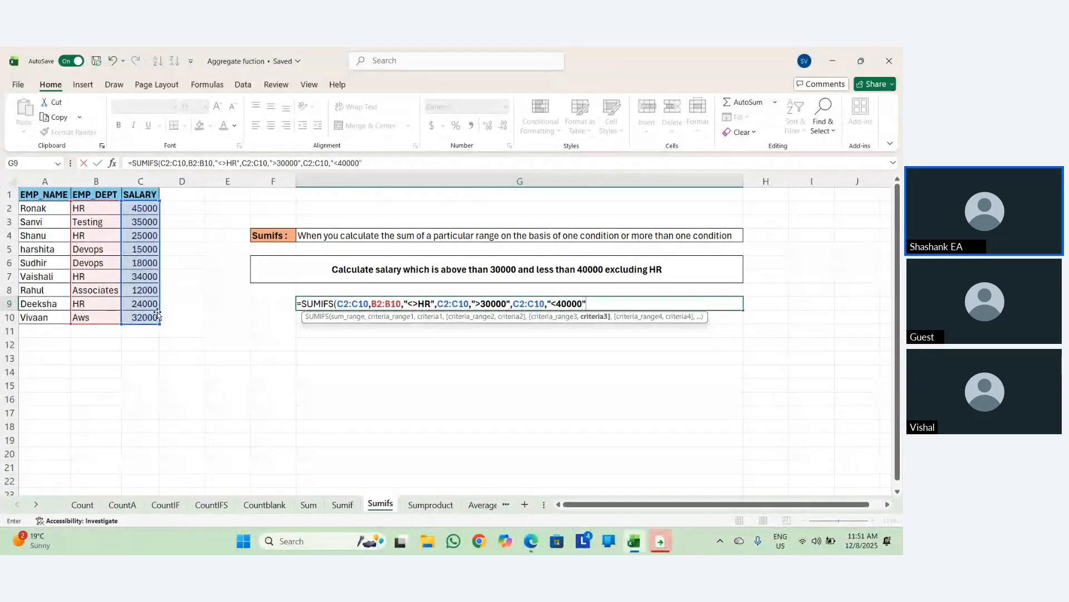
text())
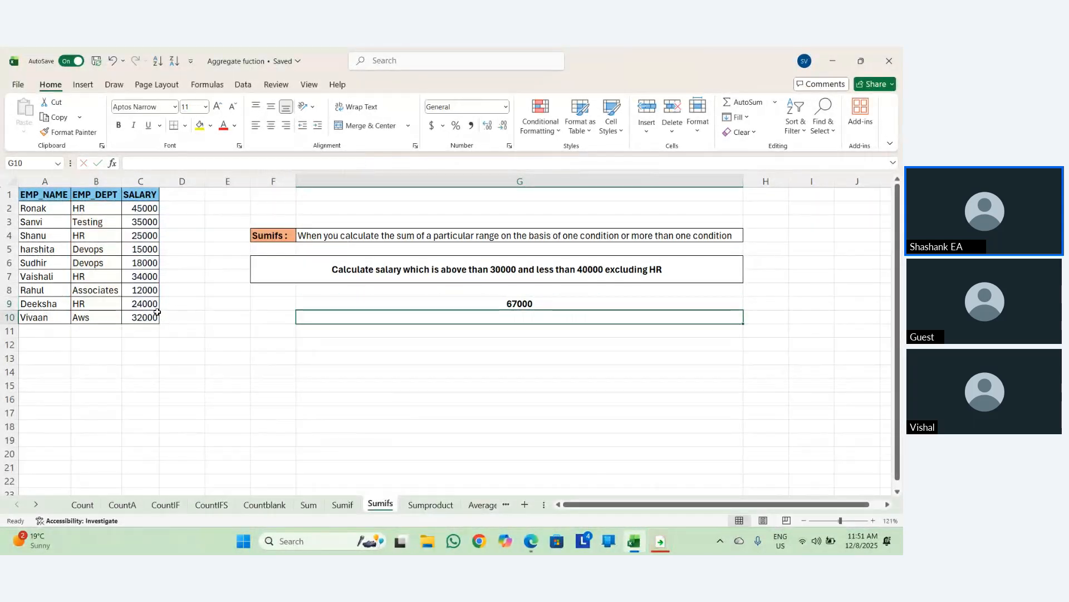
Check the department and salary cells row by row against the SUMIFS conditions.
key(Return)
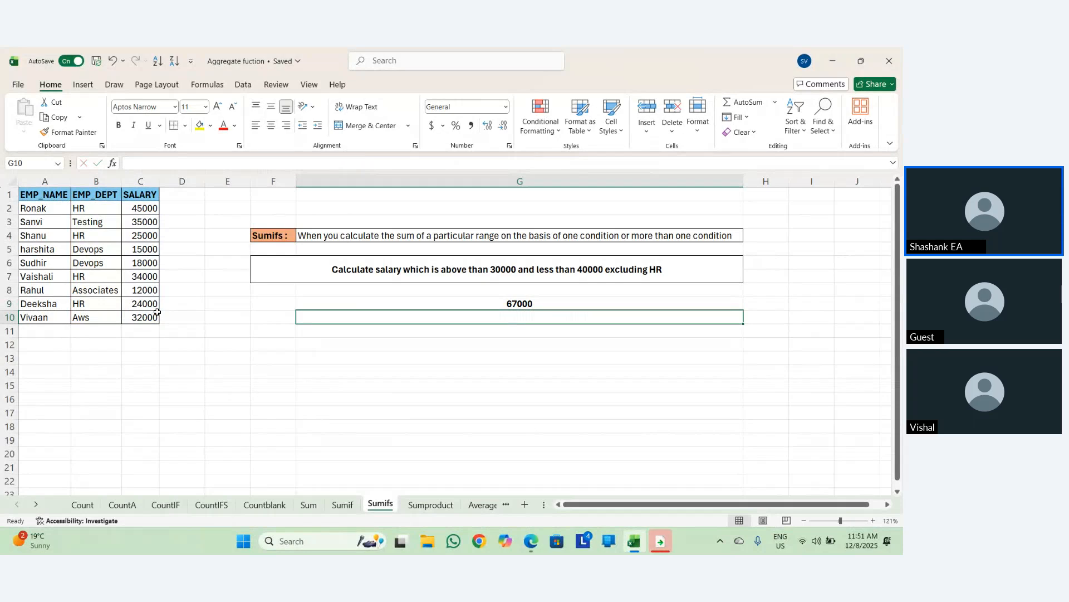
key(Up)
key(Left)
key(Left)
key(Left)
key(Left)
key(Left)
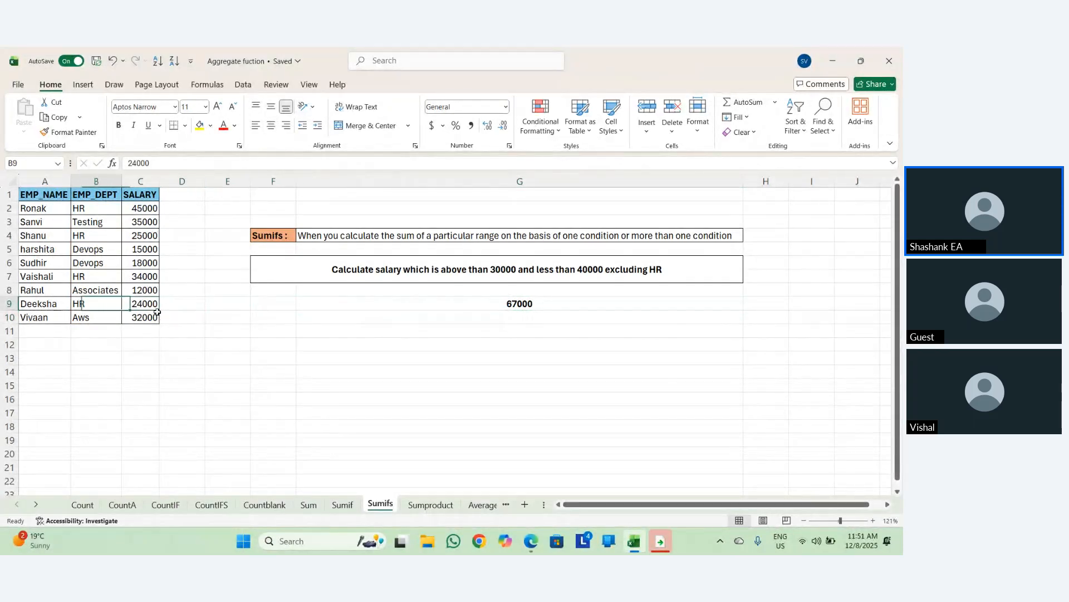
key(Up)
key(Up)
key(Up)
key(Up)
key(Up)
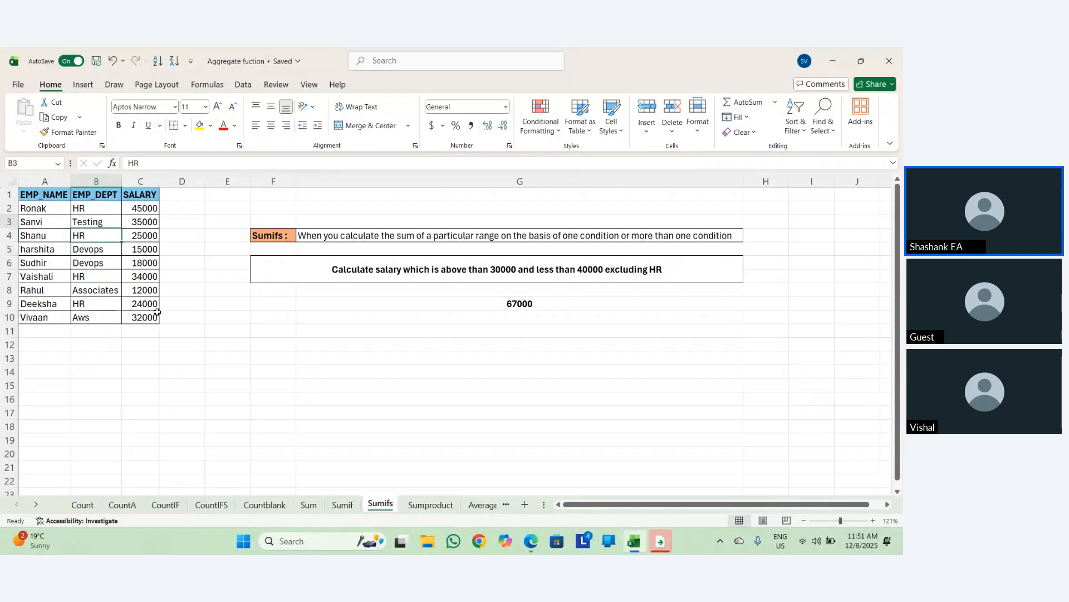
key(Up)
key(Up)
key(Right)
key(Left)
key(Down)
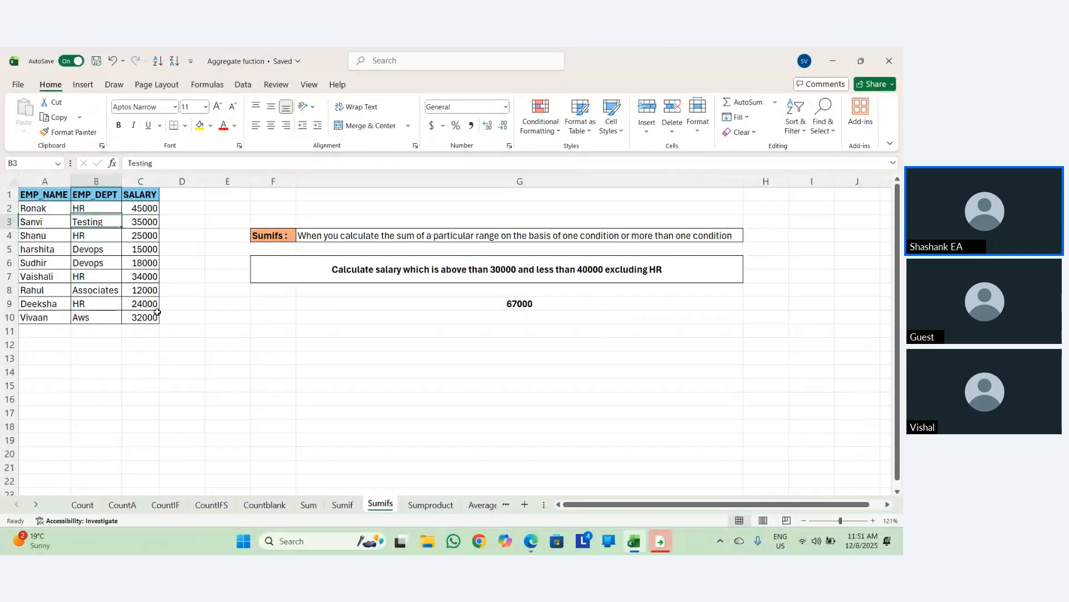
key(Right)
key(Down)
key(Left)
key(Down)
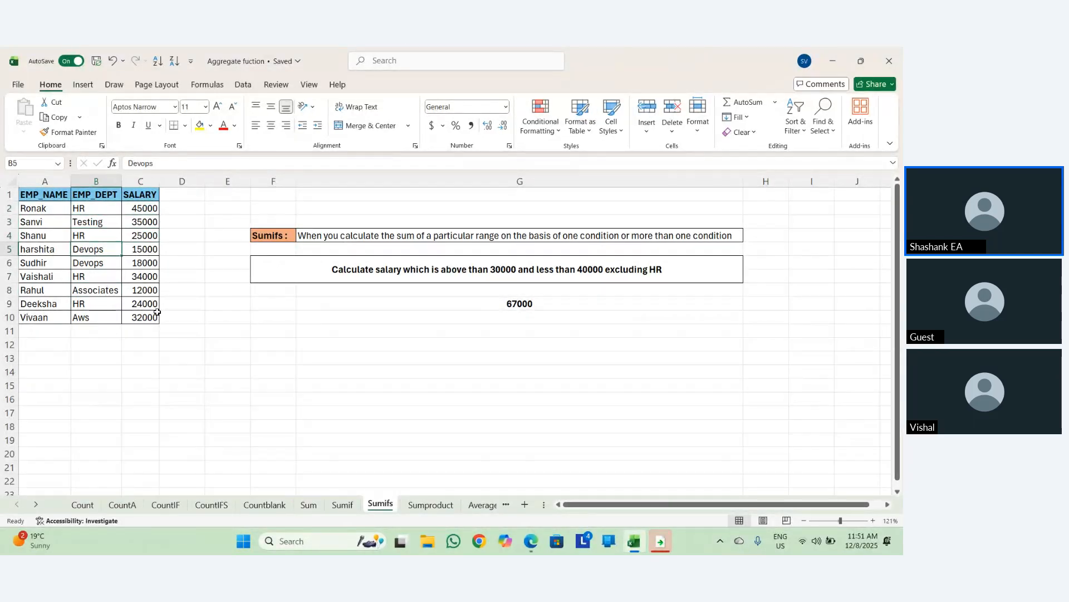
key(Down)
key(Down)
key(Right)
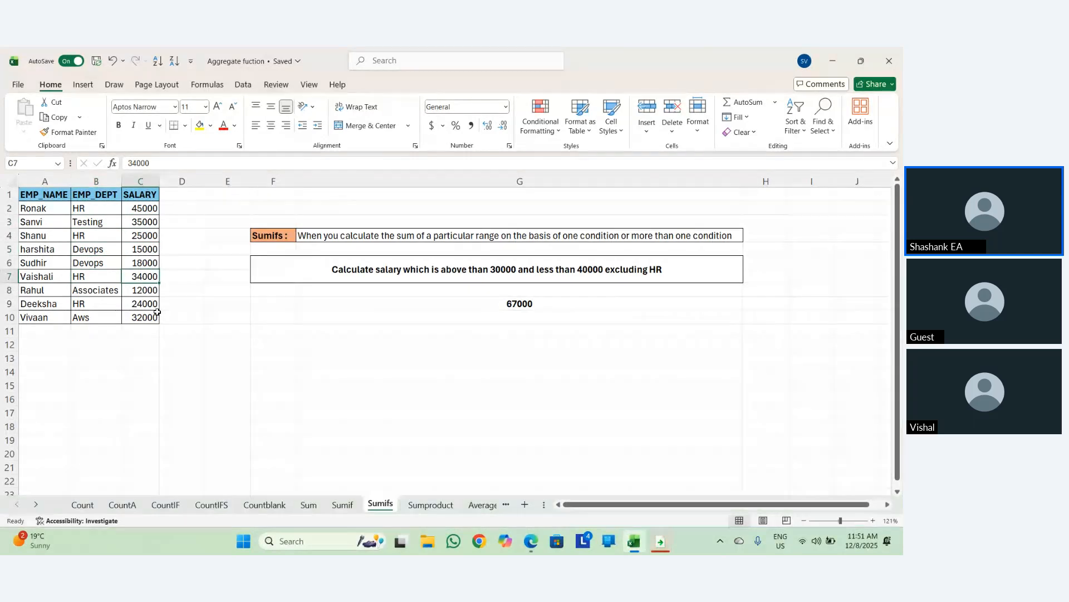
key(Left)
key(Down)
key(Down)
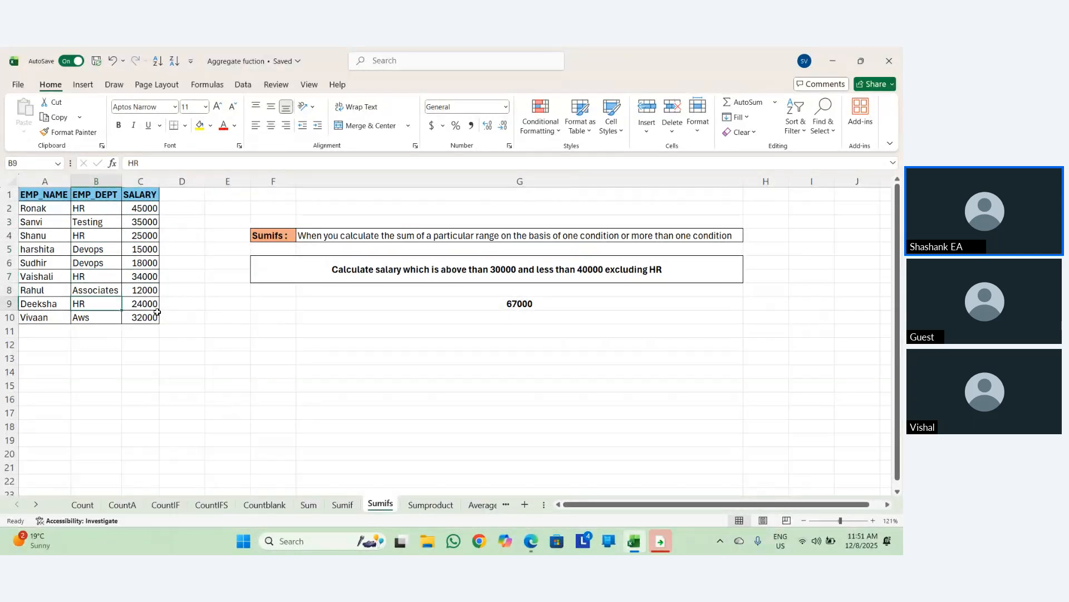
key(Right)
key(Up)
key(Left)
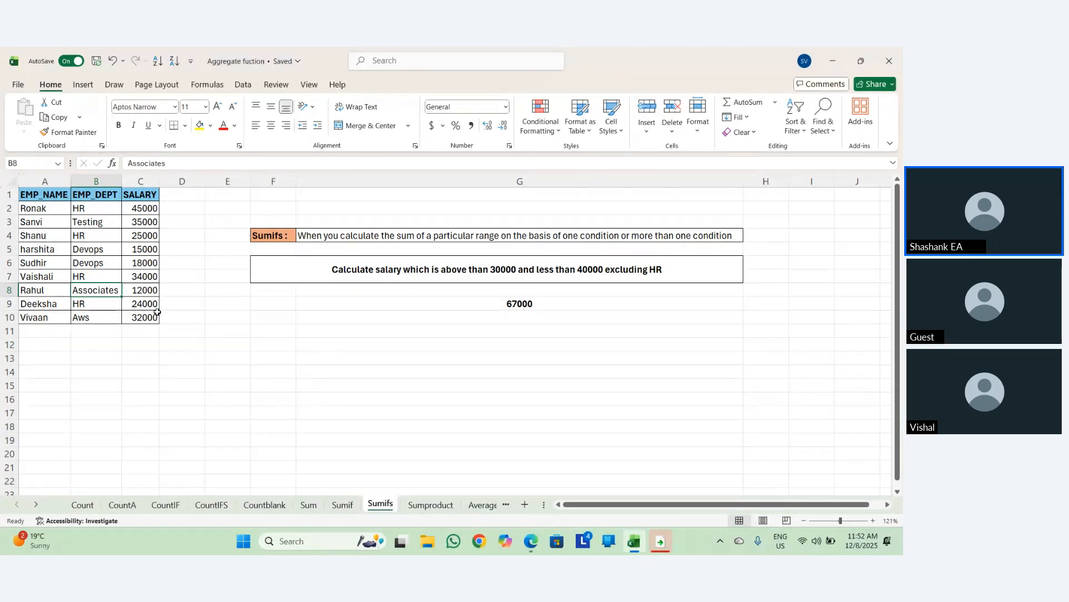
Bold the salaries in C10 and C3 to mark the rows that meet the conditions.
click(158, 313)
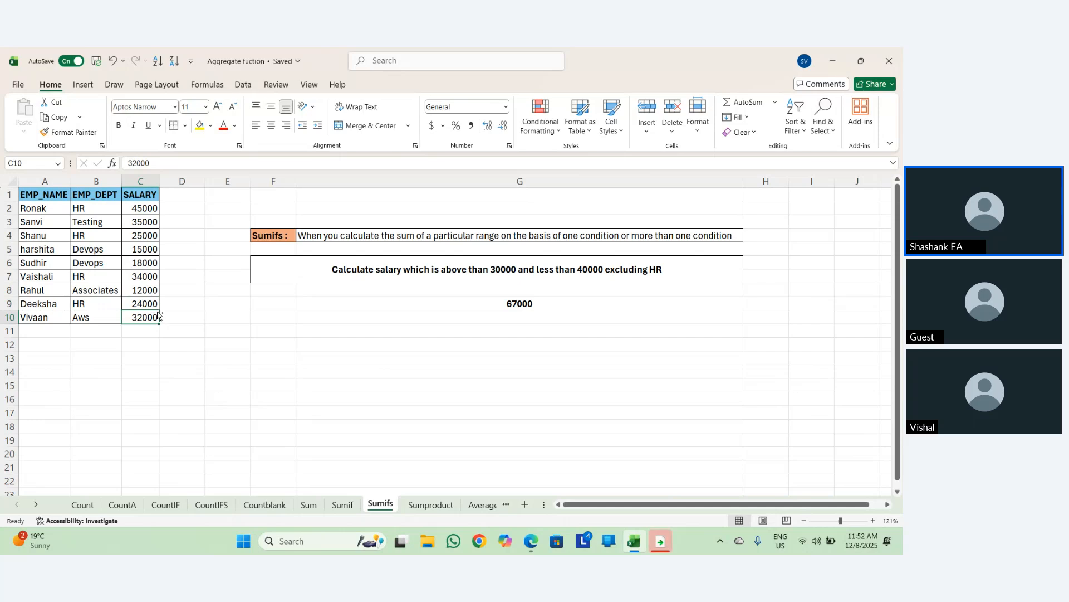
key(ctrl+b)
key(Up)
key(Up)
key(Up)
key(Up)
key(Up)
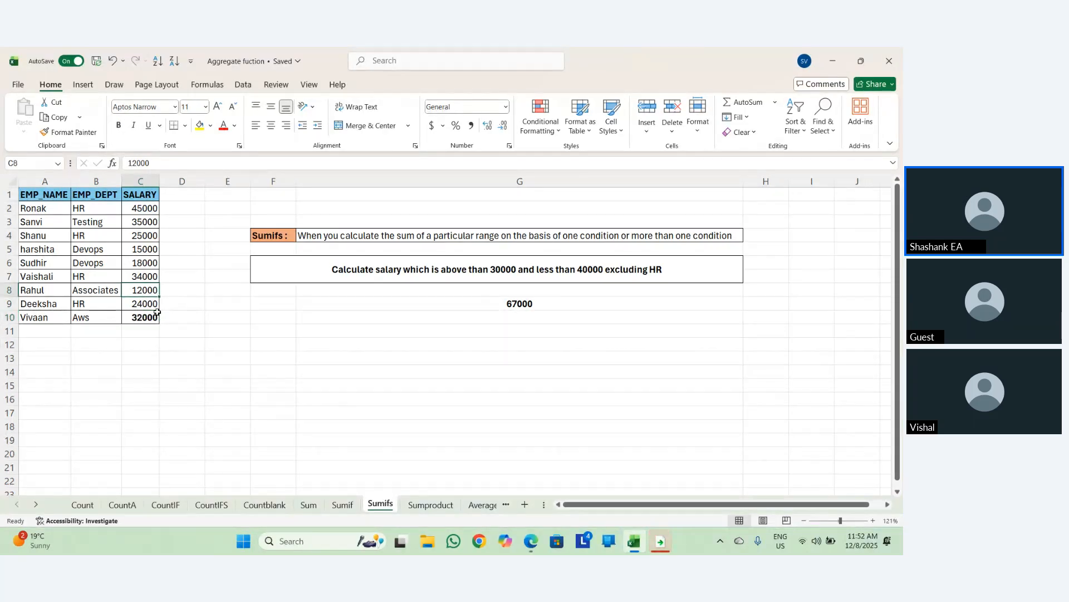
key(Up)
key(Up)
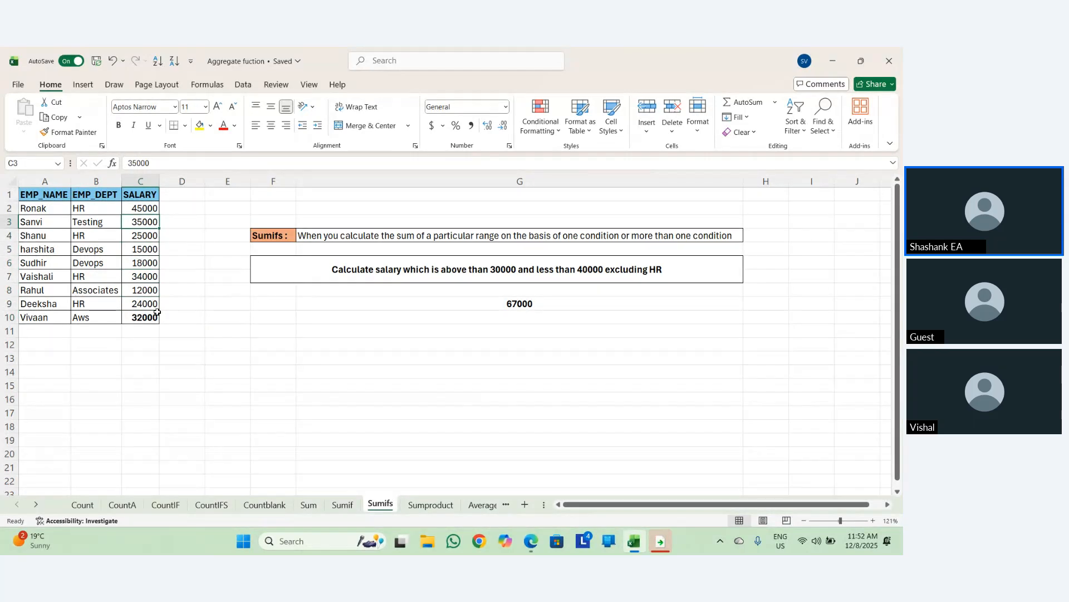
key(ctrl+b)
Compare the marked salaries with the SUMIFS formula in G9.
key(Down)
key(Down)
key(Down)
key(Down)
key(Down)
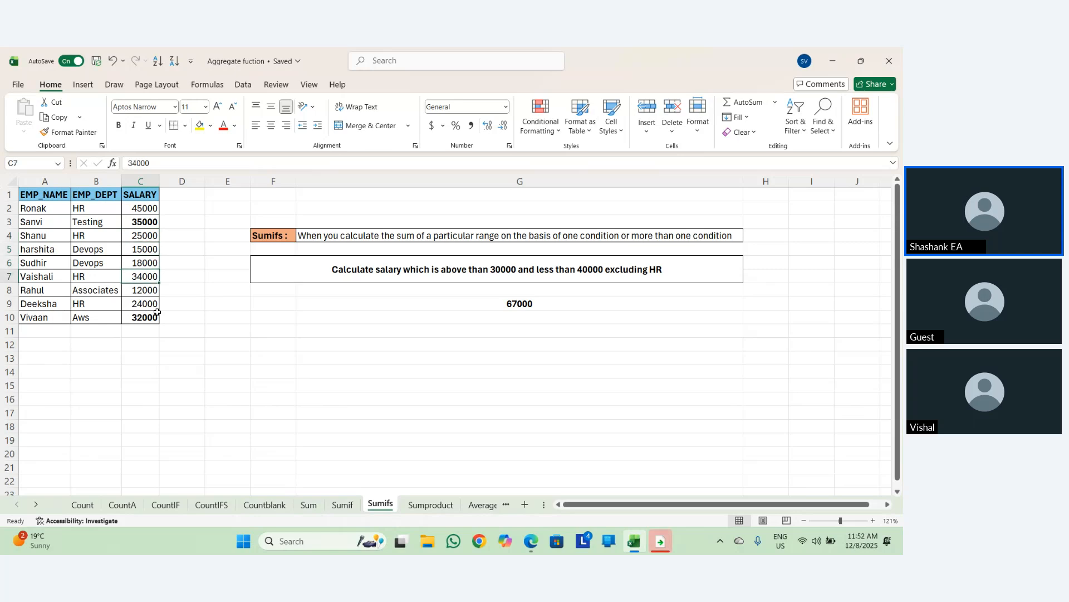
key(Right)
key(Right)
key(Right)
key(Right)
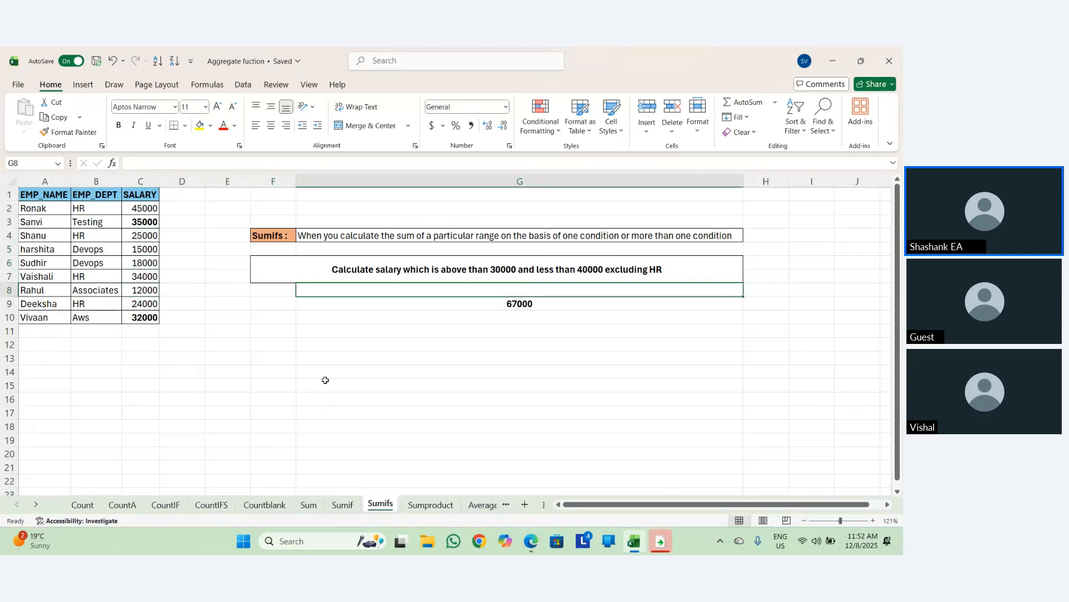
key(Down)
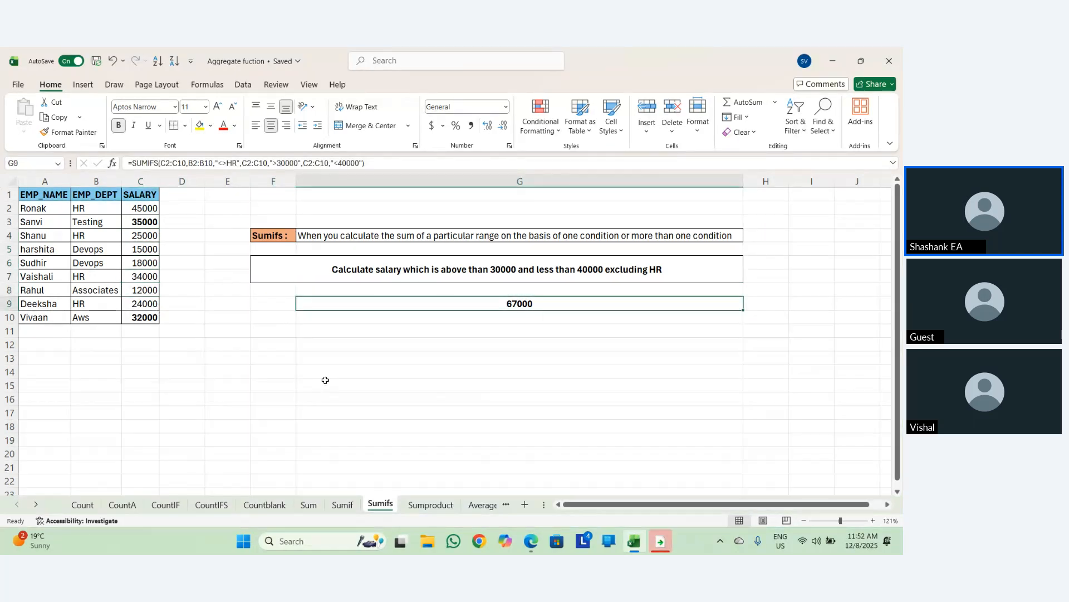
Remove the bold formatting from the salaries in C10 and C3.
key(Left)
key(Left)
key(Left)
key(Left)
key(Down)
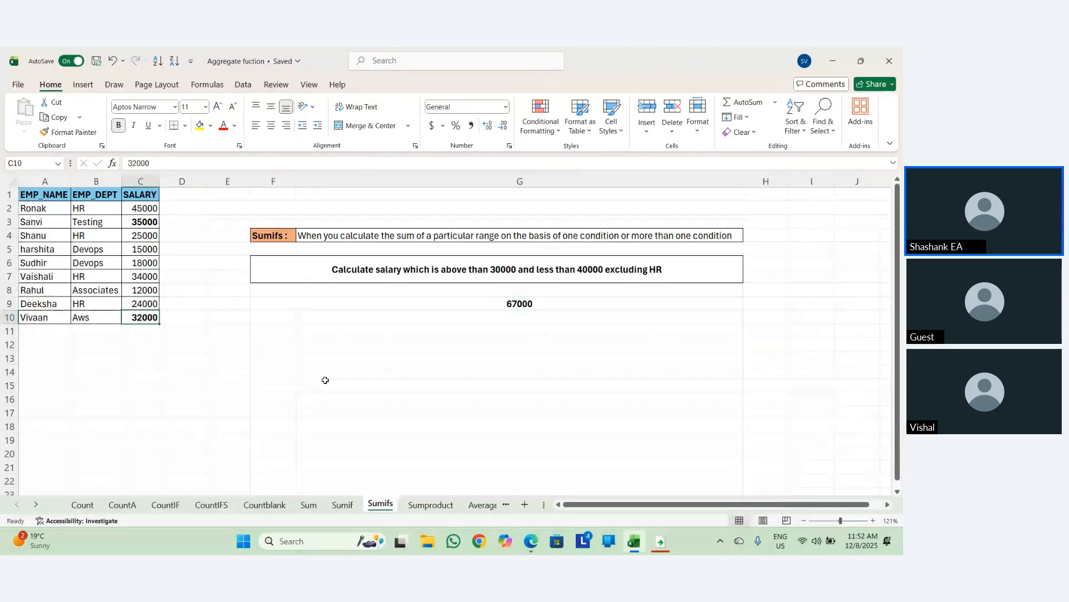
key(Up)
key(Up)
key(Up)
key(Up)
key(Up)
key(Up)
key(Up)
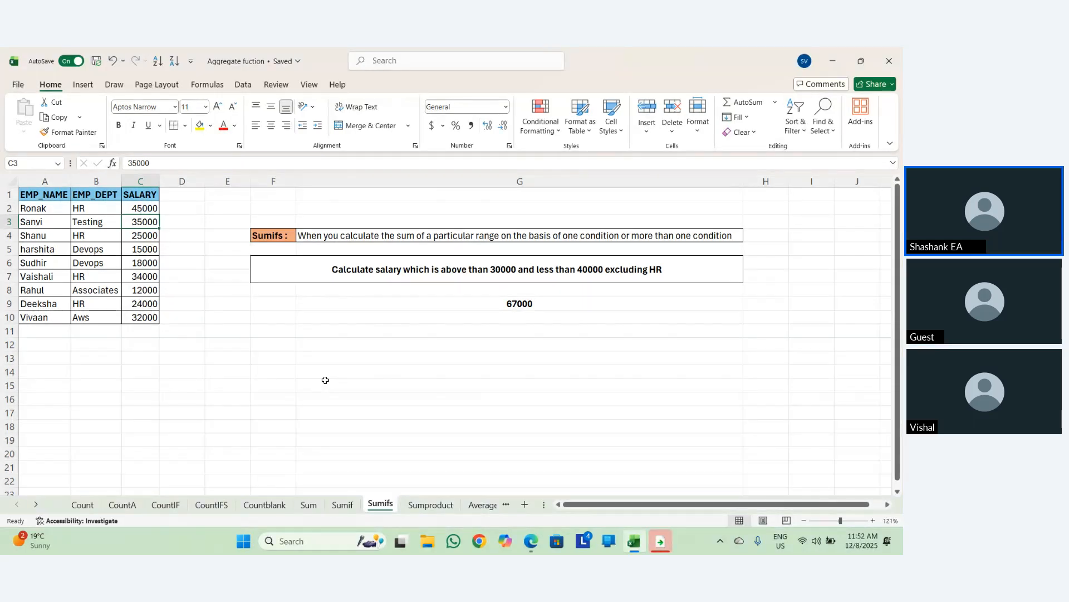
Open the Sumproduct sheet and examine the annual salary formula in E2 along with its referenced cells.
click(425, 504)
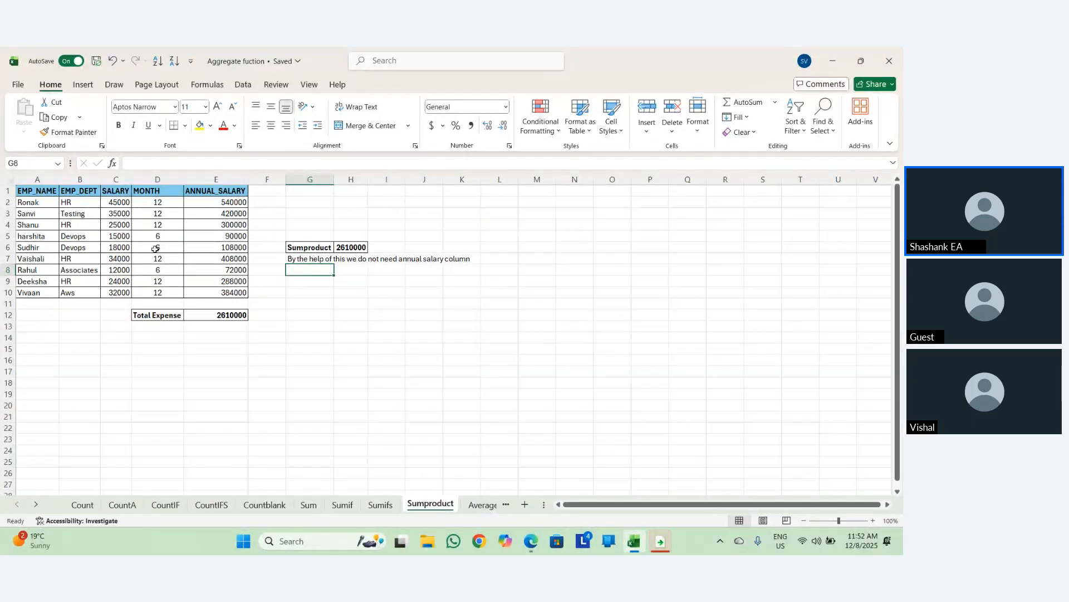
click(148, 202)
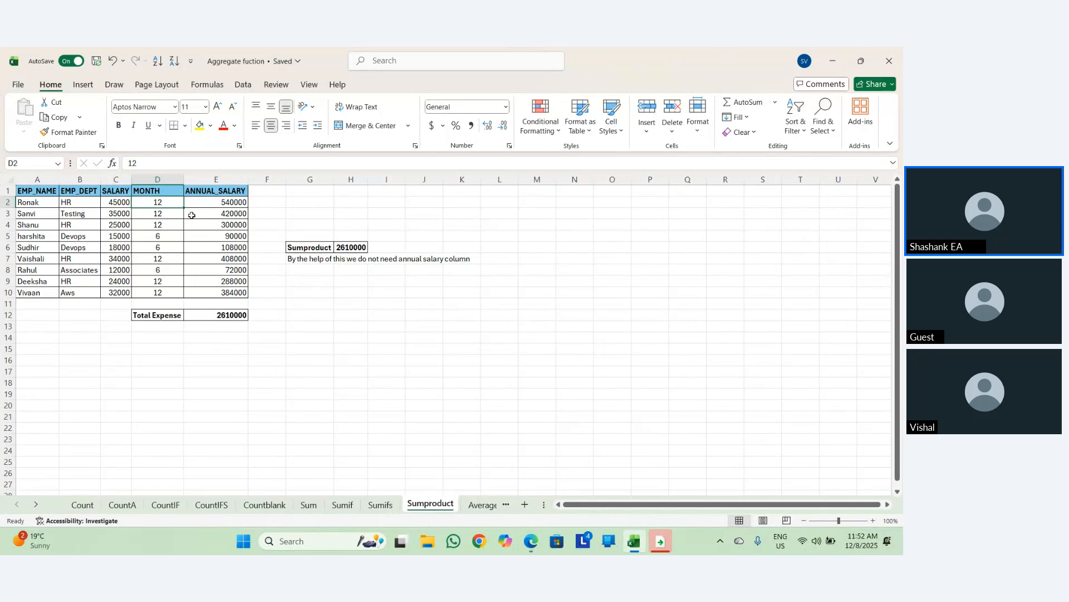
key(Right)
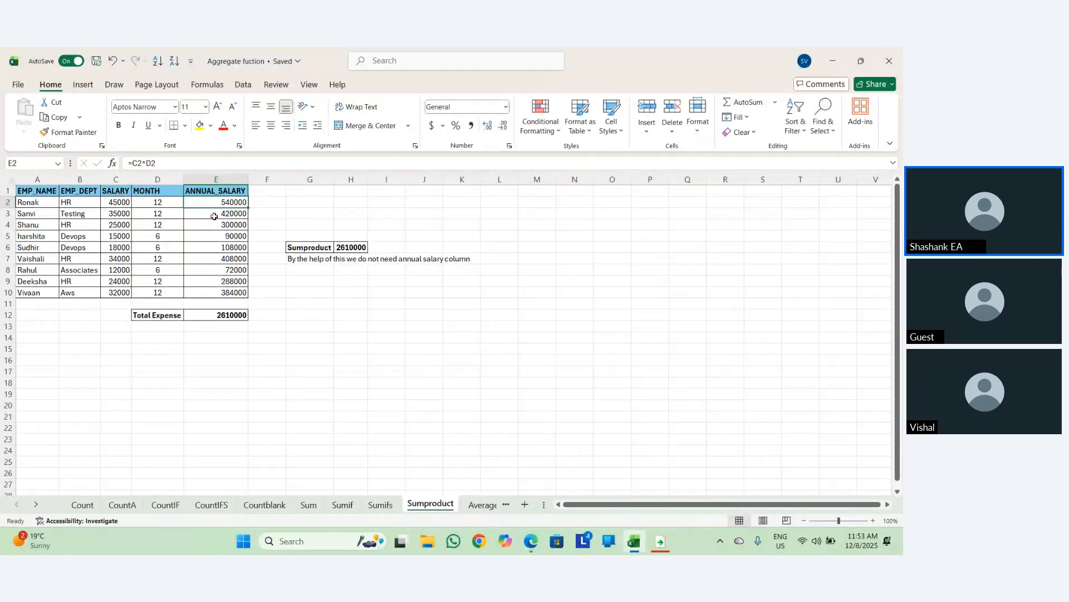
key(ctrl+Down)
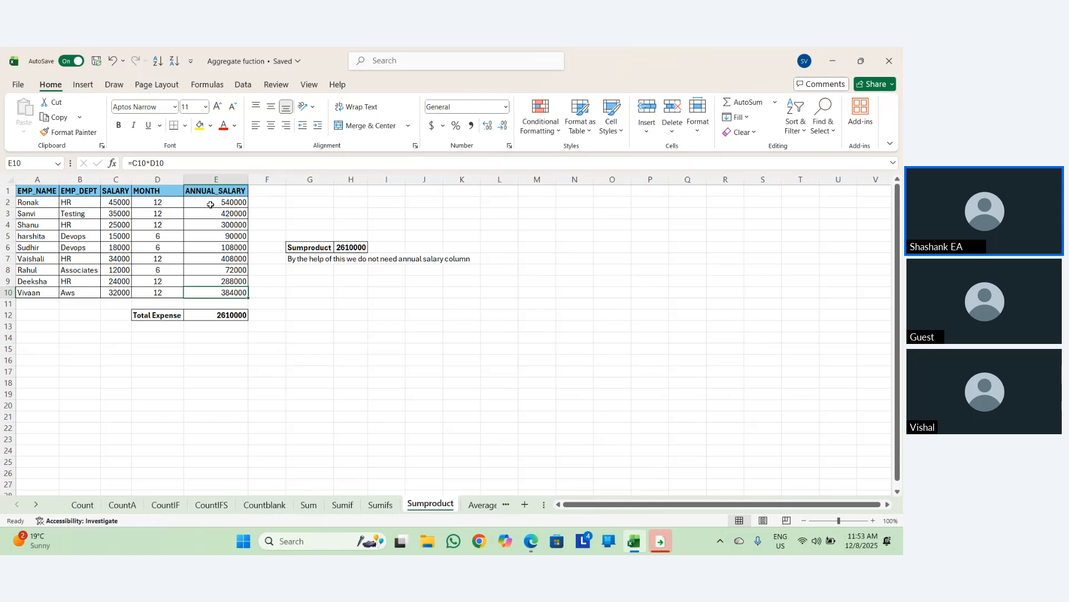
click(209, 203)
key(F2)
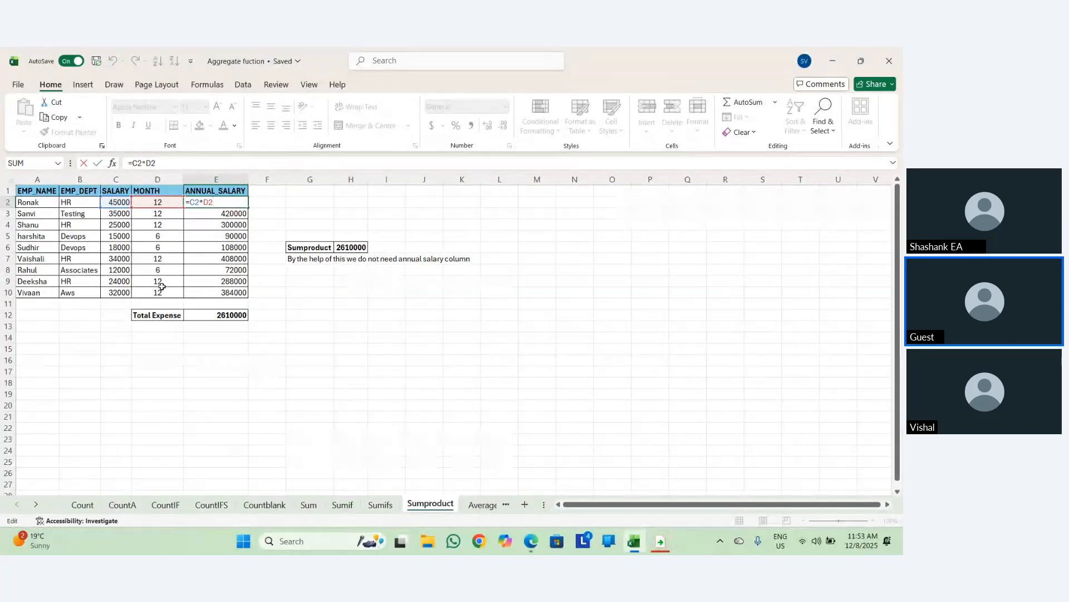
key(Return)
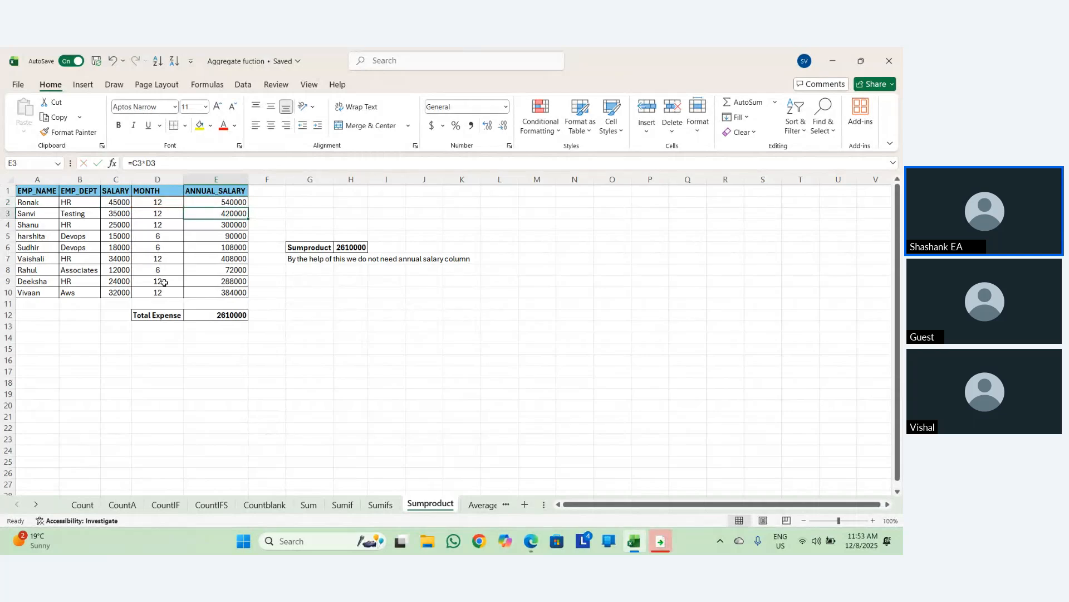
Examine the annual salaries in column E and the Total Expense SUM formula in E12.
drag(218, 204, 235, 301)
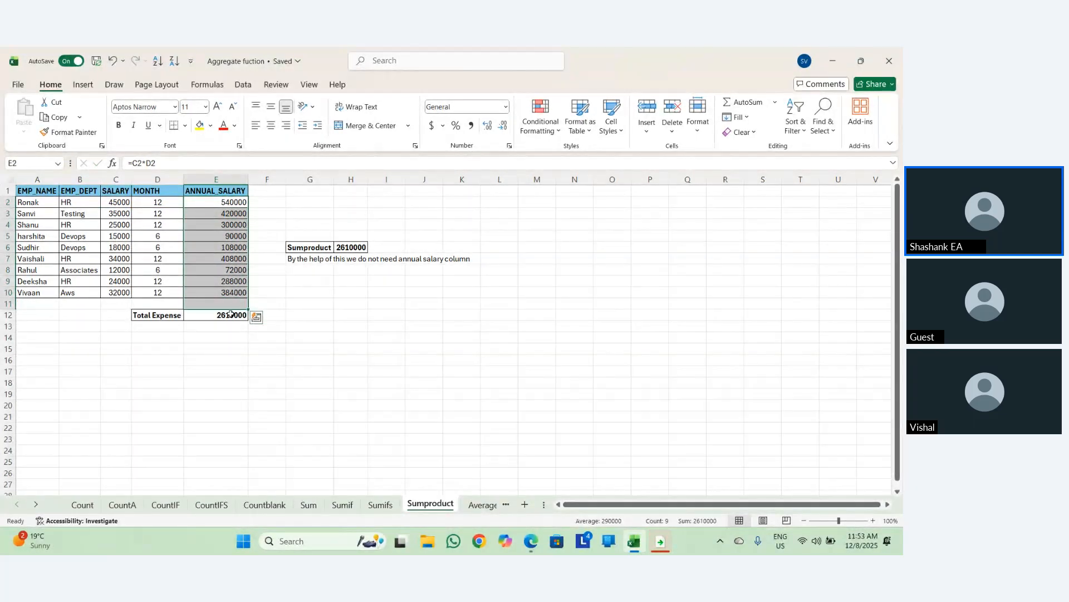
click(230, 314)
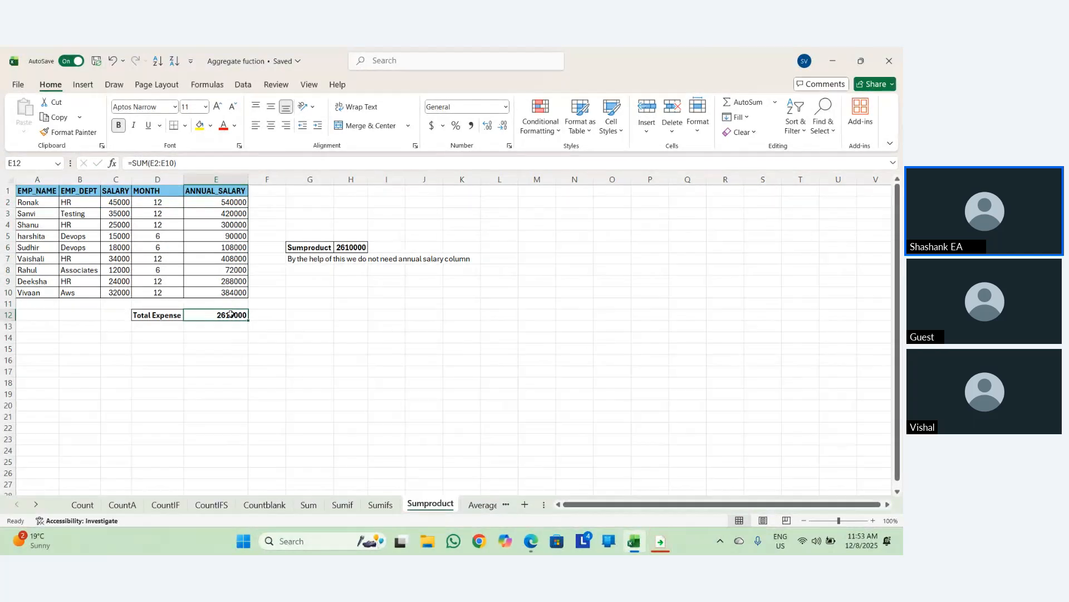
double_click(231, 315)
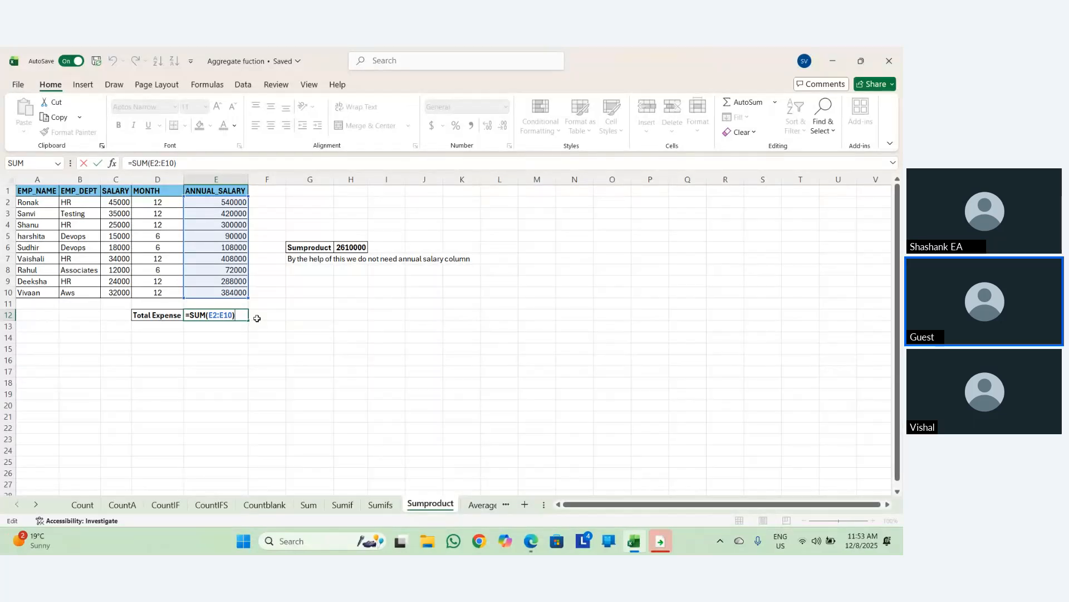
key(Return)
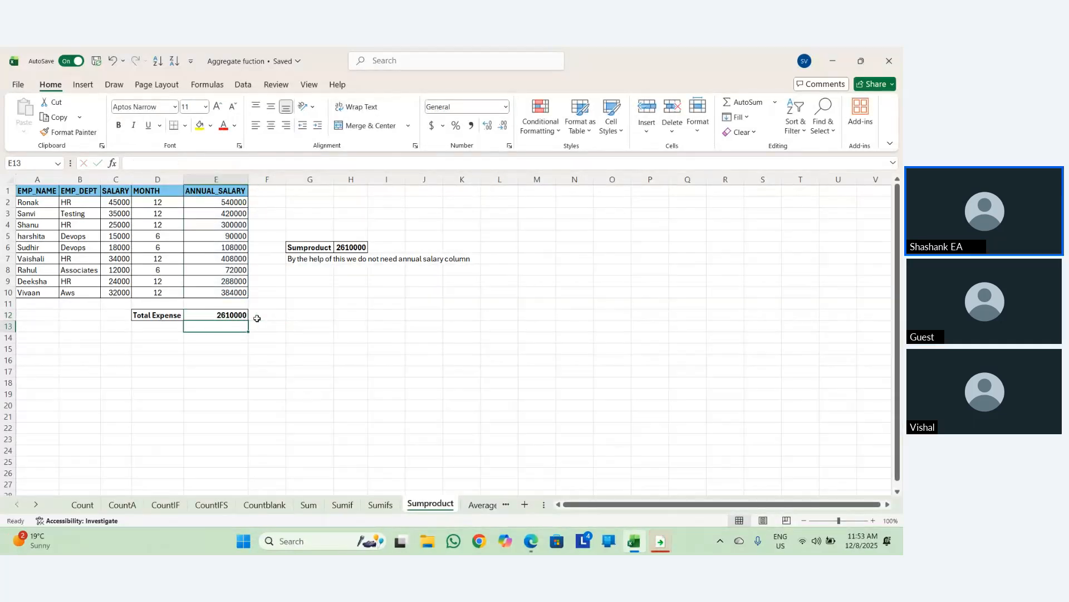
key(Up)
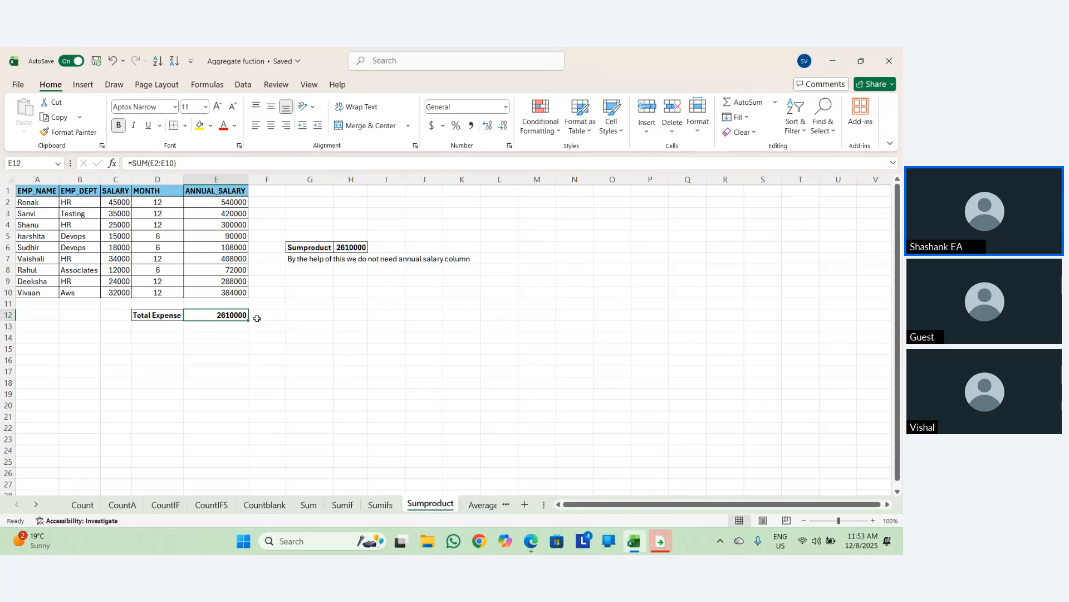
Clear the existing Sumproduct formula from H6.
key(Right)
key(Right)
key(Up)
key(Up)
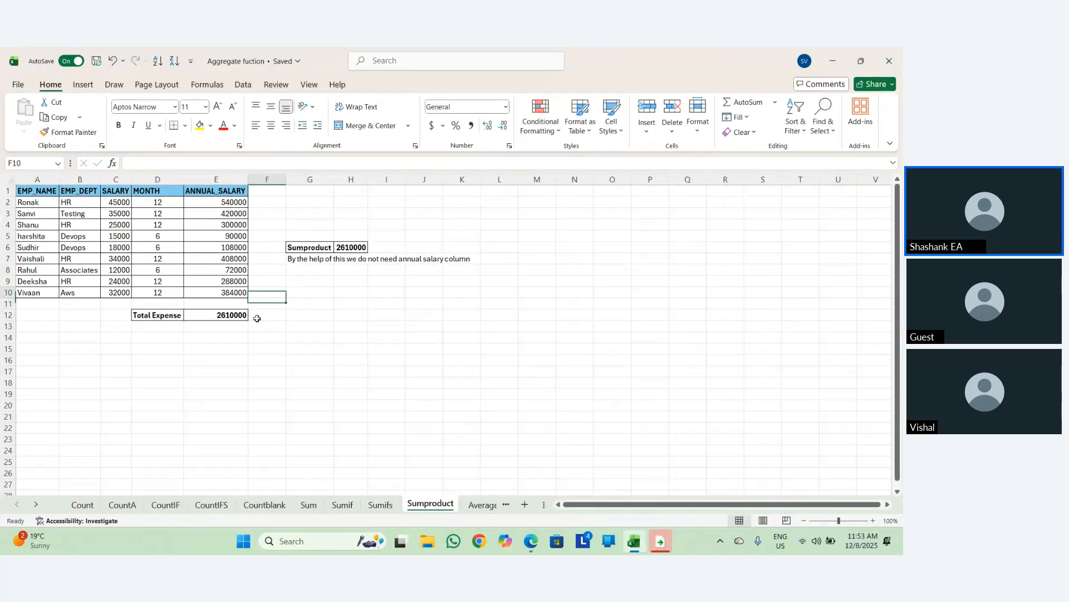
key(Up)
key(Up)
key(Up)
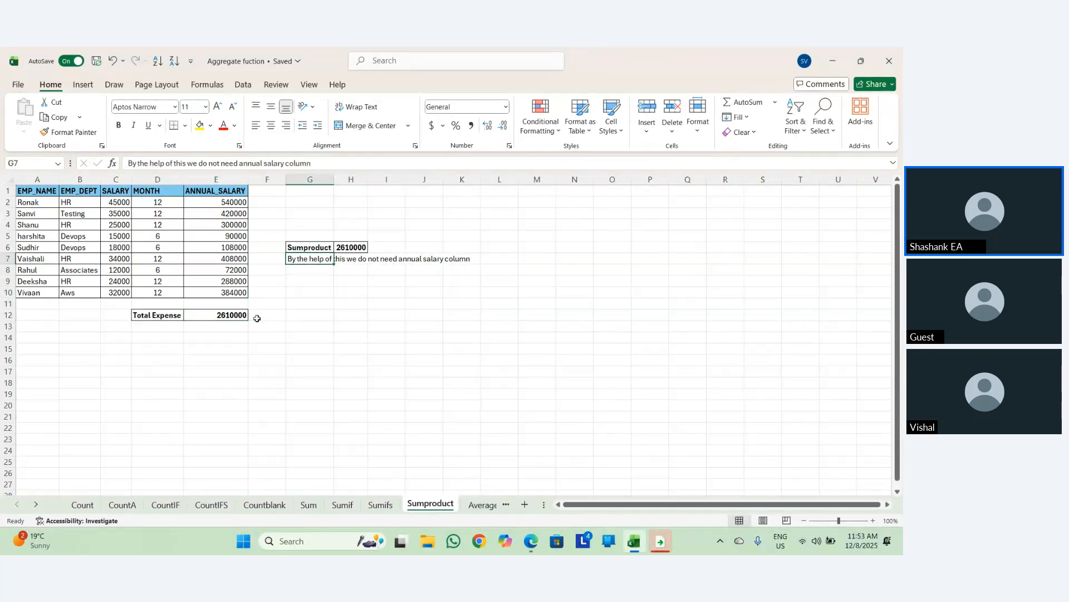
key(Up)
key(Right)
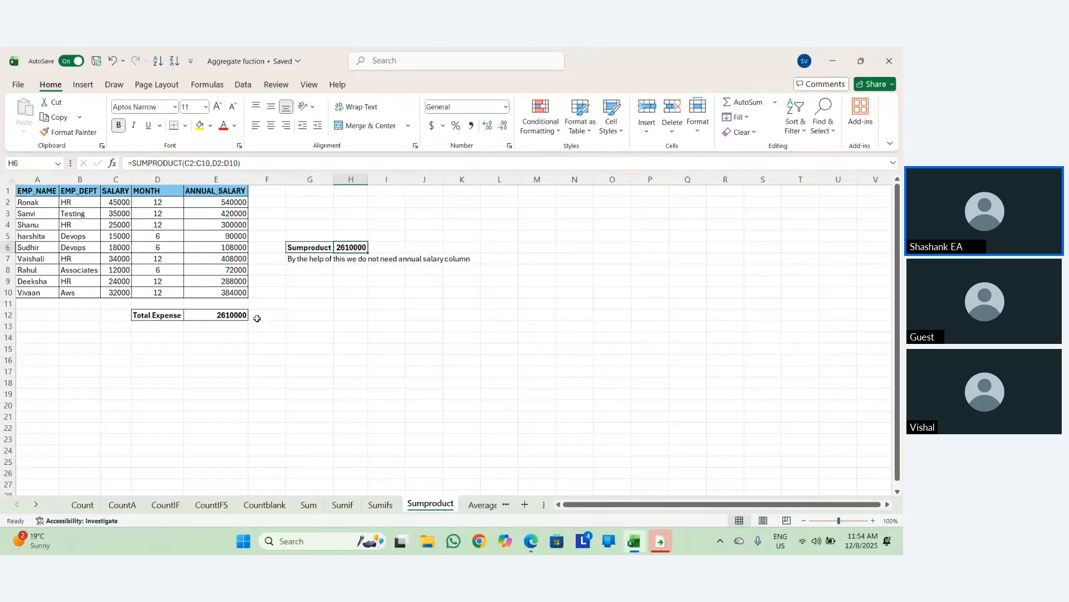
key(Delete)
Enter the formula =SUMPRODUCT(C2:C10,D2:D10) in H6 to total salary times months.
text(=)
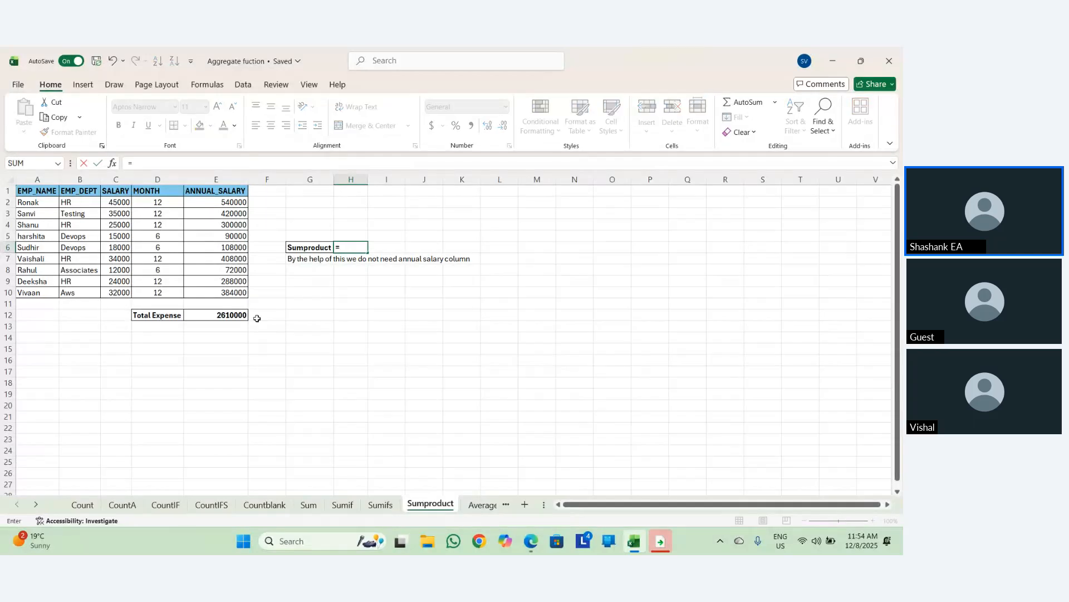
text(sump)
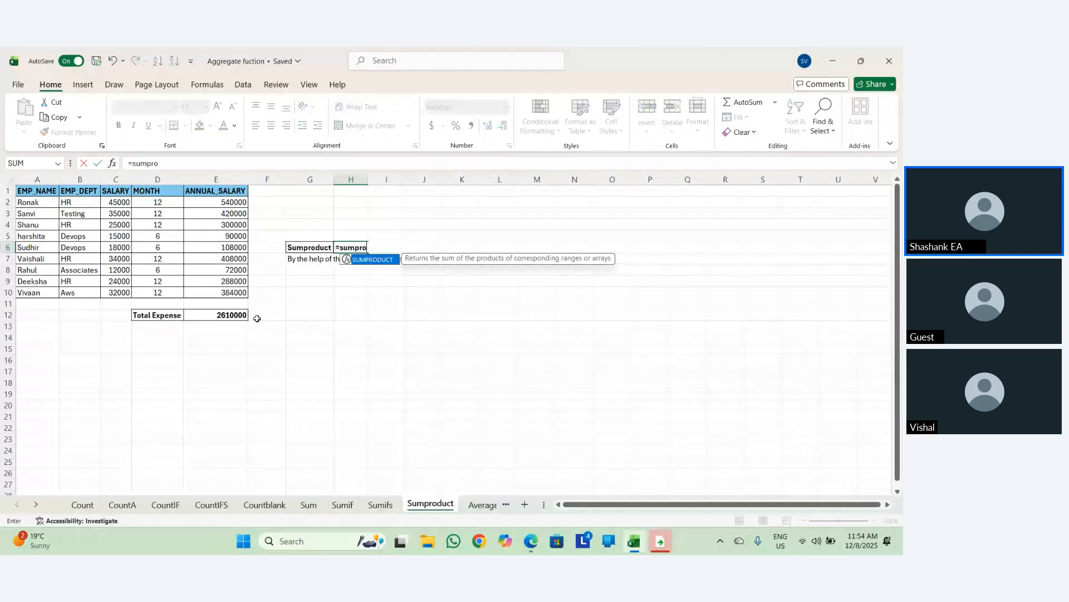
text(ro)
key(Tab)
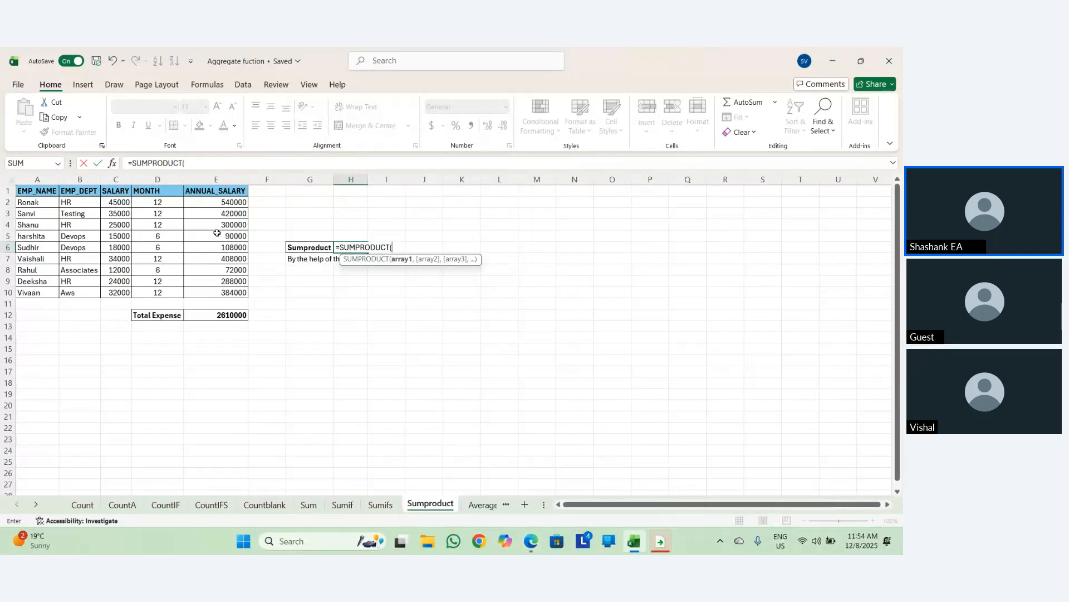
drag(114, 198, 130, 293)
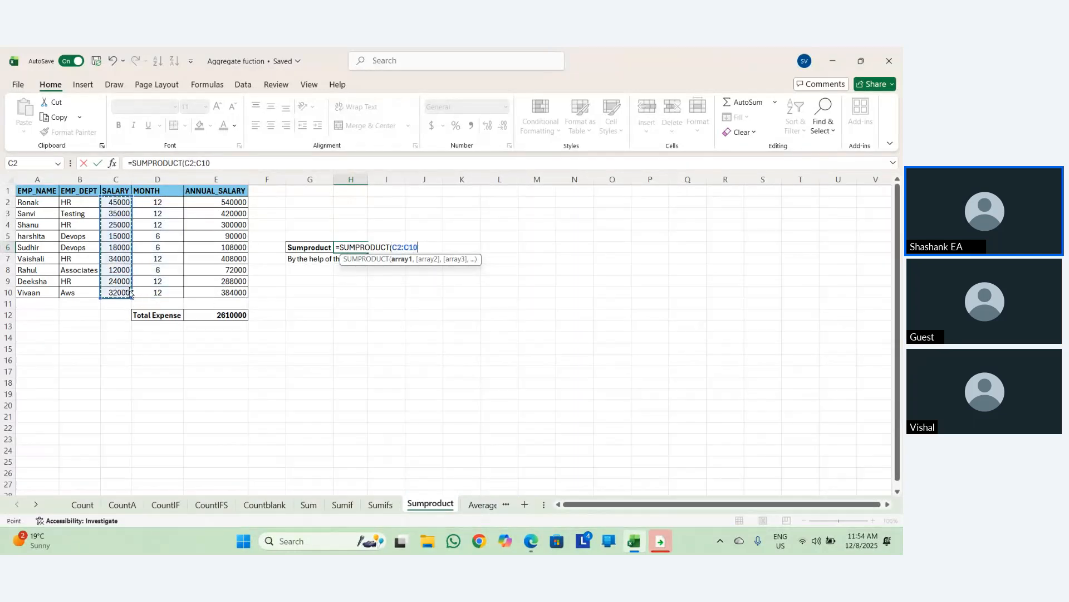
text(,)
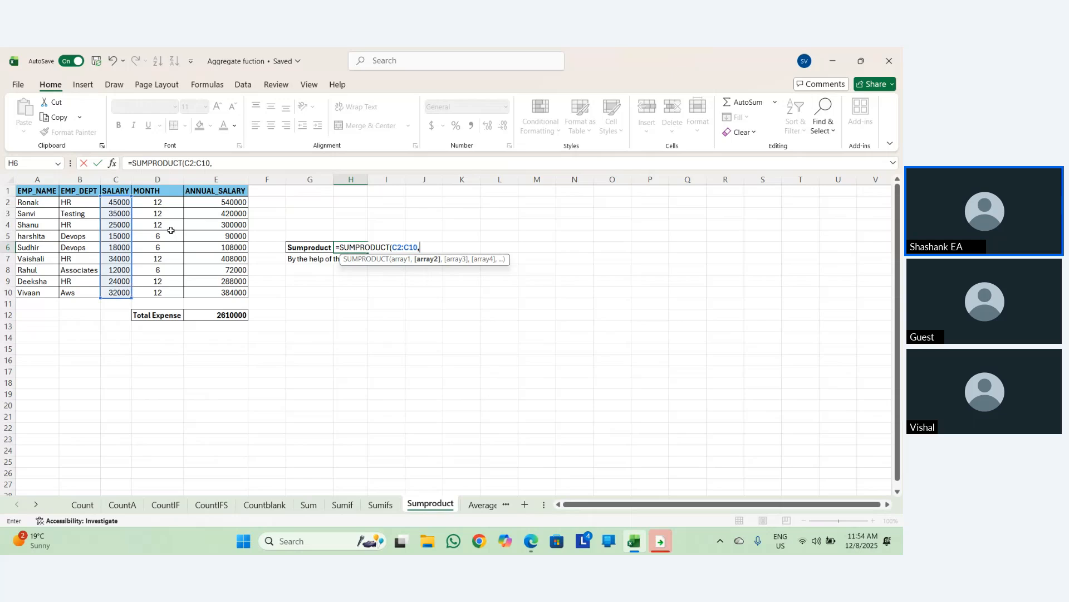
drag(169, 202, 163, 289)
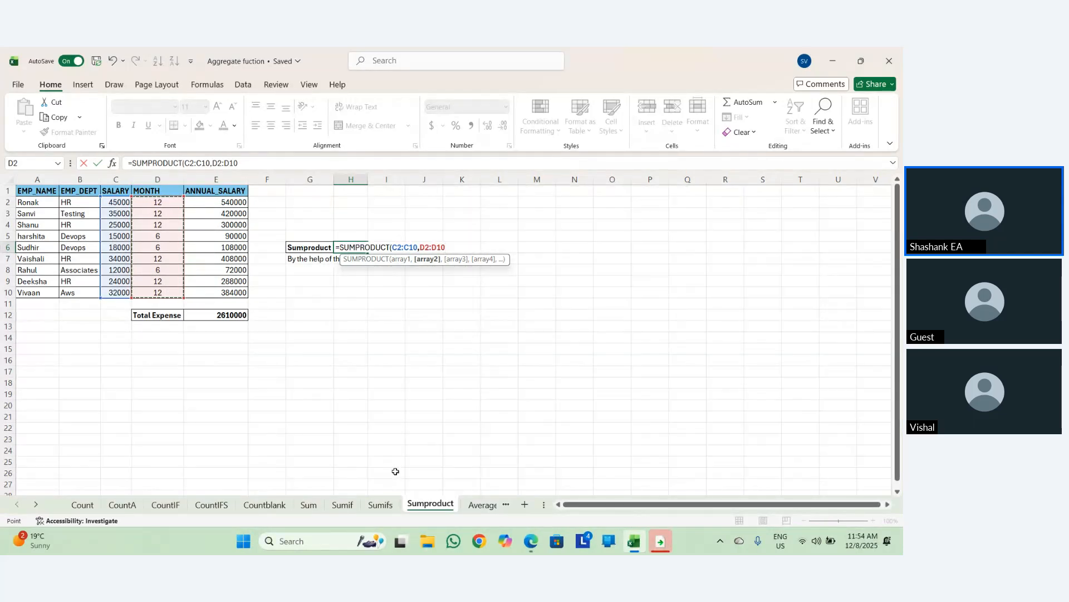
text())
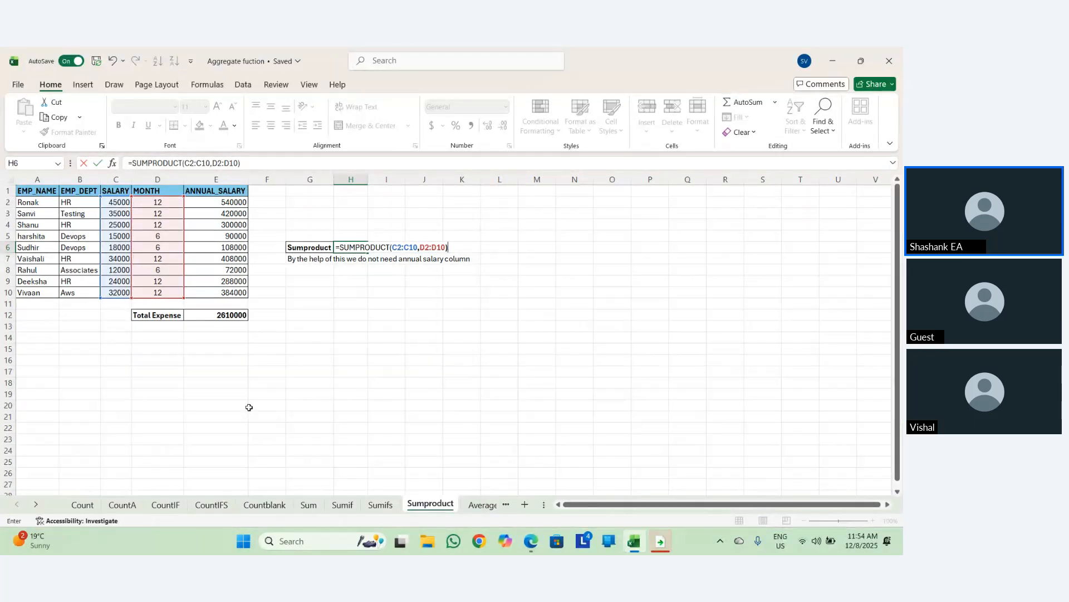
key(Return)
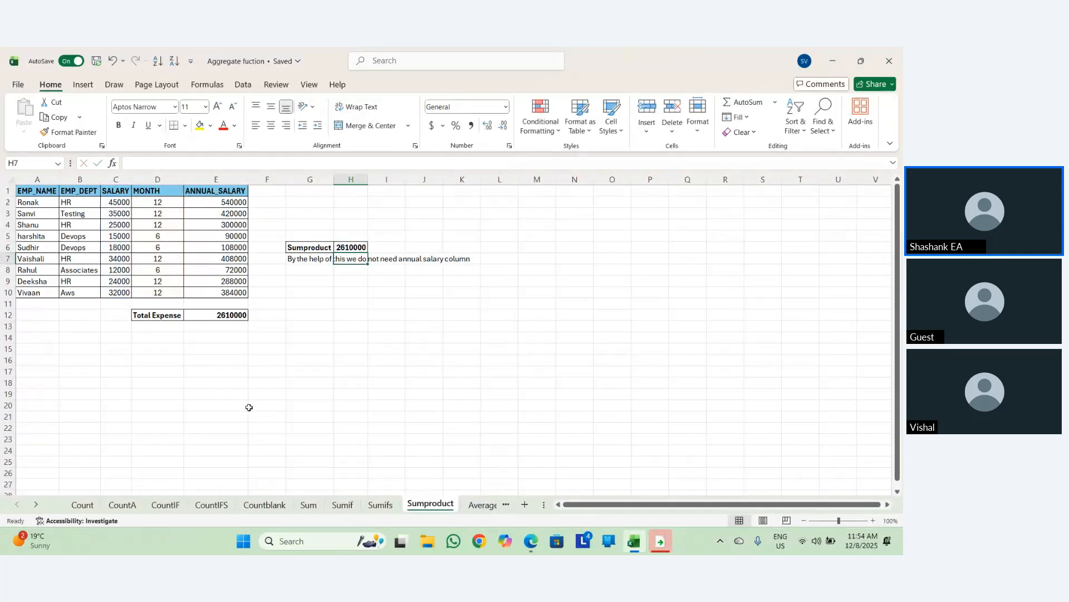
Compare the Total Expense formula in E12 with the Sumproduct result in H6.
click(233, 313)
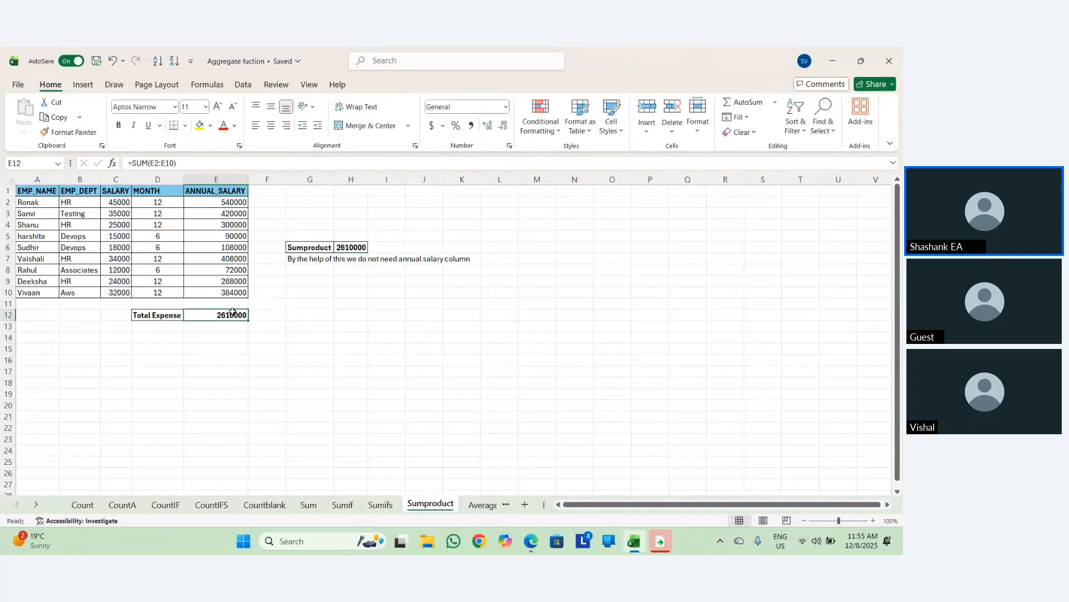
click(346, 251)
click(236, 315)
Delete the annual salary in E3 to test its effect on both totals, and undo the deletion.
click(224, 214)
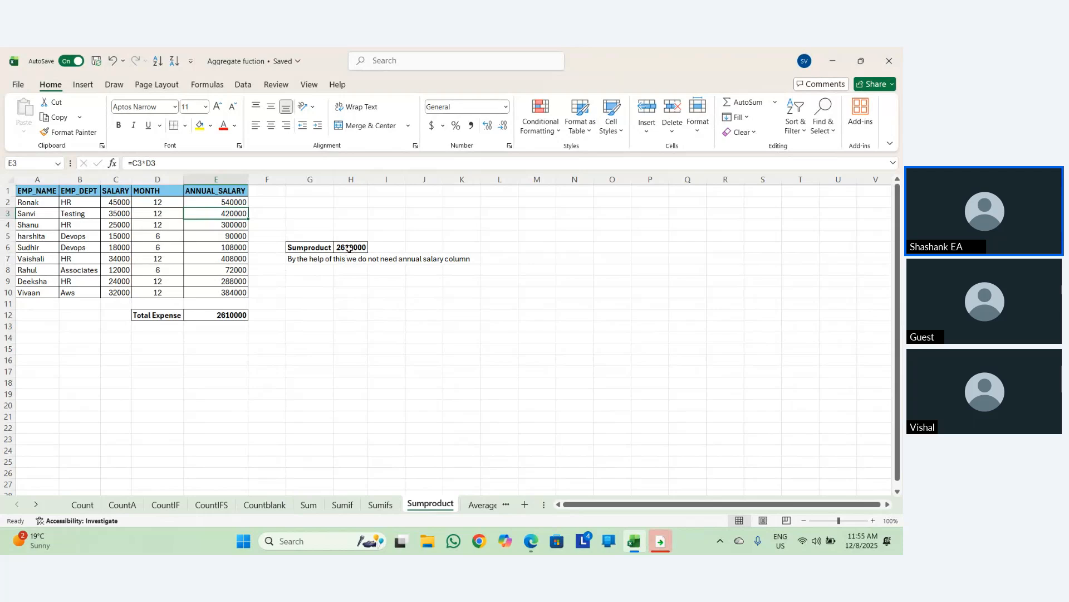
key(Delete)
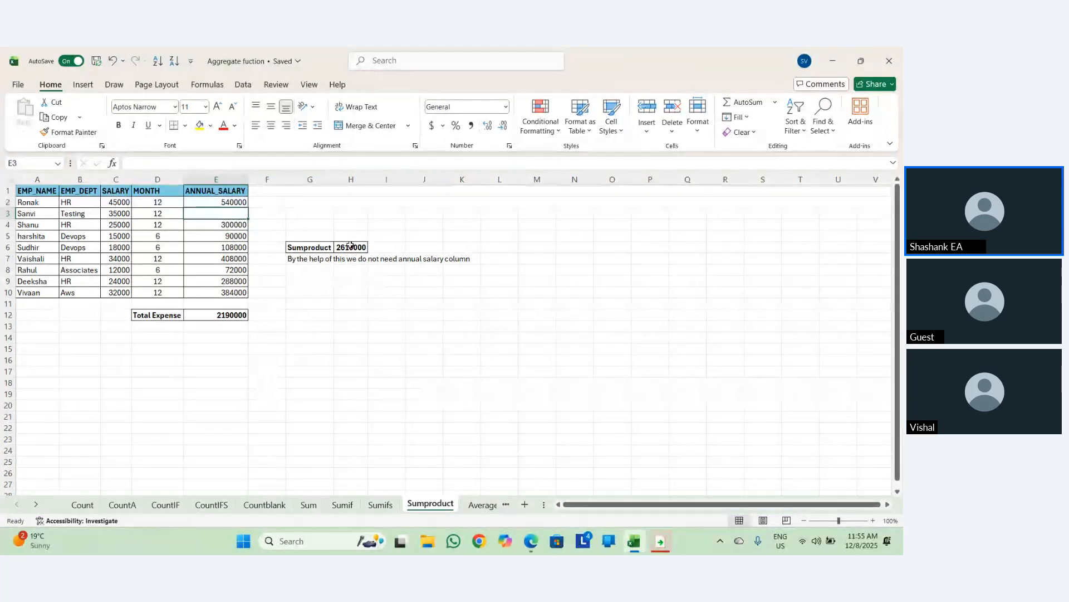
key(ctrl+z)
Replace the formula in H6 with =SUMPRODUCT(C2:C10), using only the salary range.
click(349, 246)
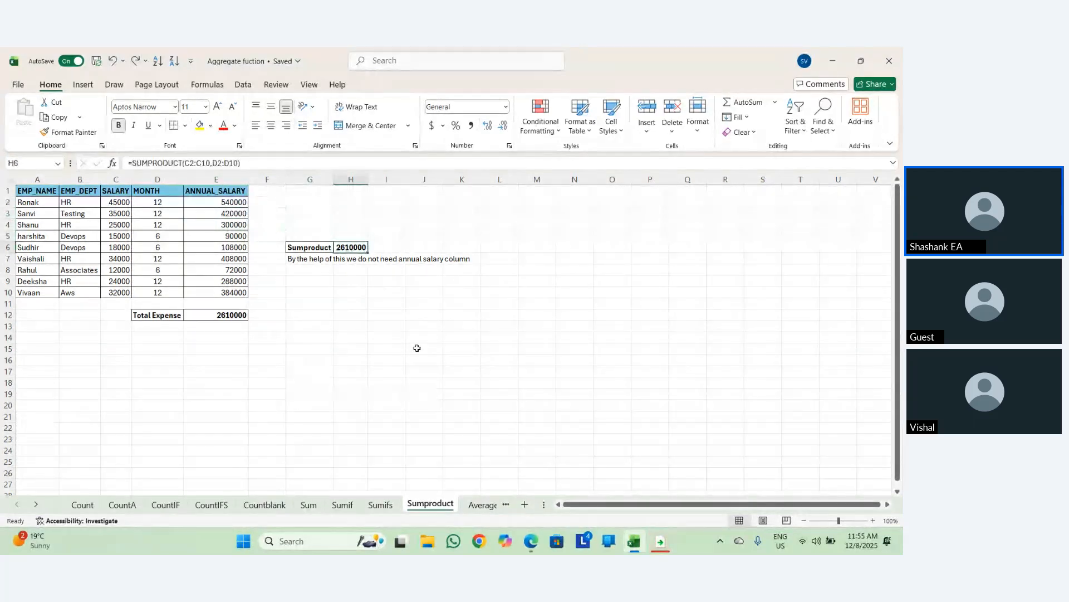
key(Delete)
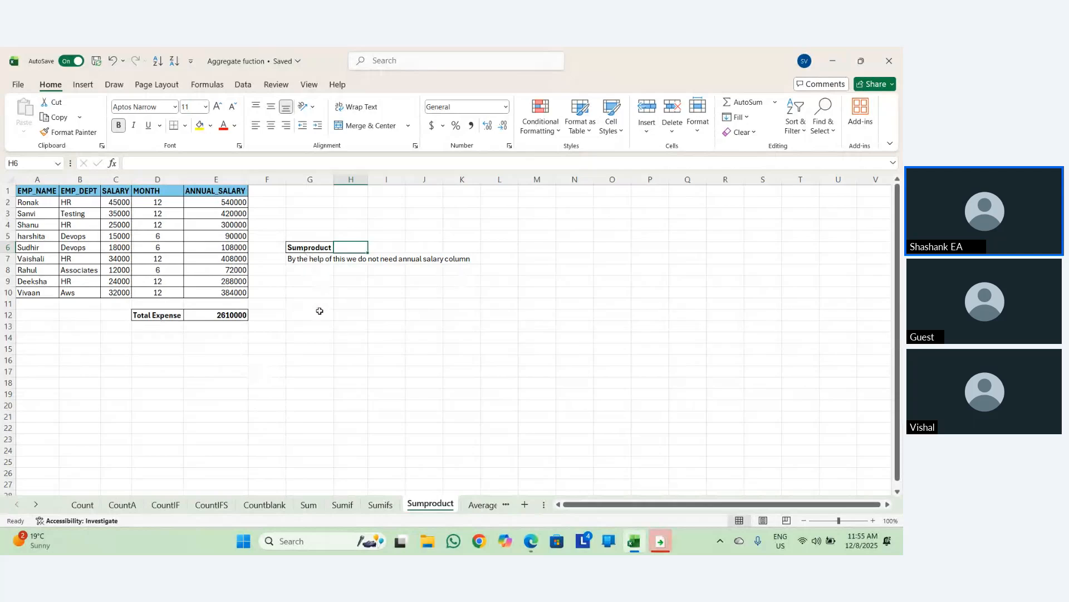
text(=sumprod)
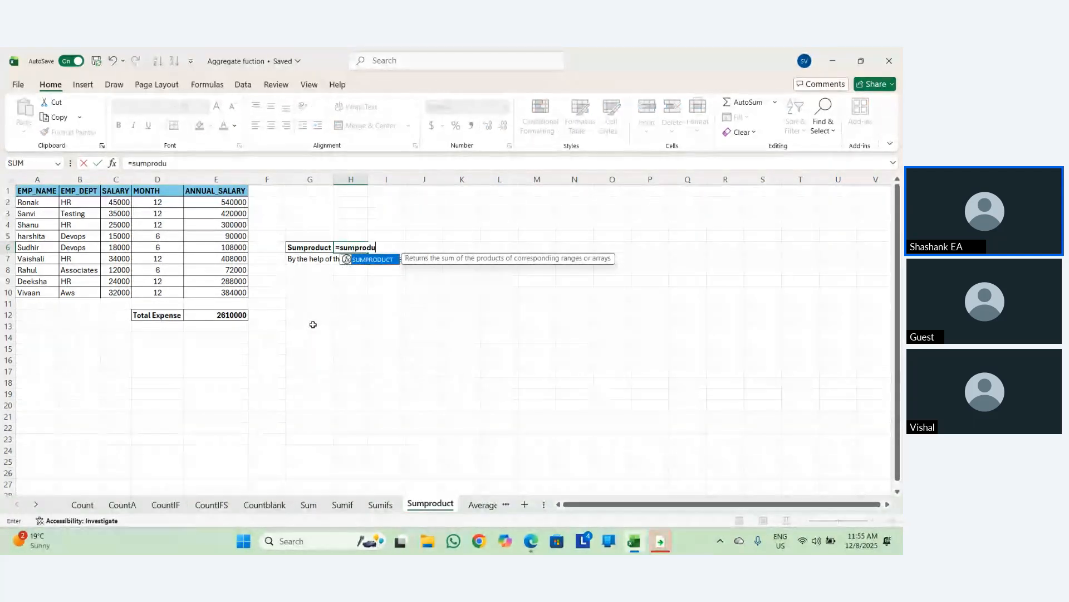
key(Tab)
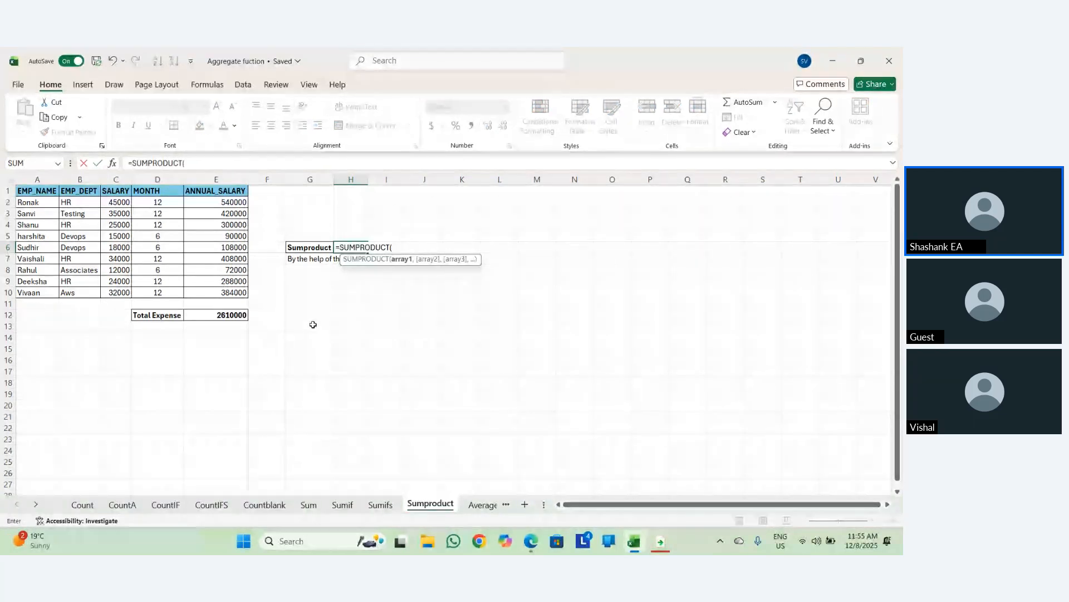
key(Left)
key(Left)
key(Left)
key(Left)
key(Left)
key(Down)
key(Down)
key(Down)
key(Down)
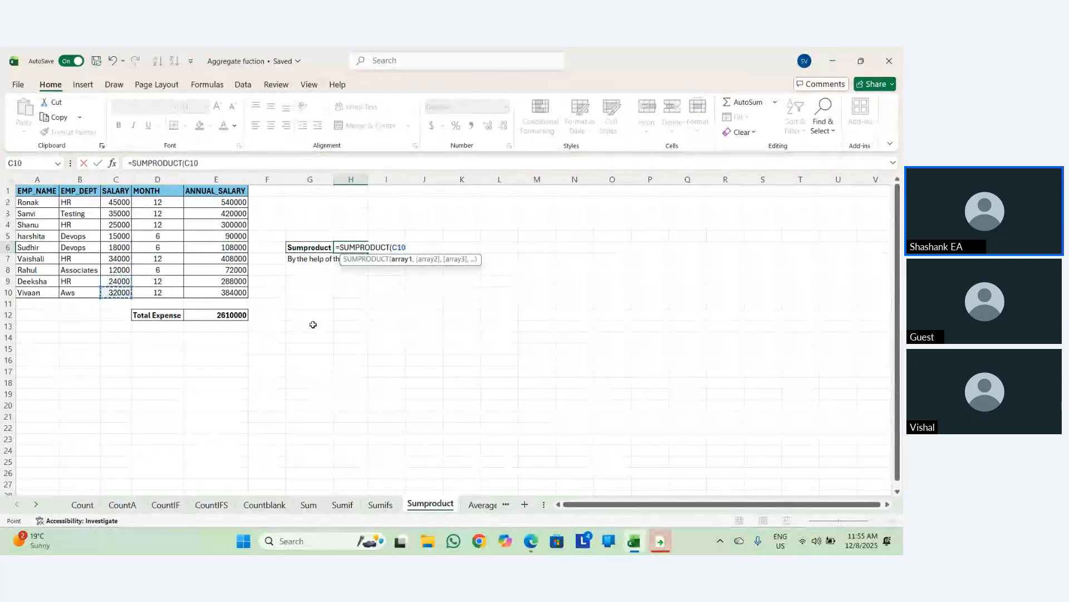
key(shift+Up)
key(shift+Up)
key(shift+Up)
key(shift+Up)
key(shift+Up)
key(shift+Up)
key(shift+Up)
key(shift+Up)
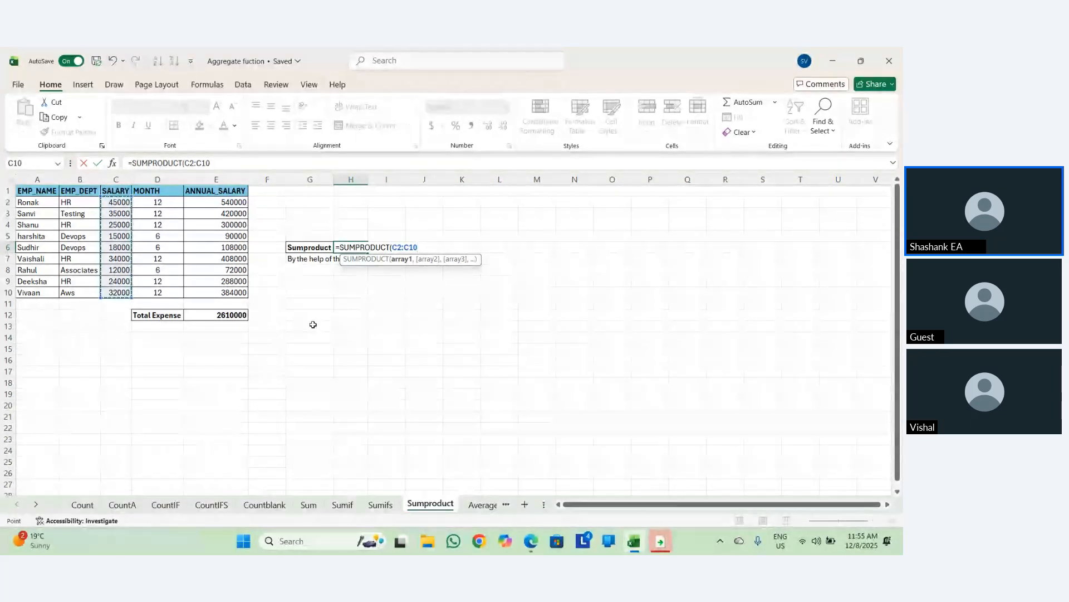
text())
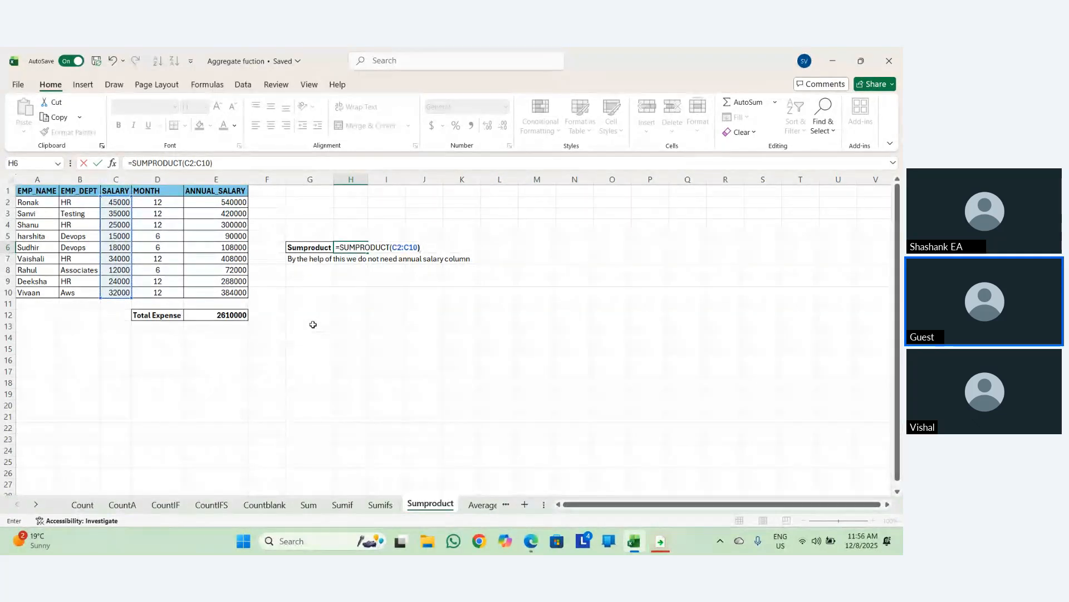
key(Return)
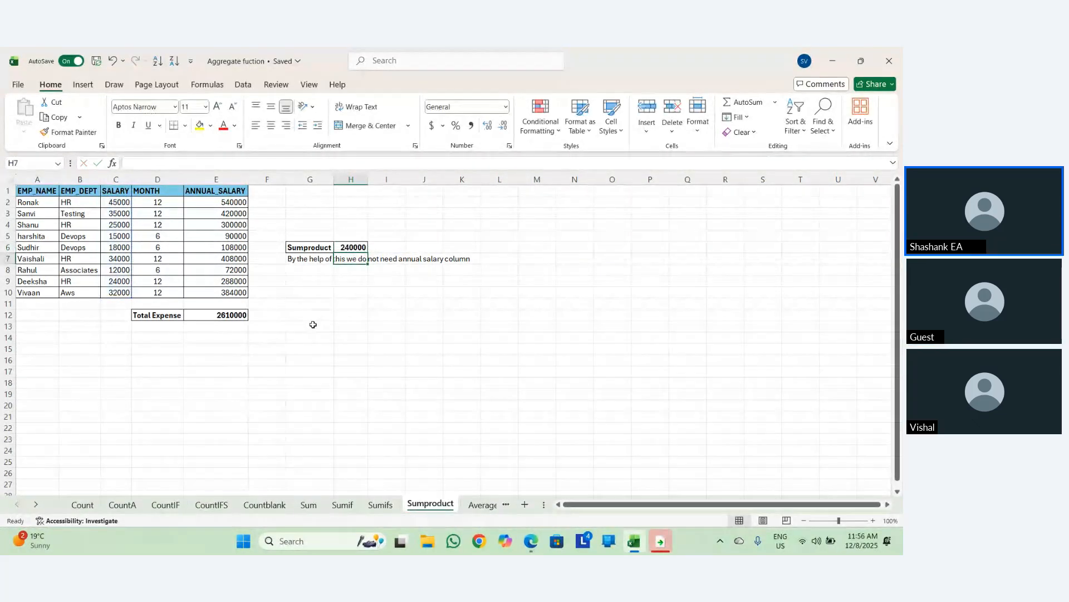
Select the salaries in C2:C10 to check their sum against the Sumproduct result.
key(Up)
key(Left)
key(Left)
key(Left)
key(Left)
key(Left)
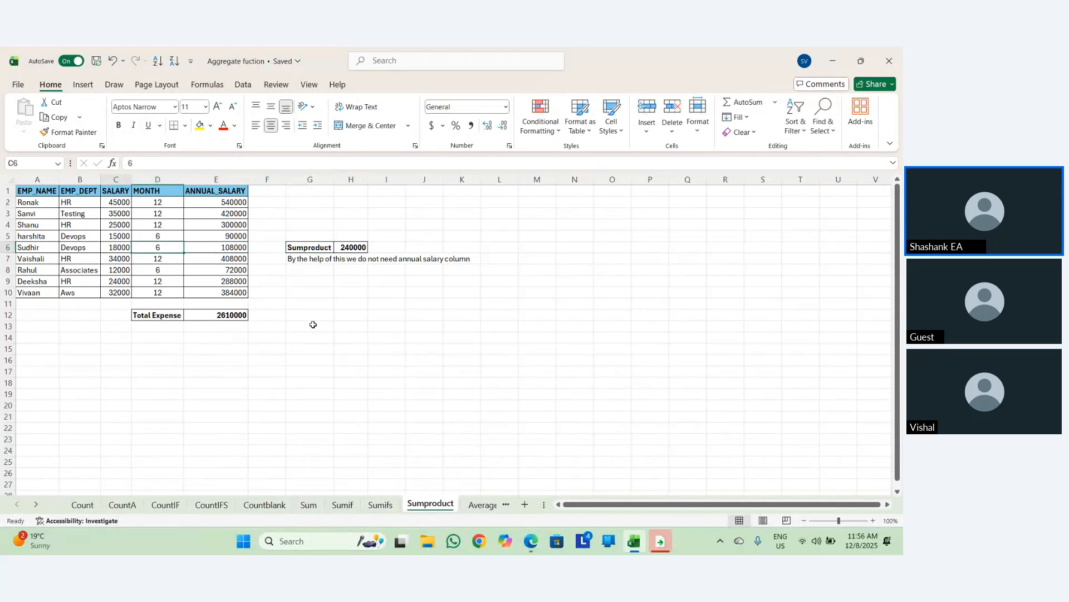
key(Down)
key(Down)
key(Down)
key(Down)
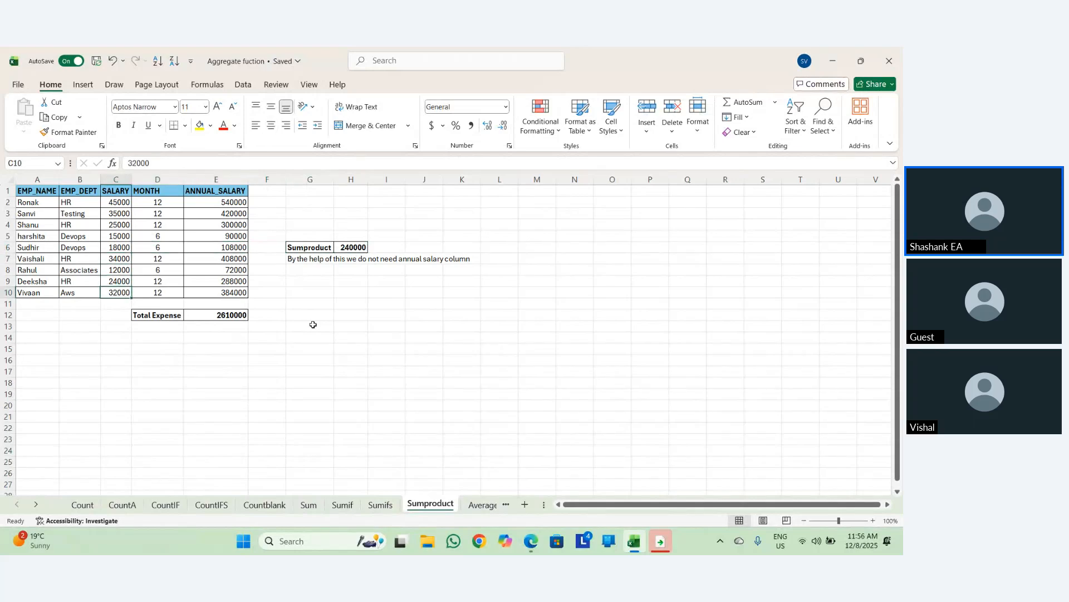
key(ctrl+shift+Up)
key(shift+Down)
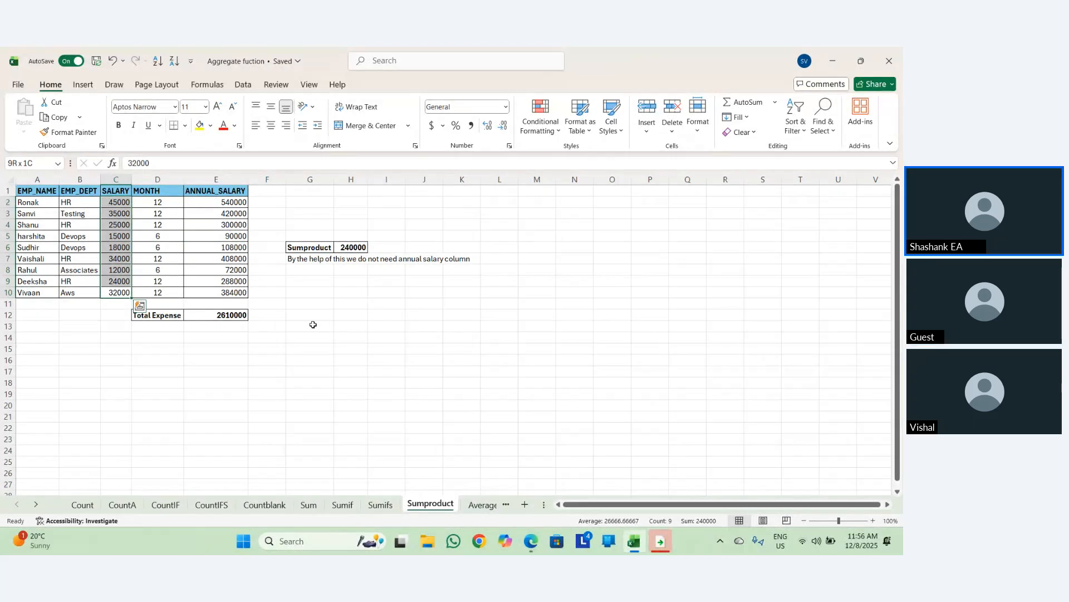
Add the months range D2:D10 as the second array of the SUMPRODUCT formula in H6.
key(Right)
key(Right)
key(Right)
key(Right)
key(Right)
key(Up)
key(Up)
key(Up)
key(Up)
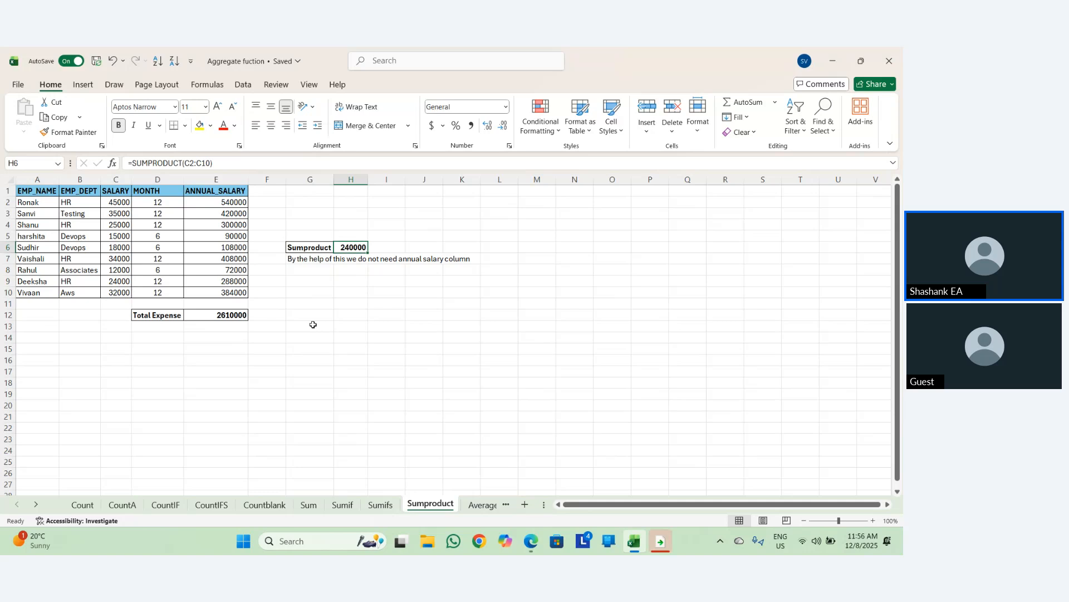
key(F2)
key(BackSpace)
text(,)
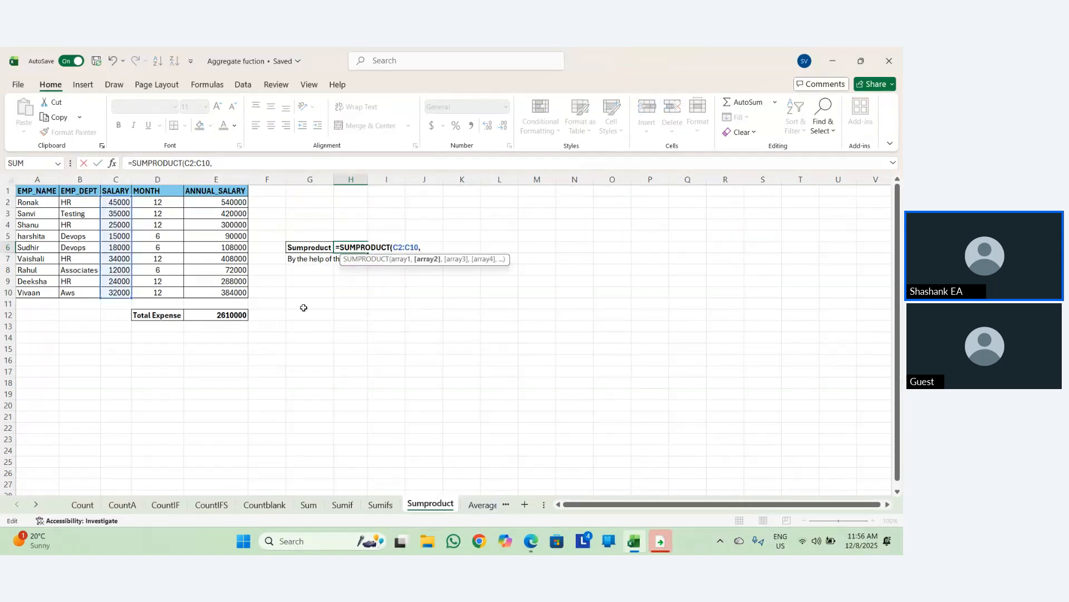
drag(157, 201, 177, 289)
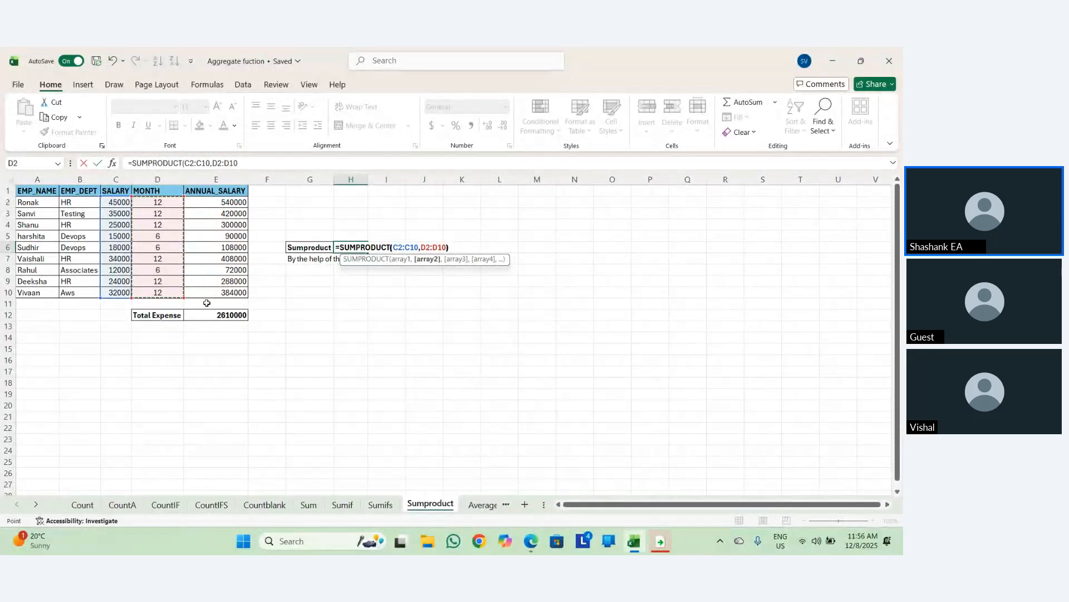
key(Return)
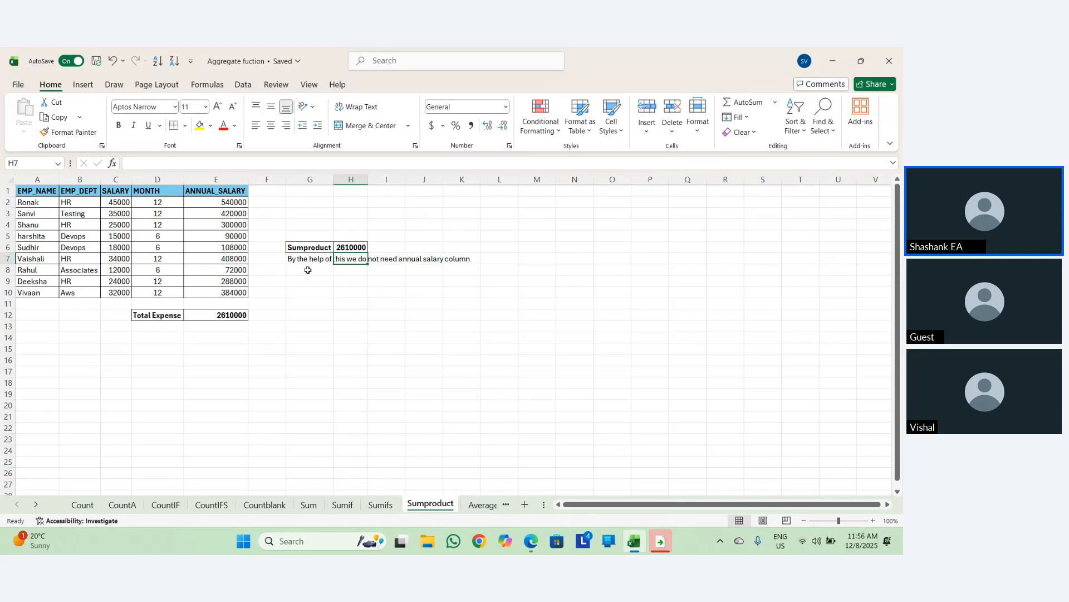
click(355, 246)
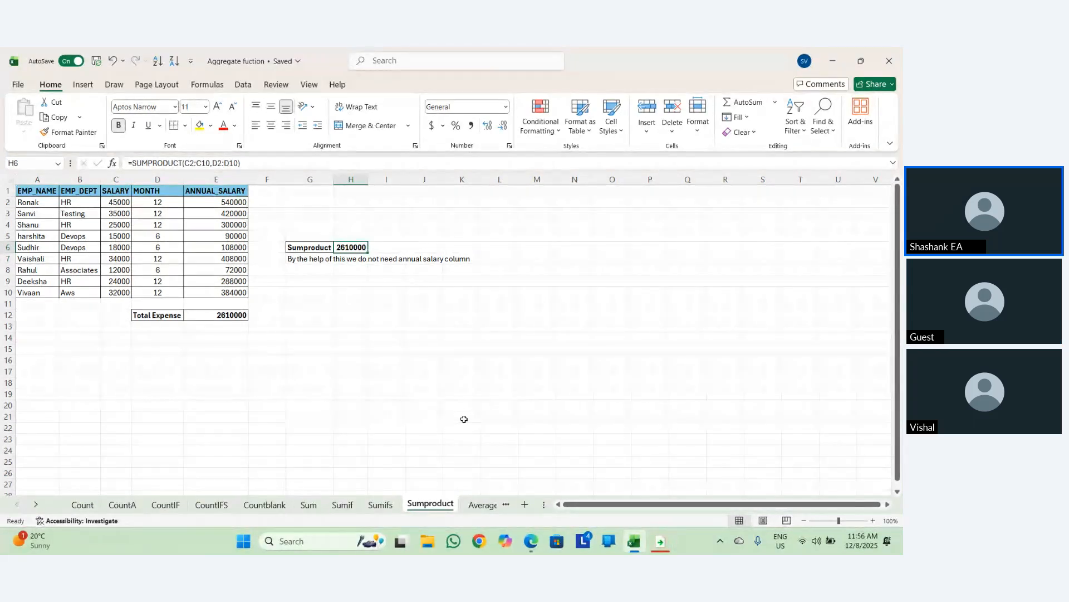
Open the Average sheet and clear the average salary formula from G11.
click(487, 511)
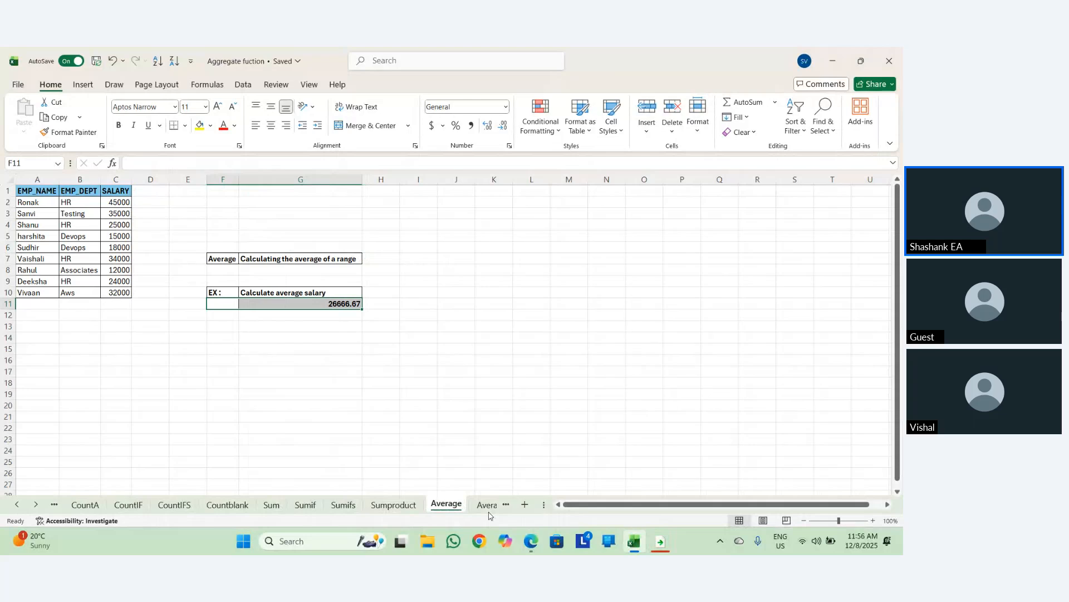
click(313, 305)
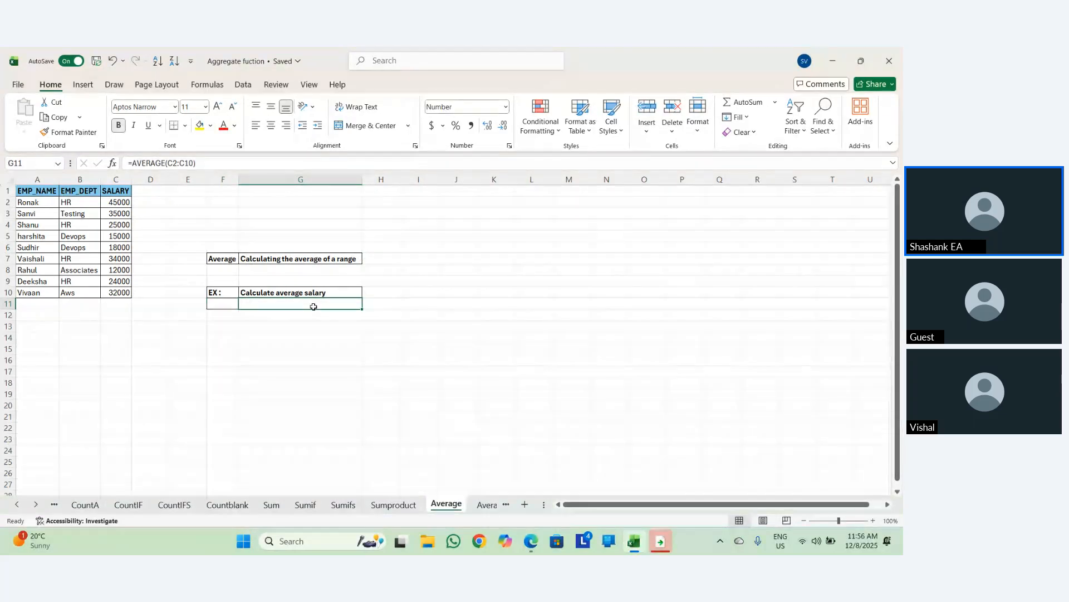
key(Delete)
scroll(172, 249, down, 2)
scroll(173, 250, up, 2)
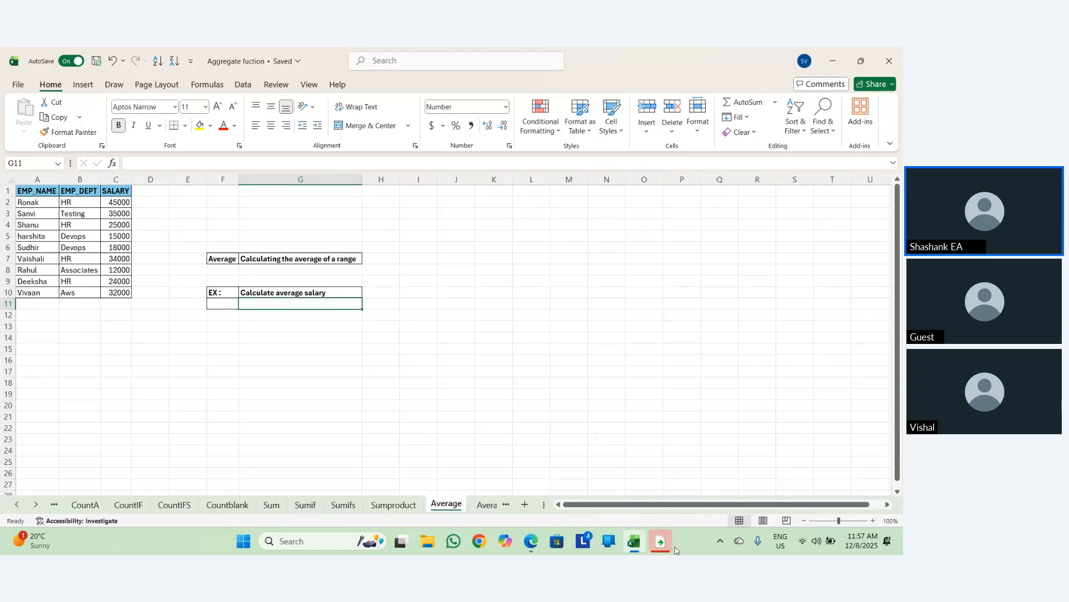
Close the open "Pick an app" window.
mouse_move(662, 543)
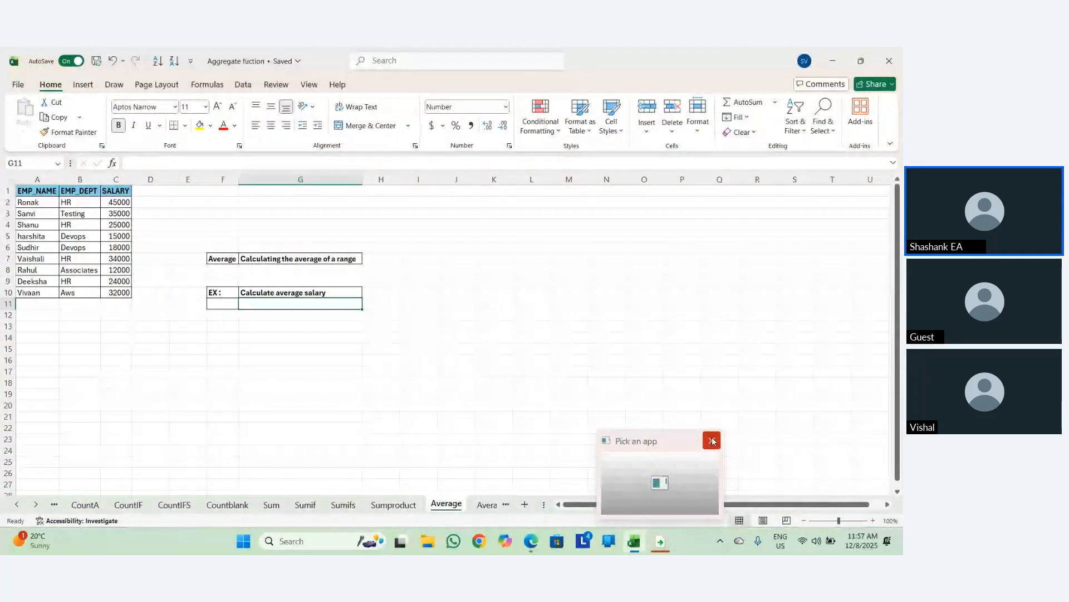
click(713, 441)
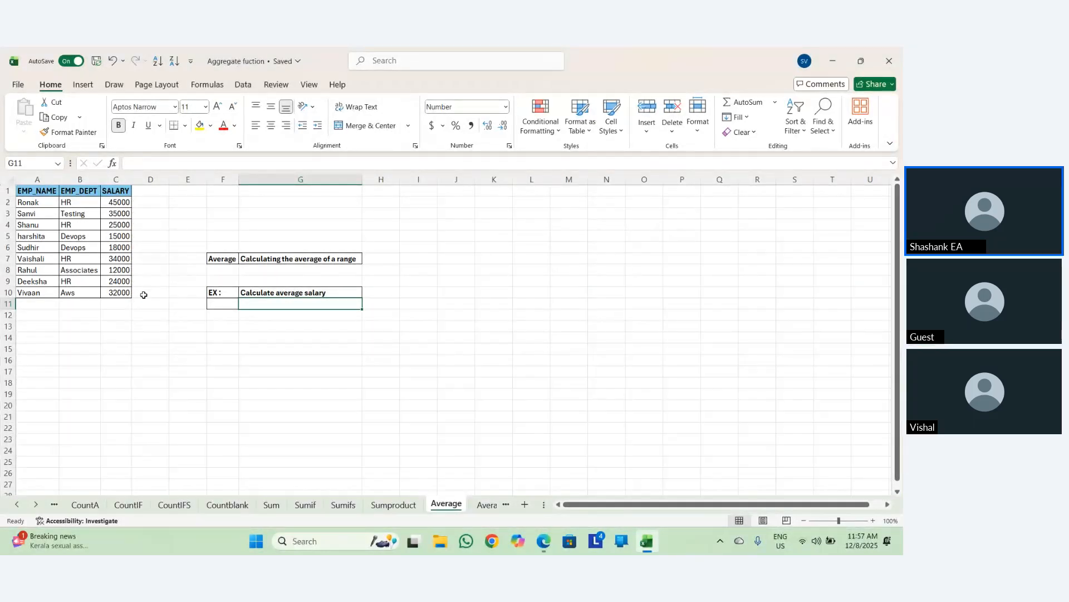
Enter the sample numbers 2, 5, 6 and 9 in cells J11 to J14.
click(463, 306)
text(2)
key(Return)
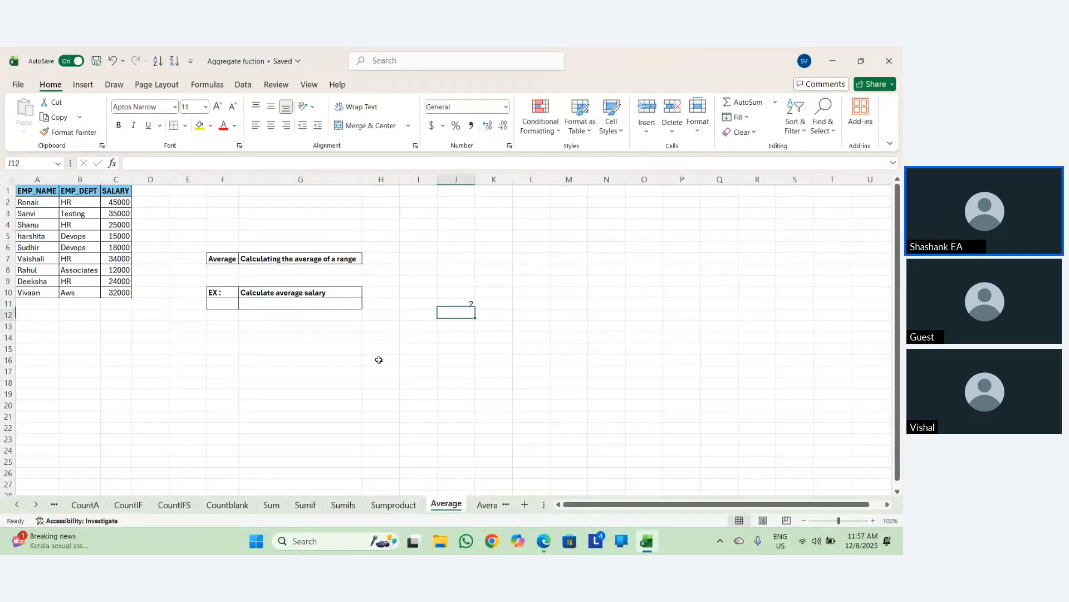
text(5)
key(Return)
text(6)
key(Return)
text(9)
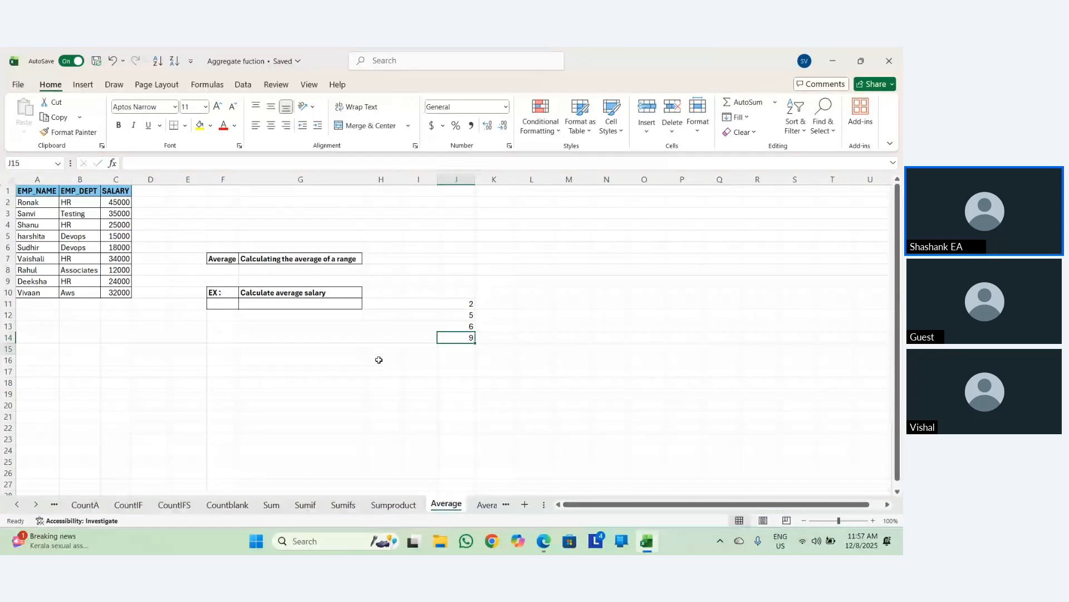
key(Return)
Calculate the average of the sample numbers manually in J15 with =SUM(J11:J14)/4.
text(=SUM()
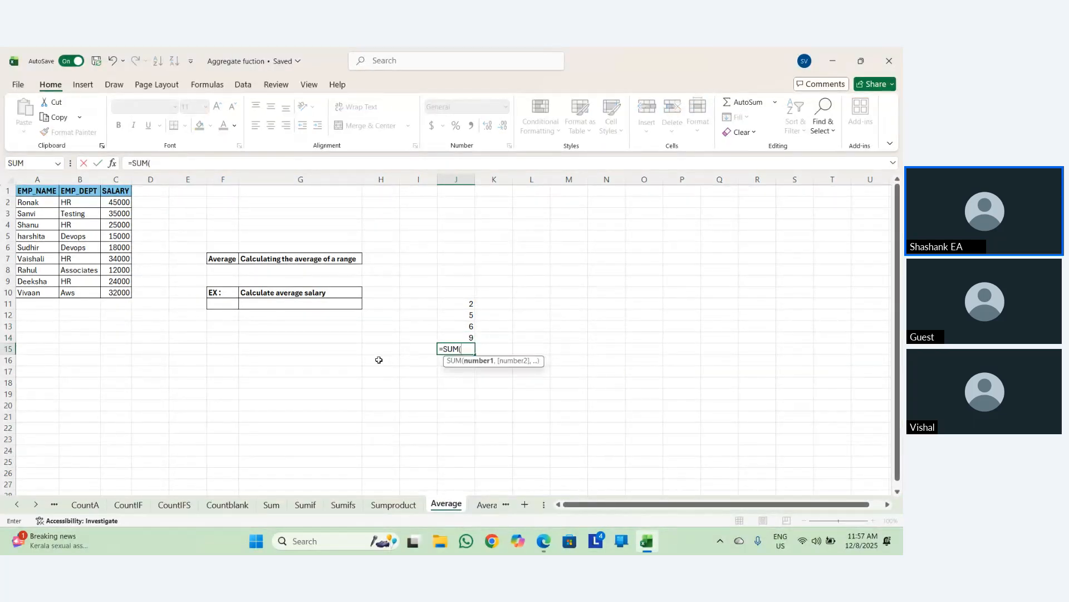
key(Up)
key(Up)
key(Up)
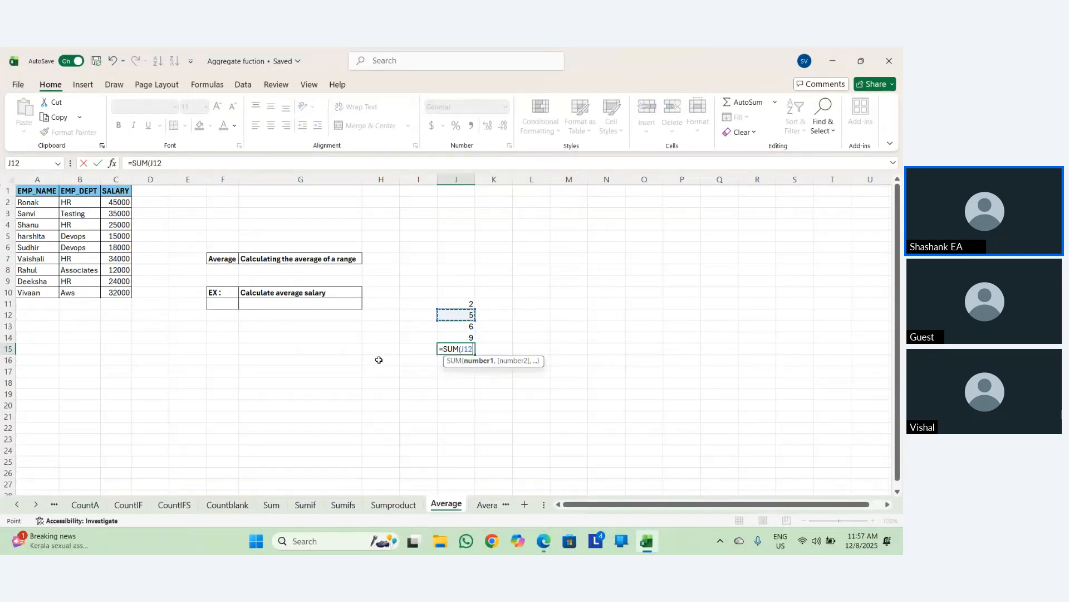
key(Up)
key(shift+Down)
key(shift+Down)
key(shift+Down)
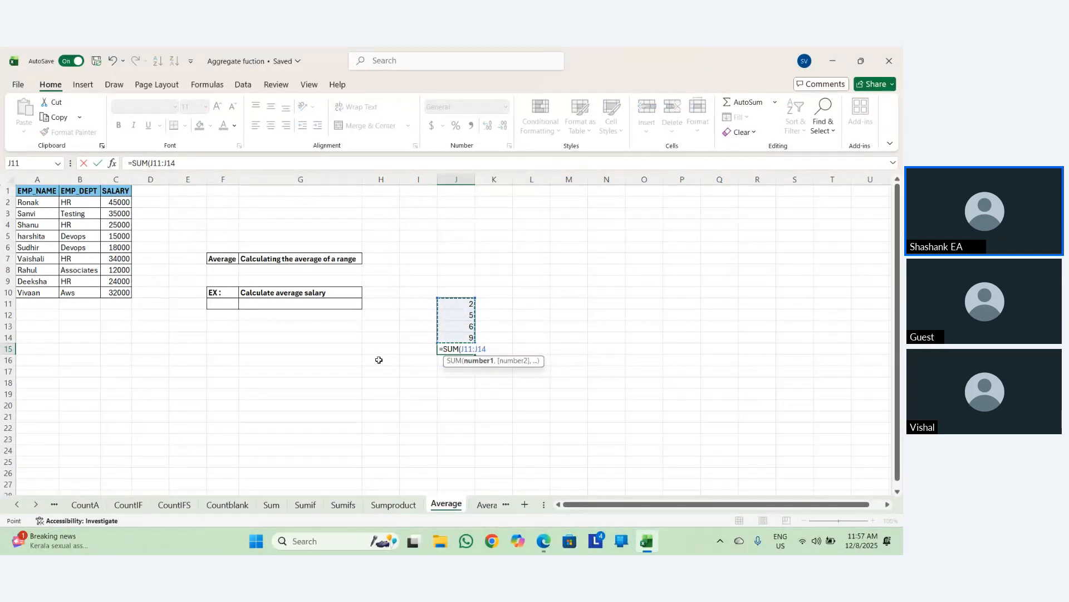
text()/4)
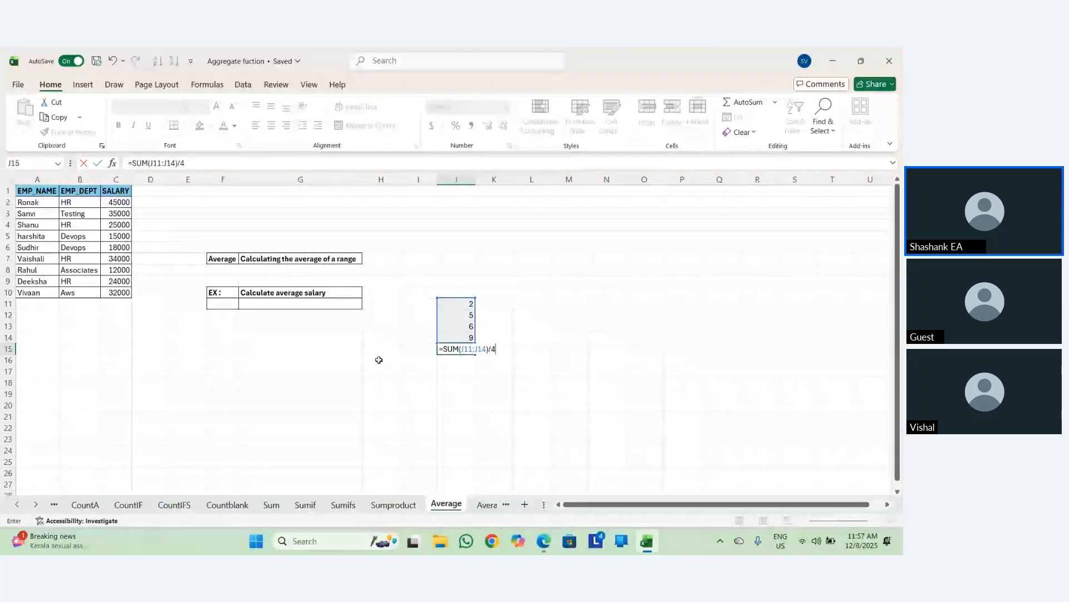
key(Return)
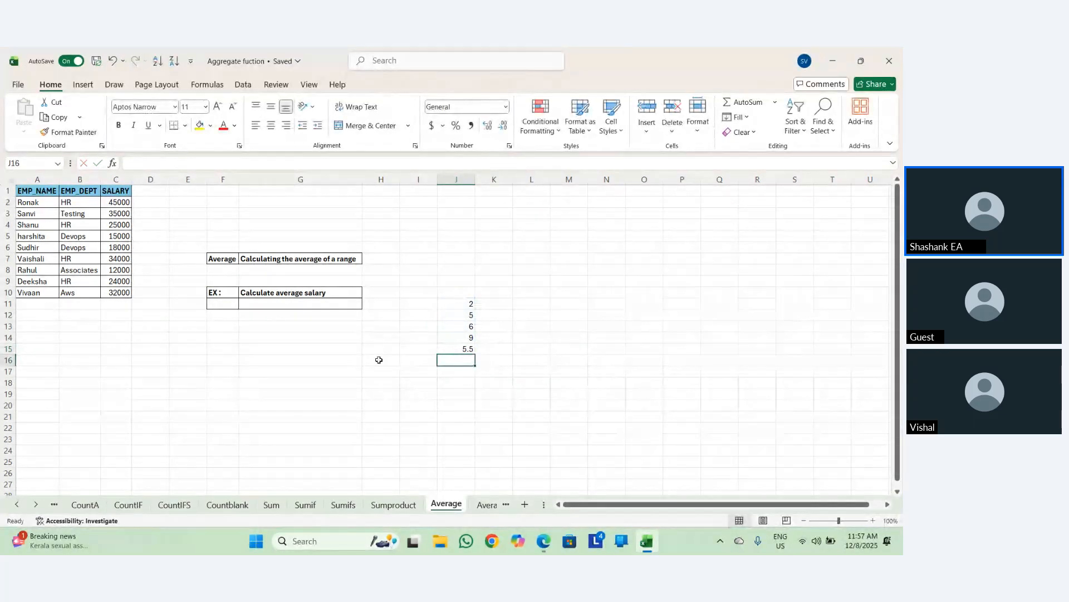
Clear the sample numbers and the manual average formula from J11:J15.
key(Up)
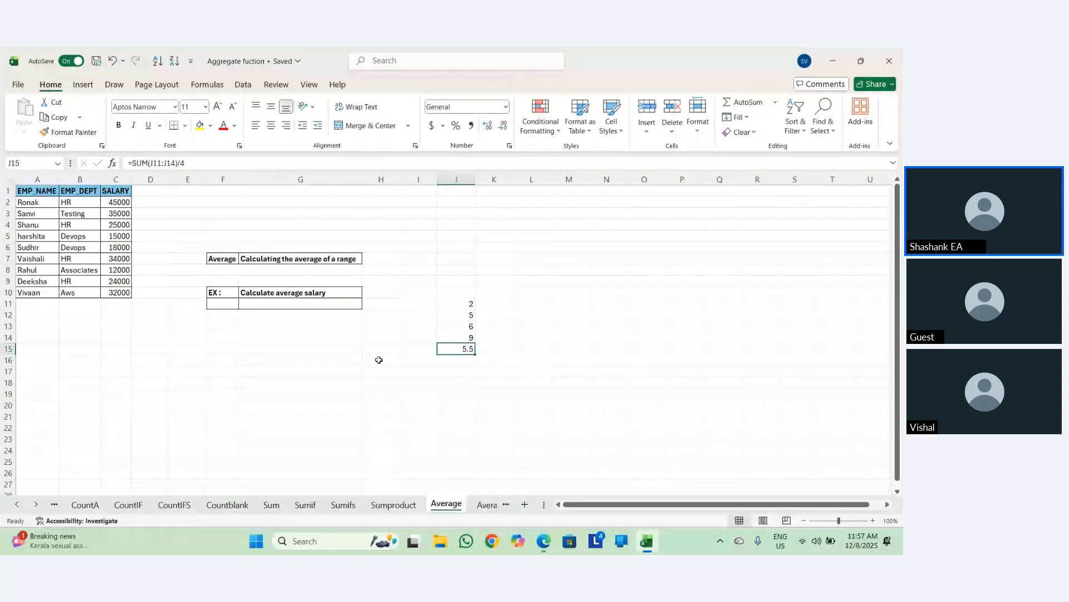
key(Left)
key(Right)
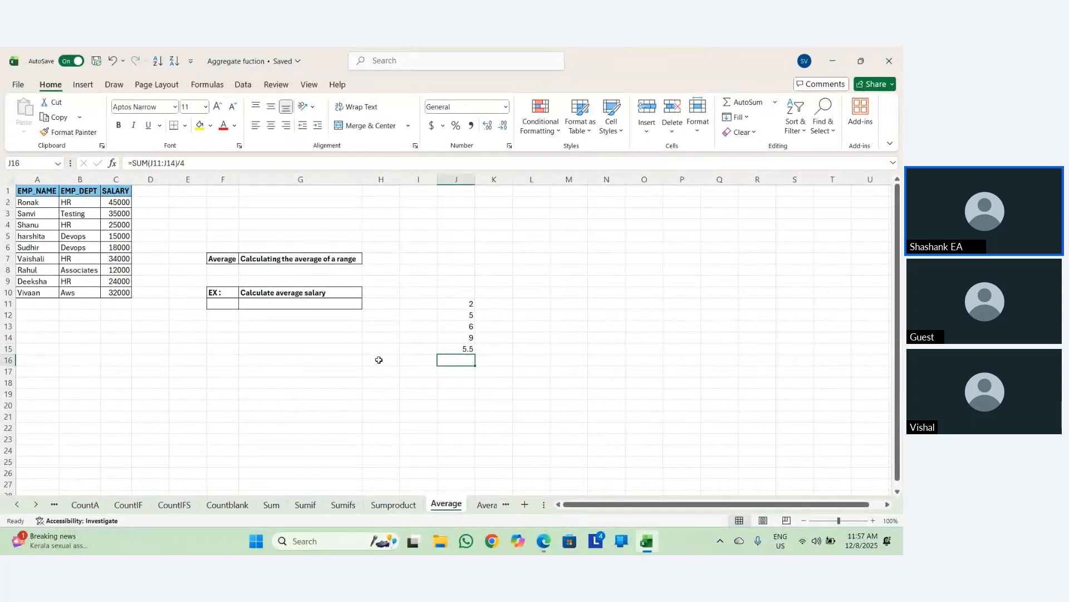
key(Right)
key(Left)
key(Left)
key(Right)
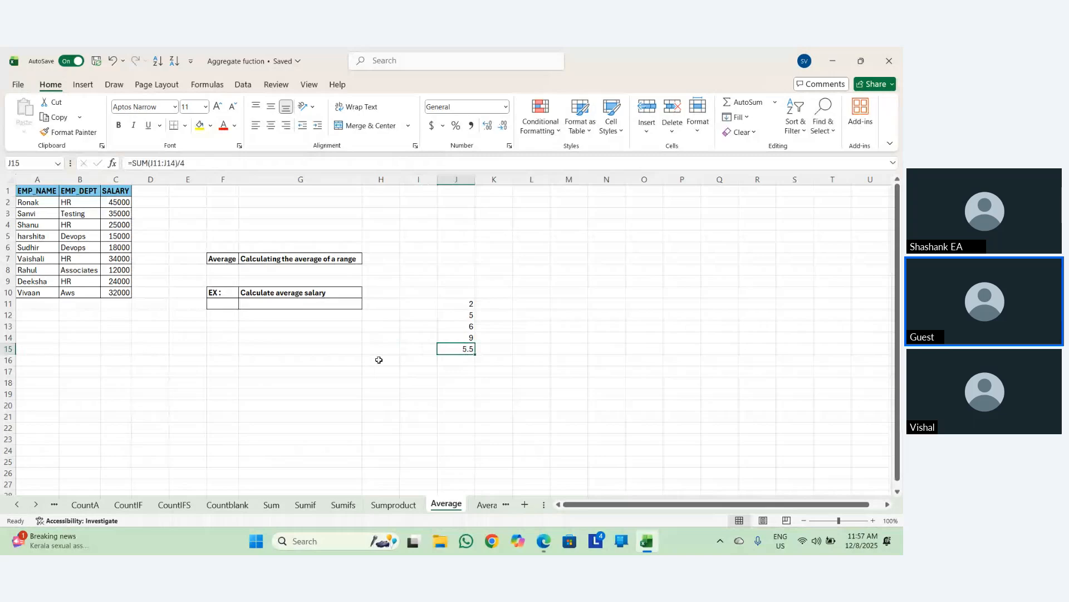
key(shift+Up)
key(shift+Up)
key(shift+Up)
key(shift+Up)
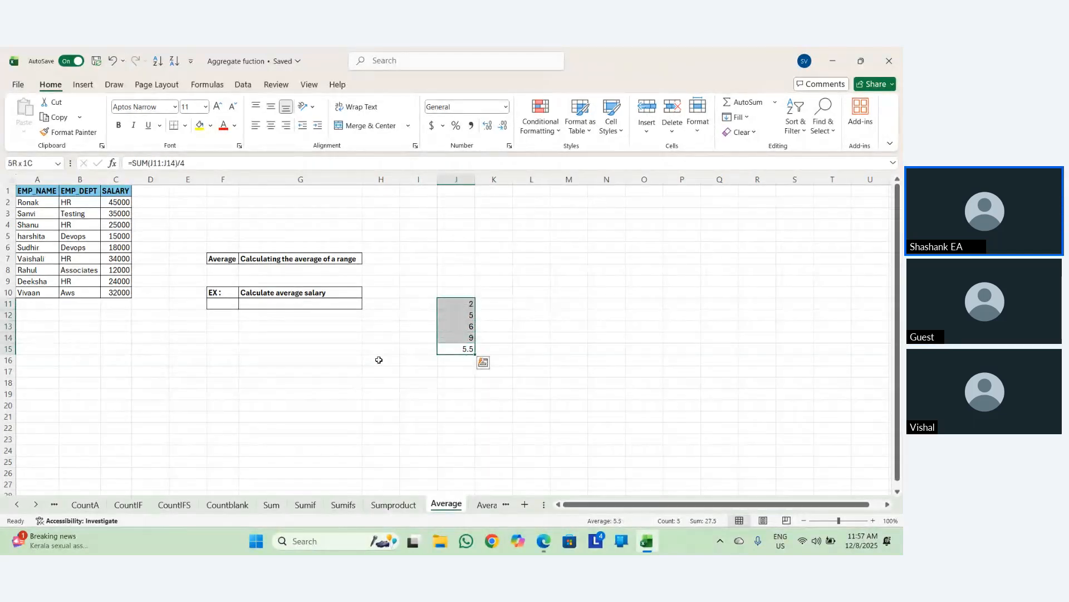
key(Delete)
Calculate the average salary in G11 with =AVERAGE(C2:C10).
key(Left)
key(Left)
key(Left)
key(Up)
key(Up)
key(Up)
key(Up)
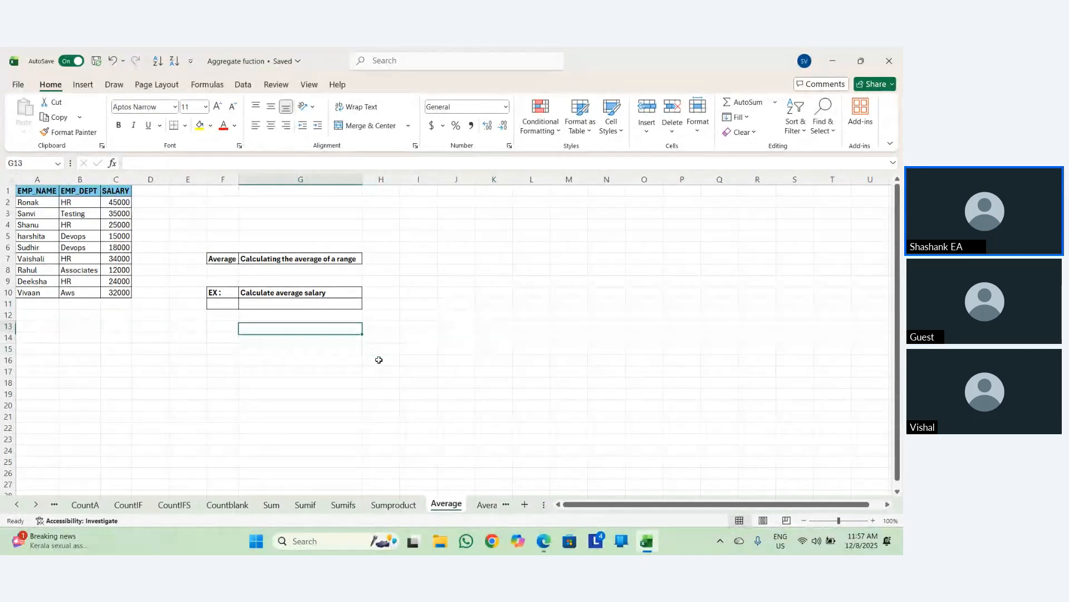
text(=avera)
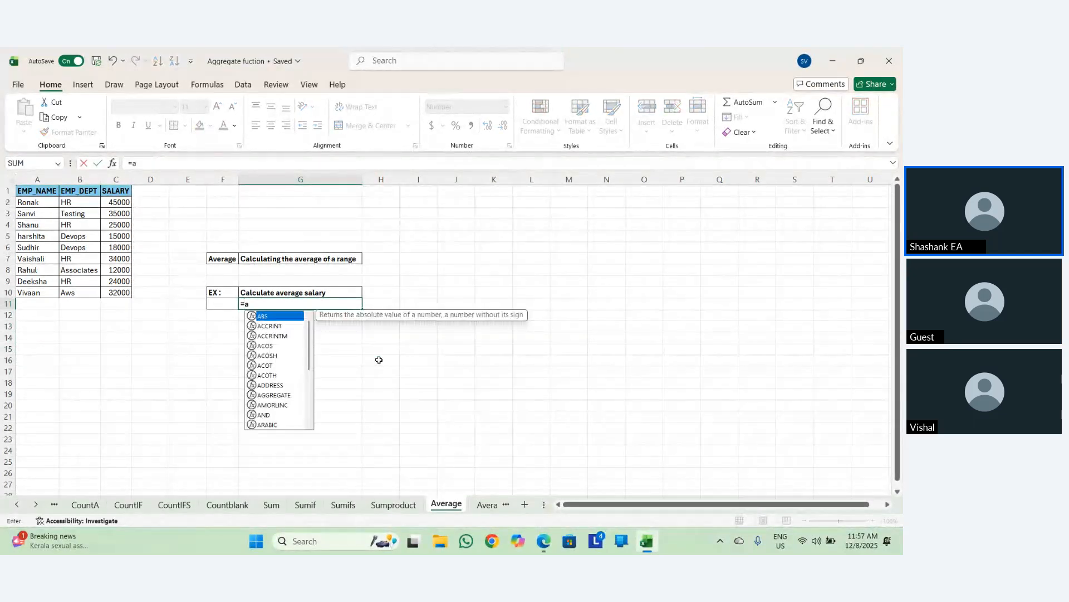
key(Tab)
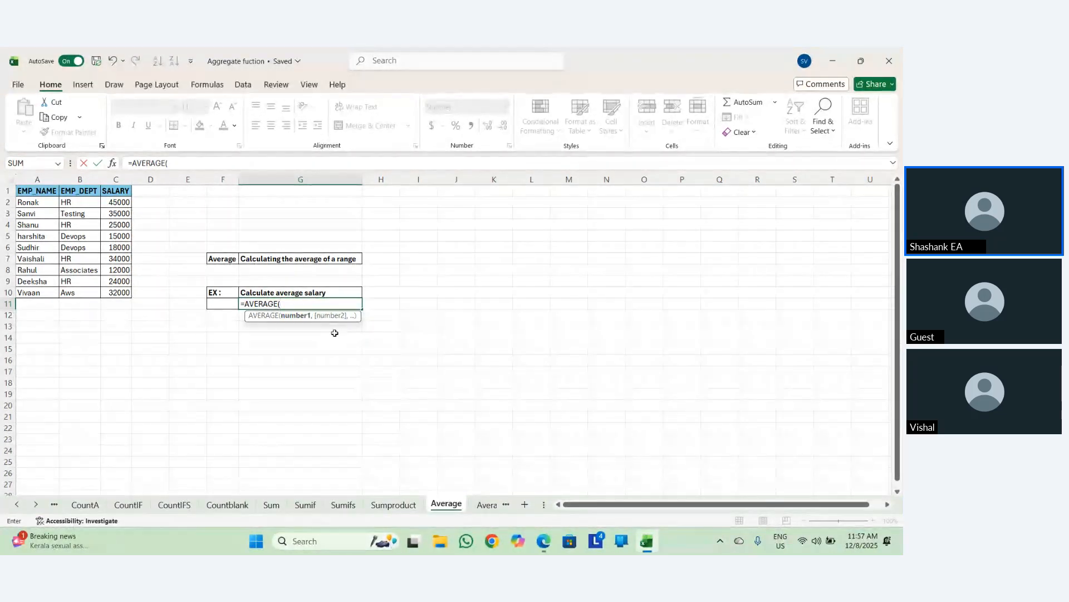
click(118, 203)
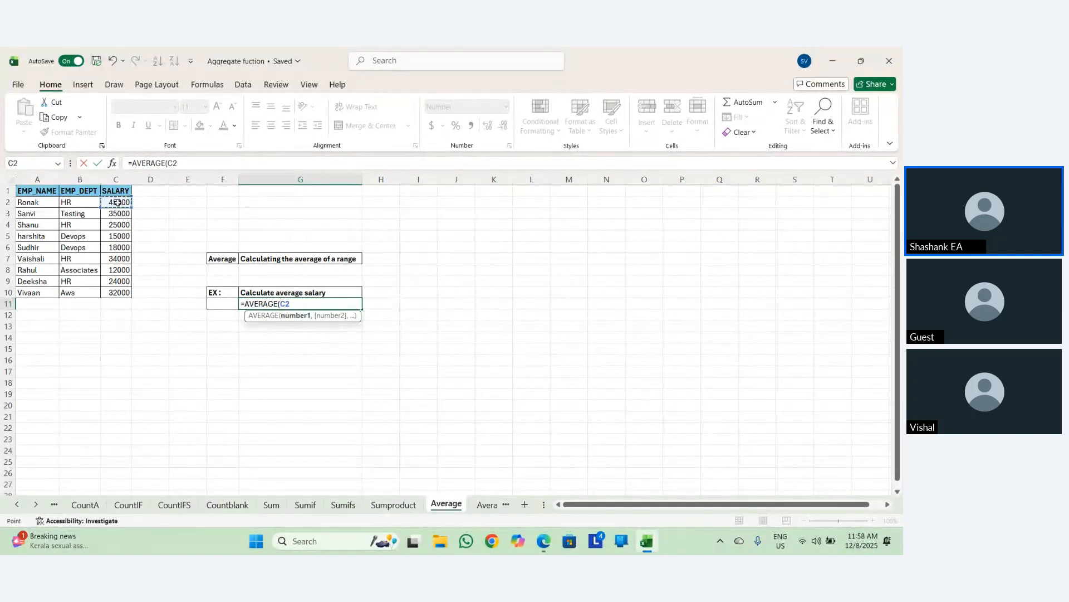
drag(118, 203, 127, 298)
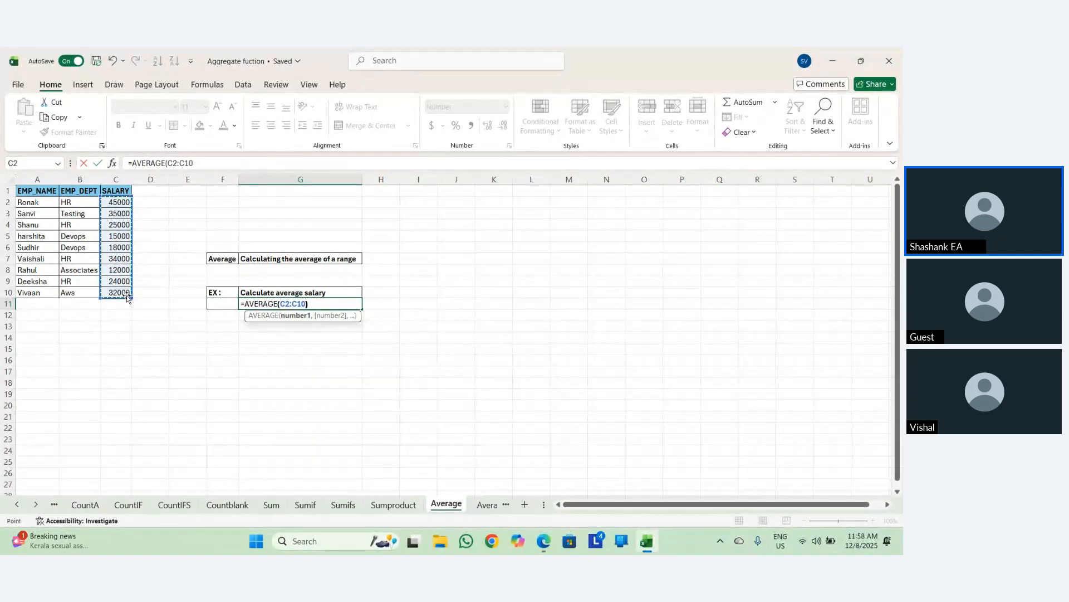
key(Return)
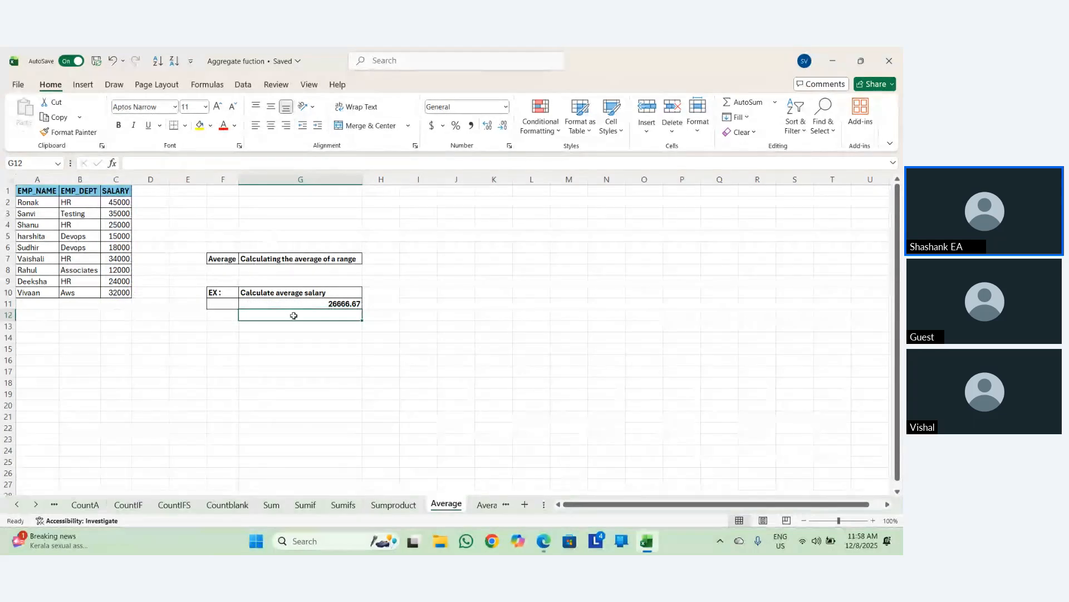
Review the formula in G11 and select the salaries in C2:C10 to compare their average.
click(298, 304)
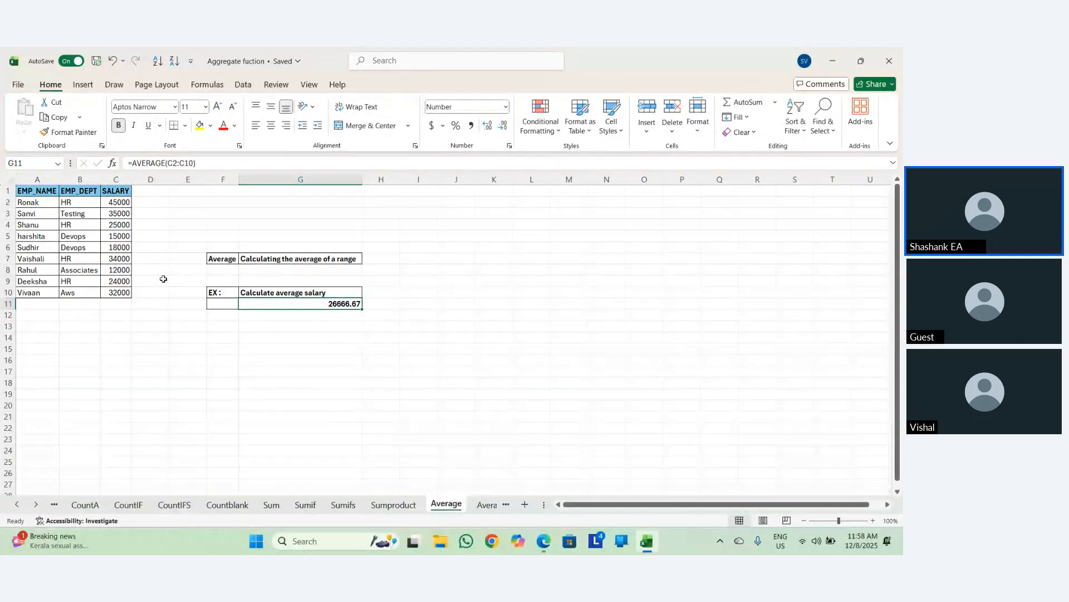
drag(112, 203, 124, 293)
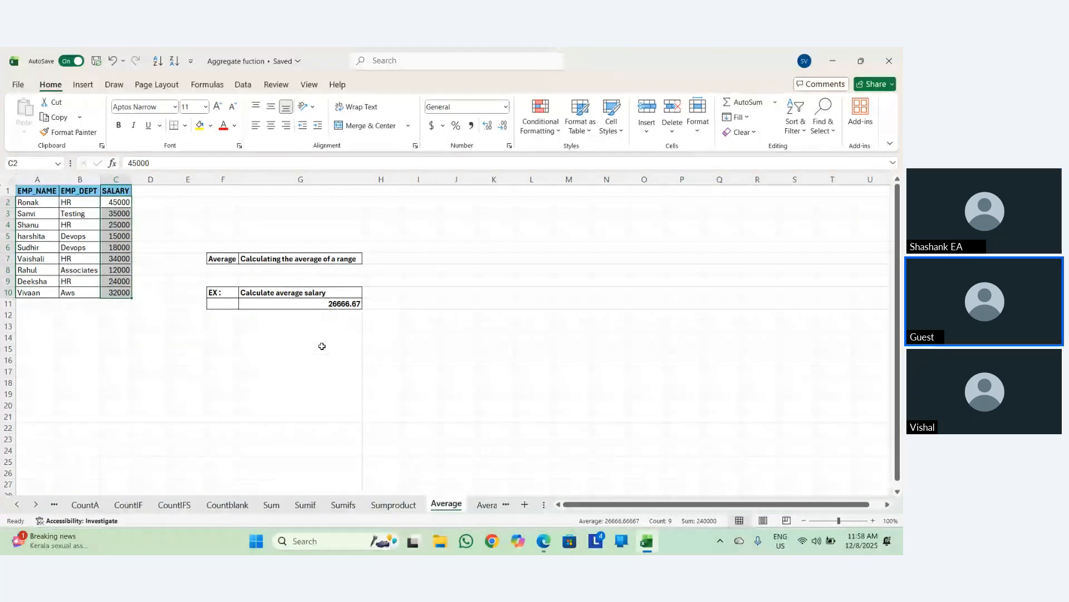
Open the Average A sheet and clear the existing AVERAGEA formula from F9.
click(488, 505)
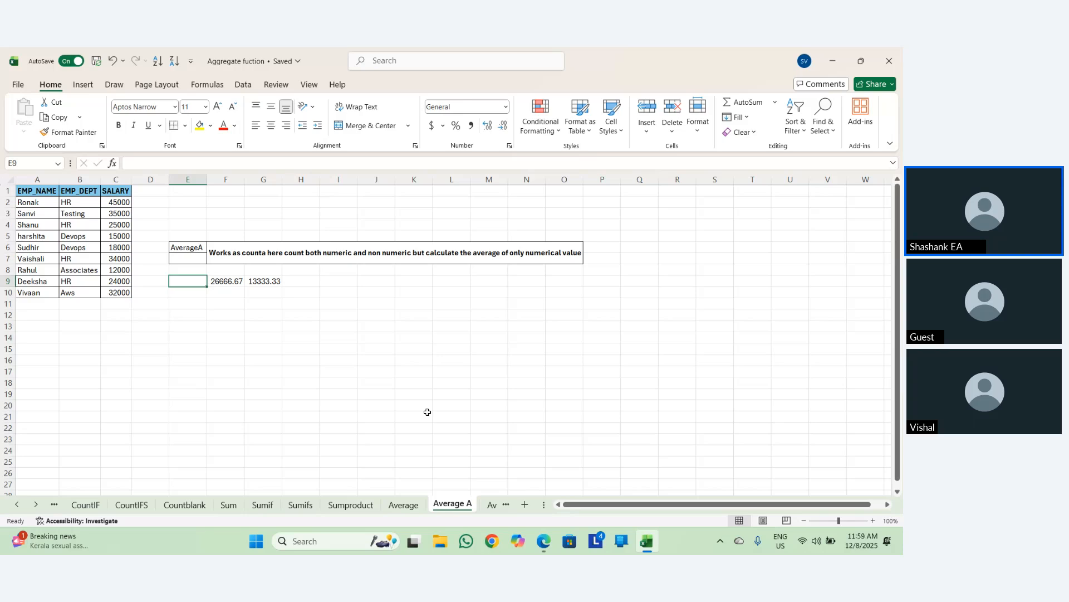
key(Right)
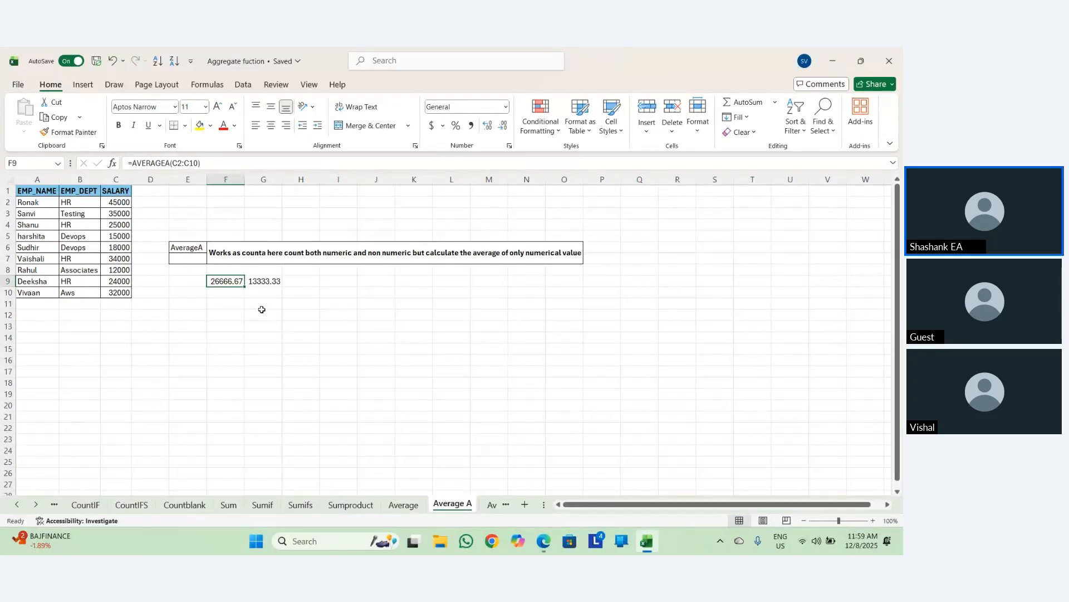
key(Delete)
Enter =AVERAGEA(B2:C10) in F9 to cover both departments and salaries, and reopen it to review its range.
text(=)
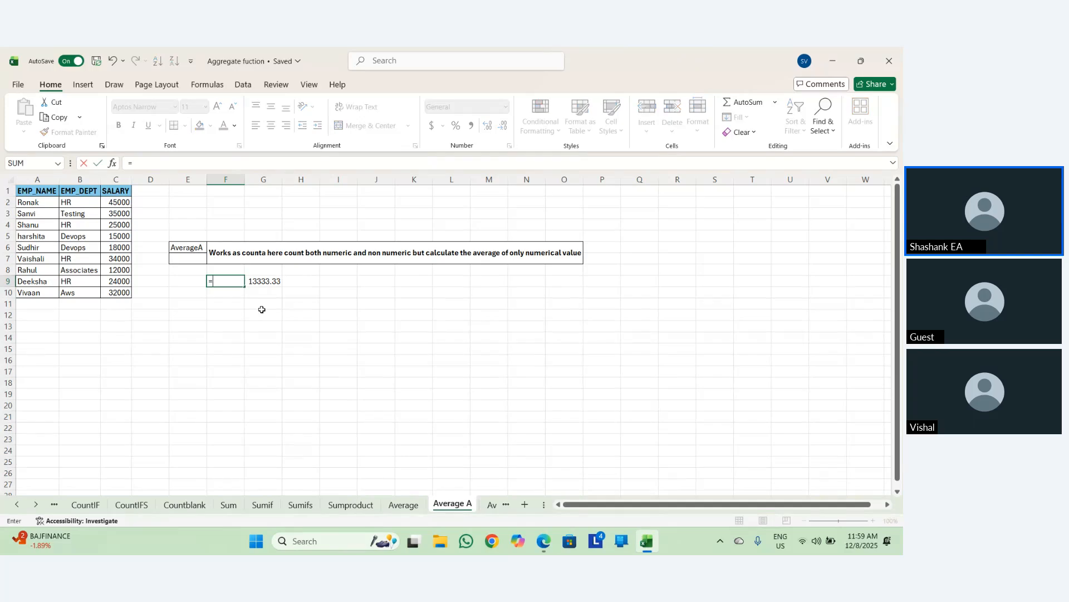
text(averagea)
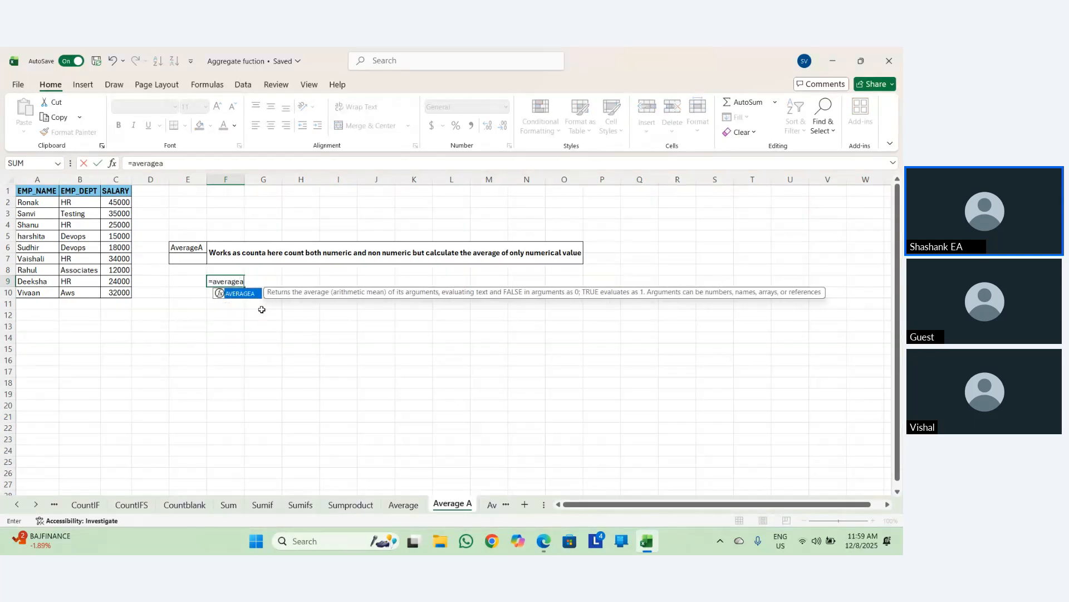
key(Tab)
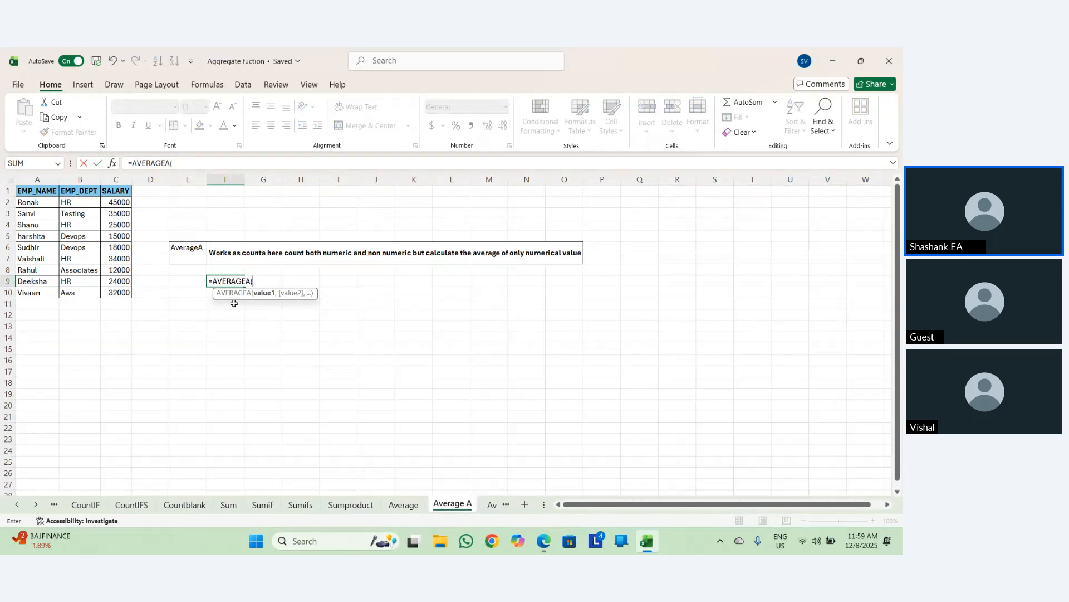
drag(73, 204, 106, 210)
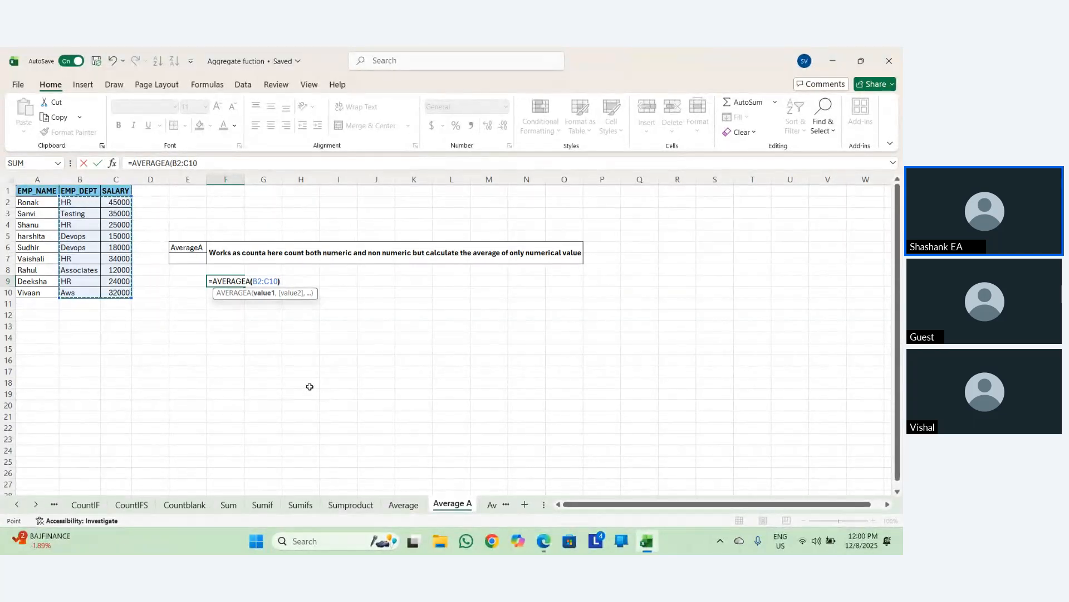
text())
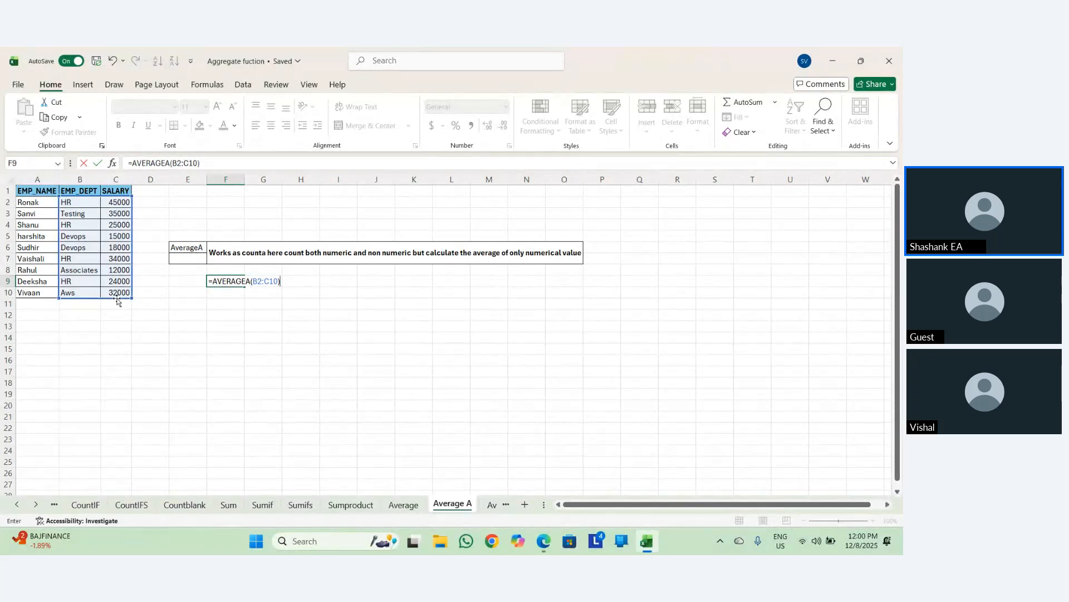
key(Return)
key(Up)
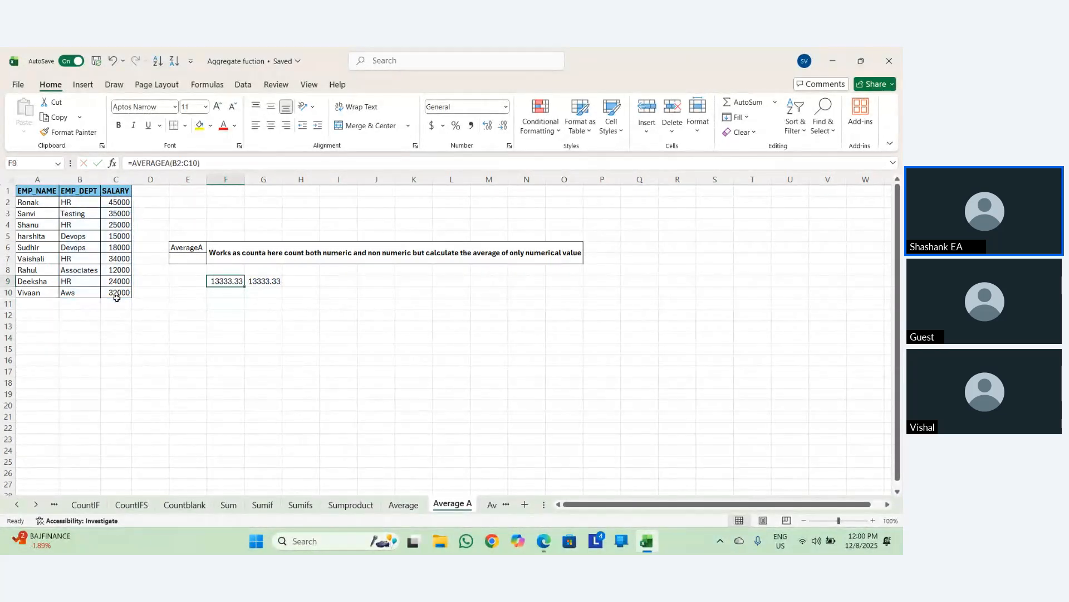
key(F2)
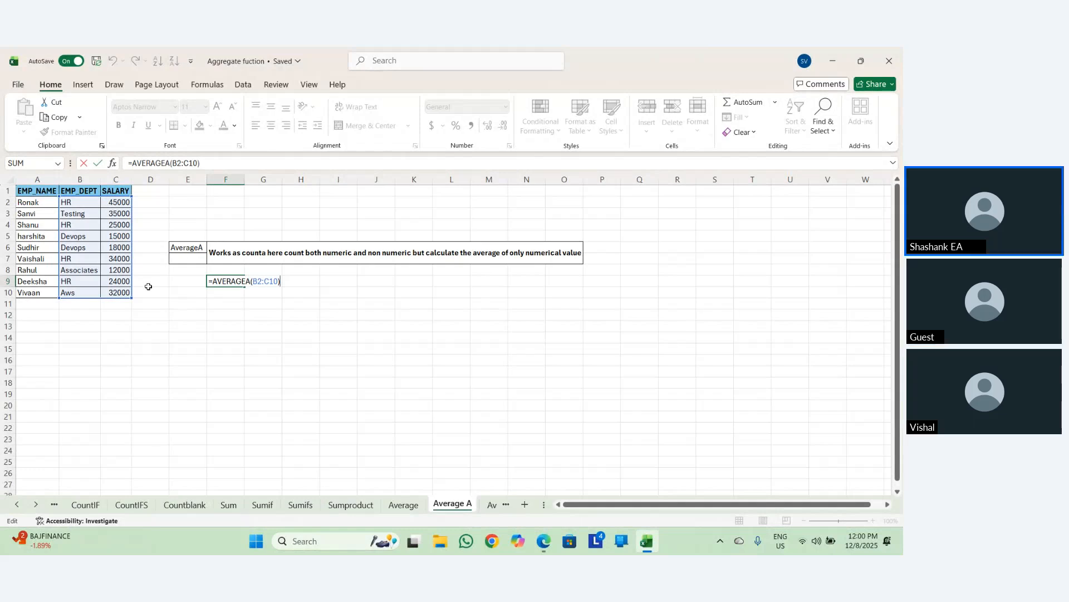
key(Return)
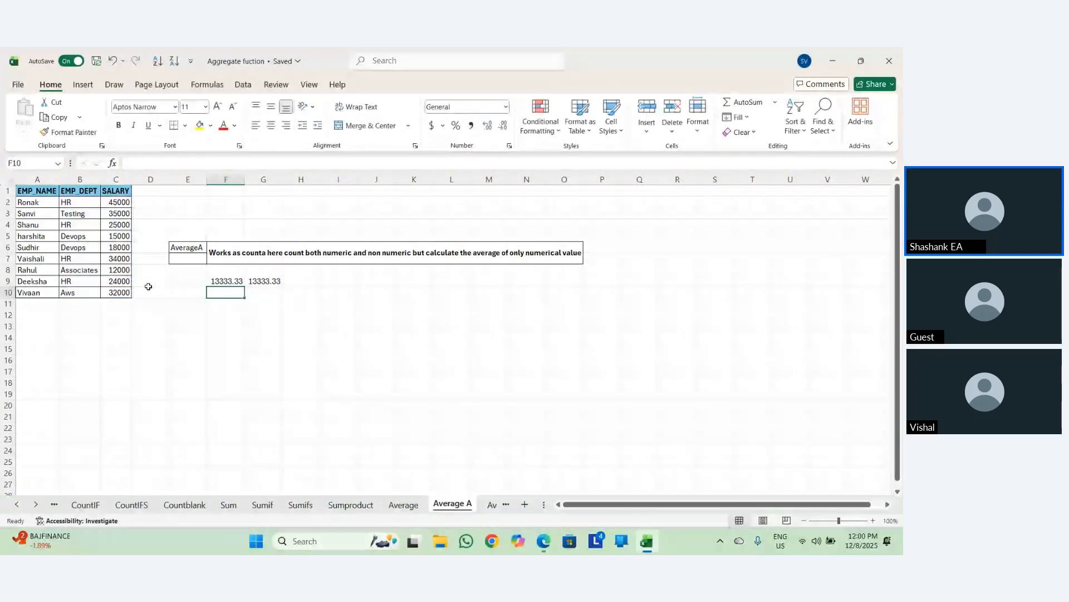
Enter =AVERAGEA(C2:C10) in F11 to average only the salary column for comparison.
key(Right)
key(Down)
key(Left)
text(=)
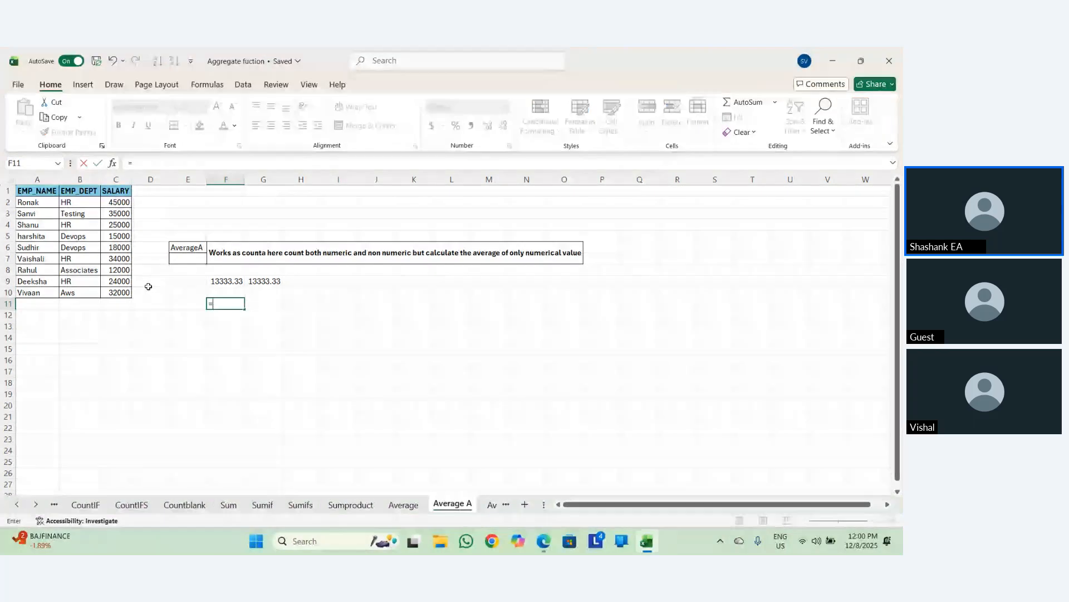
text(averaeg)
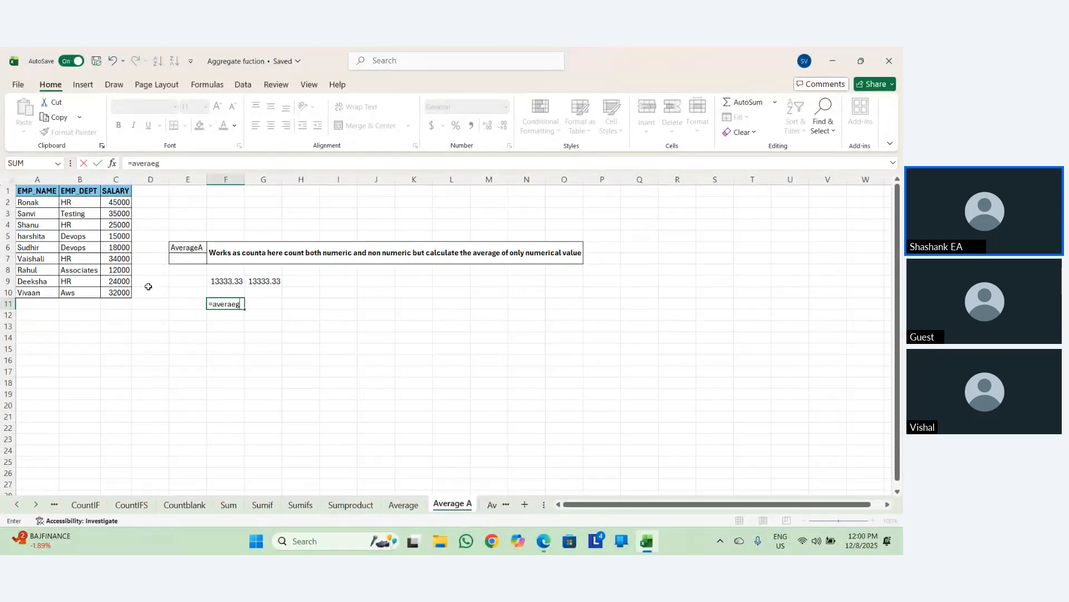
key(BackSpace)
key(BackSpace)
text(gea)
key(Tab)
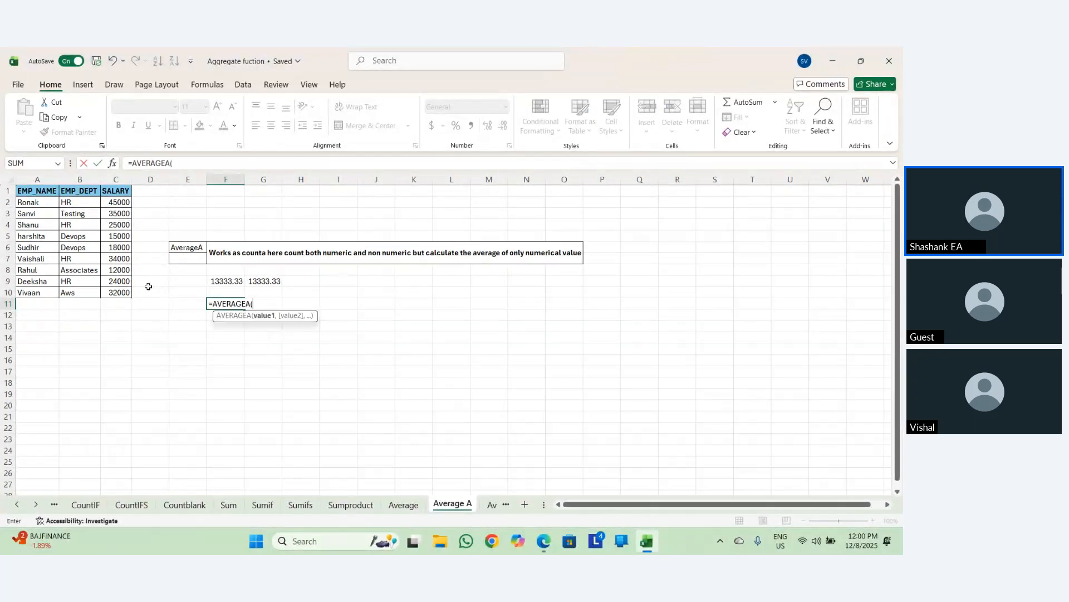
drag(116, 202, 116, 294)
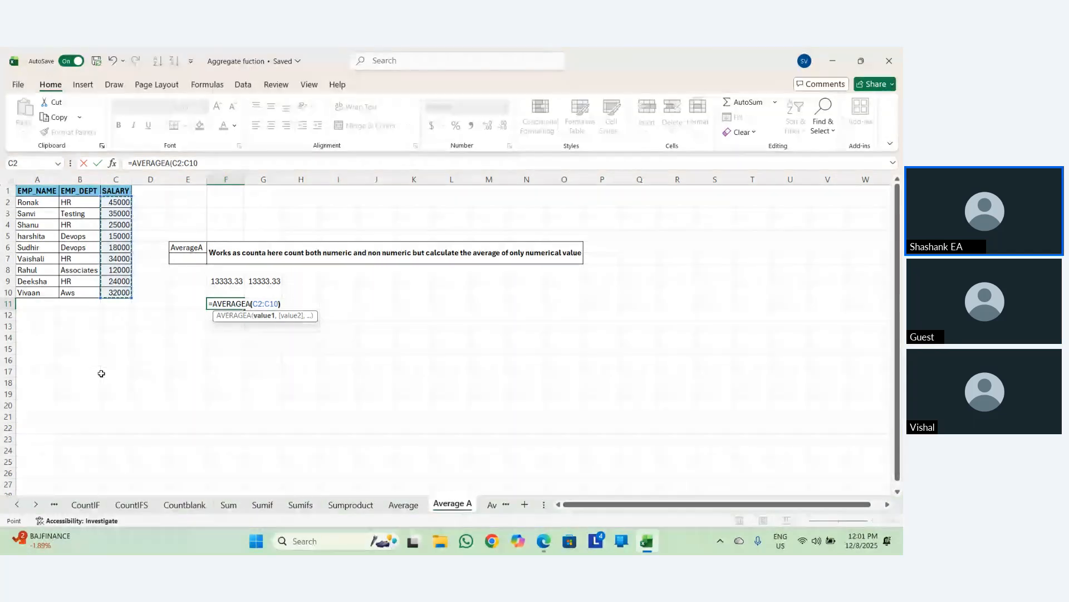
text())
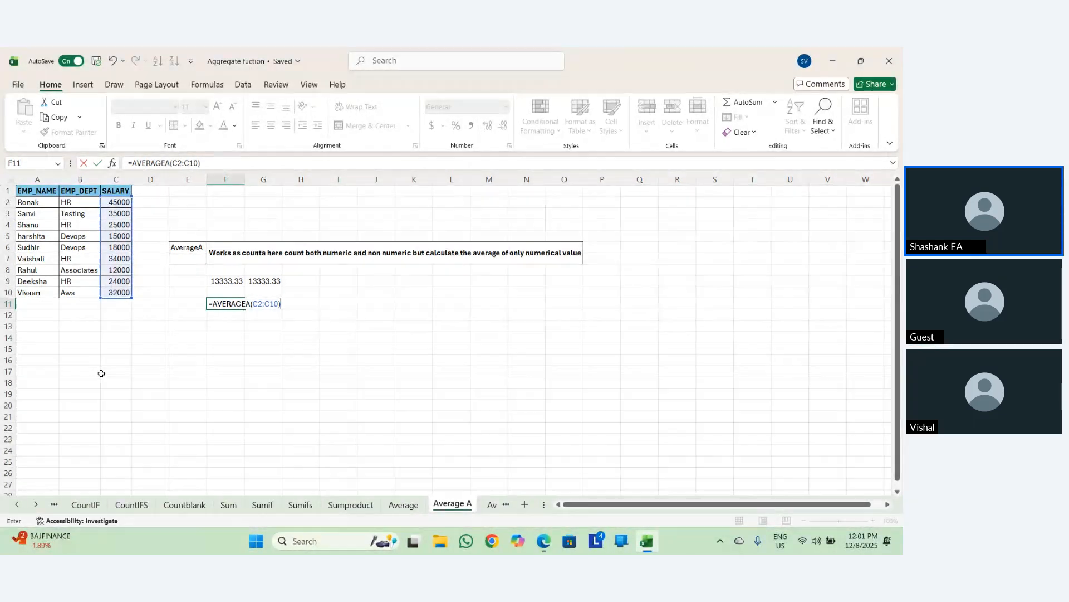
key(Return)
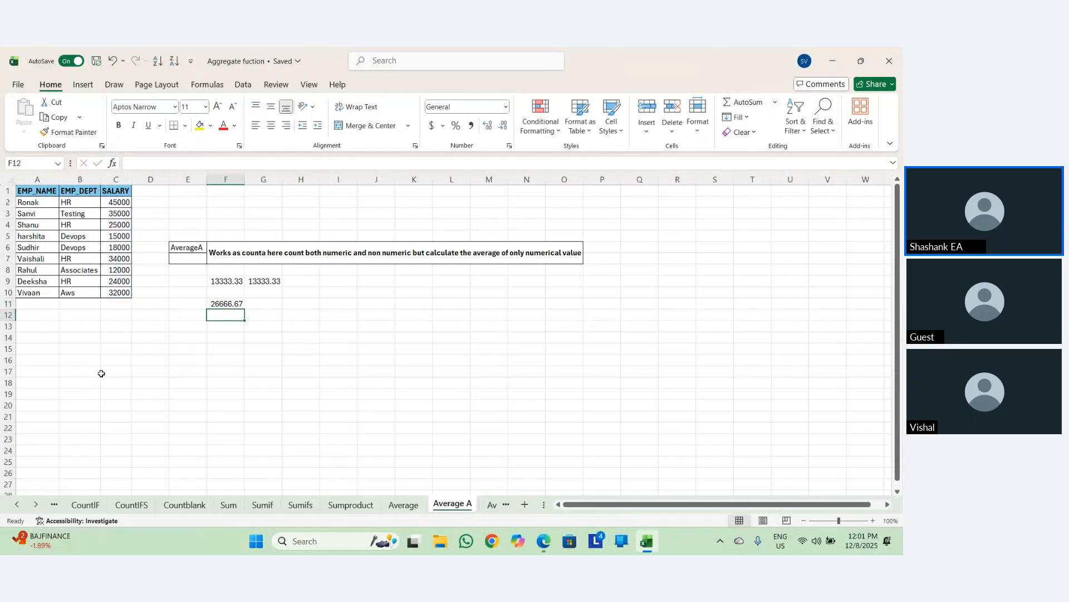
Select the salaries in C2:C10 to compare their average with the AVERAGEA result in F11.
key(Right)
key(Up)
key(Left)
key(Left)
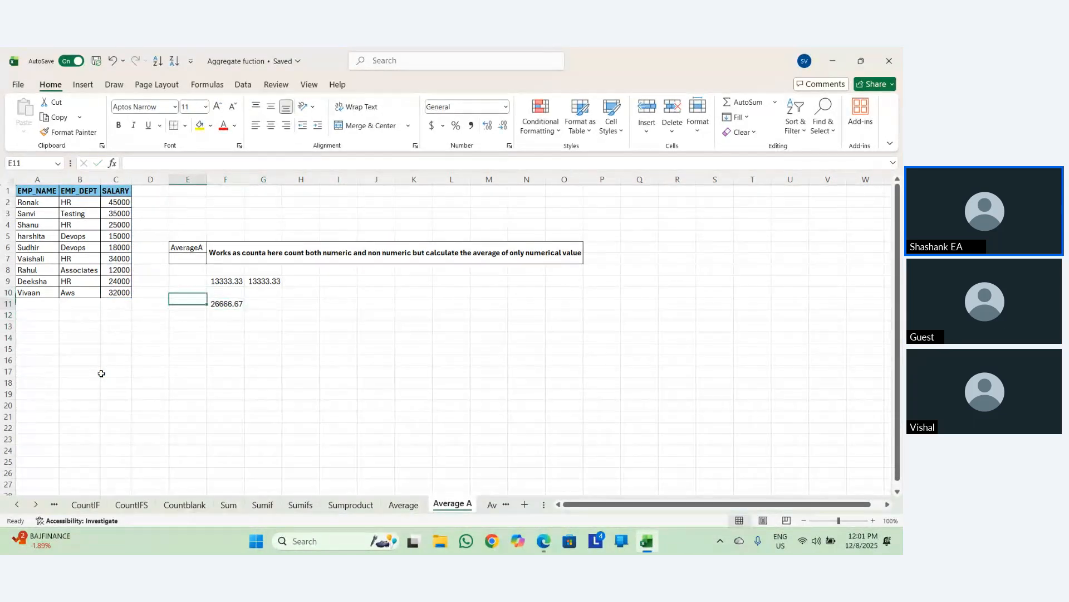
key(Down)
key(Right)
key(Up)
key(Left)
key(Left)
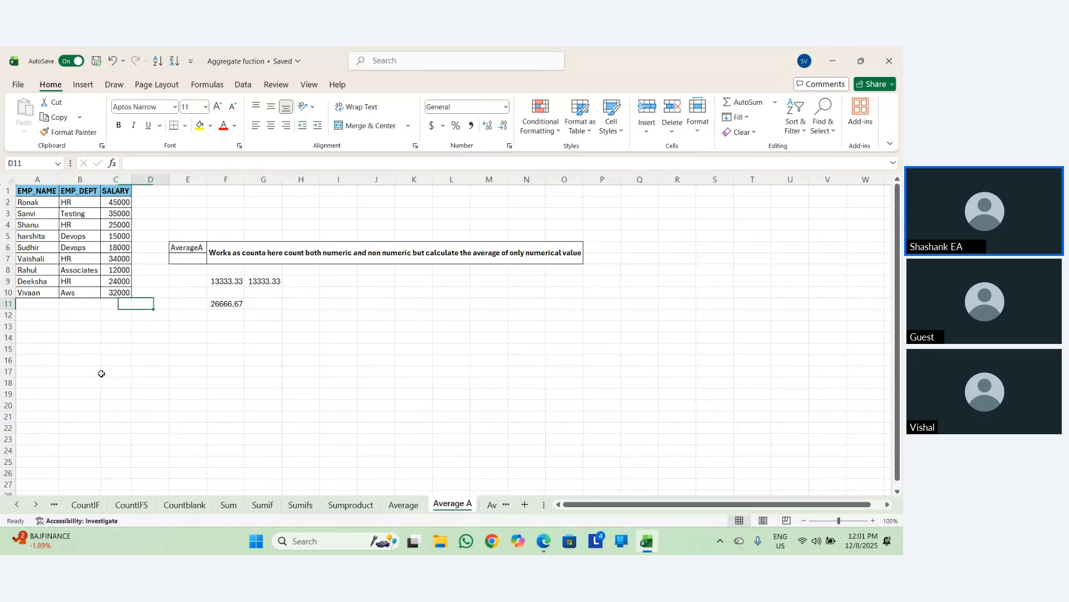
key(Left)
key(Up)
key(ctrl+shift+Up)
key(shift+Down)
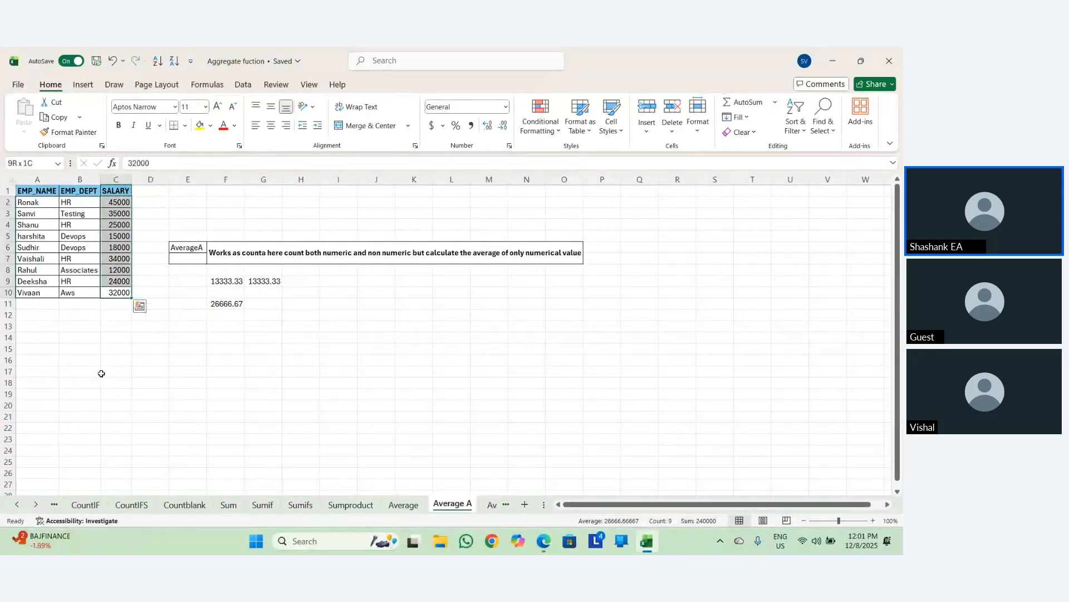
Clear the salary-only AVERAGEA formula from F11.
key(Down)
key(Right)
key(Right)
key(Right)
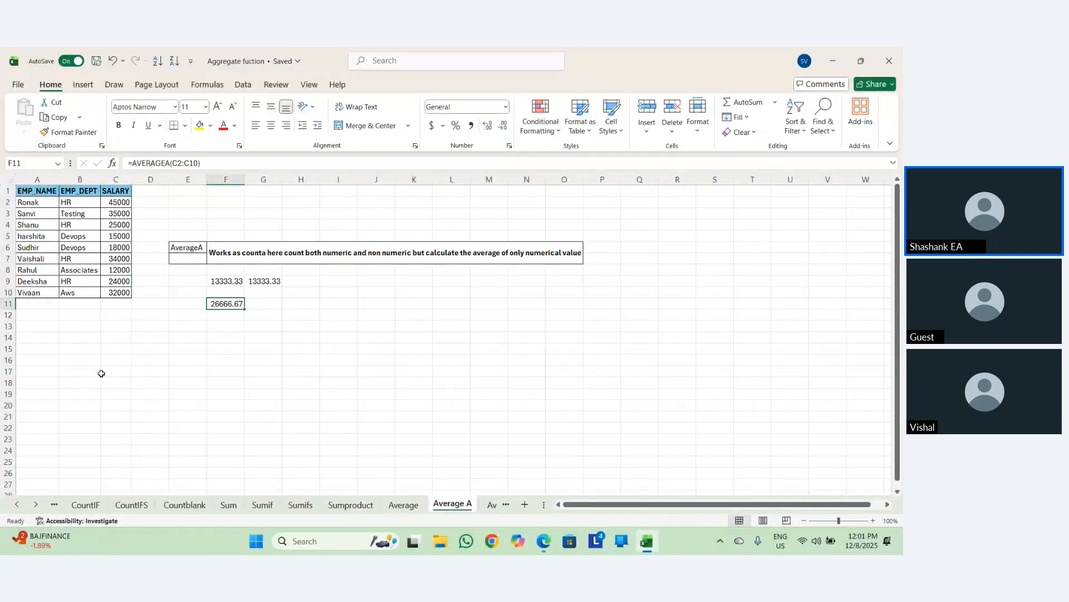
key(Delete)
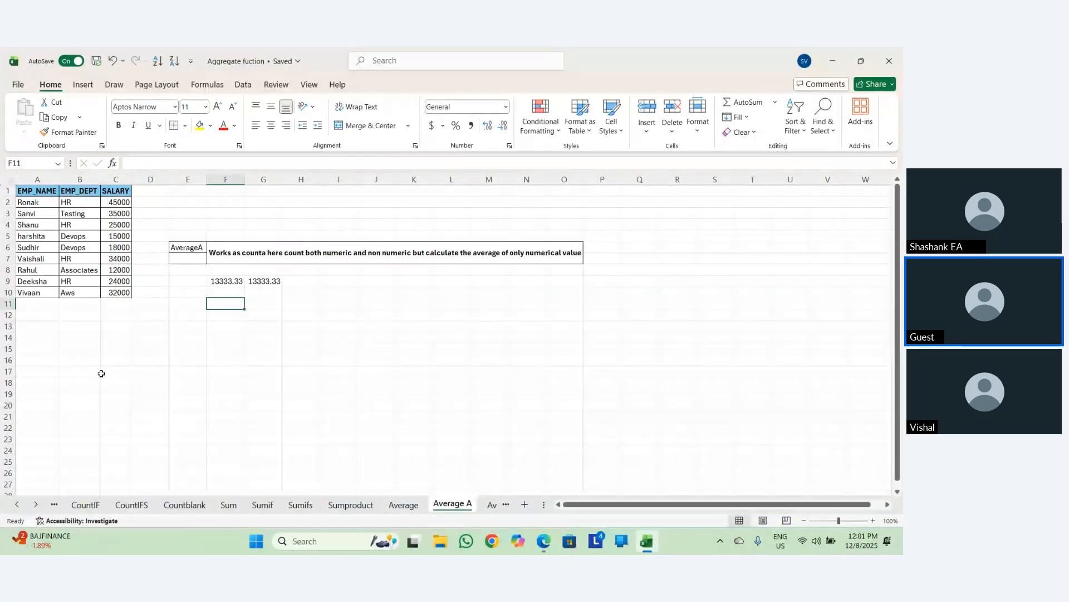
key(Up)
key(Left)
key(Up)
key(Right)
key(Right)
key(Left)
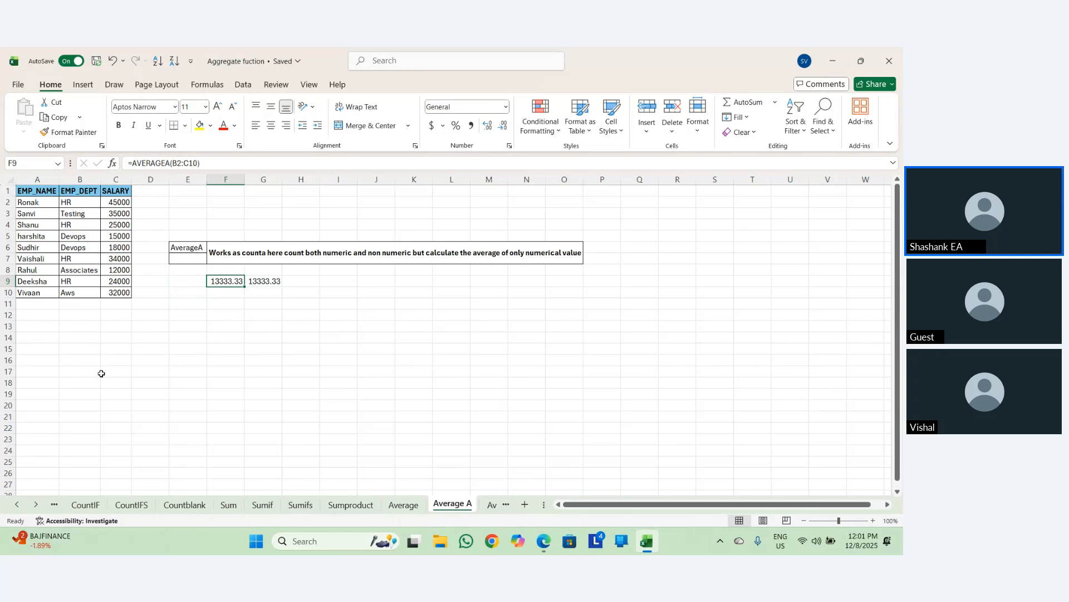
key(Down)
key(Right)
key(Left)
key(Up)
key(Left)
key(Down)
key(Up)
key(Up)
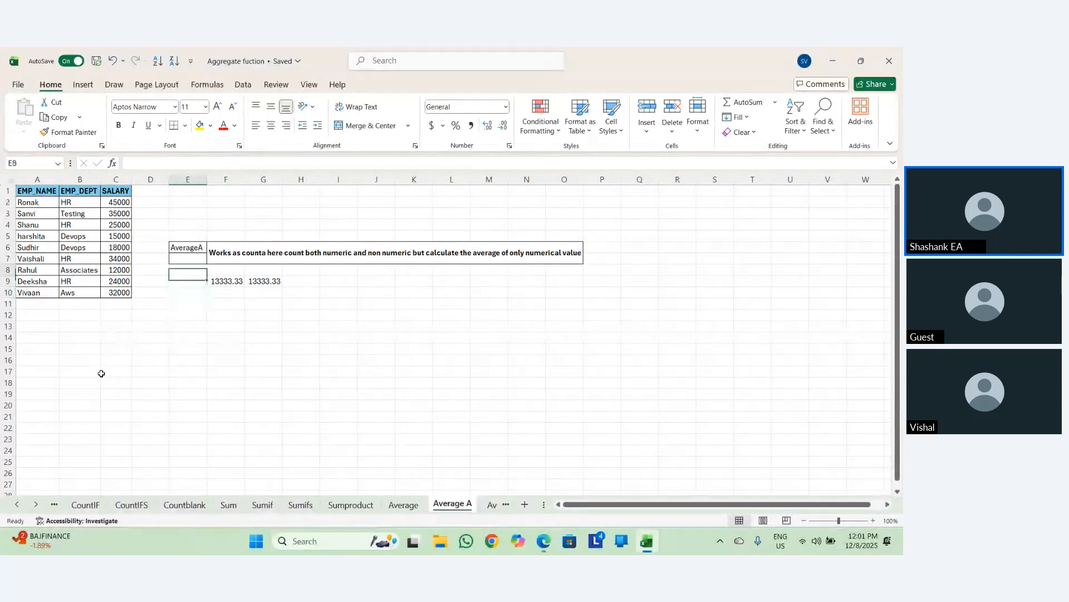
key(Down)
key(Right)
key(Down)
key(Right)
key(Up)
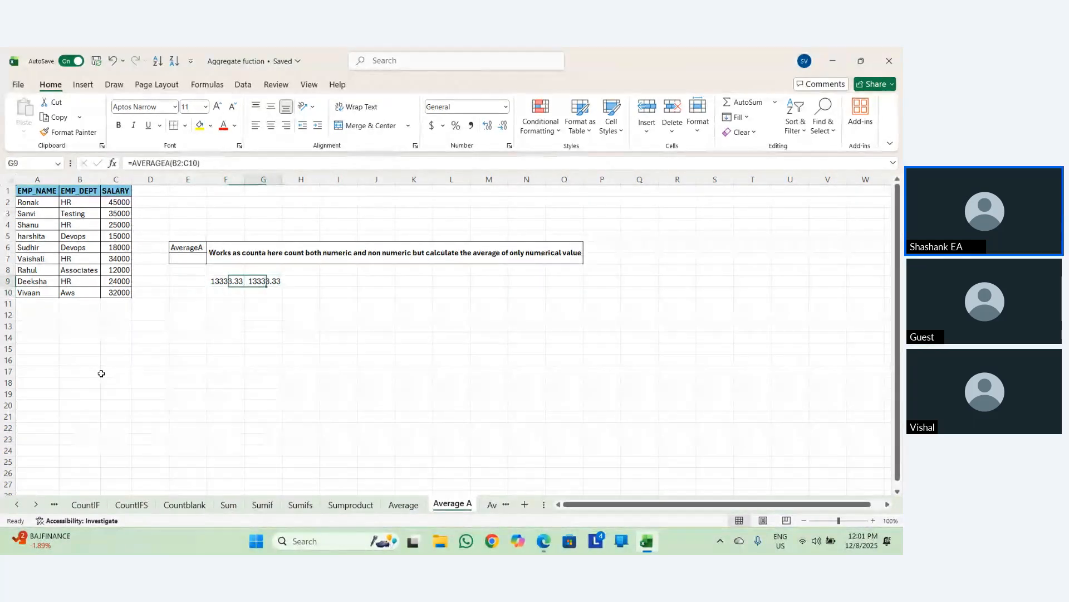
key(Down)
key(Left)
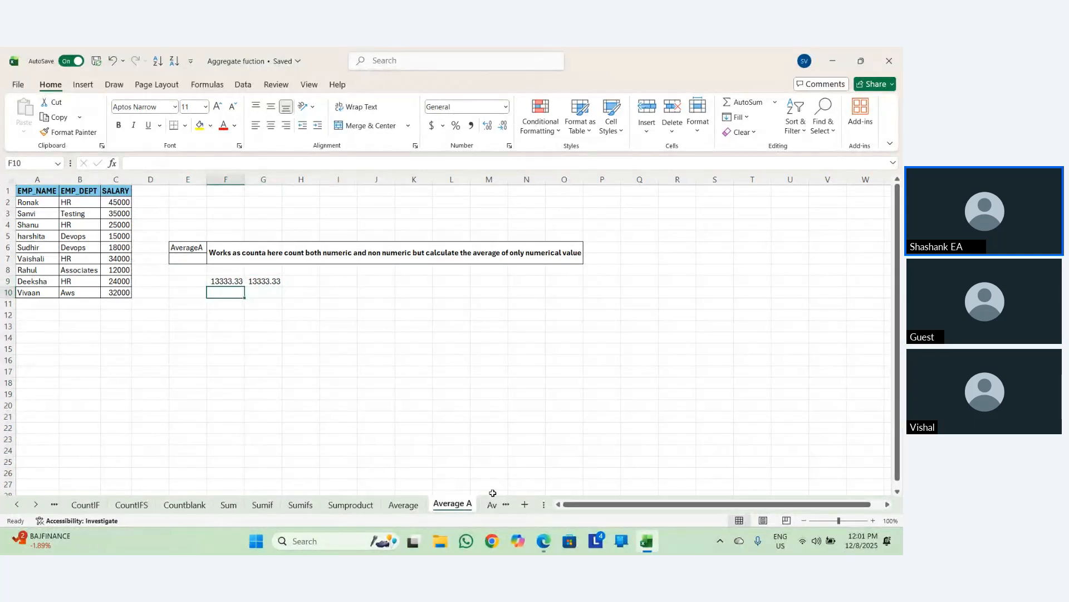
Open the Averageif sheet and clear the existing AVERAGEIF formula from F7.
click(492, 504)
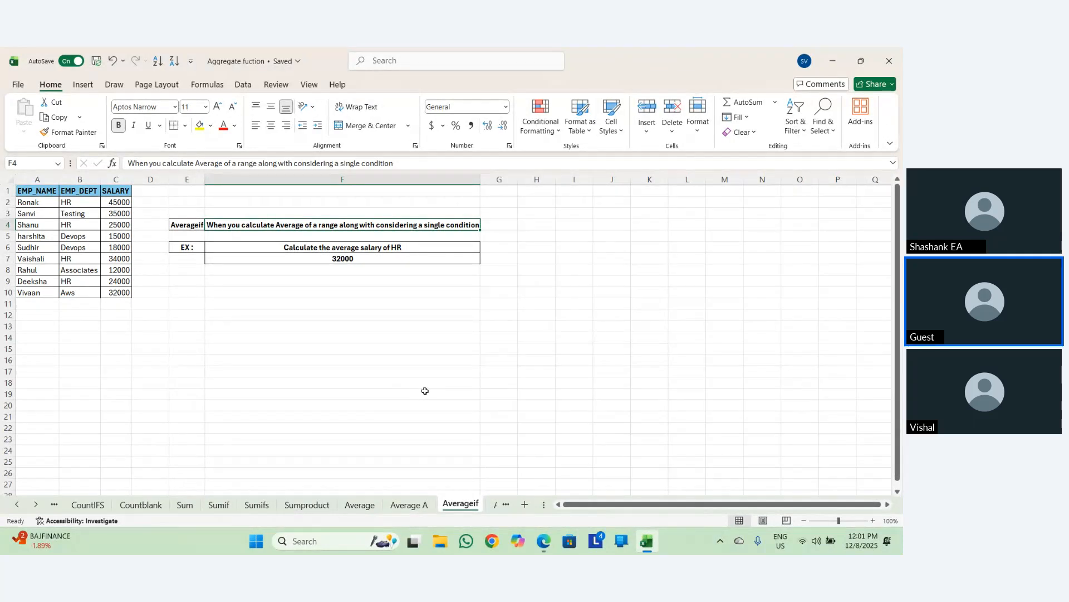
click(409, 262)
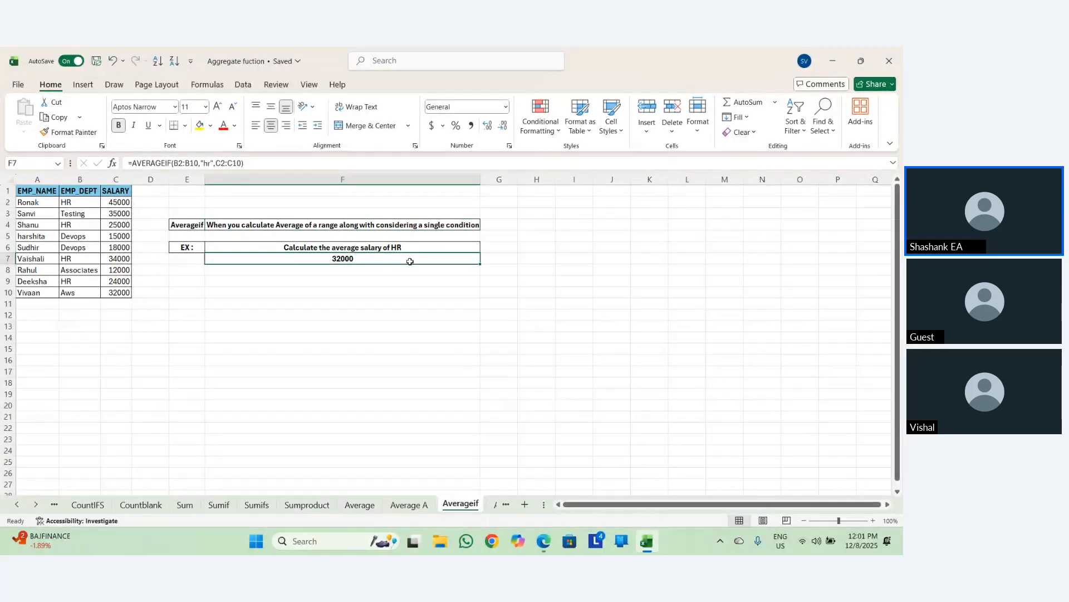
key(Delete)
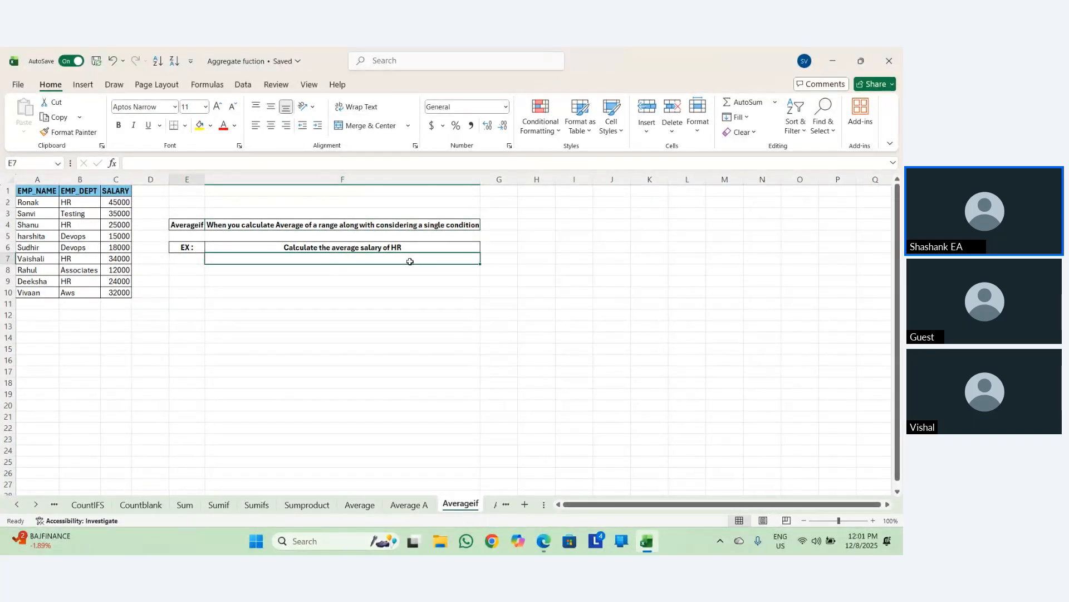
Extend the example question in F6 to read "Calculate the average salary of HR Department".
key(Up)
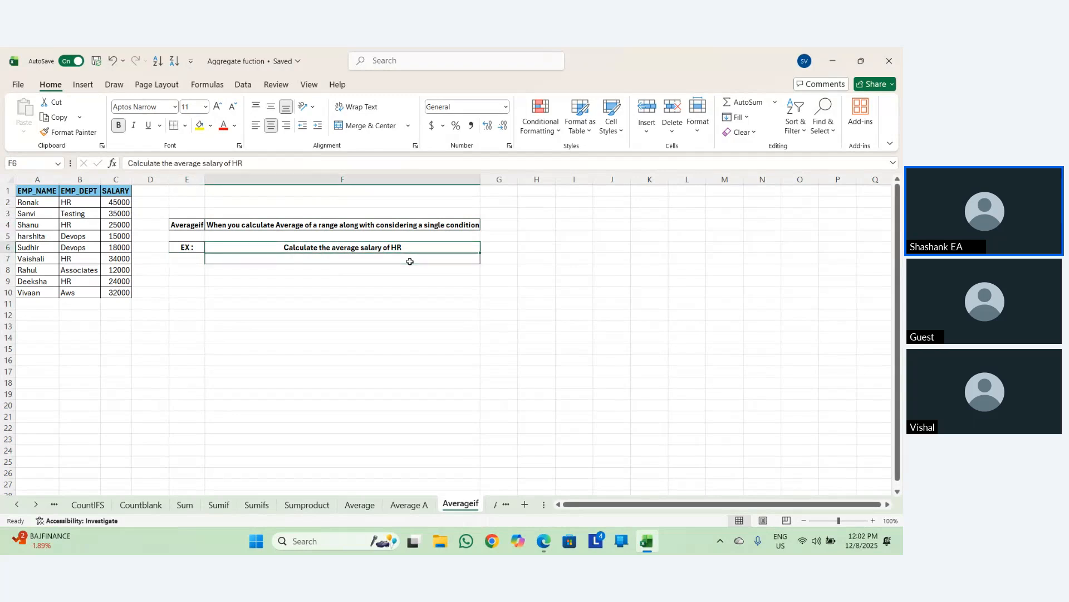
key(F2)
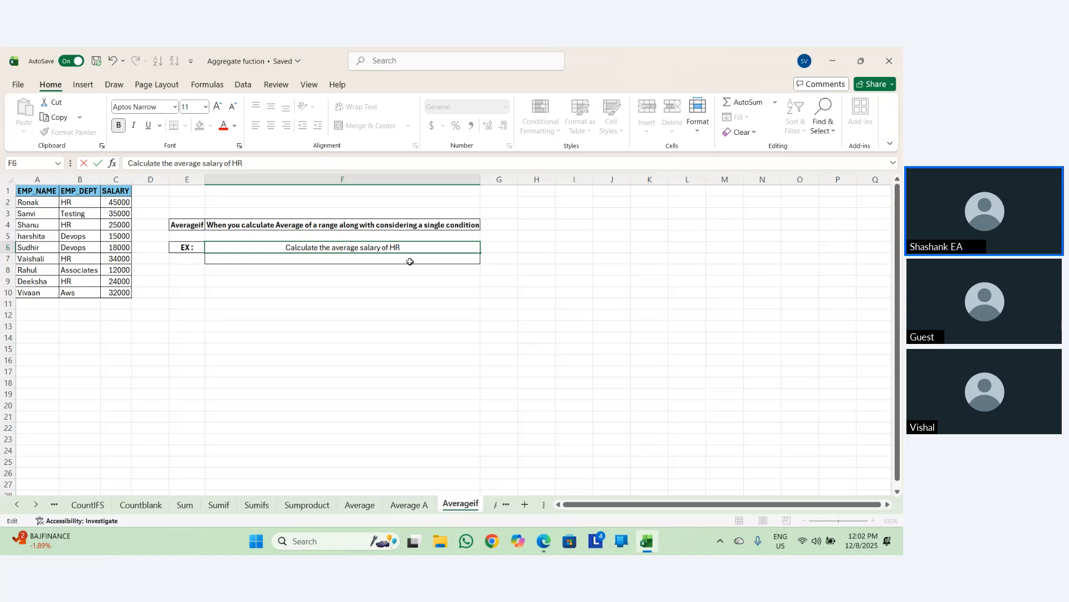
text(Department)
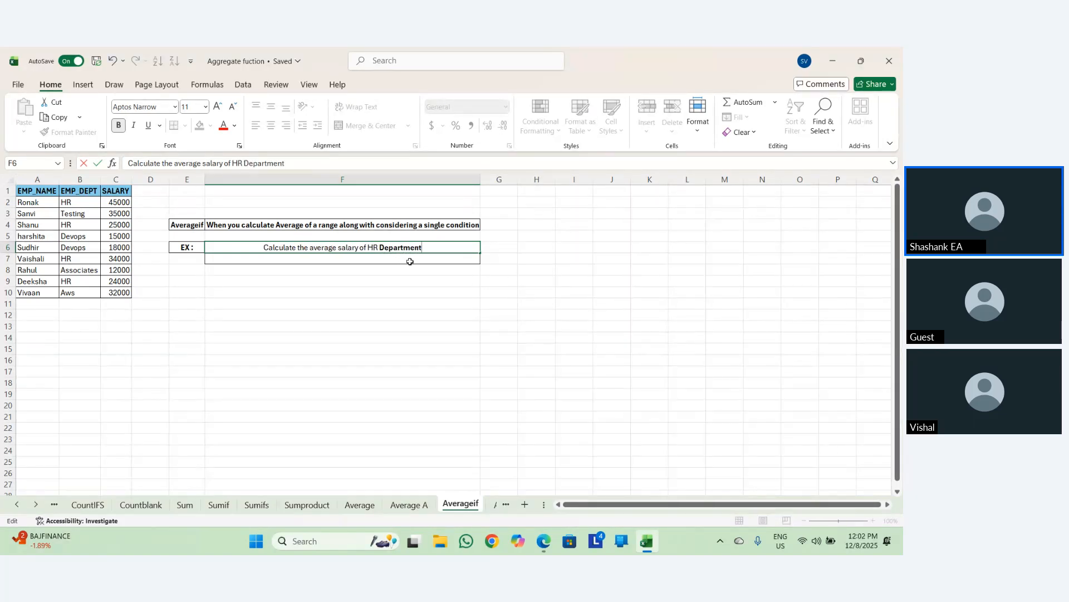
key(Return)
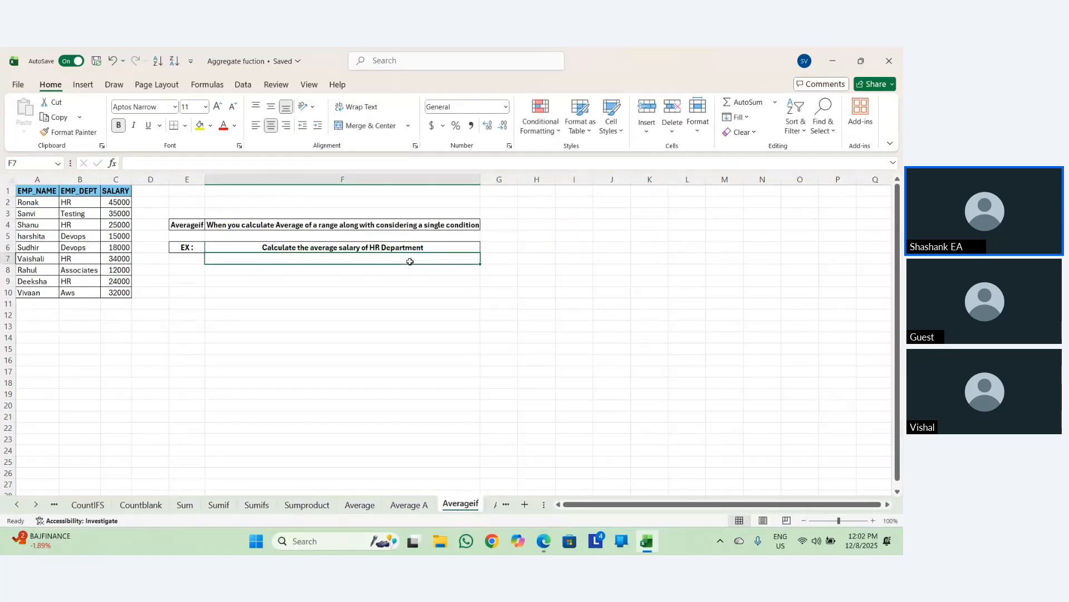
key(Up)
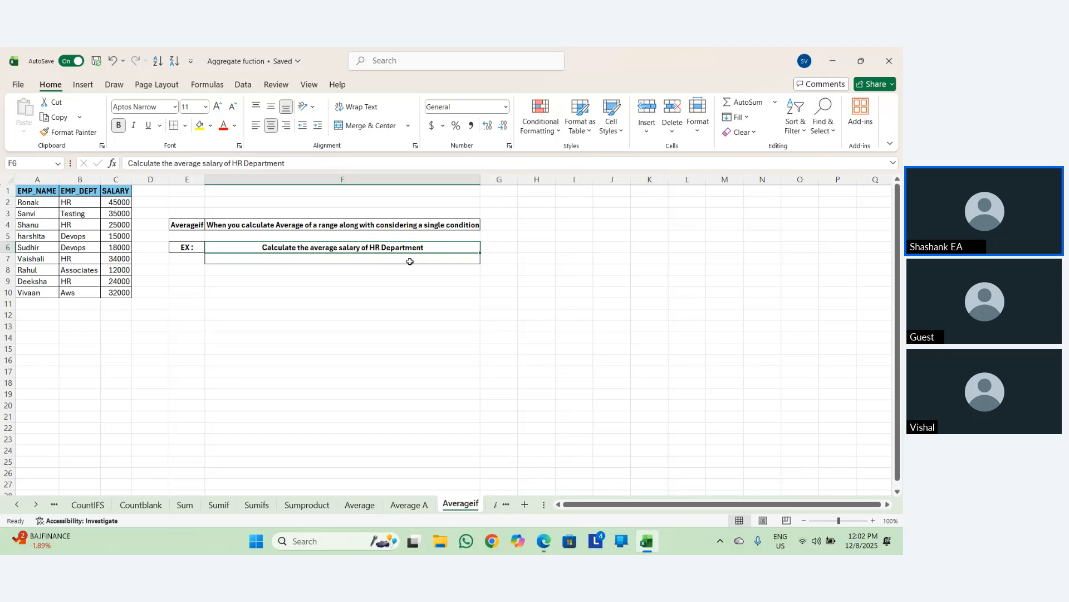
Start an AVERAGEIF formula in F7 with the departments in B2:B10 as its range.
click(410, 260)
text(=averaeg)
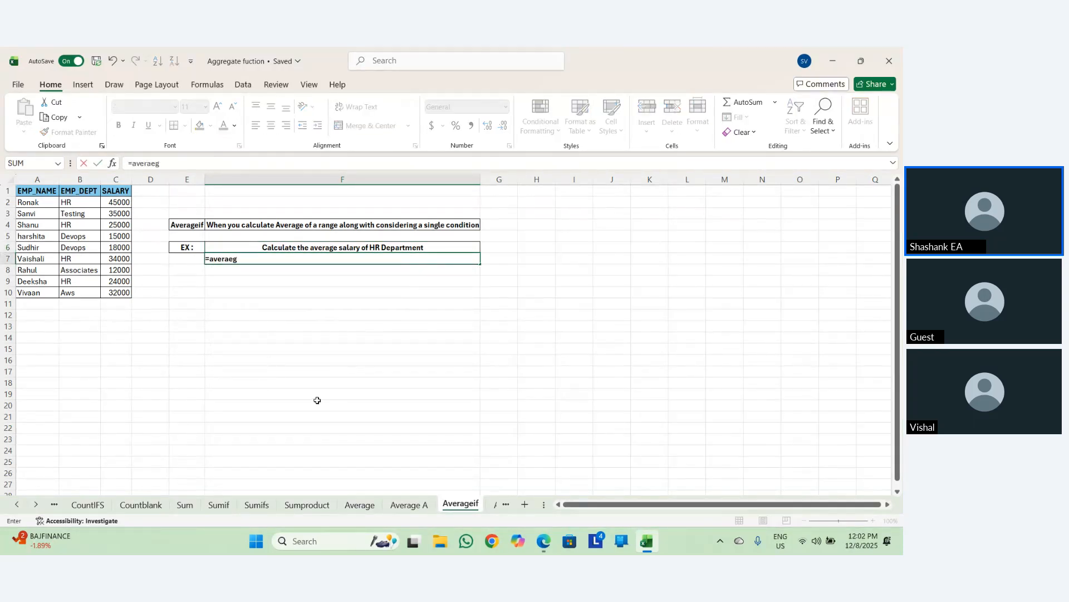
key(BackSpace)
key(BackSpace)
text(geif)
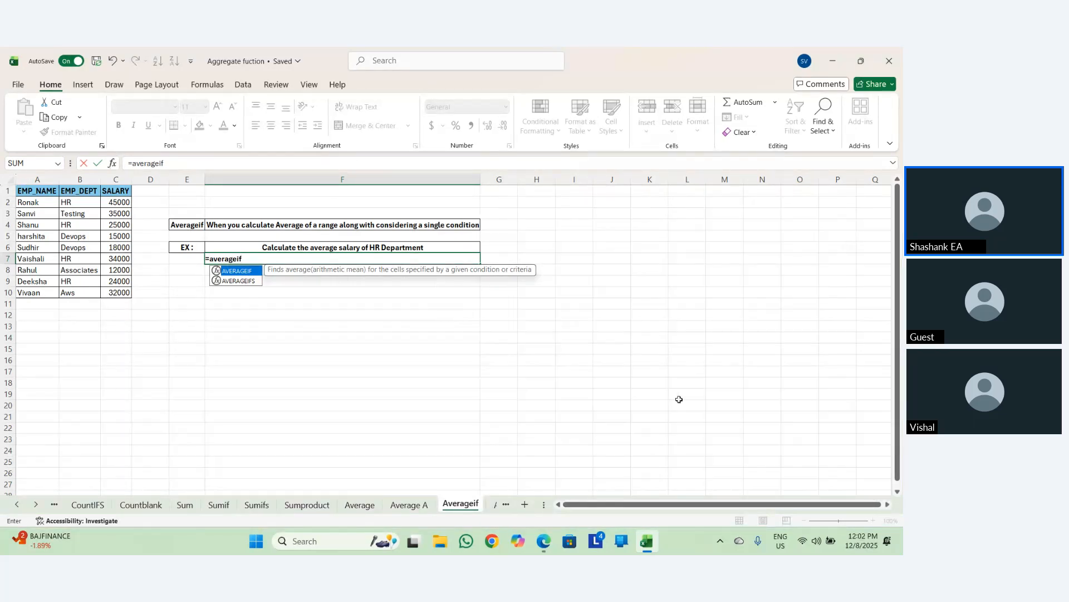
click(823, 540)
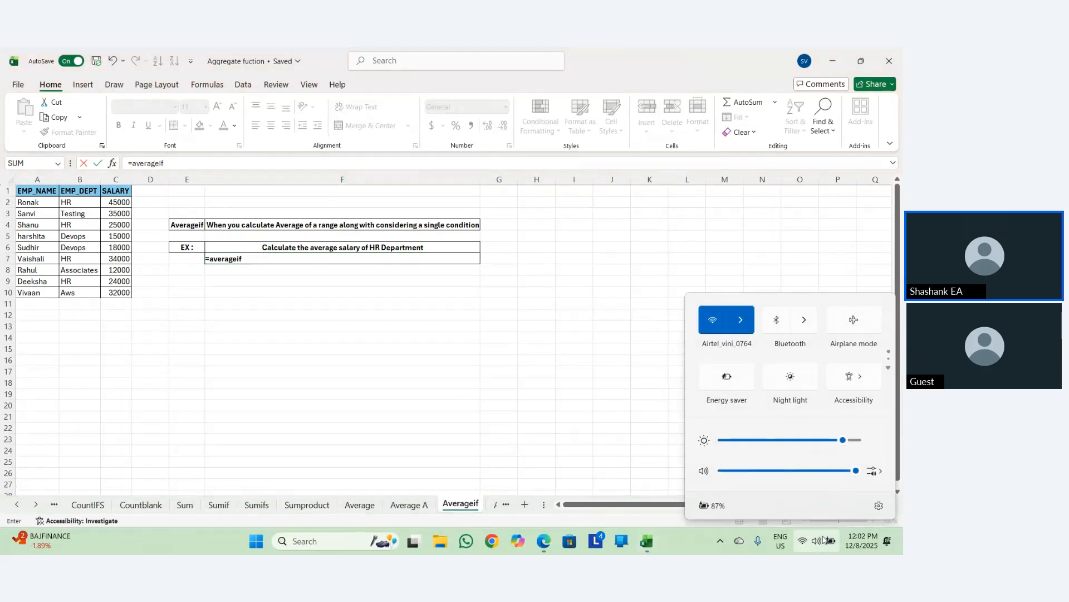
click(825, 539)
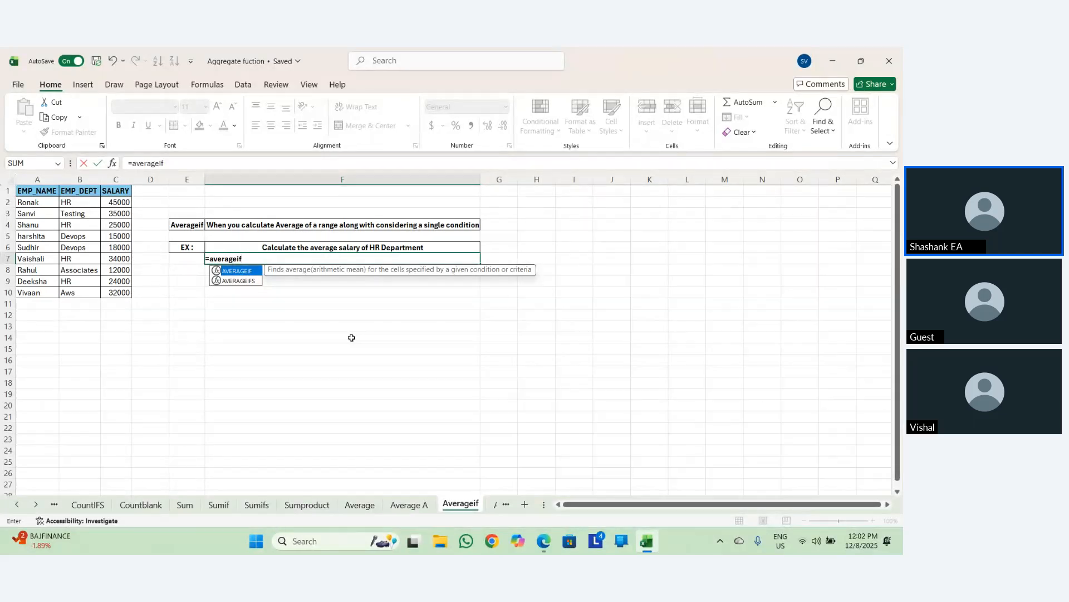
key(Tab)
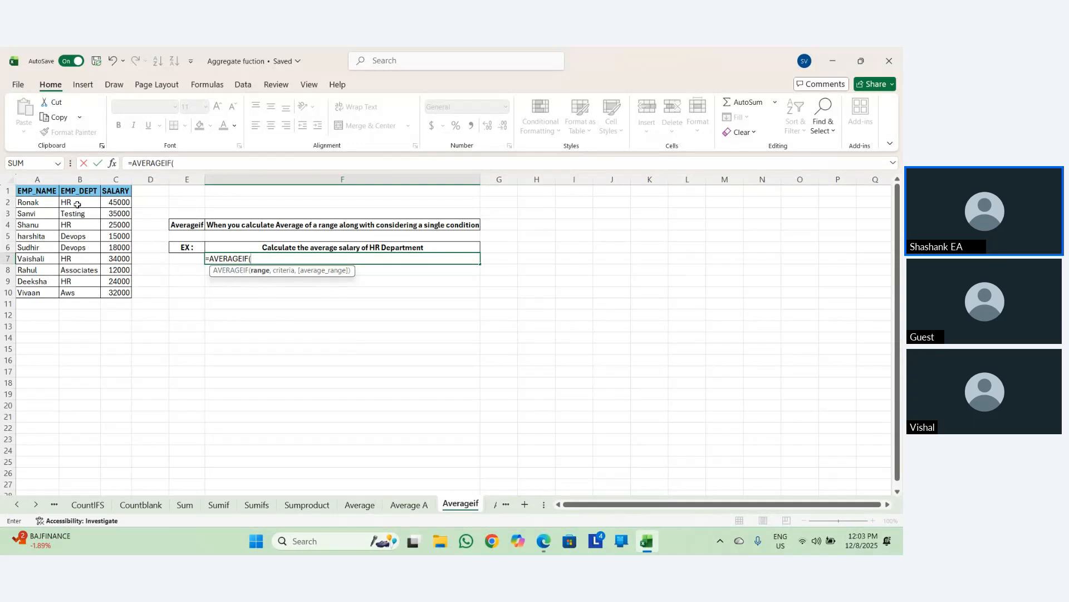
drag(77, 204, 91, 288)
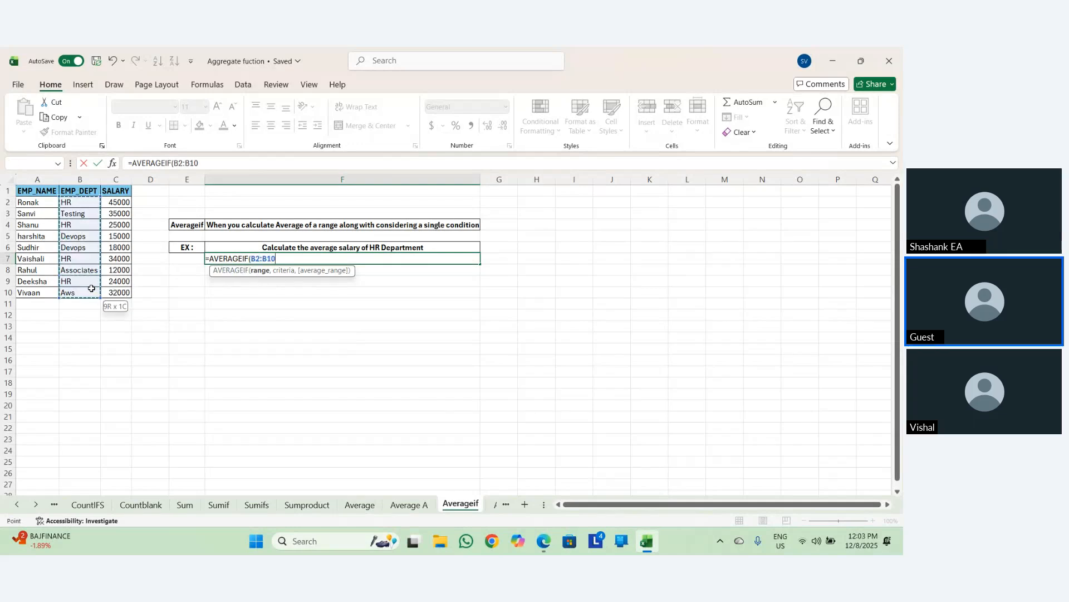
text(,)
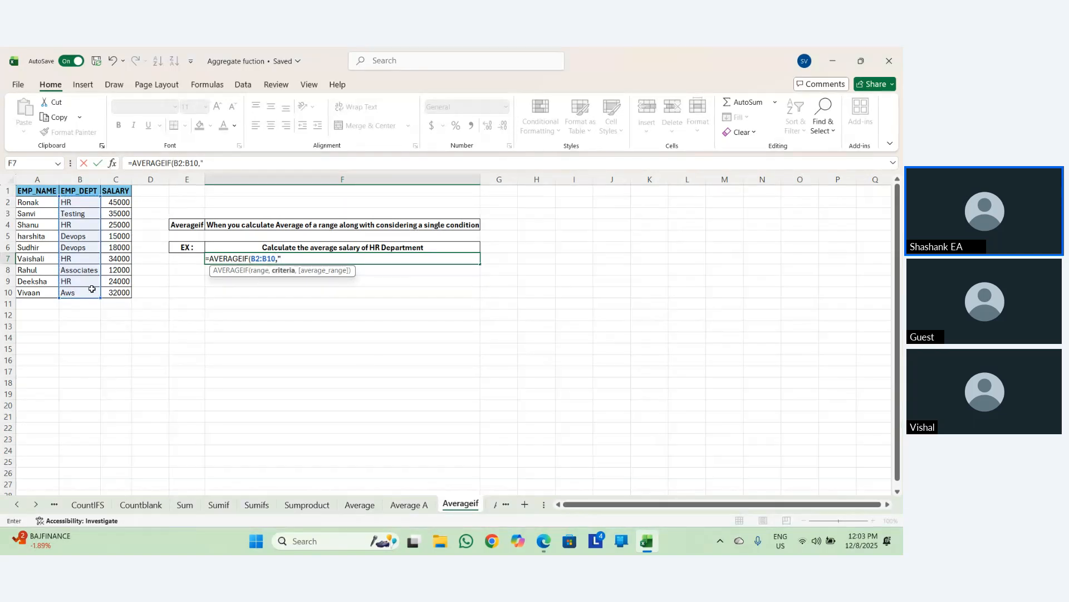
Complete the F7 formula with the criterion "HR" and average range C2:C10, giving =AVERAGEIF(B2:B10,"HR",C2:C10).
text("H)
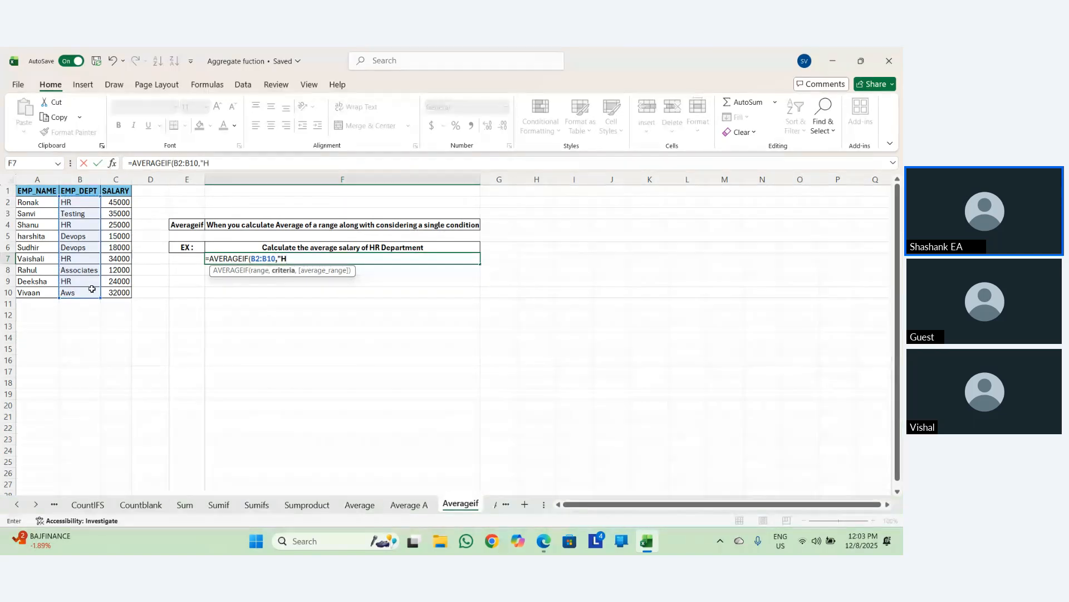
text(R",)
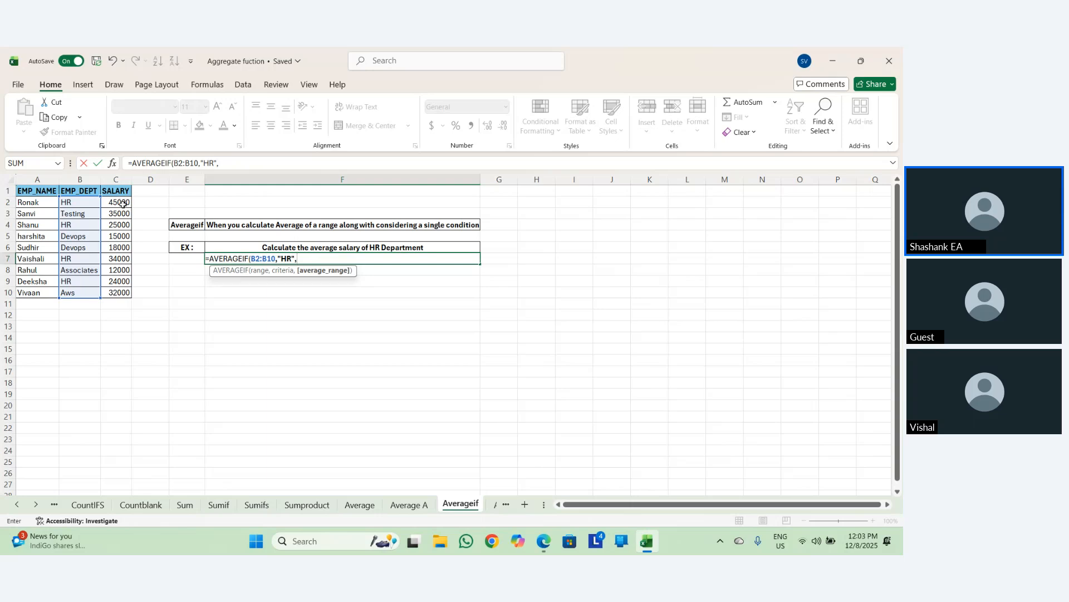
drag(122, 205, 123, 293)
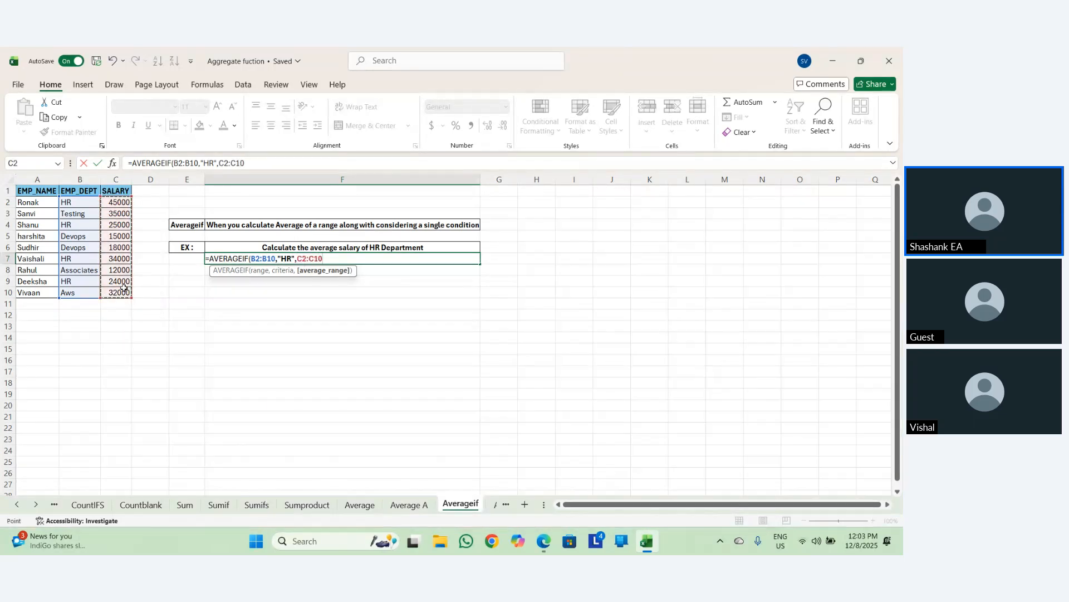
text())
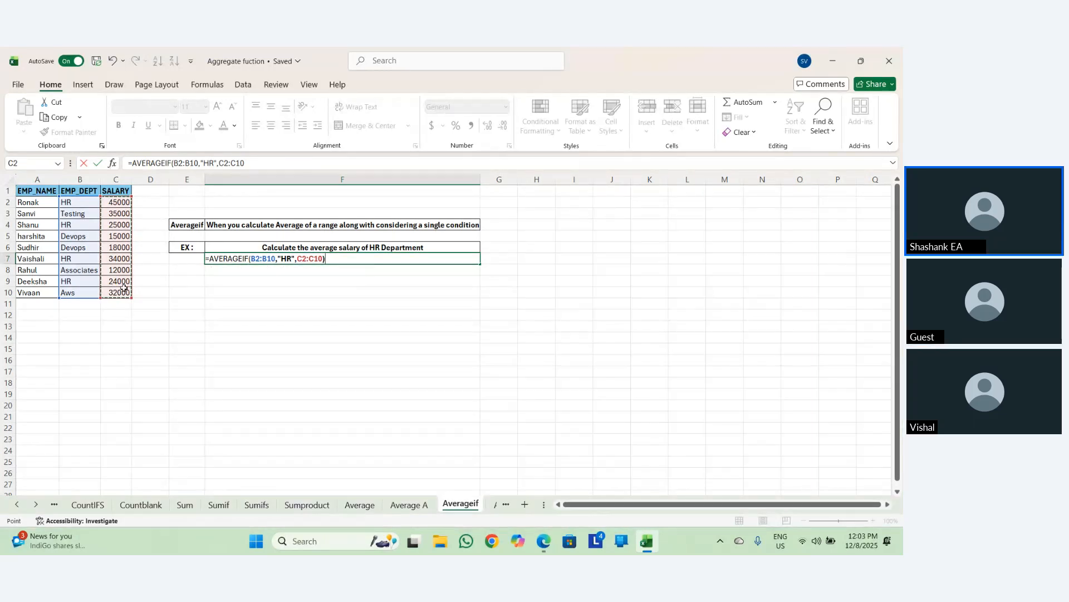
key(BackSpace)
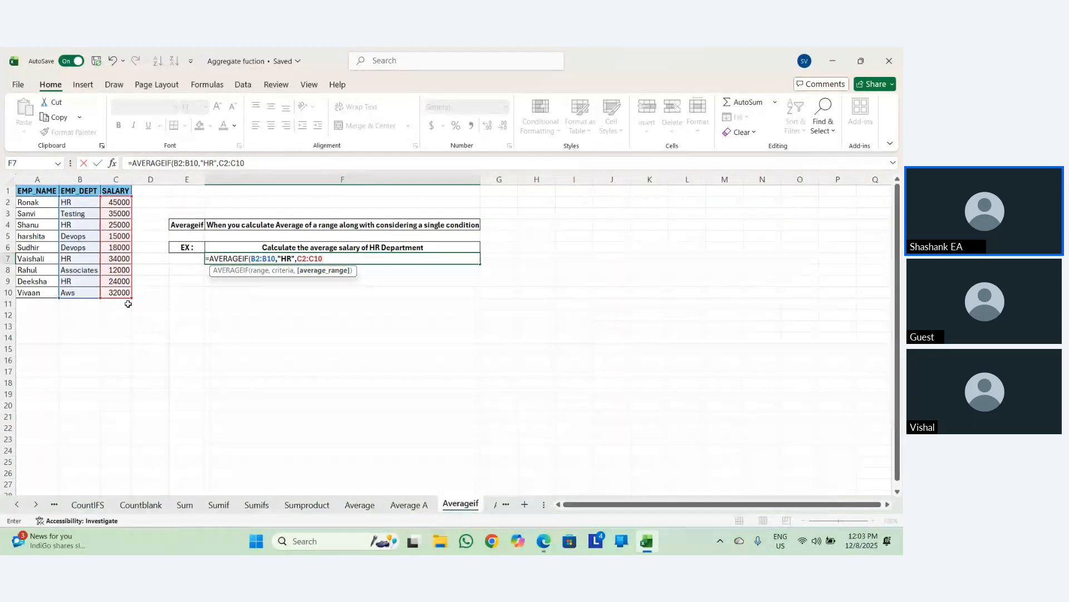
text())
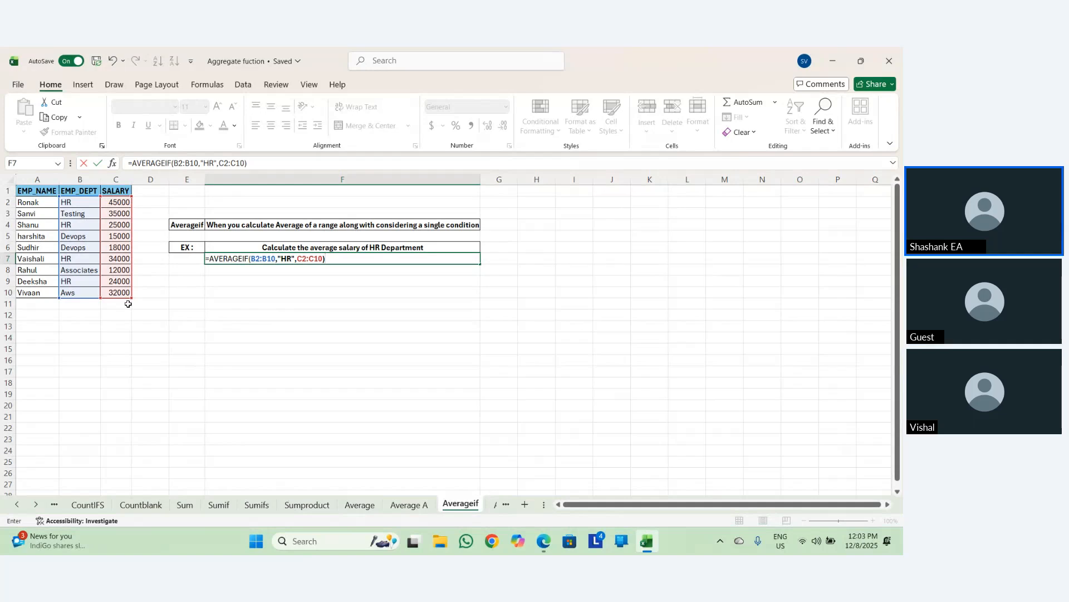
key(alt+Tab)
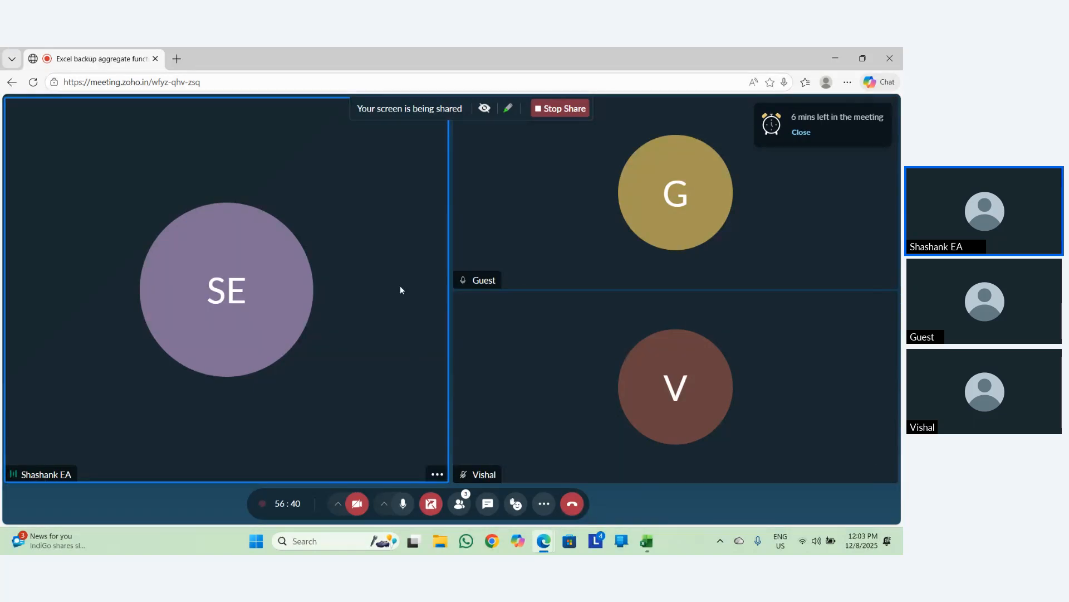
key(alt+Tab)
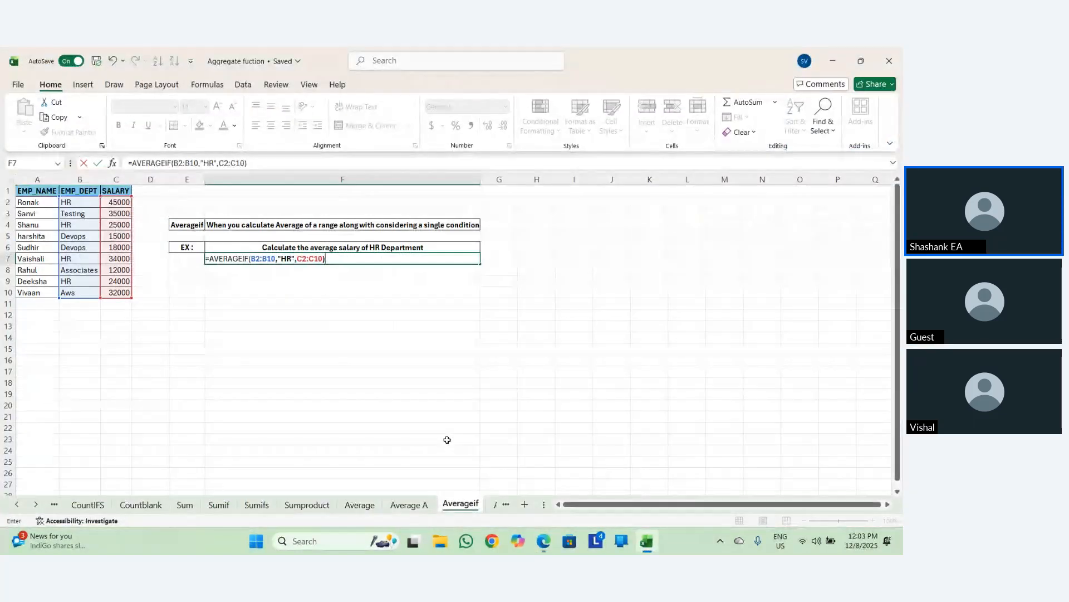
key(Return)
key(Up)
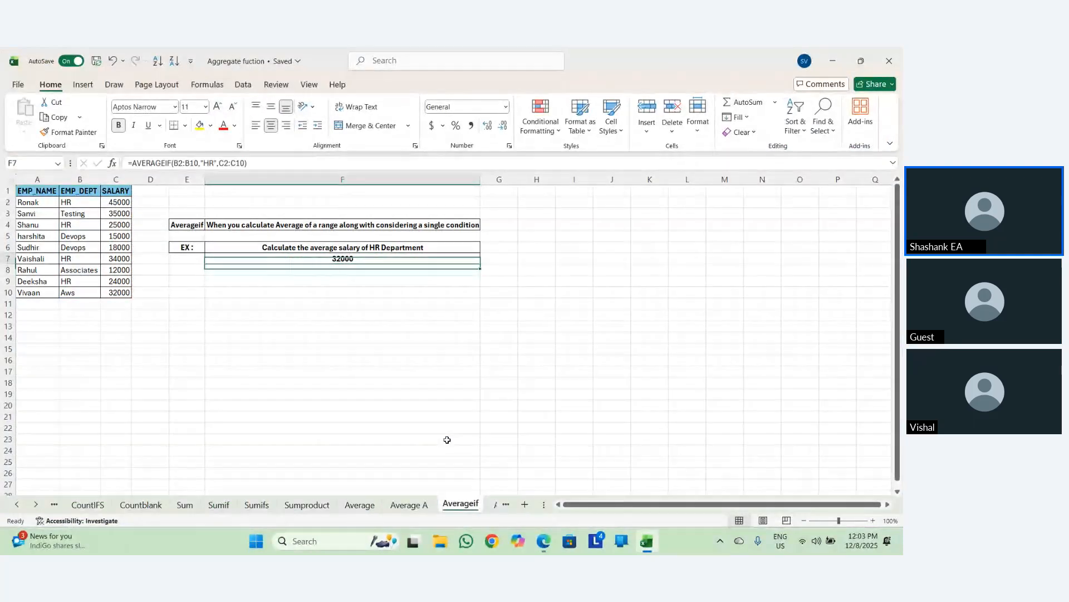
key(Left)
key(Right)
key(Left)
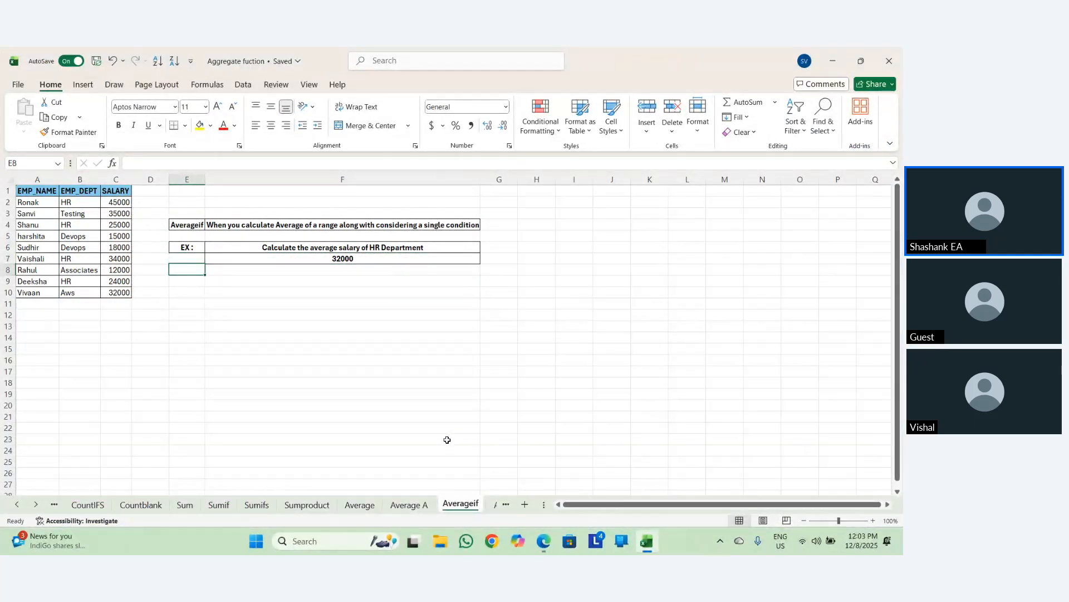
key(Right)
key(Left)
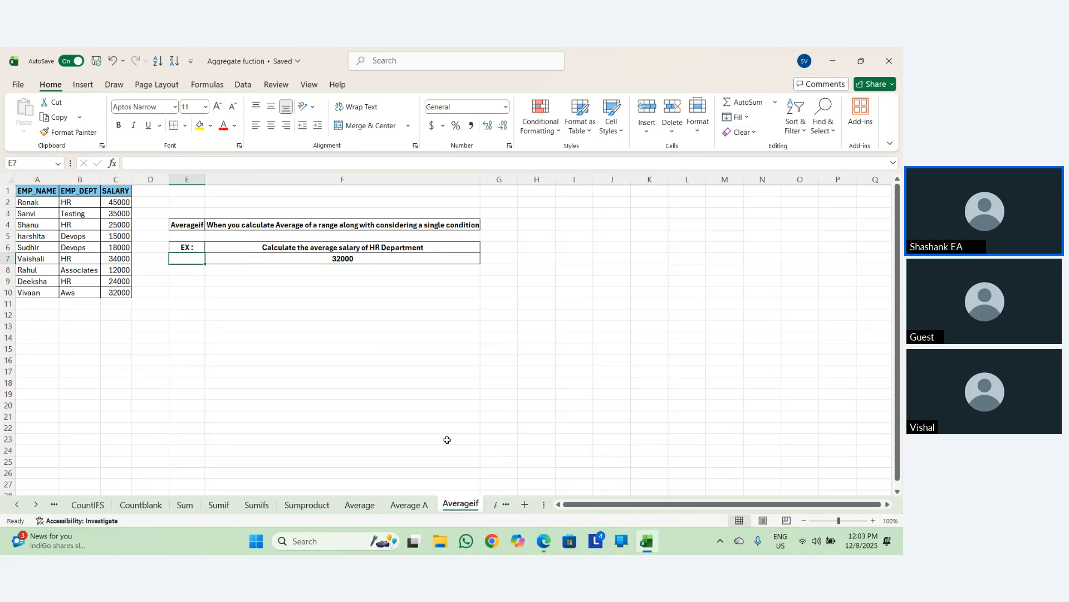
key(Down)
key(Up)
key(Right)
key(Left)
key(Down)
key(Down)
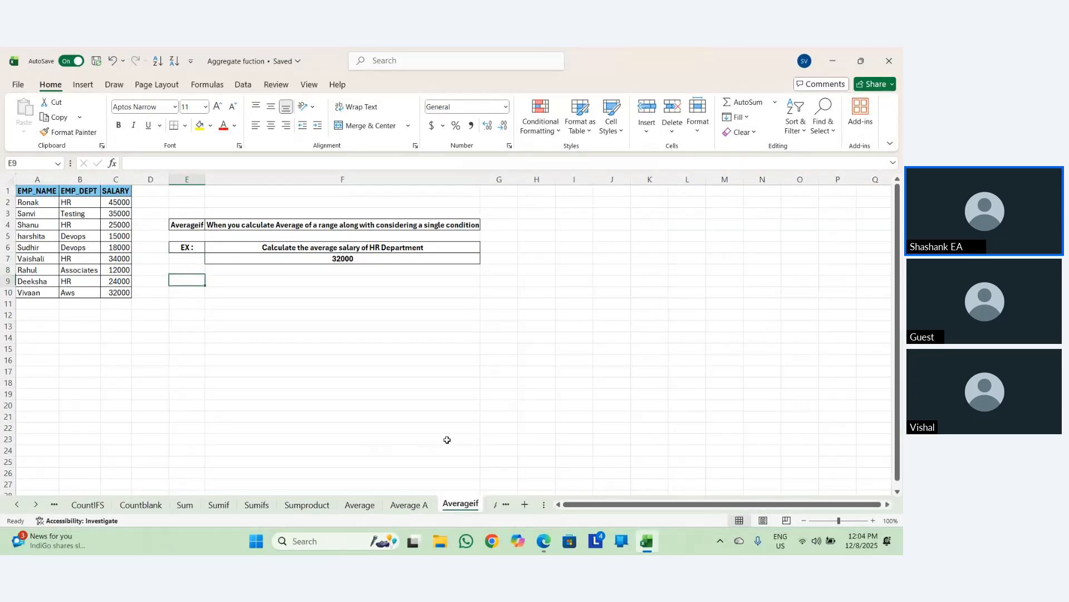
key(Right)
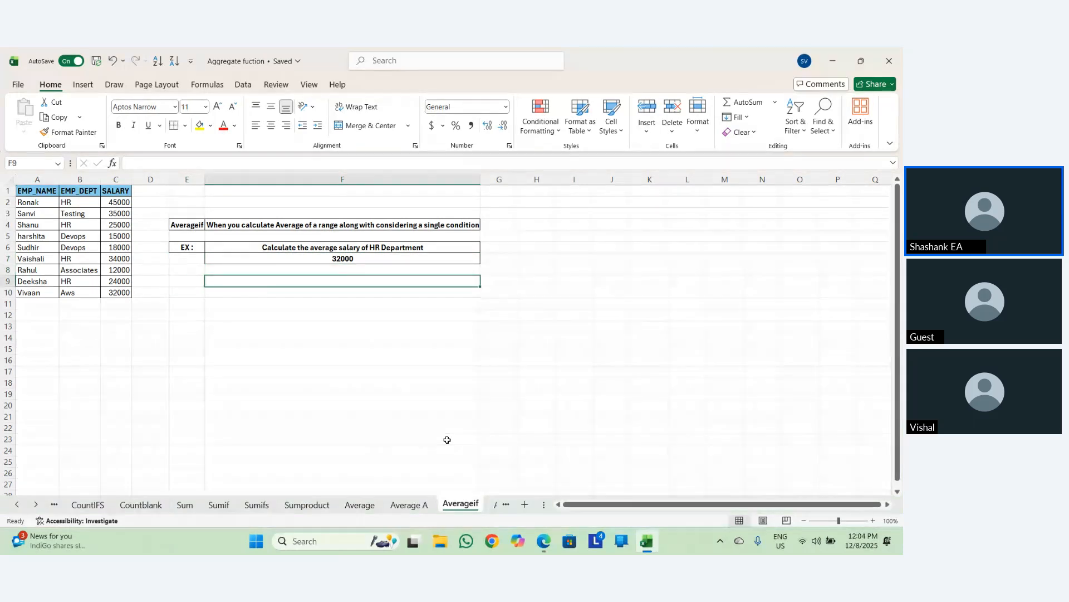
key(Up)
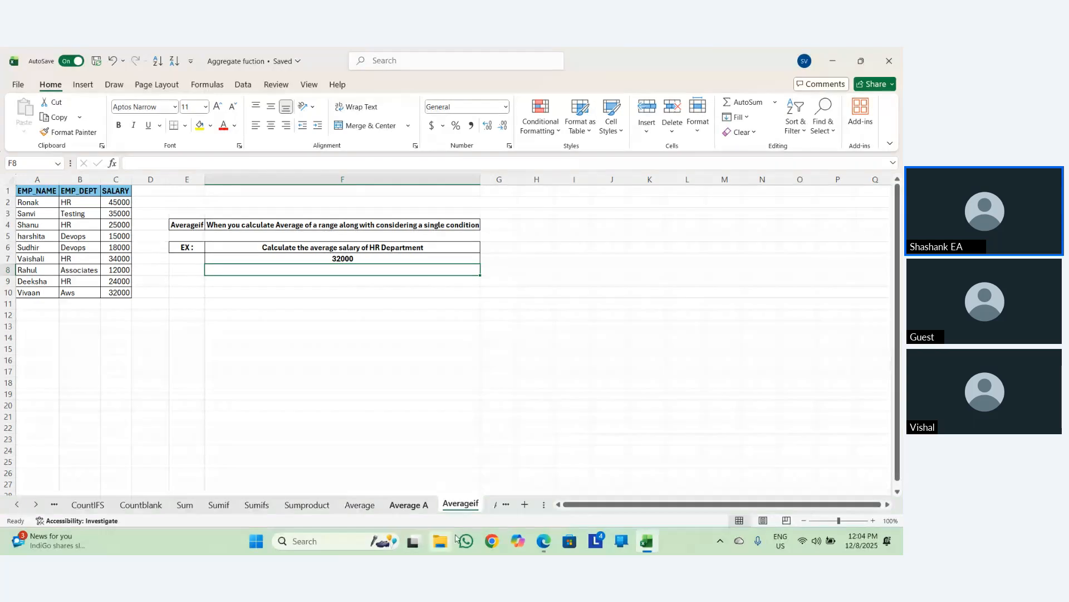
Open the Averageifs sheet and examine the ranges and criteria of the AVERAGEIFS formula in F7.
click(497, 505)
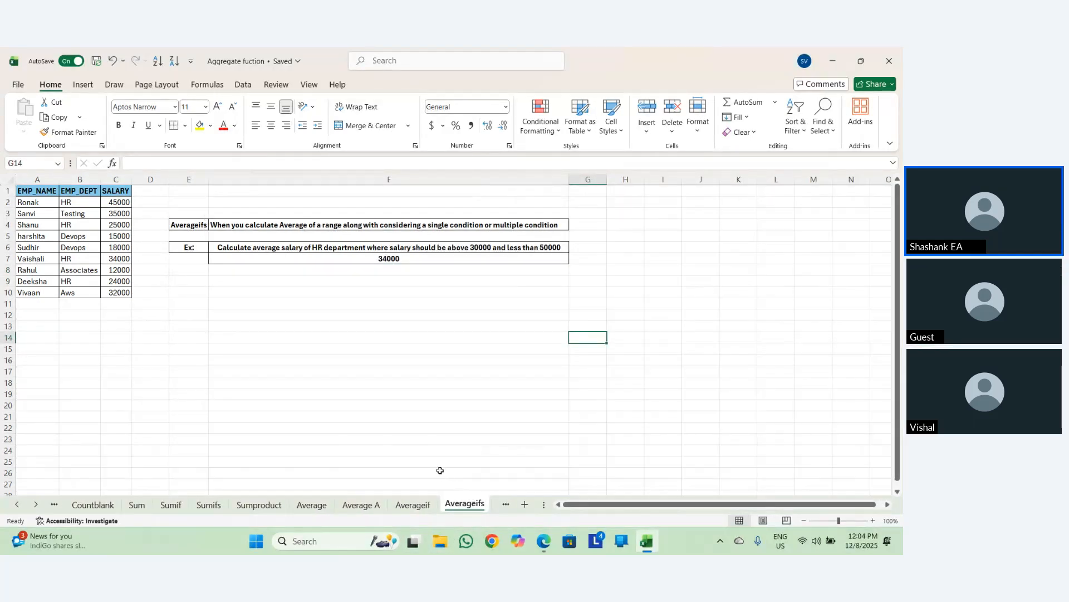
click(405, 260)
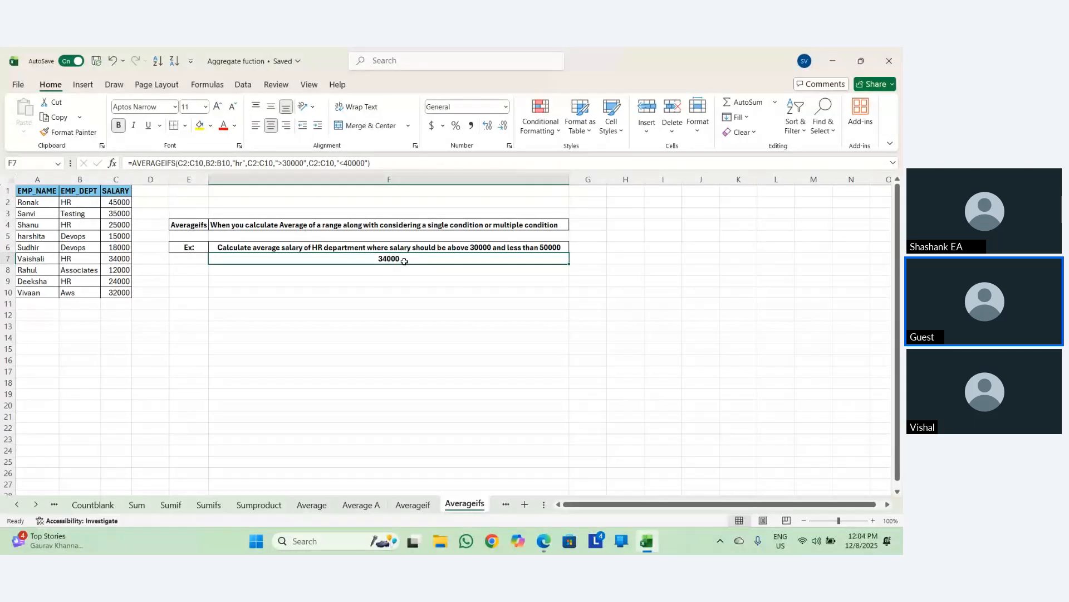
double_click(404, 260)
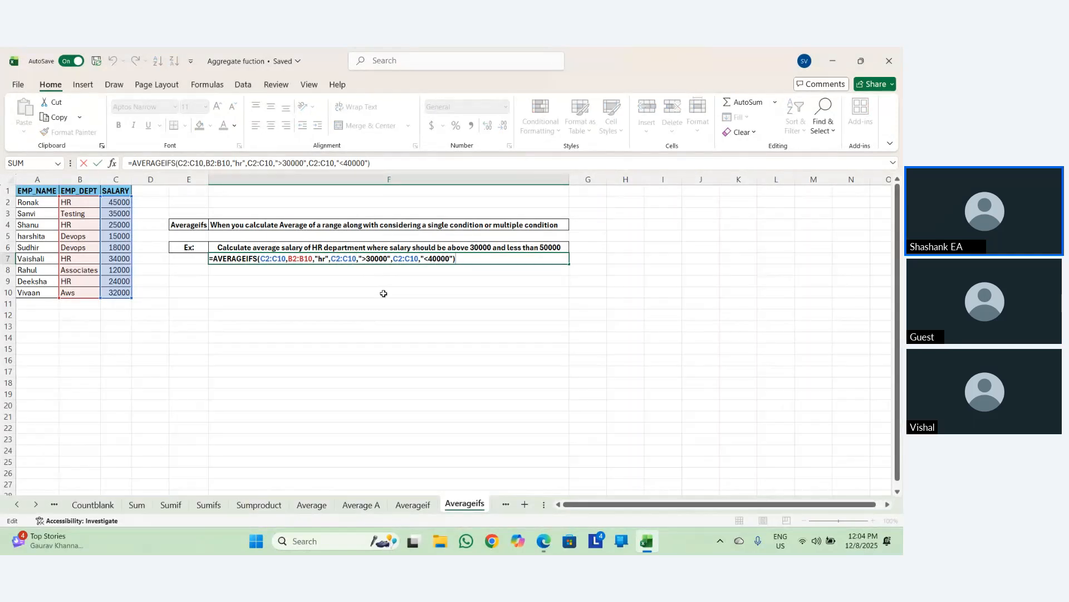
key(BackSpace)
text(,)
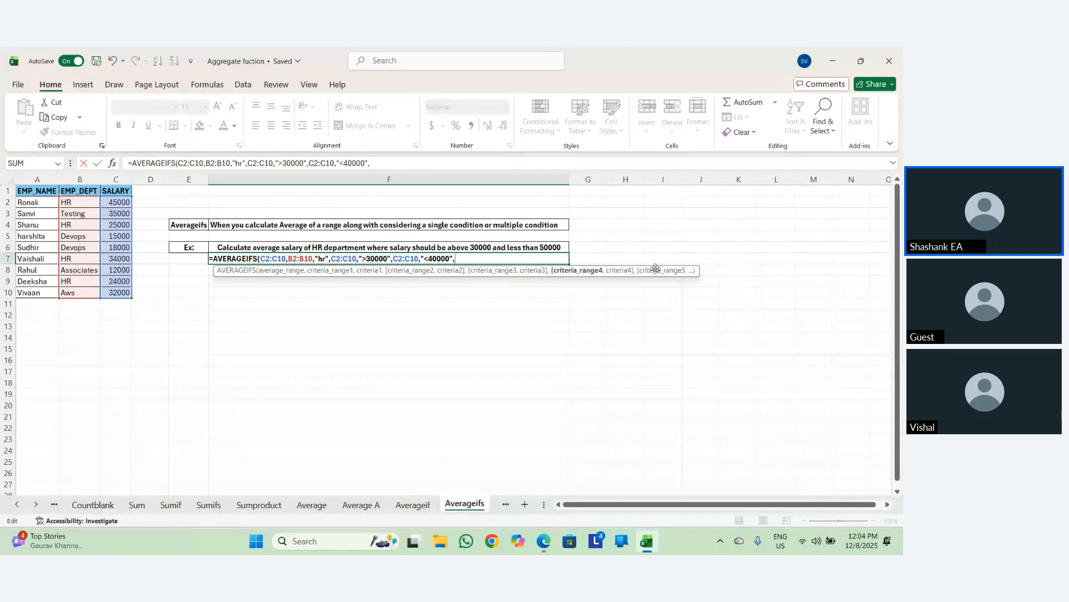
key(BackSpace)
text())
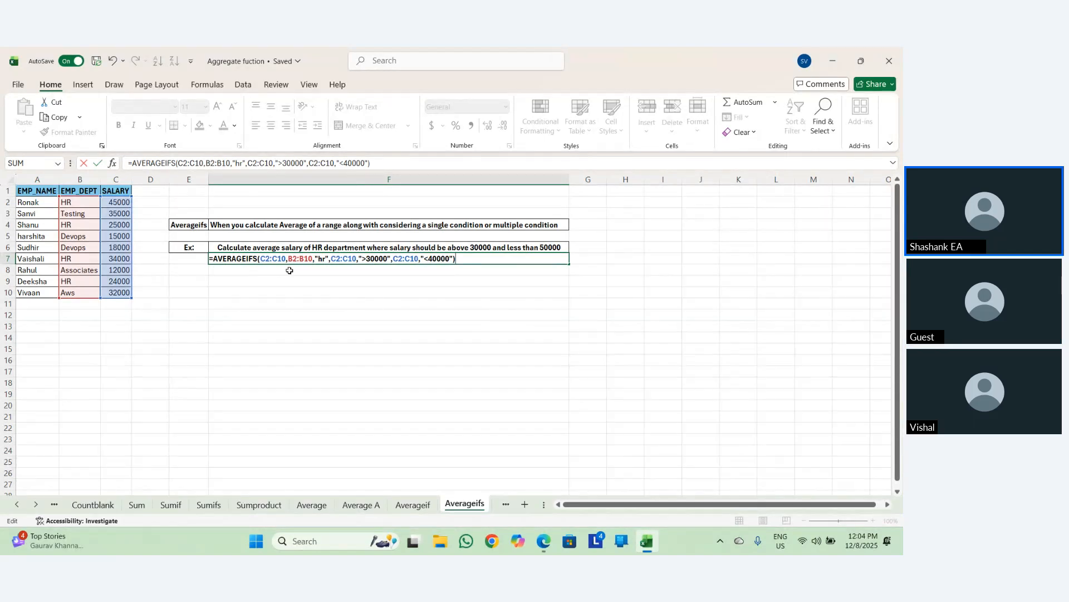
key(BackSpace)
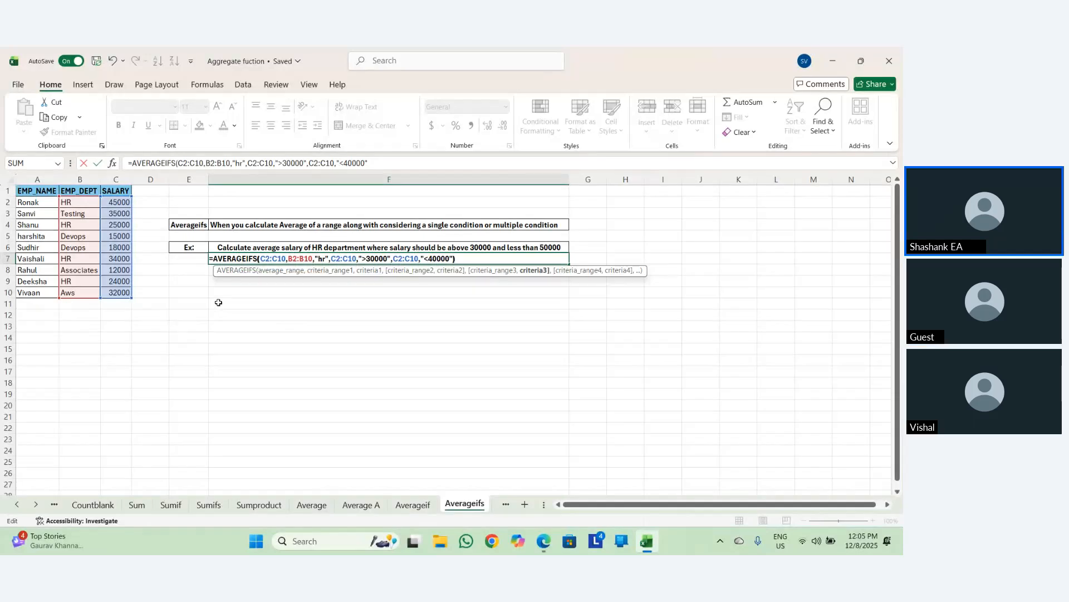
key(Return)
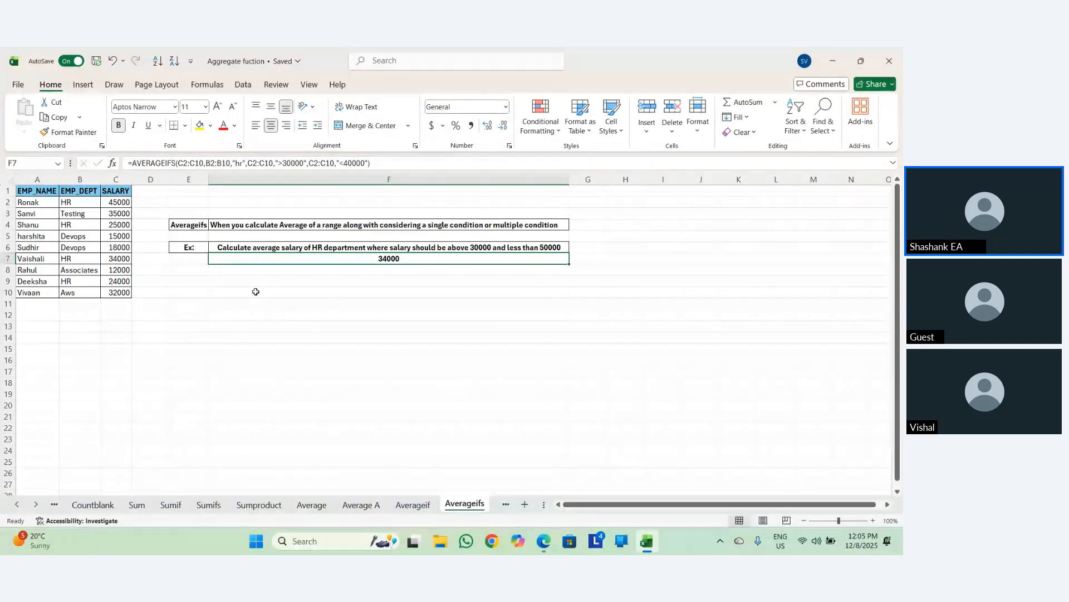
Change the upper salary criterion of the AVERAGEIFS formula in F7 to "<50000" and review the edited formula.
key(F2)
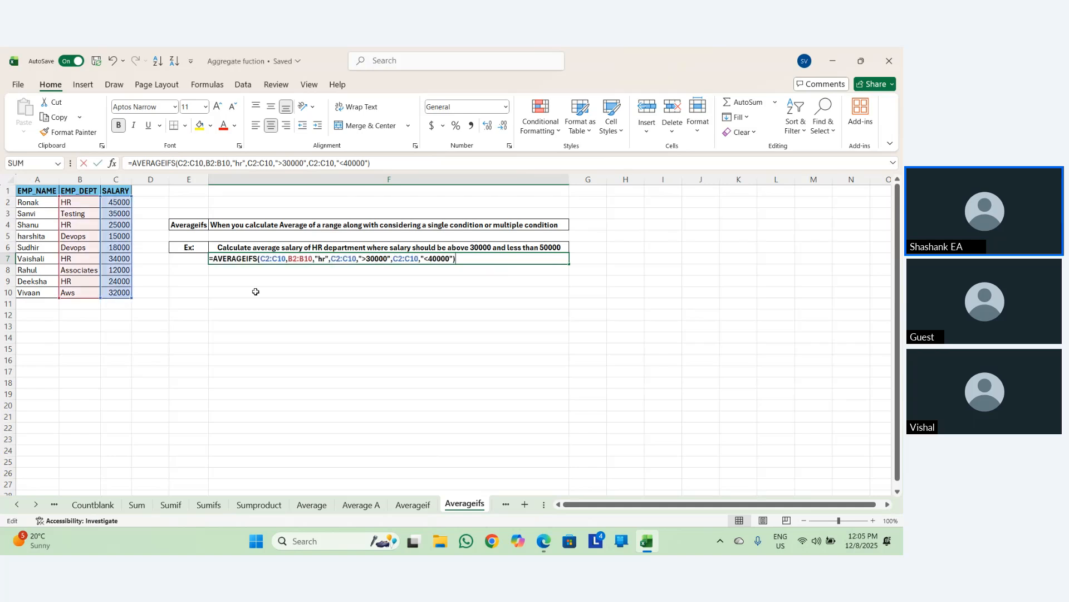
click(432, 258)
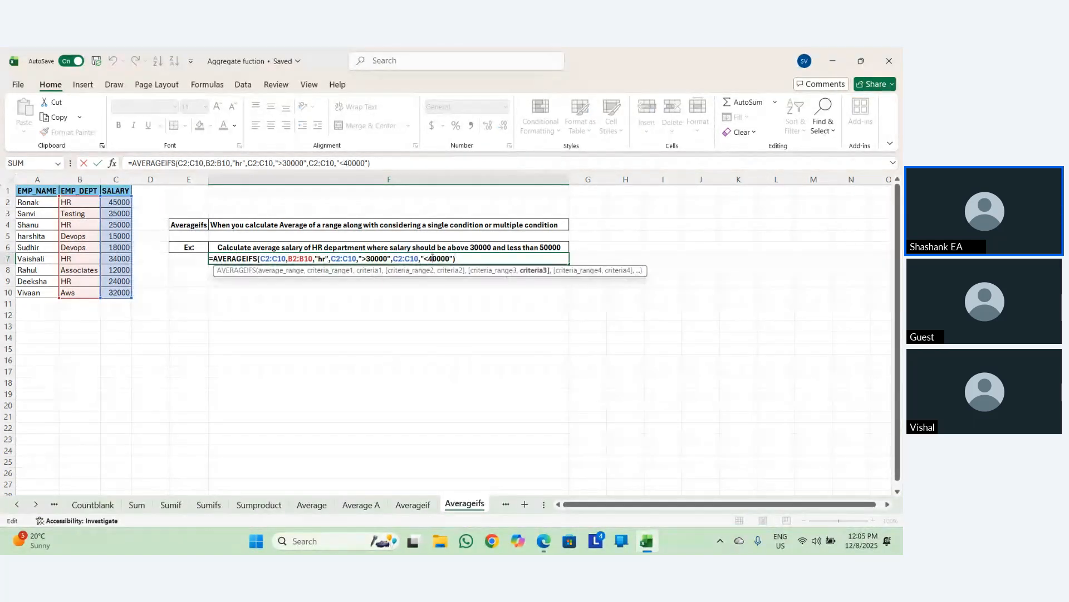
key(BackSpace)
text(5)
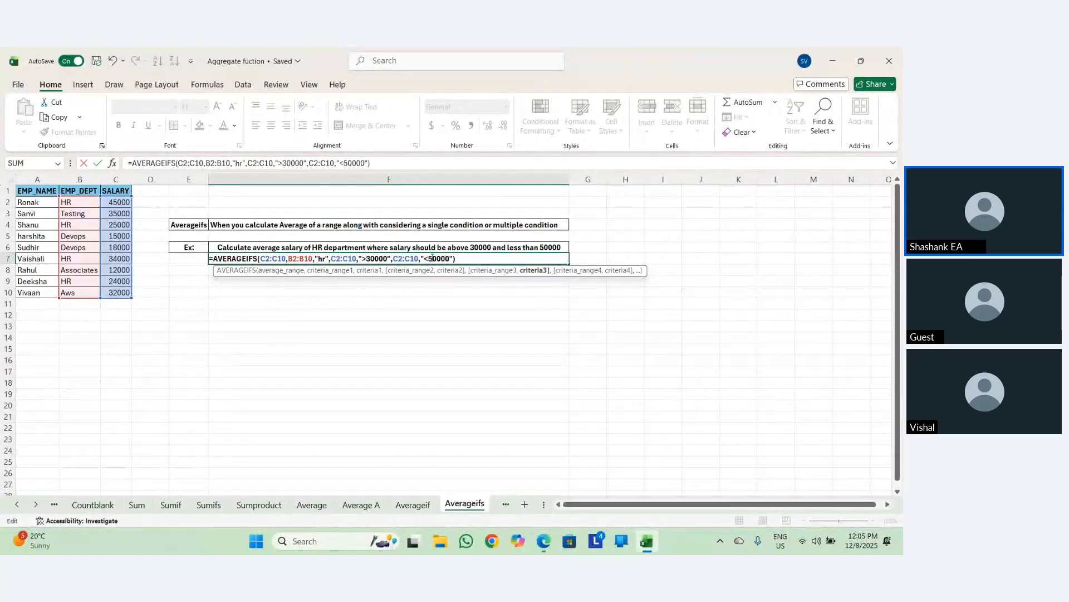
key(Return)
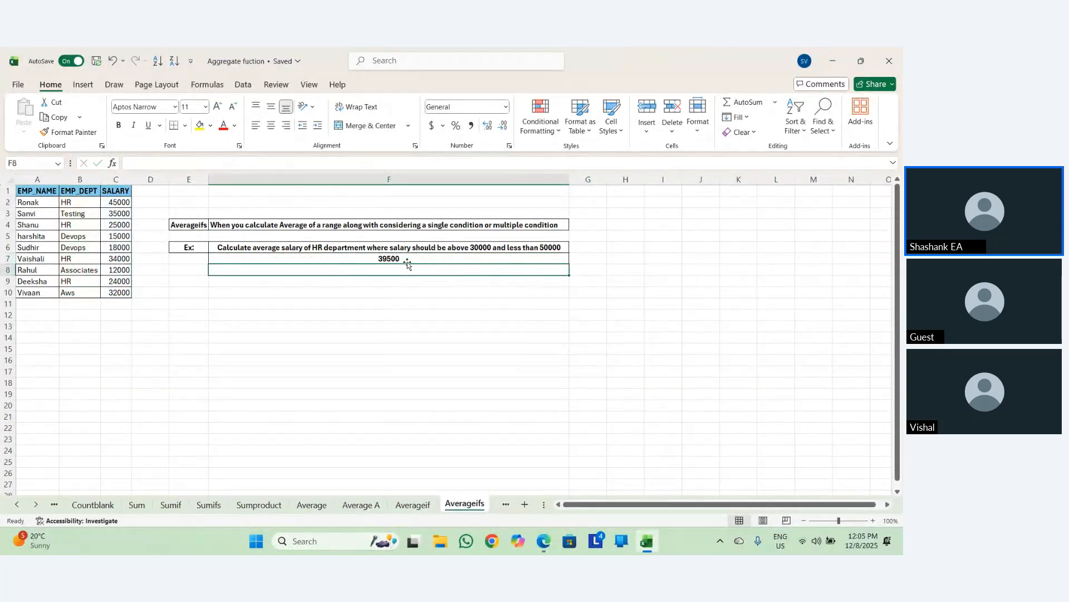
click(407, 260)
double_click(407, 259)
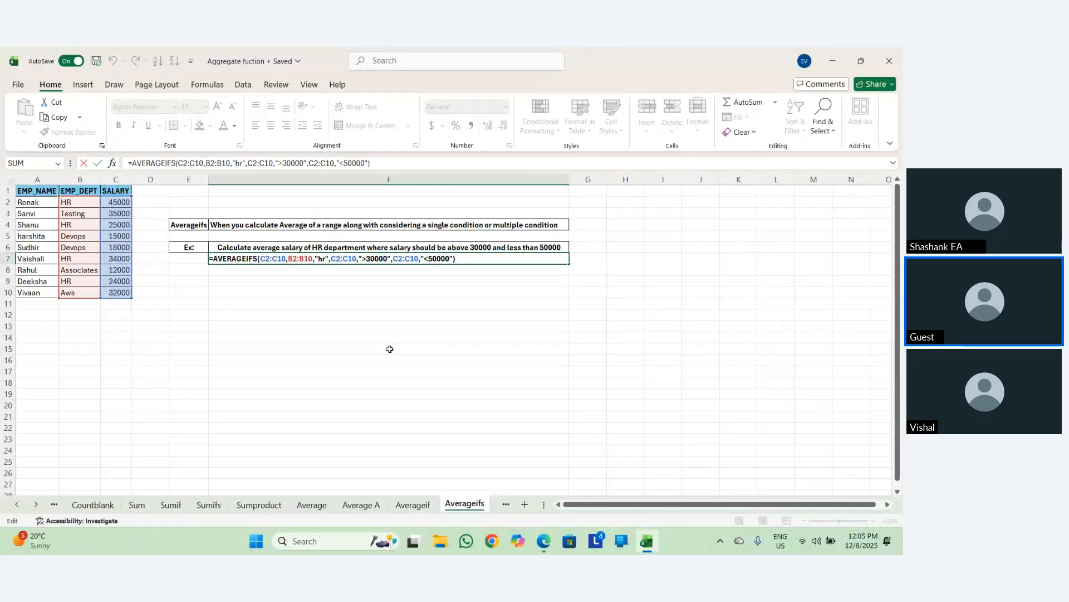
key(Return)
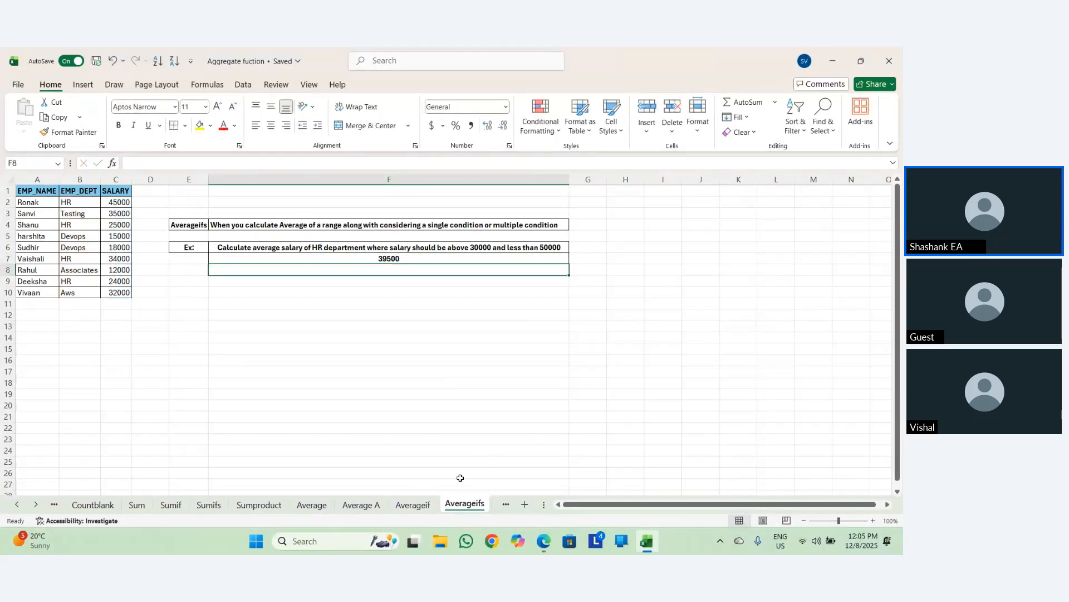
Open the Max sheet and clear the existing MAX formula from G9.
click(505, 504)
click(489, 504)
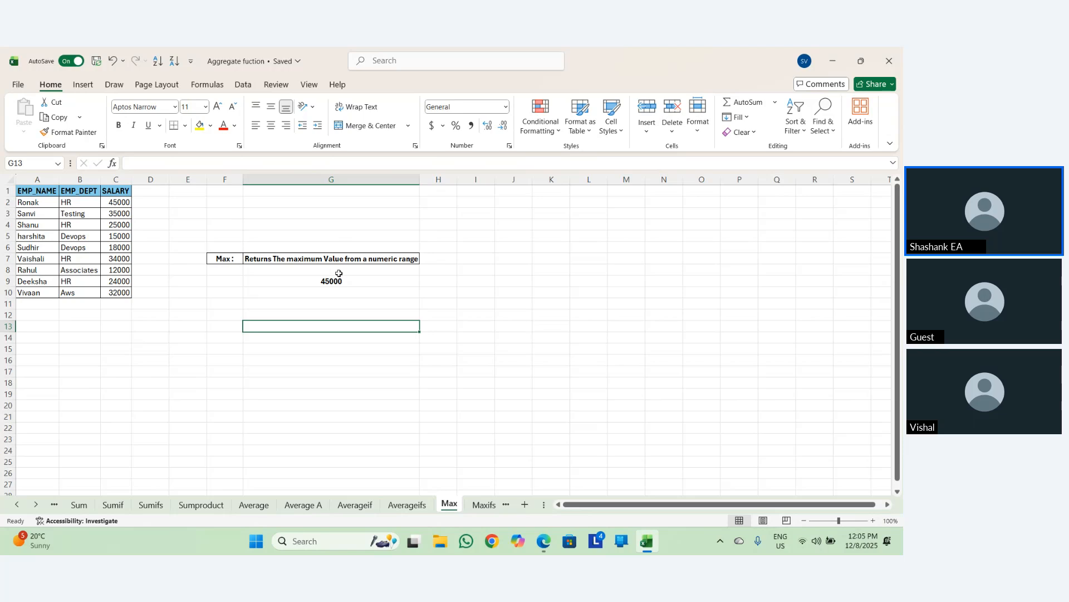
key(Up)
key(Up)
key(Up)
key(Up)
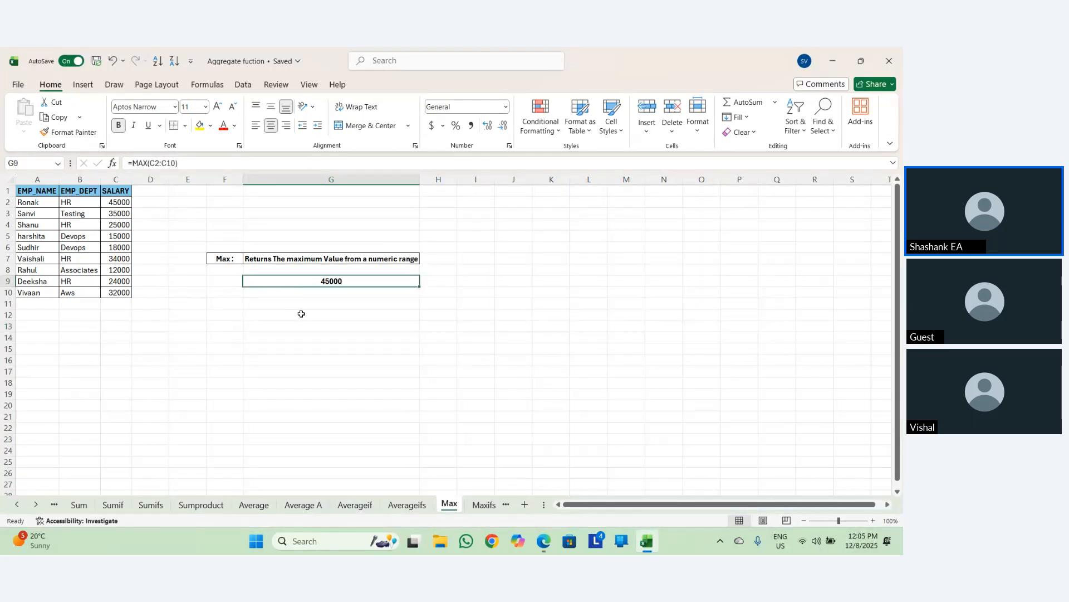
key(Delete)
click(289, 260)
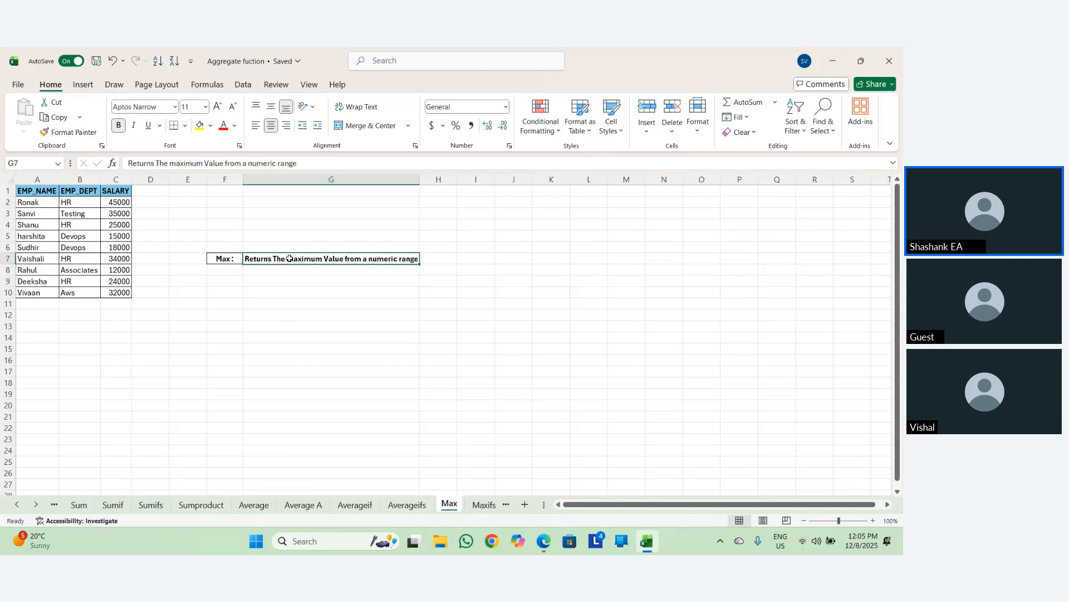
Enter =MAX(C2:C10) in G9 to return the highest salary.
click(289, 278)
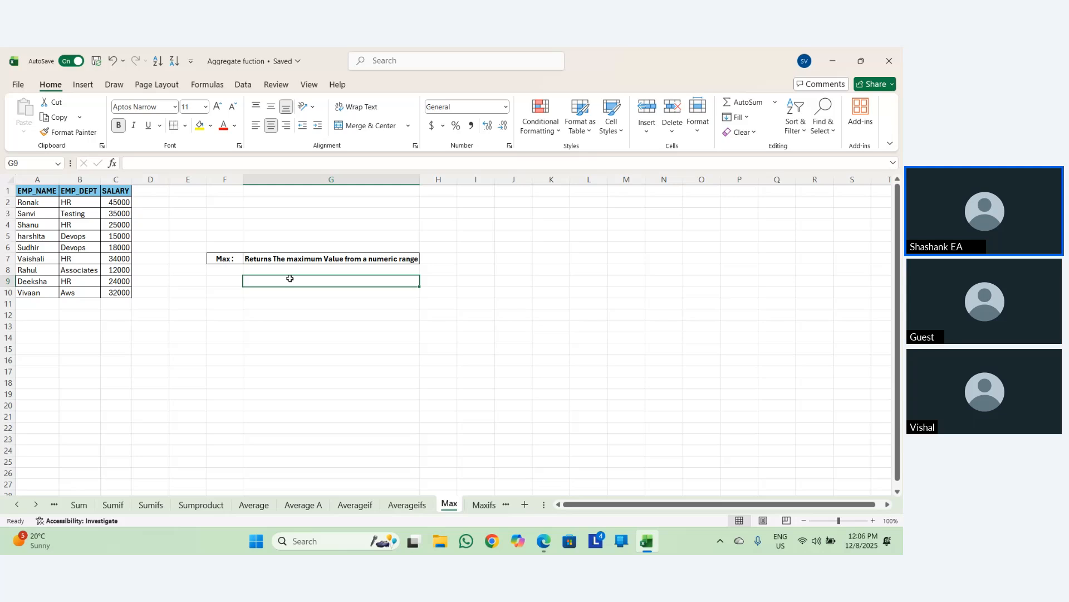
text(=)
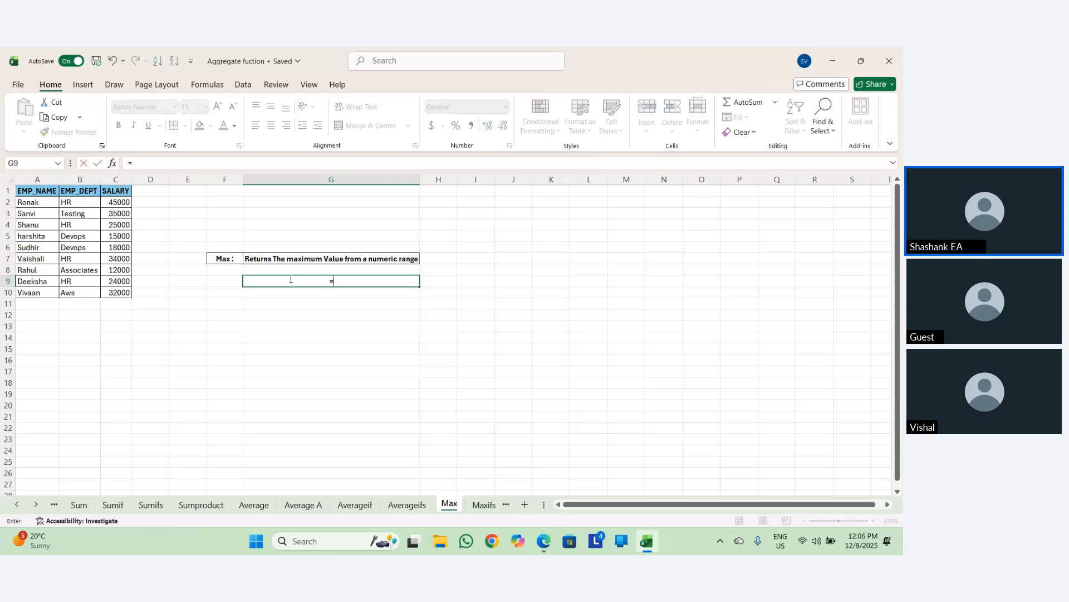
text(max)
key(Tab)
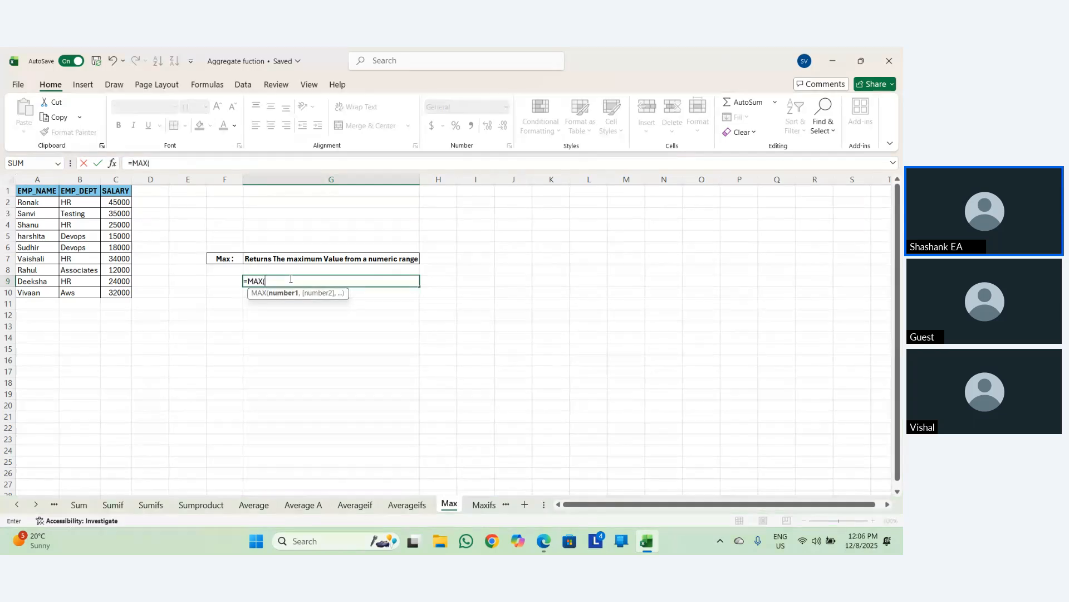
key(Up)
key(Left)
key(Left)
key(Left)
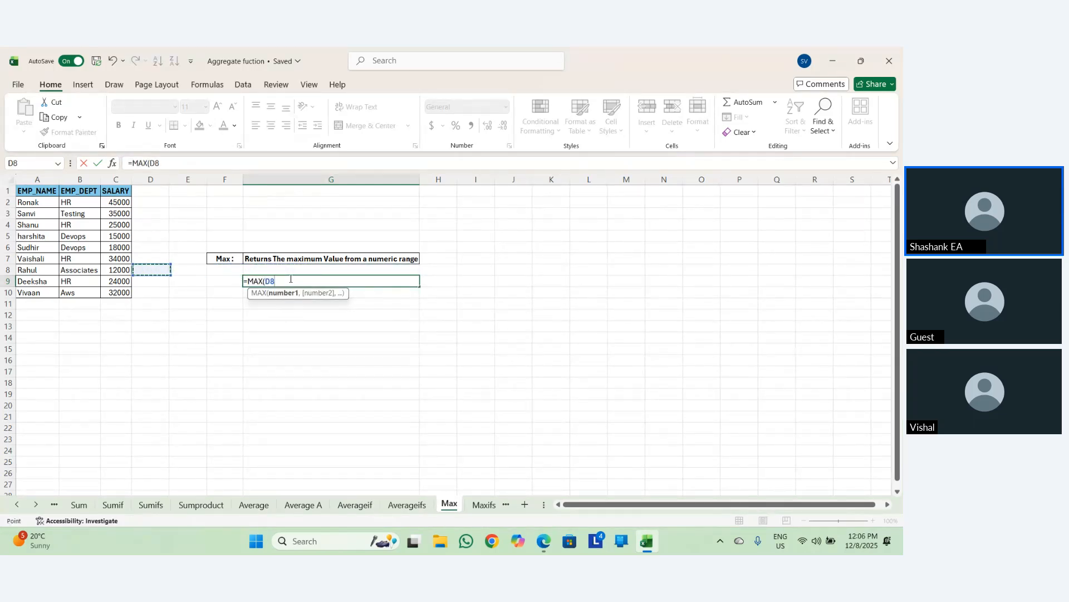
key(Down)
key(Left)
key(Down)
key(shift+Up)
key(shift+Up)
key(shift+Up)
key(shift+Up)
key(shift+Up)
key(shift+Up)
key(shift+Up)
key(shift+Up)
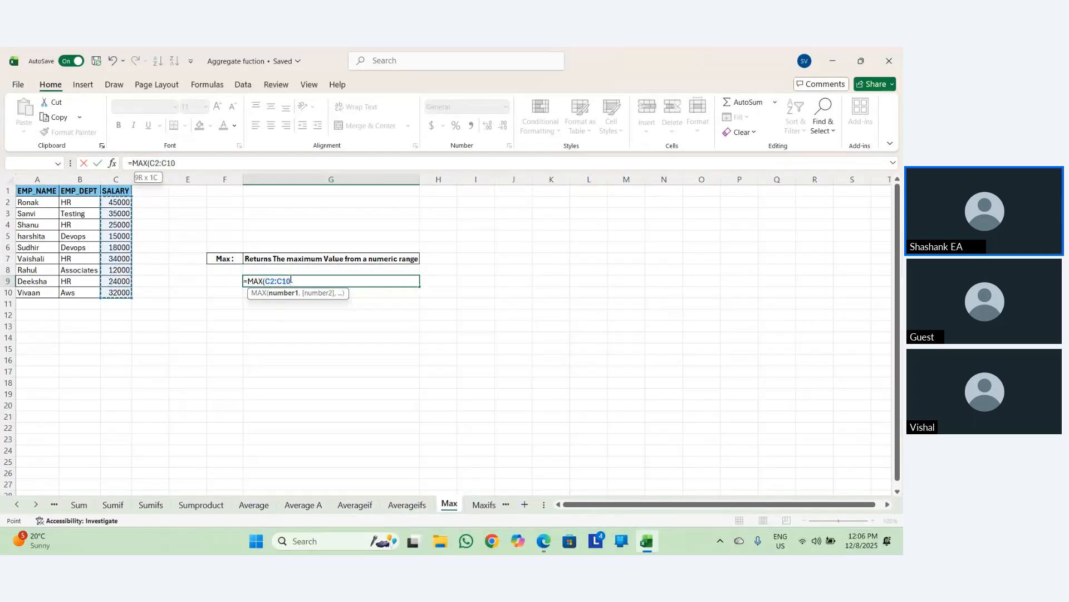
key(Return)
Check the MAX formula in G9 against the salaries in C2:C10.
key(Down)
key(Down)
key(Down)
key(Down)
key(Down)
key(Down)
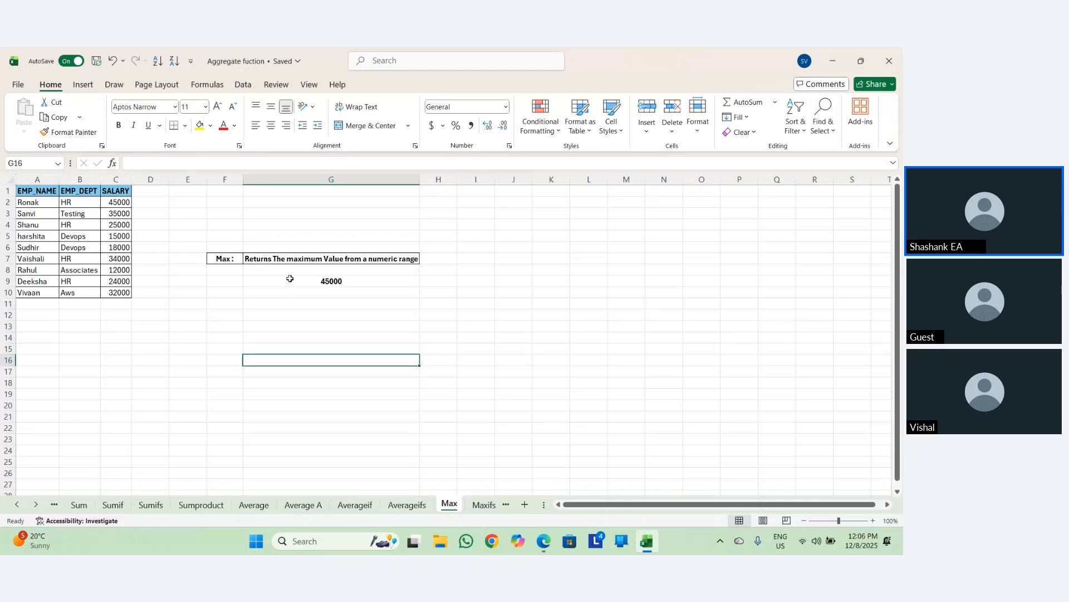
key(Up)
key(Up)
key(Up)
key(Up)
key(Up)
key(Up)
key(Up)
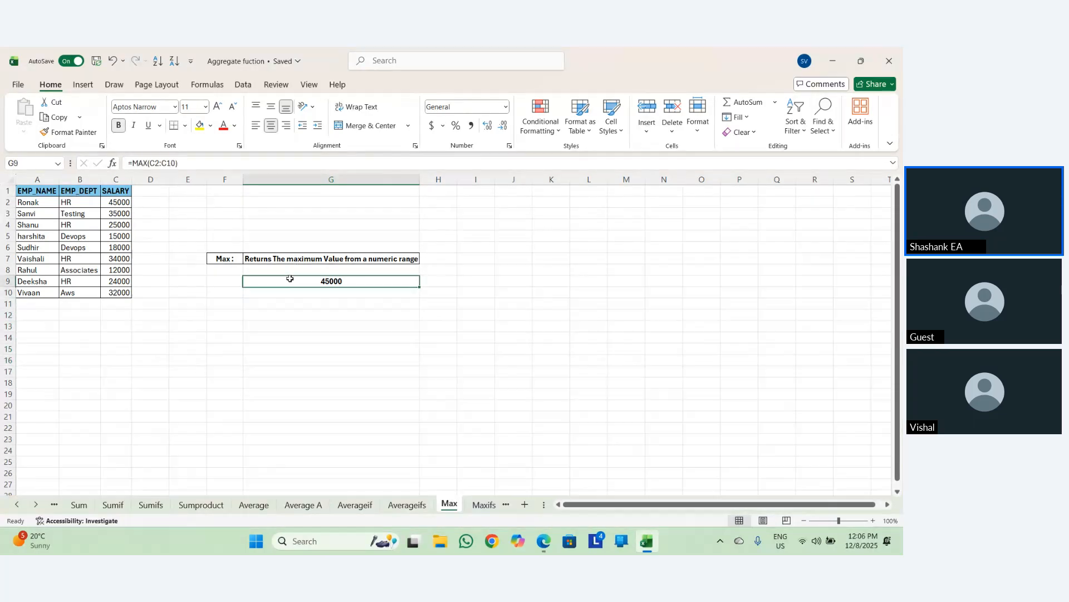
key(Left)
key(Left)
key(Left)
key(Left)
key(Down)
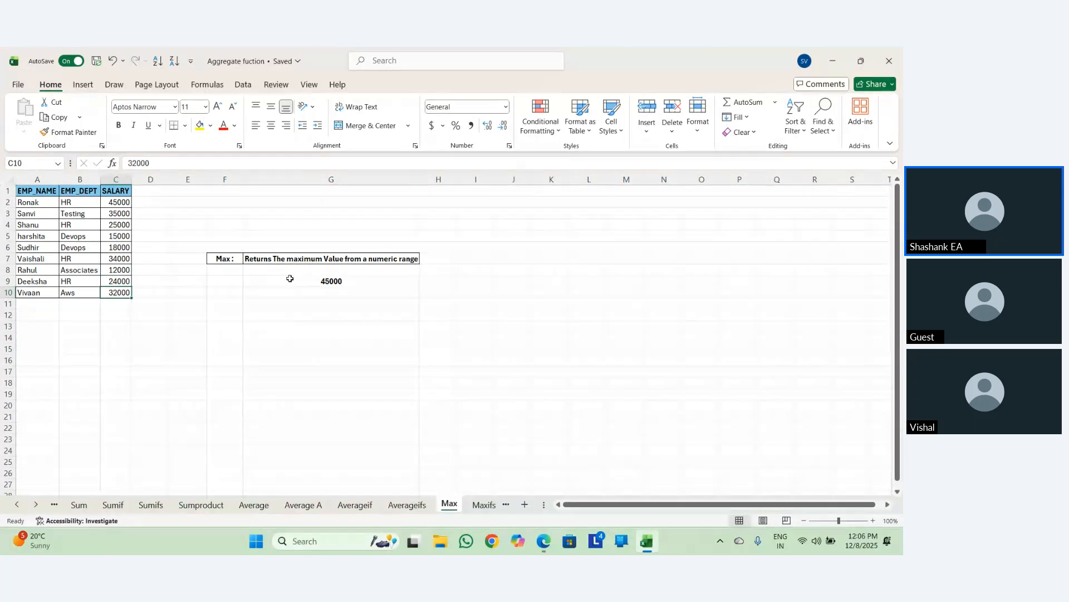
key(ctrl+shift+Up)
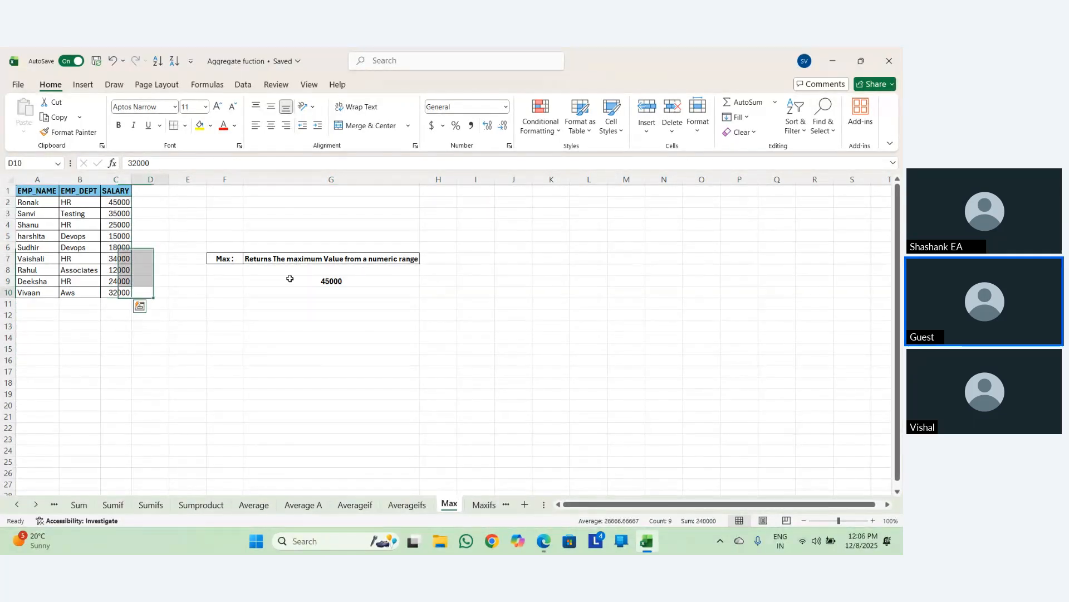
key(Right)
key(Right)
key(Right)
key(Right)
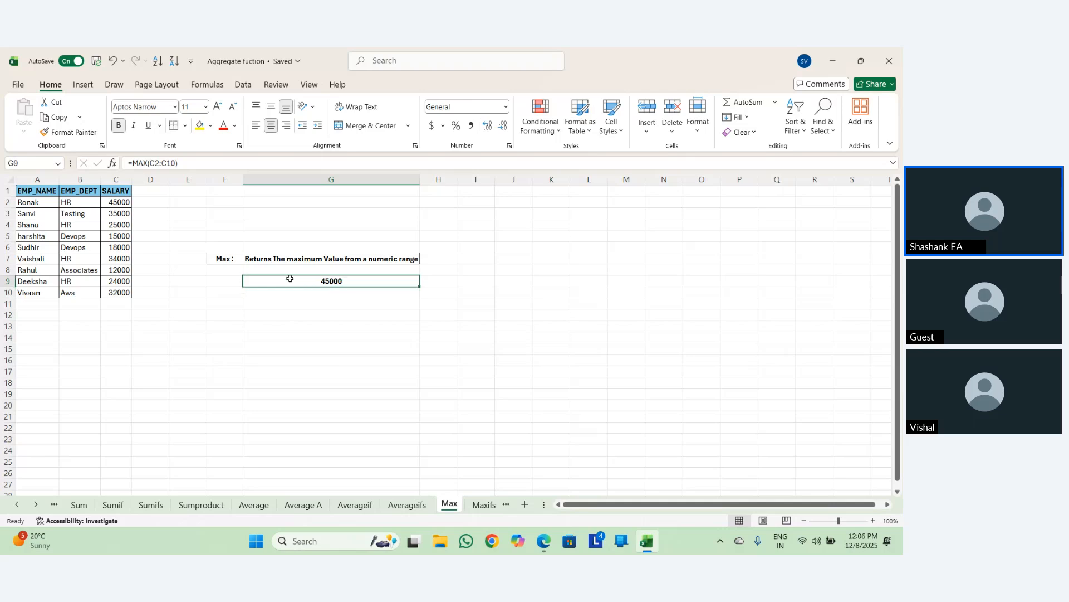
key(Down)
key(Left)
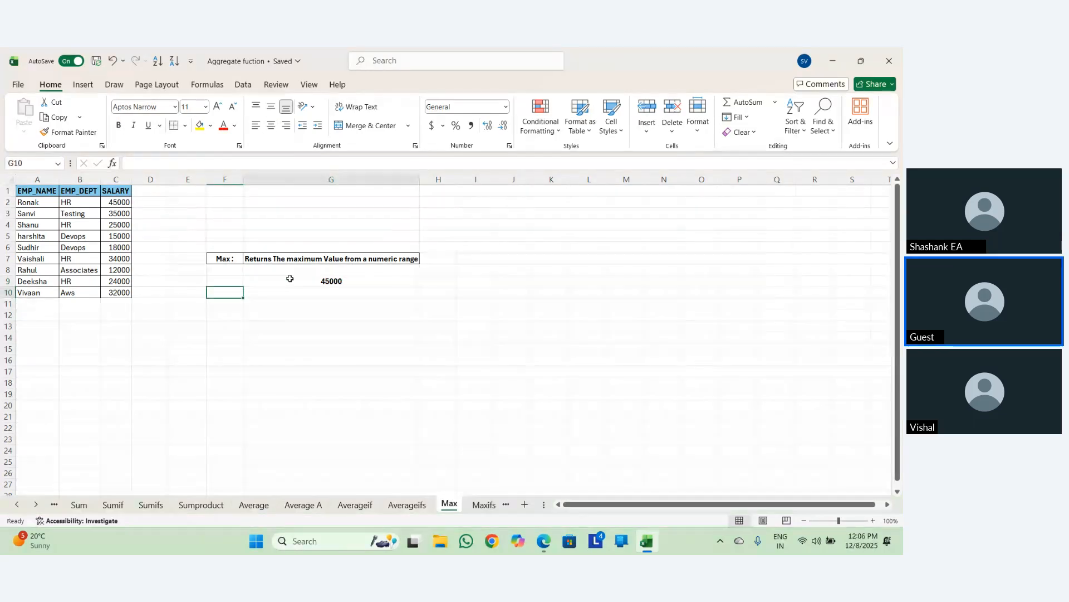
key(Up)
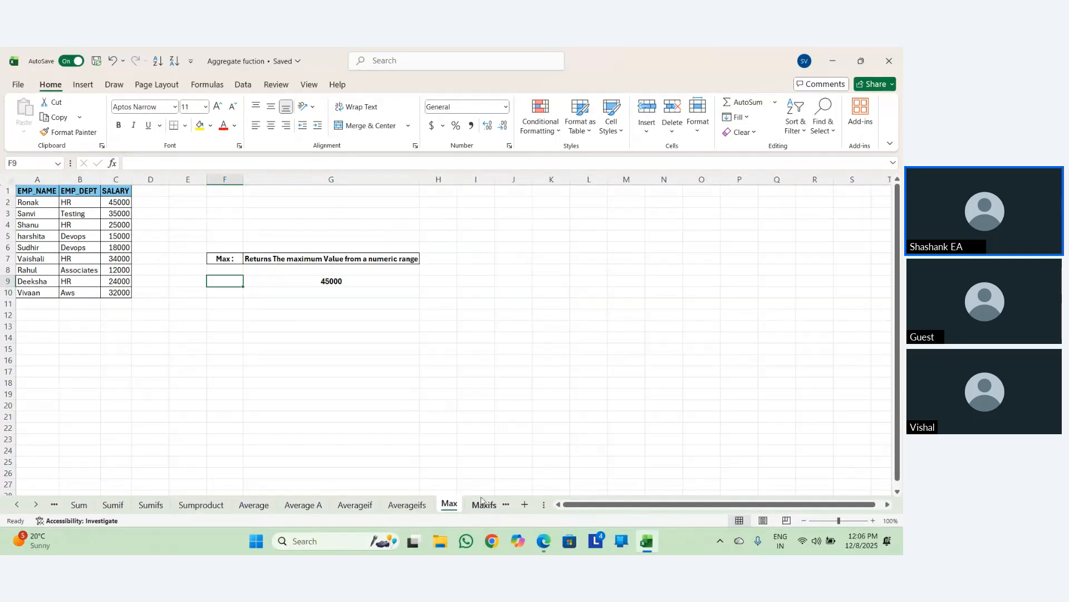
Open the Maxifs sheet and clear the existing MAXIFS formula from G9.
click(482, 502)
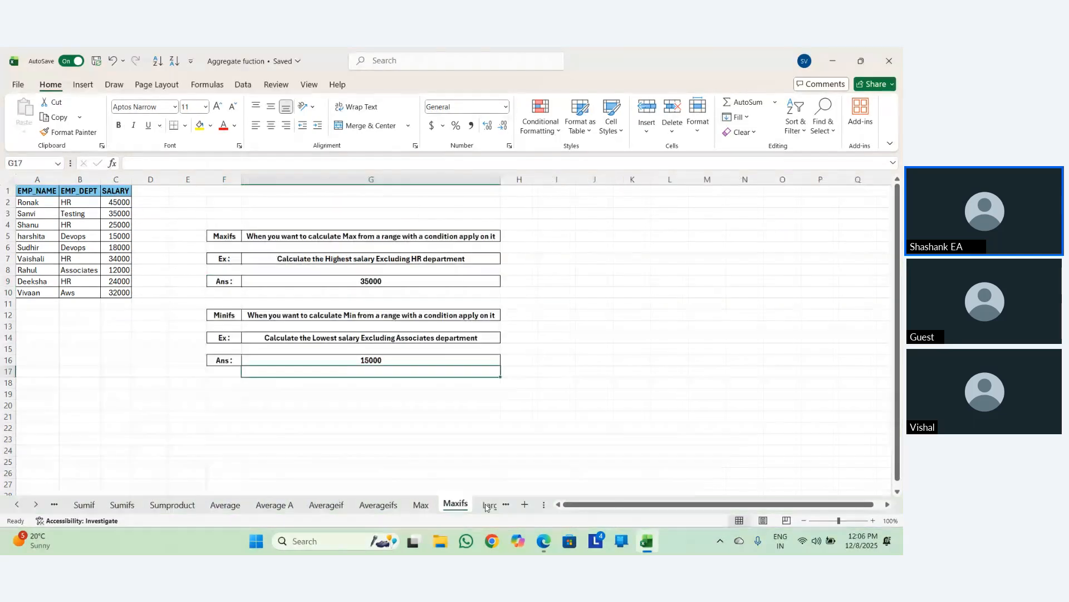
click(370, 282)
click(377, 359)
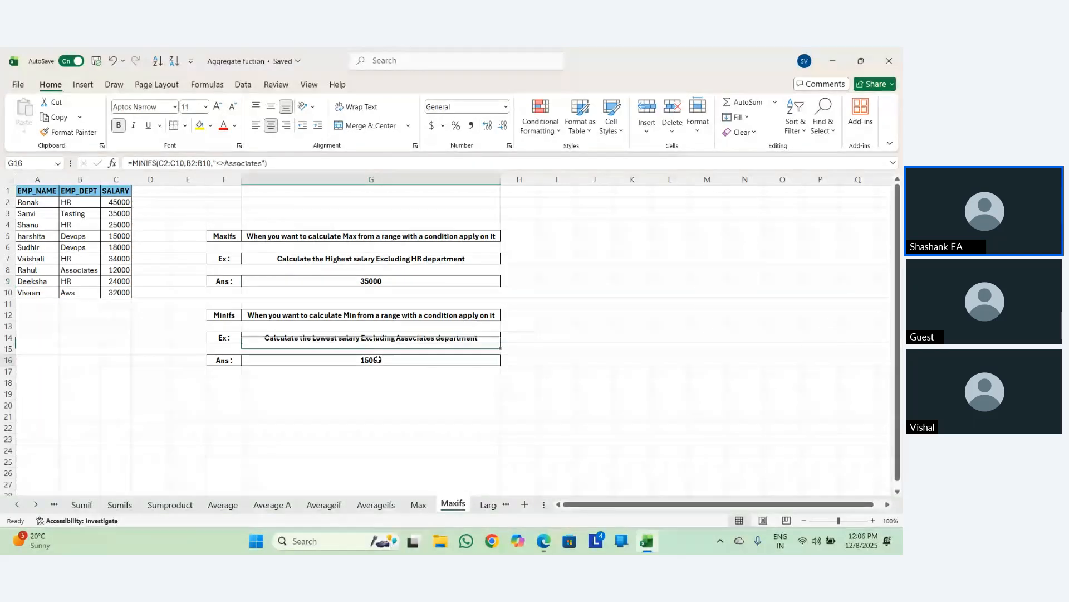
click(377, 281)
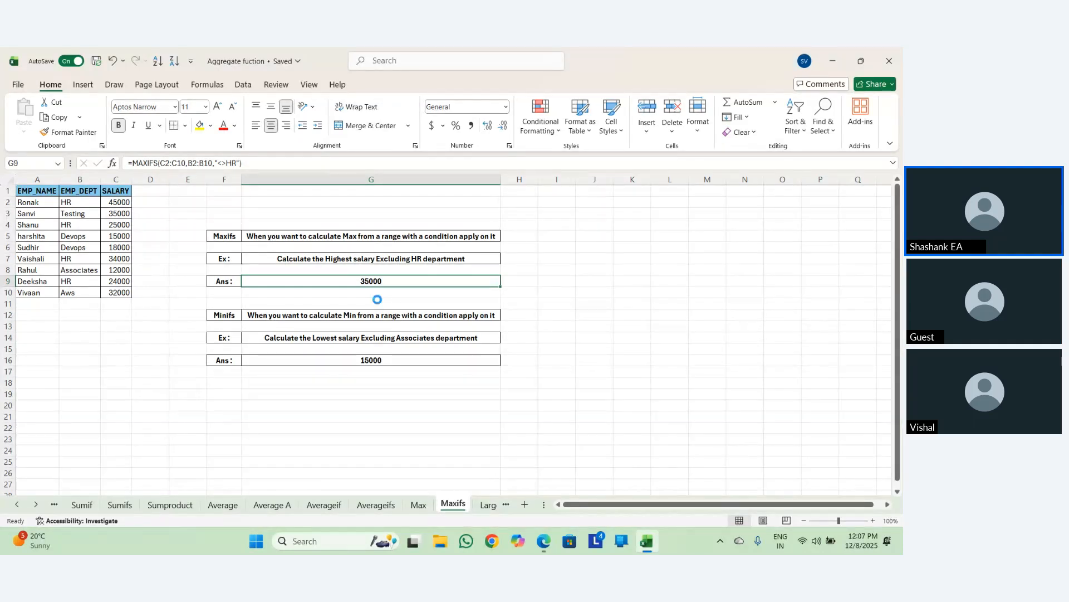
key(Delete)
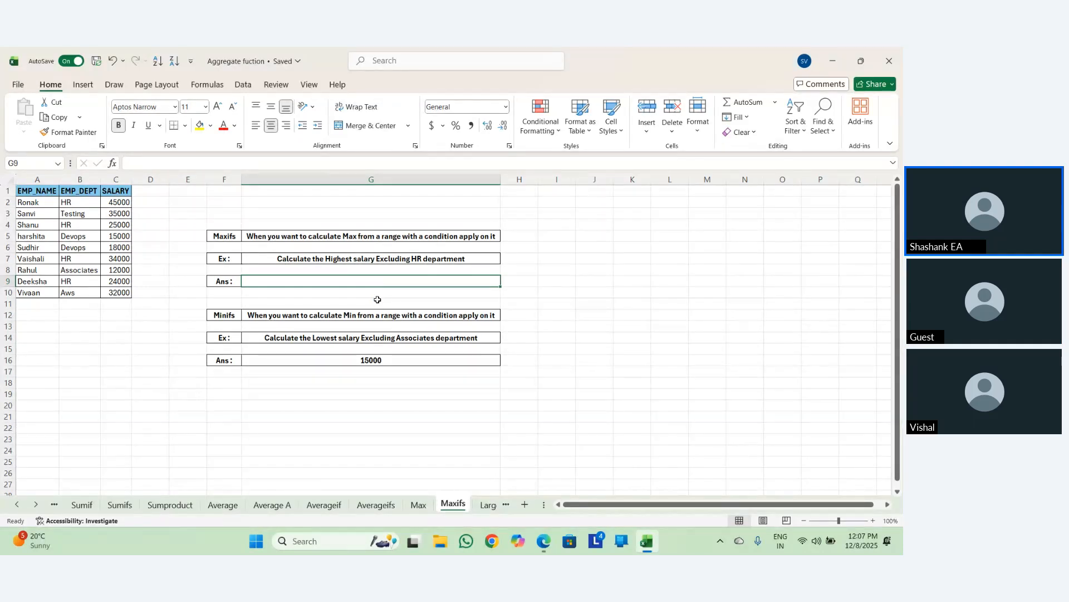
Enter =MAXIFS(C2:C10,B2:B10,"<>HR") in G9 to return the highest salary outside the HR department.
key(Up)
key(Up)
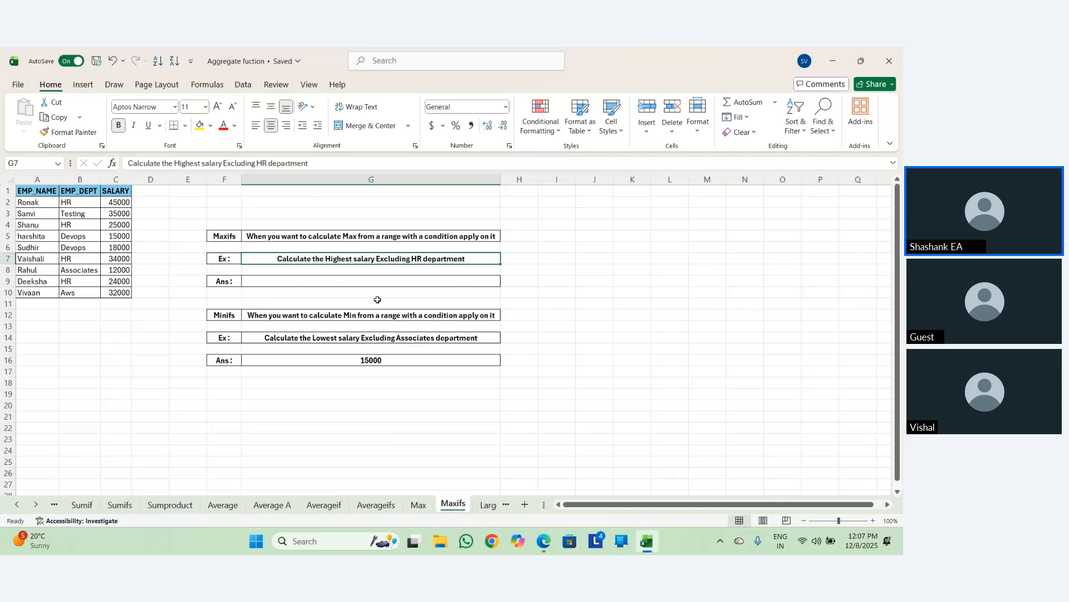
key(Down)
key(Down)
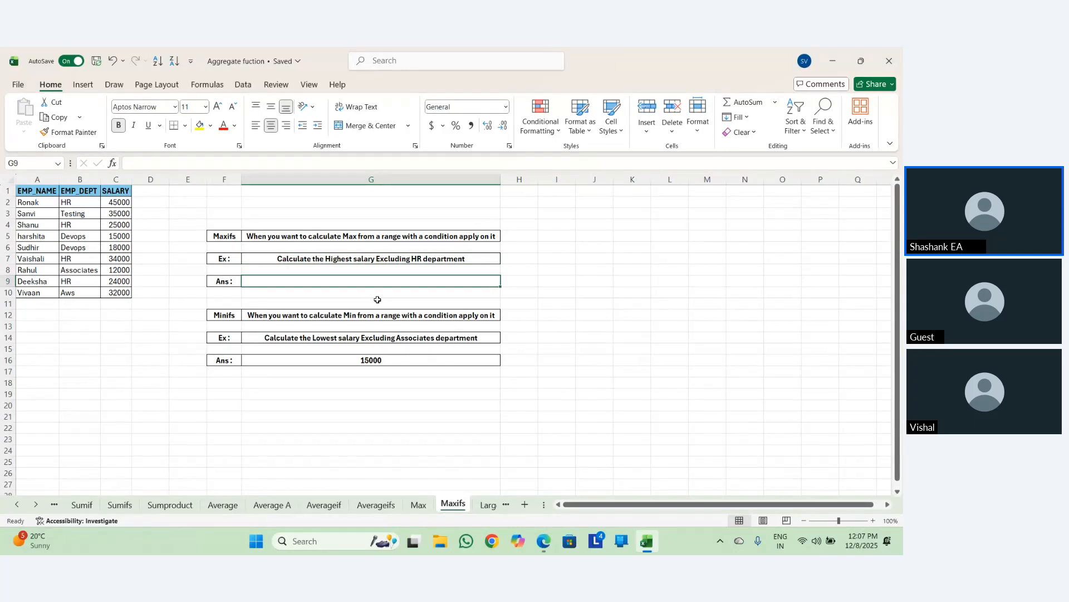
text(=maxif)
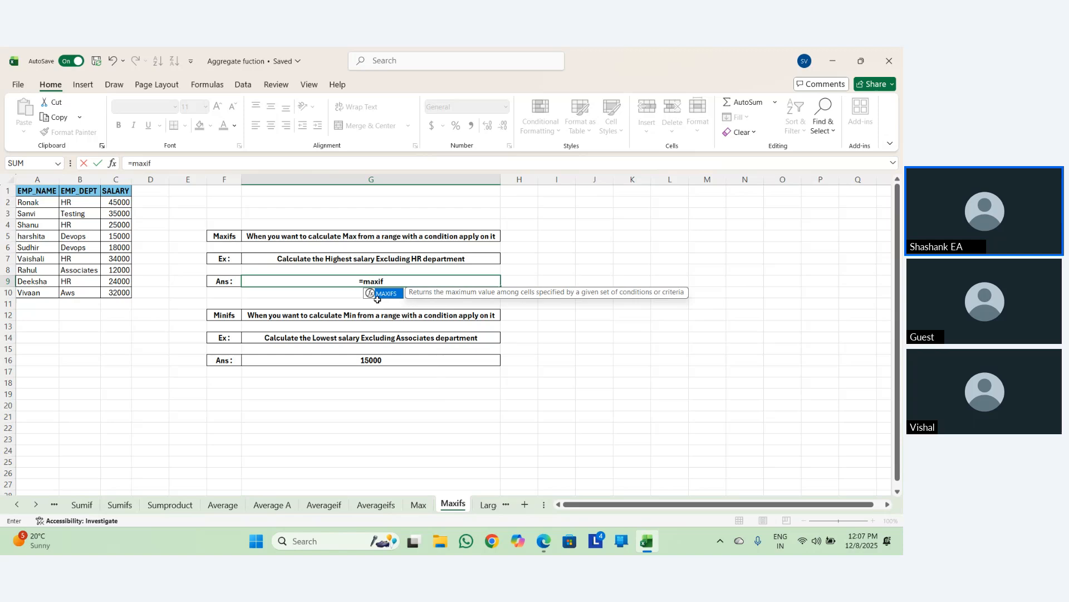
key(Tab)
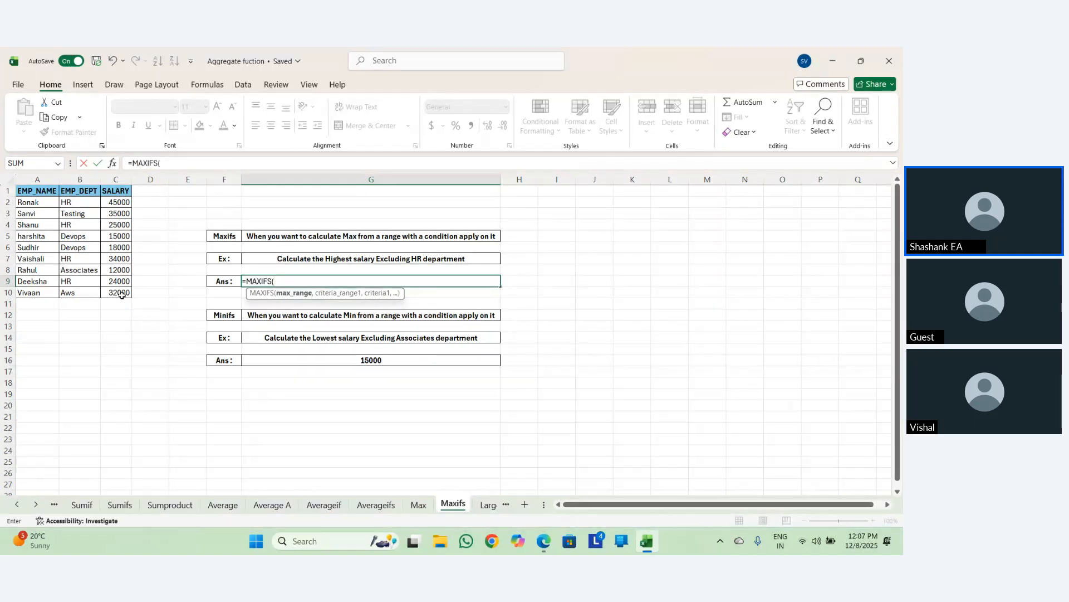
drag(122, 293, 124, 204)
text(,)
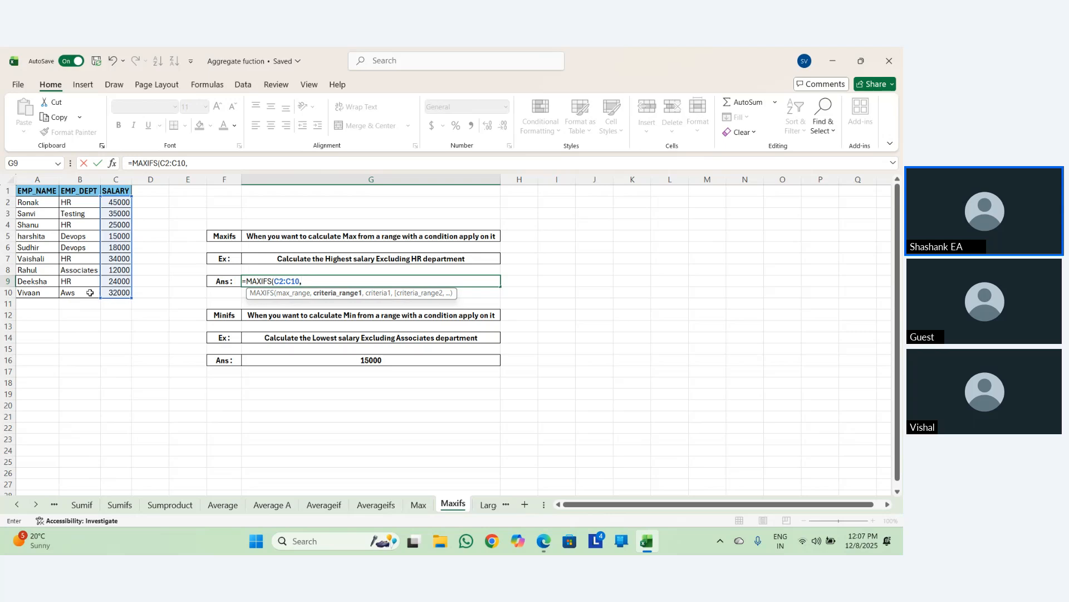
drag(88, 293, 83, 207)
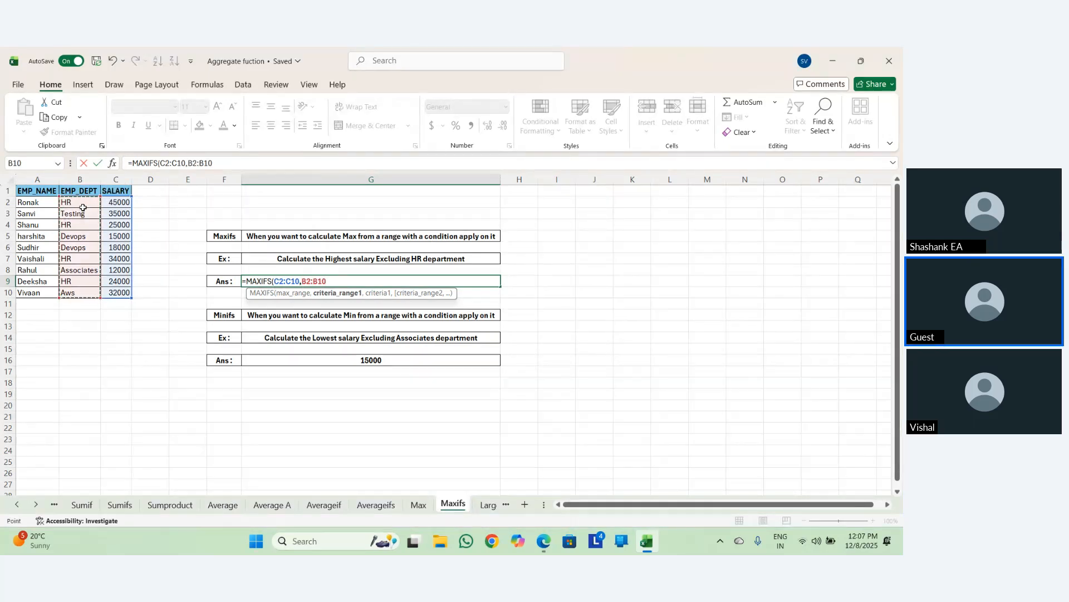
text(,)
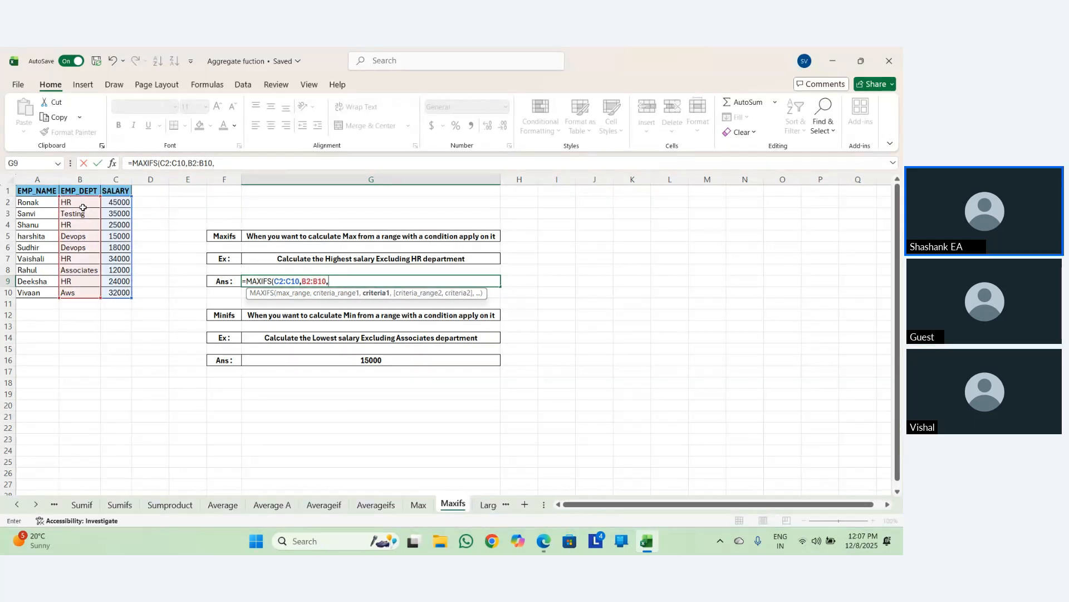
text("<>HR"))
key(Return)
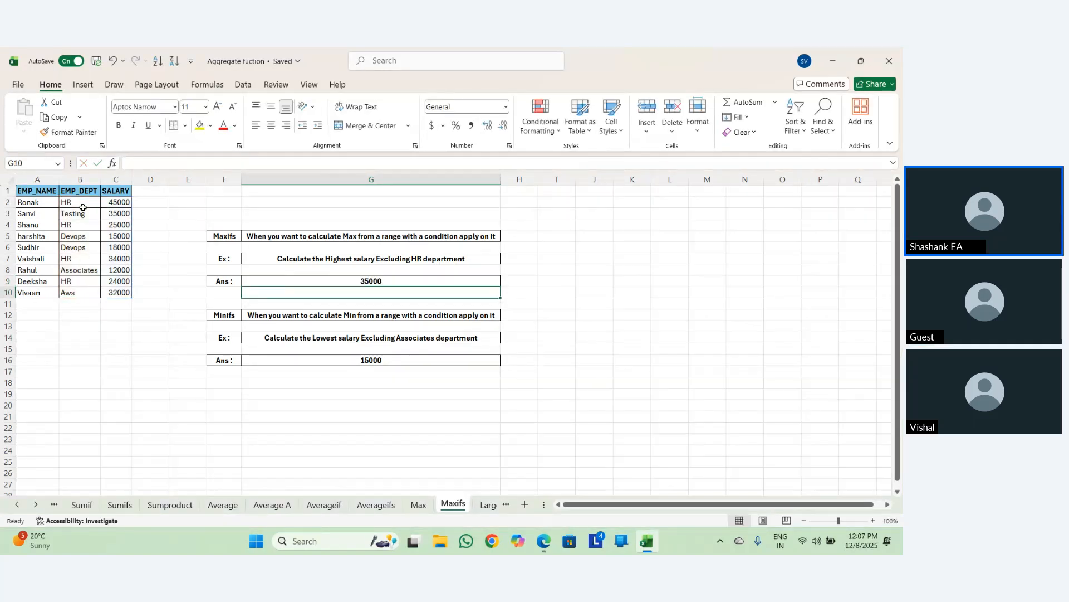
Check the MAXIFS formula in G9 against the departments and salaries in B2:C10, including the Testing row.
key(Up)
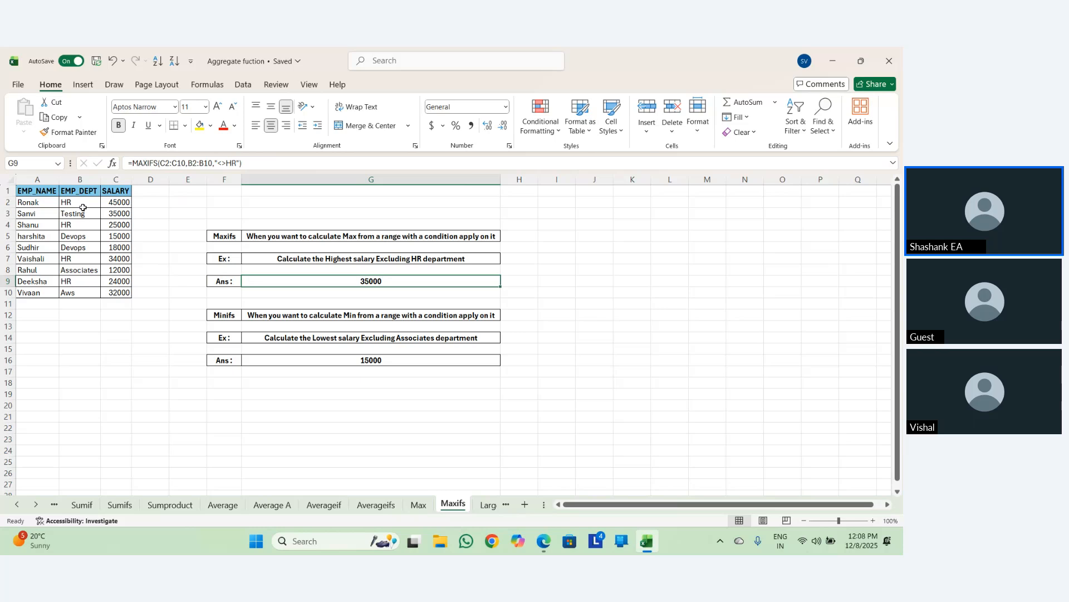
key(Down)
key(Left)
key(Up)
key(Left)
key(Left)
key(Left)
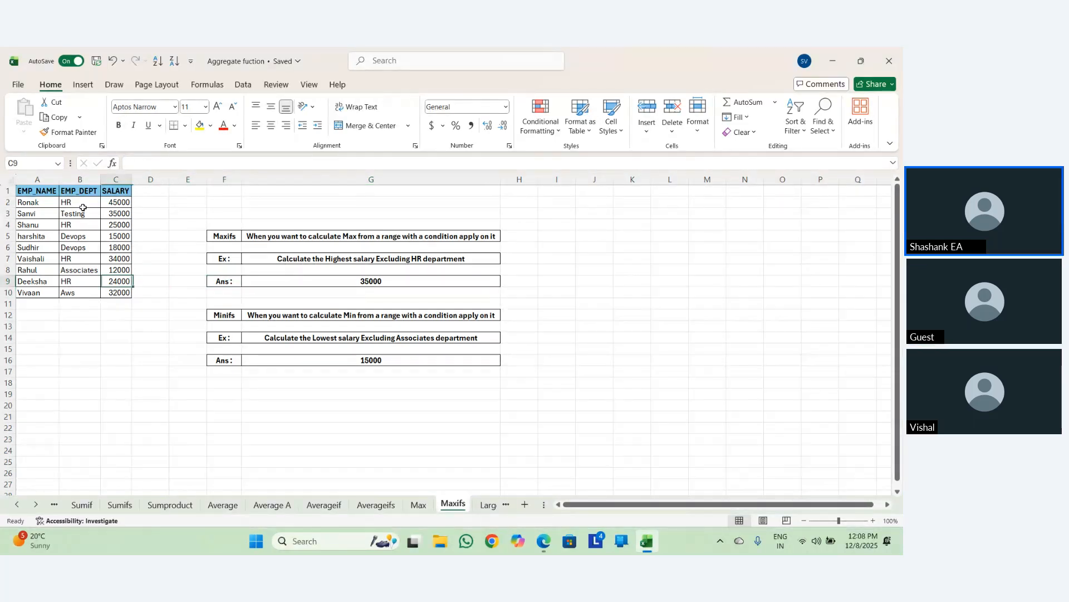
key(Up)
key(Up)
key(Up)
key(Up)
key(Up)
key(Up)
key(Up)
key(Left)
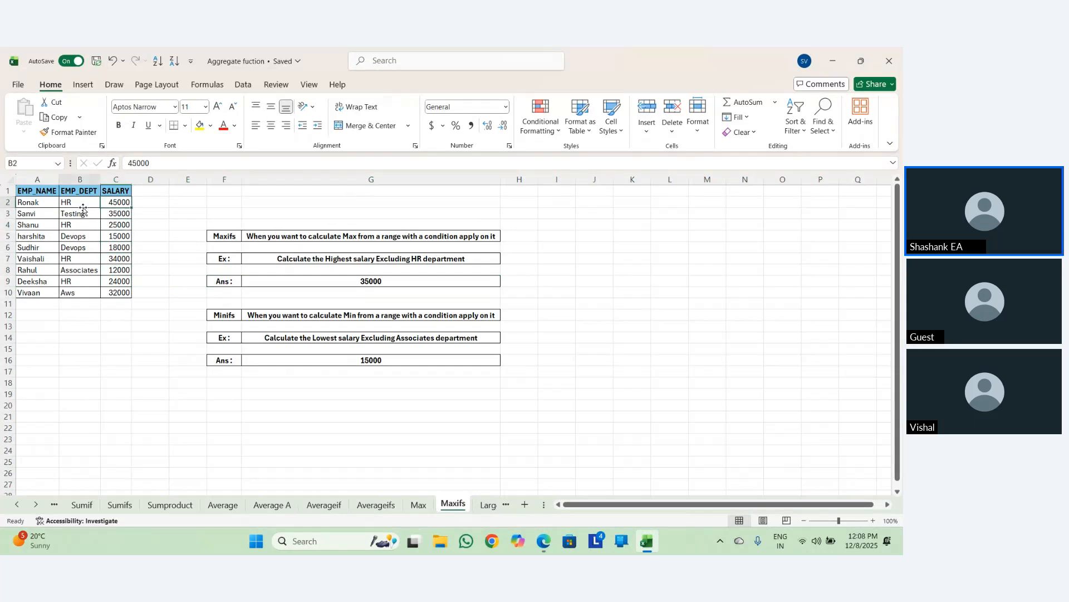
key(Down)
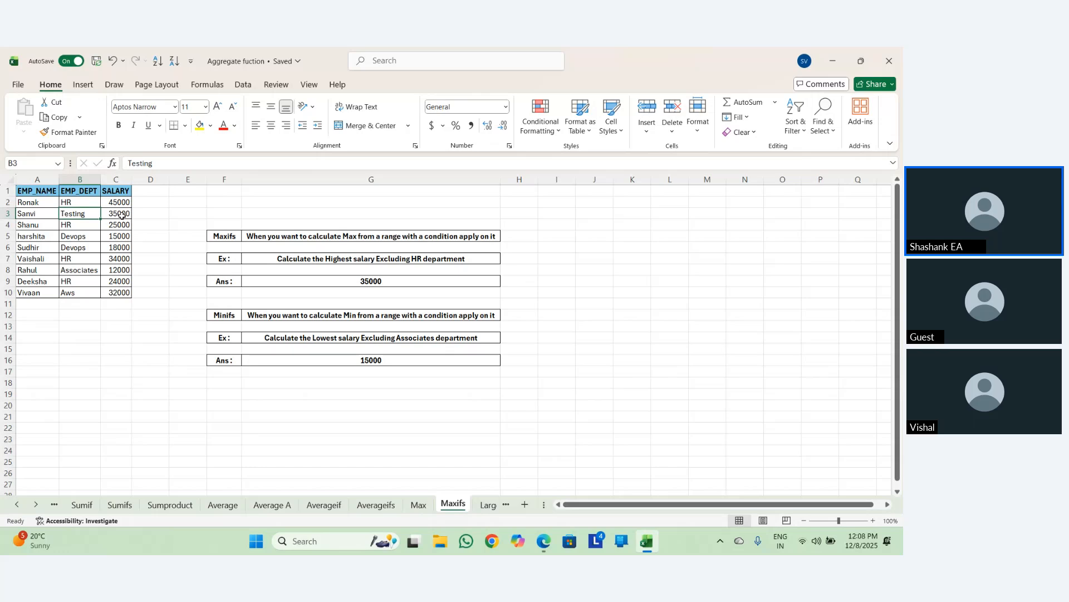
key(Up)
shift+click(121, 214)
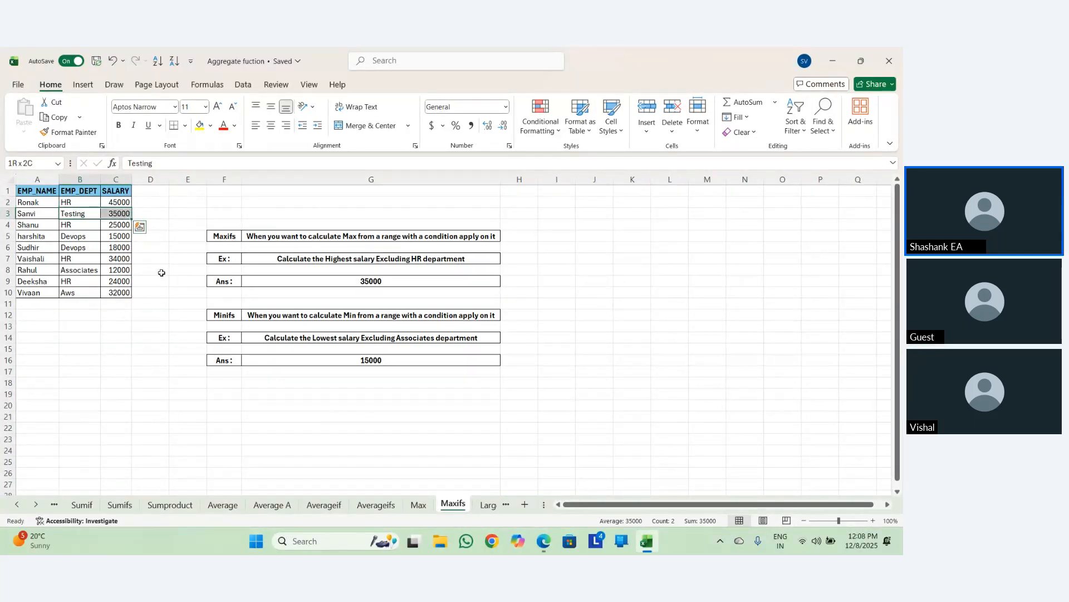
Clear the existing MINIFS formula from G16.
key(Up)
key(Down)
key(Right)
key(Down)
key(Right)
key(Right)
key(Right)
key(Down)
key(Down)
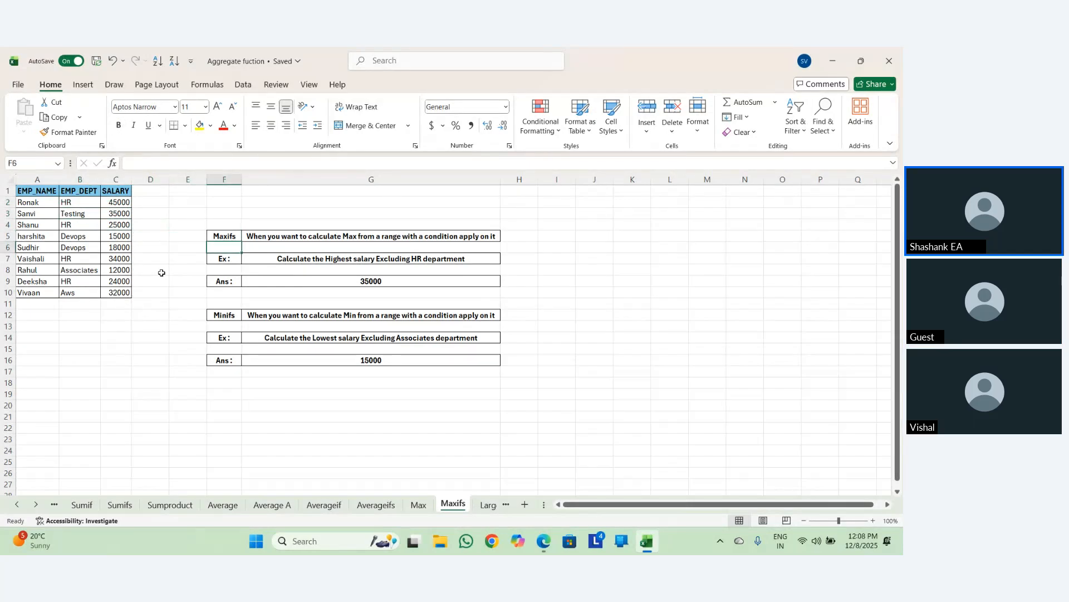
key(Down)
key(Down)
key(Right)
key(Right)
key(Right)
key(Right)
key(Down)
key(Down)
key(Down)
key(Left)
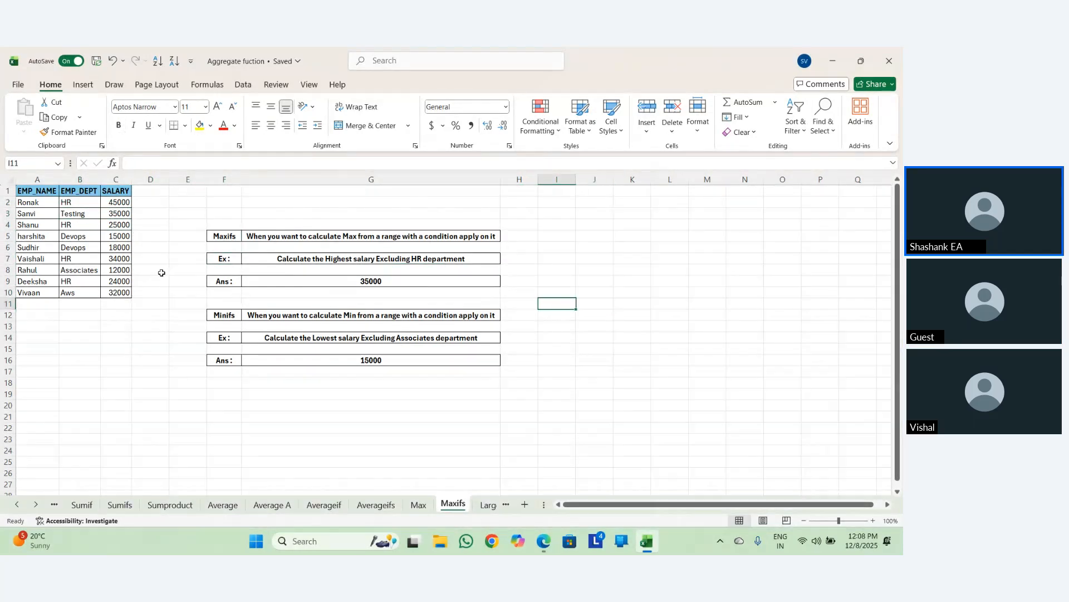
key(Left)
key(Left)
key(Left)
key(Down)
key(Down)
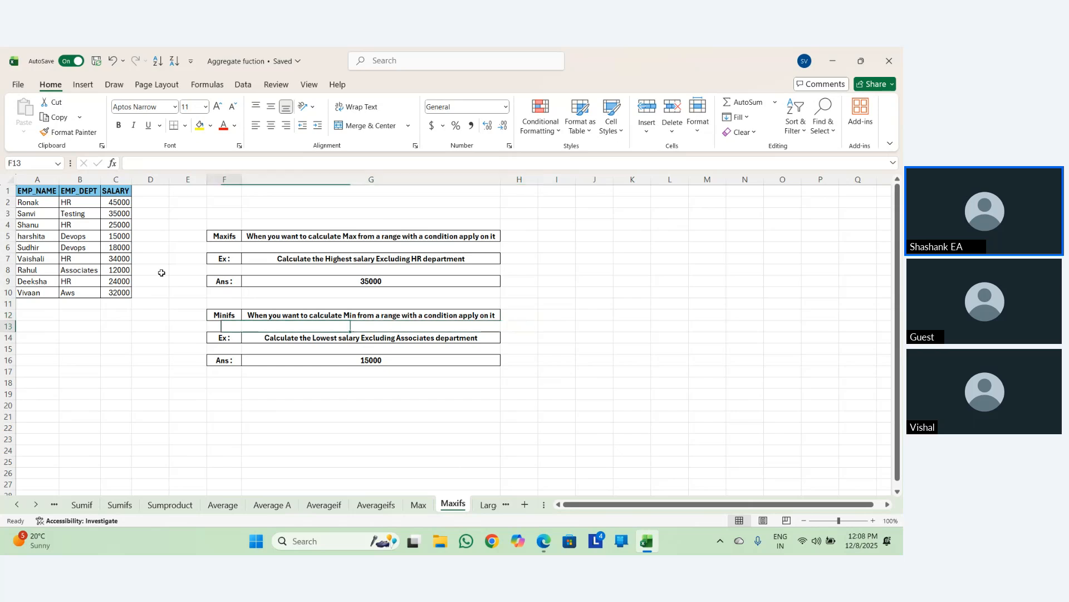
key(Down)
key(Right)
key(Down)
key(Down)
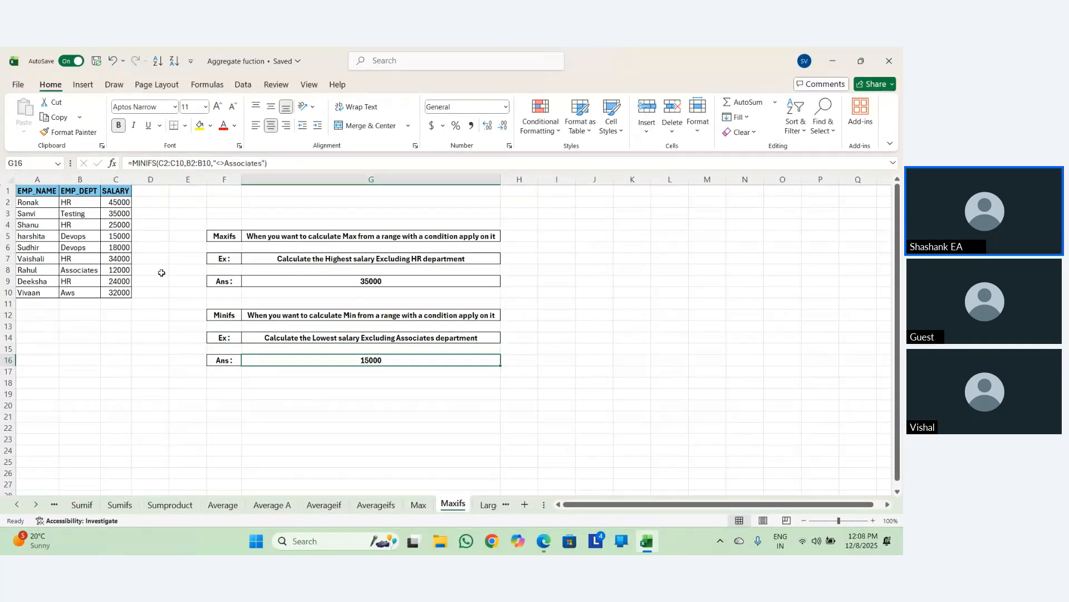
key(Delete)
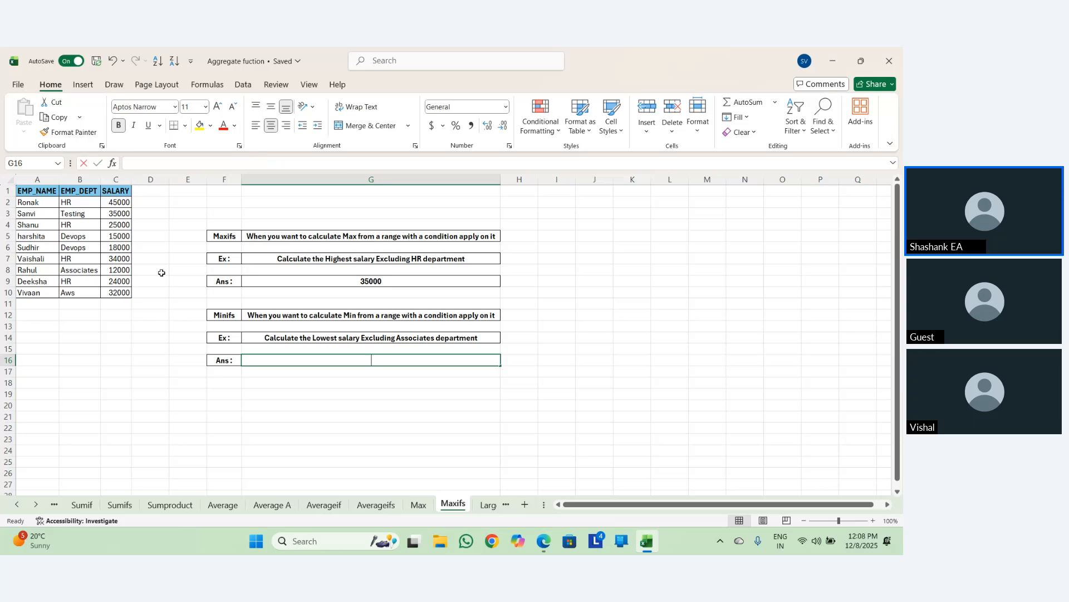
Enter =MINIFS(C2:C10,B2:B10,"<>Associates") in G16 to return the lowest salary outside the Associates department.
text(=minif)
key(Tab)
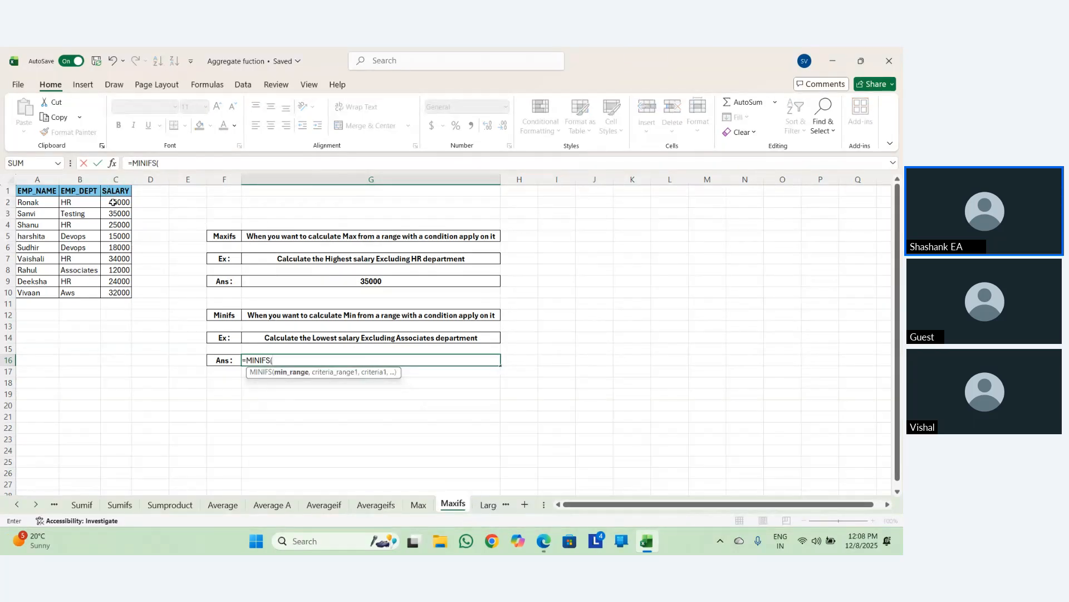
drag(114, 202, 125, 293)
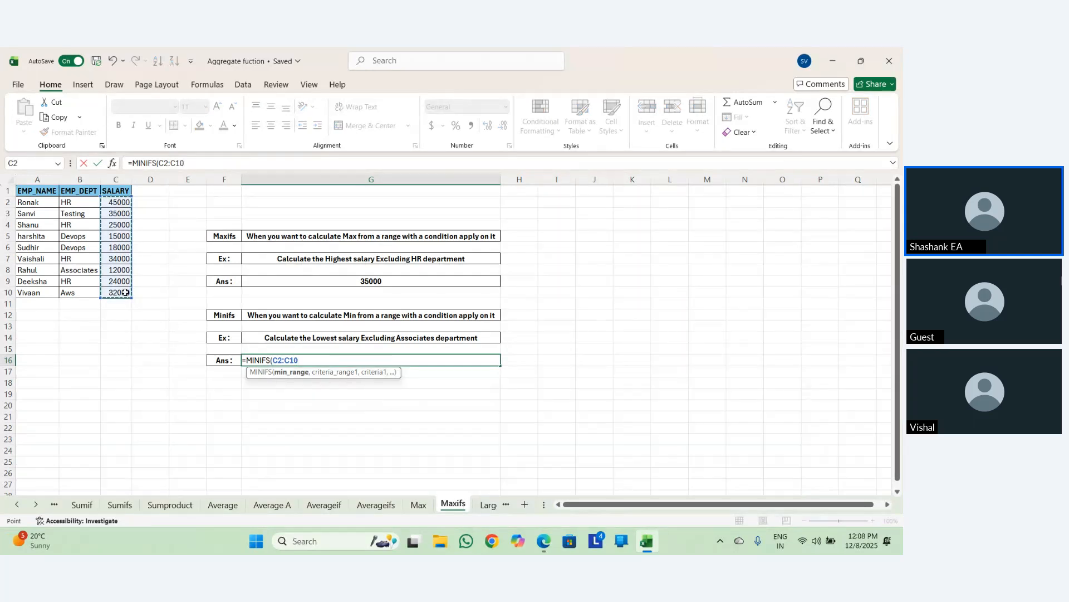
text(,)
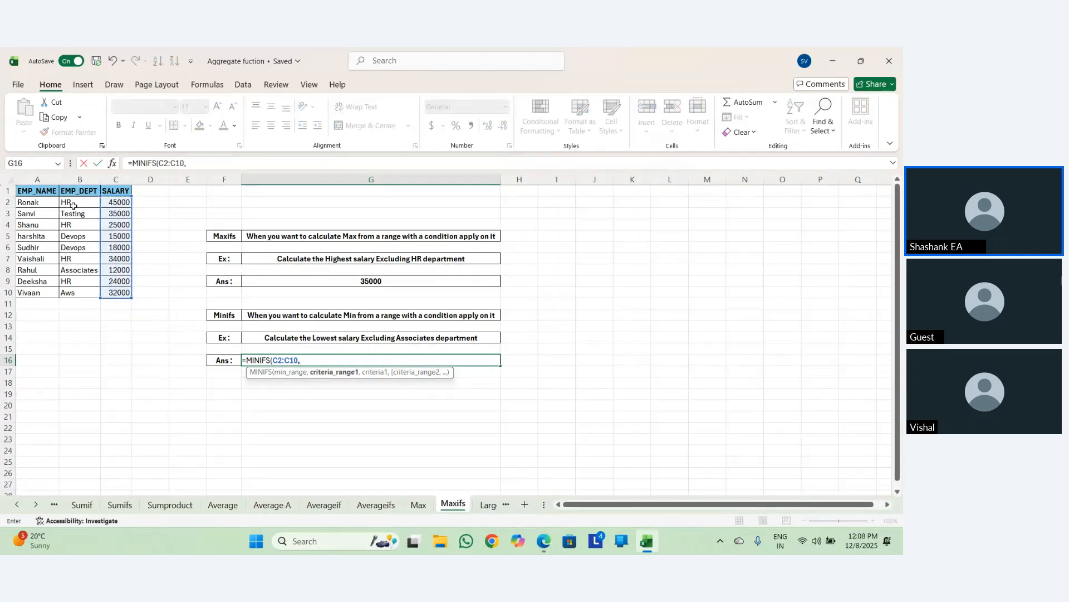
drag(76, 204, 101, 292)
text(,)
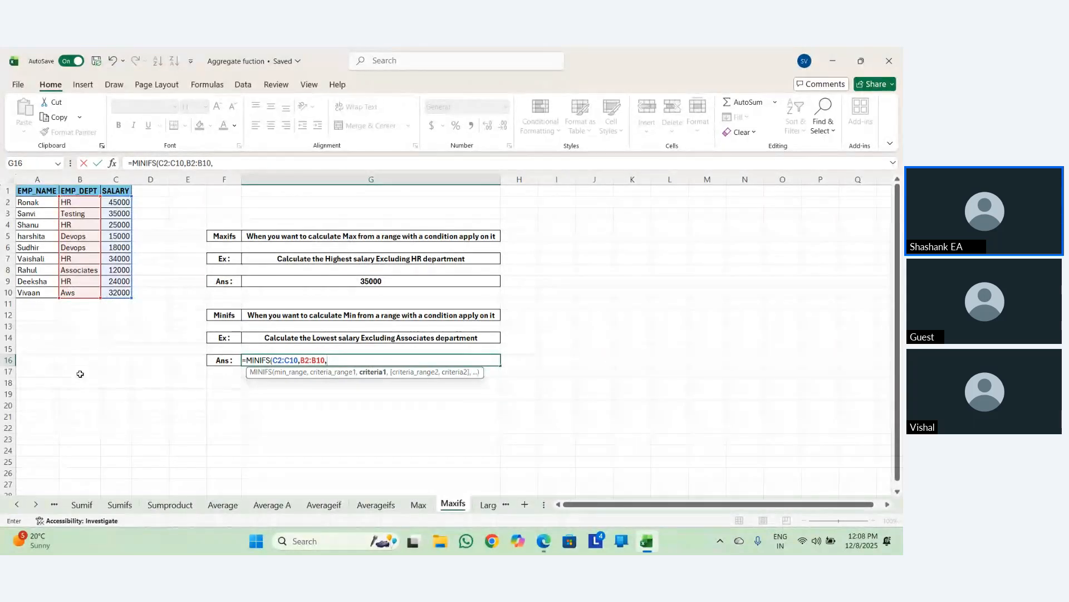
text("Ass)
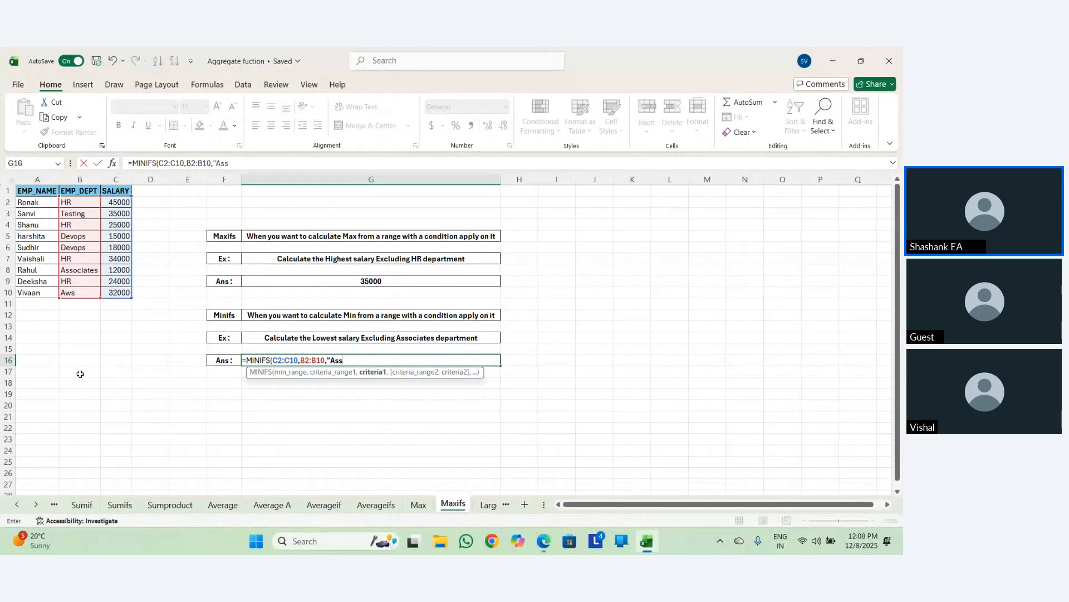
text(ociates")
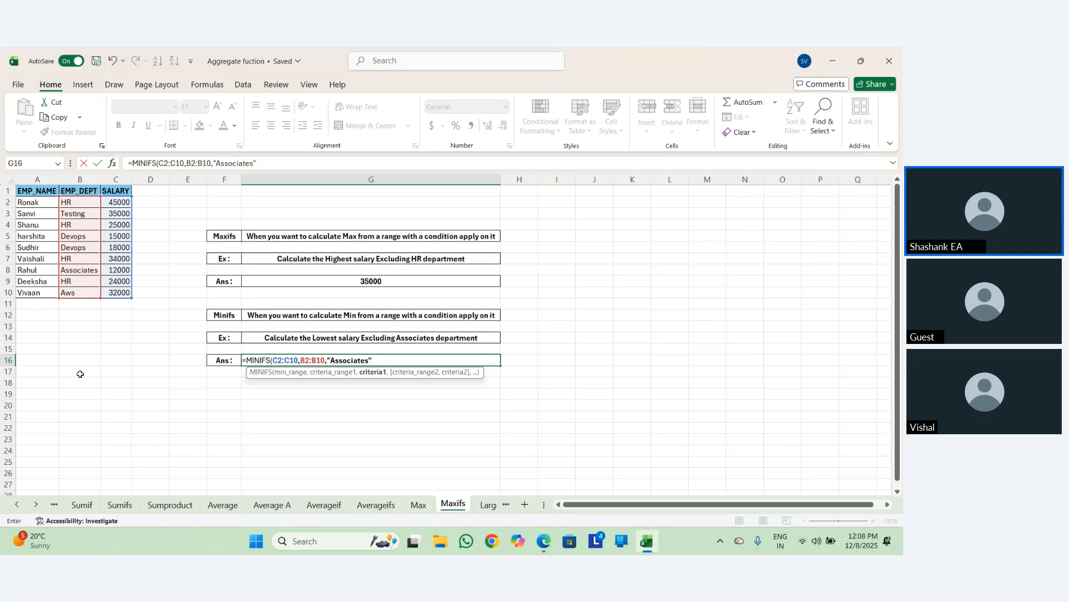
click(329, 359)
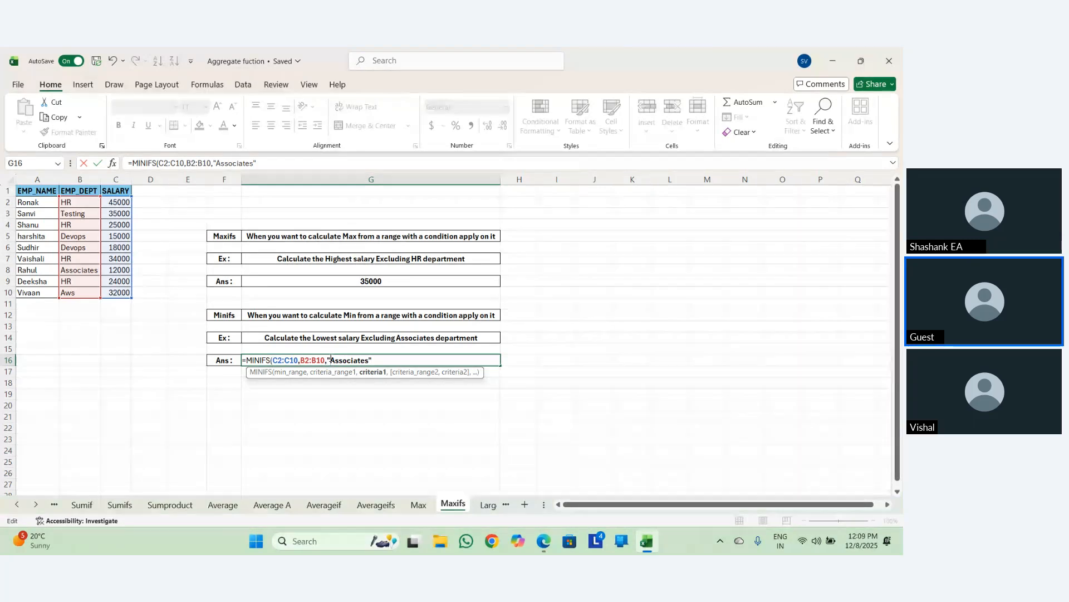
text(<>)
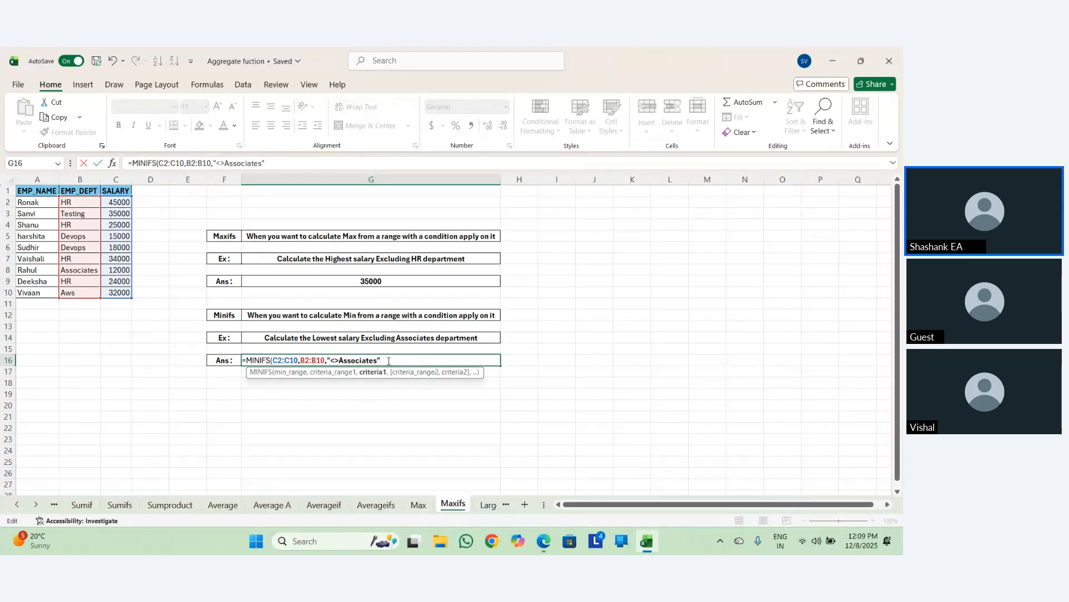
key(Return)
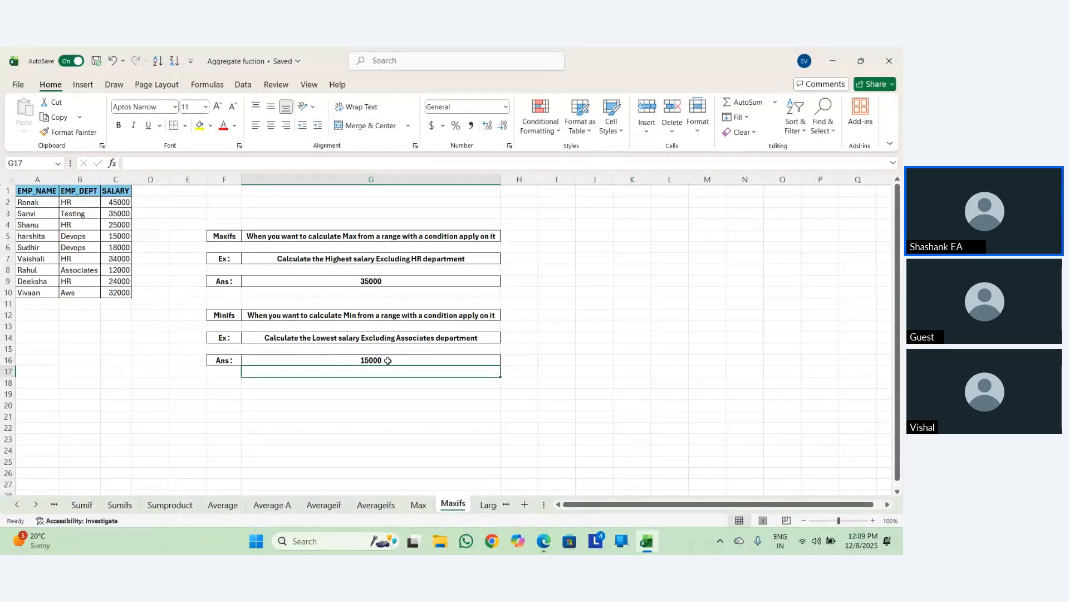
click(326, 357)
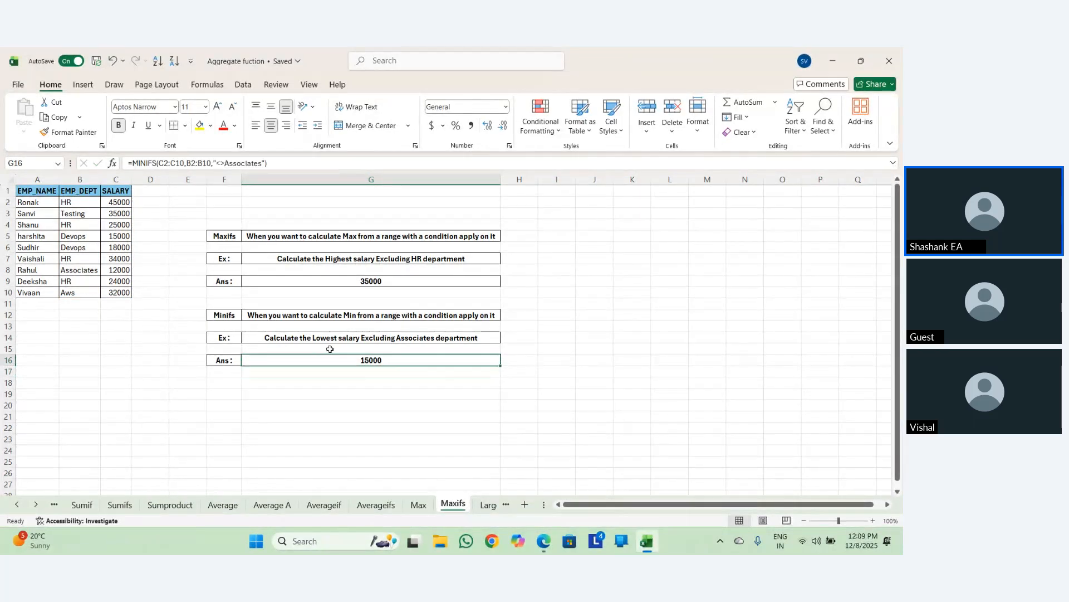
drag(329, 349, 78, 237)
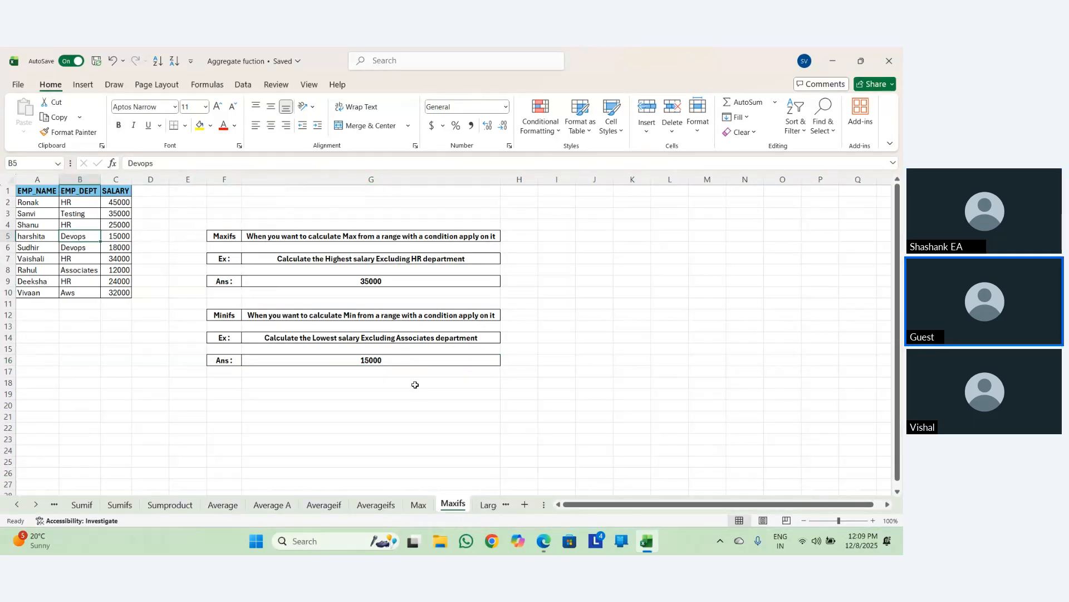
click(438, 357)
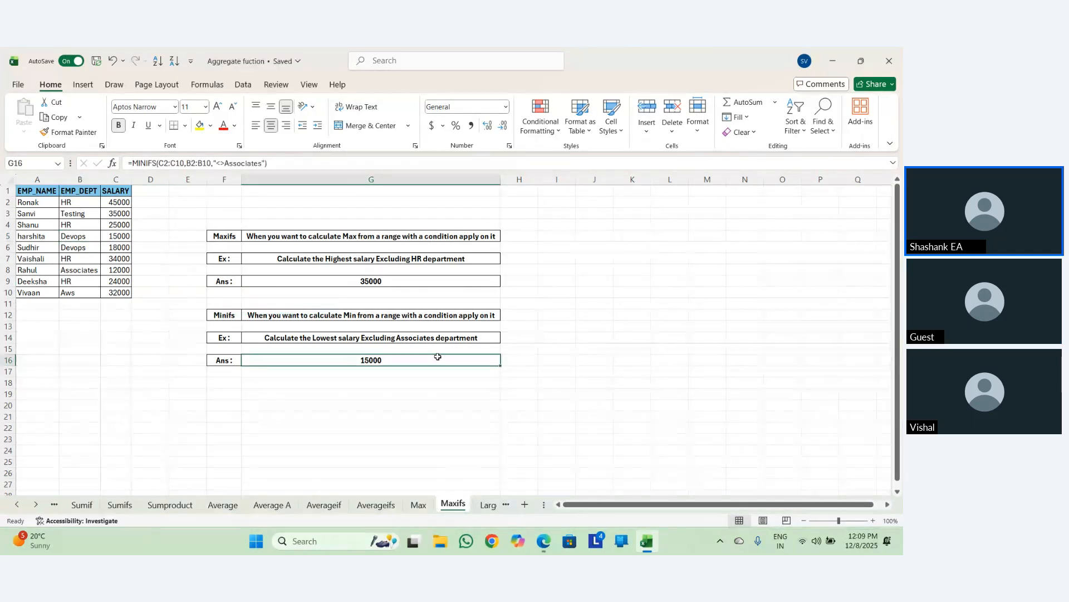
key(Delete)
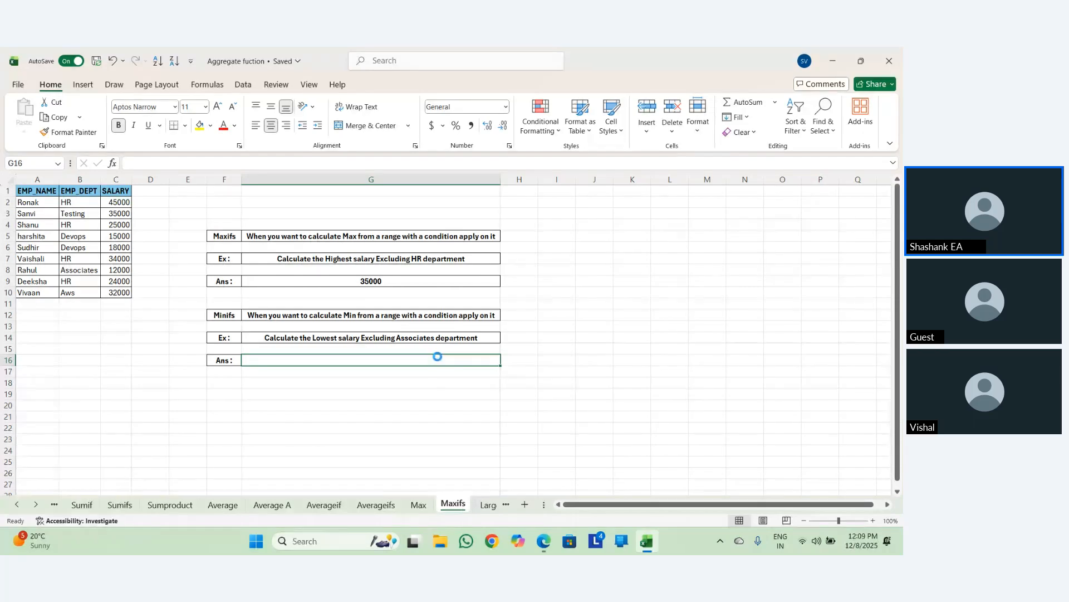
key(ctrl+z)
key(Return)
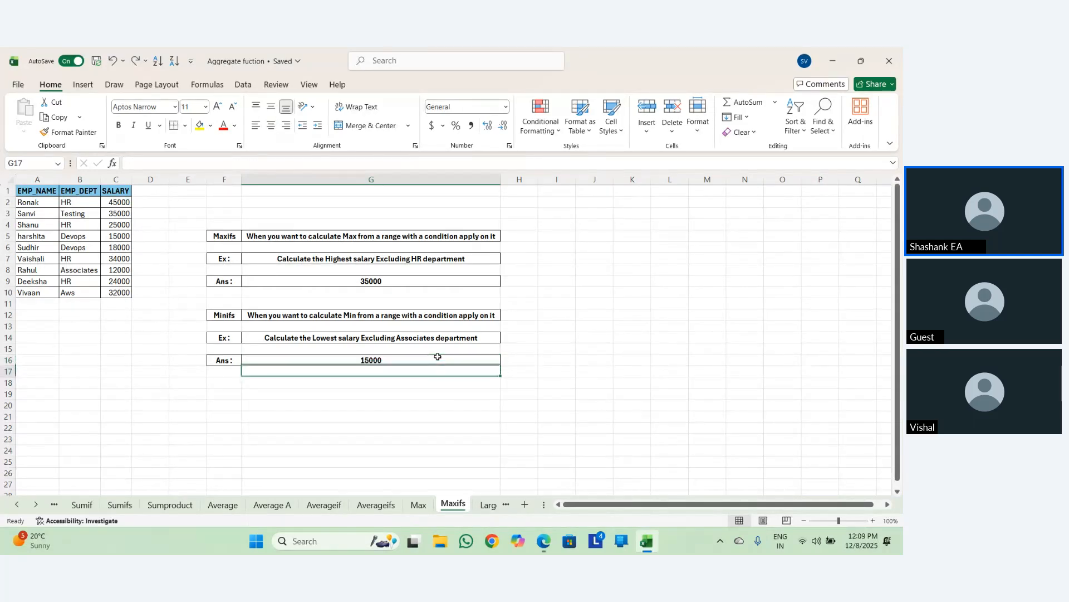
Open the Large sheet and clear the existing LARGE formula from G9.
click(487, 506)
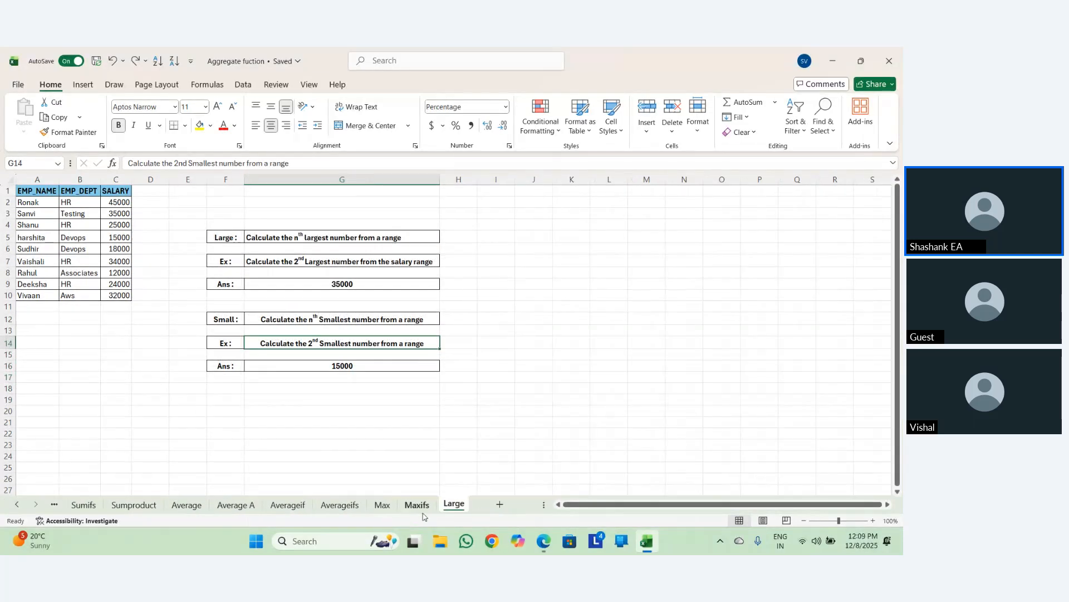
click(394, 286)
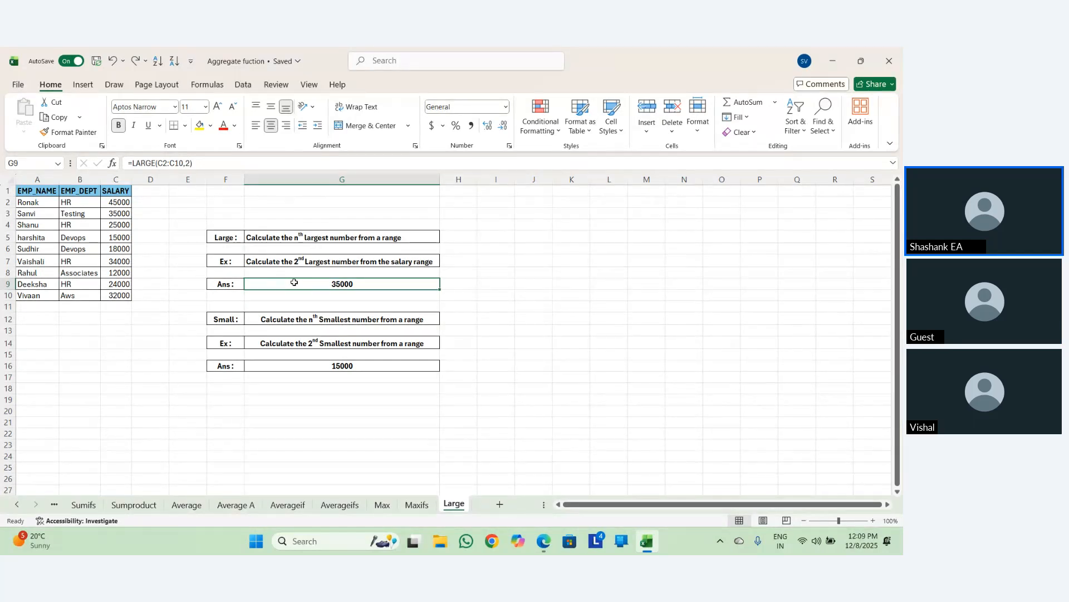
key(Delete)
Clear the existing SMALL formula from G16.
key(Down)
key(Down)
key(Down)
key(Down)
key(Down)
key(Down)
key(Down)
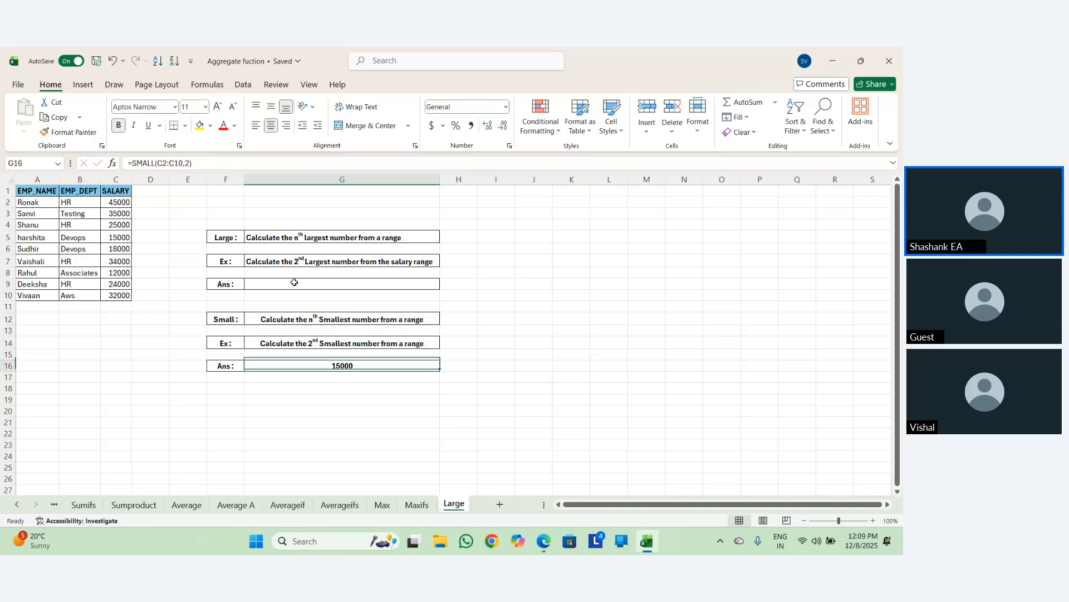
key(Delete)
Enter =LARGE(C2:C10,1) in G9 to return the highest salary.
key(Up)
key(Up)
key(Up)
key(Up)
key(Up)
key(Up)
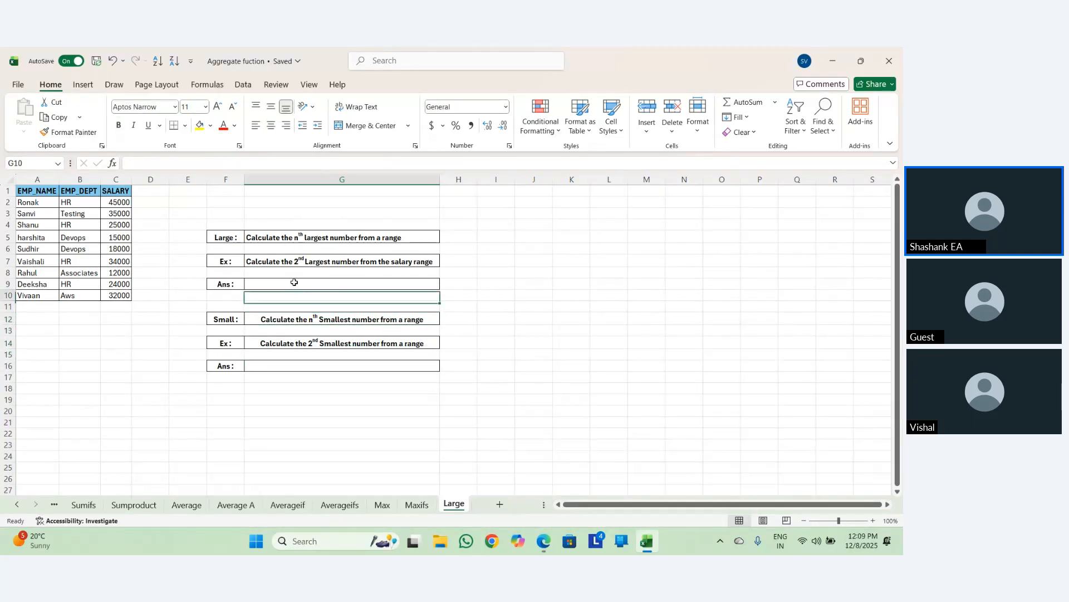
key(Up)
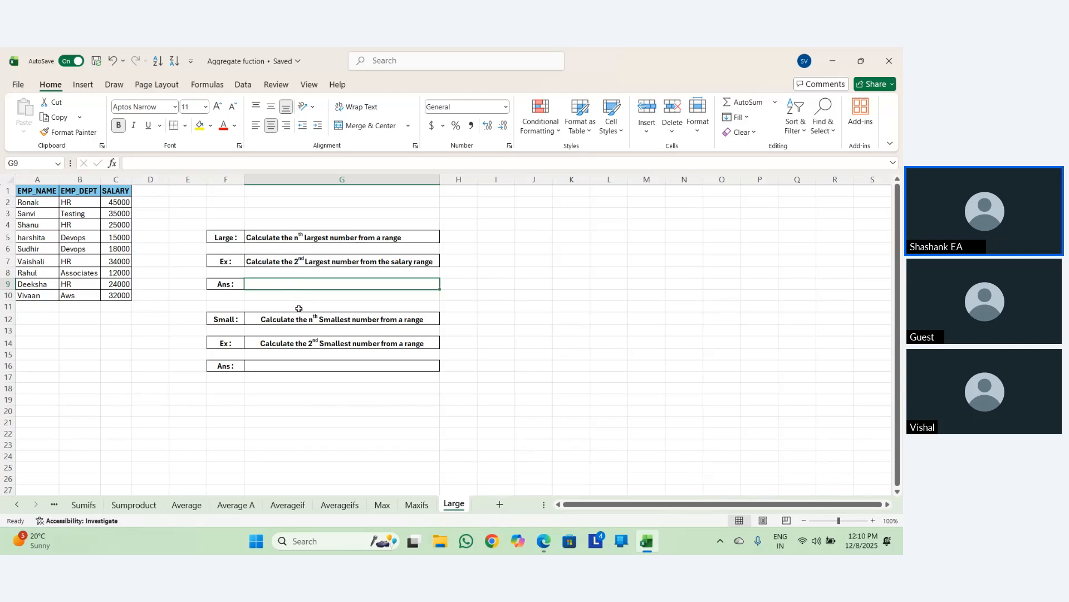
drag(118, 202, 127, 296)
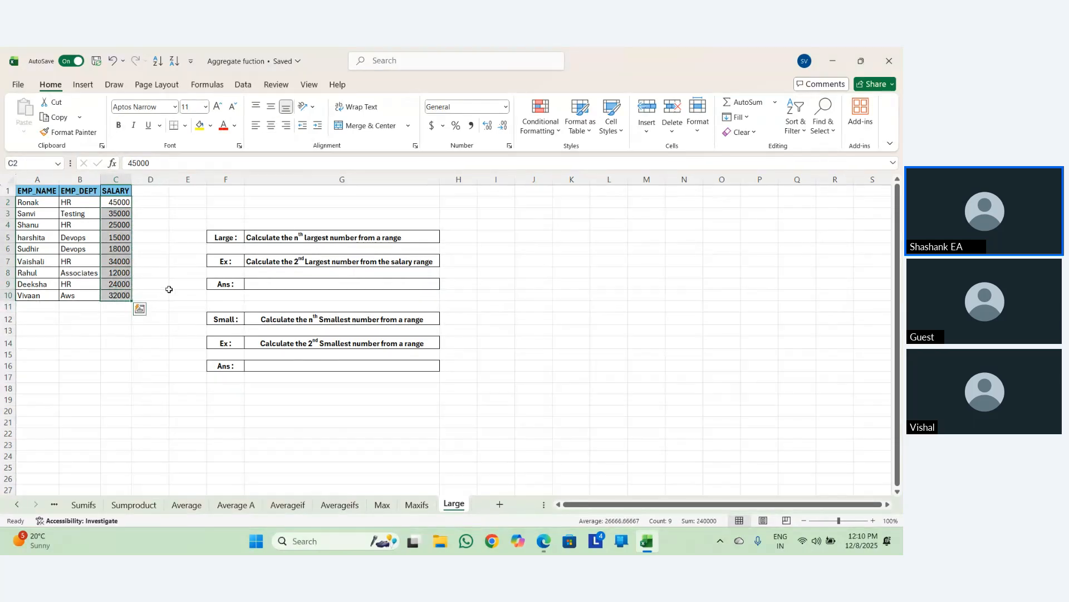
click(289, 288)
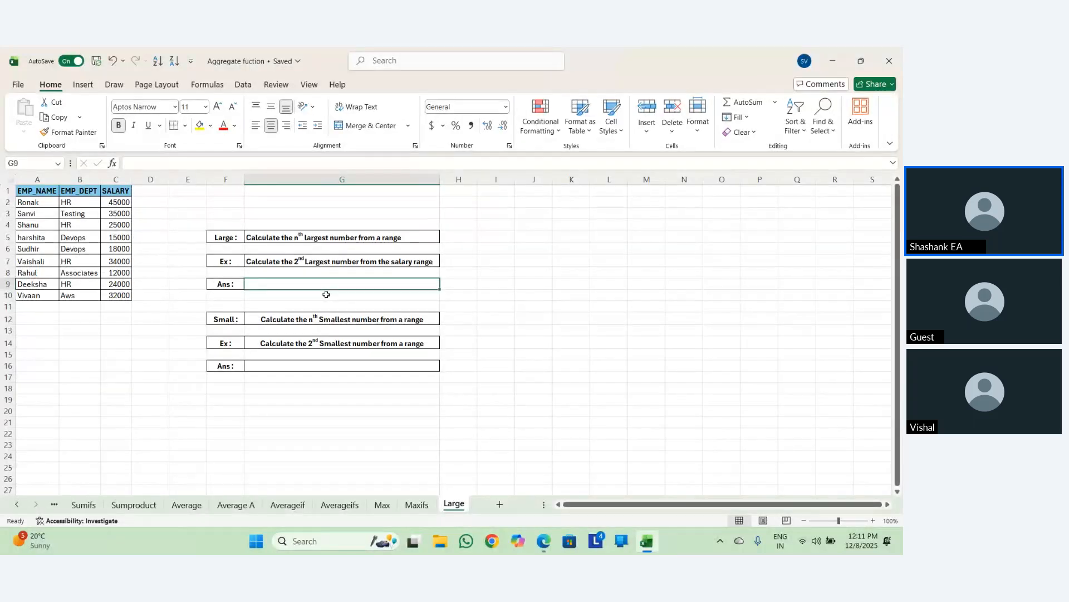
text(=lar)
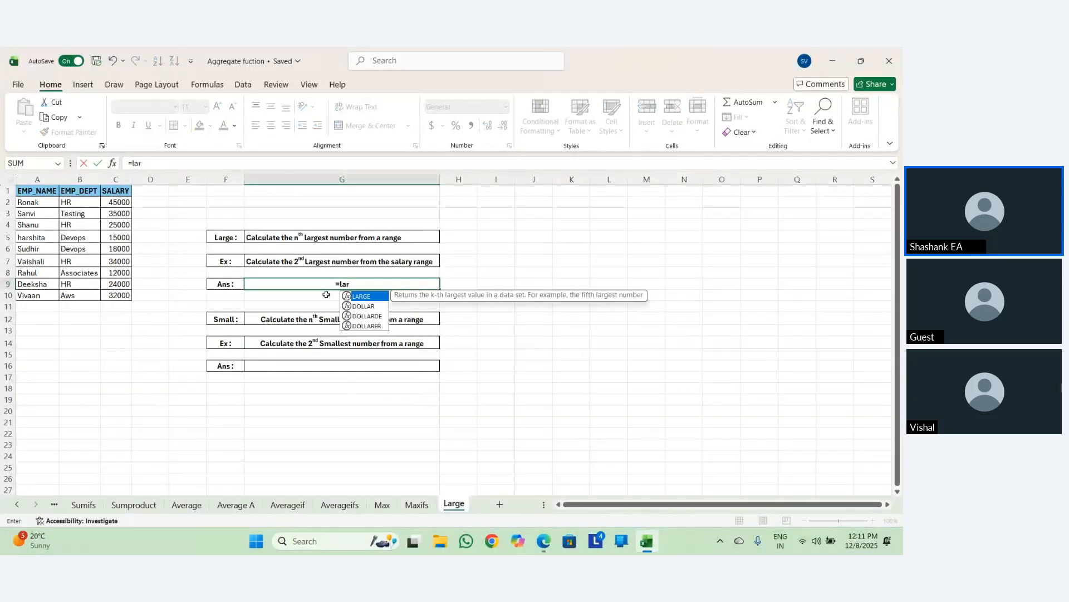
key(Tab)
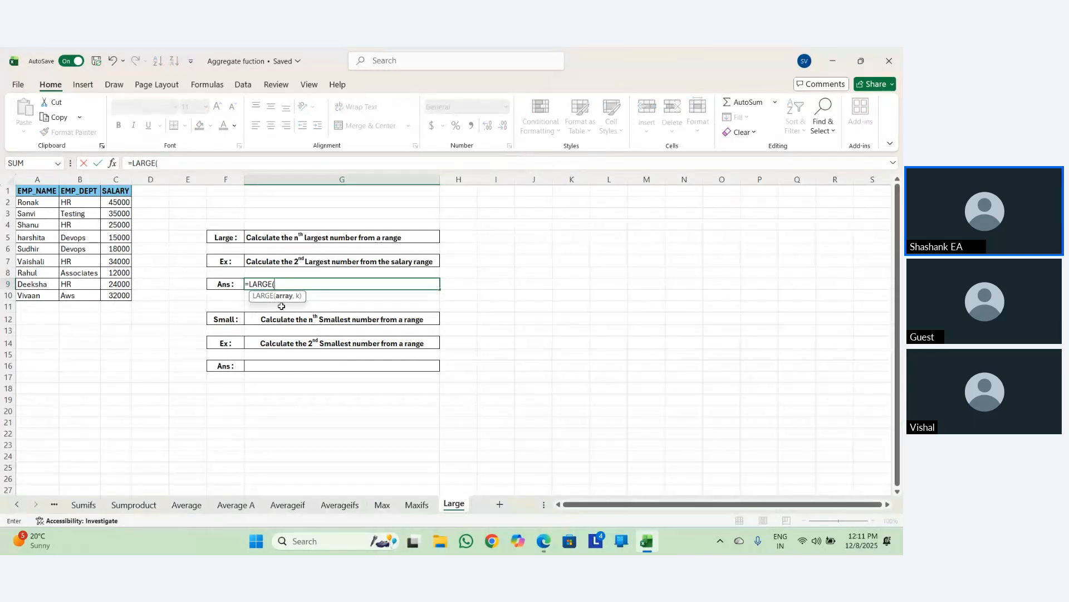
drag(117, 202, 127, 290)
text(,)
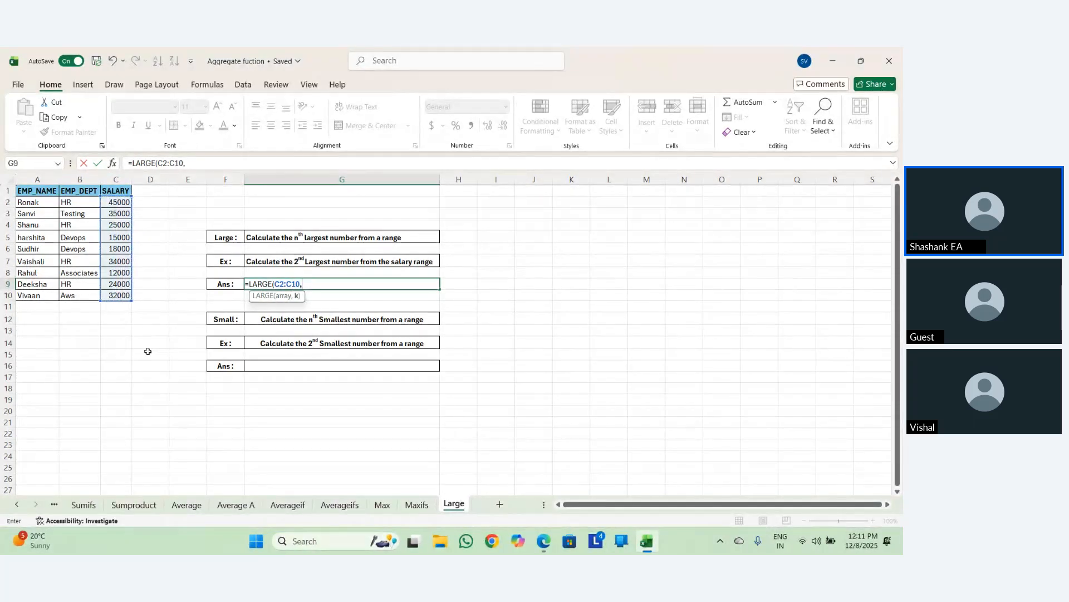
text(1))
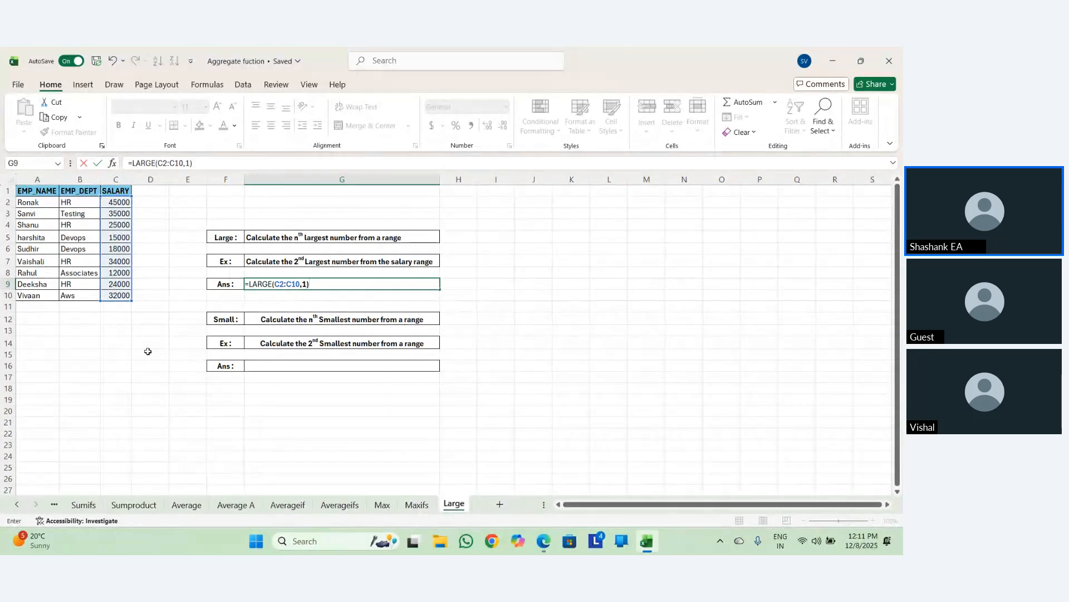
key(Return)
Change the k argument of the LARGE formula in G9 to 2 for the second-largest salary.
key(Up)
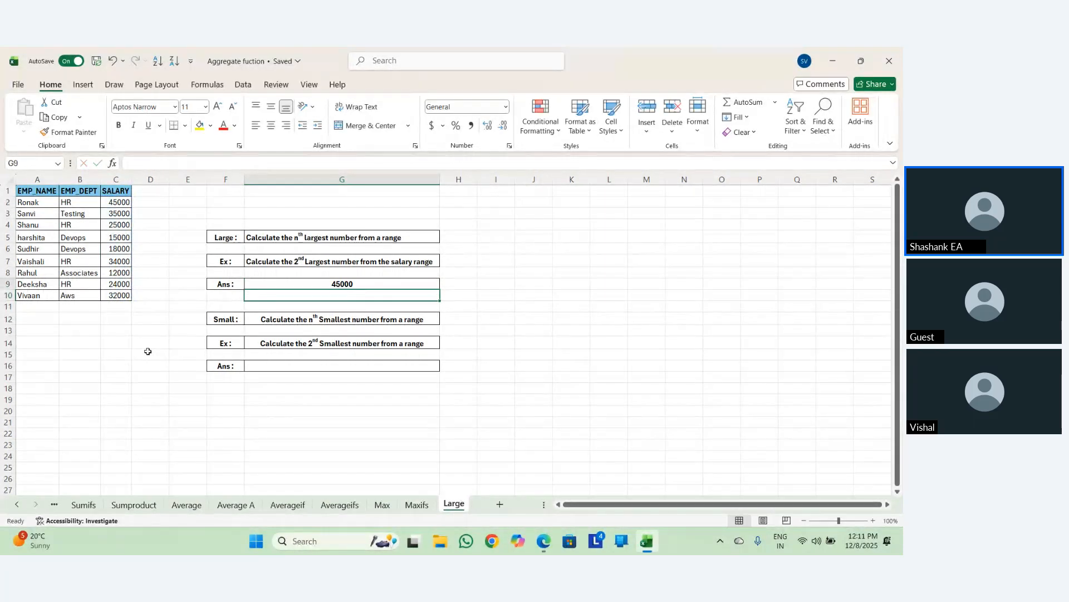
key(F2)
key(BackSpace)
key(BackSpace)
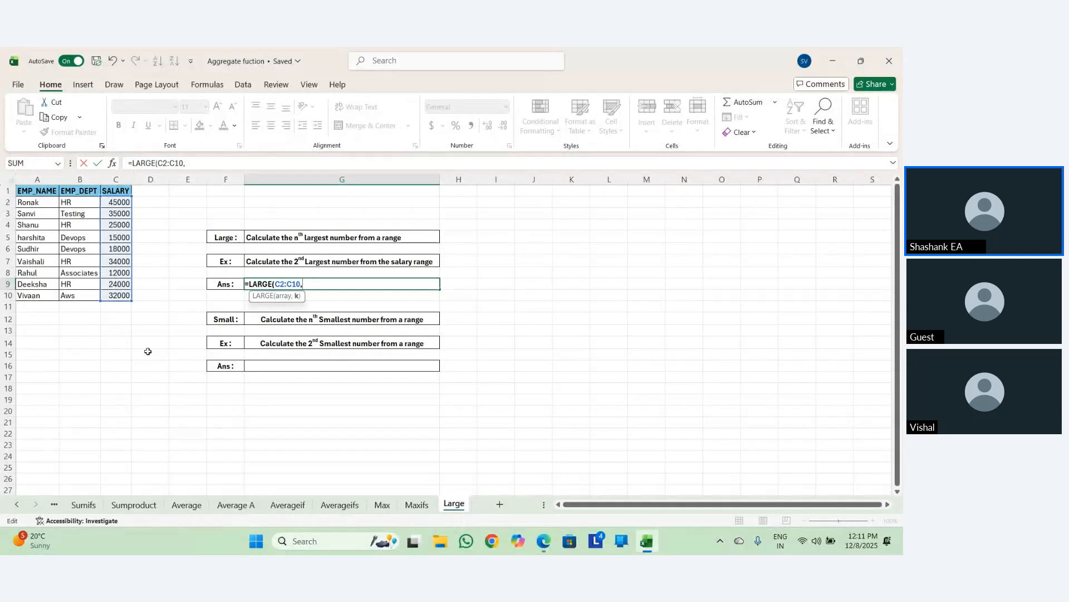
text(2)
key(Return)
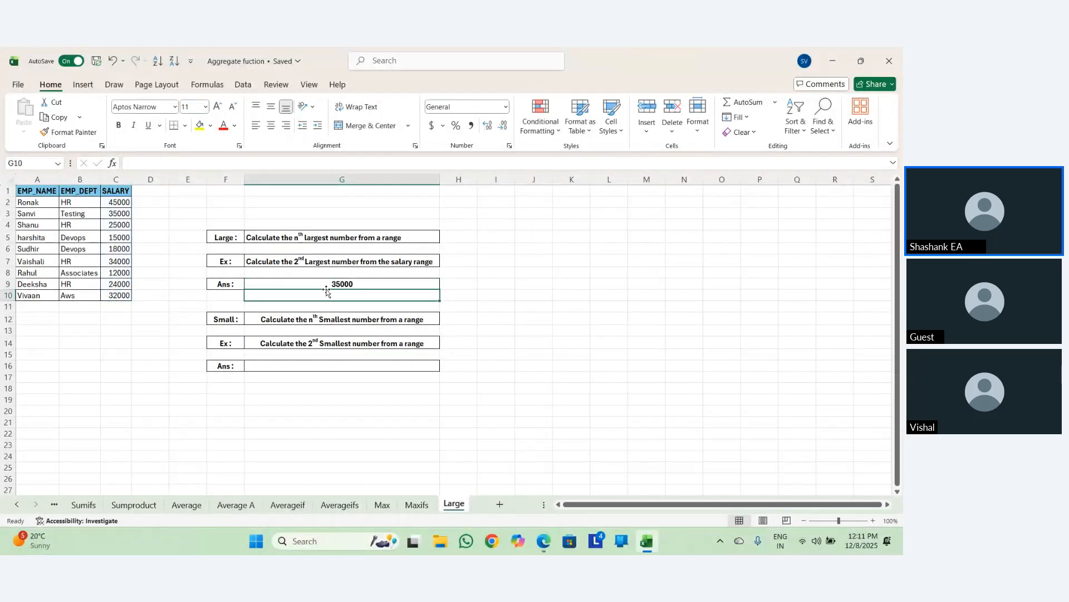
click(328, 286)
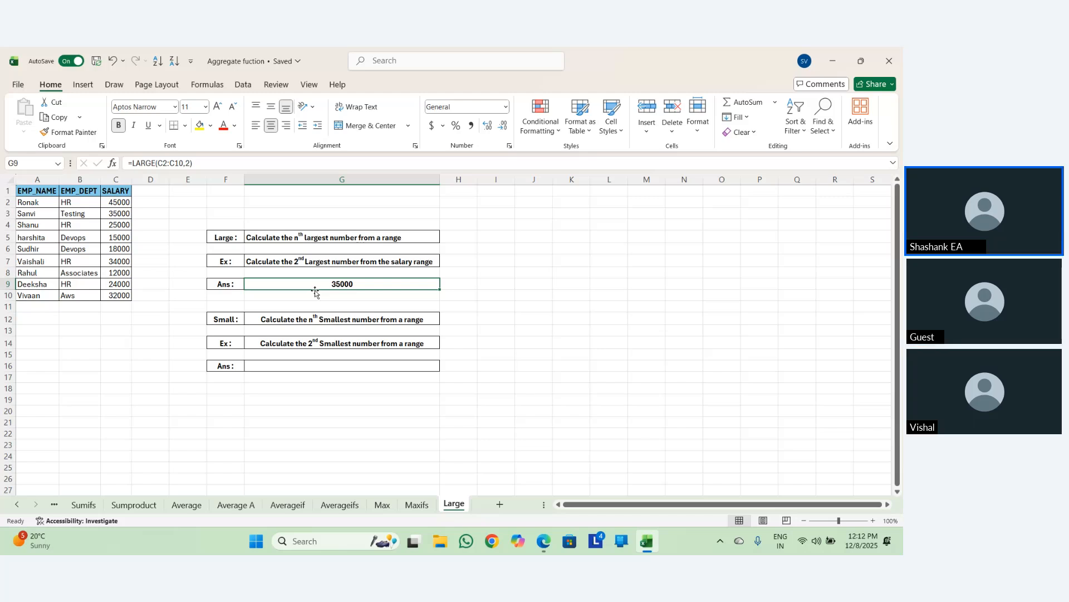
Enter =MIN(C2:C10) in F19 to return the lowest salary.
key(Down)
key(Down)
key(Down)
key(Down)
key(Down)
key(Right)
key(Left)
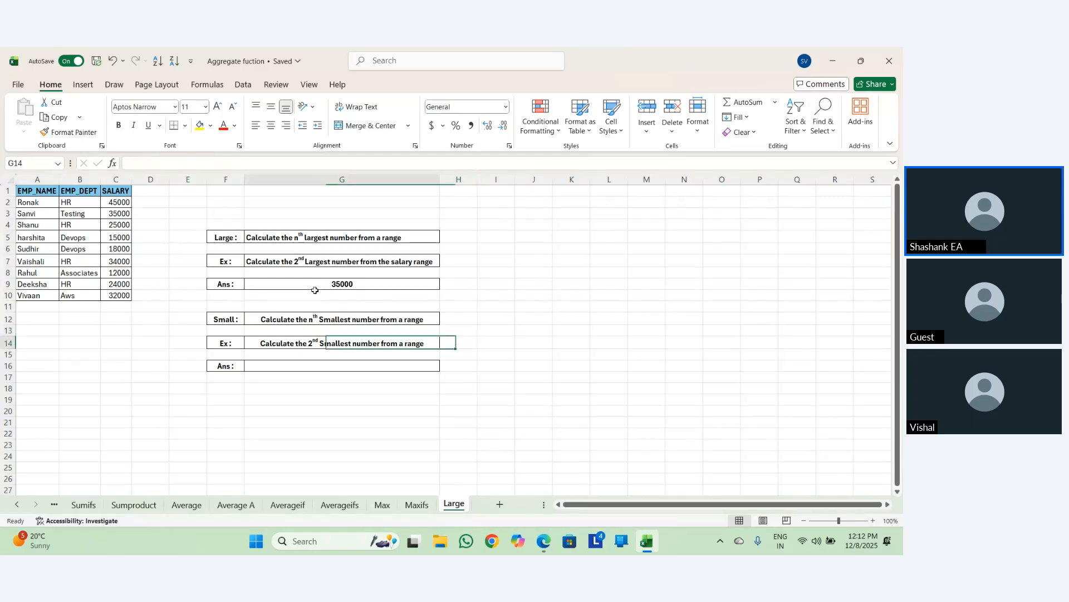
key(Down)
key(Down)
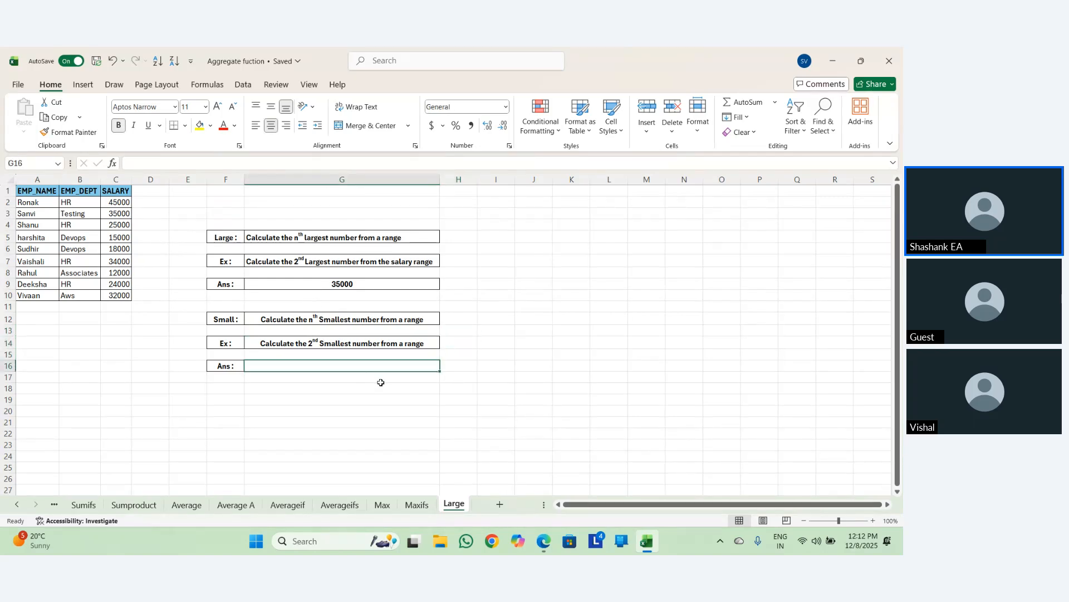
click(228, 405)
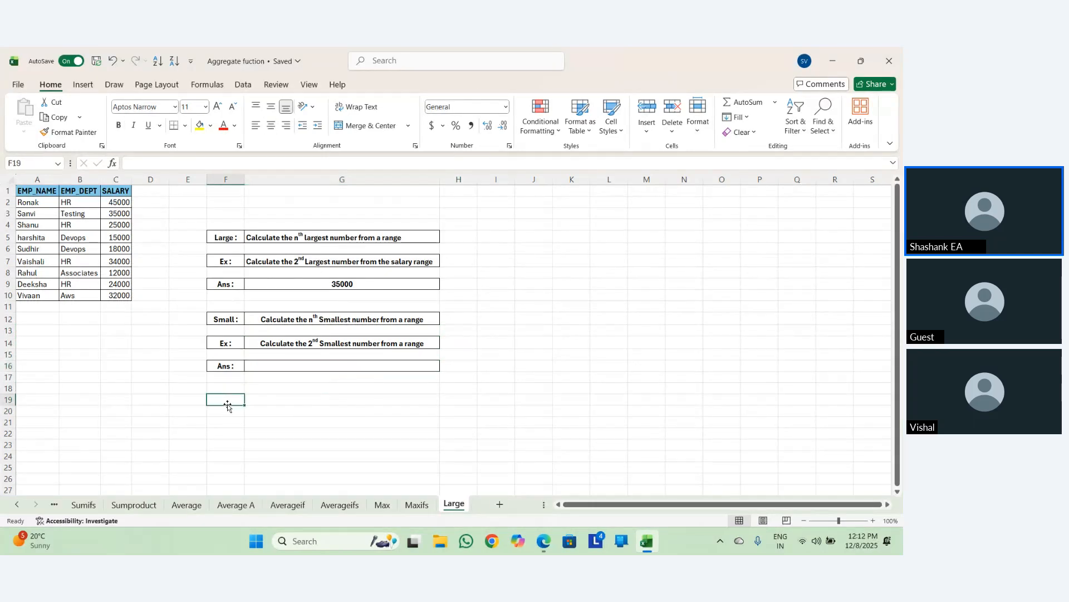
text(=min)
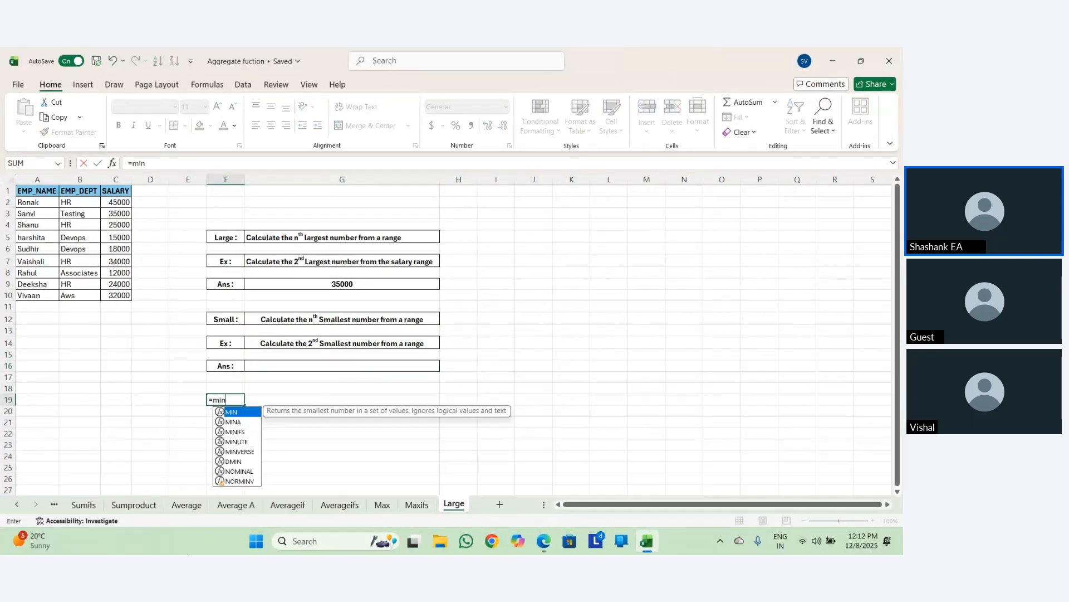
key(Tab)
key(Up)
key(Left)
key(Left)
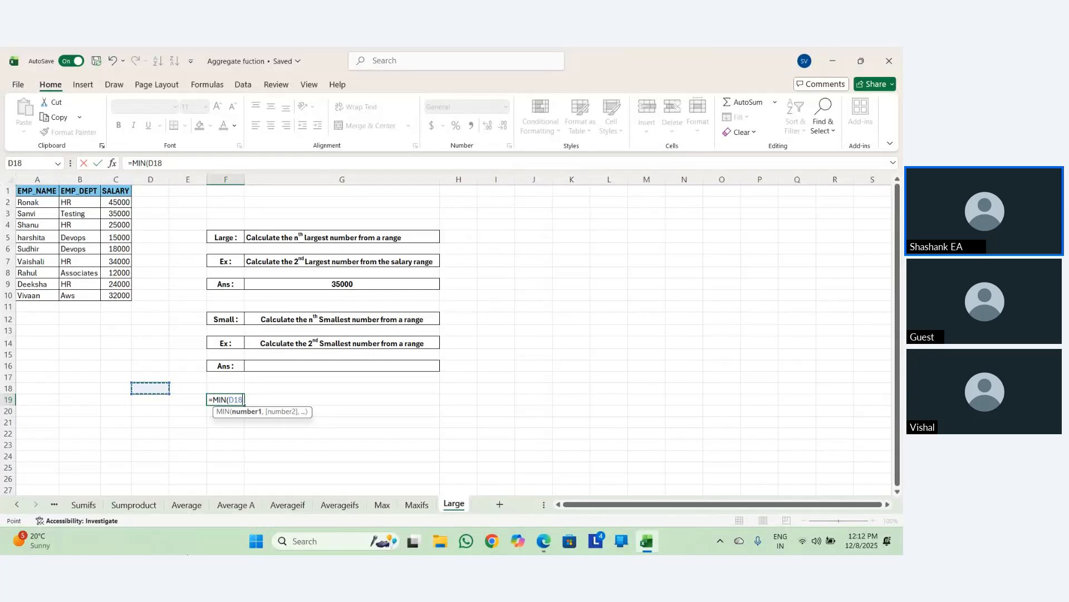
key(Up)
key(Up)
key(Up)
key(Up)
key(Left)
key(Up)
key(Up)
key(Up)
key(Up)
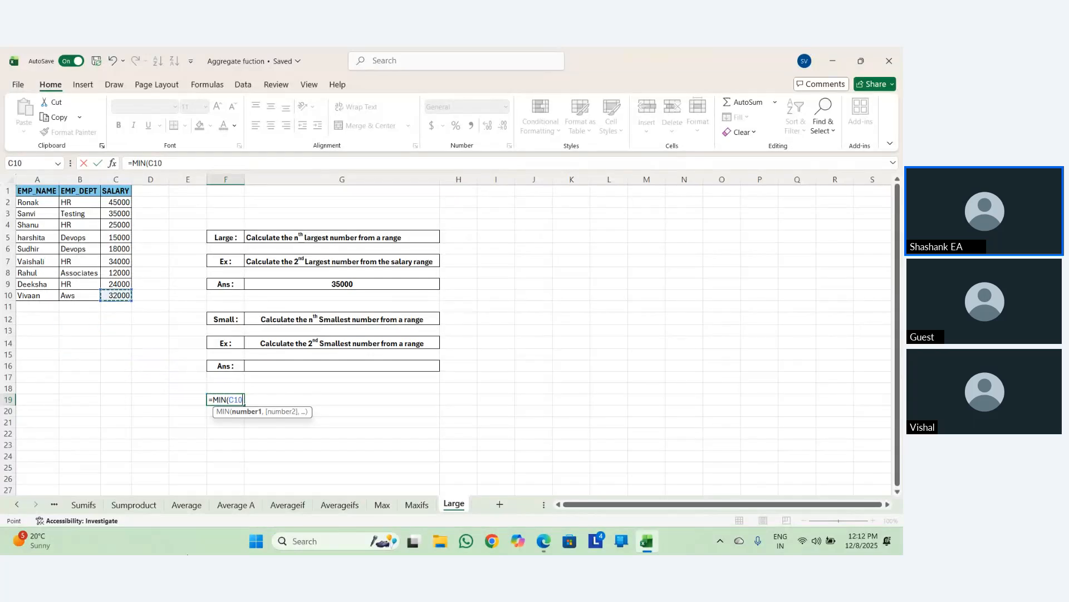
key(shift+Up)
key(shift+Up)
key(shift+Up)
key(shift+Up)
key(shift+Up)
key(shift+Up)
key(shift+Up)
key(shift+Up)
key(Return)
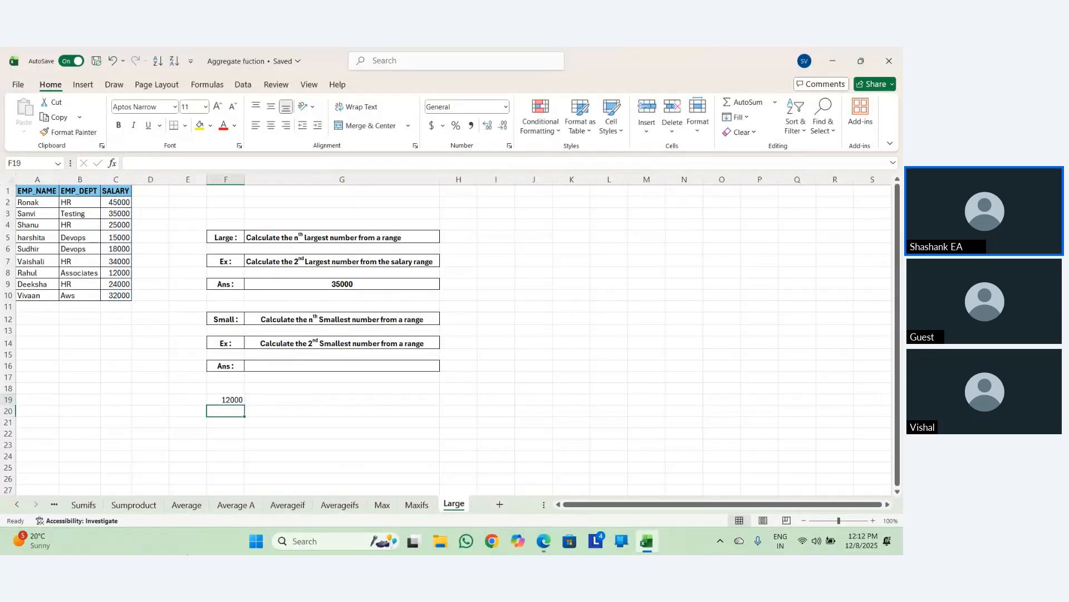
Clear the MIN formula from F19.
click(225, 400)
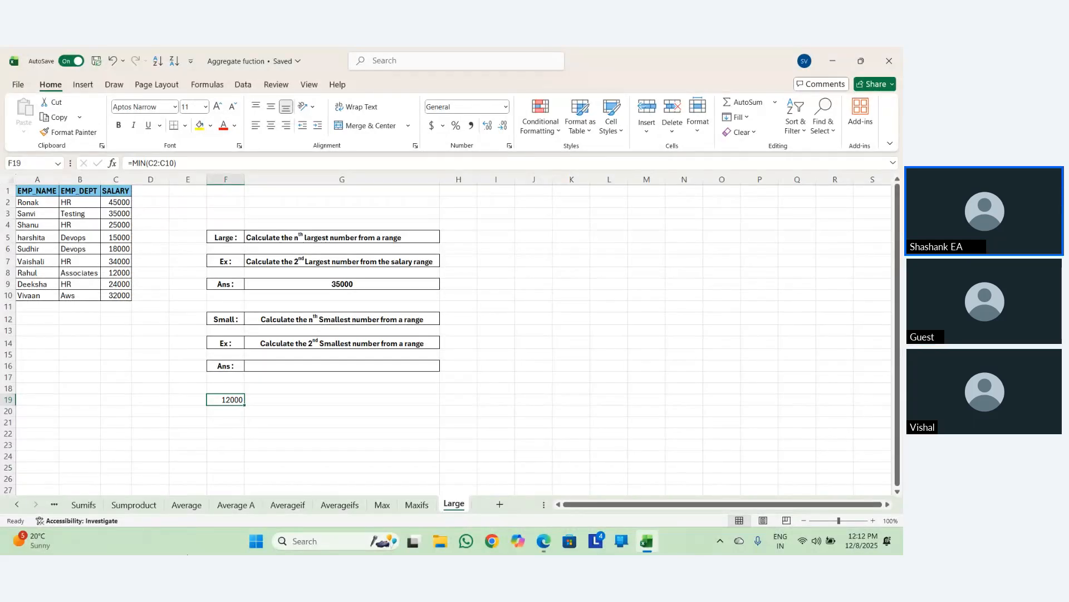
key(Delete)
Change the G9 formula to =LARGE(C2:C10,{2,3,4}) to return the second, third and fourth largest salaries, and select the spilled results.
click(342, 283)
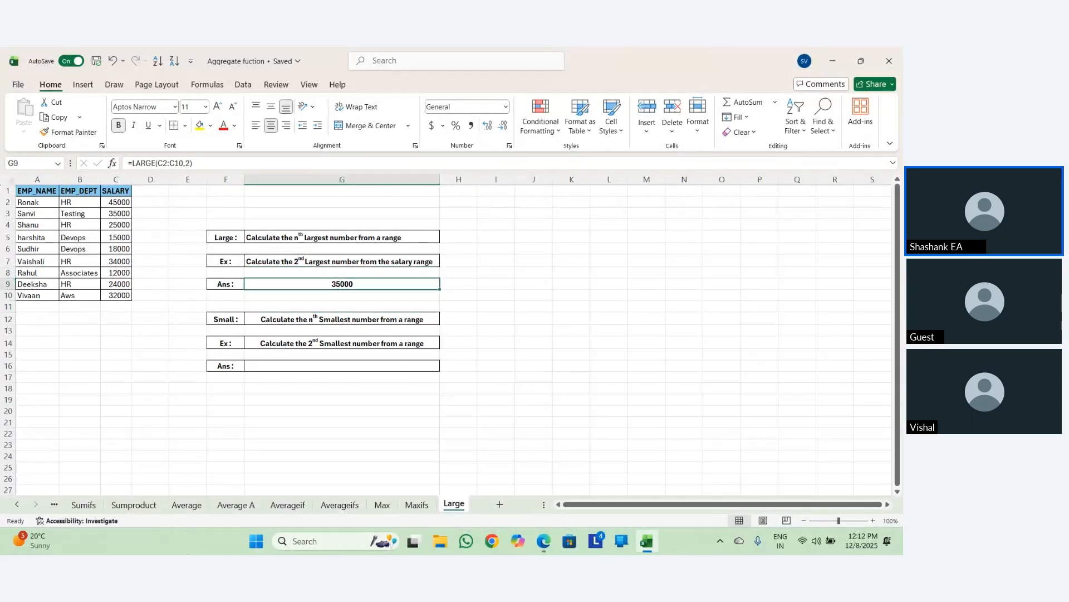
key(F2)
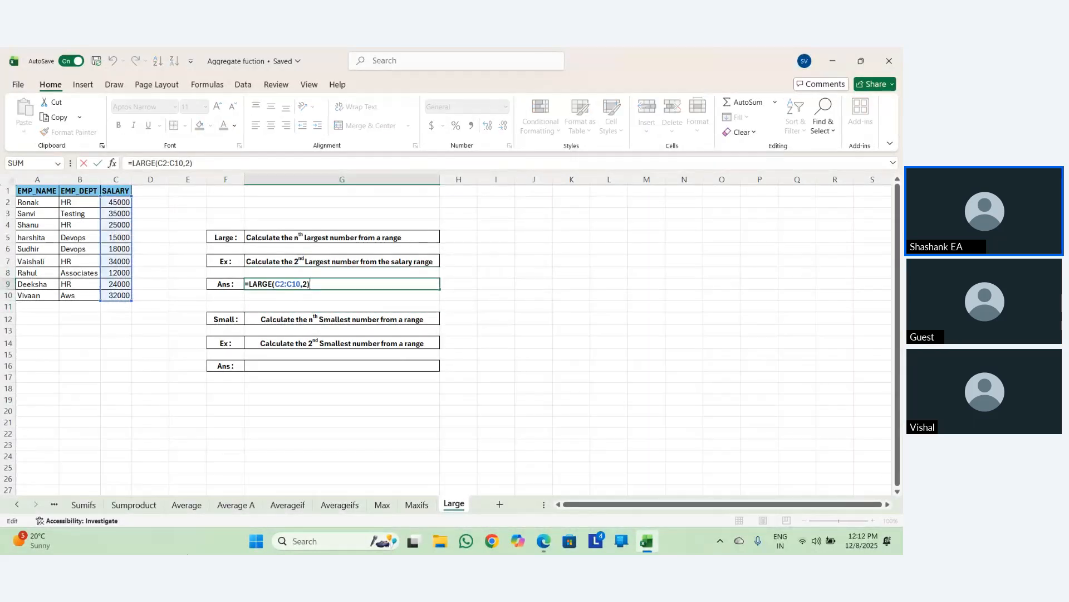
key(BackSpace)
key(BackSpace)
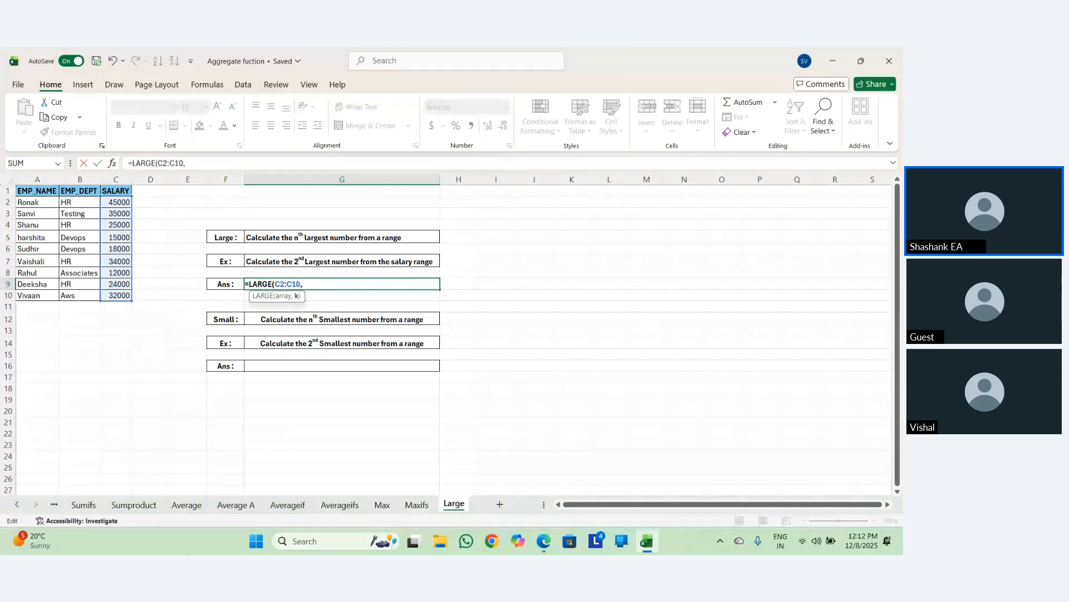
text({2,3,4}))
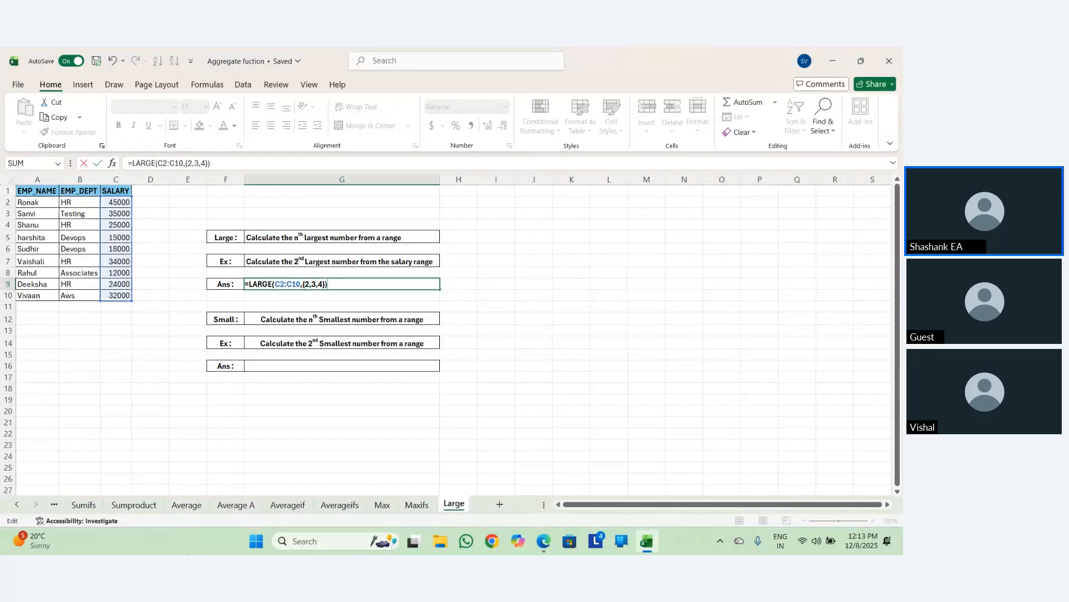
key(Return)
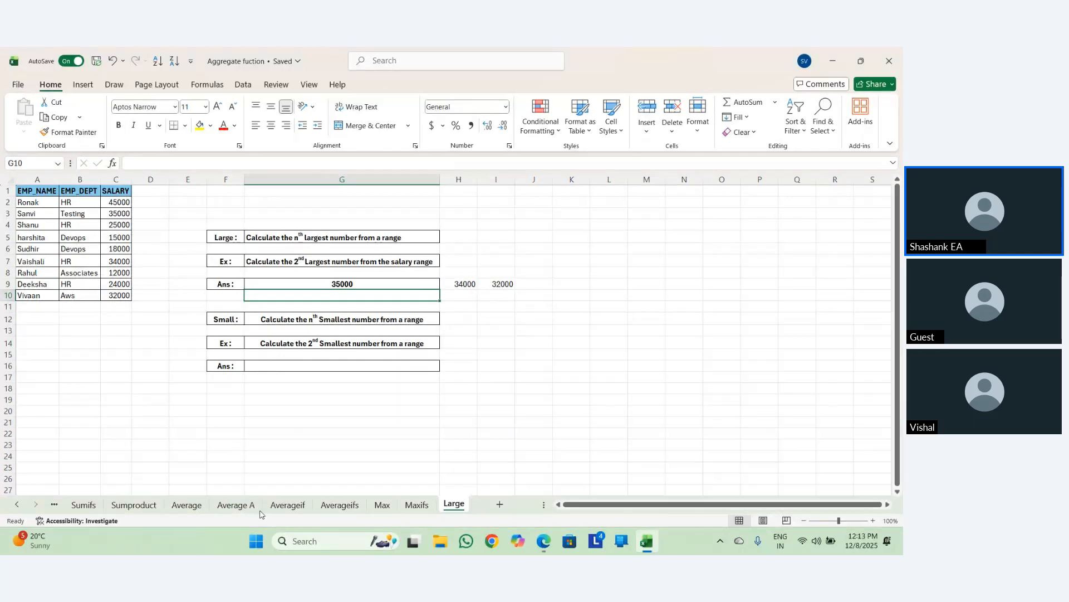
key(Up)
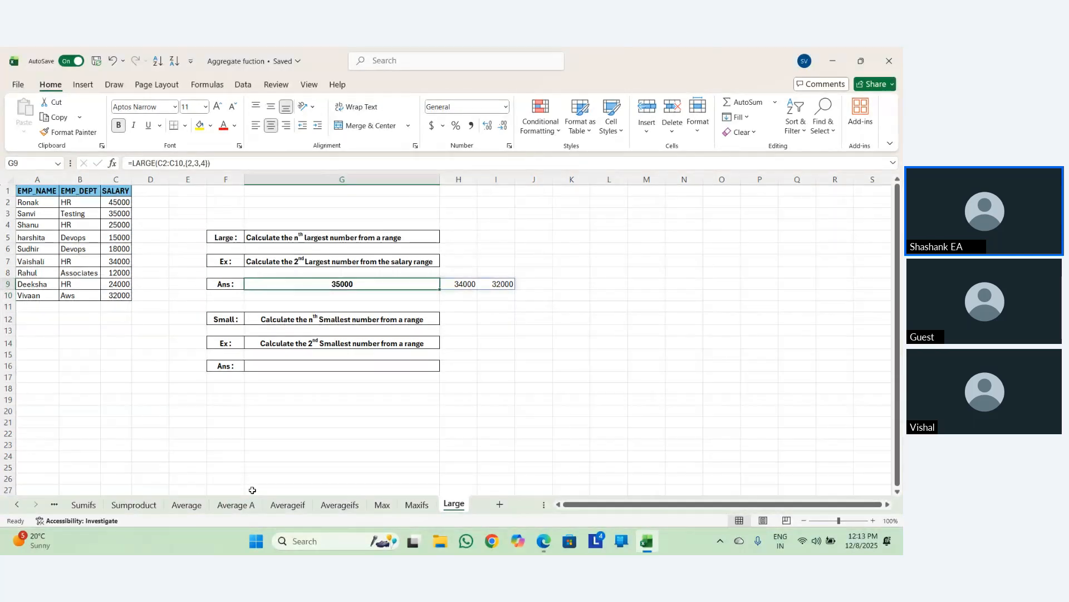
key(shift+Right)
key(shift+Right)
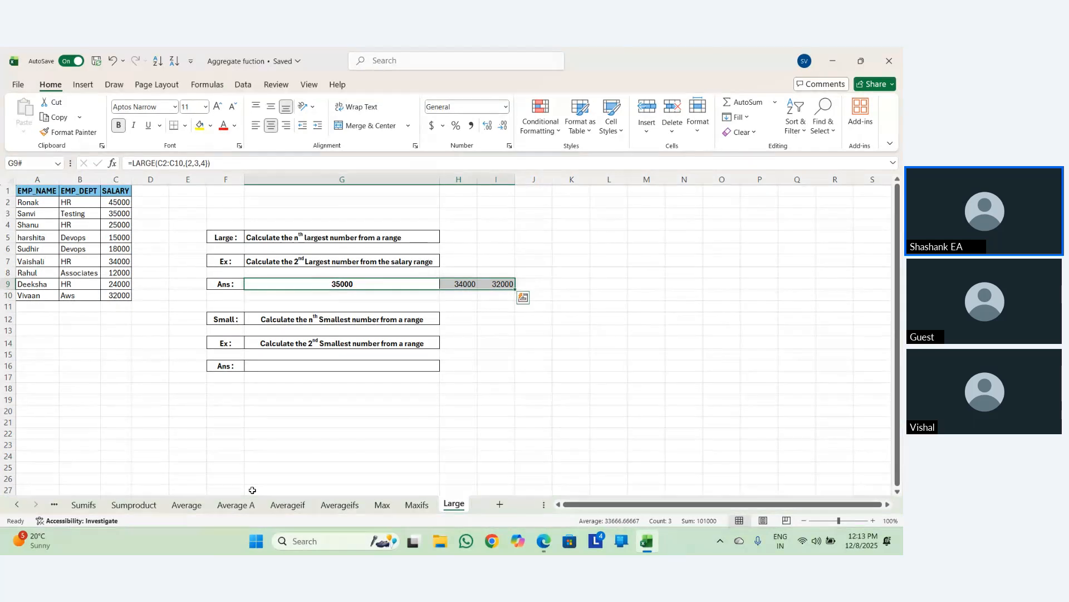
Replace the {2,3,4} array in G9's LARGE formula with 2 to return only the second-largest salary.
key(F2)
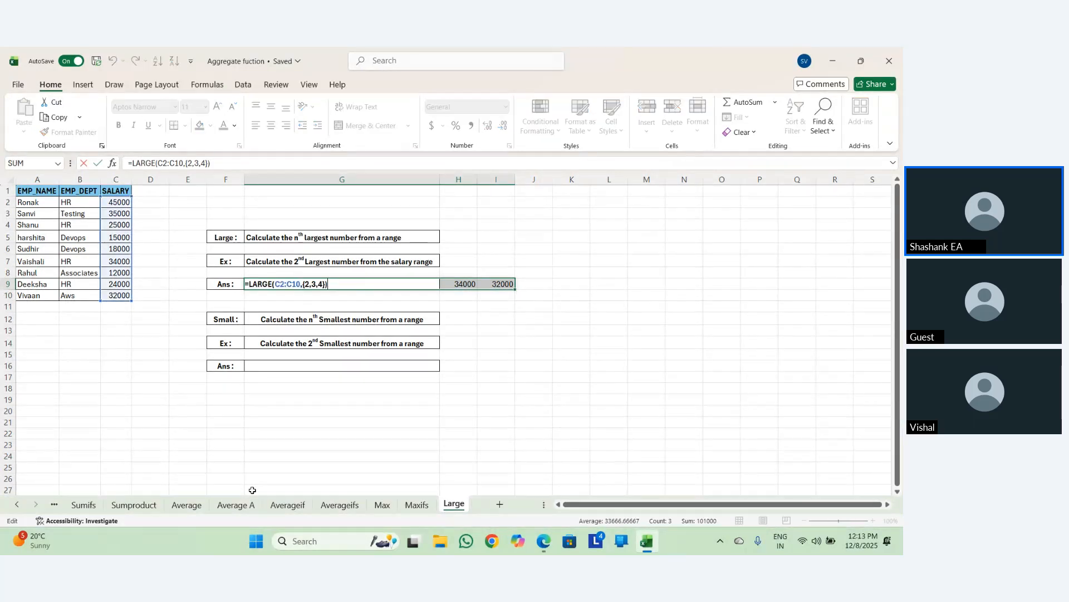
key(BackSpace)
key(BackSpace)
key(BackSpace)
key(BackSpace)
key(BackSpace)
key(BackSpace)
key(BackSpace)
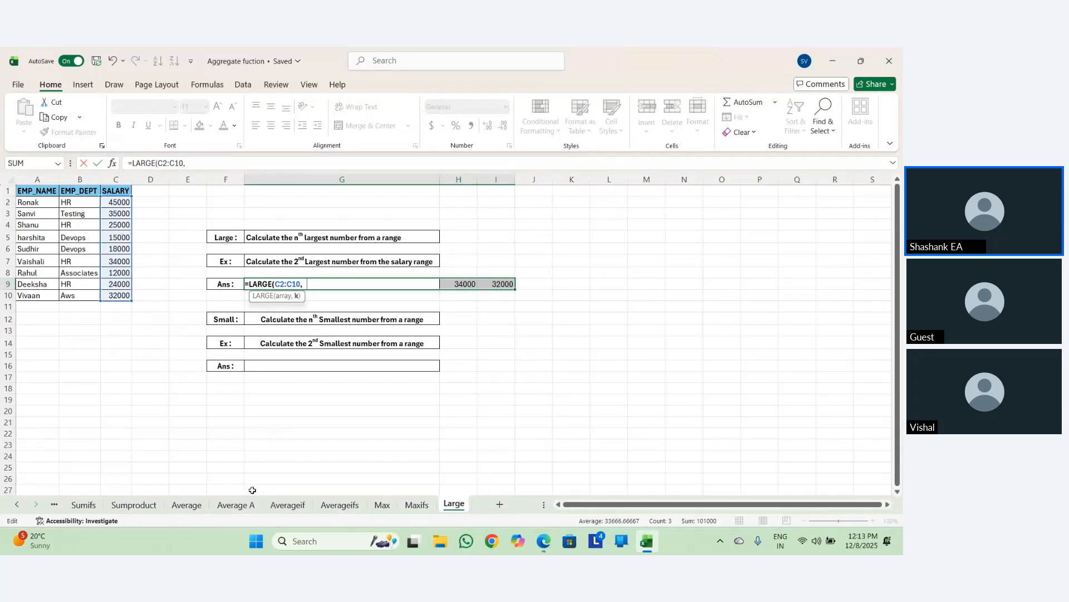
text(2)
key(Return)
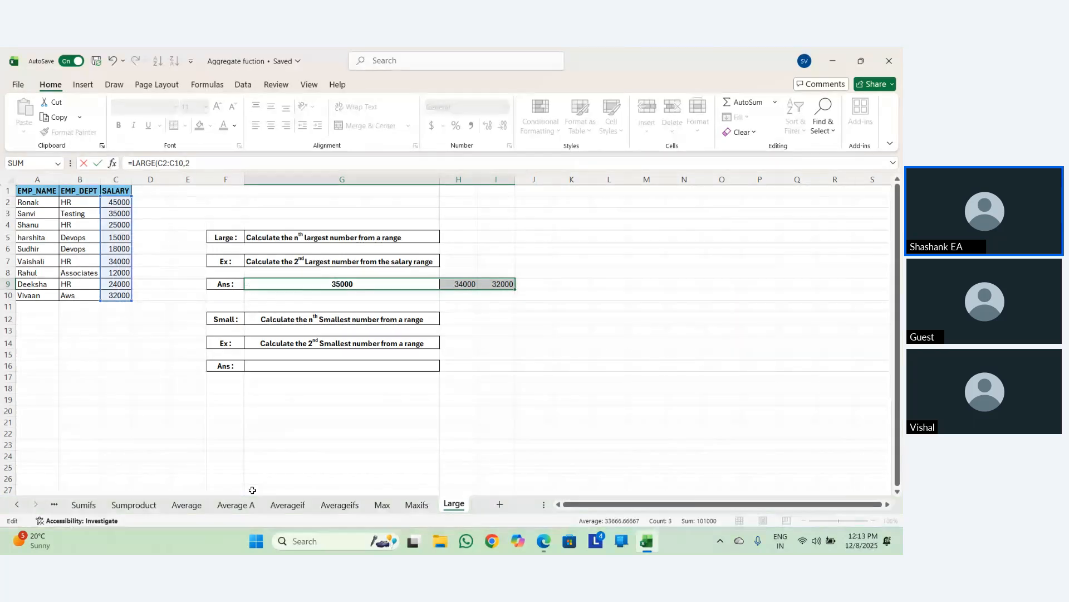
Enter =SMALL(C2:C10,1) in G16 to return the smallest salary.
key(Right)
key(Left)
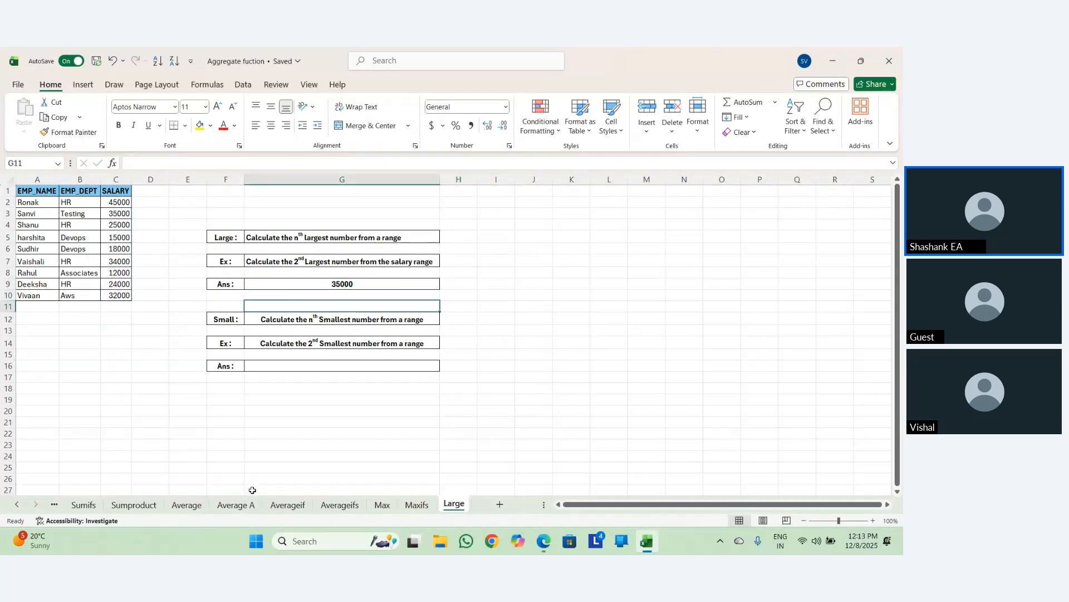
key(Down)
key(Down)
key(Down)
key(Down)
key(Down)
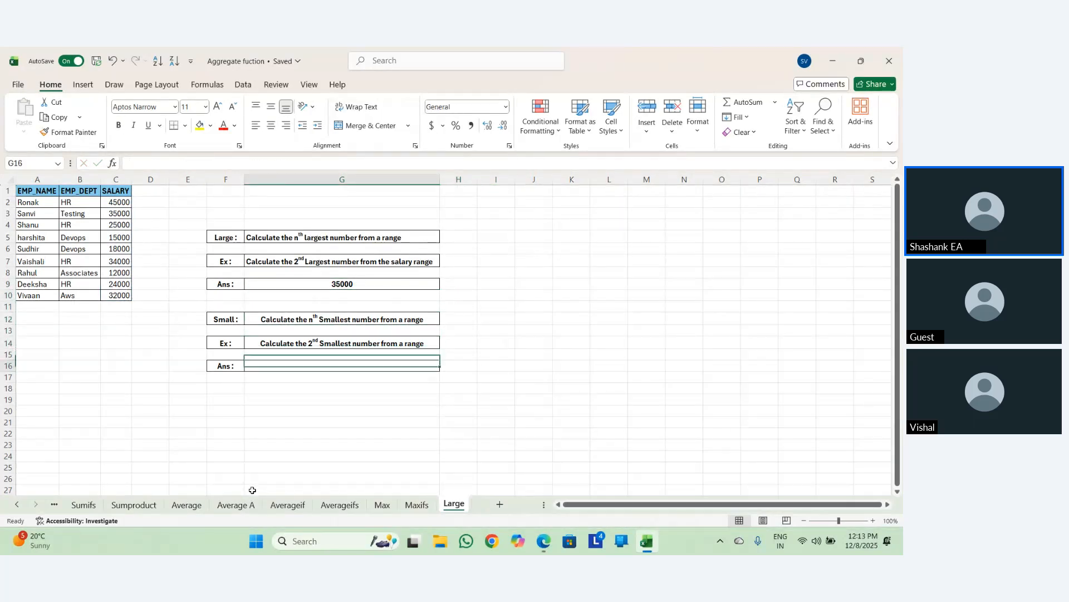
text(=smal)
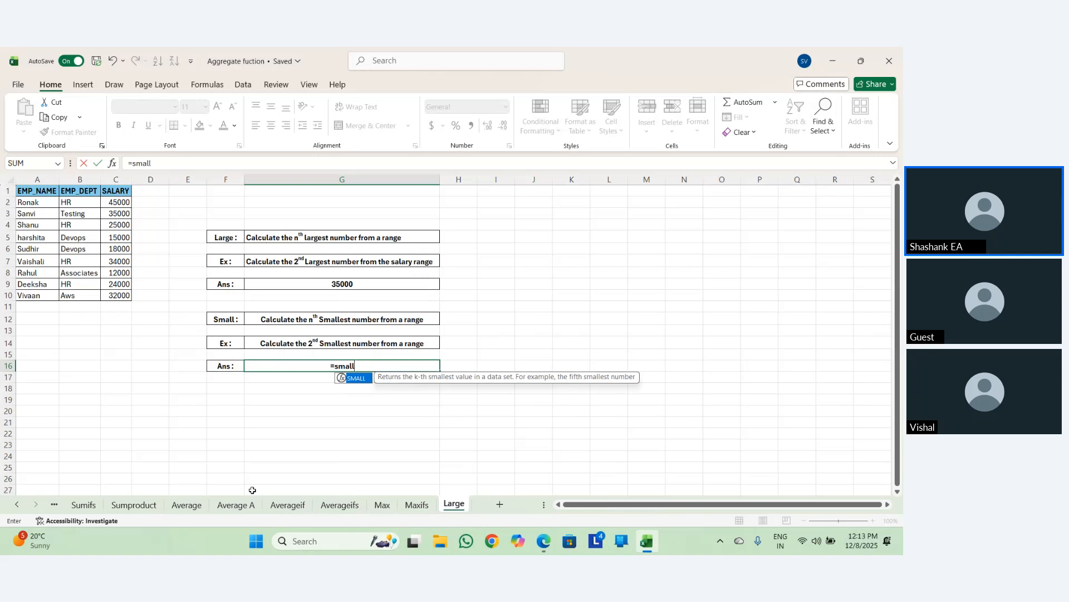
text(l)
key(Tab)
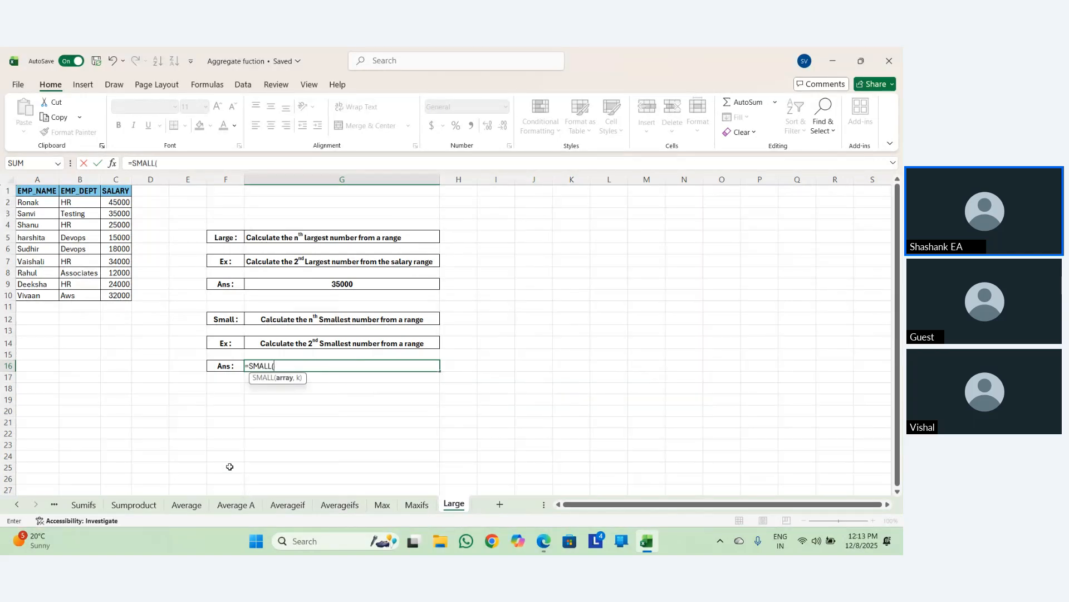
drag(118, 202, 120, 293)
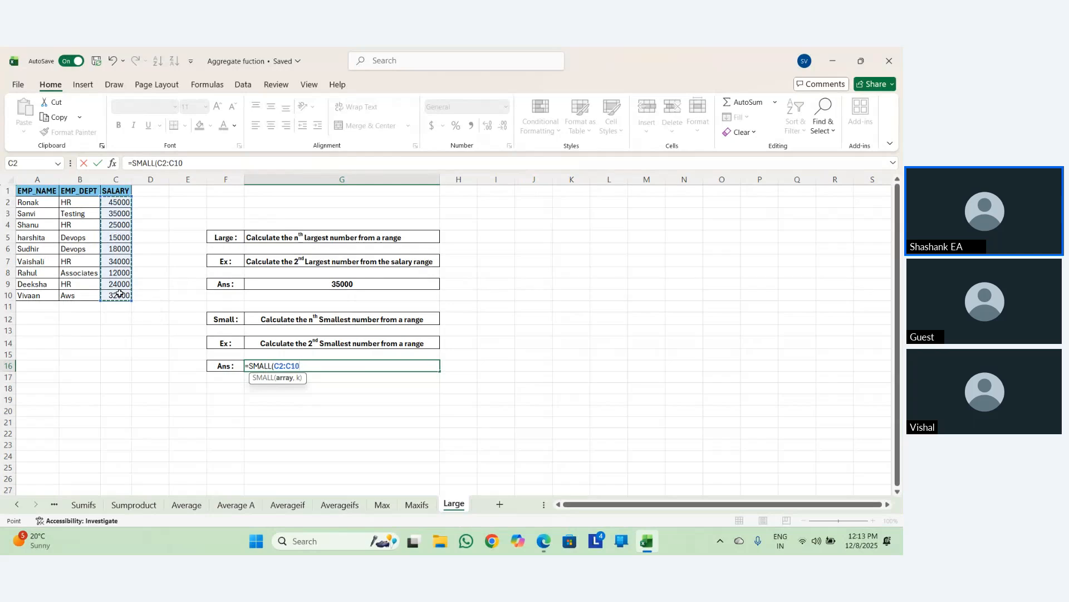
text(,)
text(1)
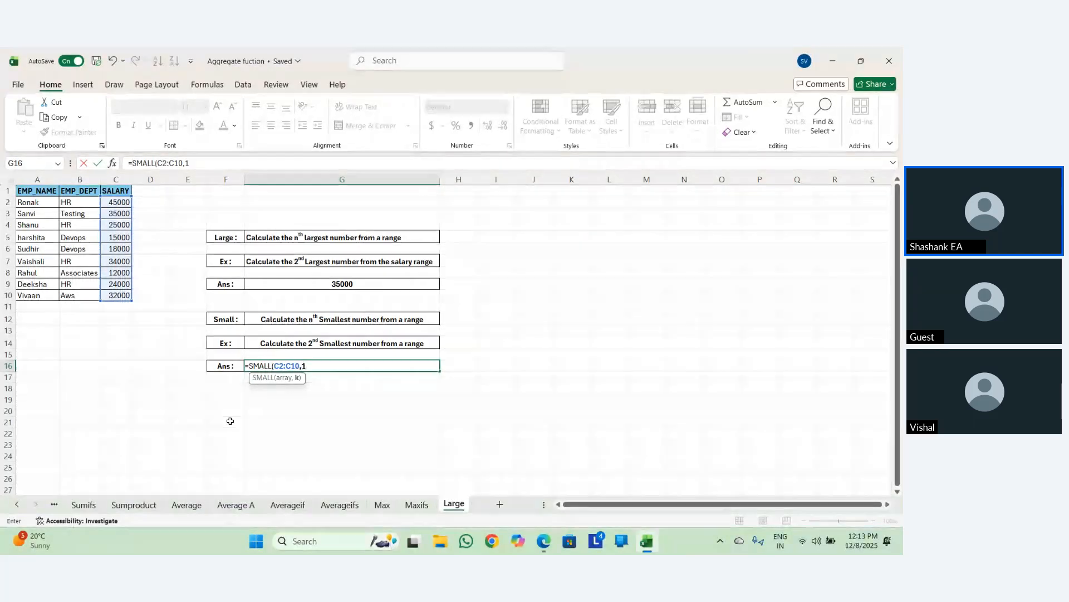
text())
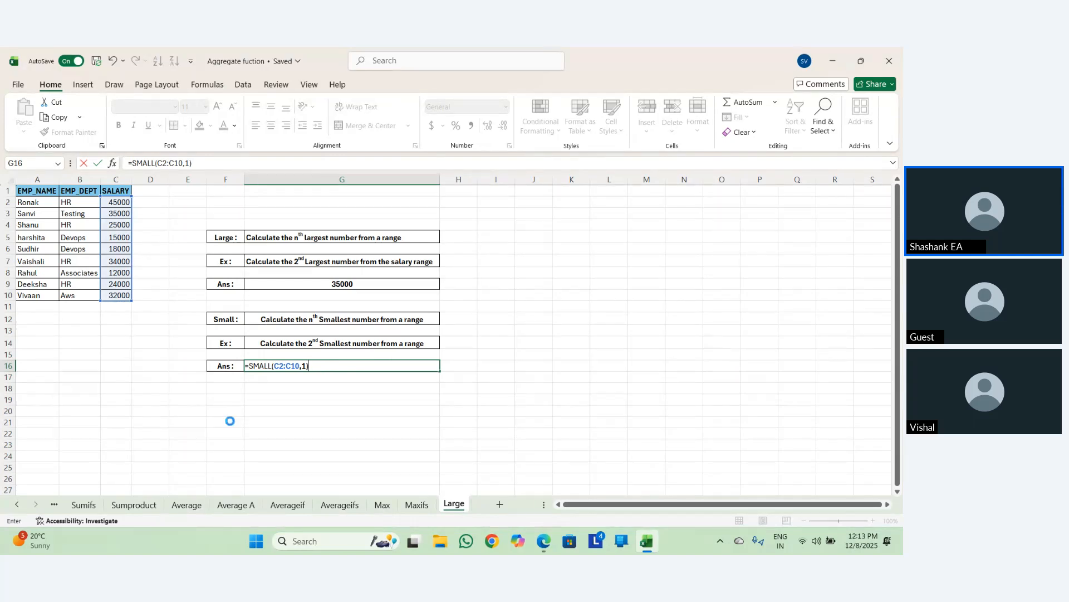
key(Return)
key(Right)
key(Up)
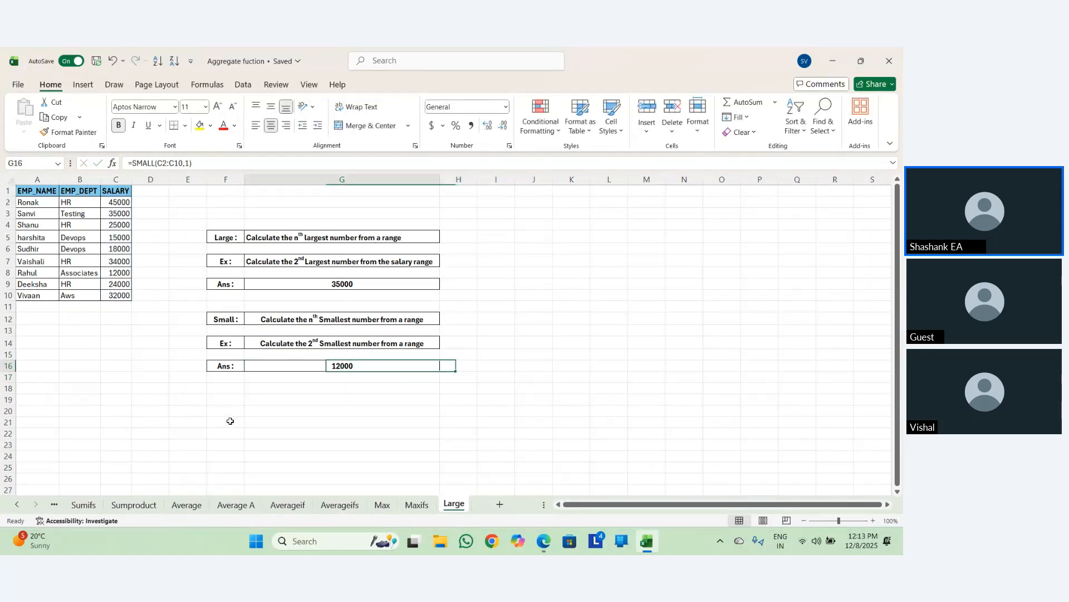
Change the k argument of G16's SMALL formula to 5 to return the fifth-smallest salary.
key(Left)
key(F2)
key(BackSpace)
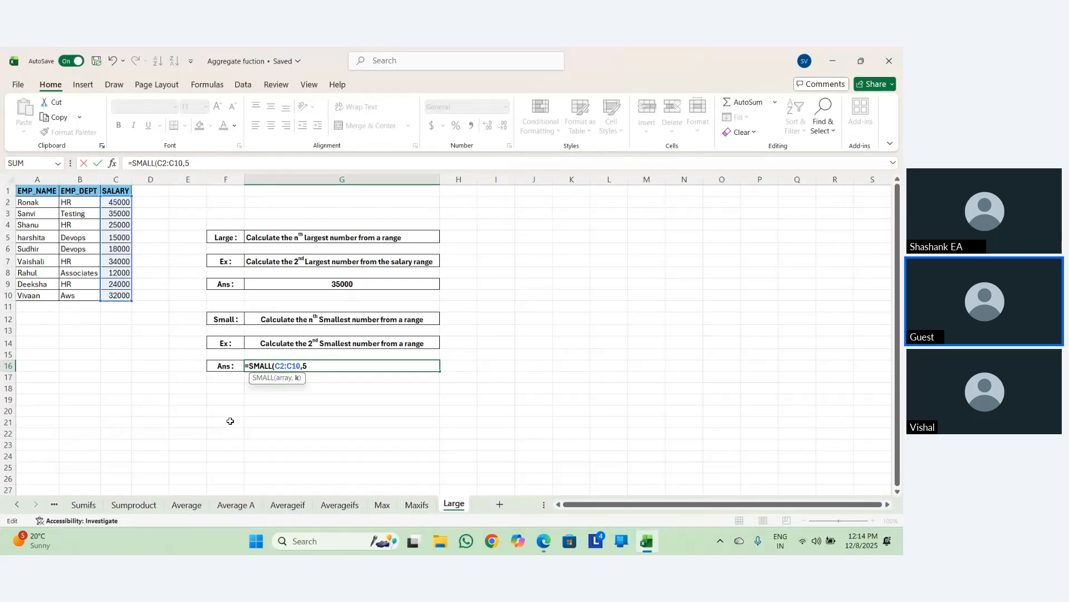
key(Return)
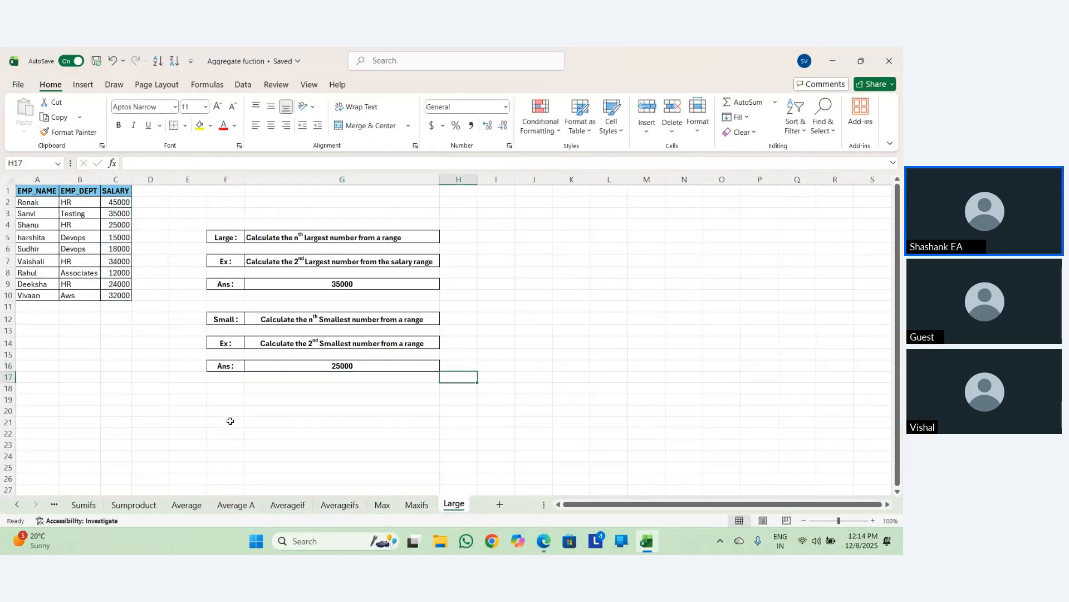
key(Up)
key(Left)
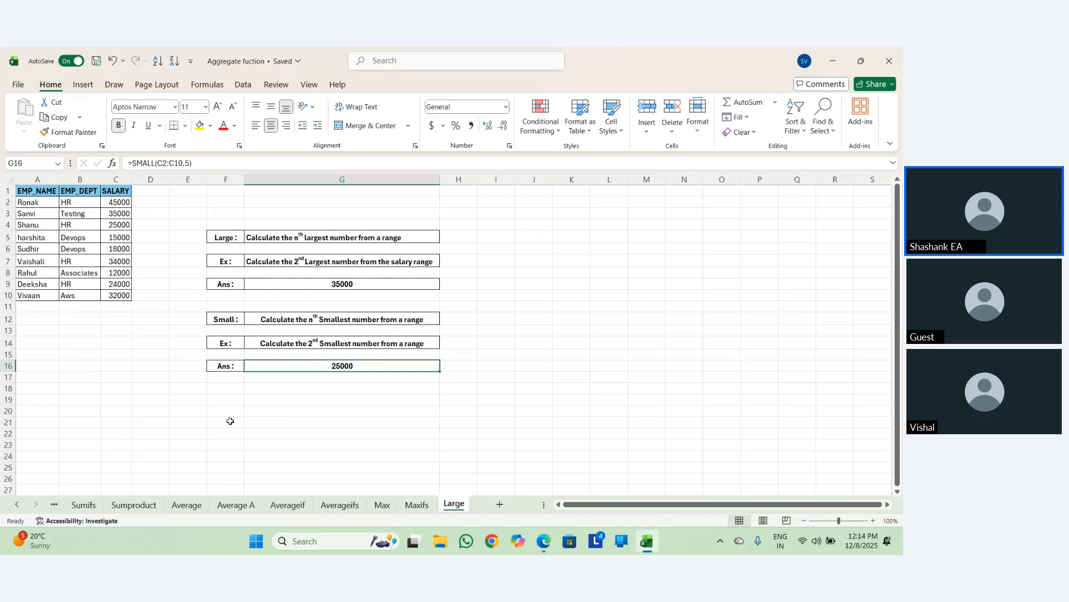
Change the G16 formula to =SMALL(C2:C10,{2.5,4}), using an array constant for the k argument.
key(F2)
key(Left)
key(BackSpace)
text({2.)
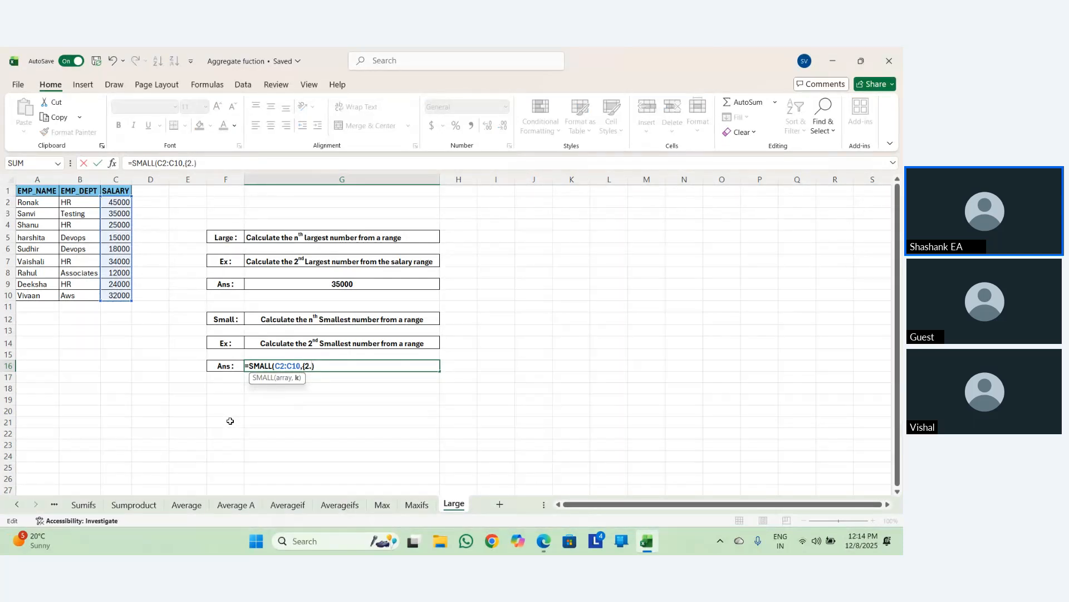
text(5,4}))
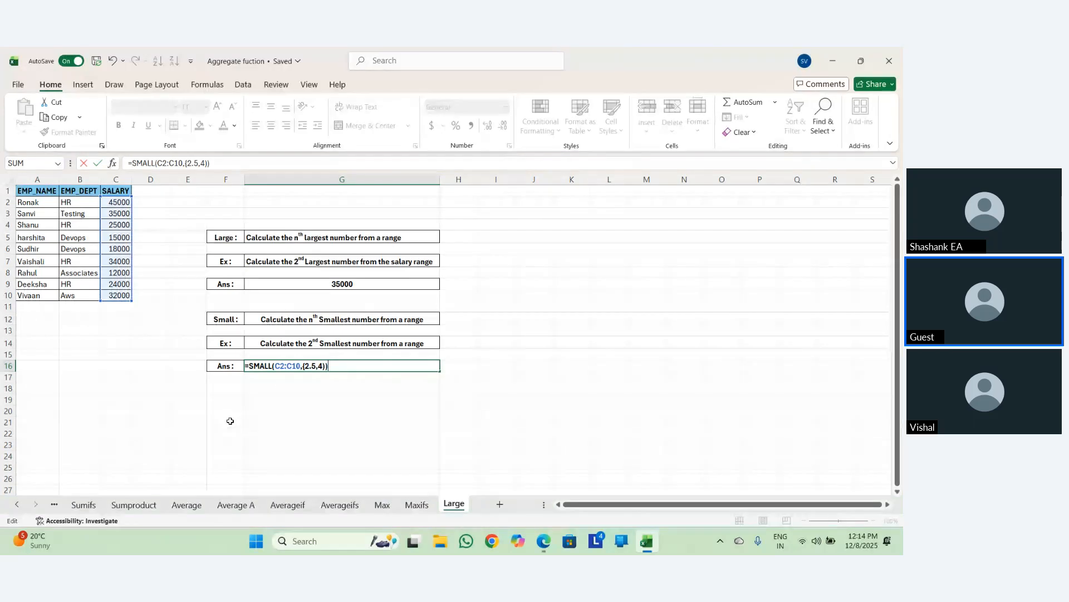
key(Return)
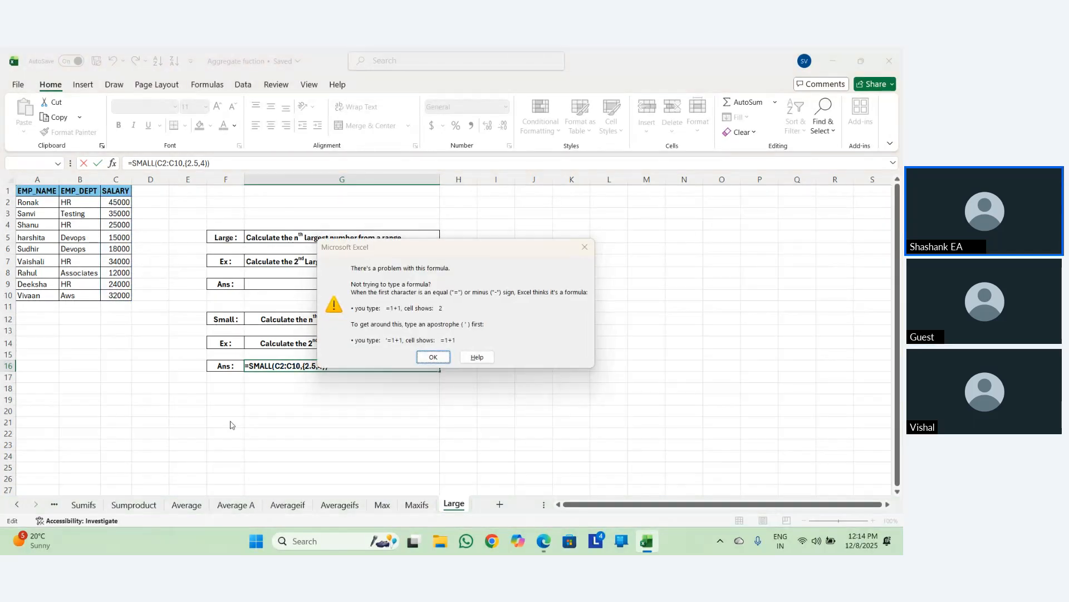
key(Return)
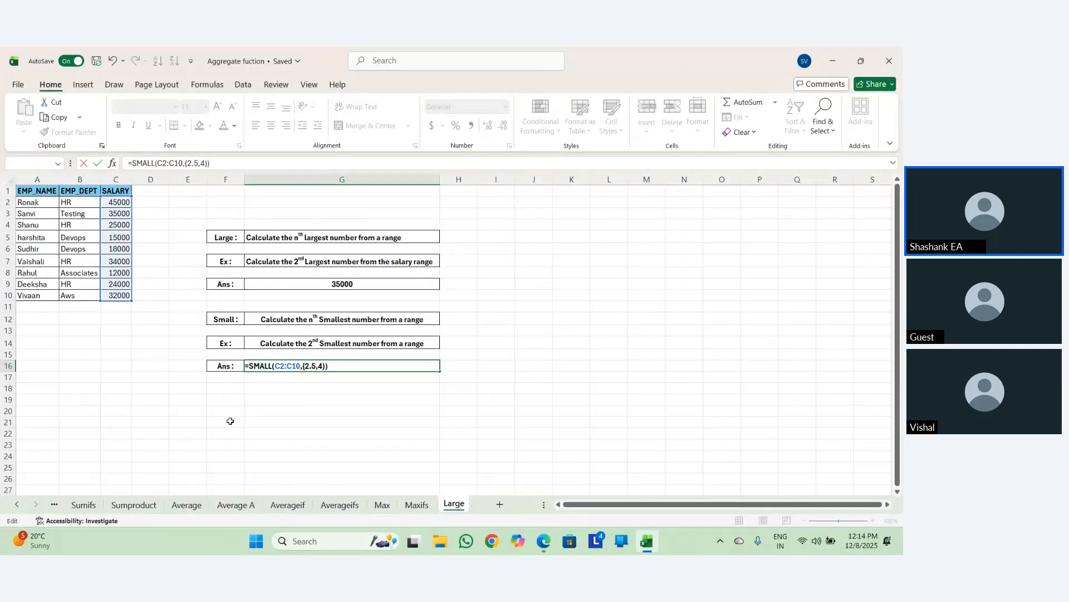
key(BackSpace)
key(Return)
key(Return)
text(\)
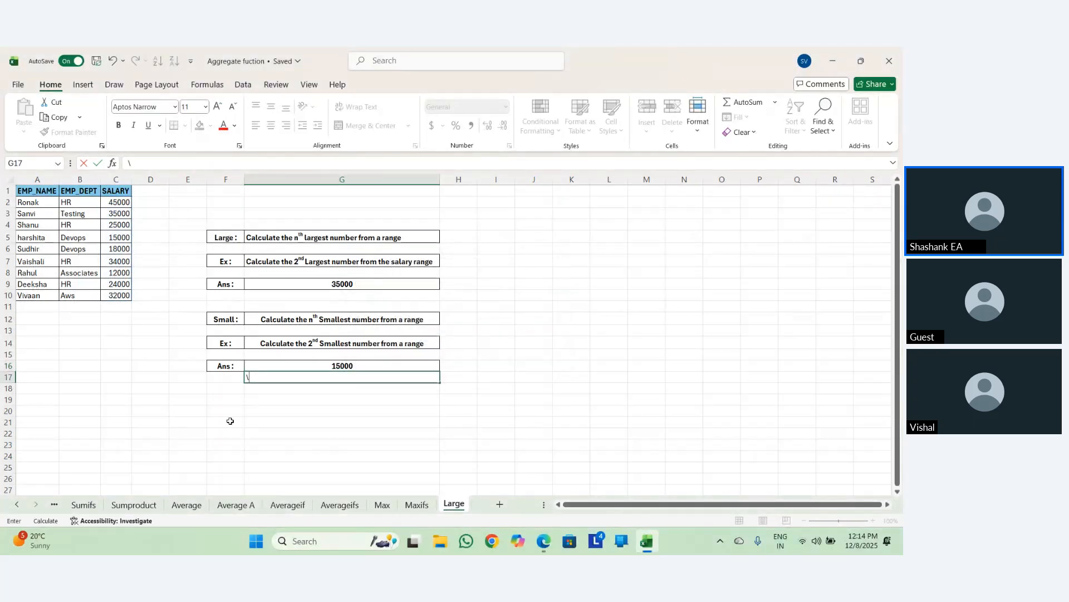
key(Escape)
key(Up)
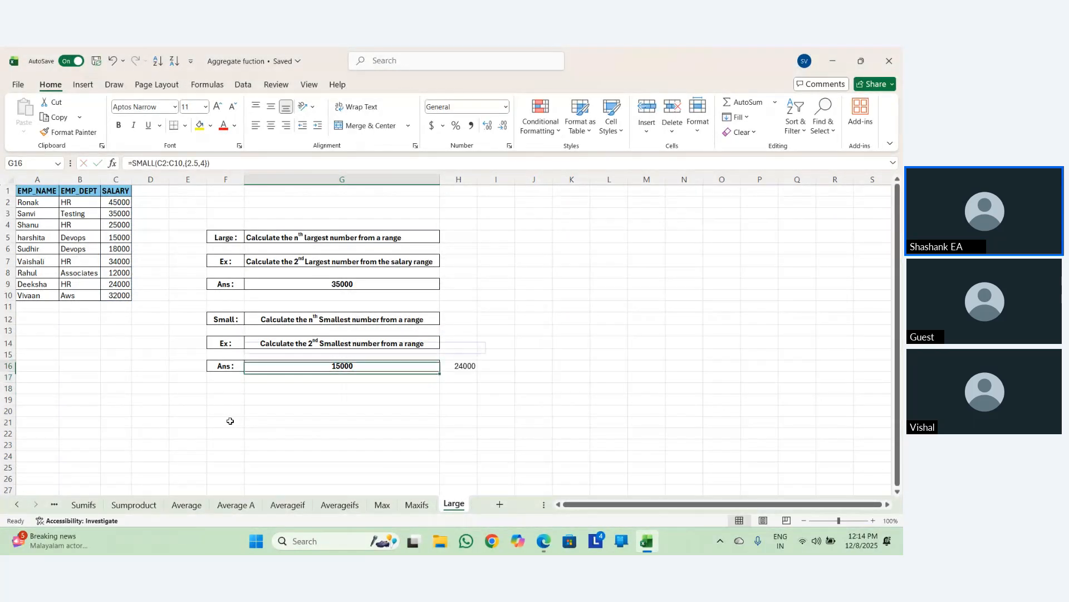
key(Left)
key(Right)
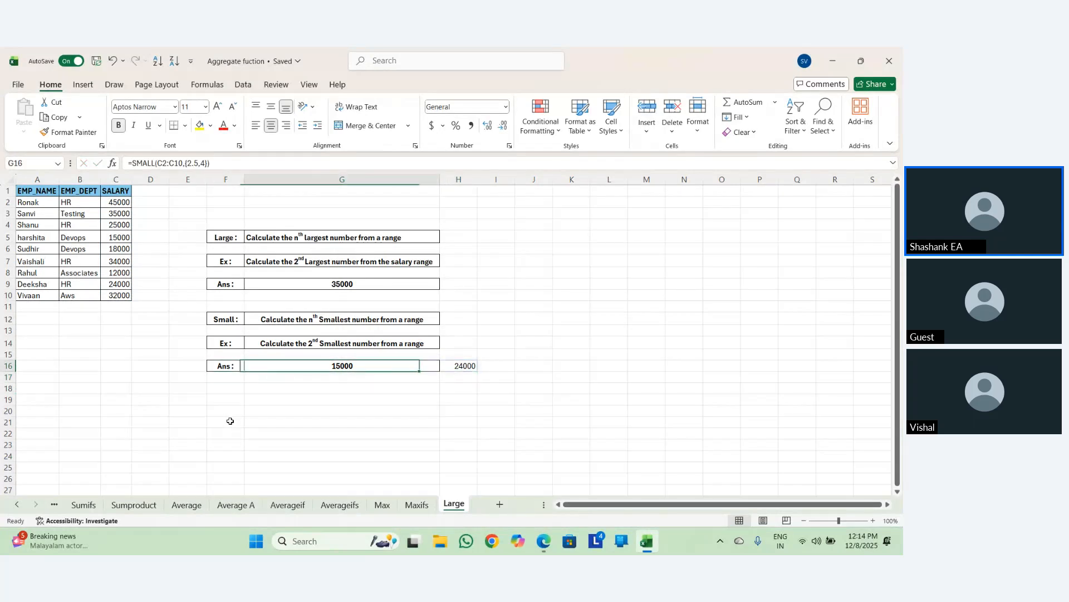
Correct G16's array constant to {2,5,4} to return the second, fifth and fourth smallest salaries, and select the spilled results.
key(F2)
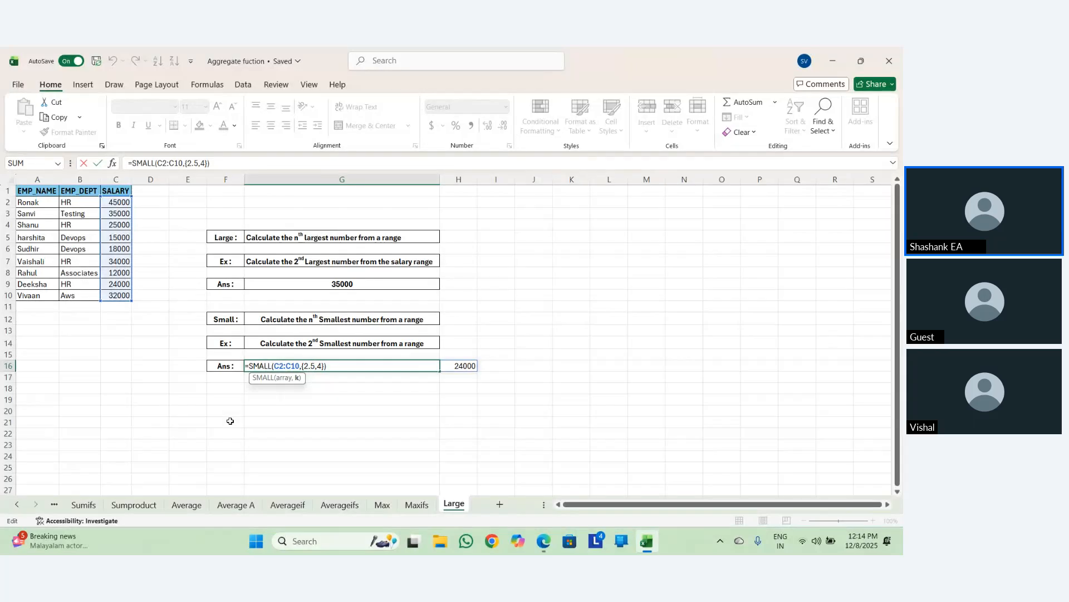
key(Left)
key(Left)
key(Left)
key(Left)
key(Left)
key(BackSpace)
text(,)
key(ctrl+Return)
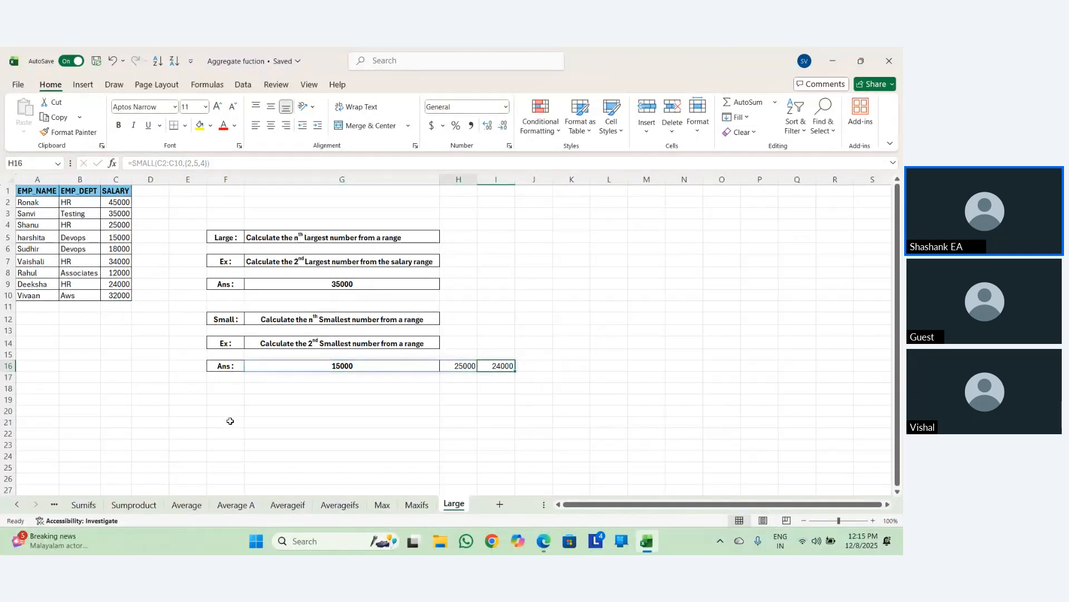
key(shift+Right)
key(shift+Right)
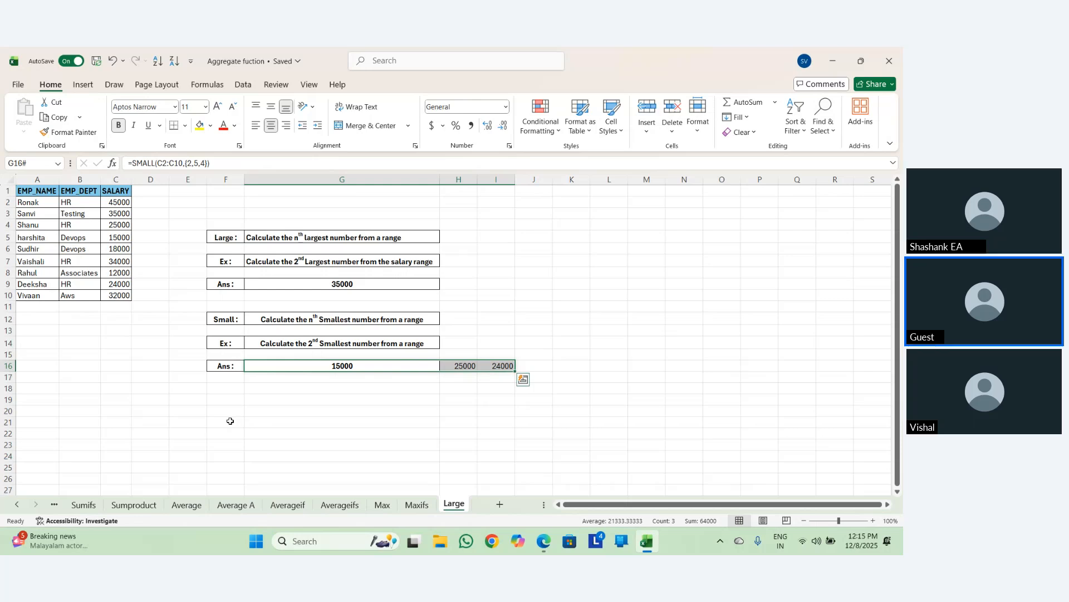
key(shift+Left)
key(shift+Left)
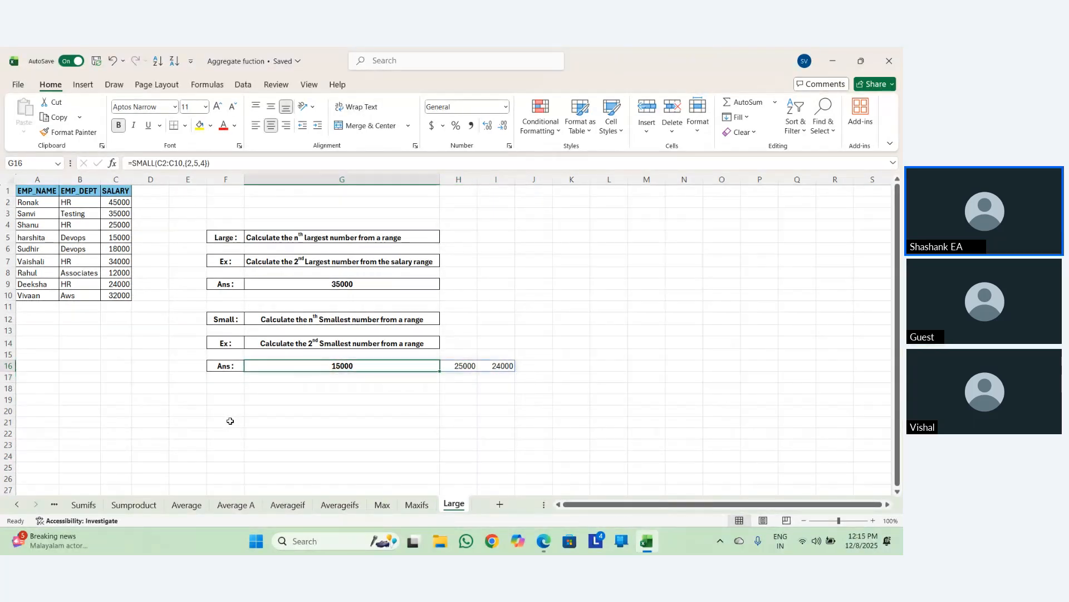
key(shift+Right)
key(shift+Left)
Replace the array in G16's SMALL formula with 2 to return only the second-smallest salary.
key(F2)
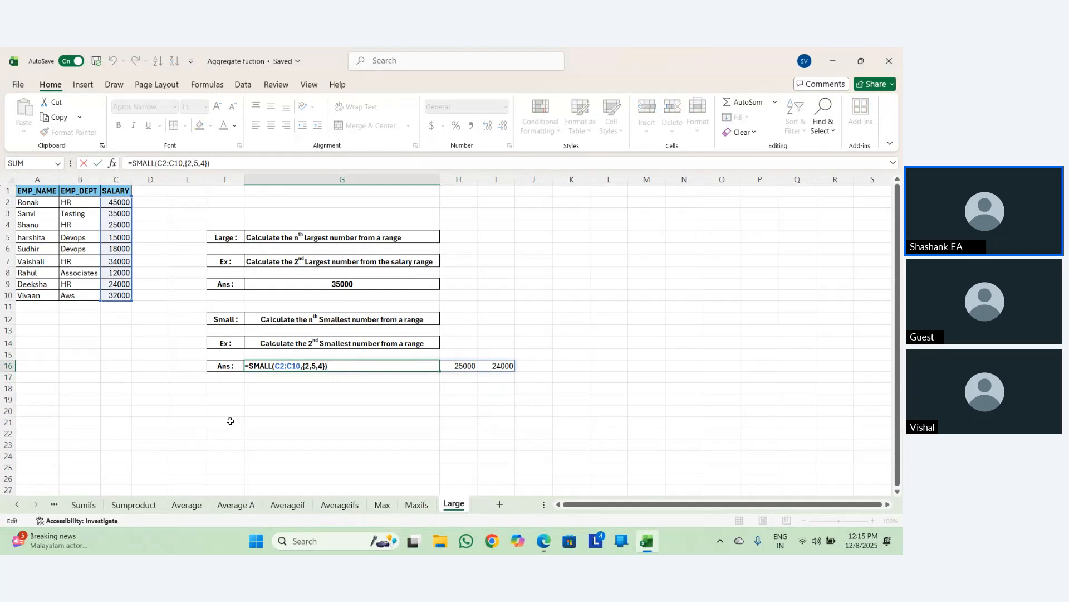
key(BackSpace)
key(BackSpace)
key(BackSpace)
key(BackSpace)
key(BackSpace)
key(BackSpace)
key(BackSpace)
key(BackSpace)
text((C)
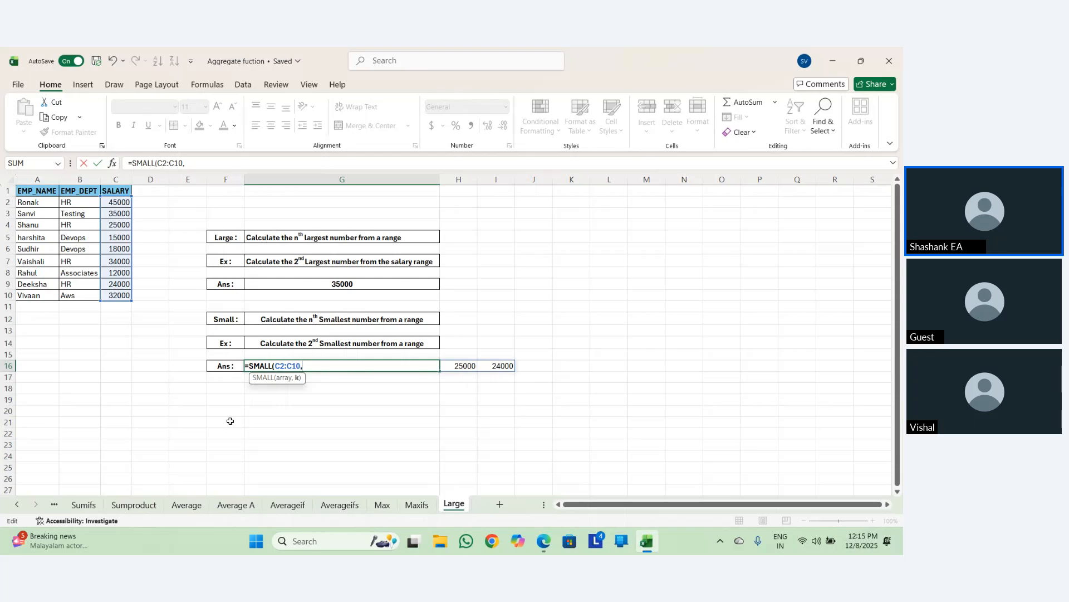
text(2)
key(Return)
key(Up)
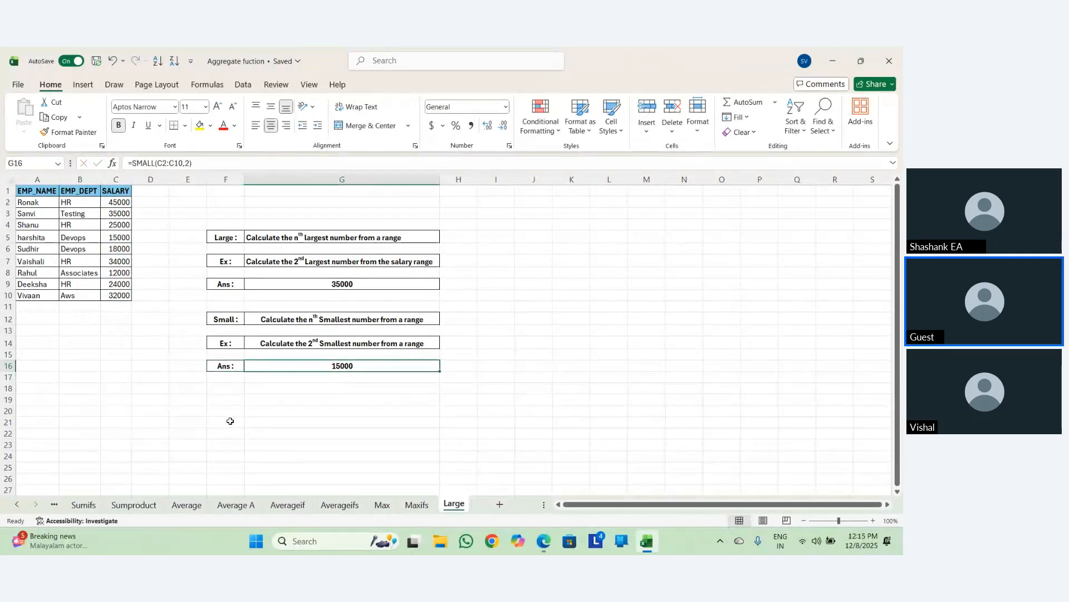
key(Up)
key(Left)
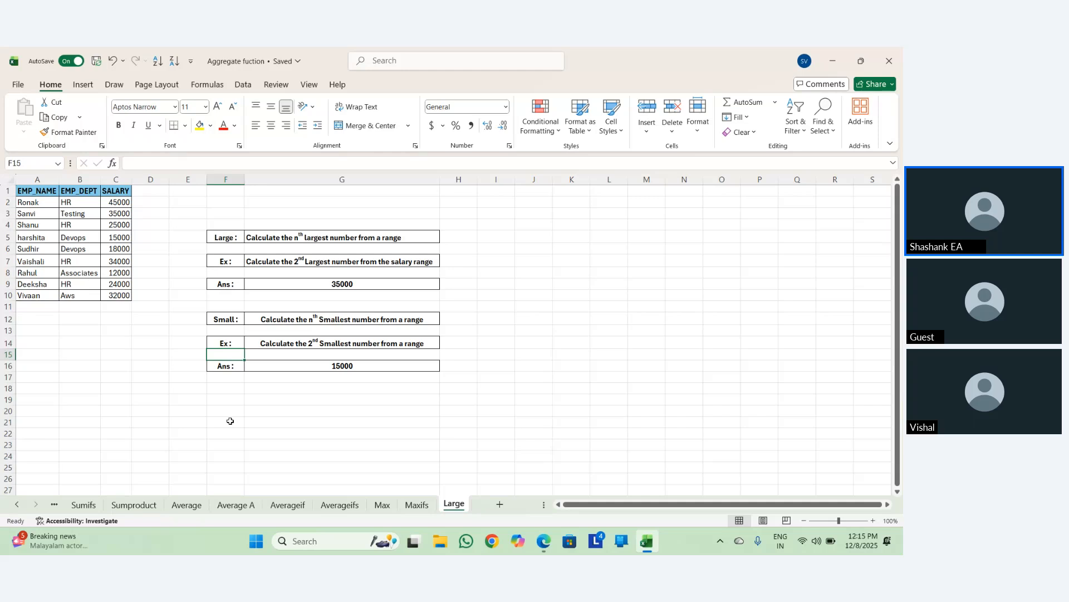
Switch to the Zoho meeting in the browser and stop sharing the screen.
key(alt+Tab)
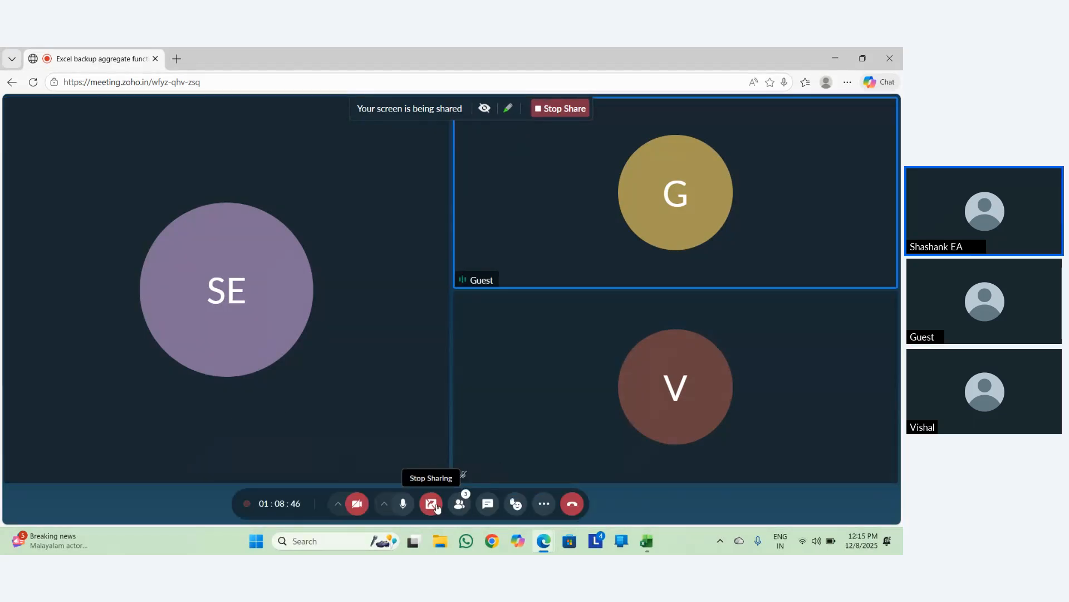
click(432, 504)
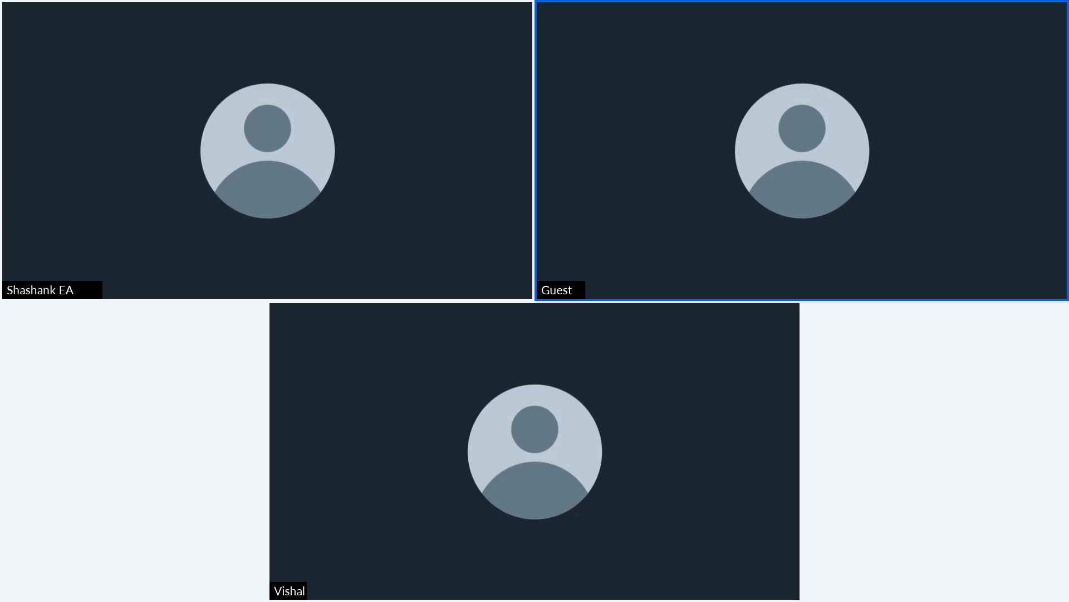